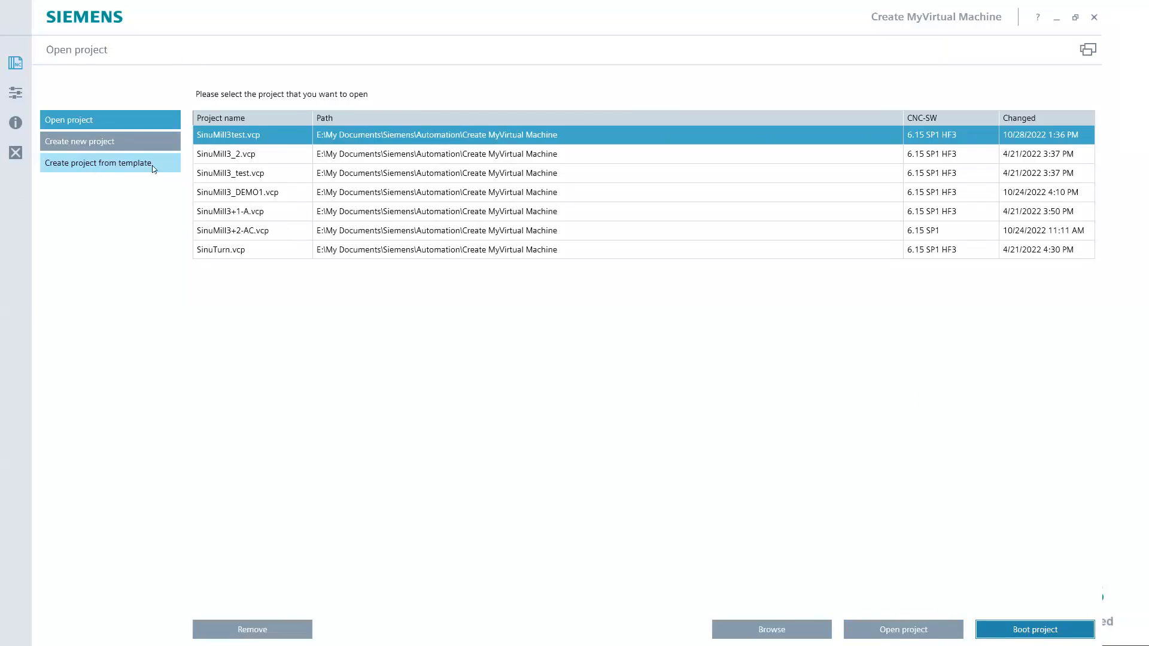
Create the project SinuMill3_webinar.vcp from the SinuMill3 standard template and select the 800x480 – WVGA HMI resolution.
{"action": "left_click", "coordinate": [124, 164]}
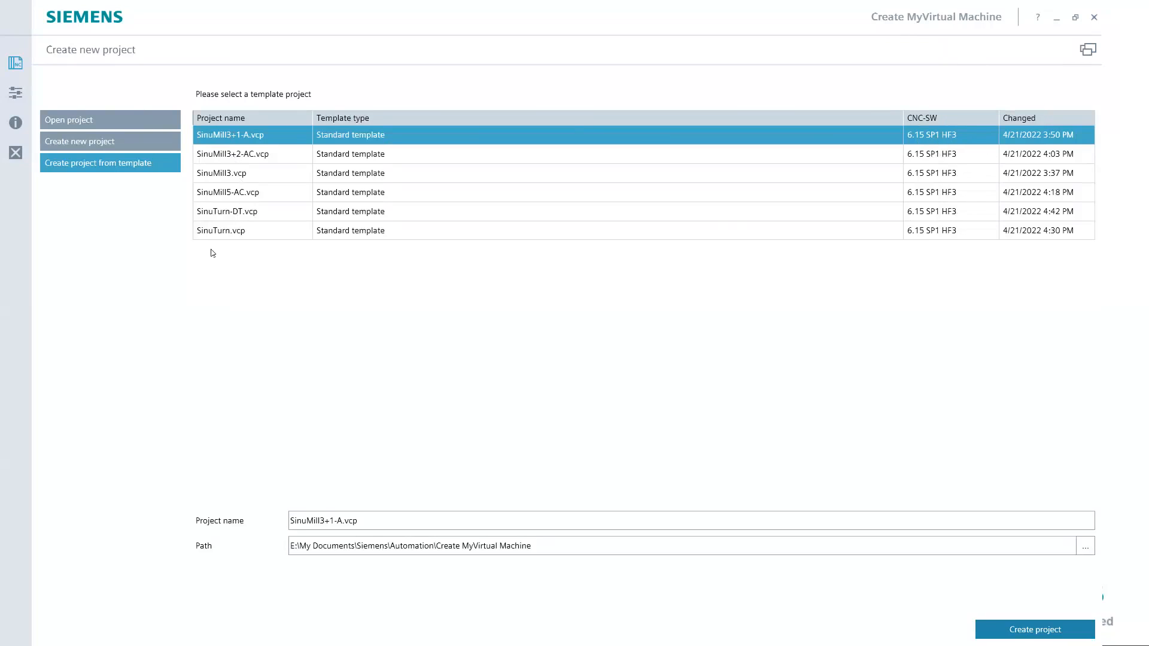
{"action": "left_click", "coordinate": [217, 178]}
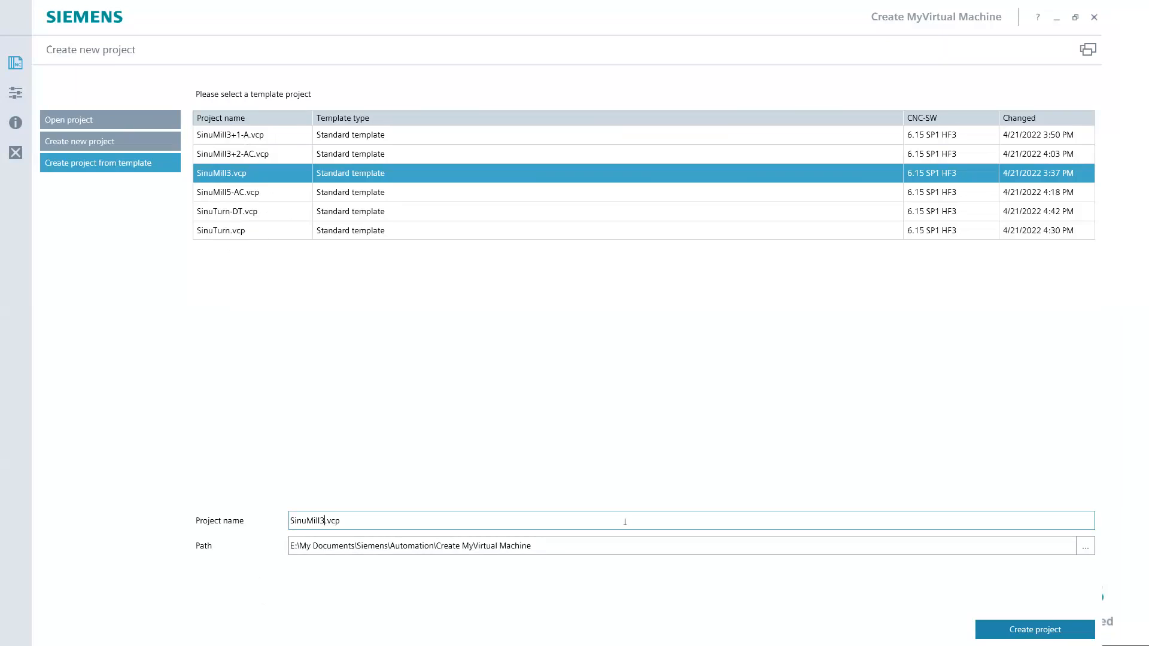
{"action": "left_click", "coordinate": [324, 520]}
{"action": "type", "text": "_webinar"}
{"action": "left_click", "coordinate": [1039, 637]}
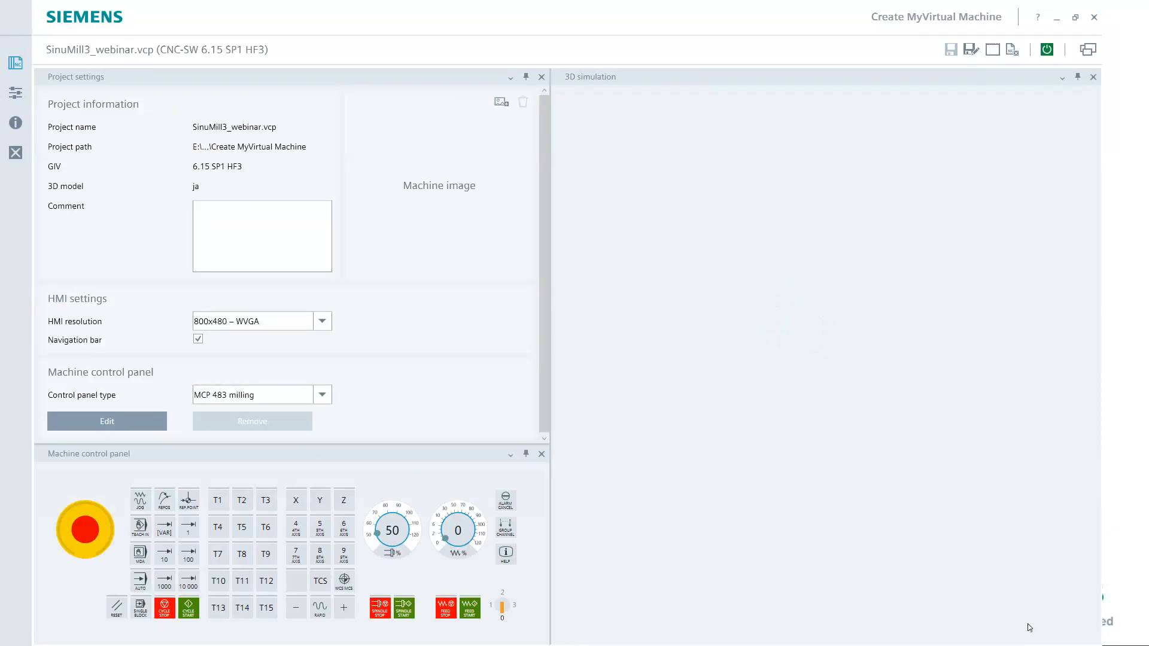
{"action": "left_click", "coordinate": [320, 323]}
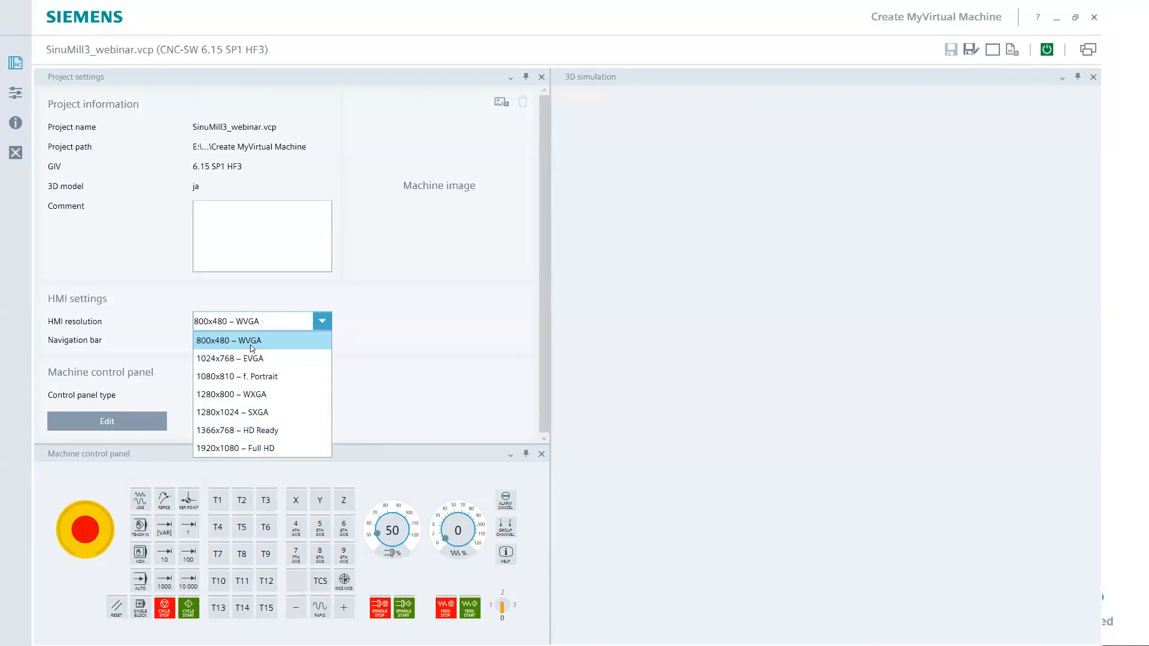
{"action": "left_click", "coordinate": [213, 341]}
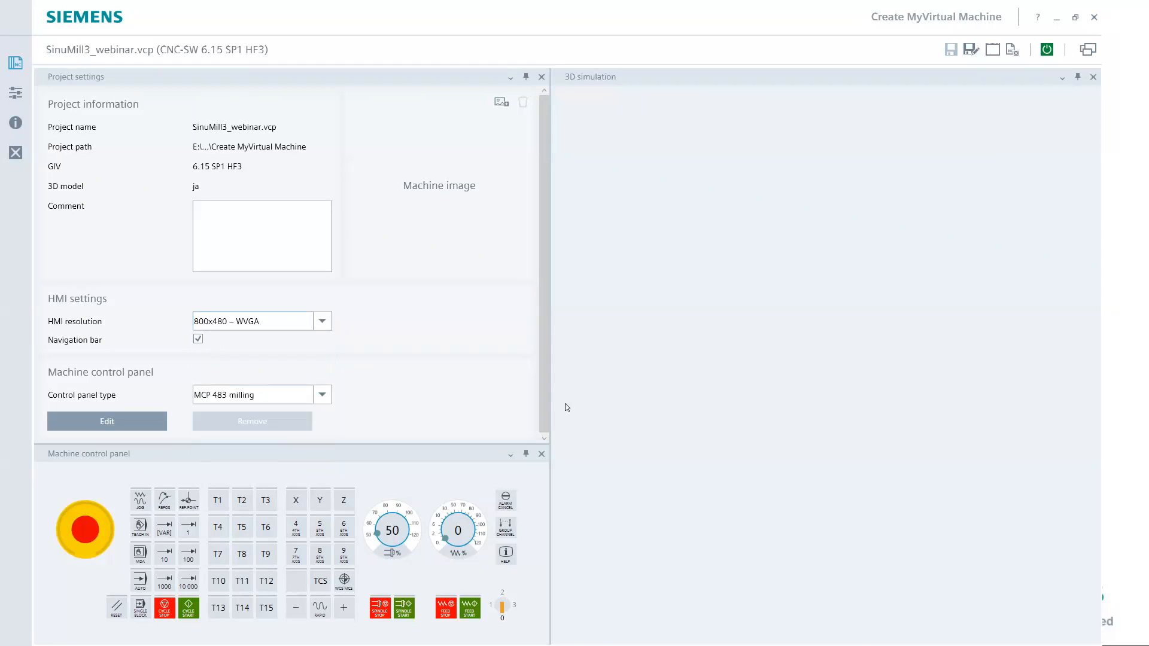
Try the control panel types MCP 483 turning, MPP 483, MCP 1500, MCP 2400c and MCP 1900, returning to MCP 1500.
{"action": "left_click", "coordinate": [324, 396]}
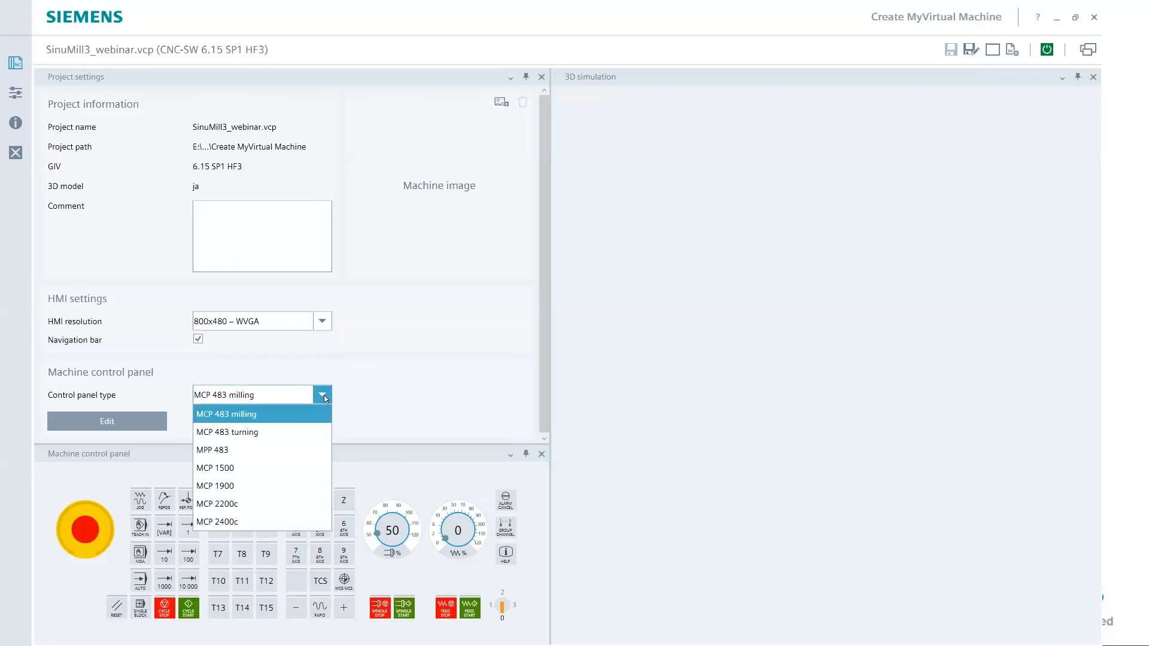
{"action": "left_click", "coordinate": [242, 435]}
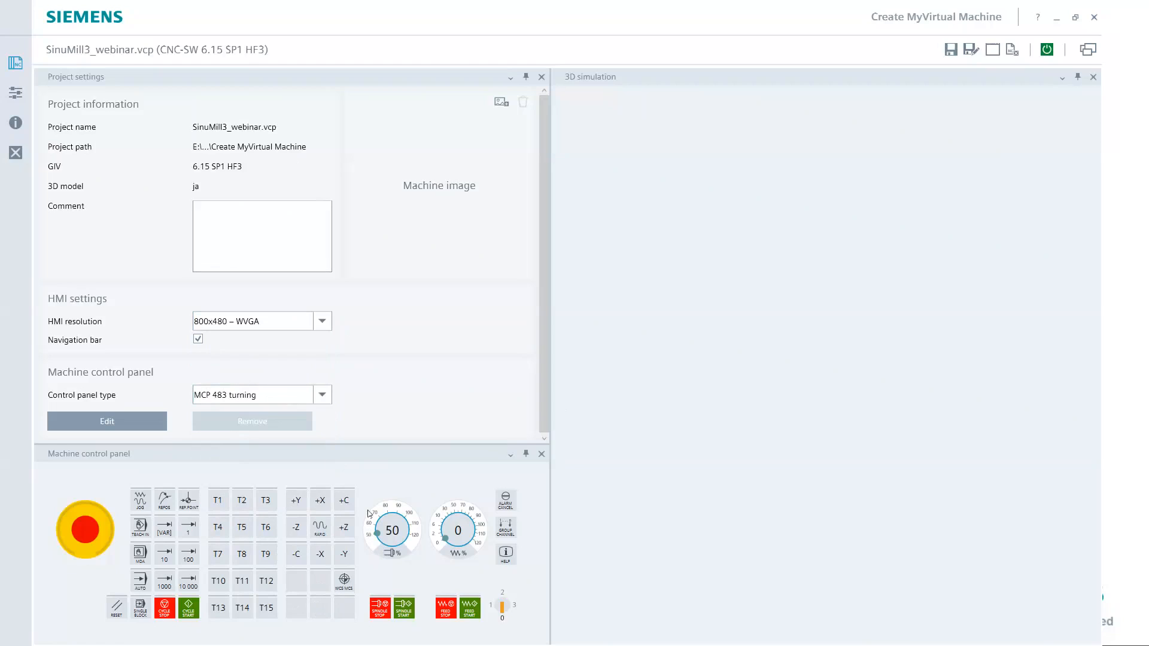
{"action": "left_click", "coordinate": [323, 394]}
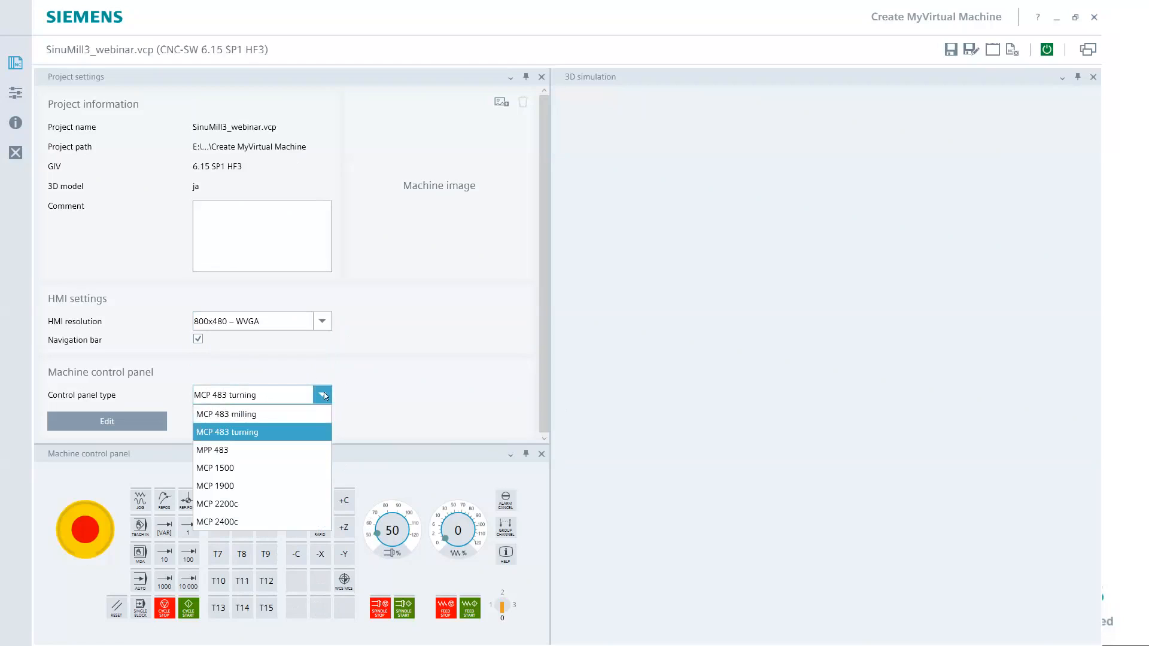
{"action": "left_click", "coordinate": [243, 450]}
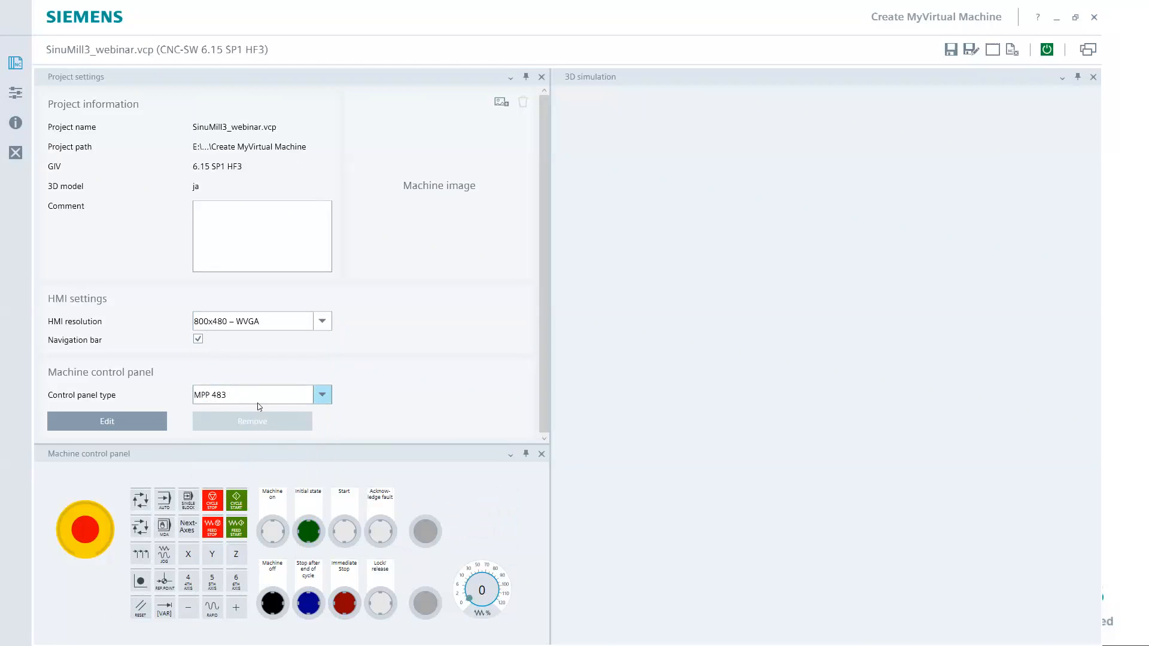
{"action": "left_click", "coordinate": [322, 394]}
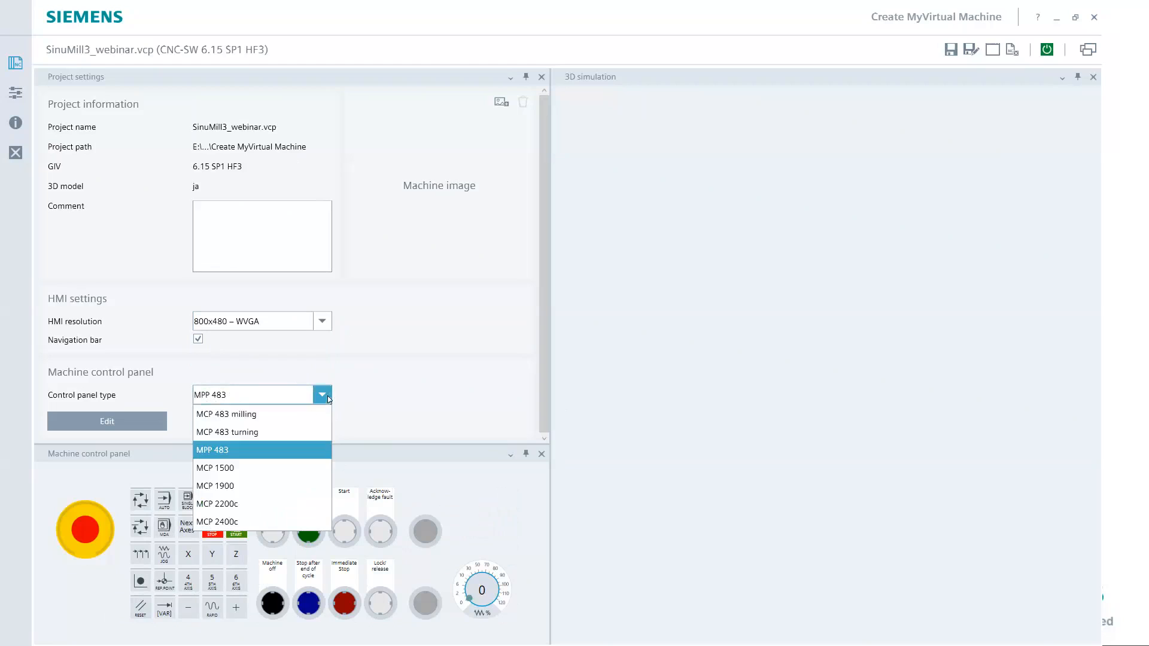
{"action": "left_click", "coordinate": [267, 470]}
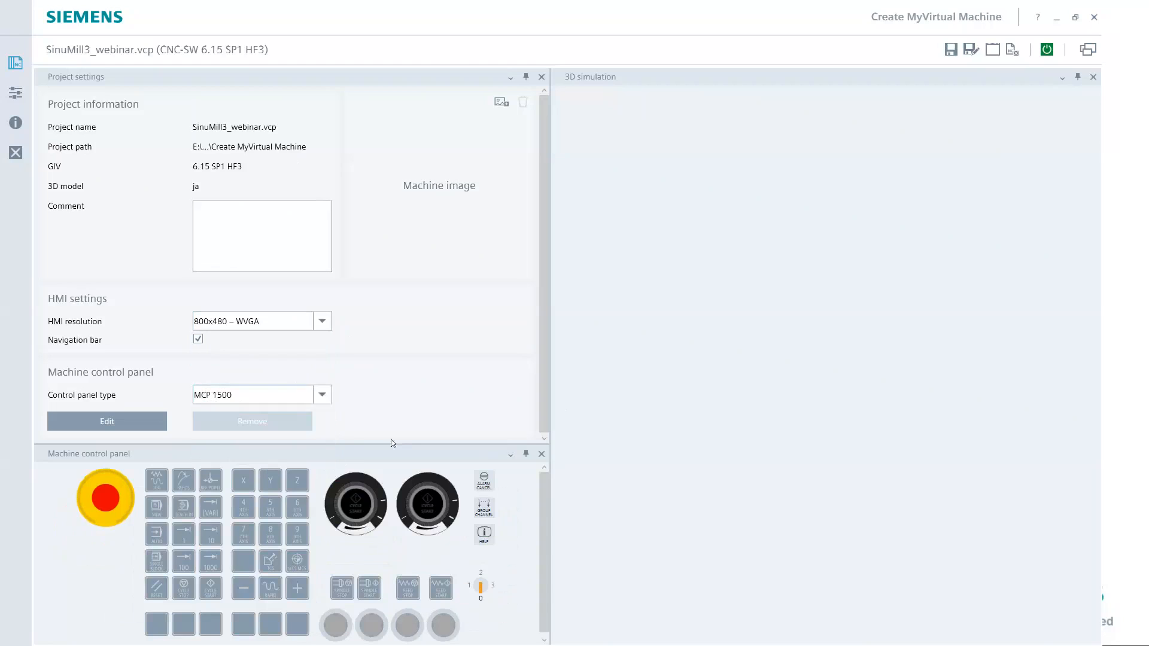
{"action": "left_click", "coordinate": [323, 395]}
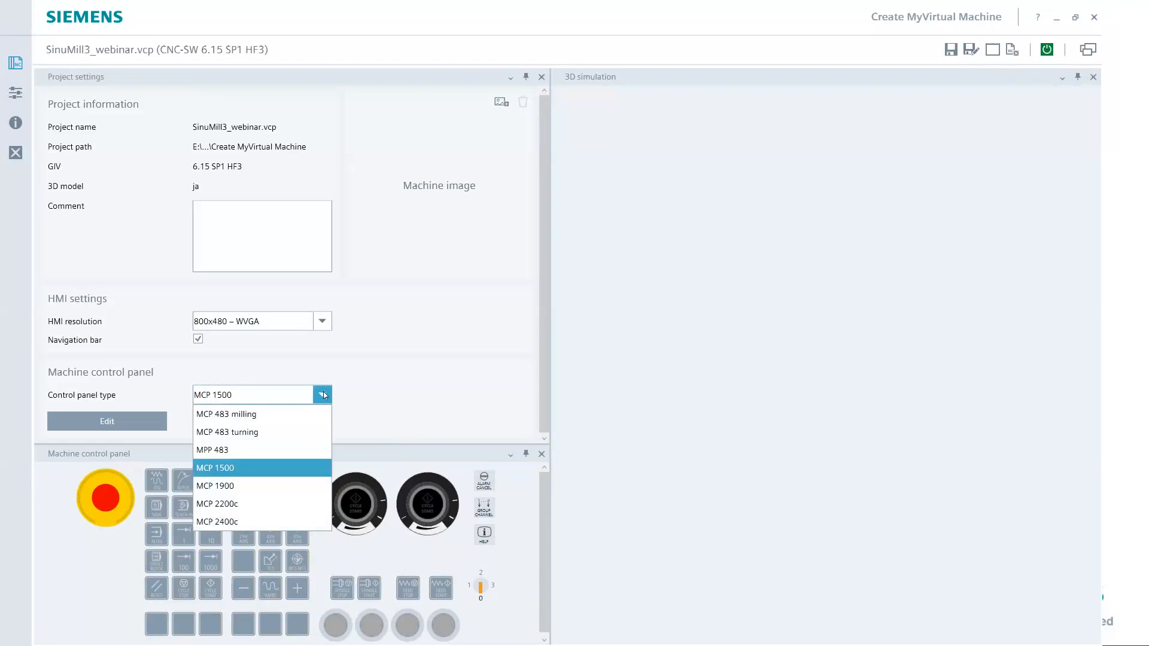
{"action": "left_click", "coordinate": [247, 522]}
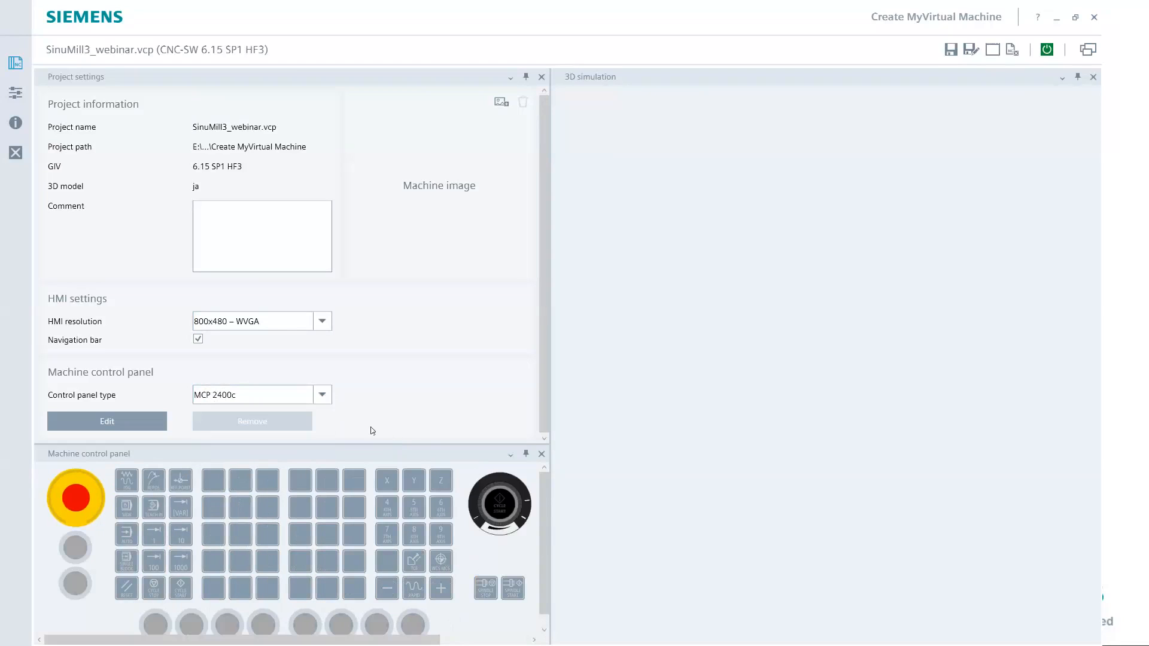
{"action": "left_click", "coordinate": [322, 395]}
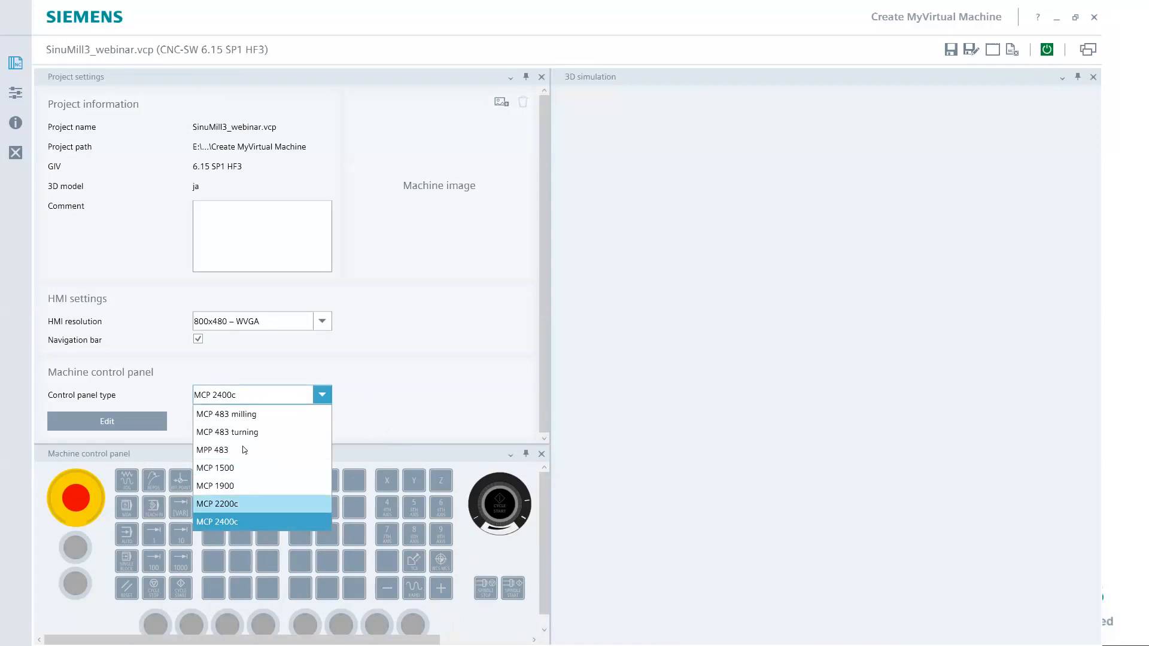
{"action": "left_click", "coordinate": [244, 486]}
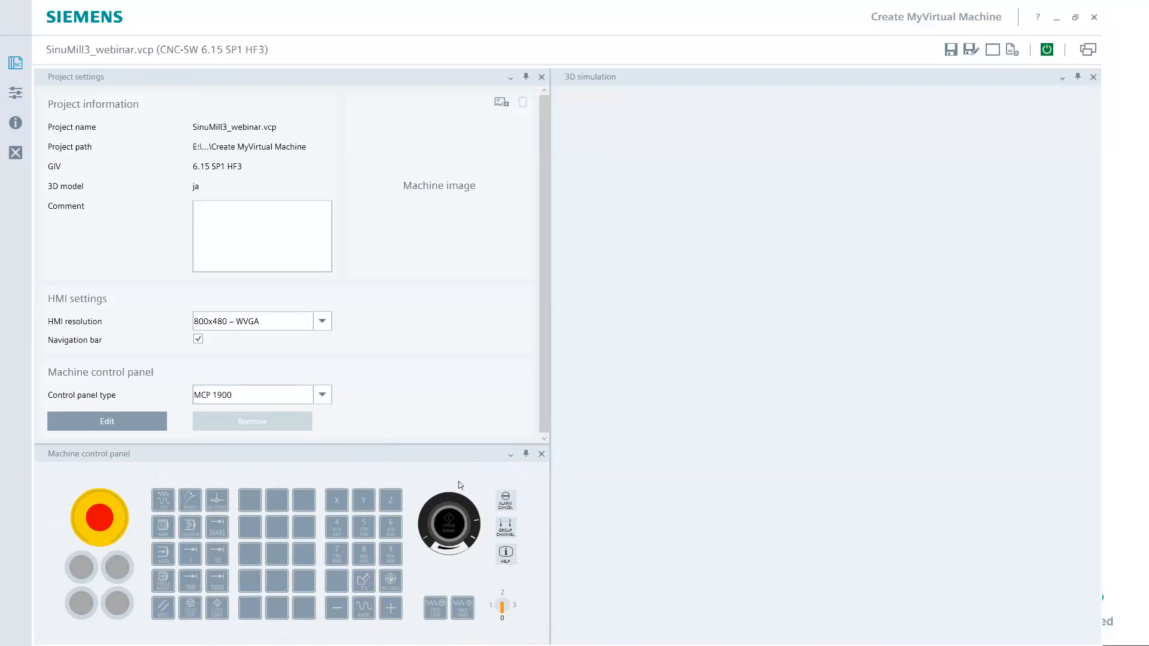
{"action": "left_click", "coordinate": [322, 394]}
{"action": "left_click", "coordinate": [245, 468]}
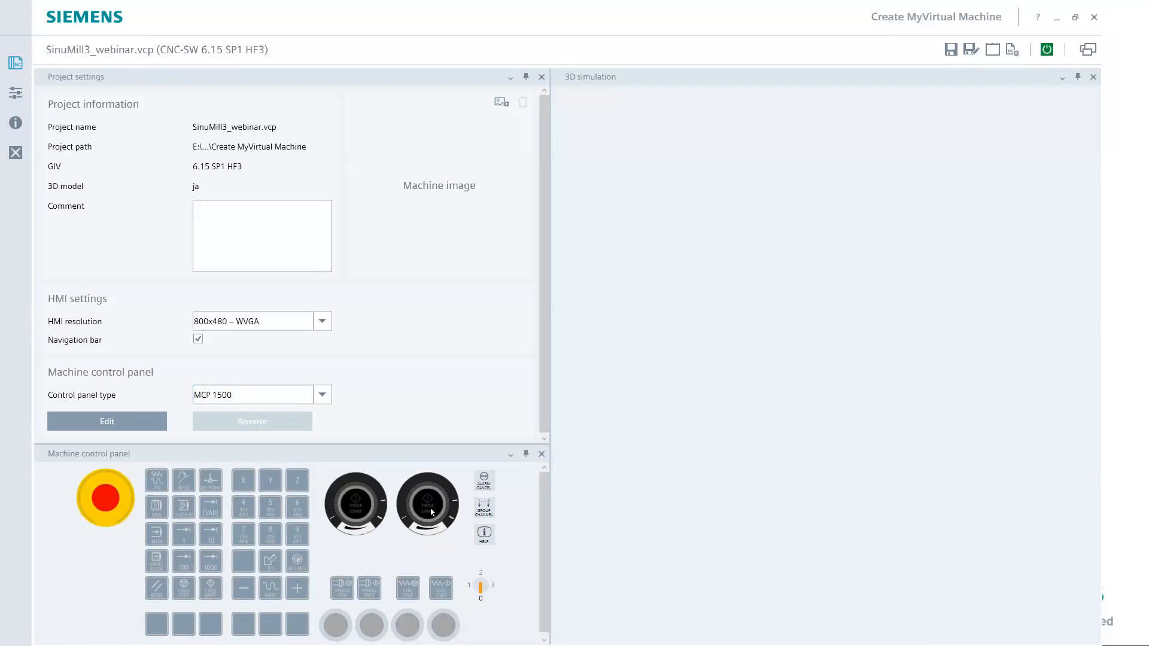
Set the control panel type to MCP 483 milling and start up the virtual machine.
{"action": "left_click", "coordinate": [322, 395]}
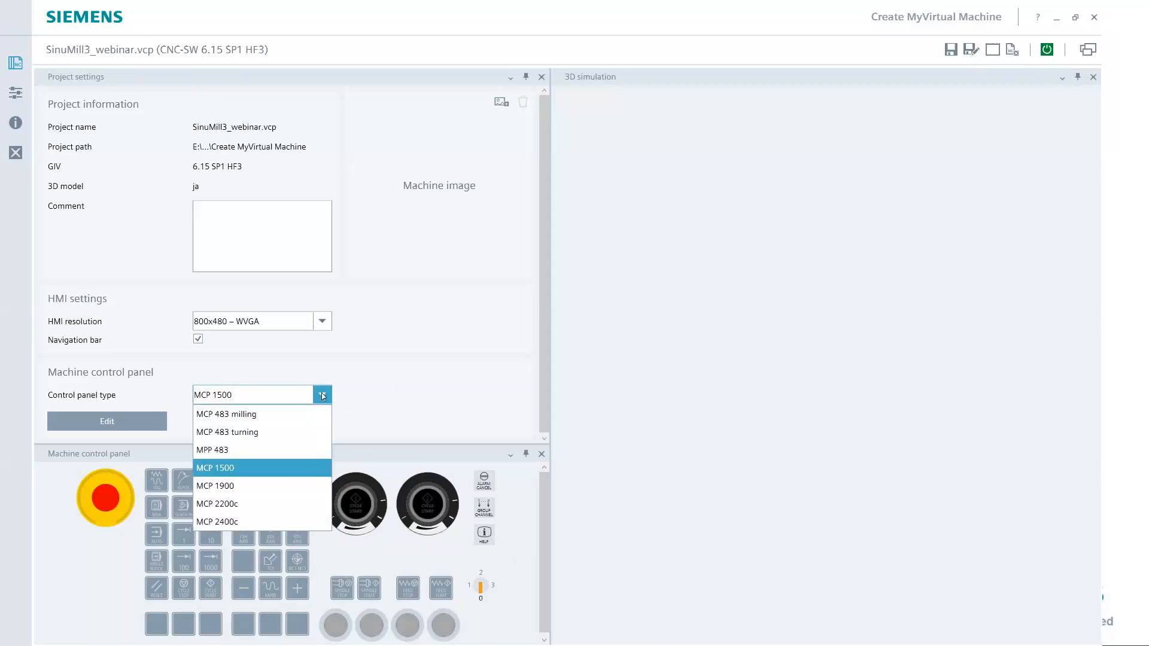
{"action": "left_click", "coordinate": [243, 416]}
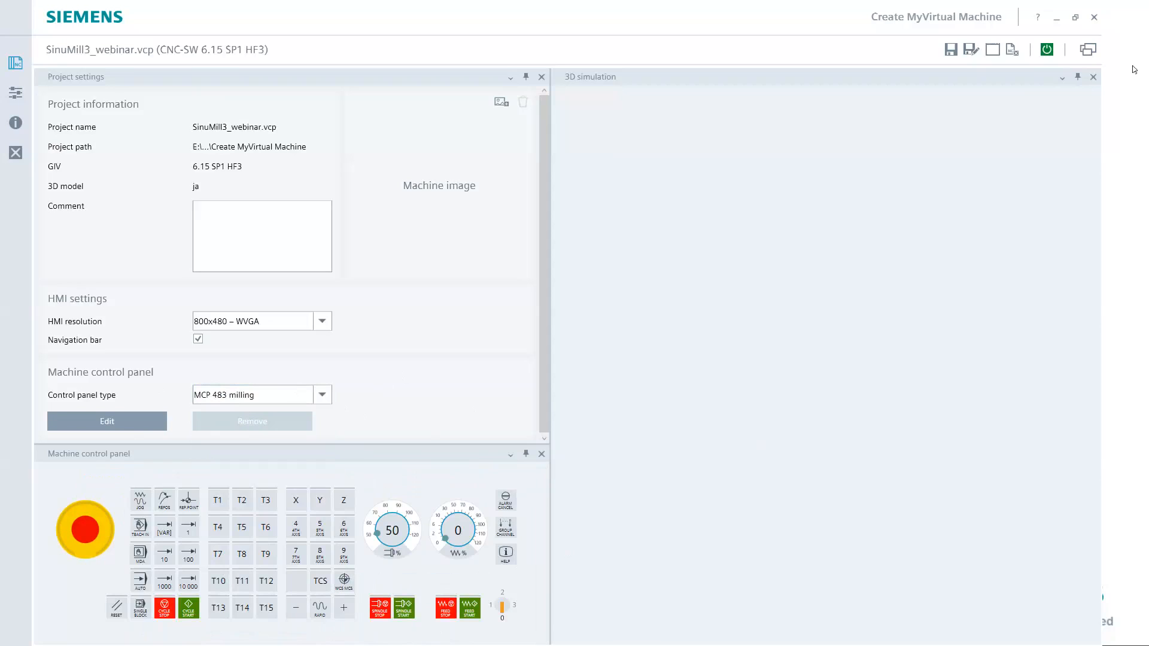
{"action": "left_click", "coordinate": [1048, 50]}
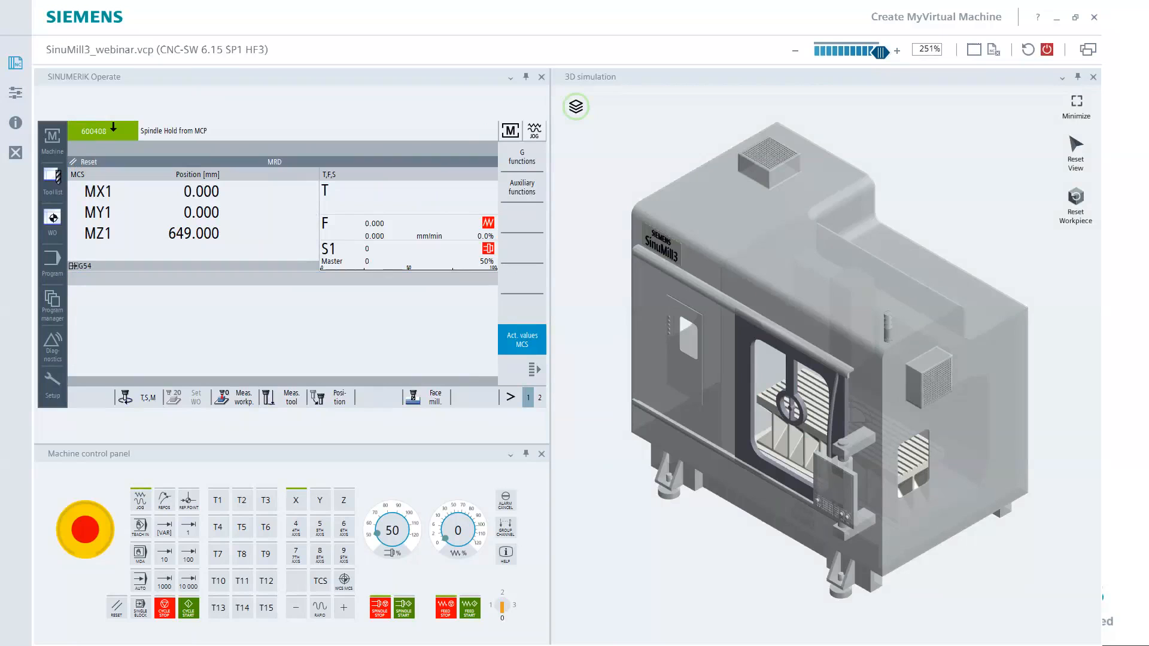
Enable spindle and feed with overrides of 85% and 50%, and turn the key switch to position 3.
{"action": "middle_click_drag", "start_coordinate": [827, 430], "coordinate": [884, 392]}
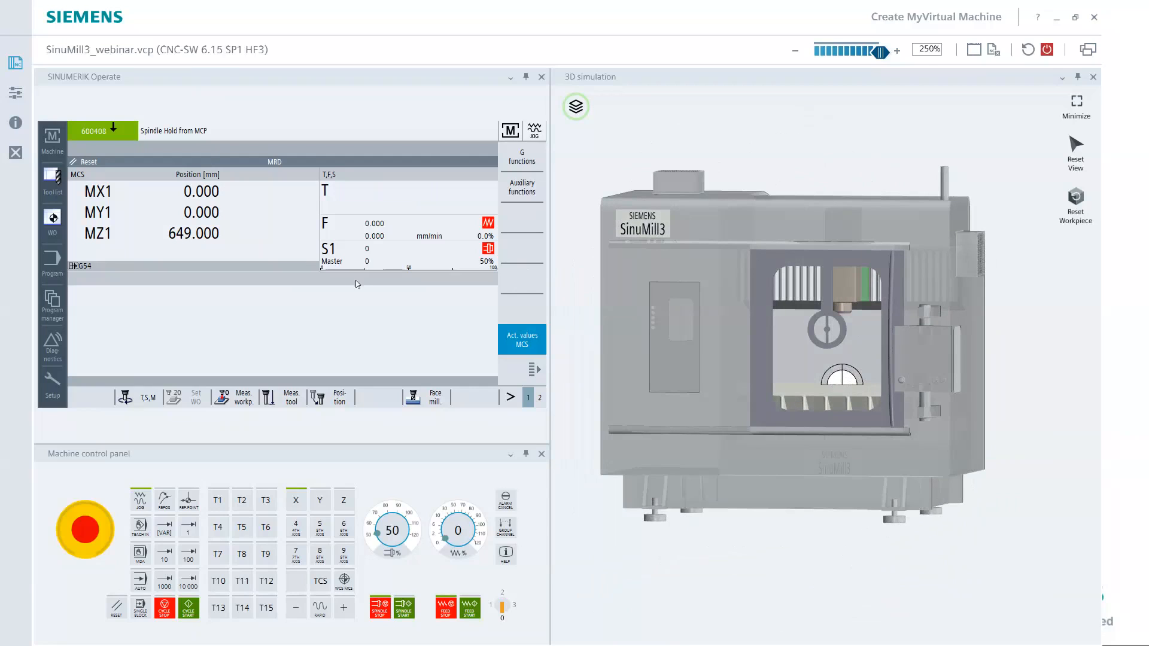
{"action": "left_click_drag", "start_coordinate": [445, 538], "coordinate": [458, 516]}
{"action": "left_click_drag", "start_coordinate": [378, 535], "coordinate": [390, 515]}
{"action": "left_click", "coordinate": [404, 607]}
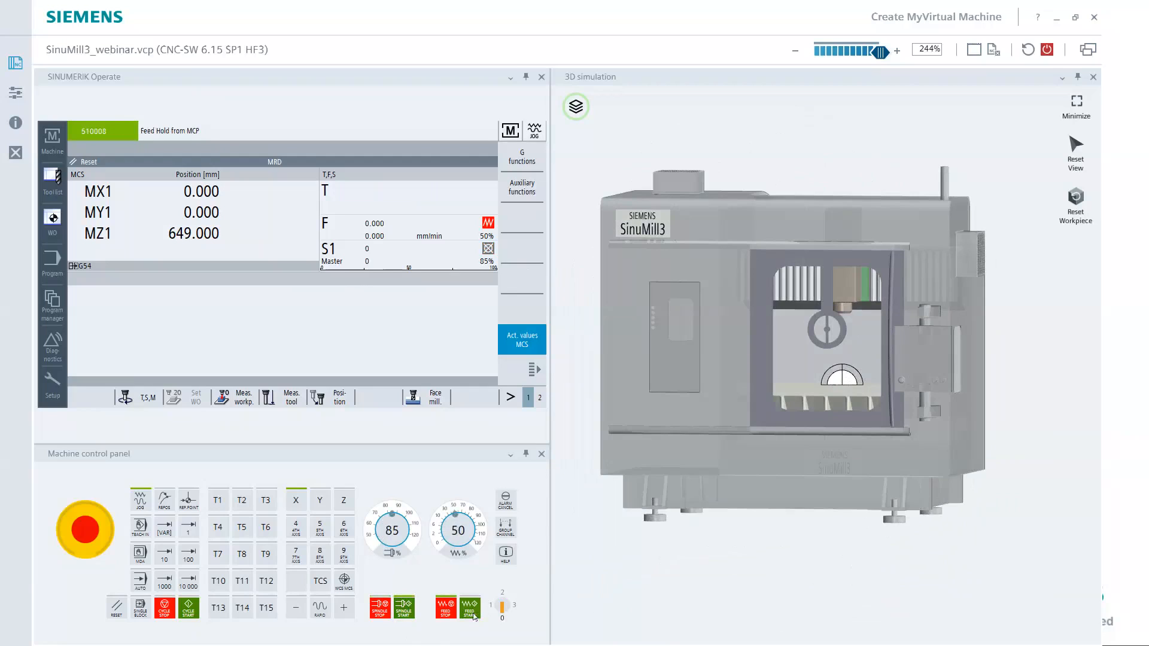
{"action": "left_click", "coordinate": [514, 605]}
Activate rapid traverse and jog the X axis in the negative direction, then back in the positive direction to about 125.6 mm.
{"action": "left_click", "coordinate": [324, 611]}
{"action": "left_click", "coordinate": [302, 611]}
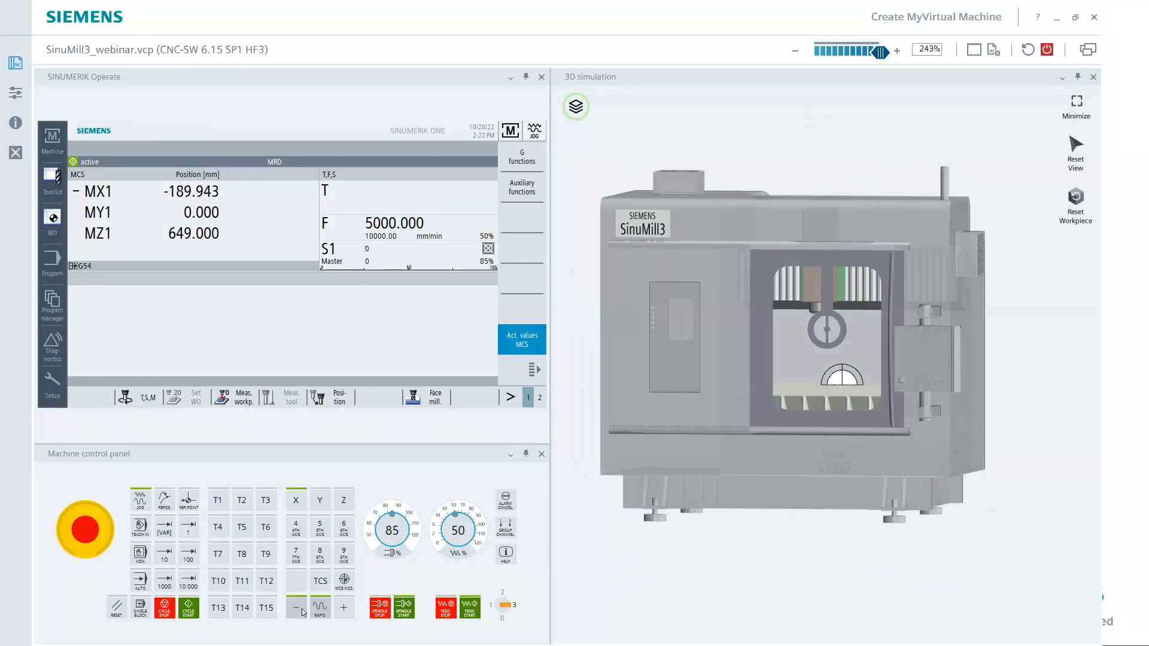
{"action": "left_click", "coordinate": [344, 608]}
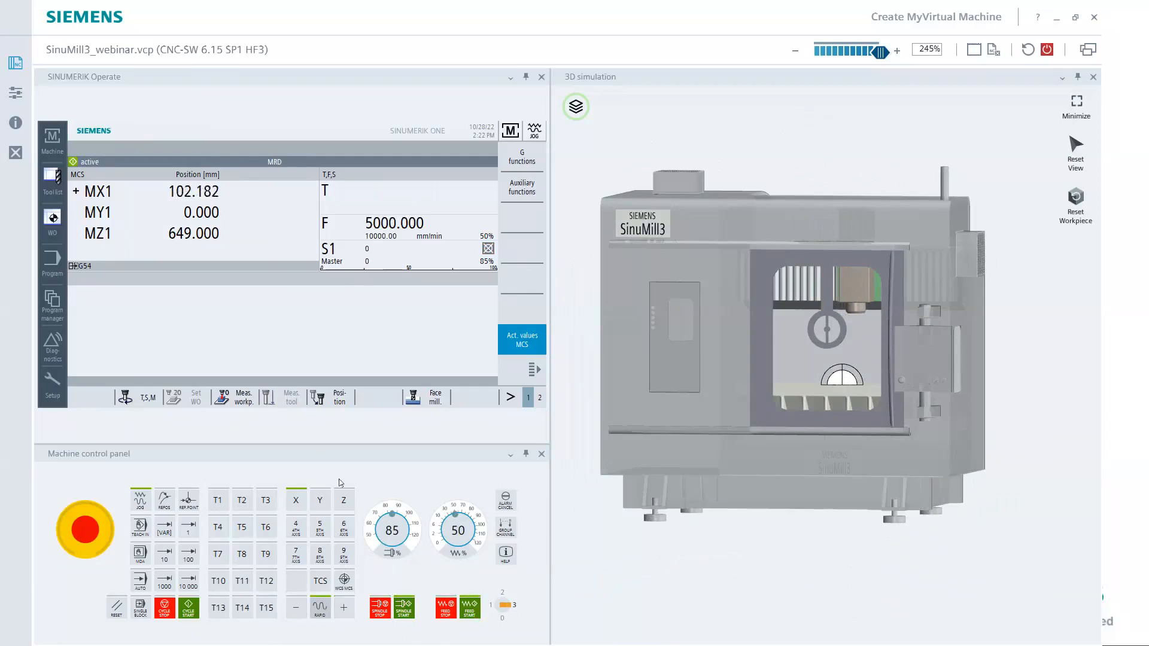
Jog the Z axis down to 377 mm and switch the position display from machine to workpiece coordinates.
{"action": "left_click", "coordinate": [344, 500]}
{"action": "left_click", "coordinate": [299, 608]}
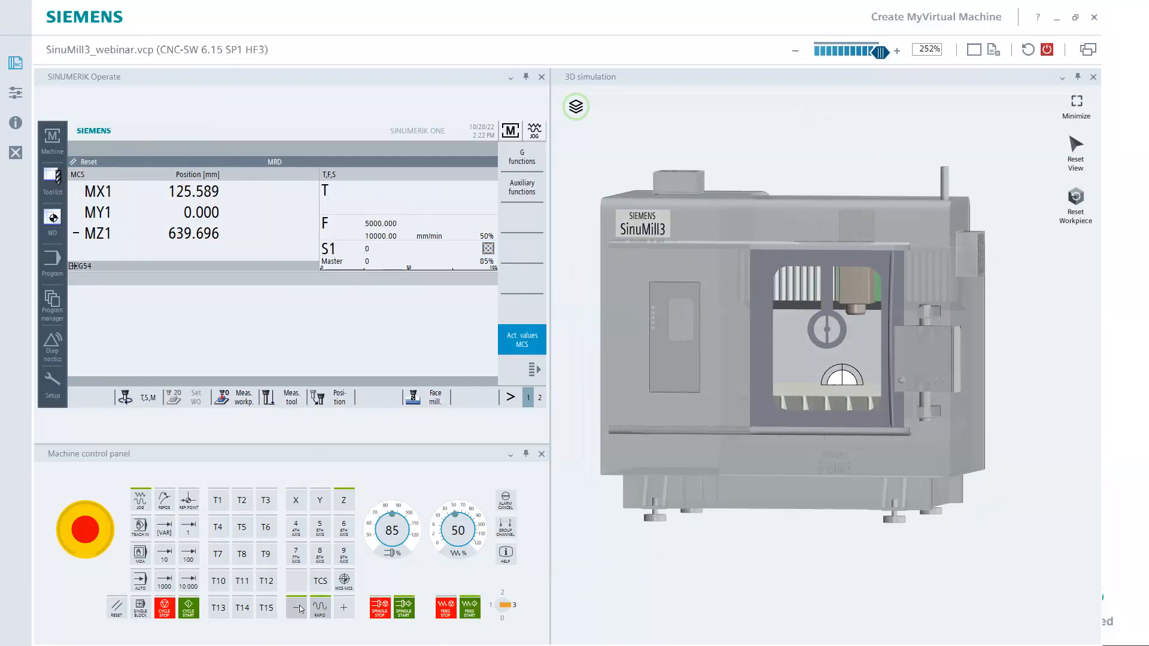
{"action": "middle_click_drag", "start_coordinate": [903, 367], "coordinate": [862, 431]}
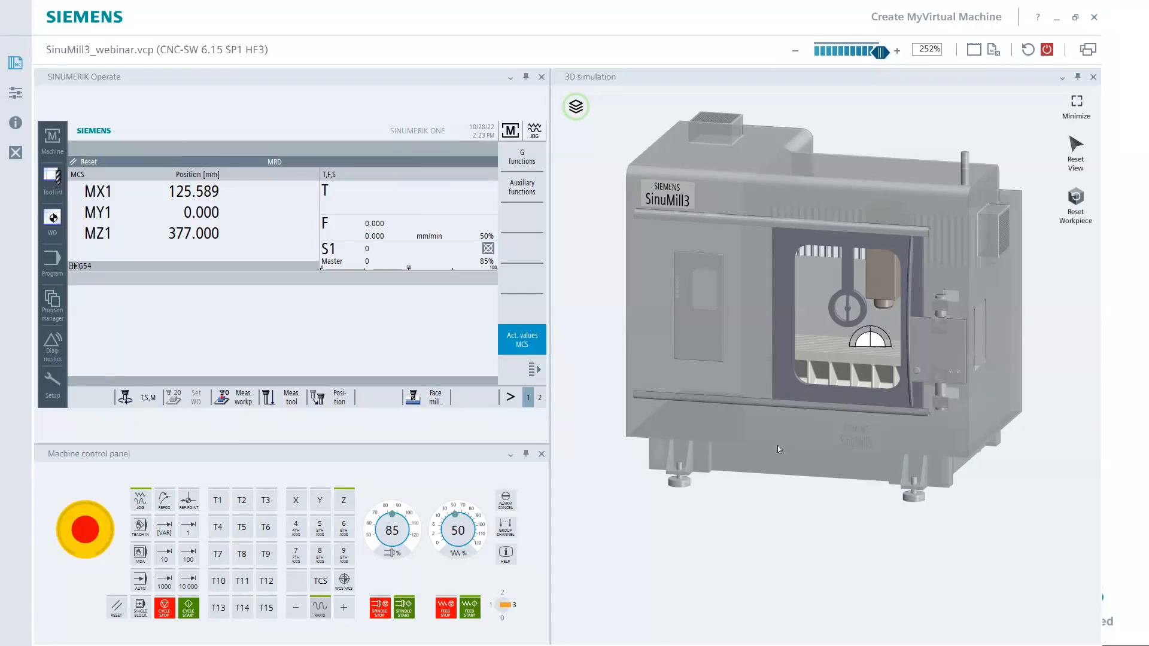
{"action": "left_click", "coordinate": [528, 343]}
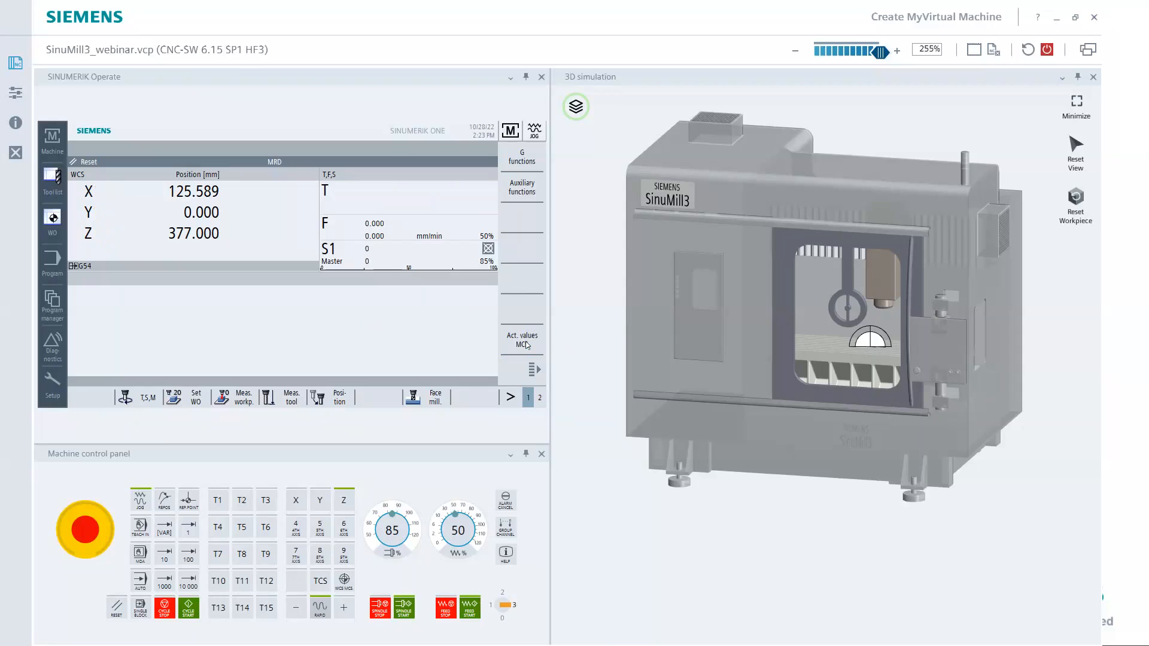
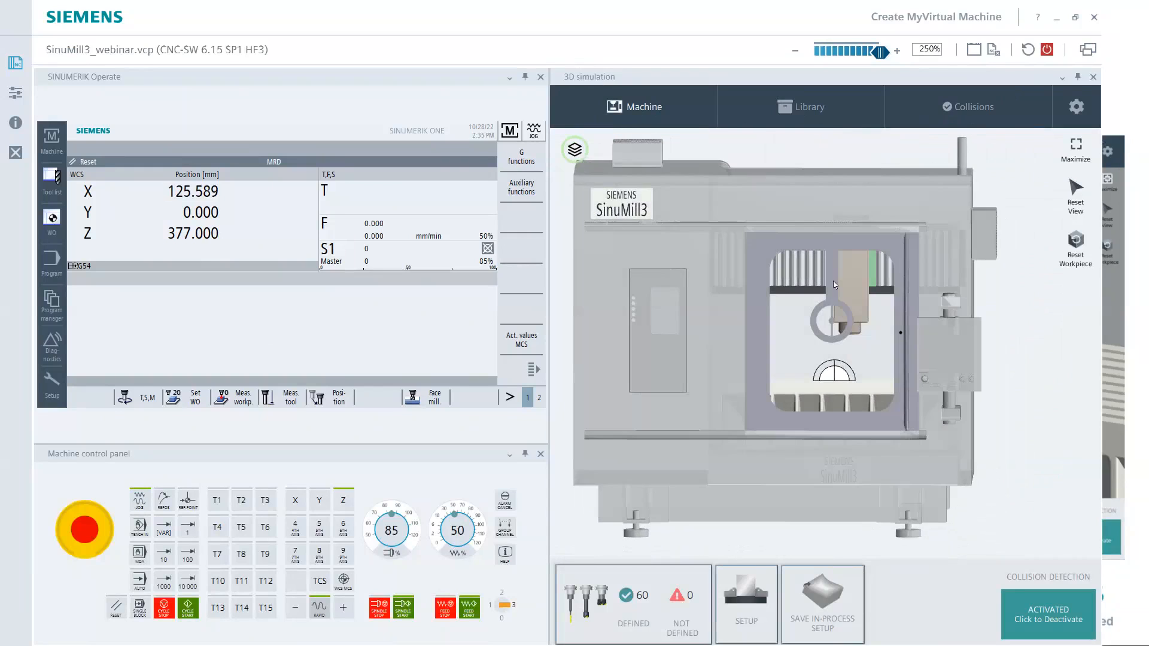
Hide the machine housing in the 3D simulation, and toggle the active work offset display off and back on.
{"action": "left_click", "coordinate": [574, 151]}
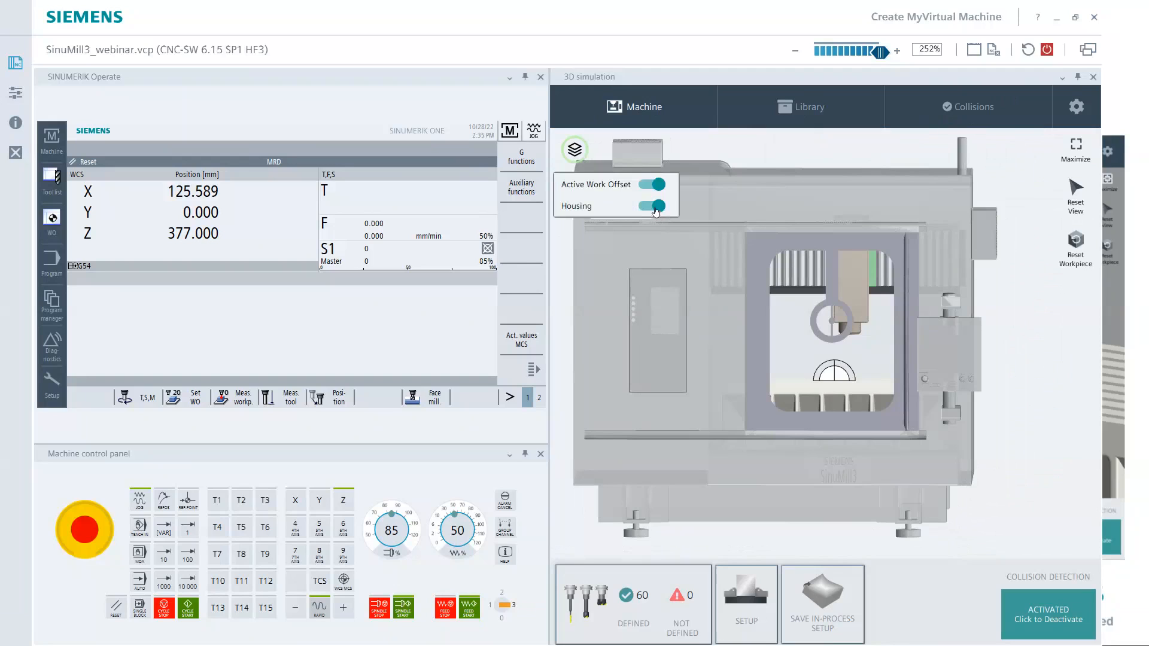
{"action": "left_click", "coordinate": [652, 206]}
{"action": "middle_click_drag", "start_coordinate": [881, 292], "coordinate": [688, 226]}
{"action": "left_click", "coordinate": [651, 206]}
{"action": "left_click", "coordinate": [651, 207]}
{"action": "left_click", "coordinate": [655, 186]}
{"action": "left_click", "coordinate": [654, 187]}
{"action": "left_click", "coordinate": [583, 151]}
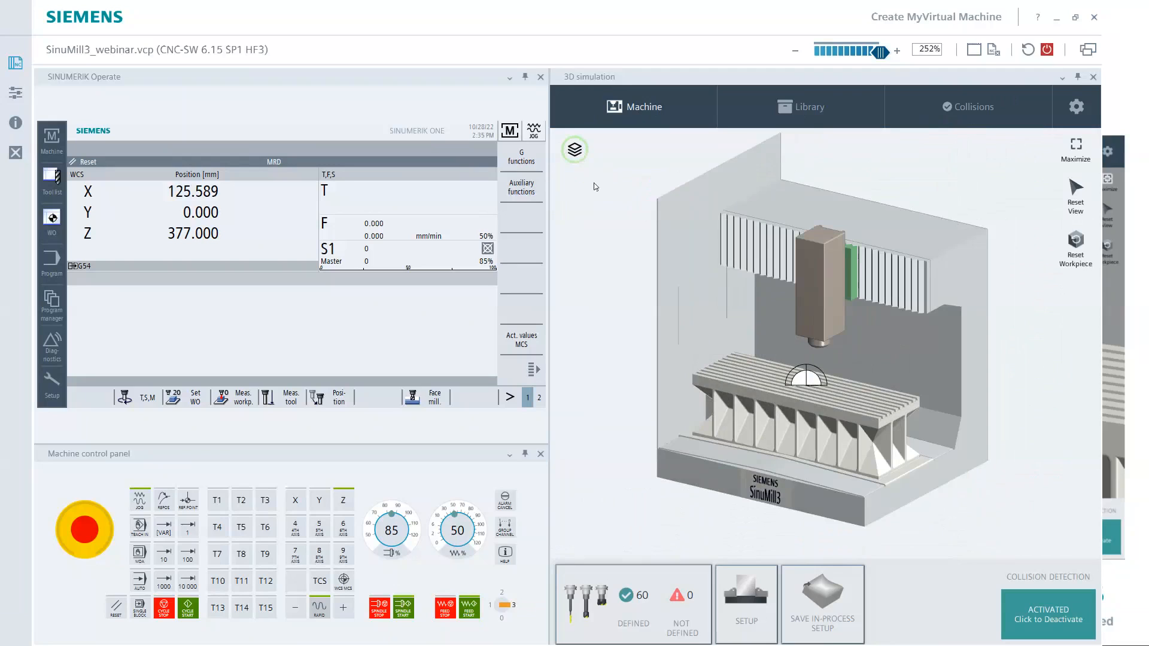
Jog the Z axis down to 0 against the table, retract it to 160 mm and move X to about 463 mm.
{"action": "left_click", "coordinate": [298, 610]}
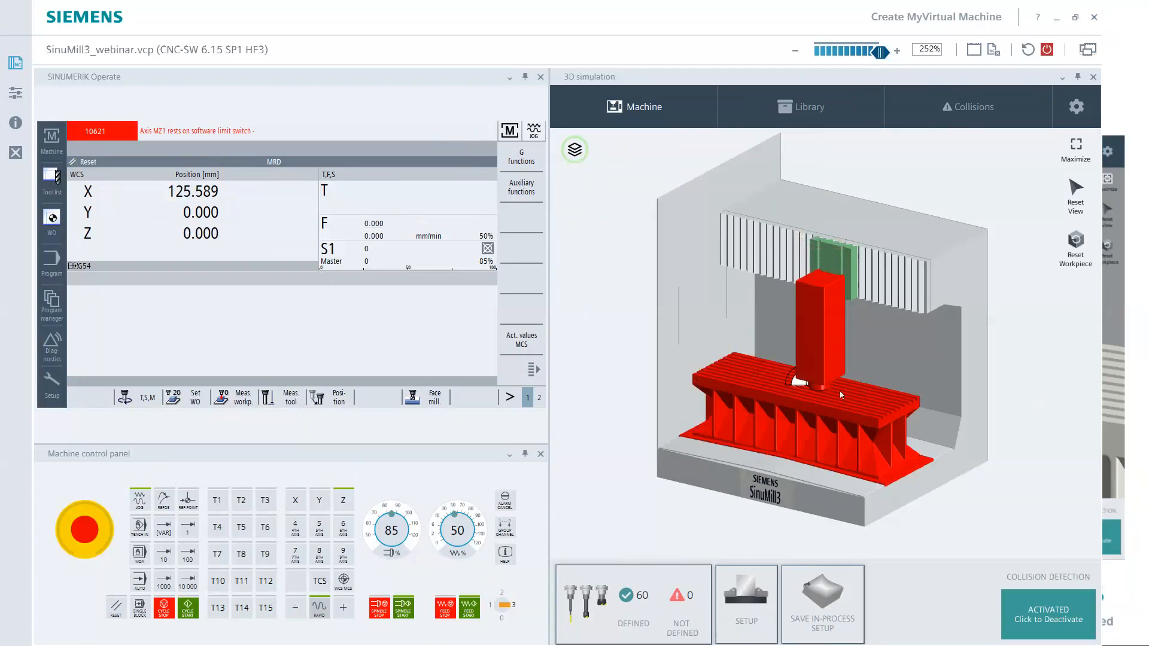
{"action": "left_click", "coordinate": [342, 608]}
{"action": "left_click", "coordinate": [296, 502]}
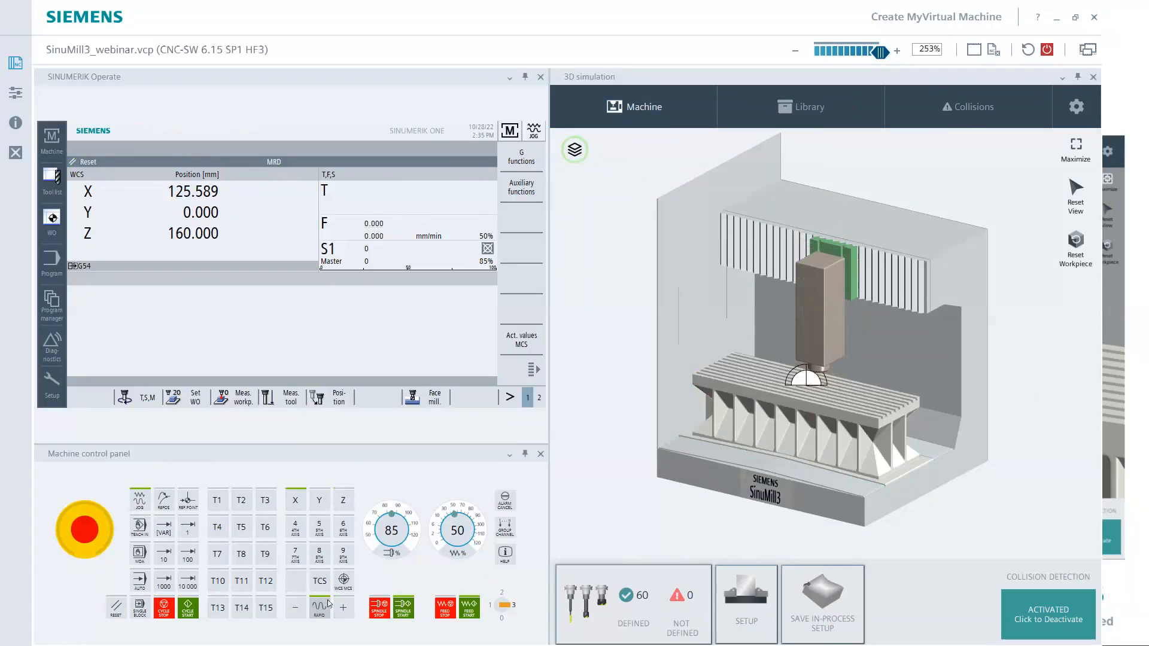
{"action": "left_click", "coordinate": [343, 609]}
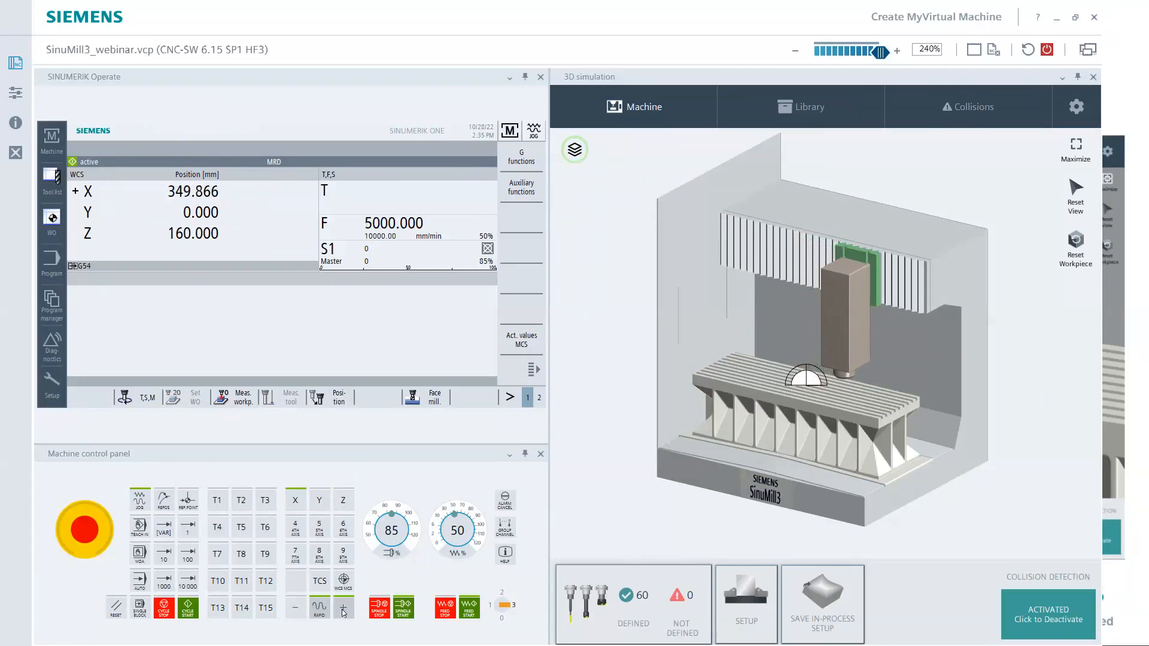
Jog the Z axis in rapid traverse down to 0 against the table and retract it to about 49 mm.
{"action": "left_click", "coordinate": [343, 501]}
{"action": "left_click", "coordinate": [296, 615]}
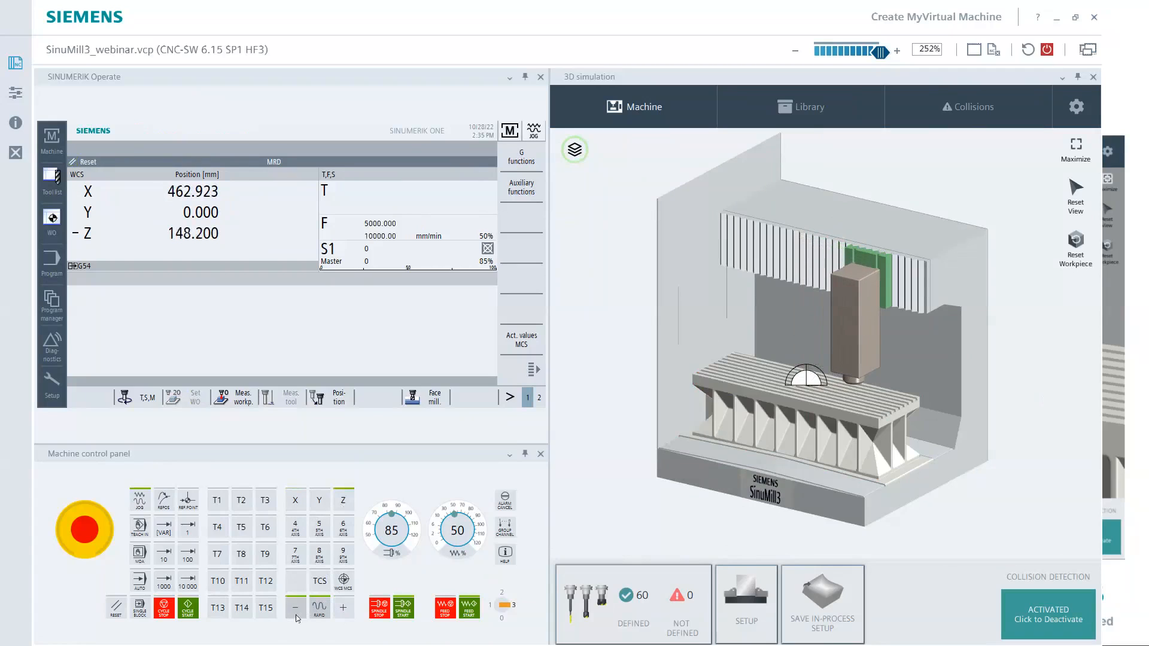
{"action": "left_click", "coordinate": [345, 608]}
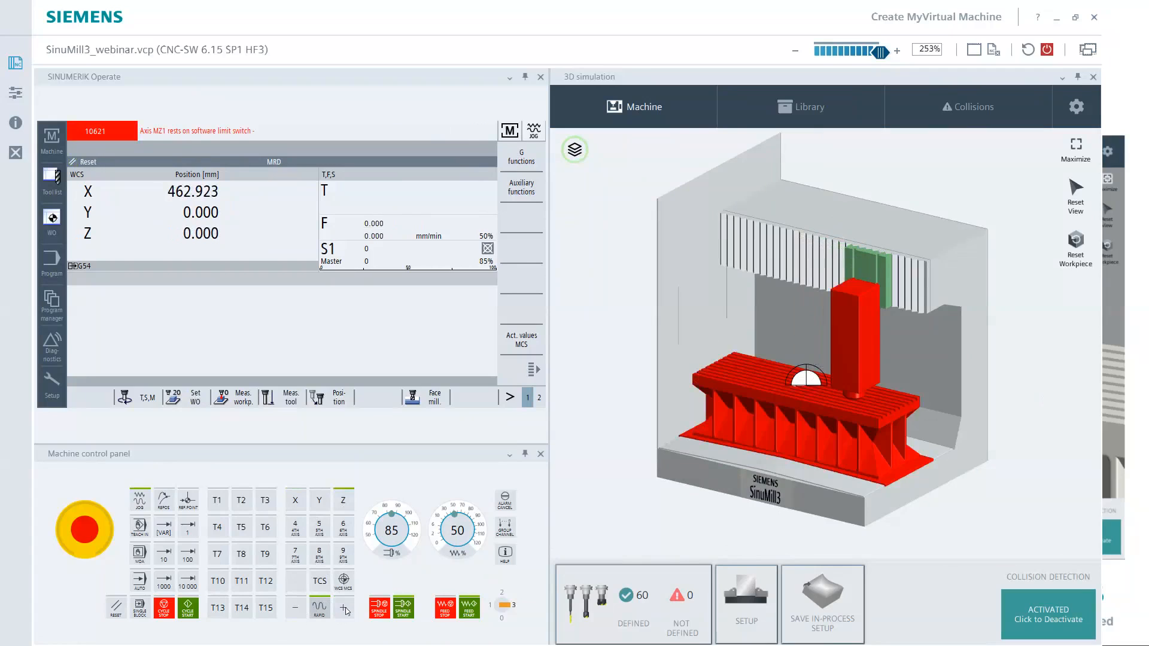
Jog Z down towards the table, switch rapid traverse off, lower it slowly to about 1.2 mm and retract it to about 23.3 mm.
{"action": "left_click", "coordinate": [299, 615]}
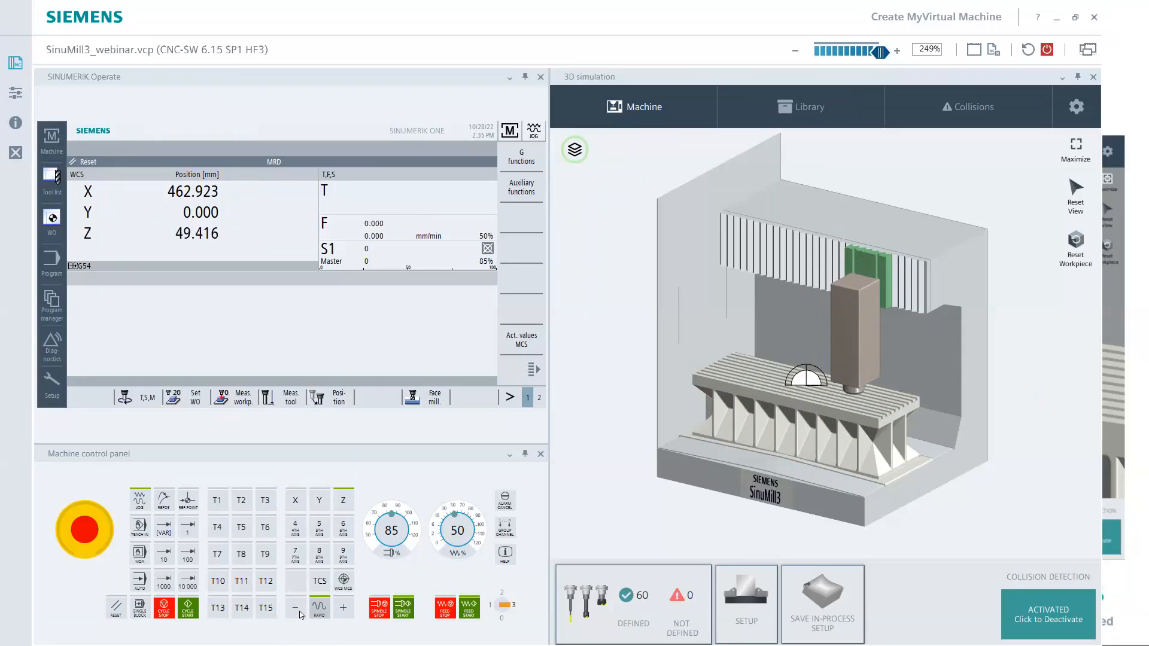
{"action": "left_click", "coordinate": [299, 614]}
{"action": "left_click", "coordinate": [303, 611]}
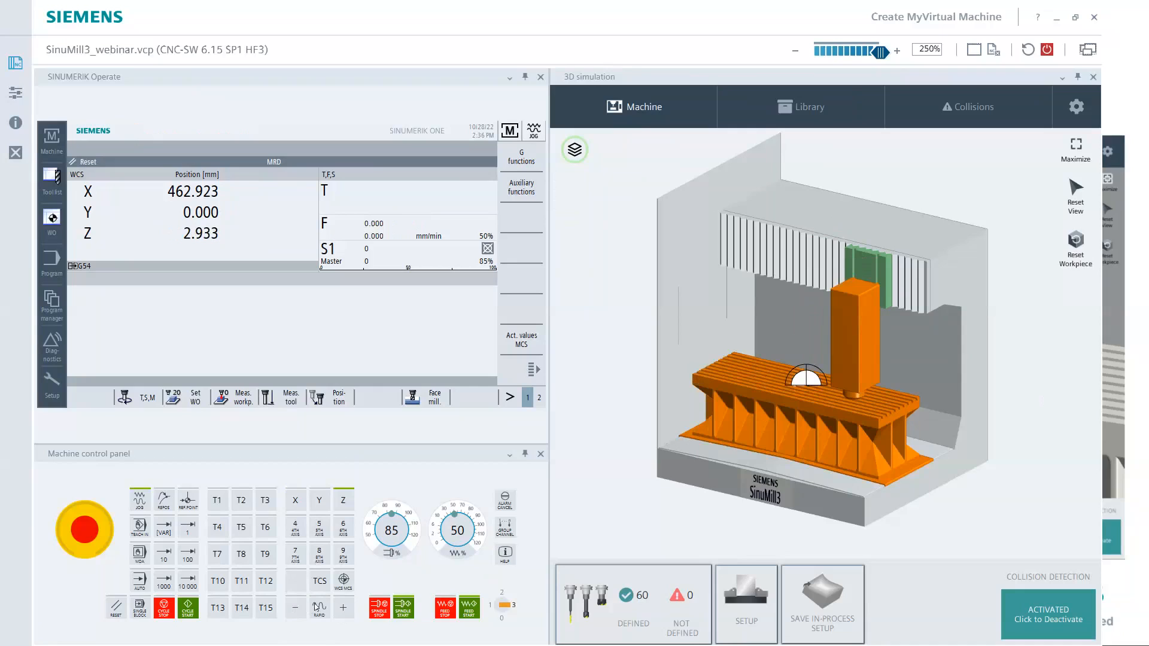
{"action": "left_click", "coordinate": [295, 610]}
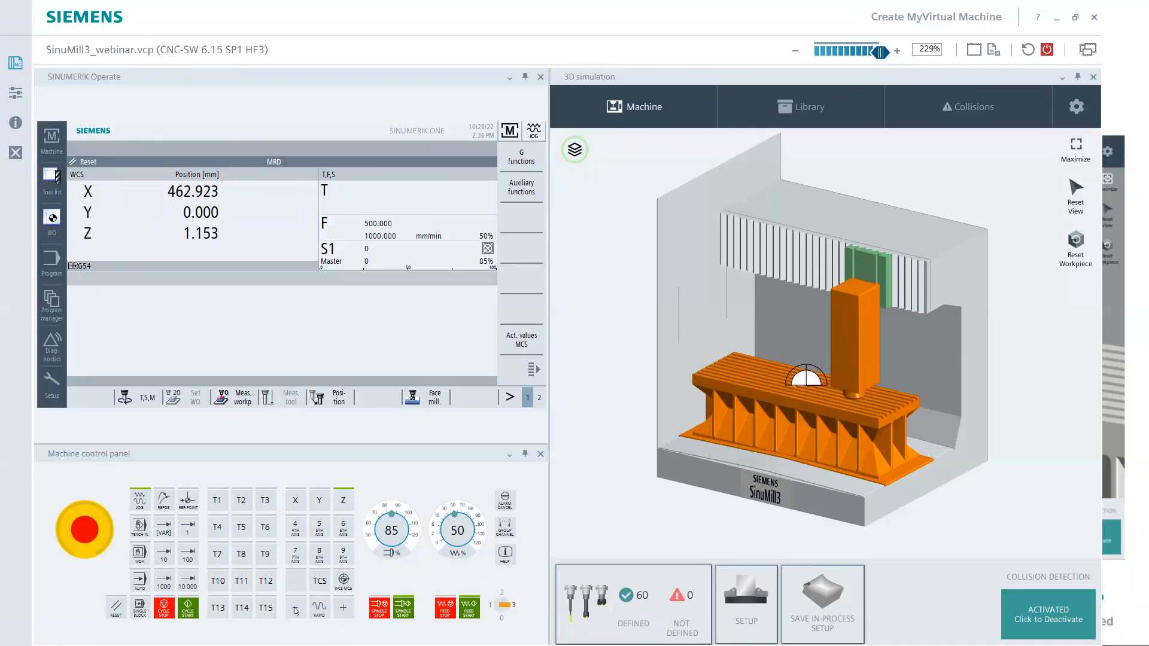
{"action": "left_click", "coordinate": [345, 607]}
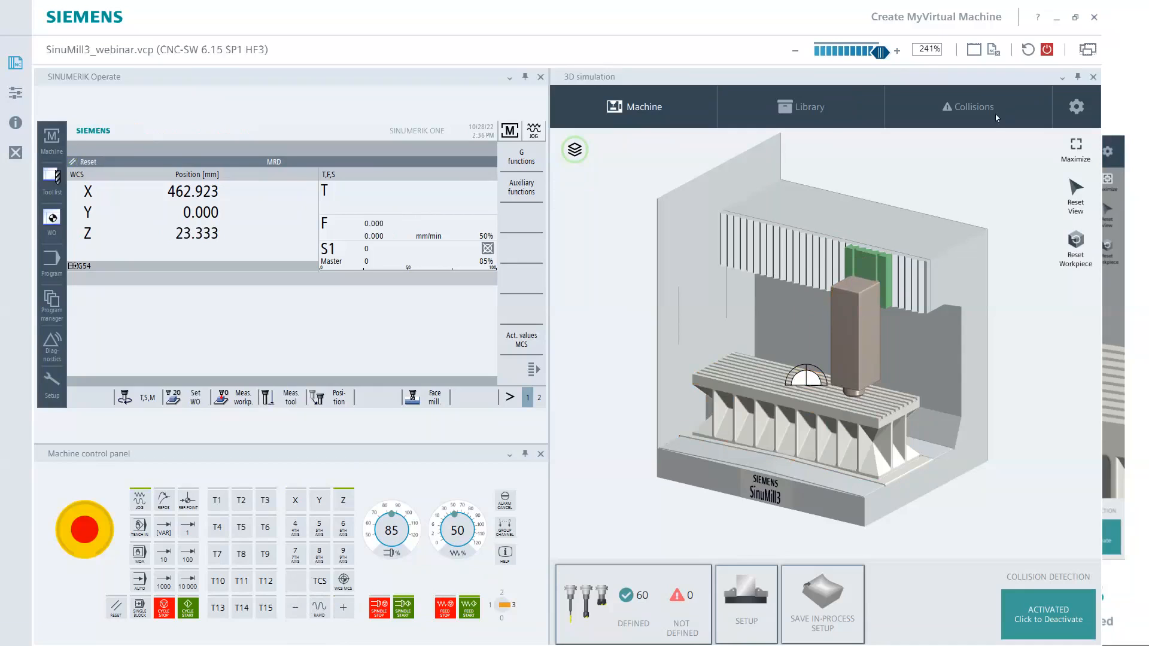
Open the list of logged collisions and inspect the lowest 14:36:09 entry in its 3D view.
{"action": "left_click", "coordinate": [993, 115]}
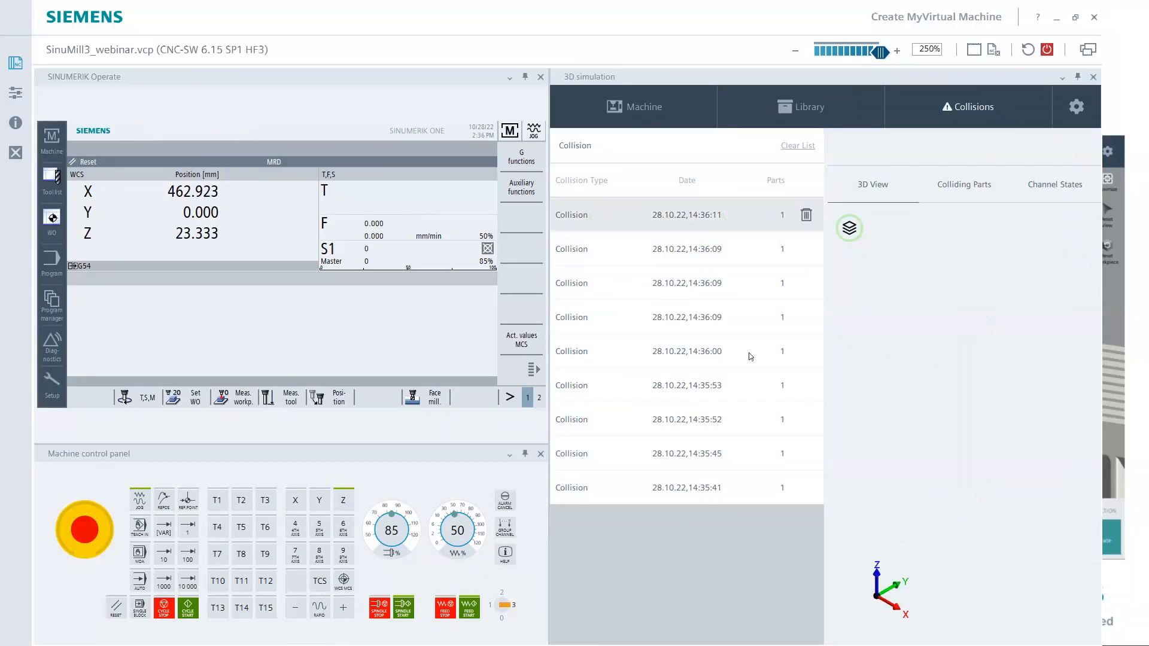
{"action": "left_click", "coordinate": [691, 319]}
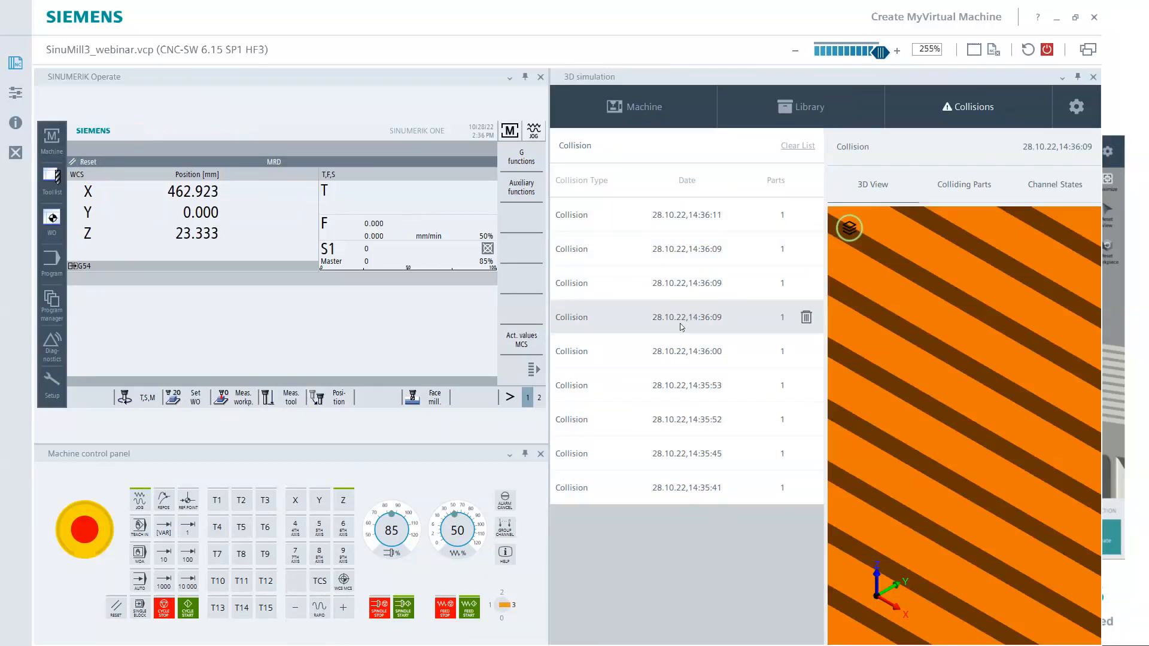
{"action": "scroll", "coordinate": [996, 410], "scroll_direction": "down", "scroll_amount": 5}
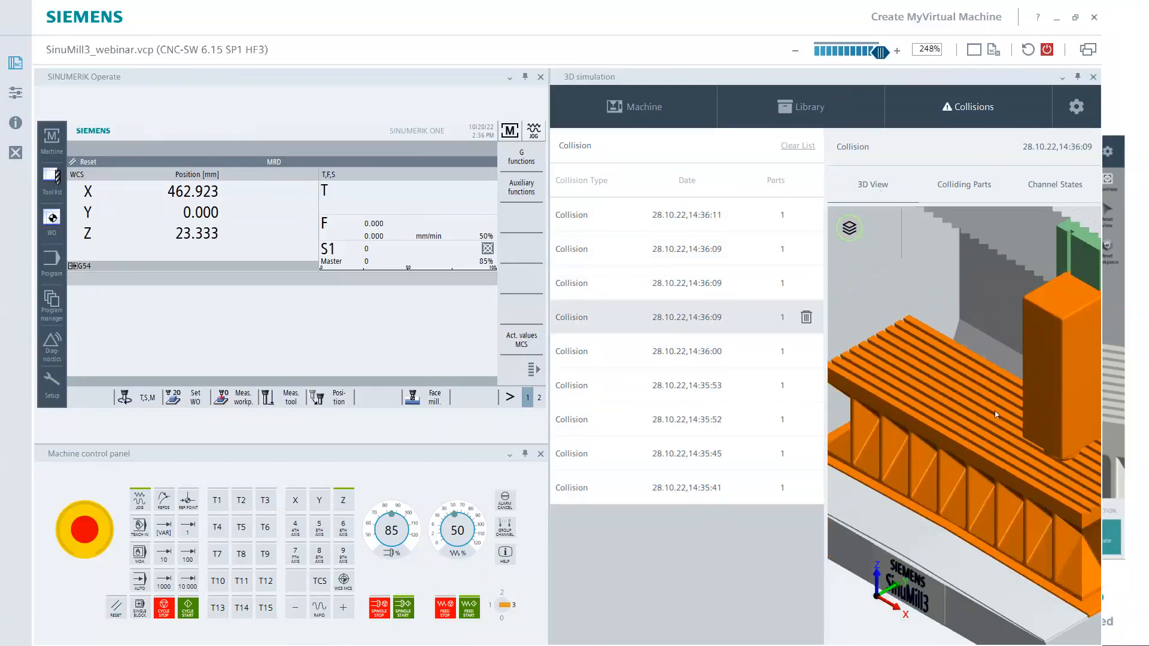
{"action": "scroll", "coordinate": [995, 410], "scroll_direction": "down", "scroll_amount": 5}
{"action": "middle_click_drag", "start_coordinate": [964, 429], "coordinate": [1009, 433]}
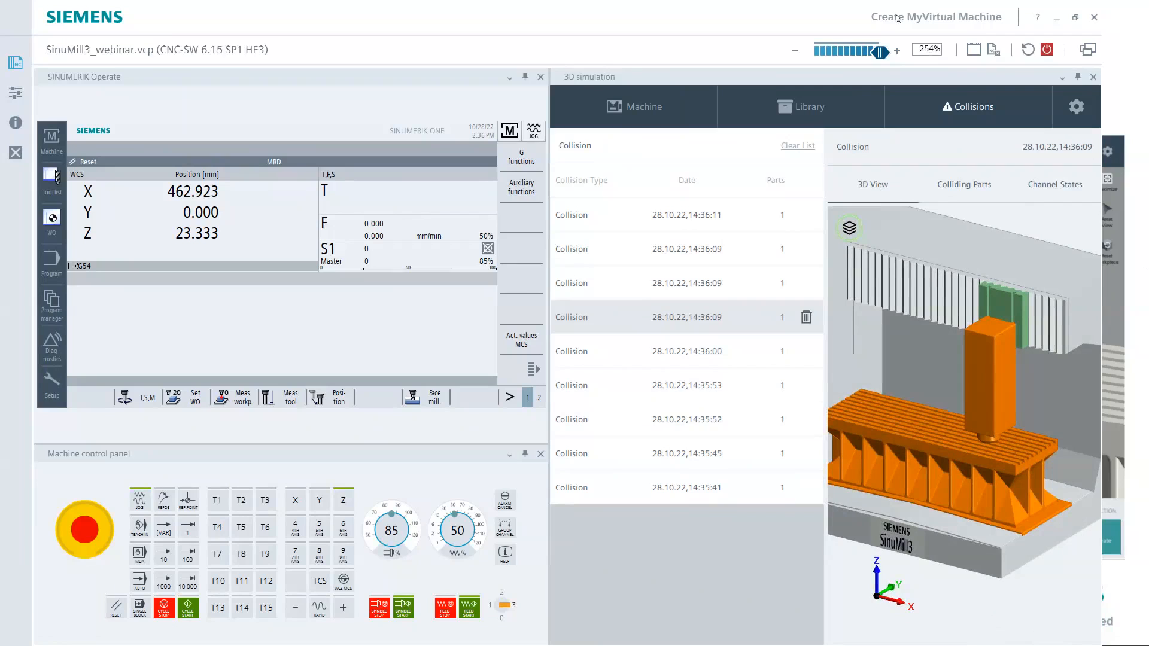
Compare the 3D views of the collisions logged at 14:35:53, 14:35:52, 14:36:11, 14:36:09 and 14:35:45.
{"action": "left_click", "coordinate": [660, 389]}
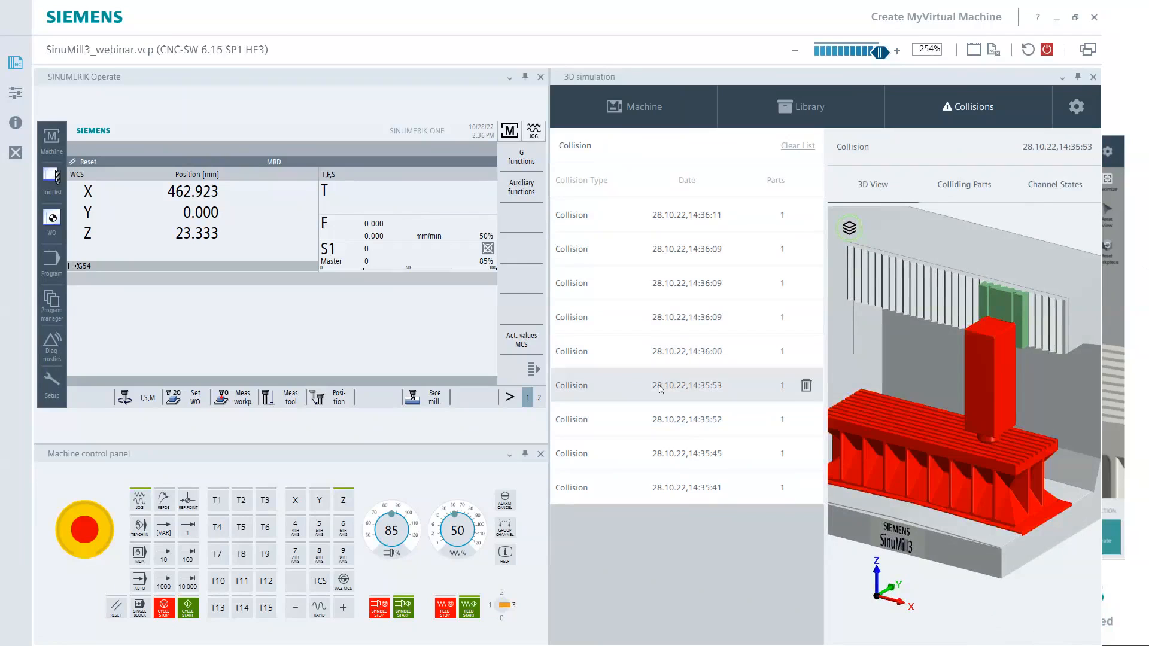
{"action": "left_click", "coordinate": [670, 414]}
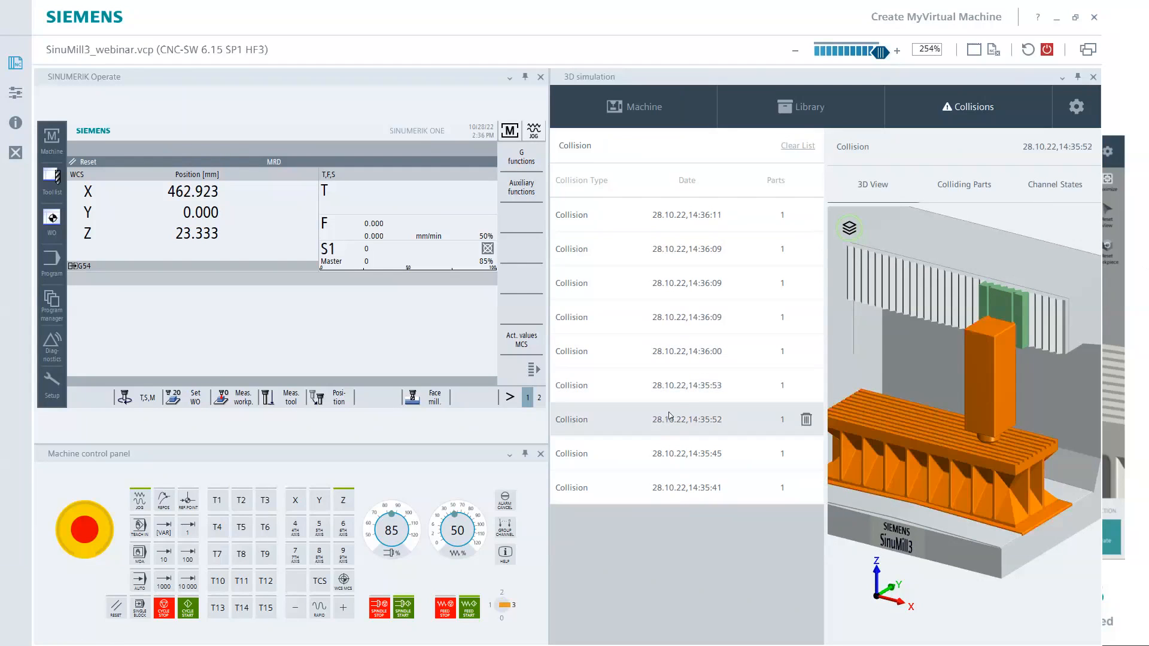
{"action": "left_click", "coordinate": [688, 227]}
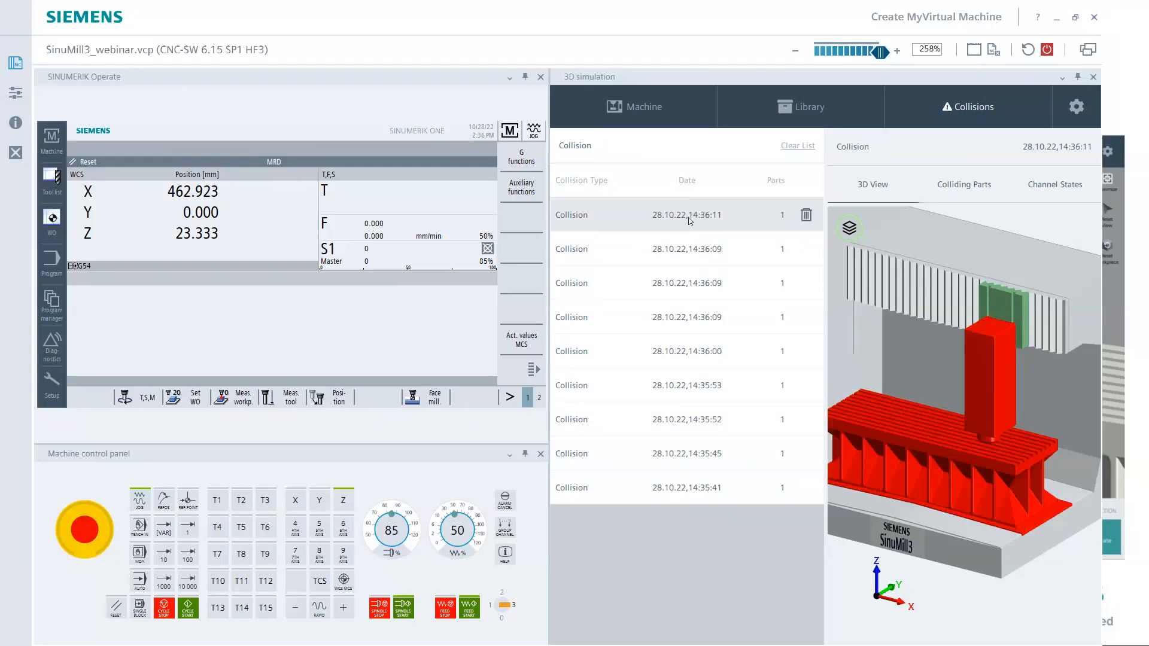
{"action": "left_click", "coordinate": [691, 252]}
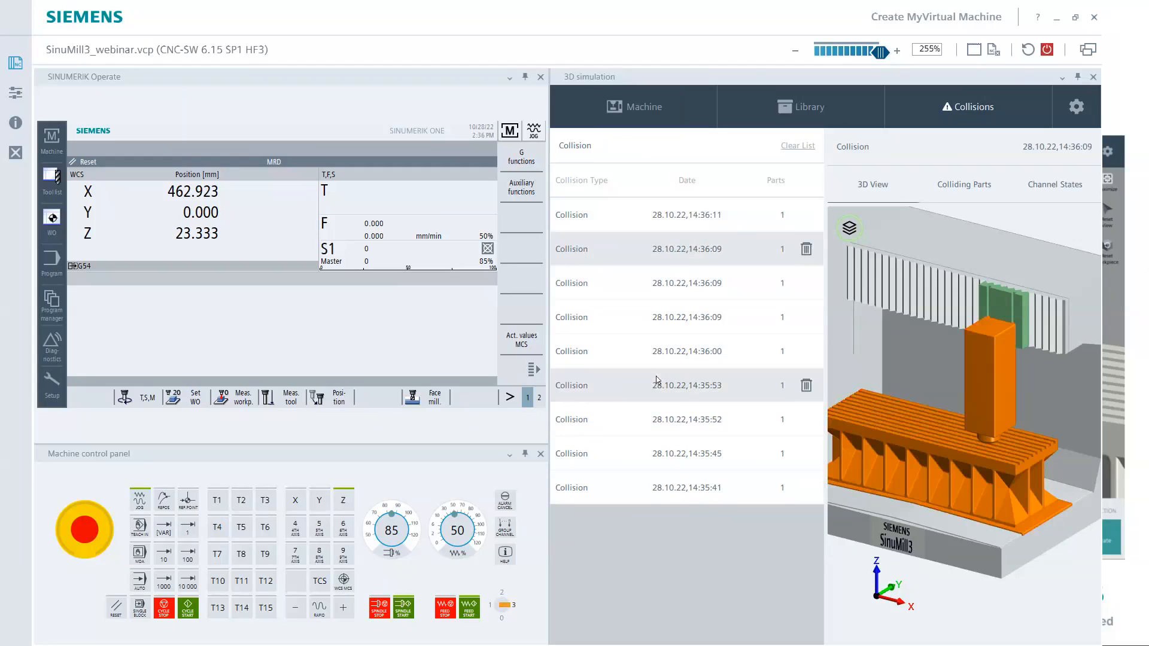
{"action": "left_click", "coordinate": [684, 458]}
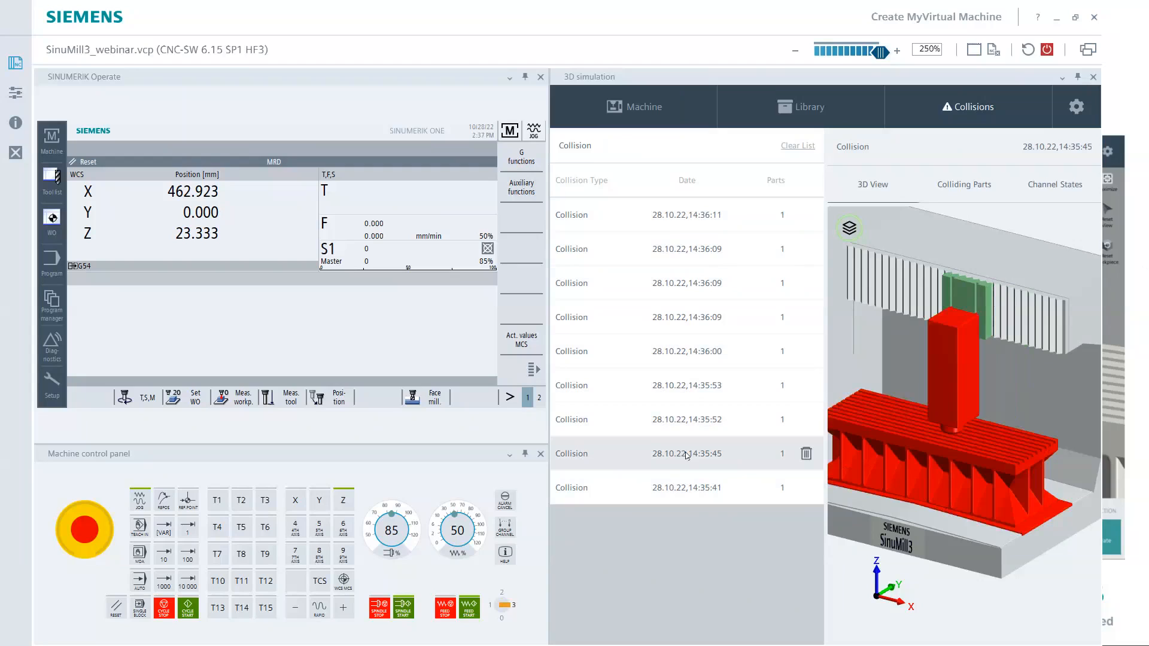
Review the colliding parts and channel states of the logged collisions, and return to the 3D machine view.
{"action": "left_click", "coordinate": [965, 185]}
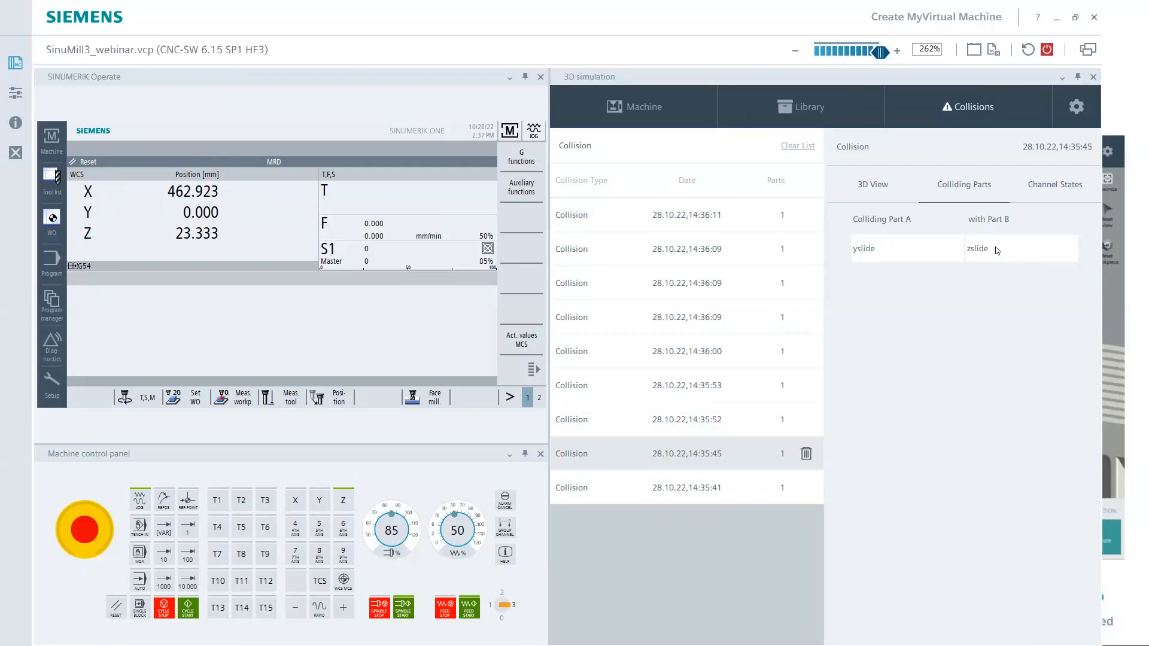
{"action": "left_click", "coordinate": [1068, 185]}
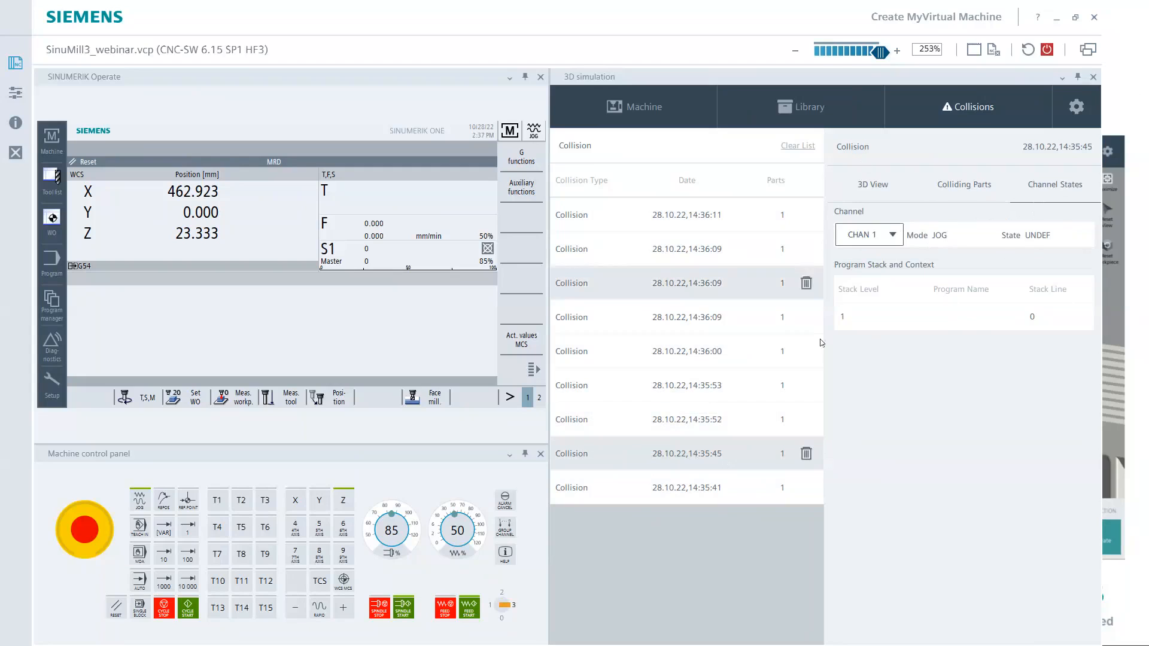
{"action": "left_click", "coordinate": [723, 317]}
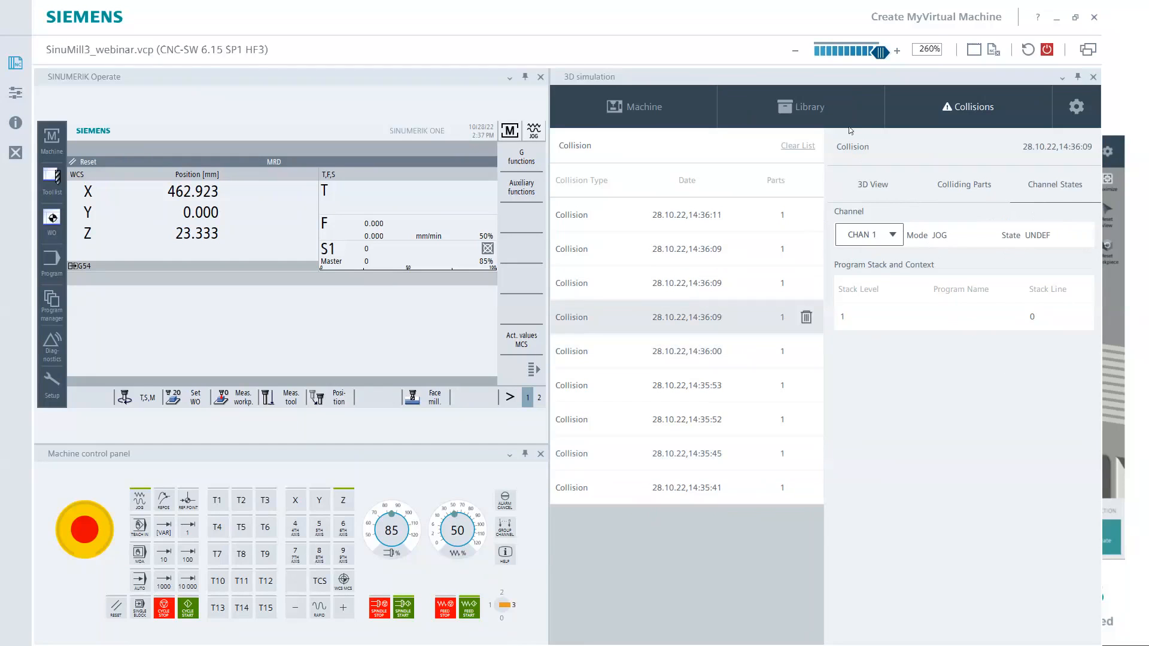
{"action": "left_click", "coordinate": [887, 186]}
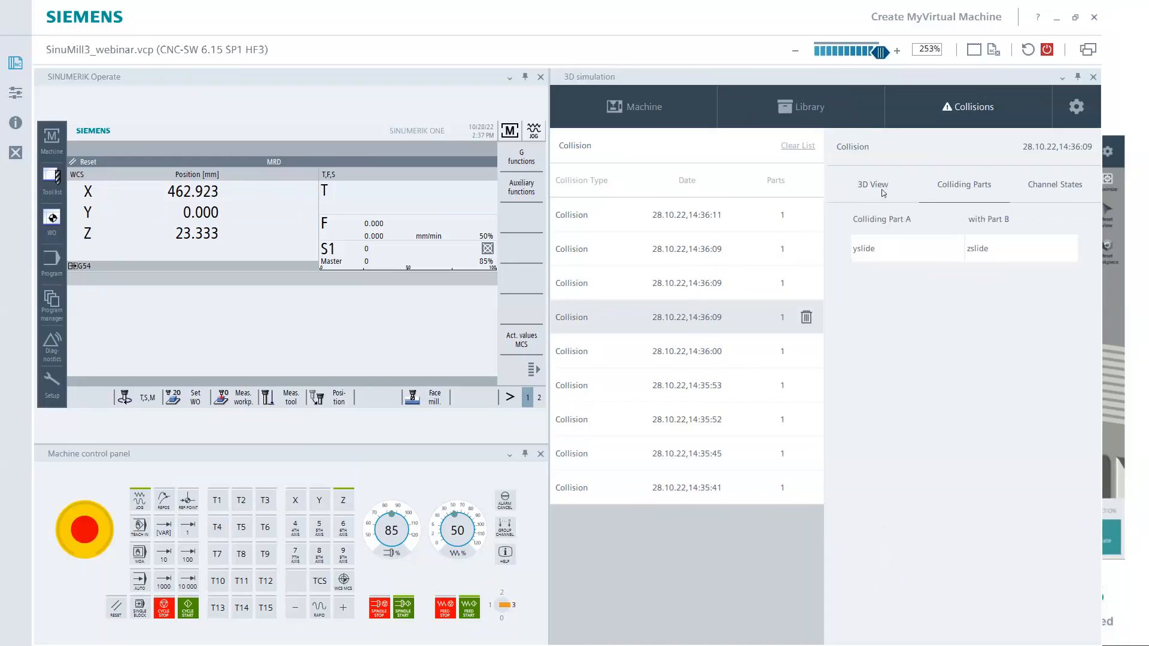
{"action": "left_click", "coordinate": [651, 111]}
{"action": "middle_click_drag", "start_coordinate": [790, 363], "coordinate": [925, 345]}
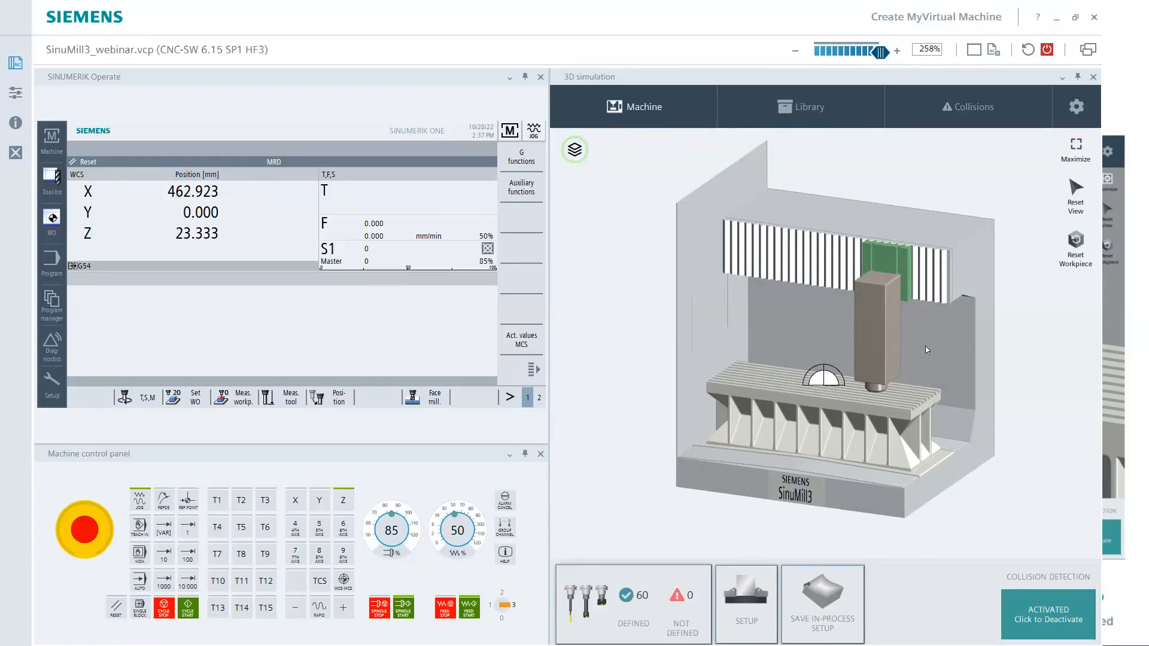
Open the program manager and expand the Workpieces directory with its 01_EXAMPLE, 02_EXAMPLE and 03_EXAMPLE folders.
{"action": "left_click", "coordinate": [52, 305]}
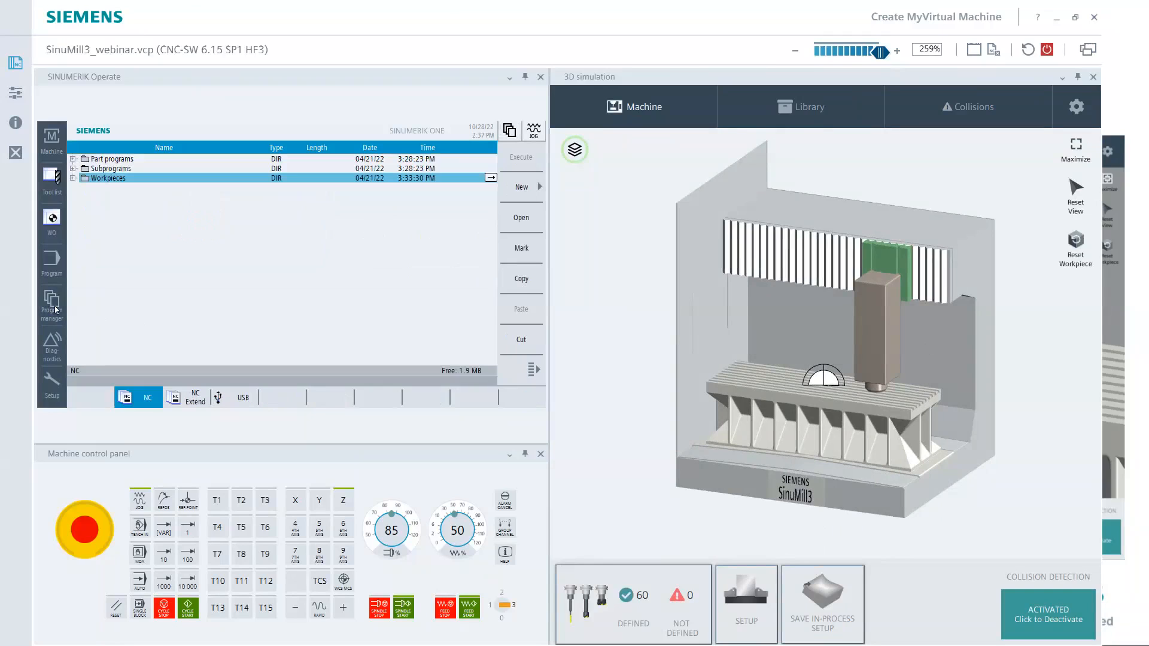
{"action": "left_click", "coordinate": [73, 179]}
{"action": "left_click", "coordinate": [138, 187]}
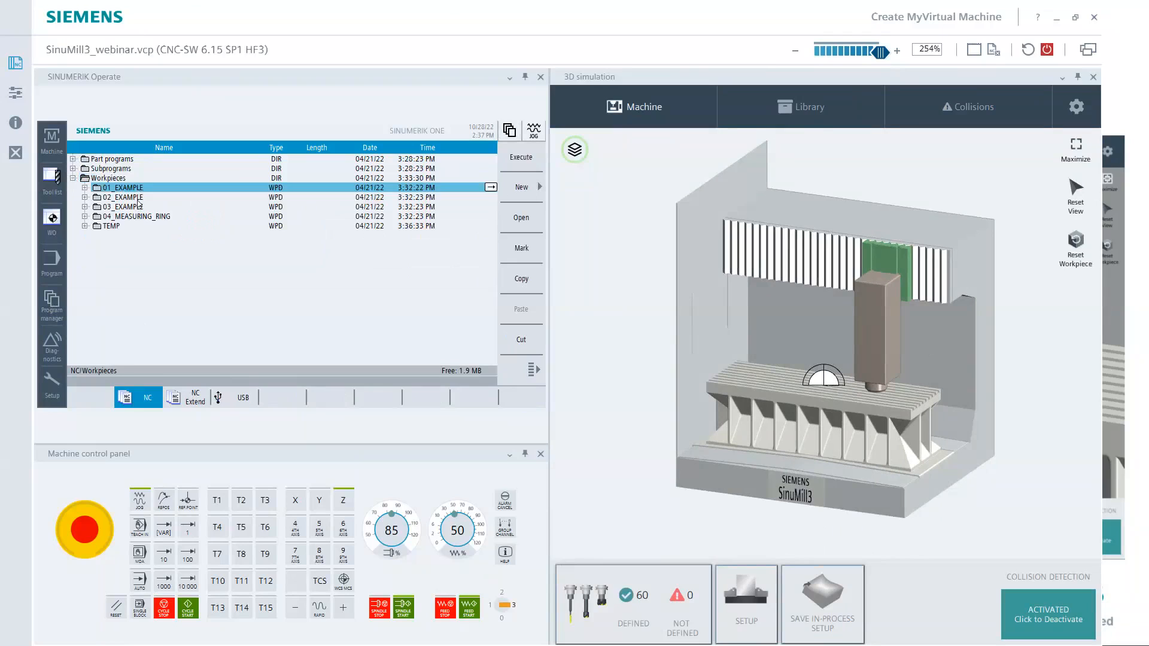
{"action": "left_click", "coordinate": [138, 198]}
{"action": "left_click", "coordinate": [137, 207]}
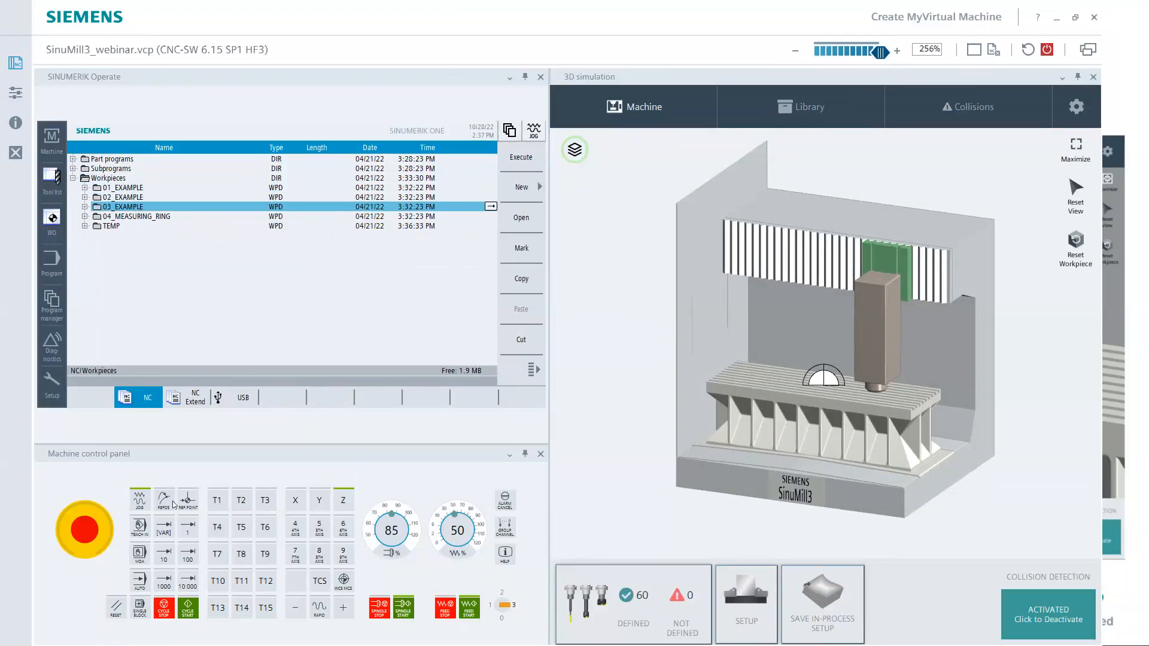
{"action": "double_click", "coordinate": [131, 189]}
{"action": "double_click", "coordinate": [140, 226]}
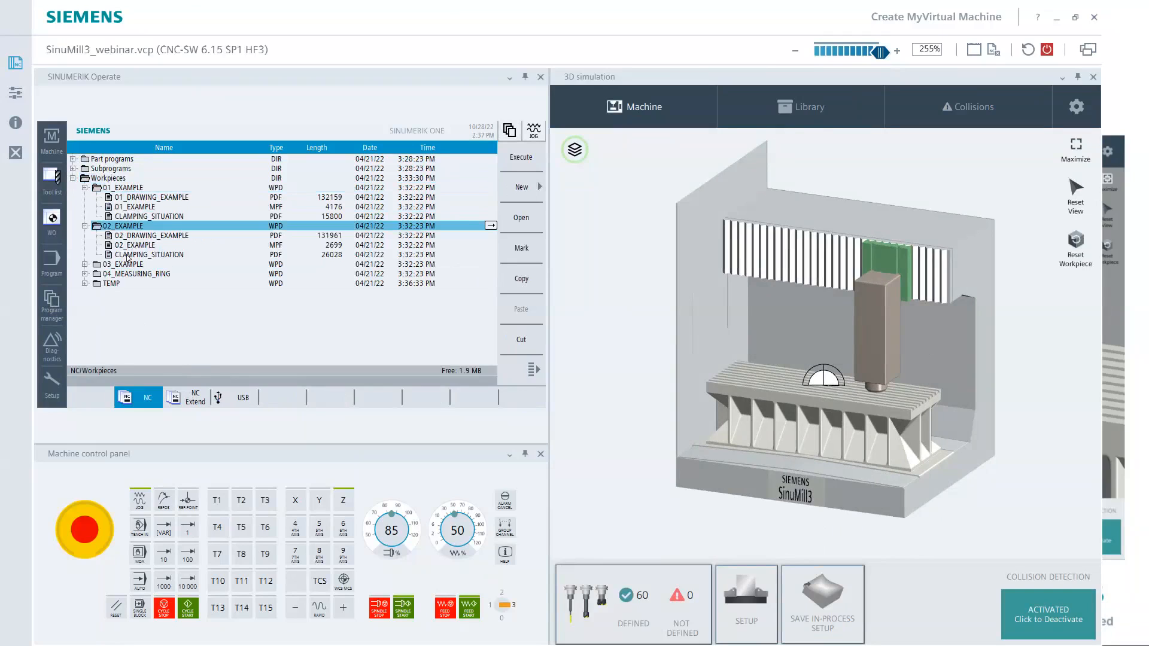
{"action": "double_click", "coordinate": [141, 265]}
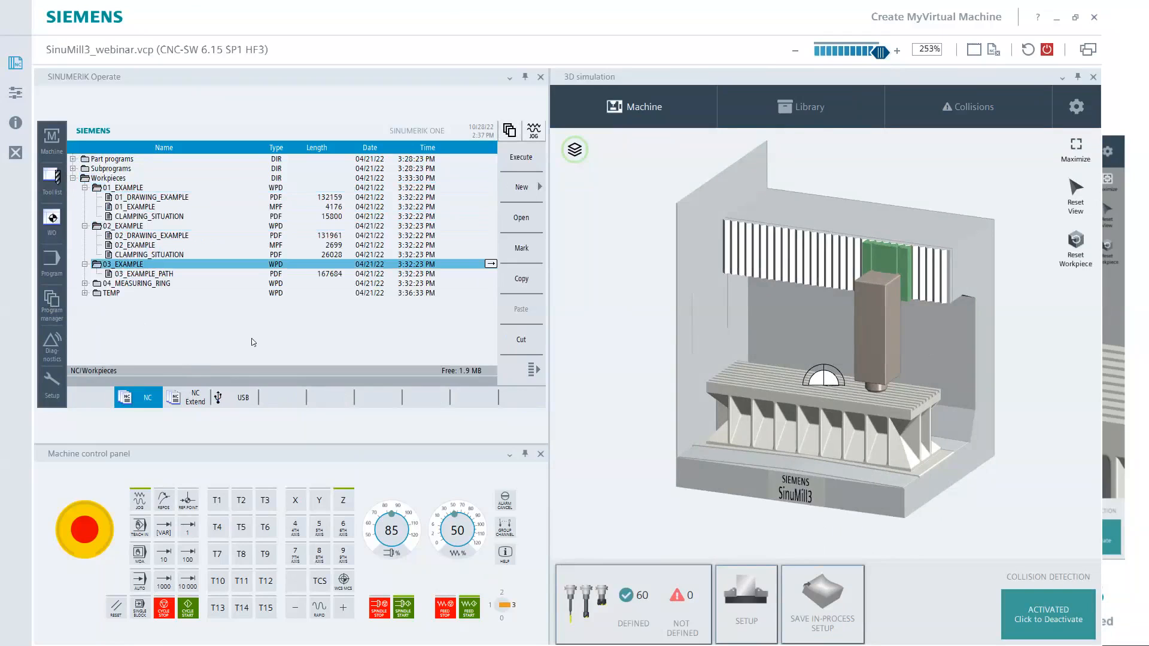
View the 01_DRAWING_EXAMPLE and CLAMPING_SITUATION PDFs in the 01_EXAMPLE folder and close each one.
{"action": "double_click", "coordinate": [168, 198]}
{"action": "scroll", "coordinate": [302, 267], "scroll_direction": "down", "scroll_amount": 3}
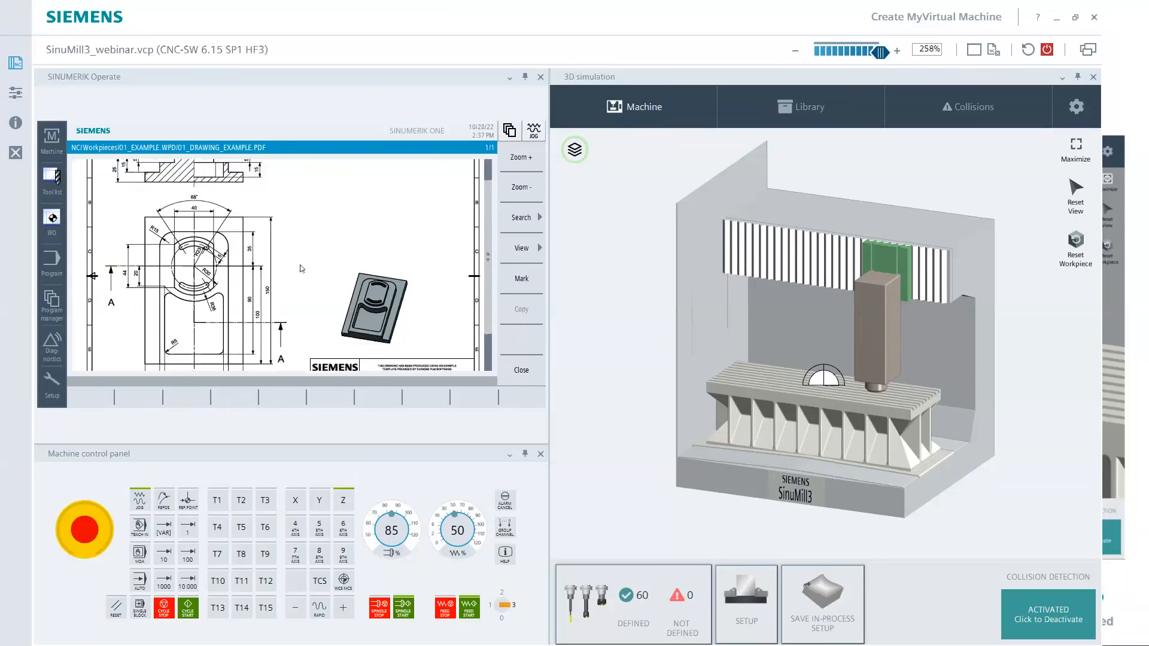
{"action": "scroll", "coordinate": [299, 267], "scroll_direction": "up", "scroll_amount": 3}
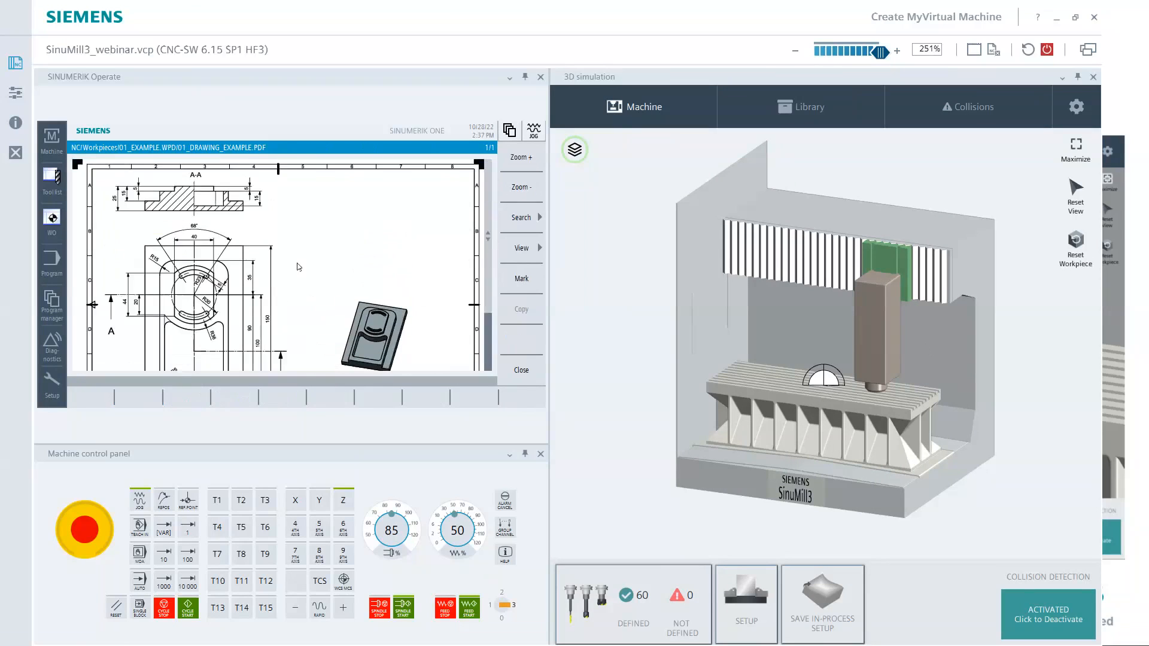
{"action": "left_click", "coordinate": [532, 371]}
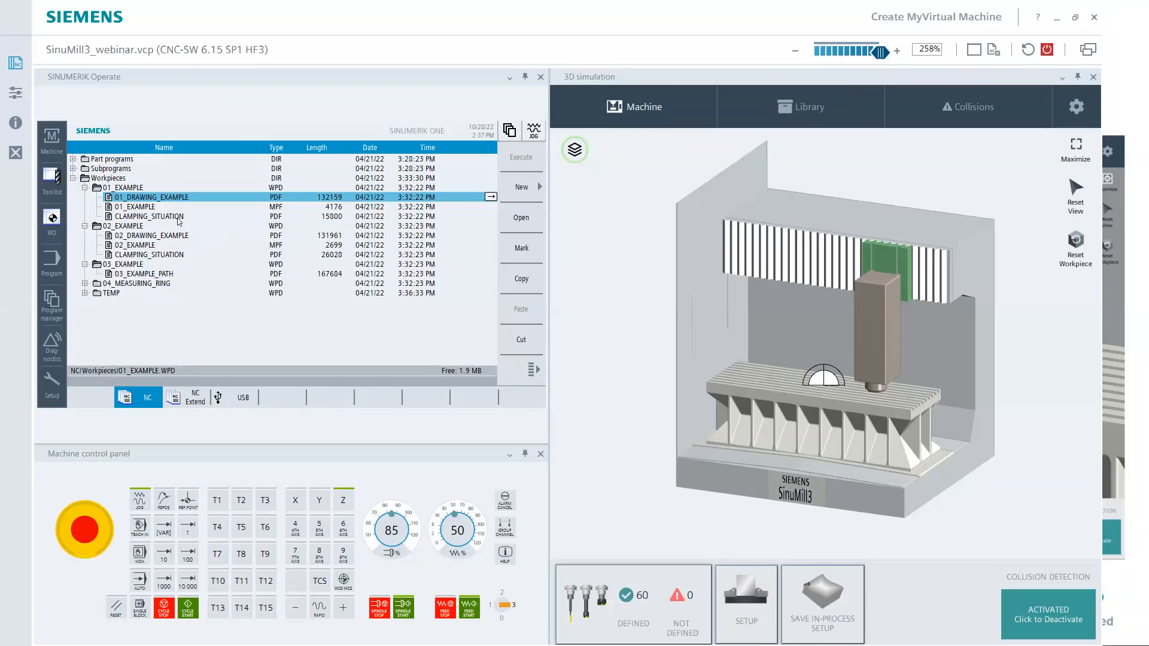
{"action": "double_click", "coordinate": [179, 216]}
{"action": "scroll", "coordinate": [304, 286], "scroll_direction": "down", "scroll_amount": 3}
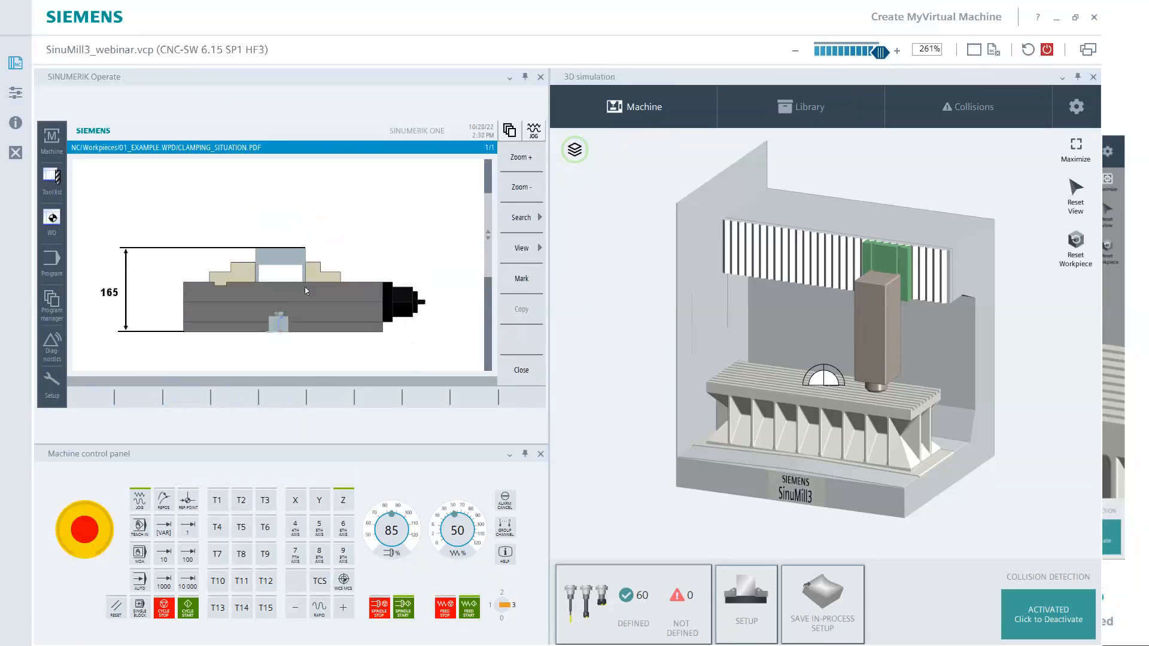
{"action": "left_click", "coordinate": [536, 371]}
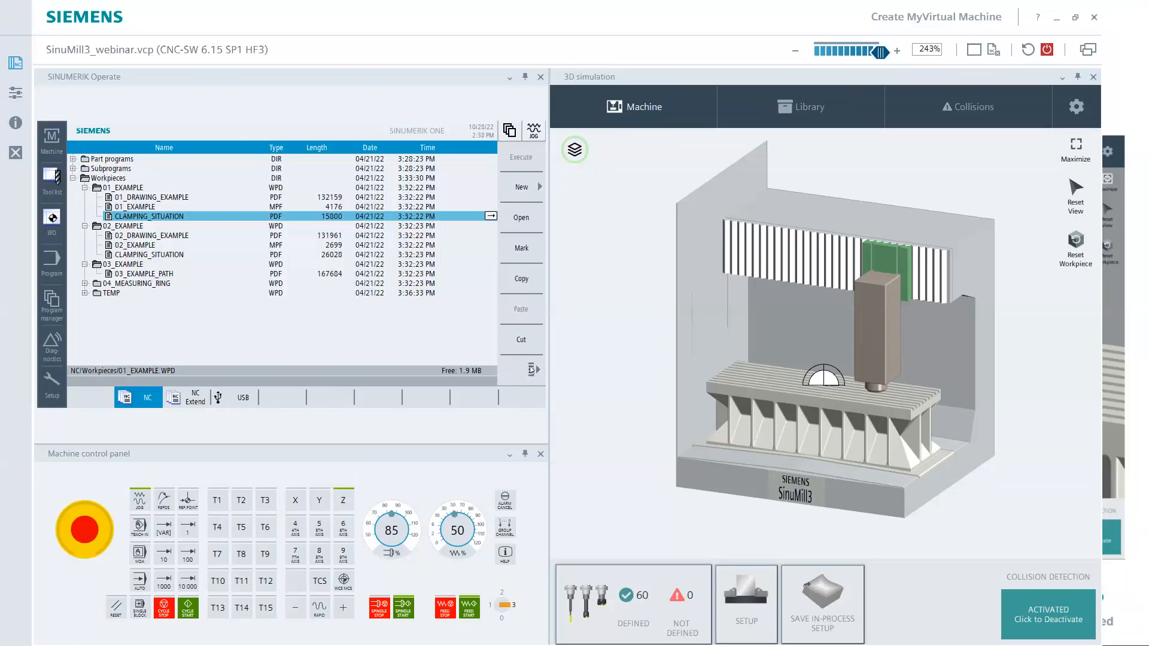
Look through the 01_EXAMPLE machining program and the 03_EXAMPLE_PATH PDF, closing each one.
{"action": "double_click", "coordinate": [188, 207]}
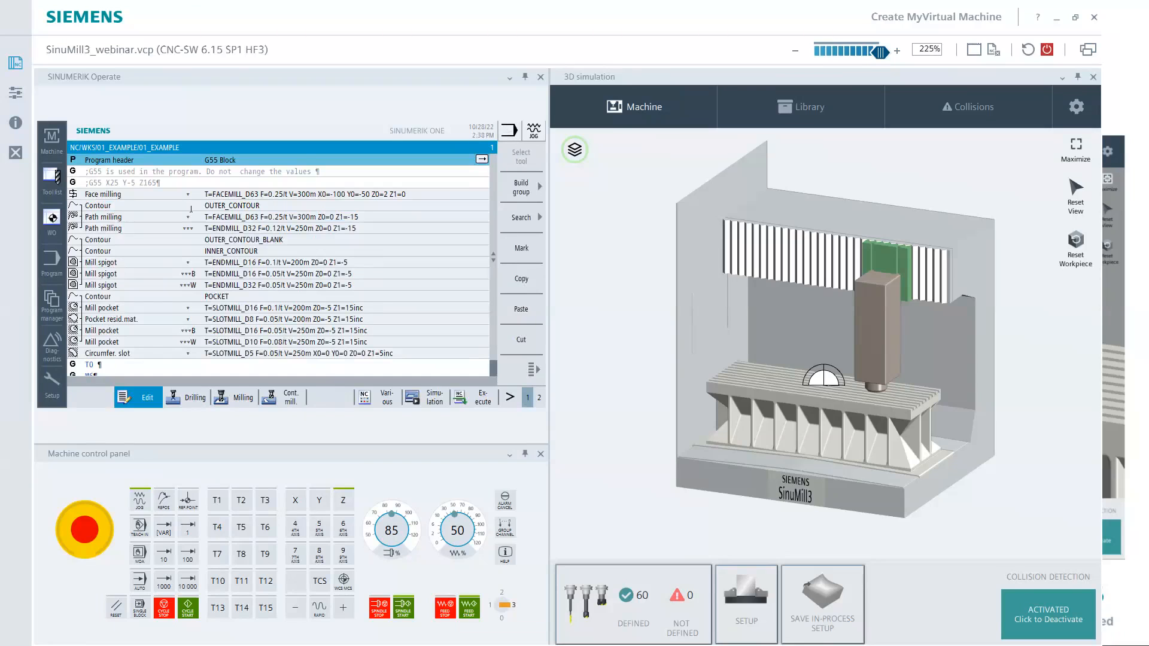
{"action": "left_click", "coordinate": [532, 369]}
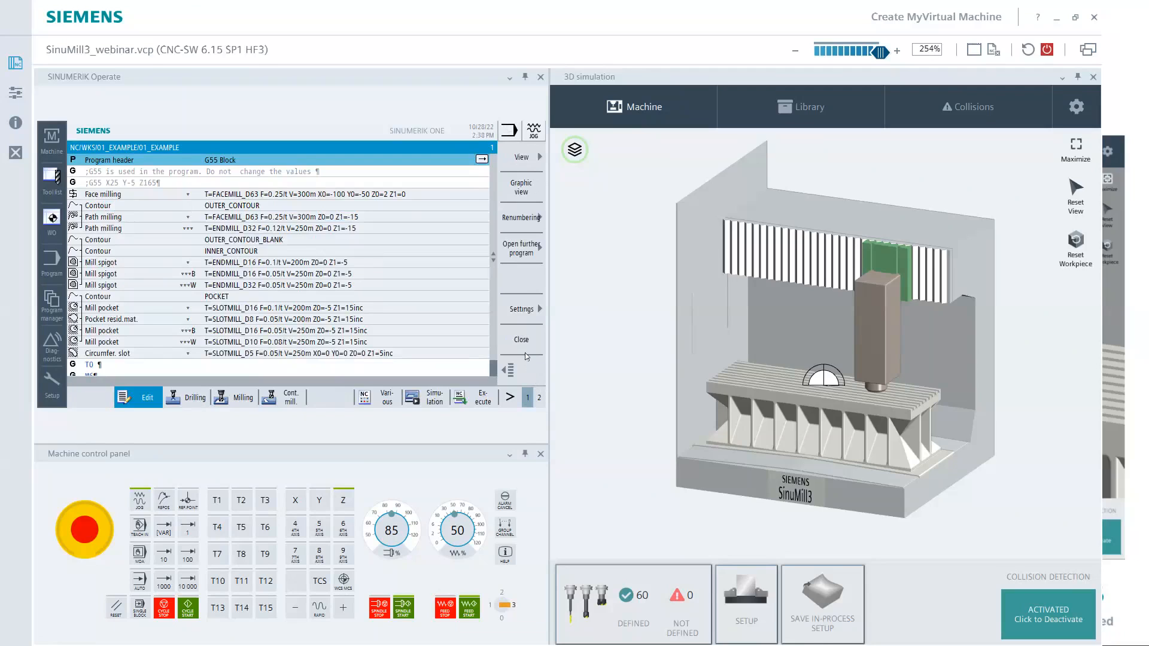
{"action": "left_click", "coordinate": [521, 340]}
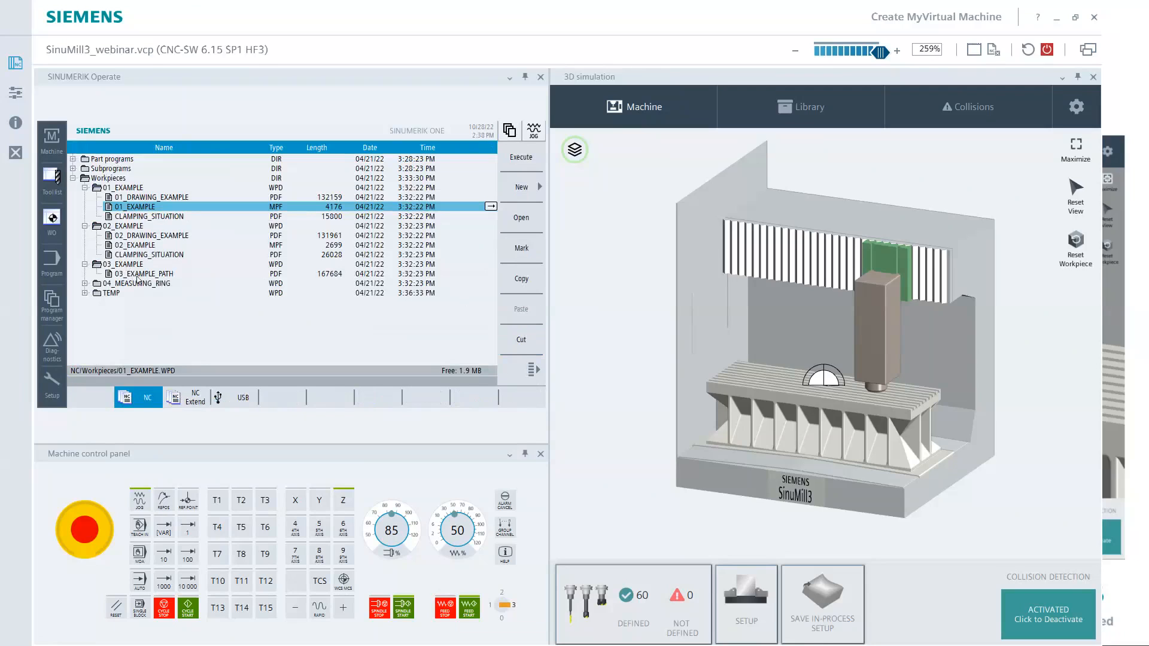
{"action": "double_click", "coordinate": [164, 275]}
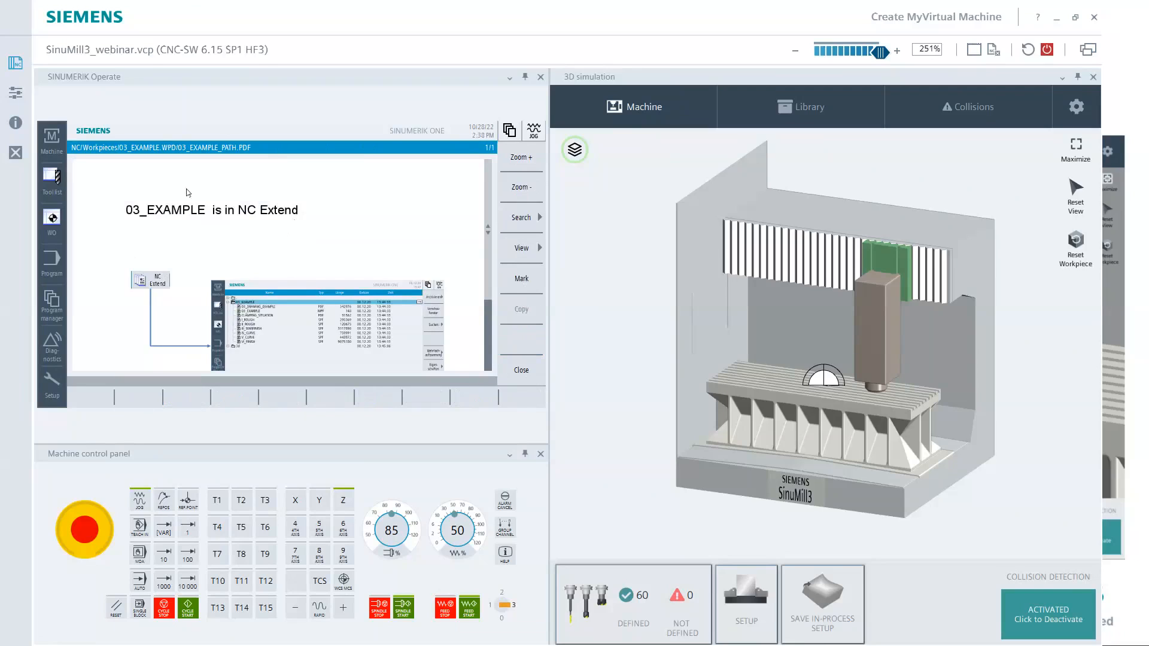
{"action": "left_click", "coordinate": [530, 371]}
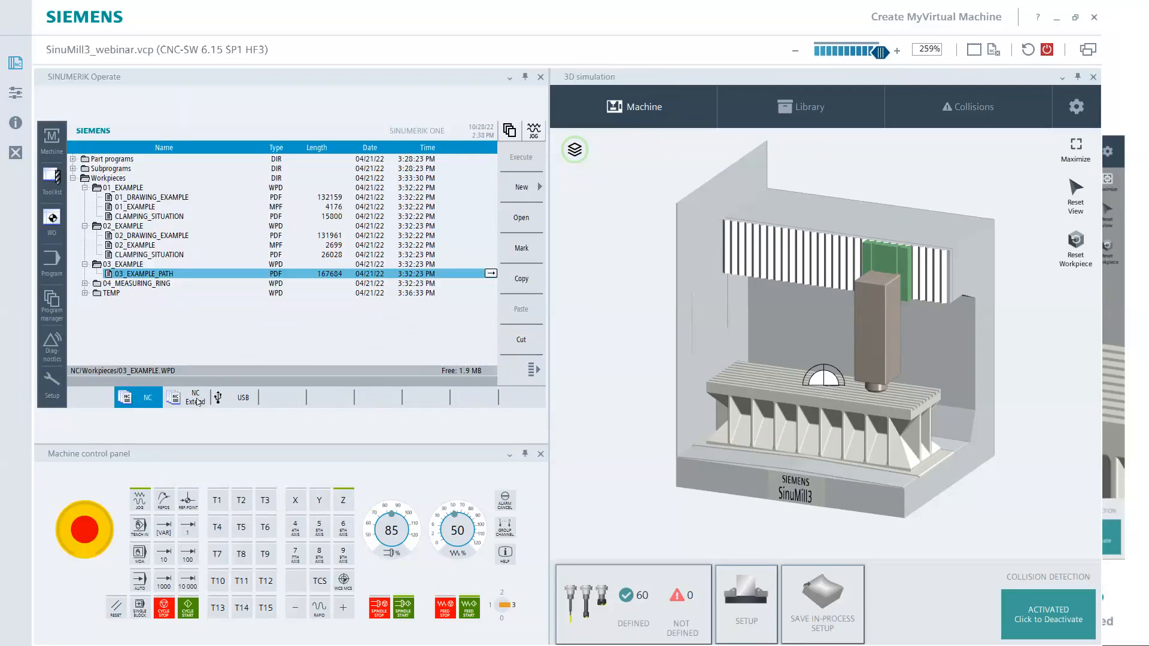
Look through the 03_EXAMPLE folder in the NC Extend storage and return to 01_DRAWING_EXAMPLE in the NC storage.
{"action": "left_click", "coordinate": [198, 402]}
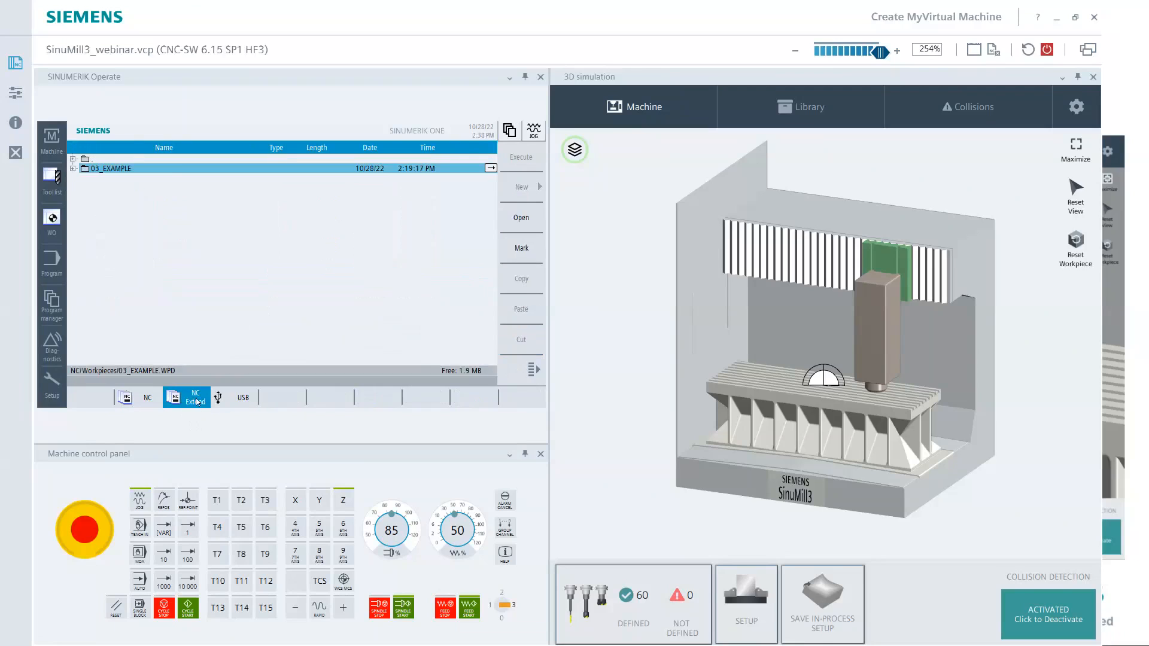
{"action": "double_click", "coordinate": [113, 170]}
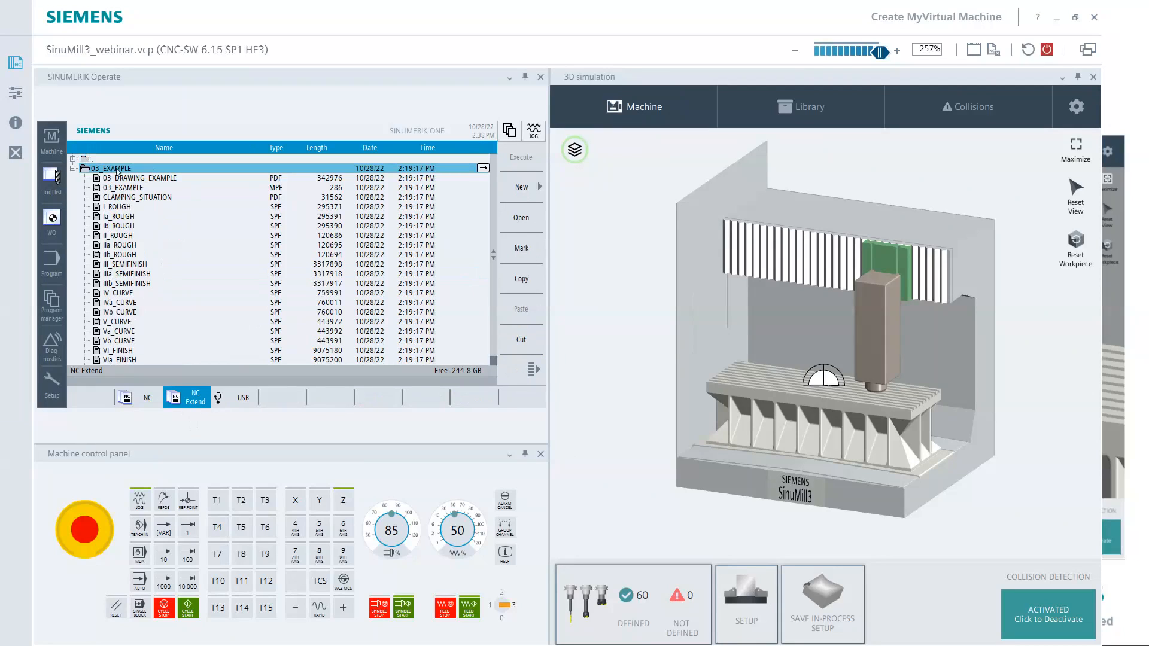
{"action": "double_click", "coordinate": [116, 170]}
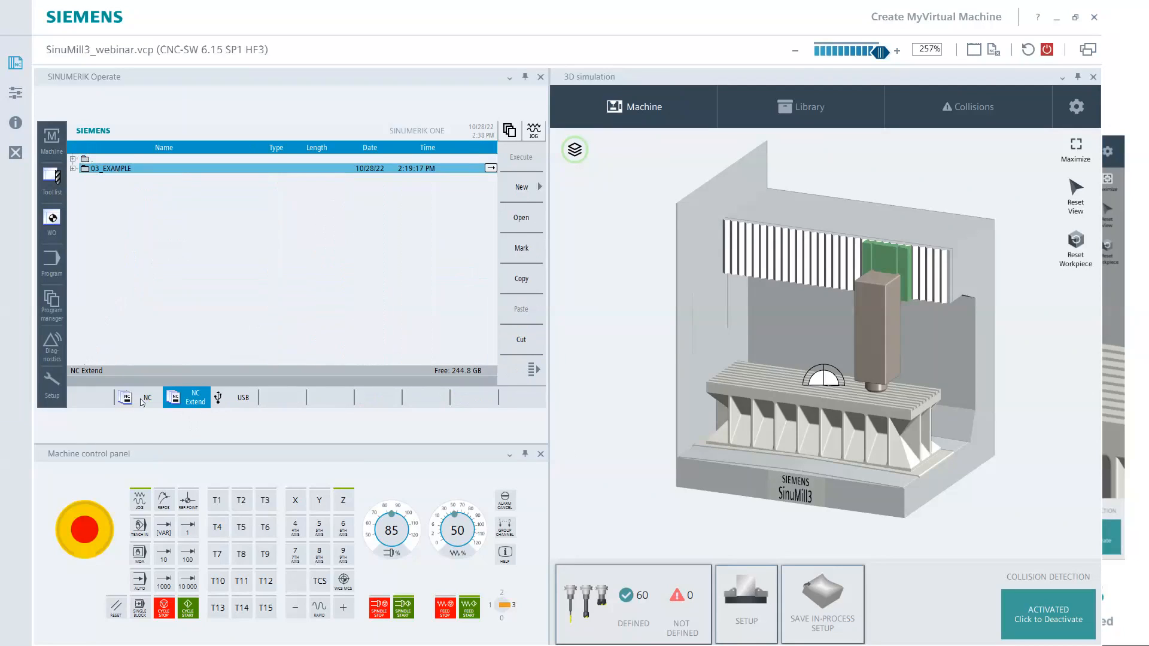
{"action": "left_click", "coordinate": [142, 409]}
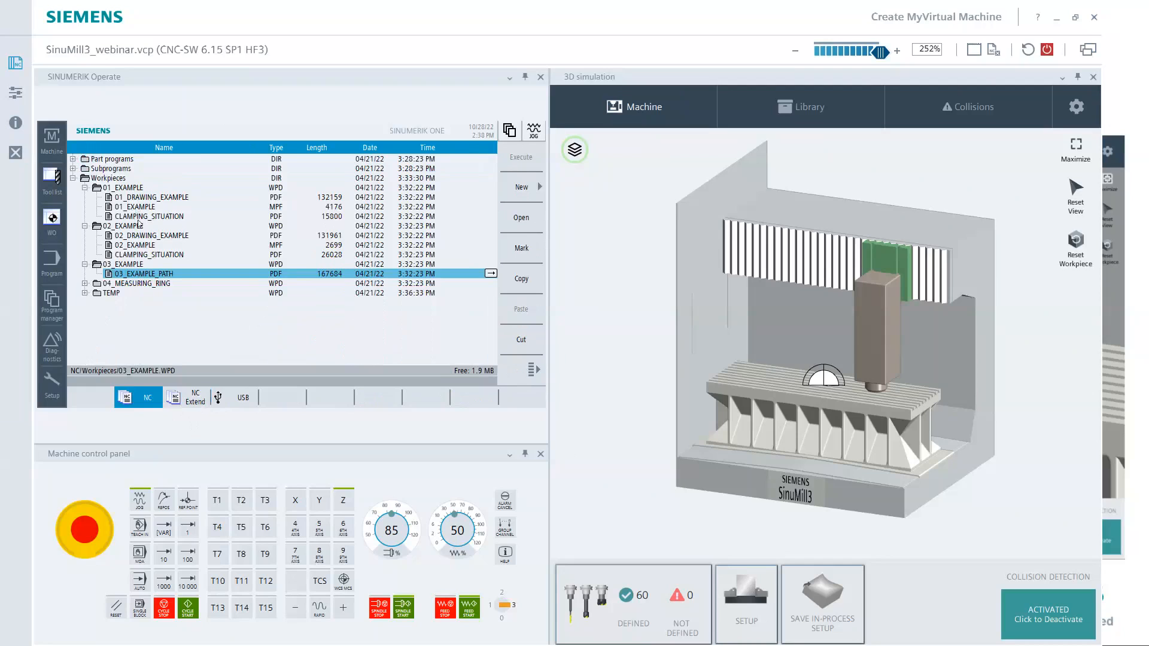
{"action": "left_click", "coordinate": [149, 190]}
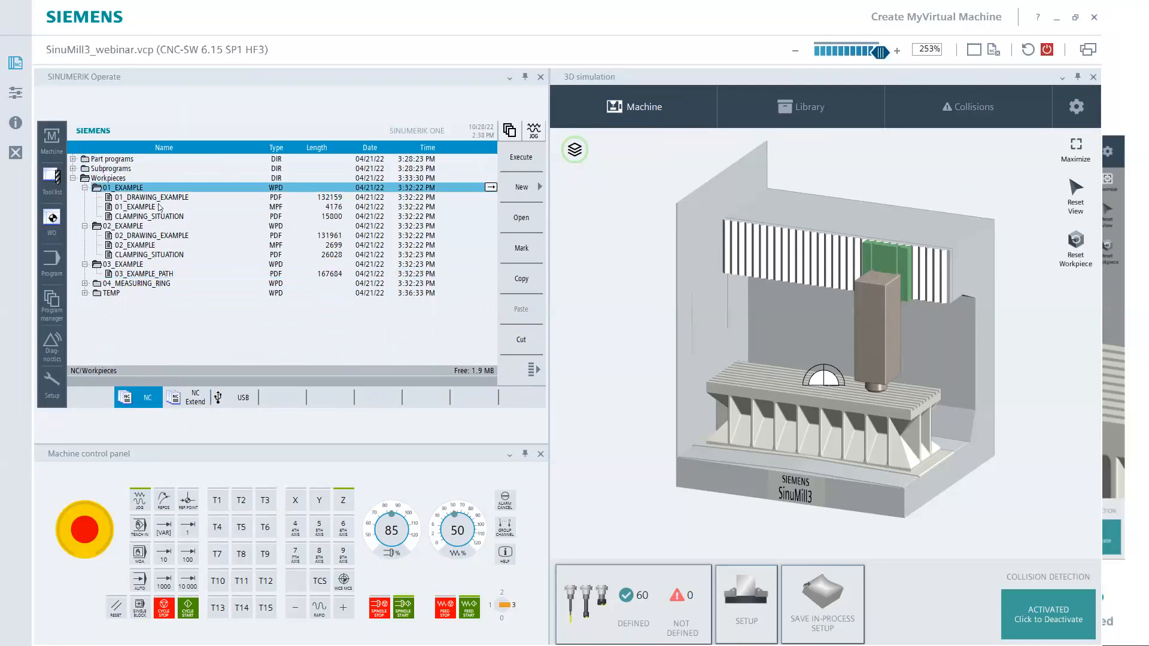
{"action": "left_click", "coordinate": [166, 198]}
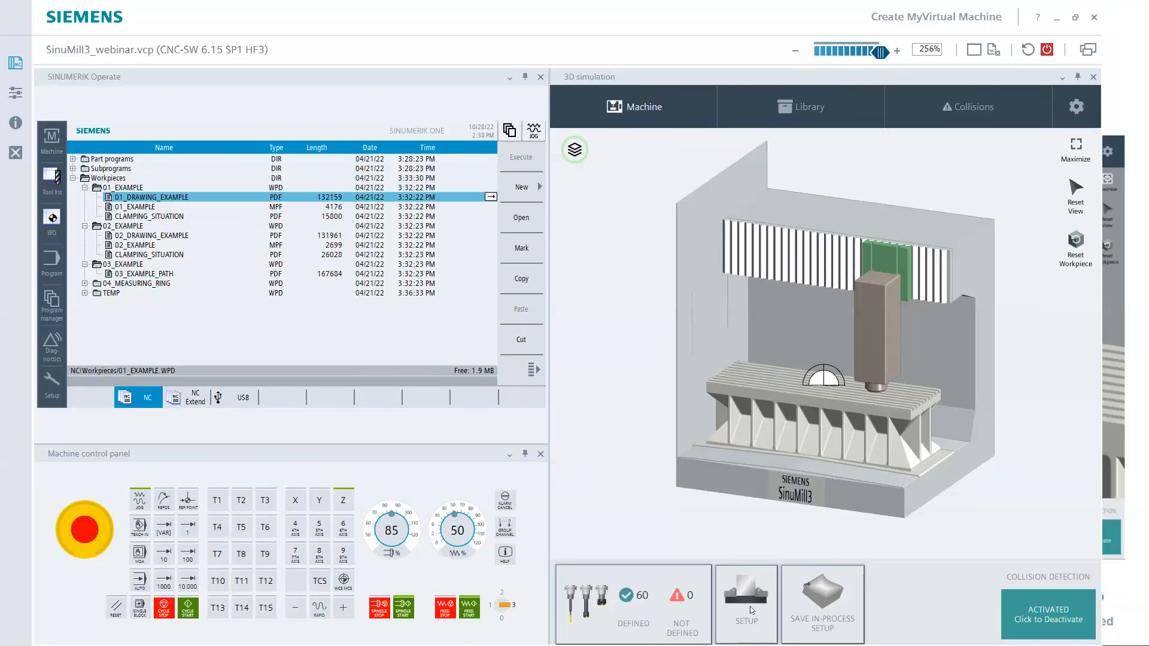
Load the 01_example setup from the library onto the machine table and return to the main machine view.
{"action": "left_click", "coordinate": [749, 609]}
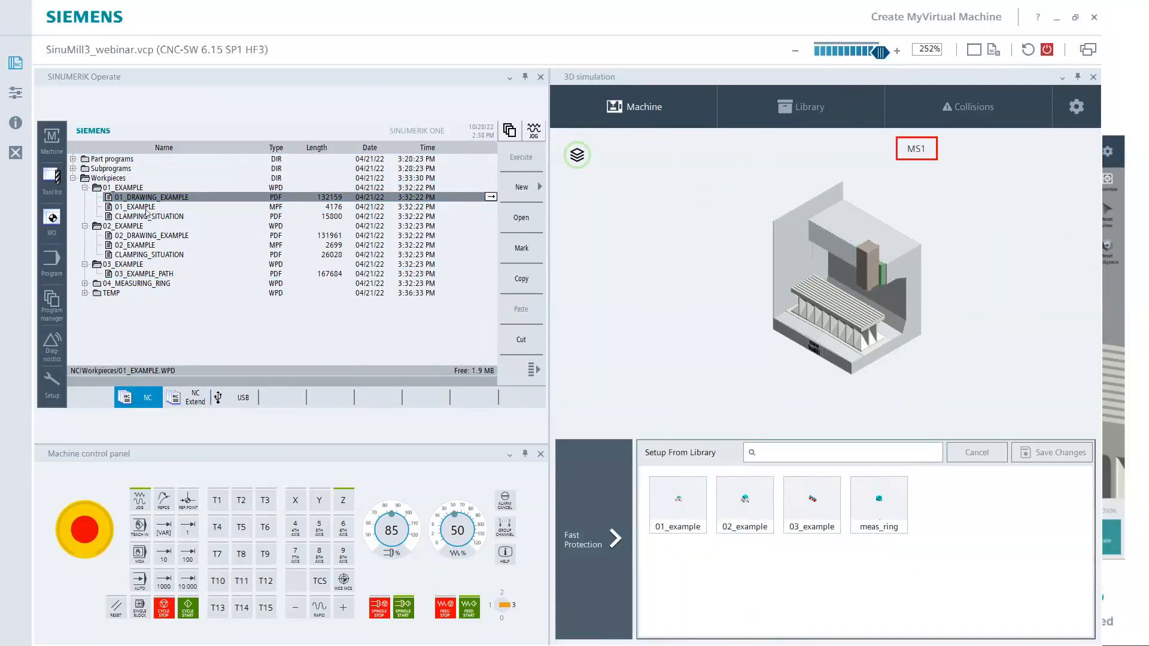
{"action": "left_click", "coordinate": [679, 504]}
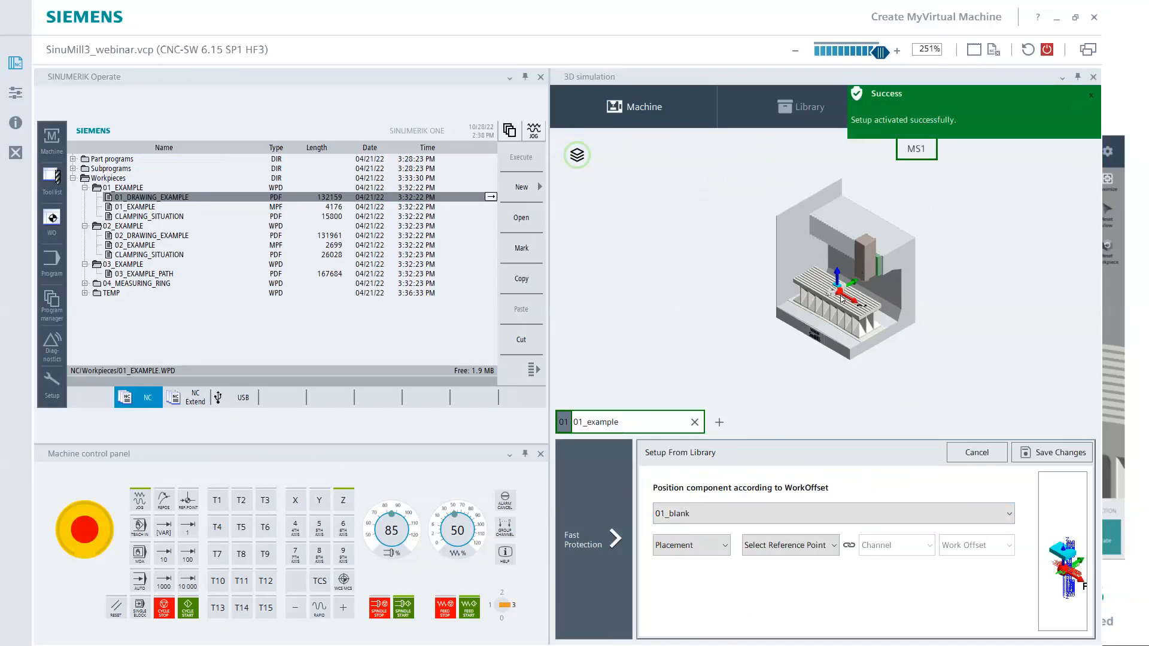
{"action": "middle_click_drag", "start_coordinate": [840, 296], "coordinate": [814, 318]}
{"action": "scroll", "coordinate": [814, 337], "scroll_direction": "up", "scroll_amount": 6}
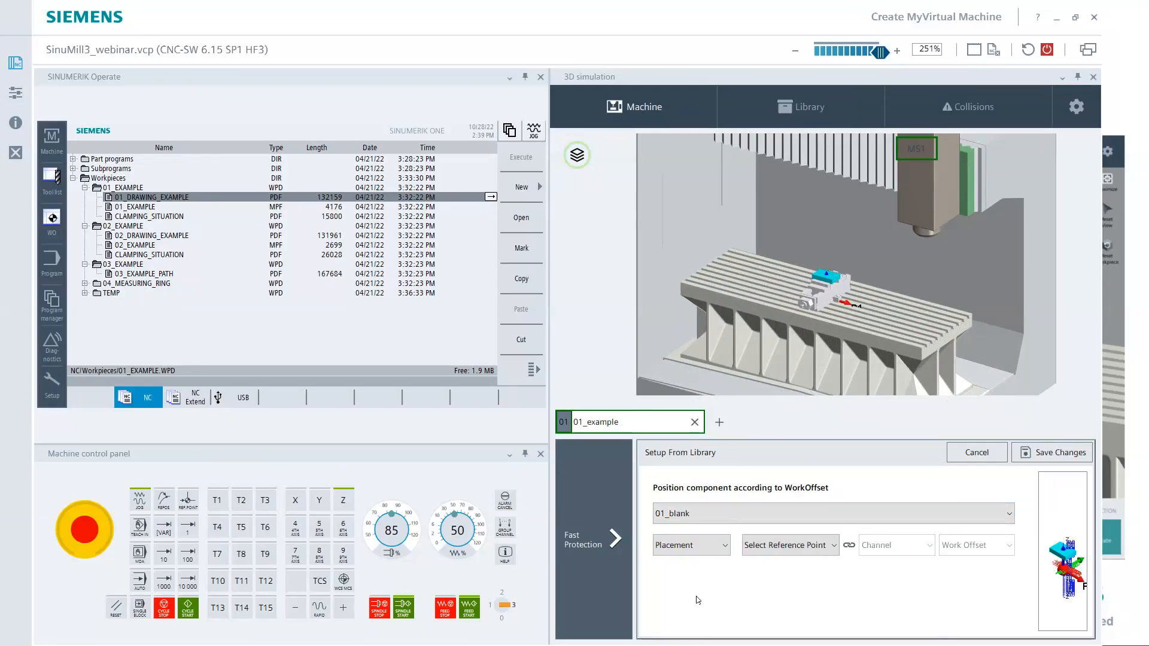
{"action": "left_click", "coordinate": [643, 111]}
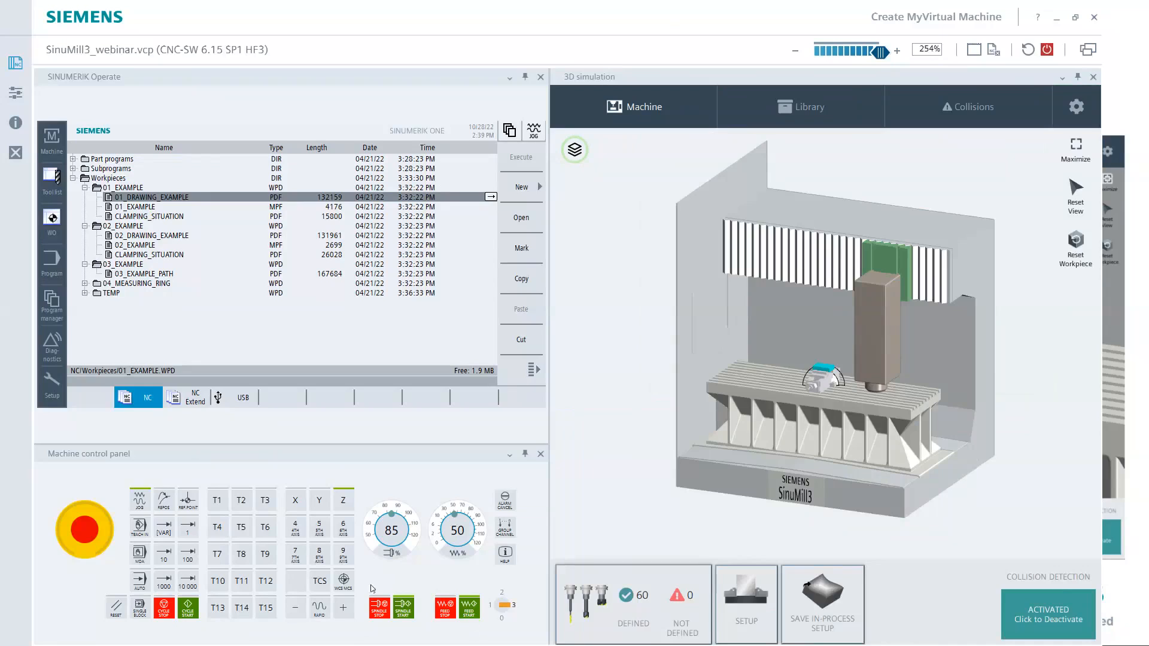
Raise the spindle in Z and jog the Y and X axes to bring it over the clamped workpiece.
{"action": "left_click", "coordinate": [345, 608]}
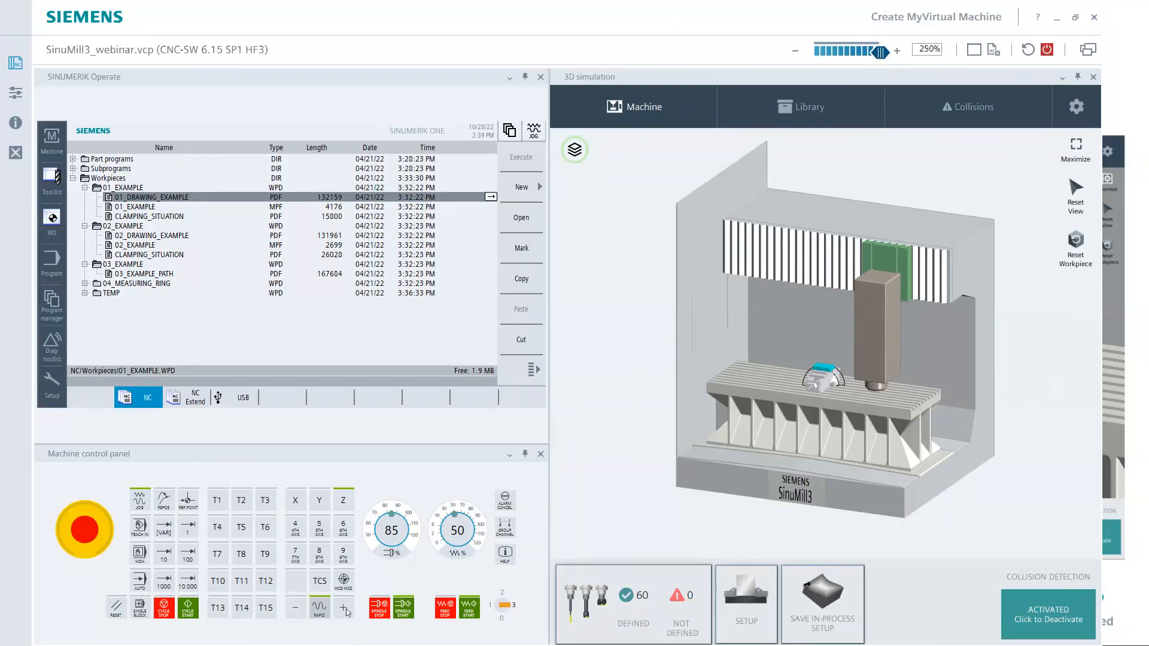
{"action": "left_click", "coordinate": [320, 502]}
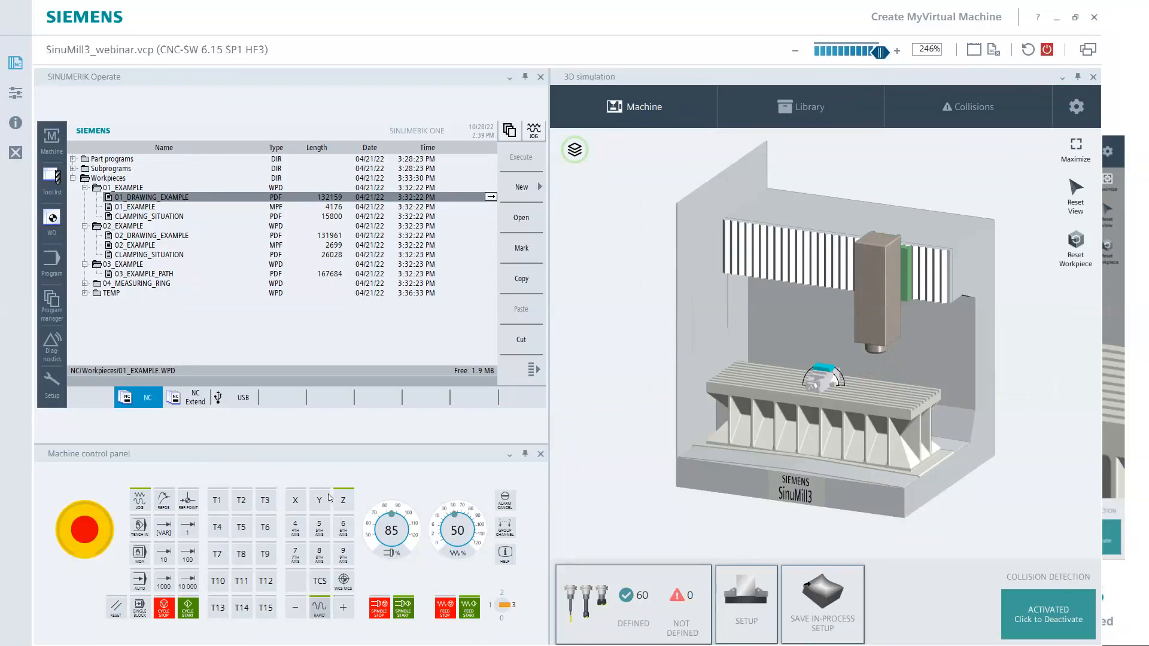
{"action": "left_click", "coordinate": [295, 607]}
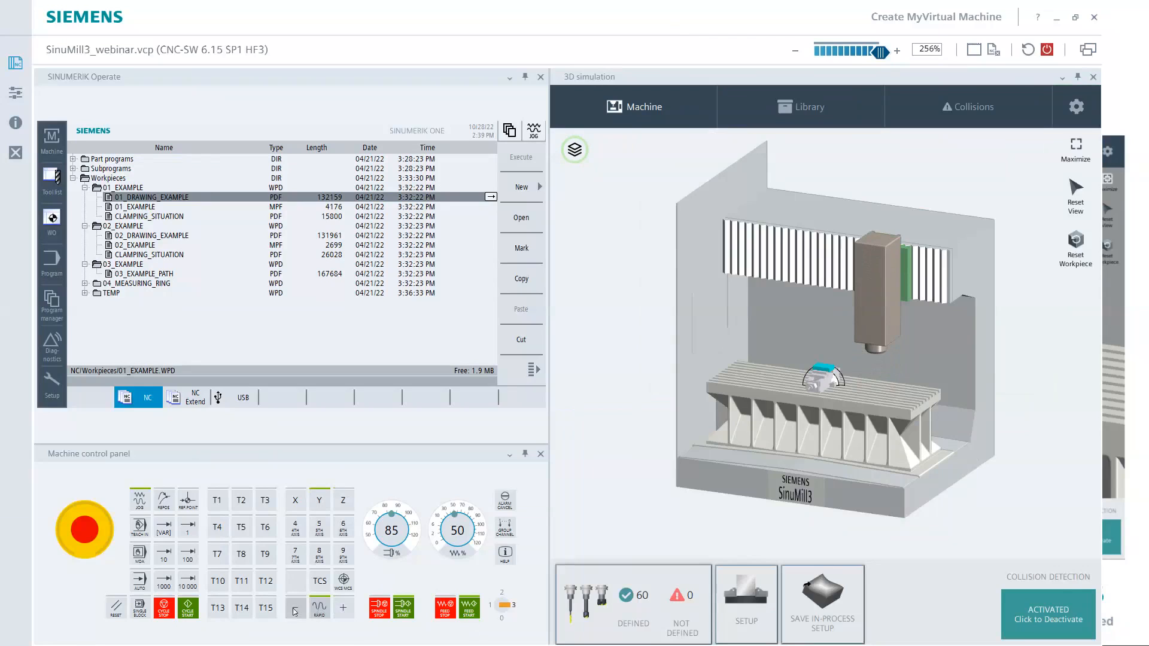
{"action": "left_click", "coordinate": [343, 608]}
{"action": "left_click", "coordinate": [295, 500]}
{"action": "left_click", "coordinate": [295, 607]}
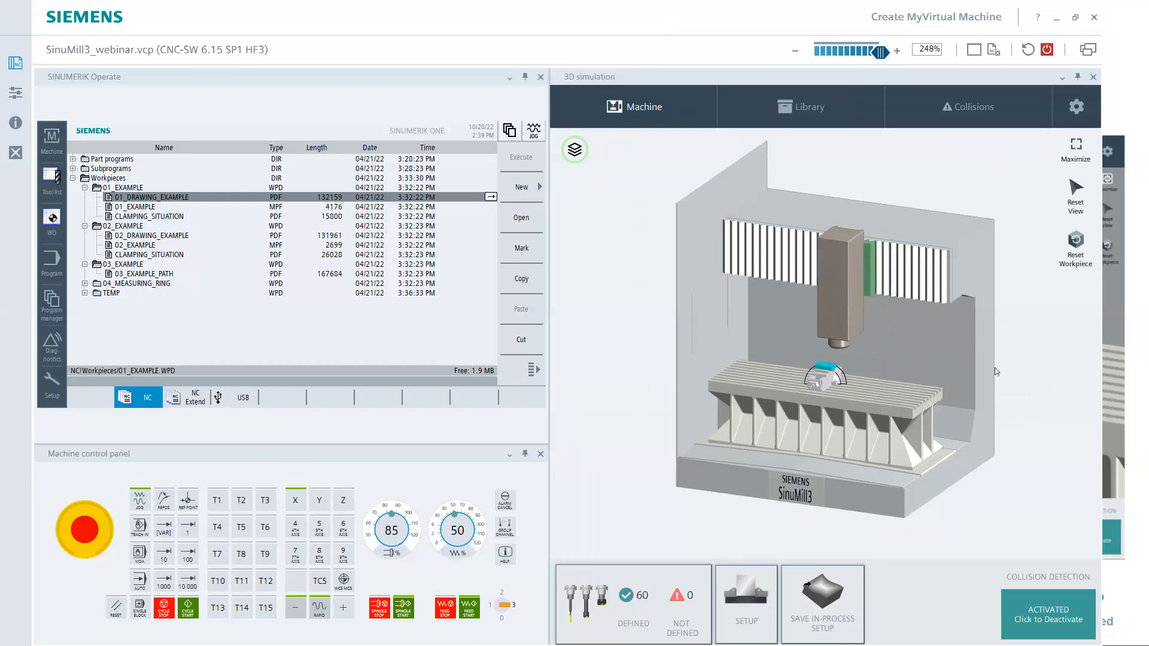
{"action": "scroll", "coordinate": [886, 346], "scroll_direction": "up", "scroll_amount": 2}
{"action": "scroll", "coordinate": [886, 347], "scroll_direction": "up", "scroll_amount": 4}
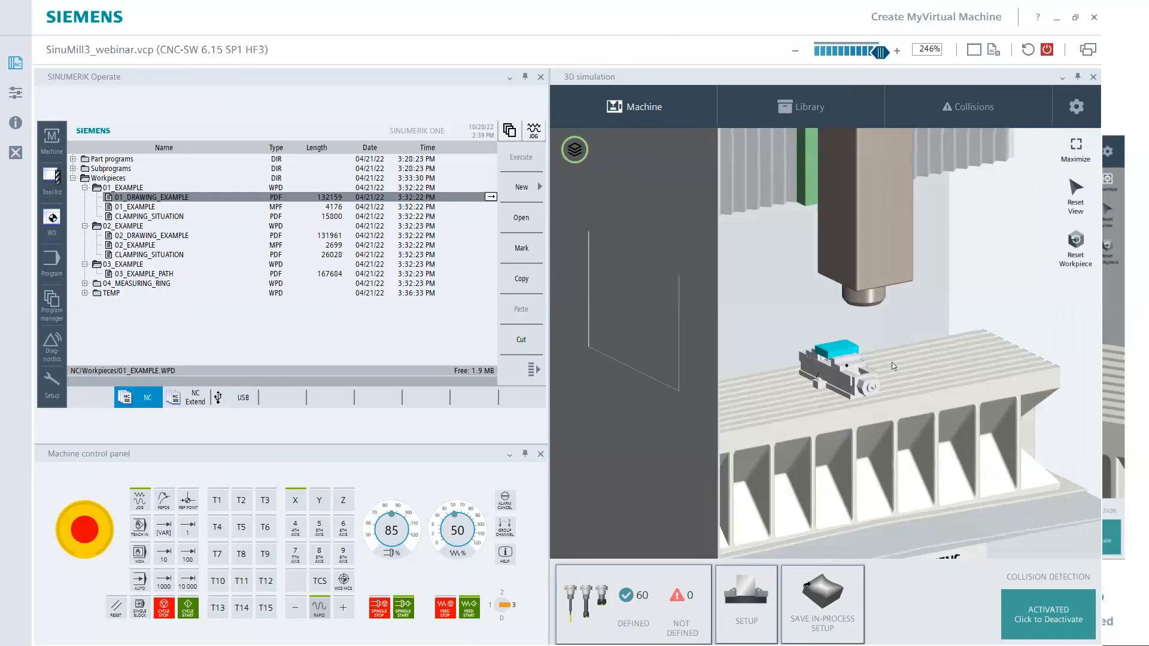
{"action": "mouse_move", "coordinate": [855, 353]}
{"action": "middle_mouse_down"}
{"action": "mouse_move", "coordinate": [852, 372]}
{"action": "mouse_move", "coordinate": [865, 367]}
{"action": "middle_mouse_up"}
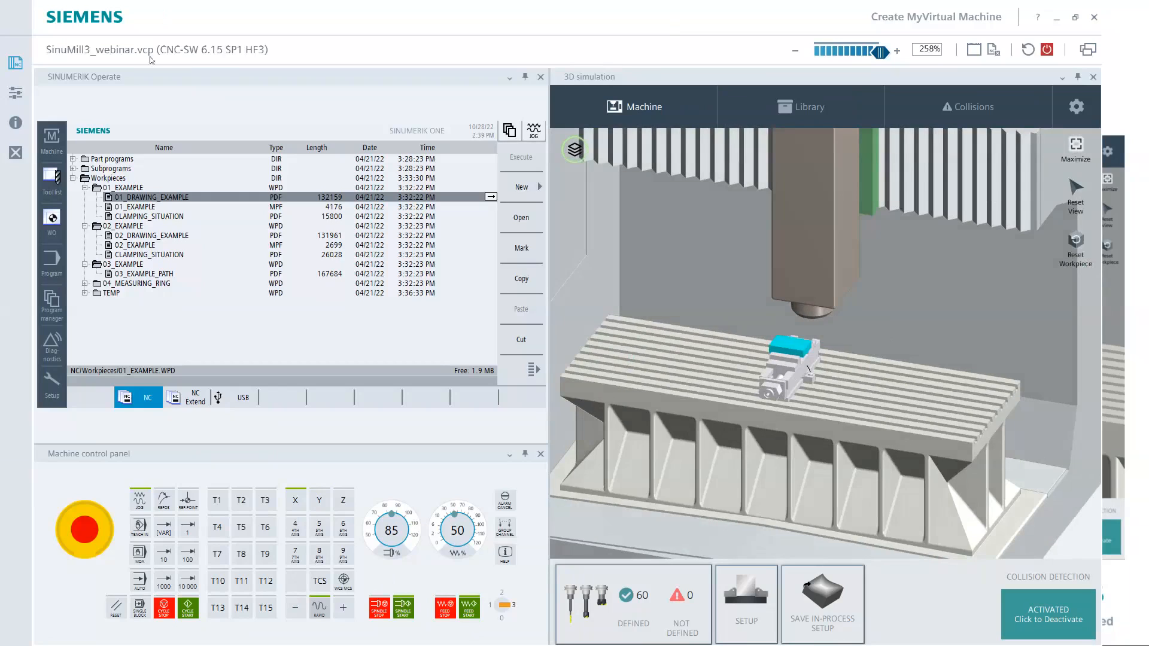
Look at the 01_EXAMPLE and 02_EXAMPLE machining programs and close each one.
{"action": "double_click", "coordinate": [153, 208]}
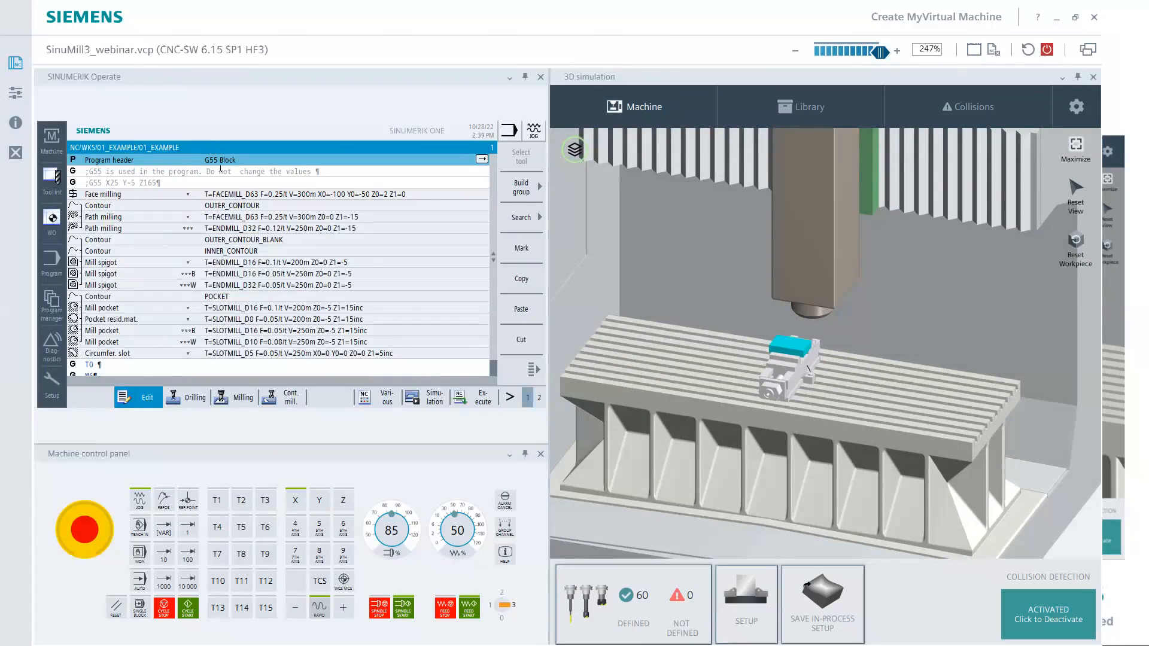
{"action": "key", "text": "Left"}
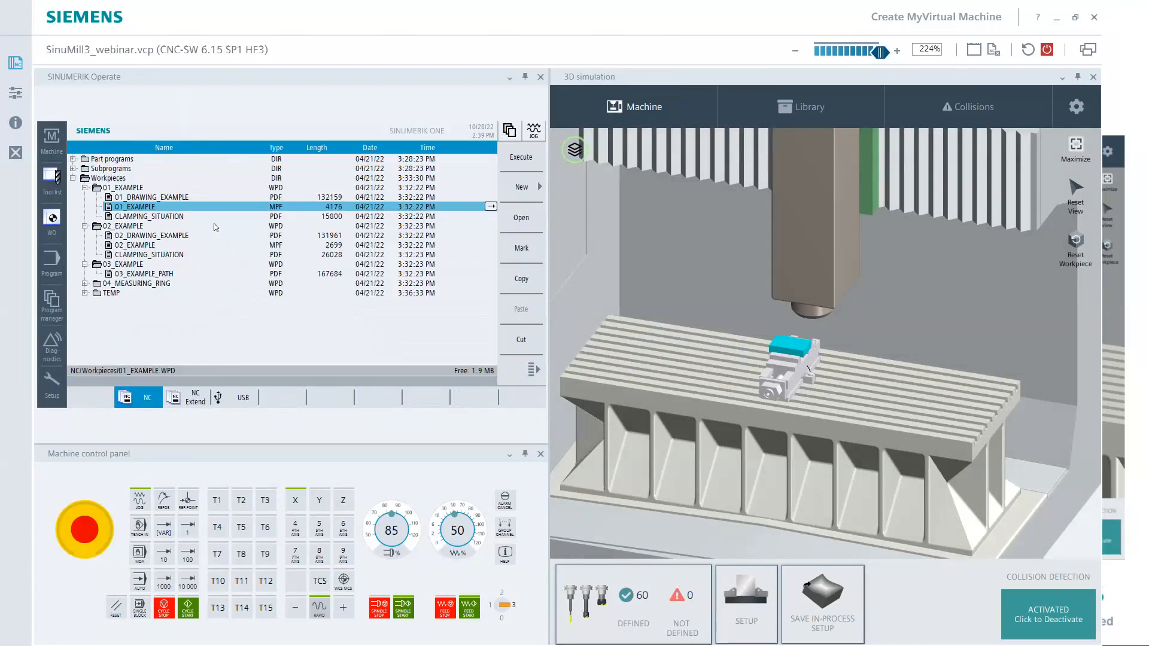
{"action": "double_click", "coordinate": [154, 244]}
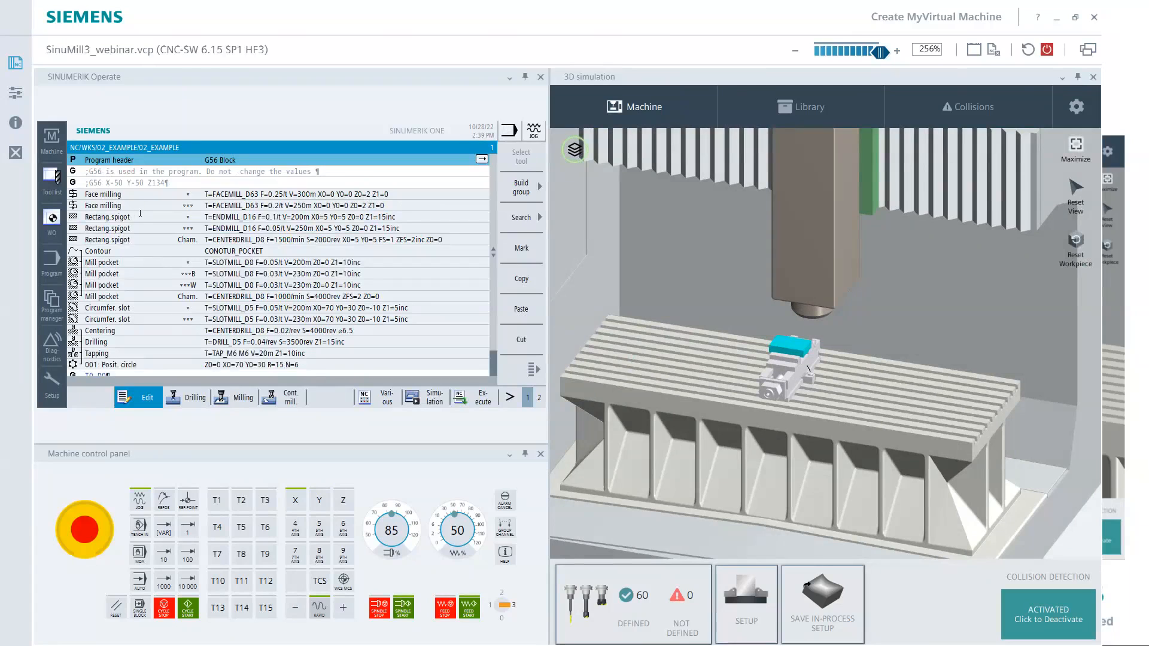
{"action": "key", "text": "Left"}
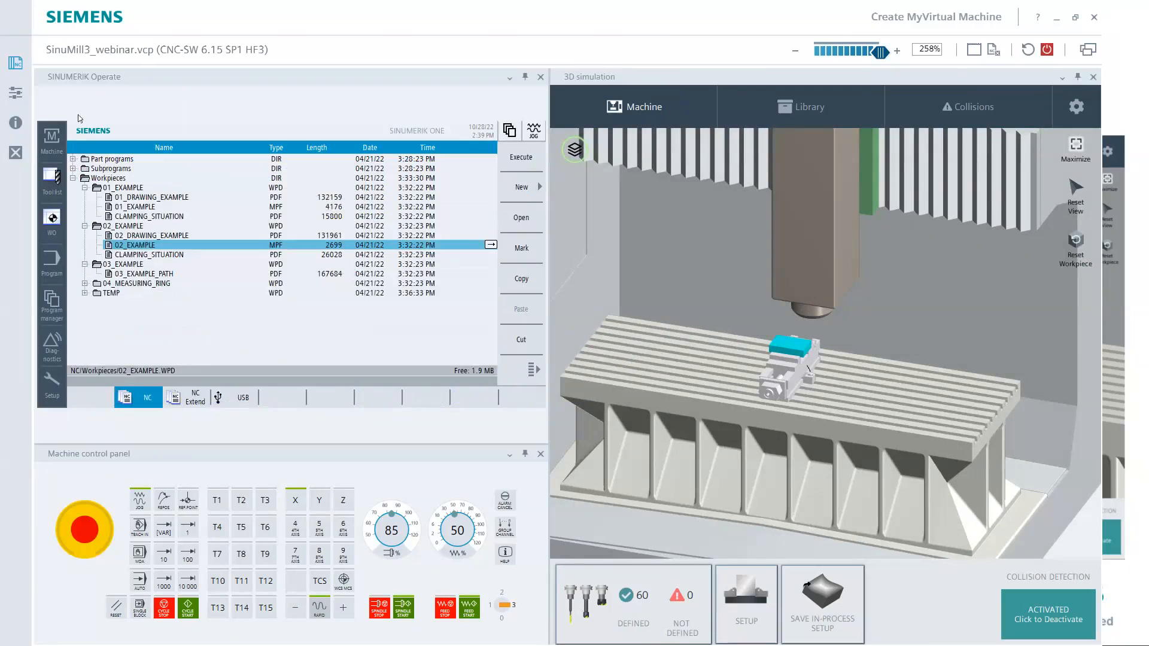
Open the 01_EXAMPLE program, load it for execution in AUTO mode and start the cycle.
{"action": "double_click", "coordinate": [150, 207]}
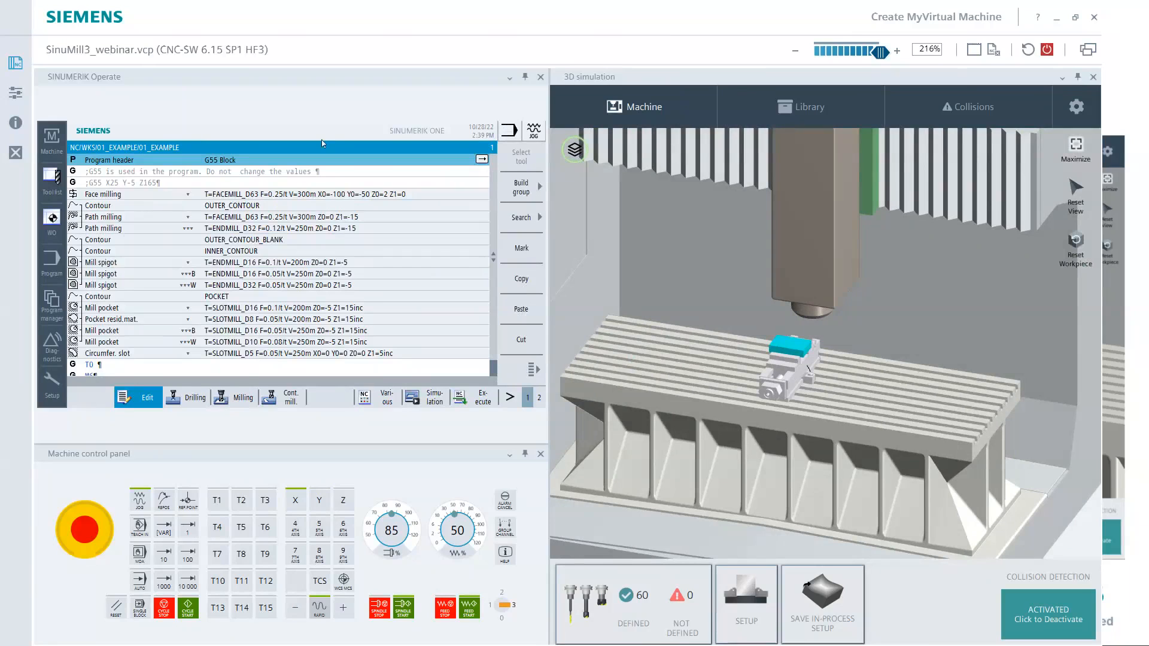
{"action": "left_click", "coordinate": [484, 404]}
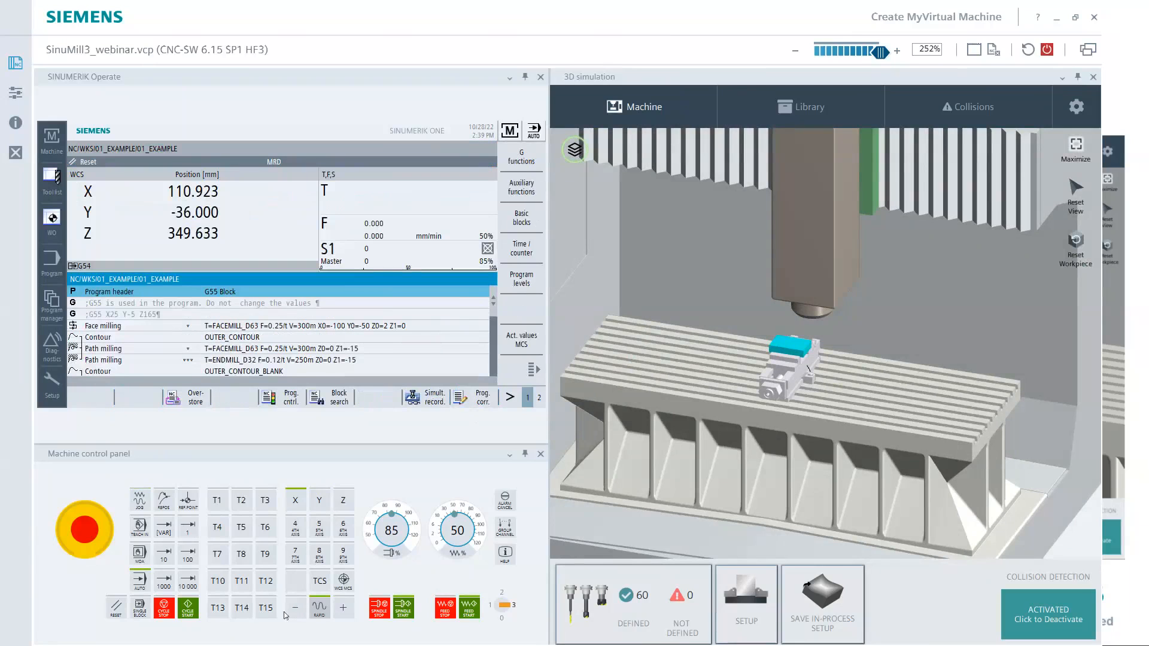
{"action": "left_click", "coordinate": [188, 608]}
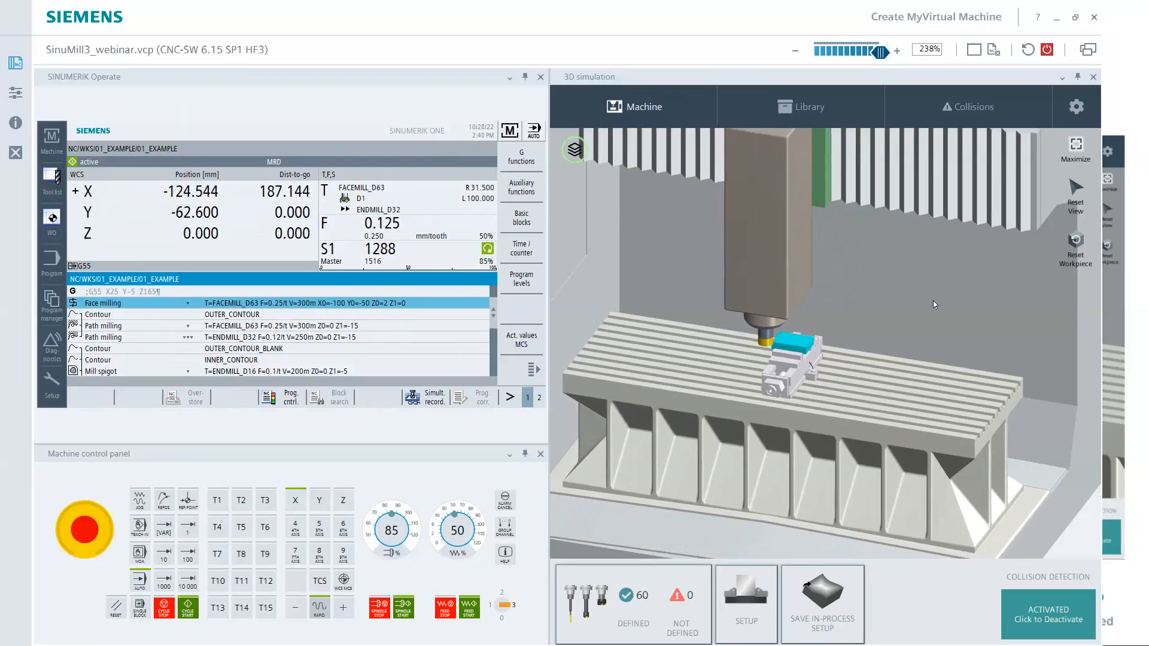
Set the feed override to 120% and the spindle override to 100%, and stop and restart the machining cycle.
{"action": "left_click_drag", "start_coordinate": [454, 515], "coordinate": [474, 541]}
{"action": "left_click", "coordinate": [405, 518]}
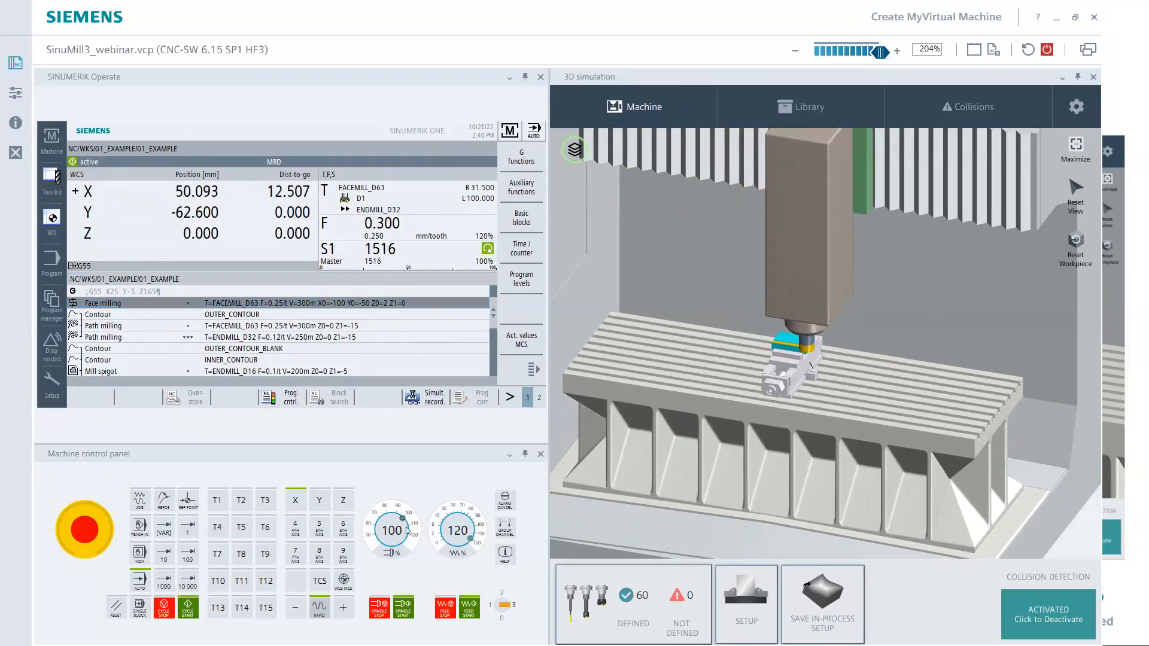
{"action": "mouse_move", "coordinate": [485, 531]}
{"action": "left_mouse_down"}
{"action": "mouse_move", "coordinate": [479, 546]}
{"action": "mouse_move", "coordinate": [439, 548]}
{"action": "mouse_move", "coordinate": [475, 517]}
{"action": "mouse_move", "coordinate": [476, 543]}
{"action": "left_mouse_up"}
{"action": "left_click", "coordinate": [163, 609]}
{"action": "left_click", "coordinate": [189, 607]}
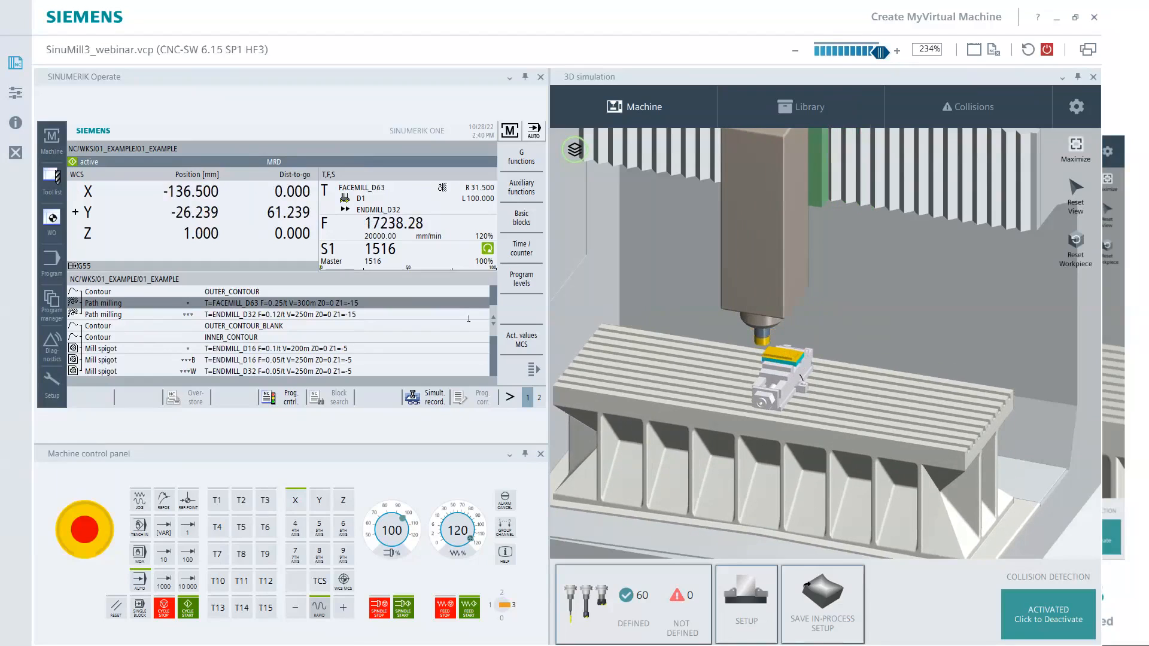
Reset the running 01_EXAMPLE program and retract the tool upward in Z, clear of the workpiece.
{"action": "left_click", "coordinate": [115, 609]}
{"action": "left_click", "coordinate": [343, 500]}
{"action": "left_click", "coordinate": [344, 605]}
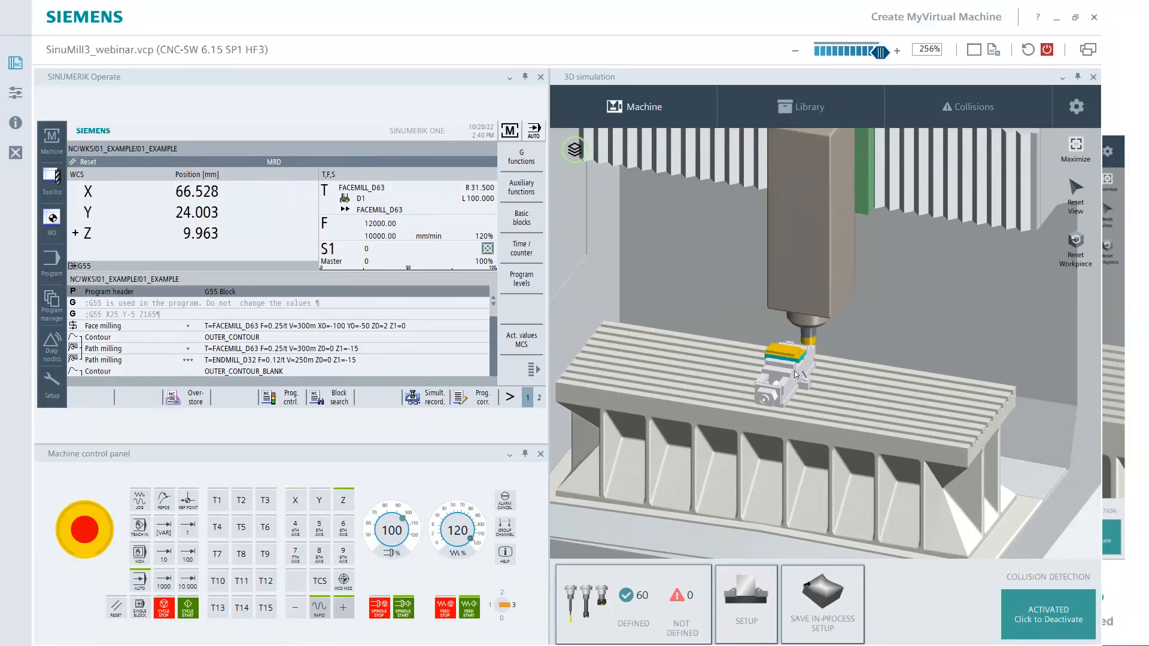
Inspect the partly milled part in the vise and reset the workpiece, renewing all stocks of the active setups.
{"action": "scroll", "coordinate": [796, 374], "scroll_direction": "up", "scroll_amount": 3}
{"action": "scroll", "coordinate": [806, 373], "scroll_direction": "up", "scroll_amount": 3}
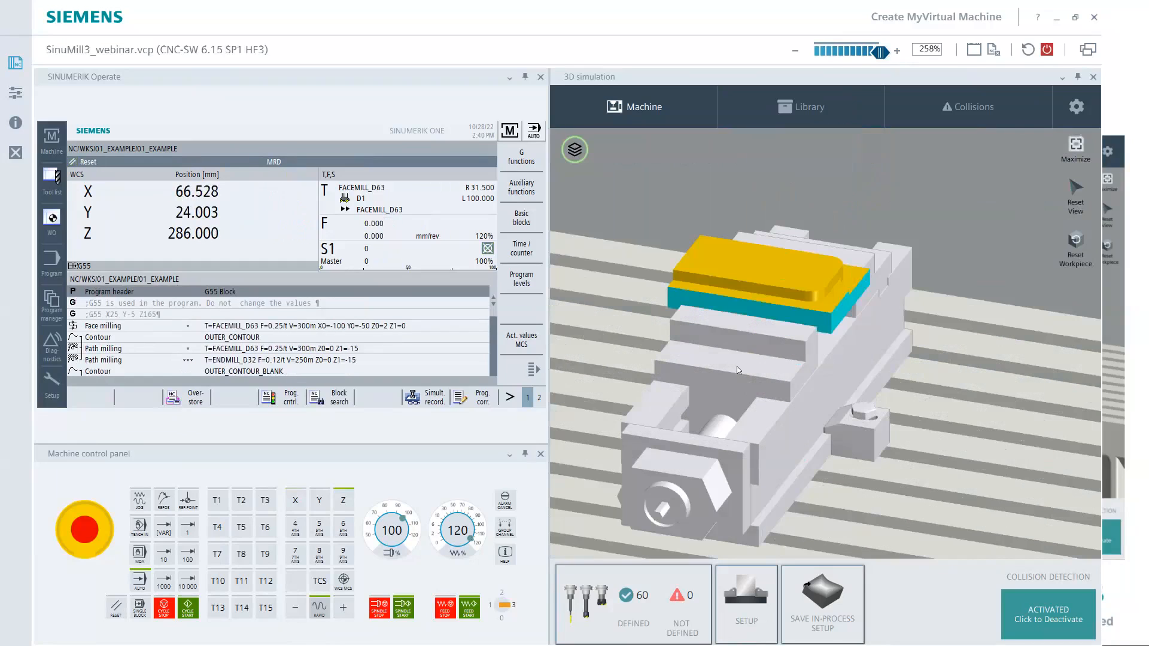
{"action": "left_click_drag", "start_coordinate": [737, 370], "coordinate": [776, 341]}
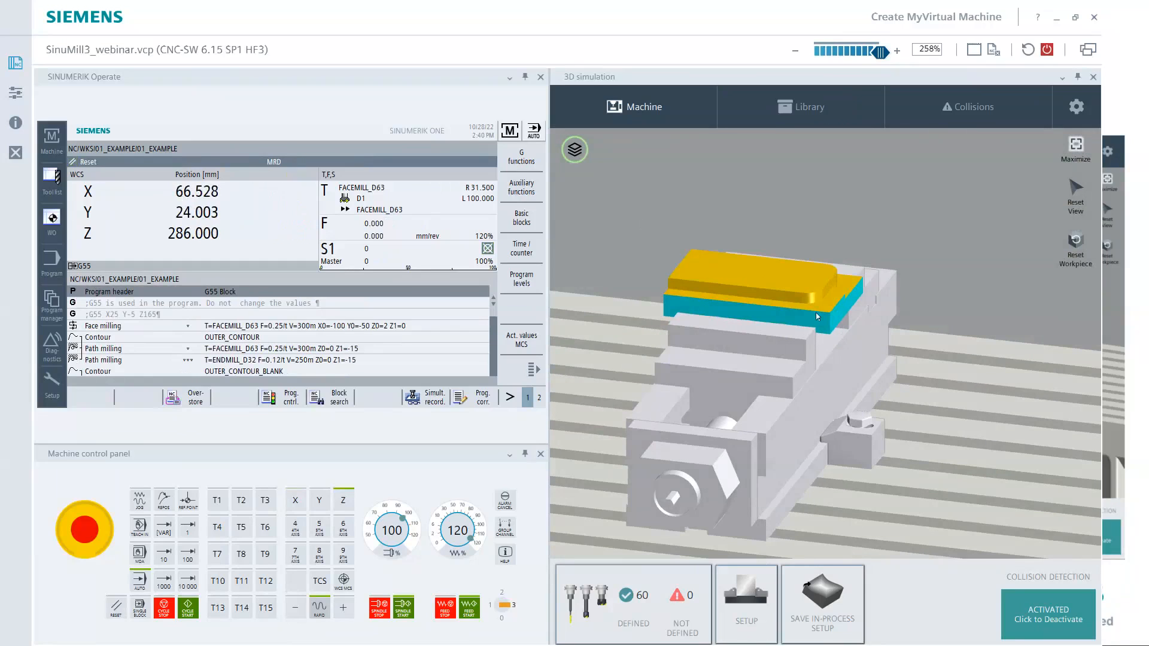
{"action": "left_click_drag", "start_coordinate": [816, 313], "coordinate": [908, 296]}
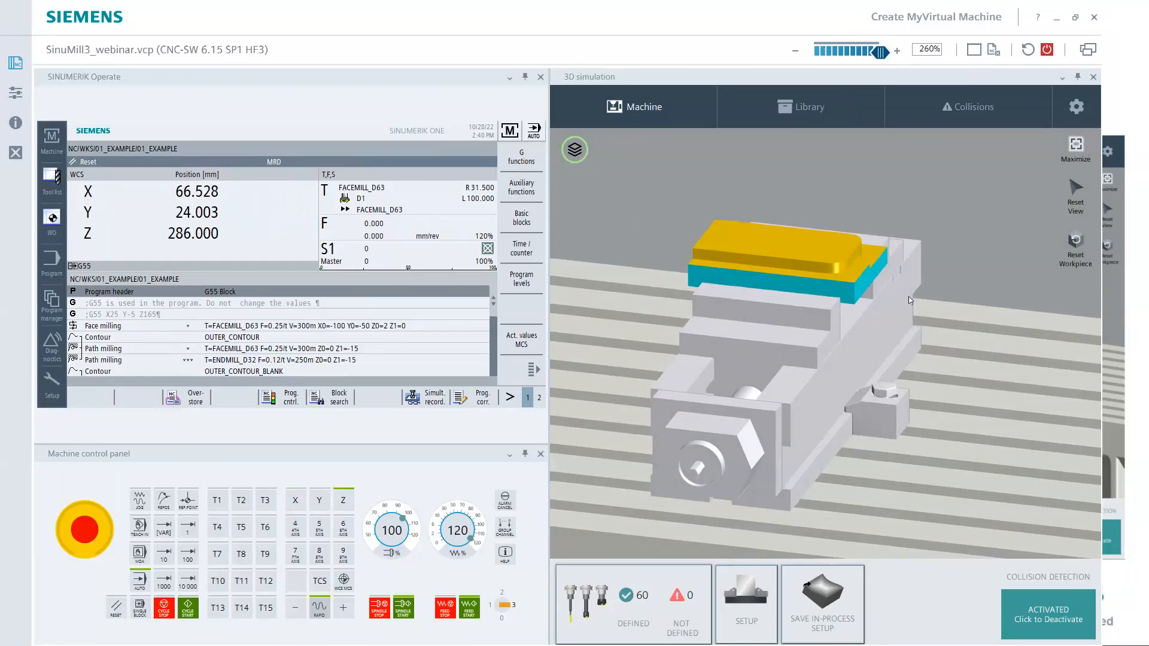
{"action": "scroll", "coordinate": [909, 296], "scroll_direction": "up", "scroll_amount": 2}
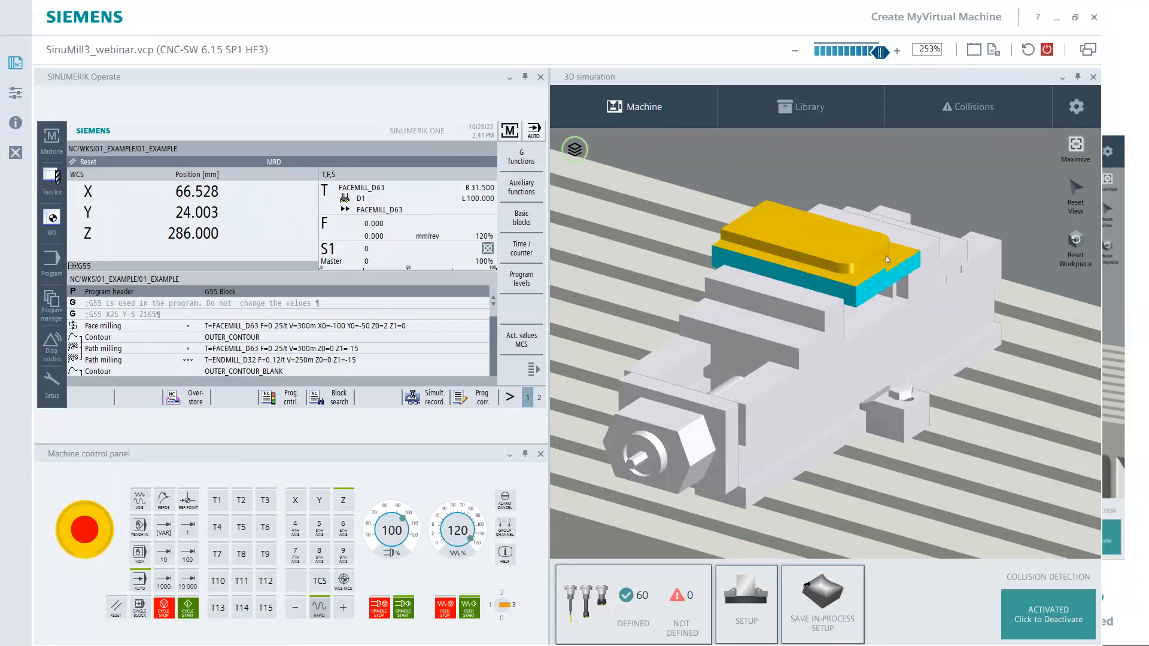
{"action": "left_click", "coordinate": [1077, 242]}
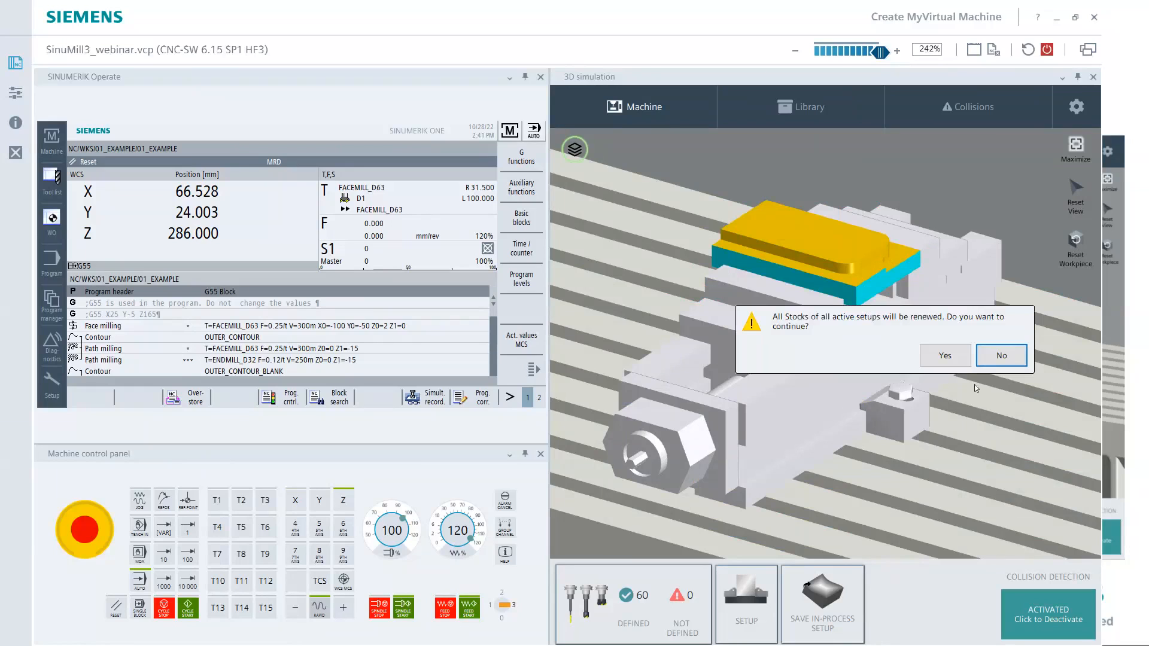
{"action": "left_click", "coordinate": [945, 356]}
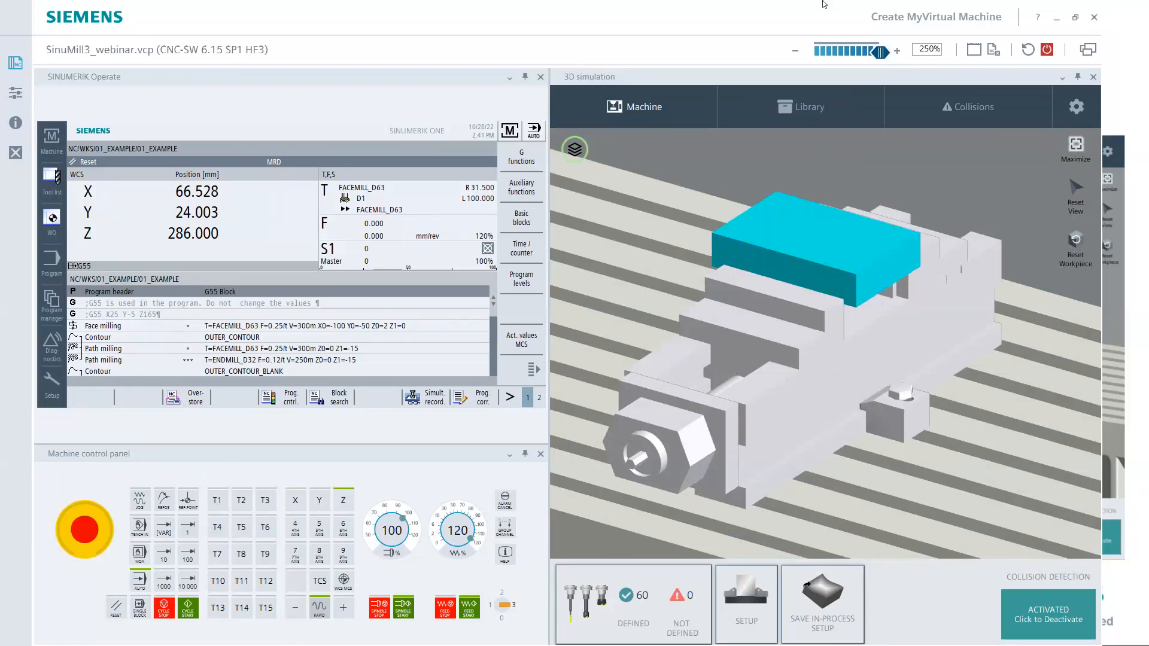
Run a block search to the Mill pocket base-finishing block with SLOTMILL_D16 in 01_EXAMPLE and continue machining from there.
{"action": "scroll", "coordinate": [891, 395], "scroll_direction": "down", "scroll_amount": 5}
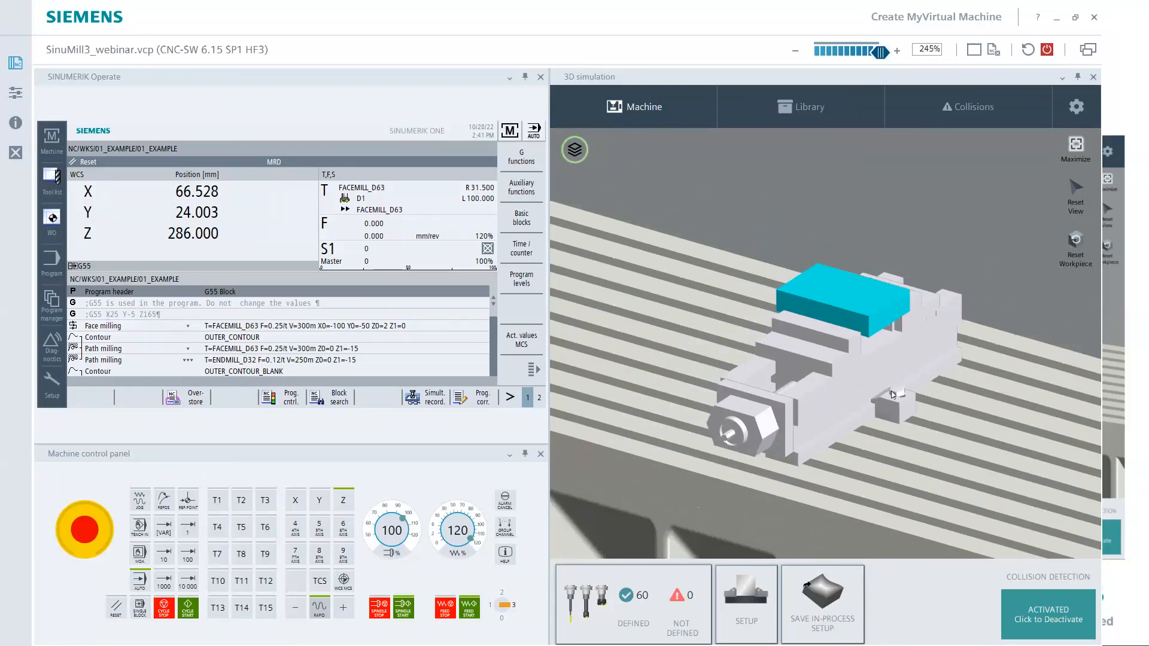
{"action": "scroll", "coordinate": [348, 350], "scroll_direction": "down", "scroll_amount": 5}
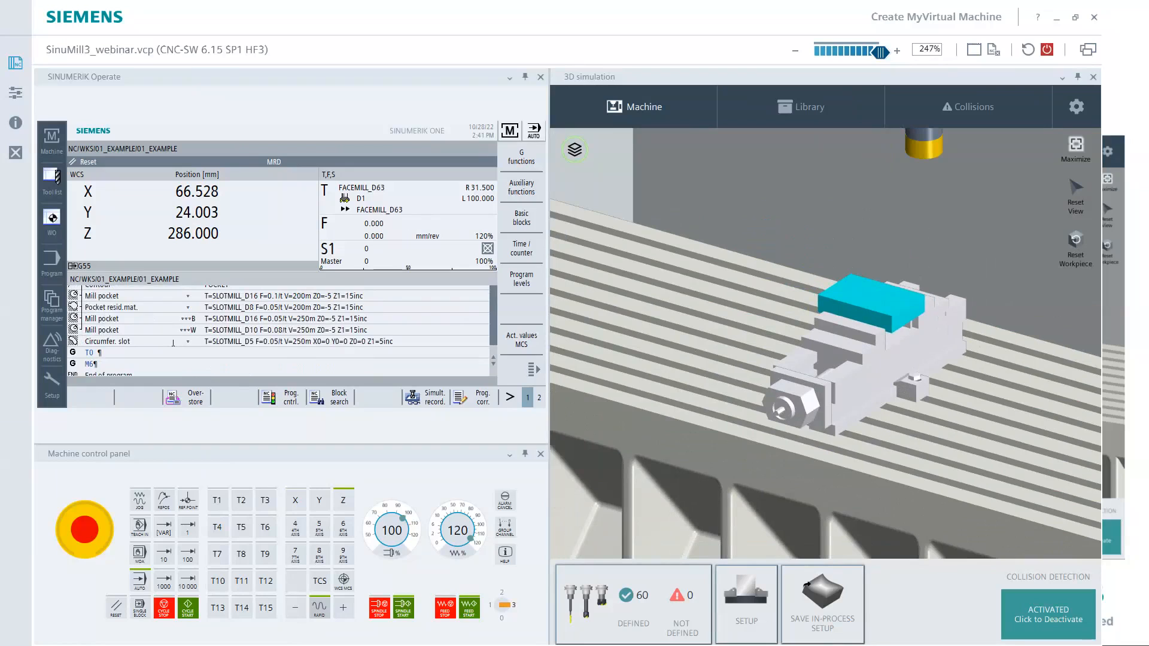
{"action": "left_click", "coordinate": [173, 321]}
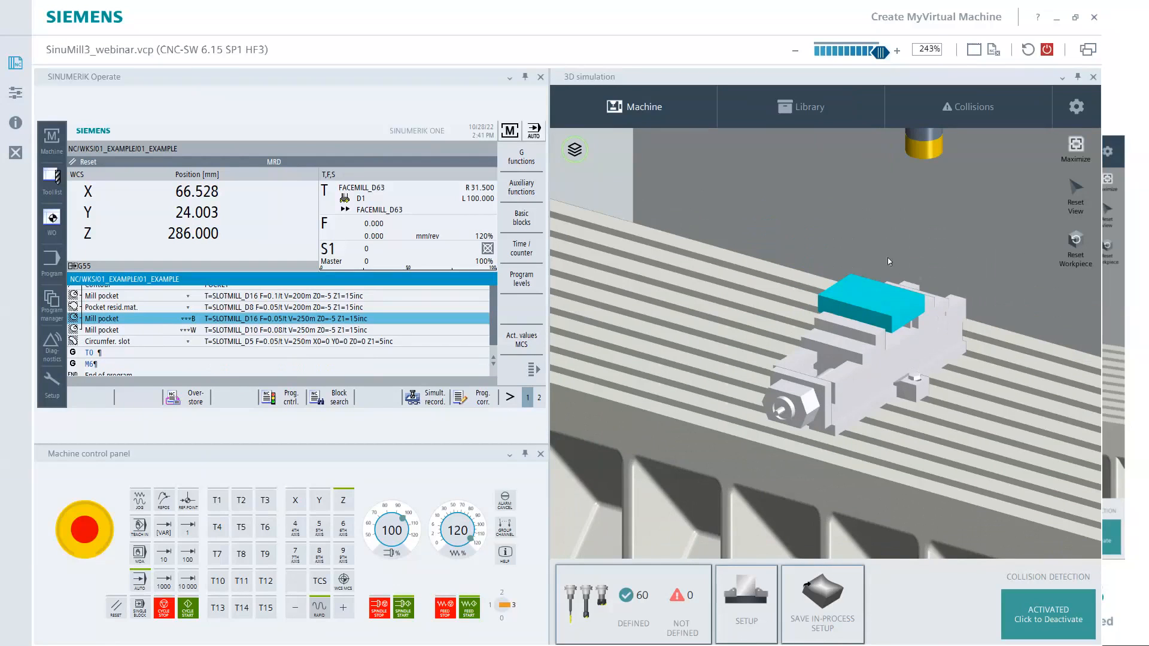
{"action": "left_click", "coordinate": [342, 394]}
{"action": "left_click", "coordinate": [539, 167]}
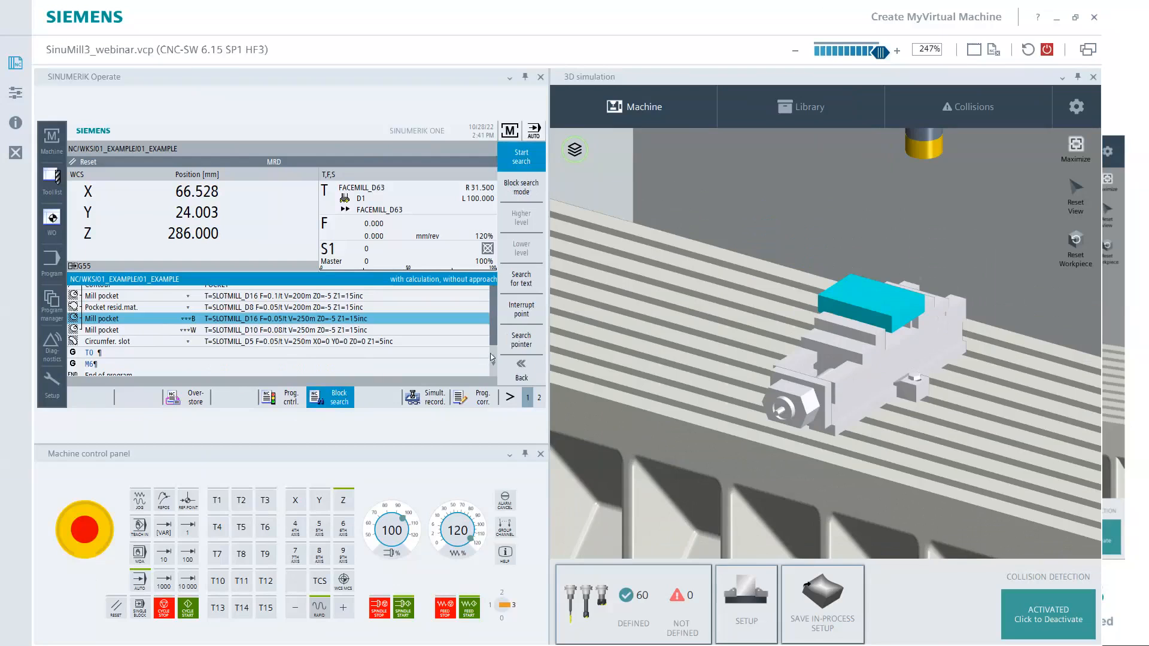
{"action": "left_click", "coordinate": [520, 366]}
{"action": "left_click", "coordinate": [189, 607]}
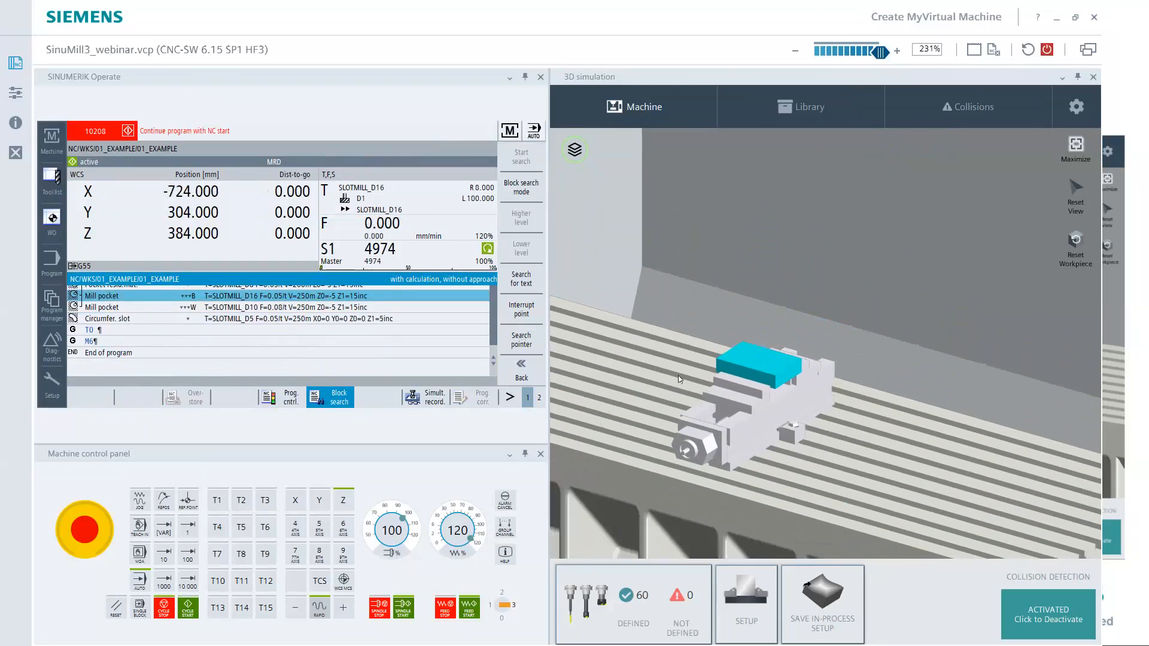
{"action": "left_click", "coordinate": [188, 609]}
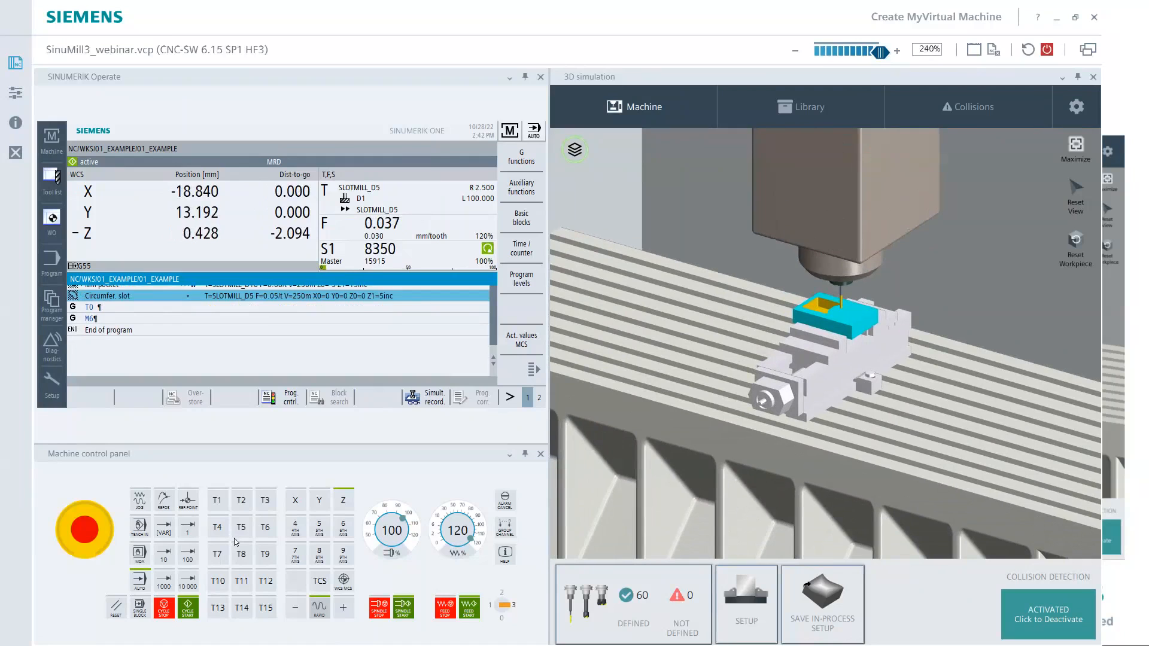
Reset the 01_EXAMPLE program and retract the slot mill upward in Z, clear of the workpiece.
{"action": "left_click", "coordinate": [117, 614]}
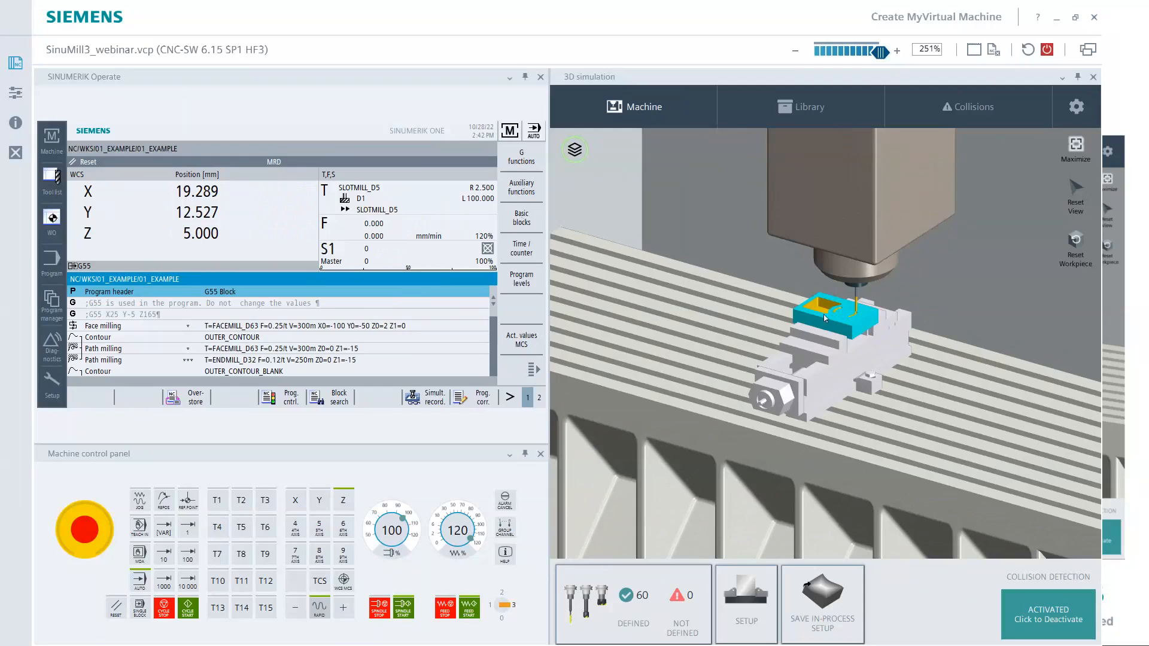
{"action": "left_click", "coordinate": [344, 608]}
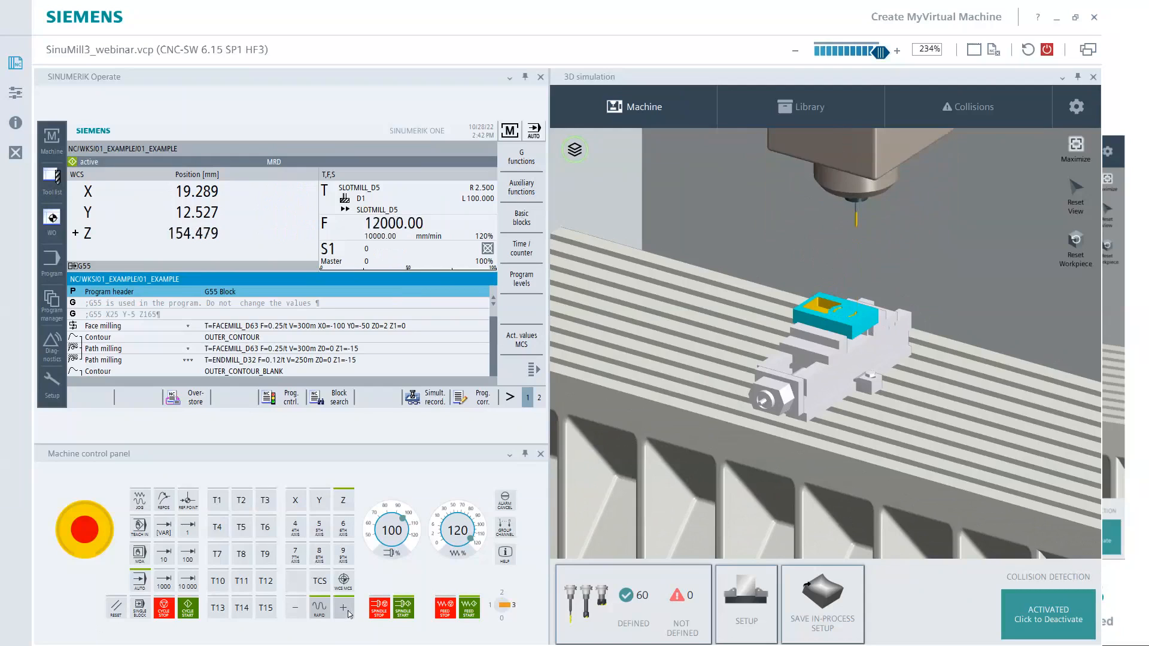
{"action": "scroll", "coordinate": [830, 262], "scroll_direction": "down", "scroll_amount": 1}
{"action": "scroll", "coordinate": [814, 354], "scroll_direction": "down", "scroll_amount": 1}
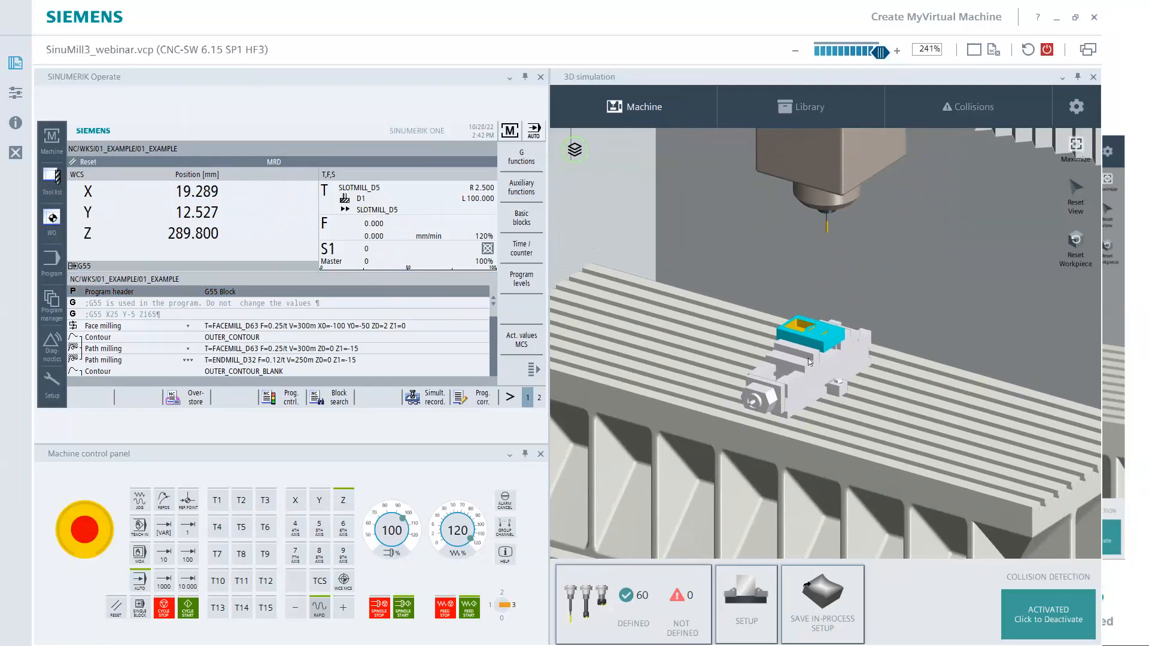
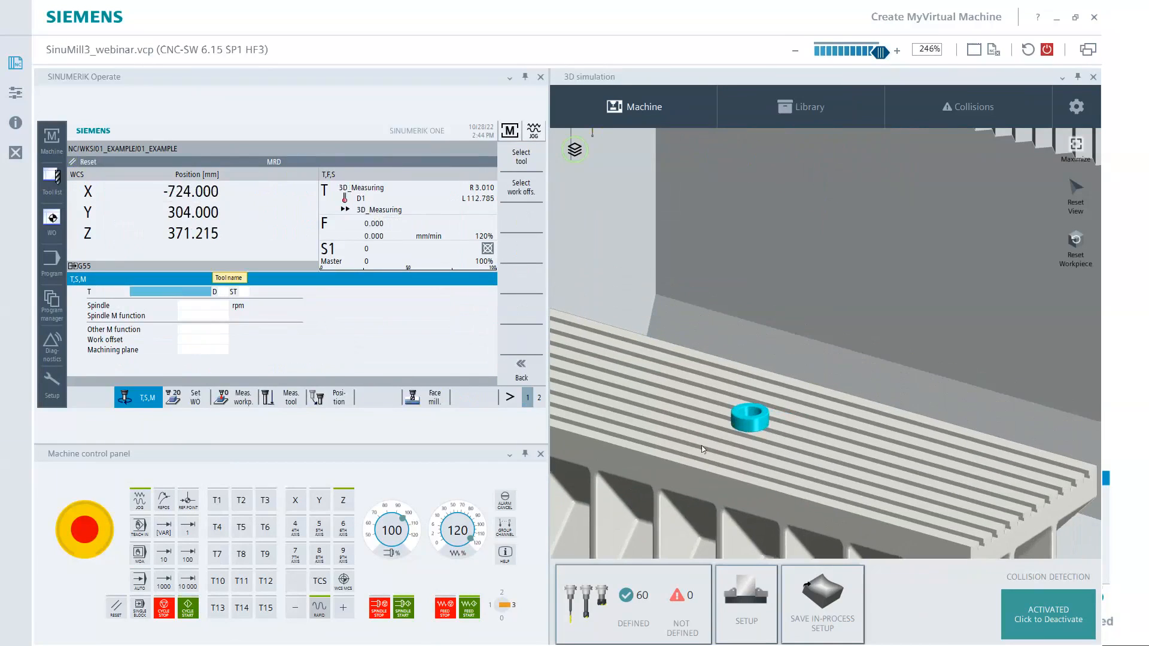
Position the 3D measuring probe in rapid traverse at X 200, Y 0 and Z 10 absolute.
{"action": "left_click", "coordinate": [322, 400]}
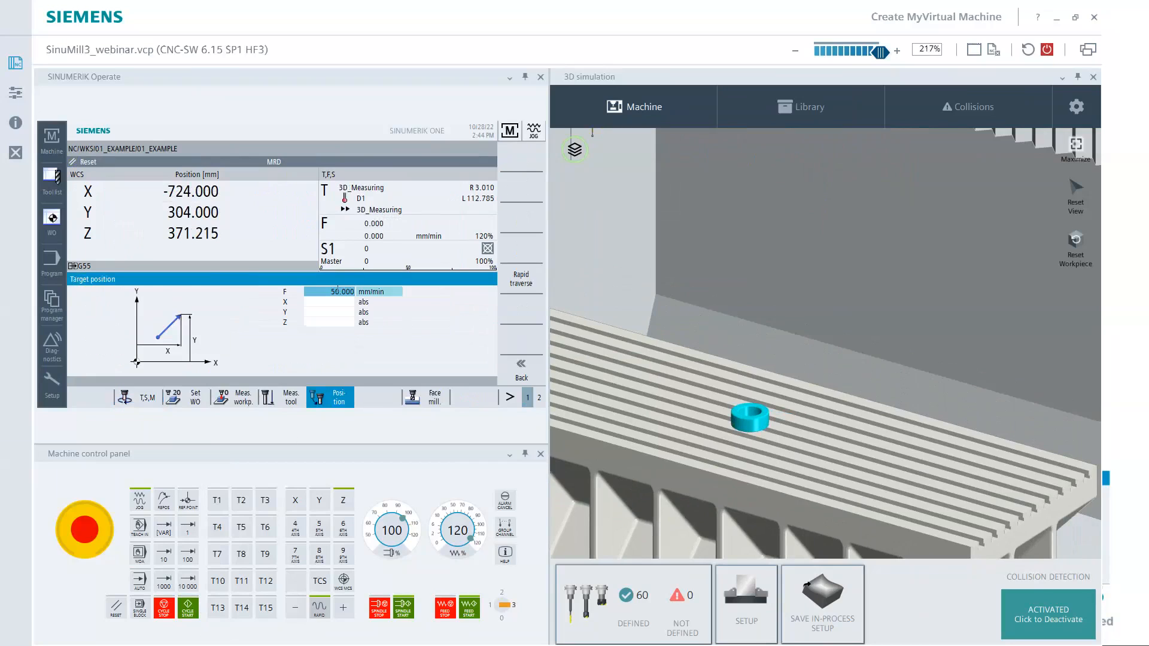
{"action": "left_click", "coordinate": [521, 279]}
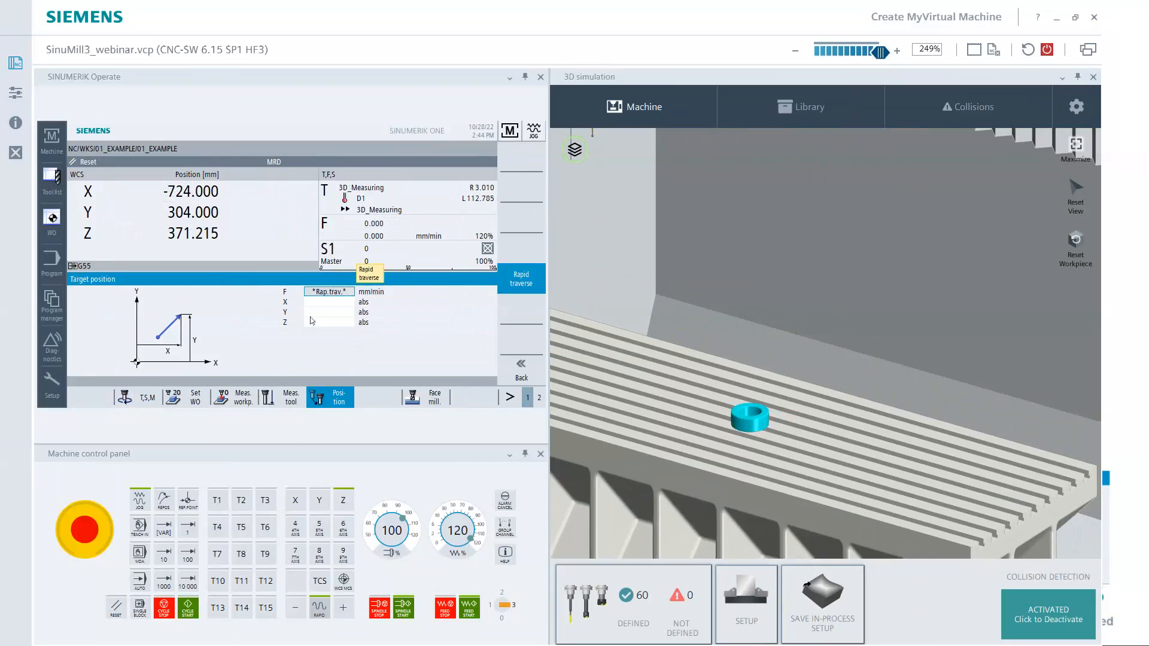
{"action": "left_click", "coordinate": [334, 302]}
{"action": "type", "text": "-"}
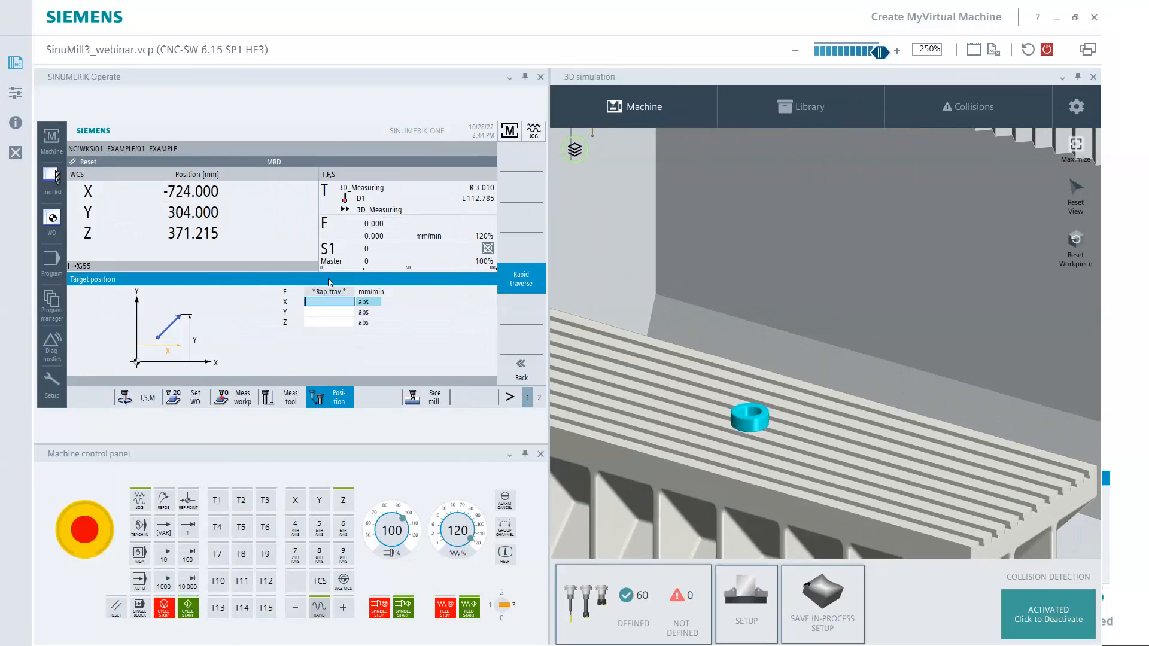
{"action": "type", "text": "00"}
{"action": "key", "text": "Return"}
{"action": "key", "text": "Return"}
{"action": "type", "text": "0"}
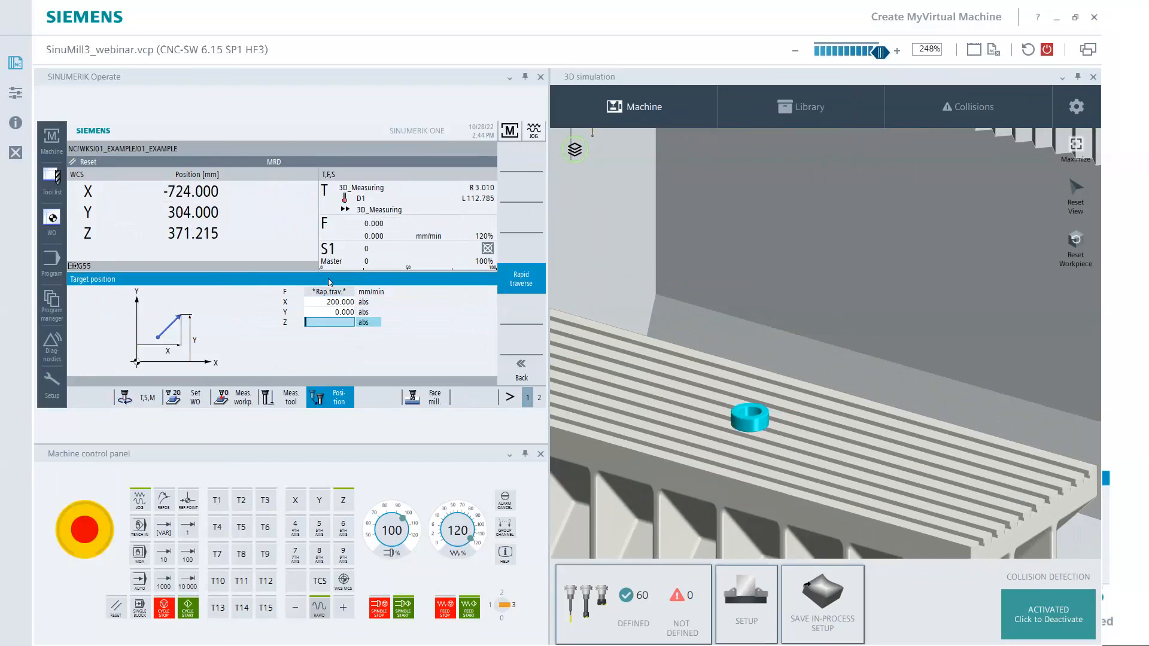
{"action": "type", "text": "10"}
{"action": "key", "text": "Return"}
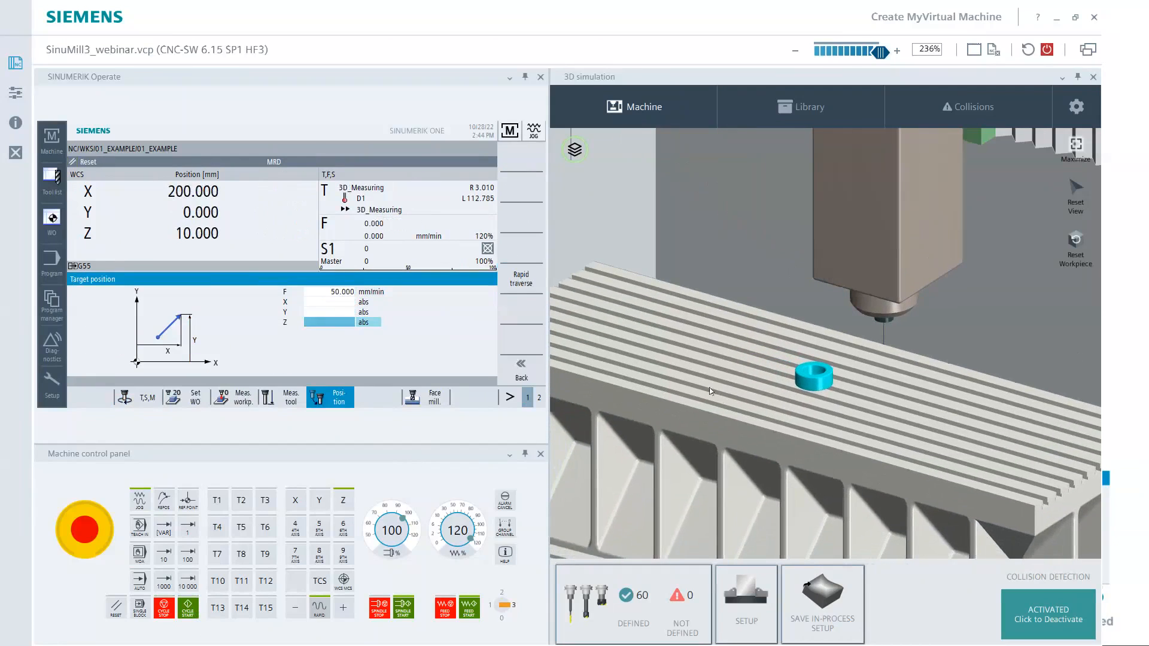
Activate the work offset G500 in the T,S,M settings and execute it.
{"action": "left_click", "coordinate": [313, 311]}
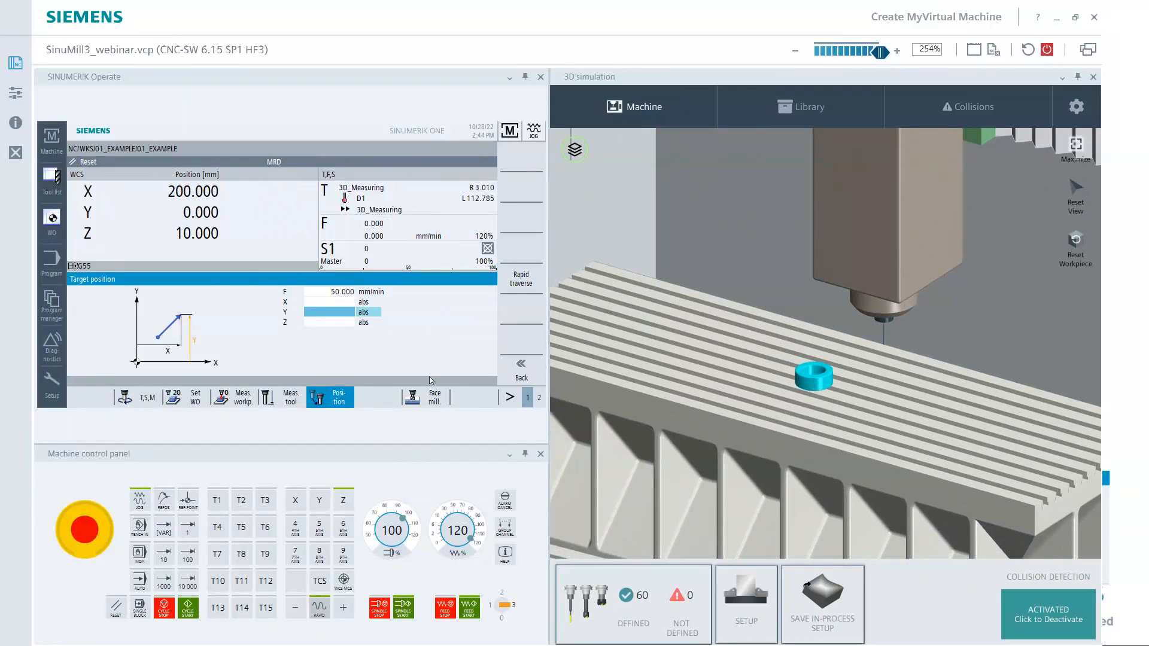
{"action": "middle_click_drag", "start_coordinate": [834, 411], "coordinate": [688, 368]}
{"action": "left_click", "coordinate": [138, 398]}
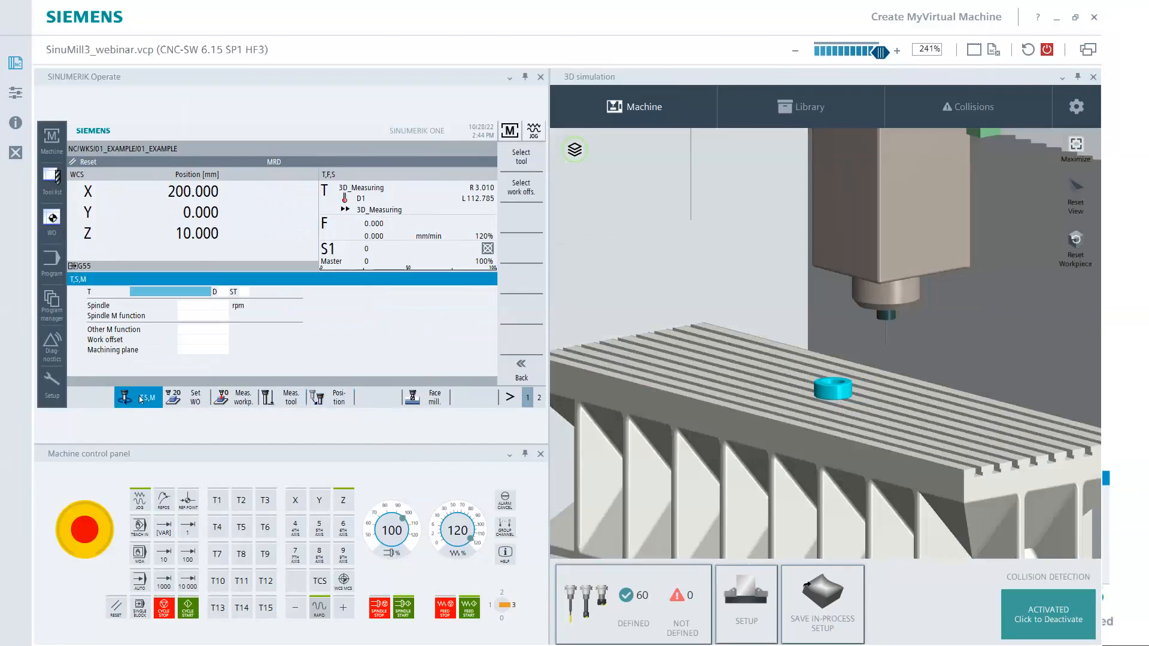
{"action": "left_click", "coordinate": [210, 344]}
{"action": "left_click", "coordinate": [210, 344]}
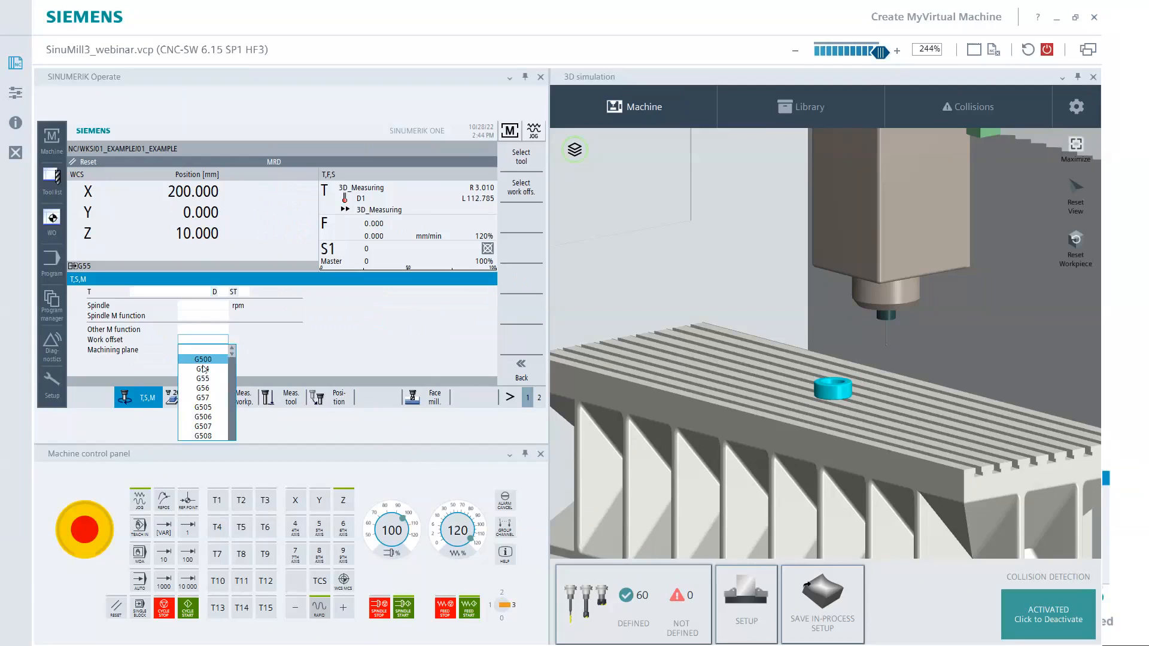
{"action": "left_click", "coordinate": [210, 361]}
{"action": "left_click", "coordinate": [188, 608]}
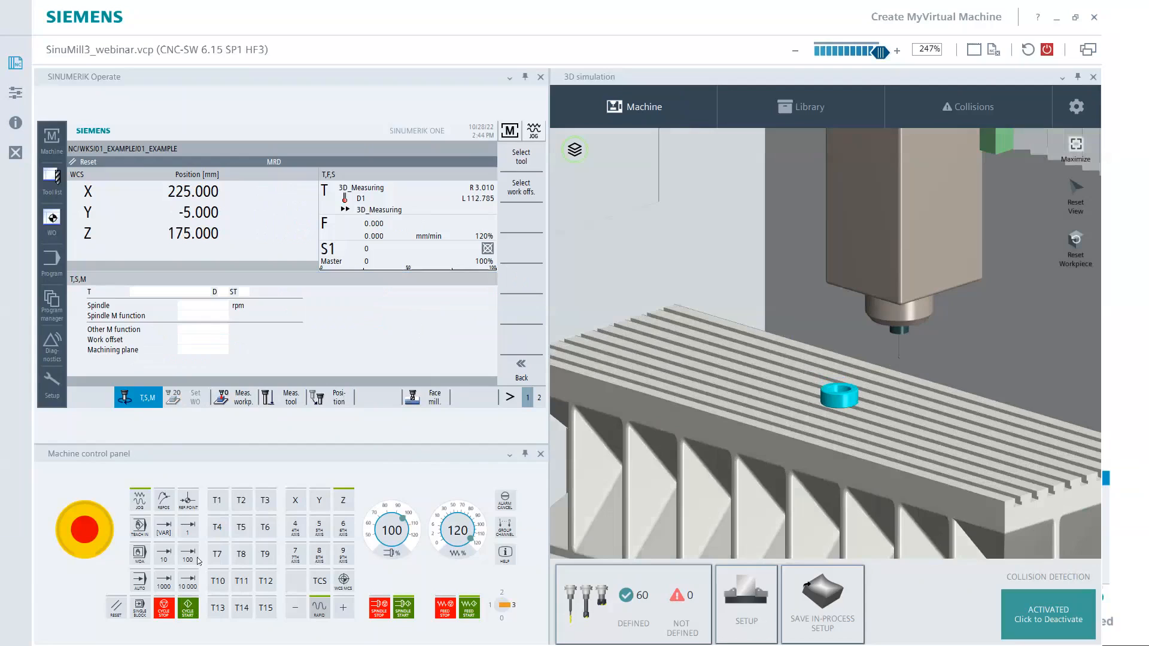
Jog the probe down in Z to about 7 mm above the machine table, beside the ring.
{"action": "left_click", "coordinate": [296, 608]}
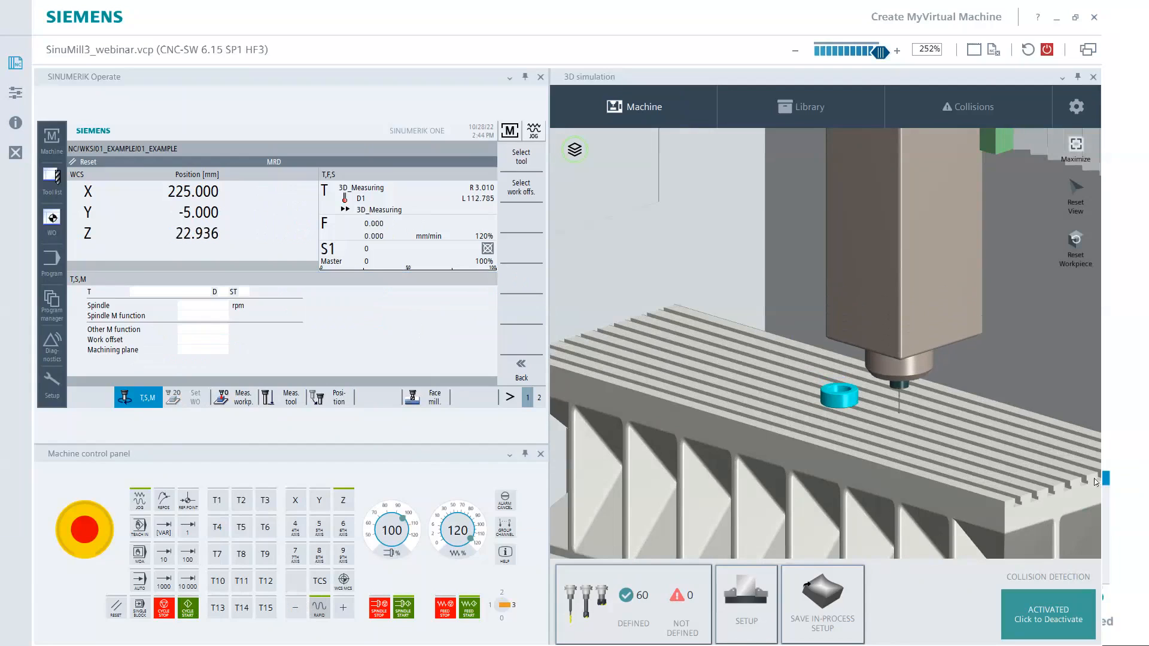
{"action": "scroll", "coordinate": [845, 407], "scroll_direction": "up", "scroll_amount": 5}
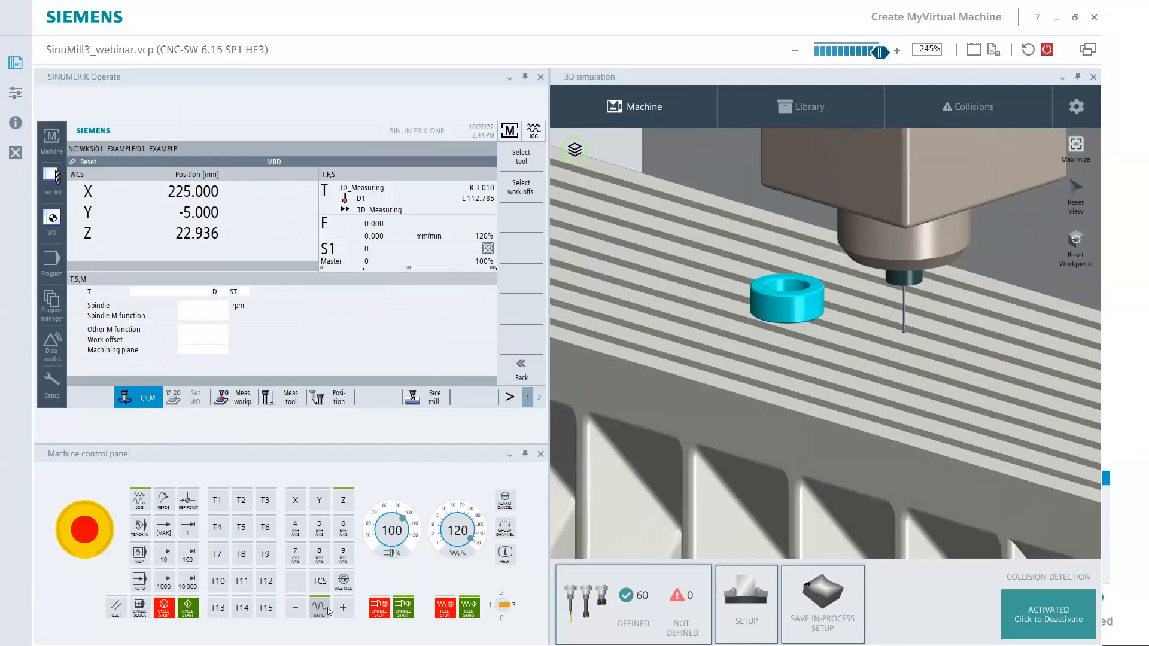
{"action": "left_click", "coordinate": [306, 610]}
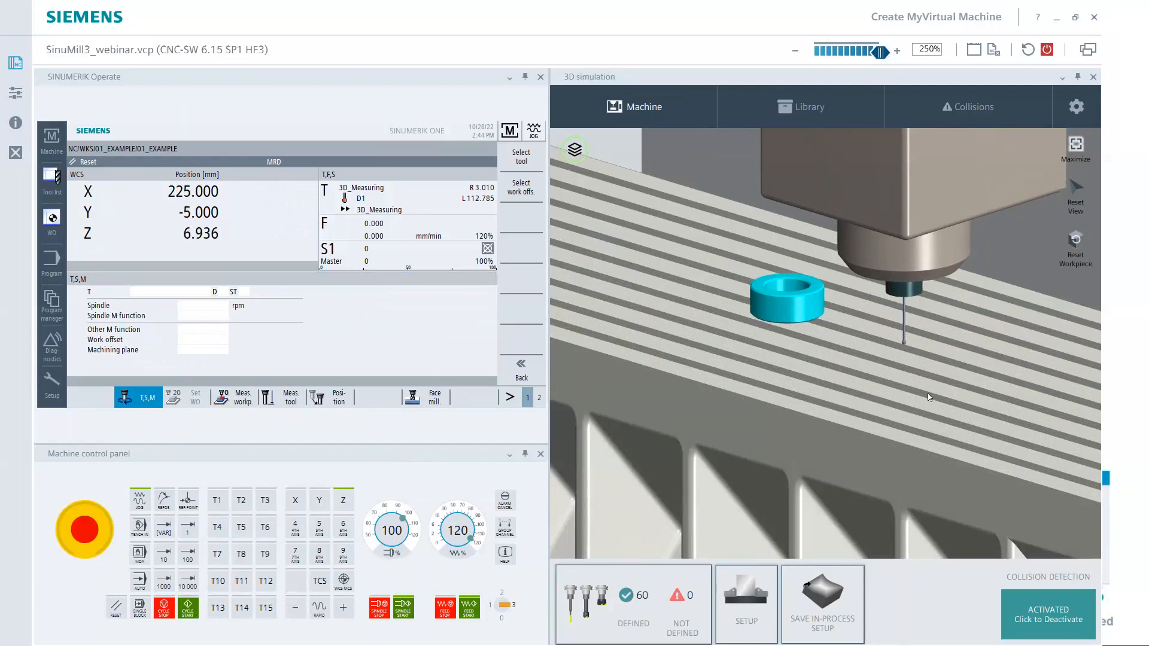
{"action": "scroll", "coordinate": [921, 389], "scroll_direction": "down", "scroll_amount": 5}
{"action": "middle_click_drag", "start_coordinate": [924, 388], "coordinate": [778, 425]}
{"action": "scroll", "coordinate": [784, 426], "scroll_direction": "up", "scroll_amount": 6}
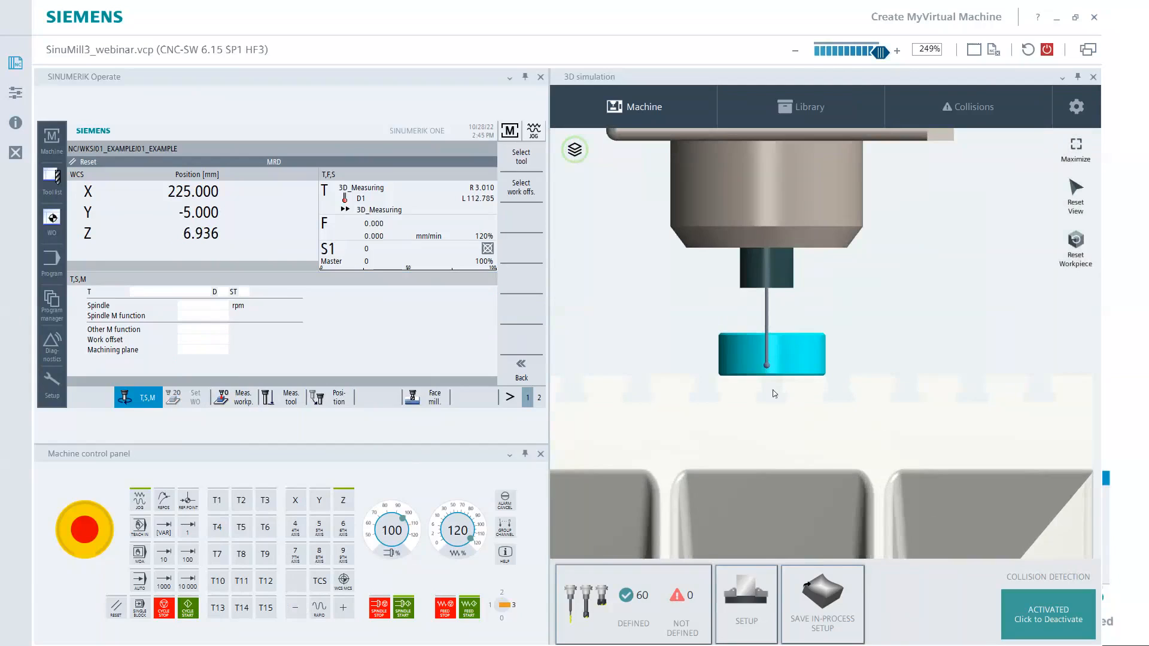
Jog the probe in negative Y to about -30 mm and check its position relative to the ring.
{"action": "left_click", "coordinate": [328, 504]}
{"action": "left_click_drag", "start_coordinate": [300, 610], "coordinate": [302, 608]}
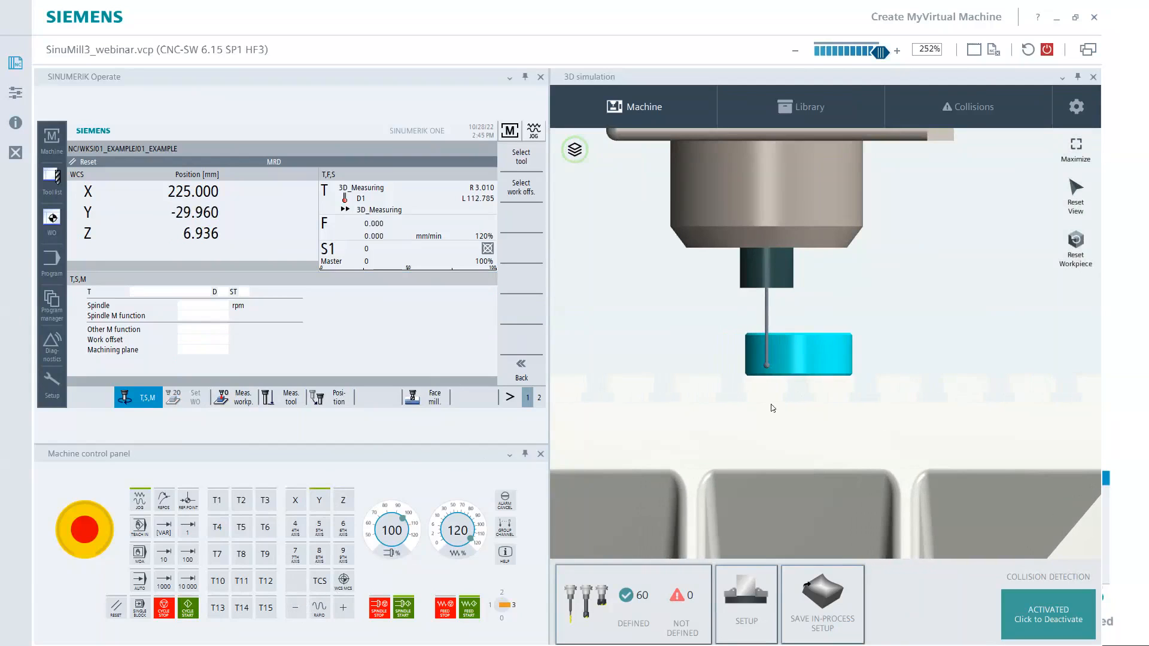
{"action": "scroll", "coordinate": [731, 403], "scroll_direction": "down", "scroll_amount": 6}
{"action": "middle_click_drag", "start_coordinate": [731, 404], "coordinate": [943, 404]}
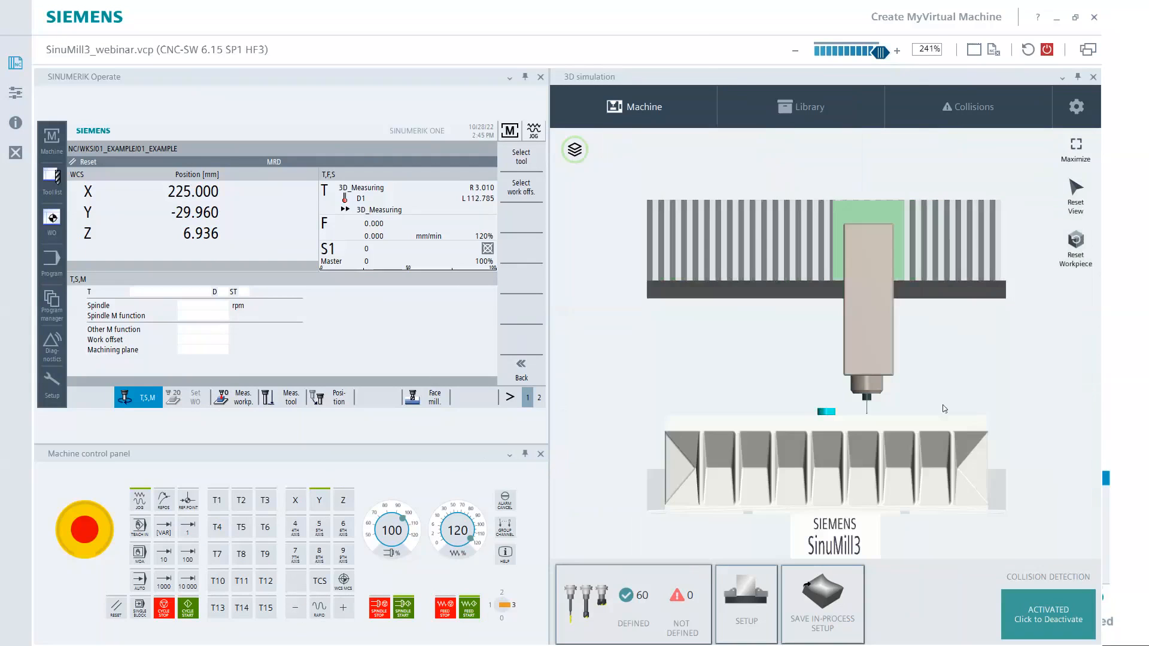
{"action": "scroll", "coordinate": [862, 426], "scroll_direction": "up", "scroll_amount": 2}
{"action": "scroll", "coordinate": [863, 426], "scroll_direction": "up", "scroll_amount": 4}
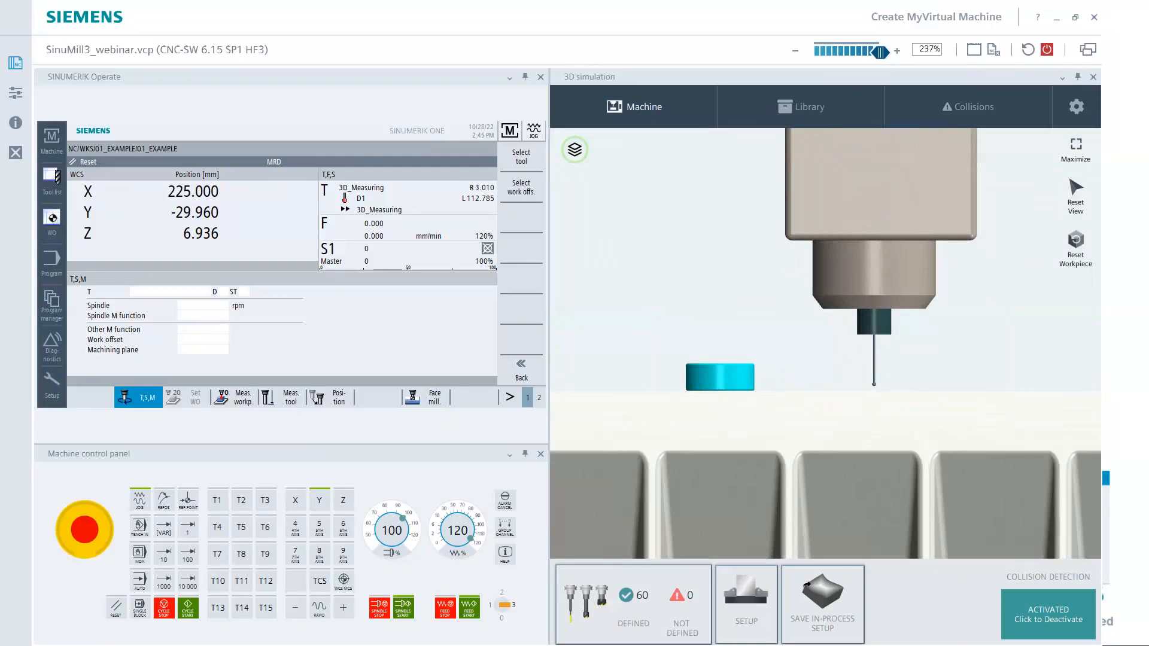
Open the probe length calibration with reference Z0 at 0 and raise the probe in Z to about 38.6 mm.
{"action": "left_click", "coordinate": [234, 397]}
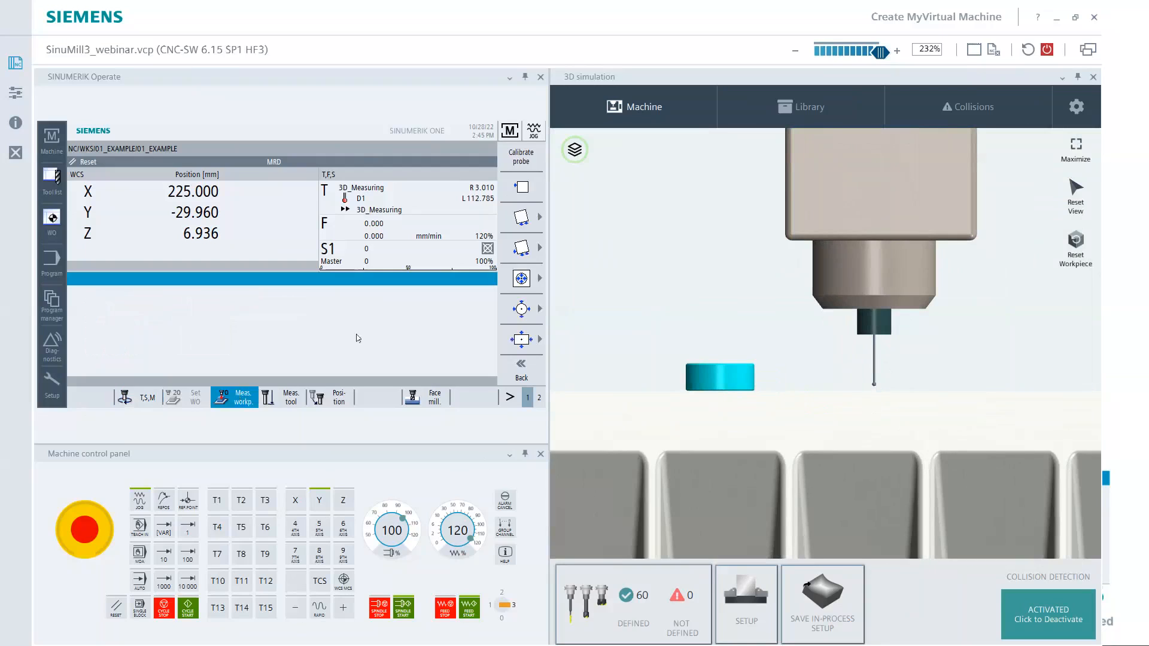
{"action": "left_click", "coordinate": [522, 157]}
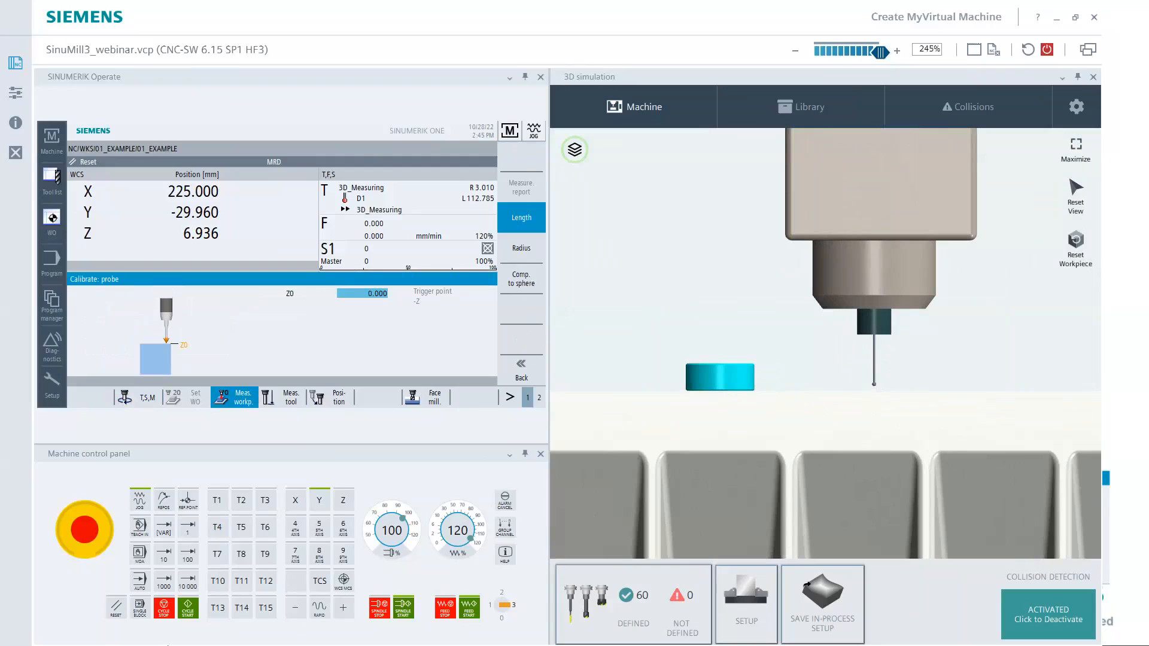
{"action": "left_click", "coordinate": [345, 507]}
{"action": "left_click", "coordinate": [295, 614]}
{"action": "left_click", "coordinate": [345, 609]}
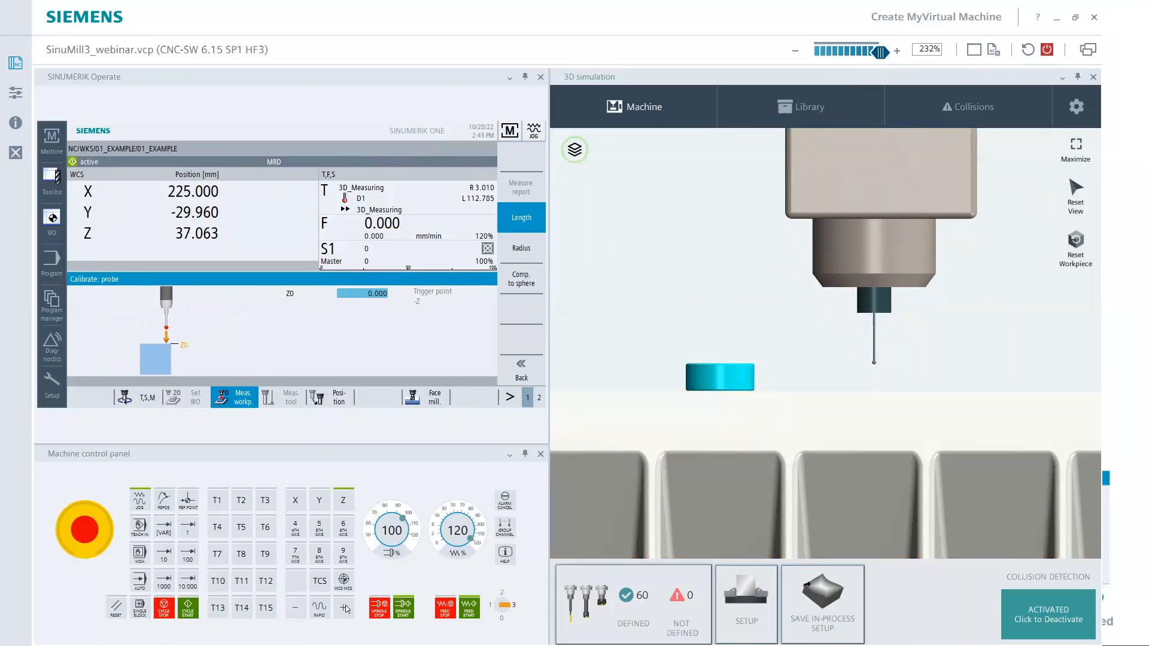
Try the probe length calibration, reset the cycle and repeat it with the probe lowered closer to the table.
{"action": "left_click", "coordinate": [189, 610]}
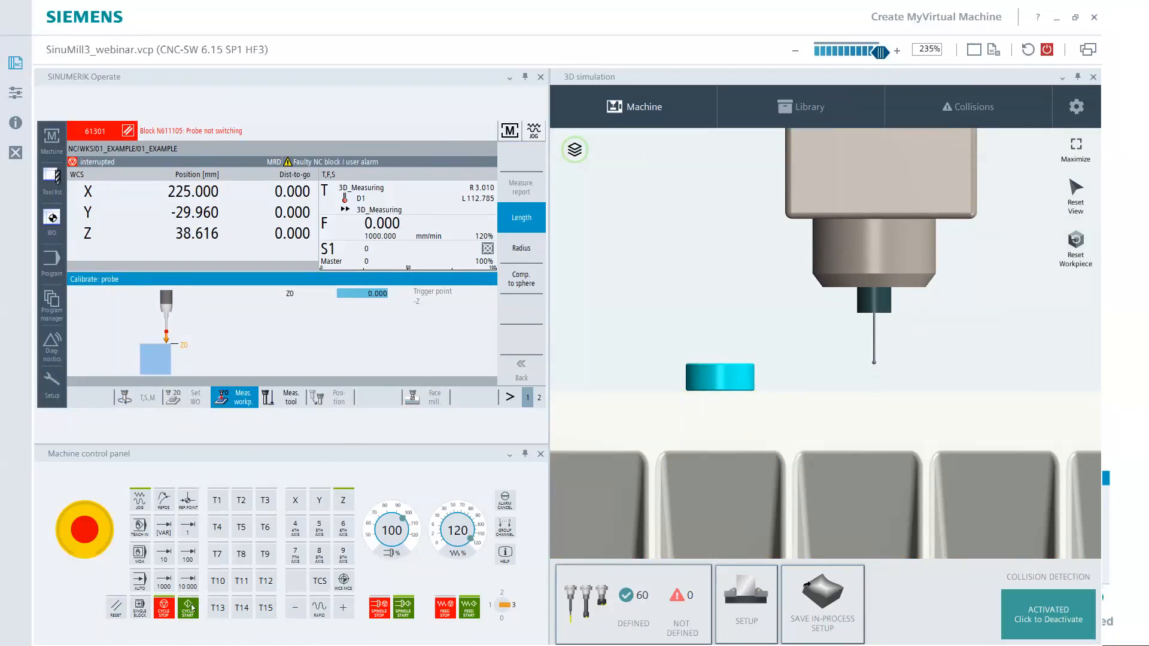
{"action": "left_click", "coordinate": [118, 610]}
{"action": "left_click", "coordinate": [295, 608]}
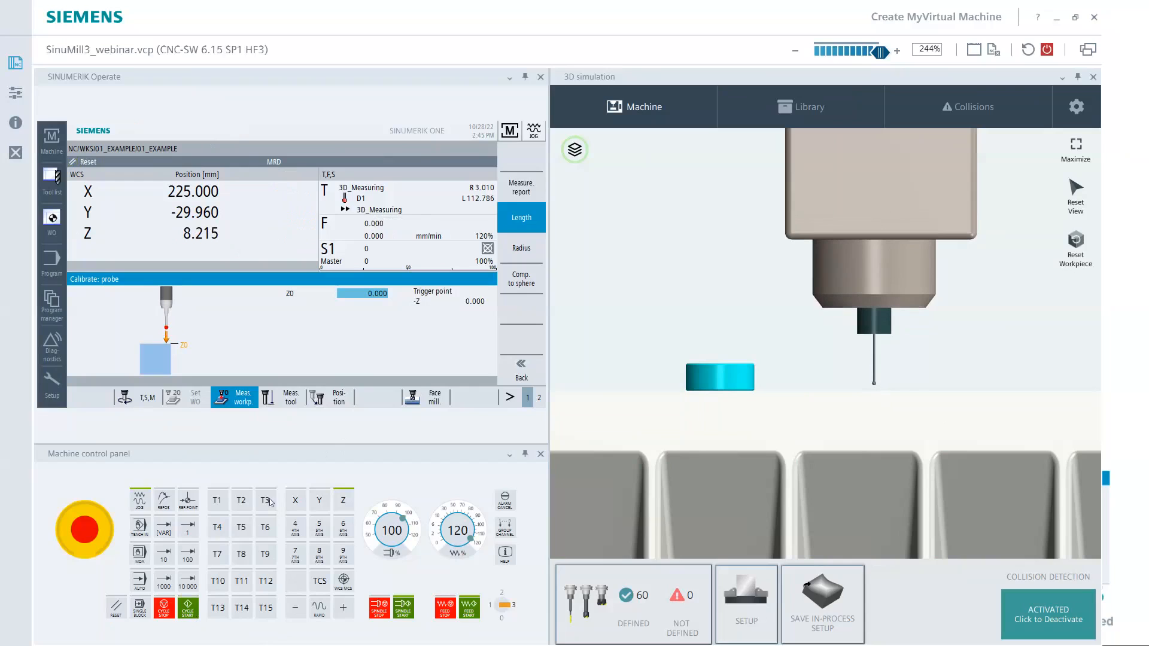
Jog the probe in negative X to about 10.6 mm, into the ring, and inspect its placement up close.
{"action": "left_click", "coordinate": [304, 506]}
{"action": "left_click", "coordinate": [302, 609]}
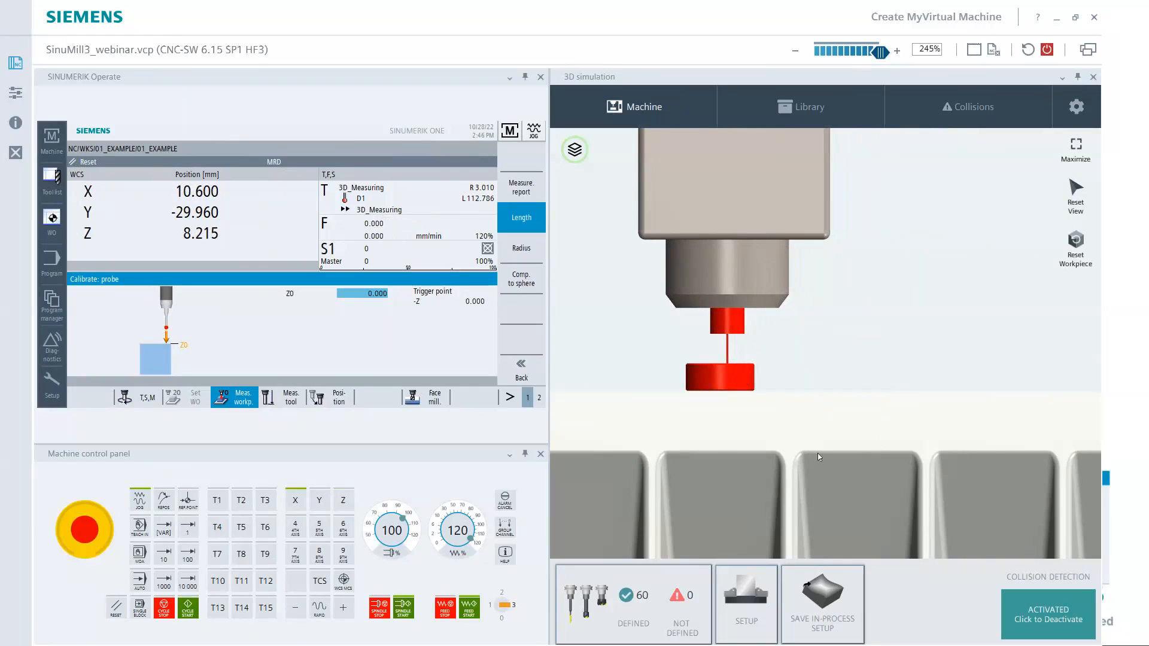
{"action": "middle_click_drag", "start_coordinate": [817, 454], "coordinate": [835, 437]}
{"action": "scroll", "coordinate": [835, 432], "scroll_direction": "up", "scroll_amount": 5}
{"action": "right_click_drag", "start_coordinate": [910, 347], "coordinate": [815, 553]}
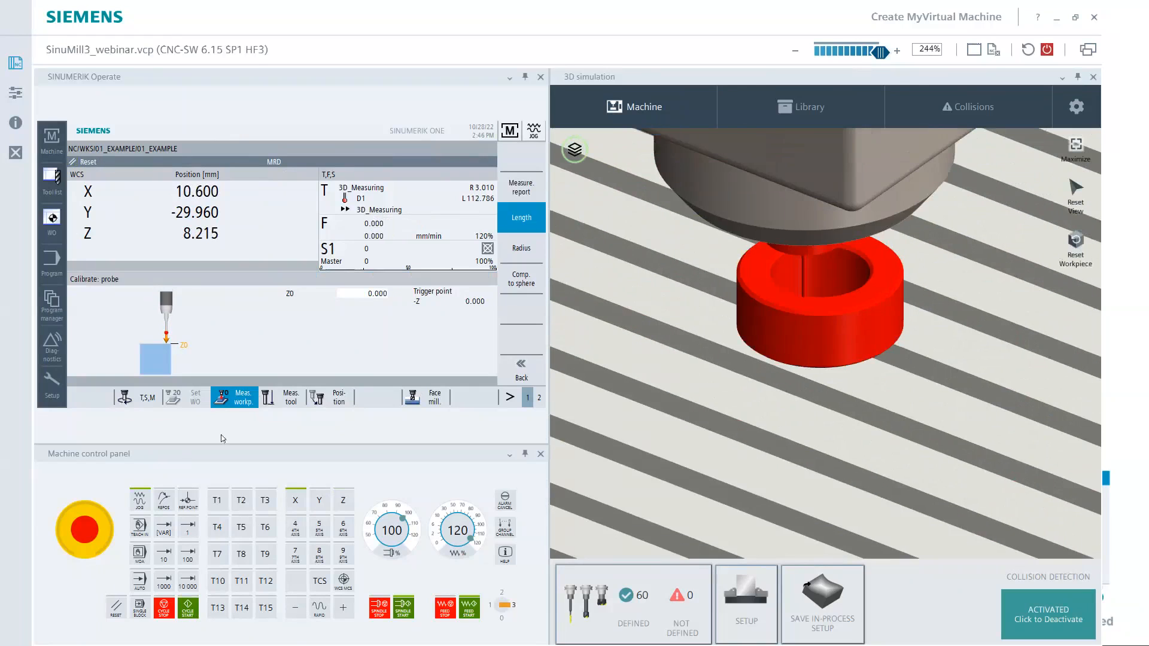
Jog the probe inside the ring in positive Y to about -2.8 mm and in negative X to about -7.6 mm.
{"action": "left_click", "coordinate": [319, 500]}
{"action": "left_click", "coordinate": [296, 609]}
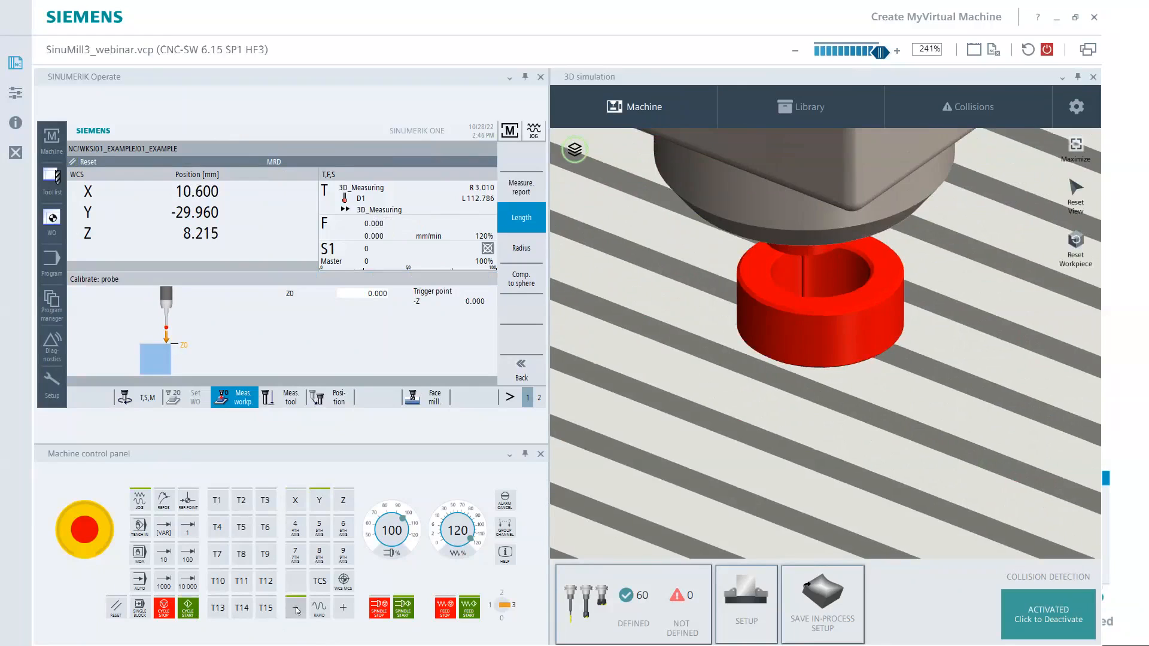
{"action": "left_click", "coordinate": [349, 616]}
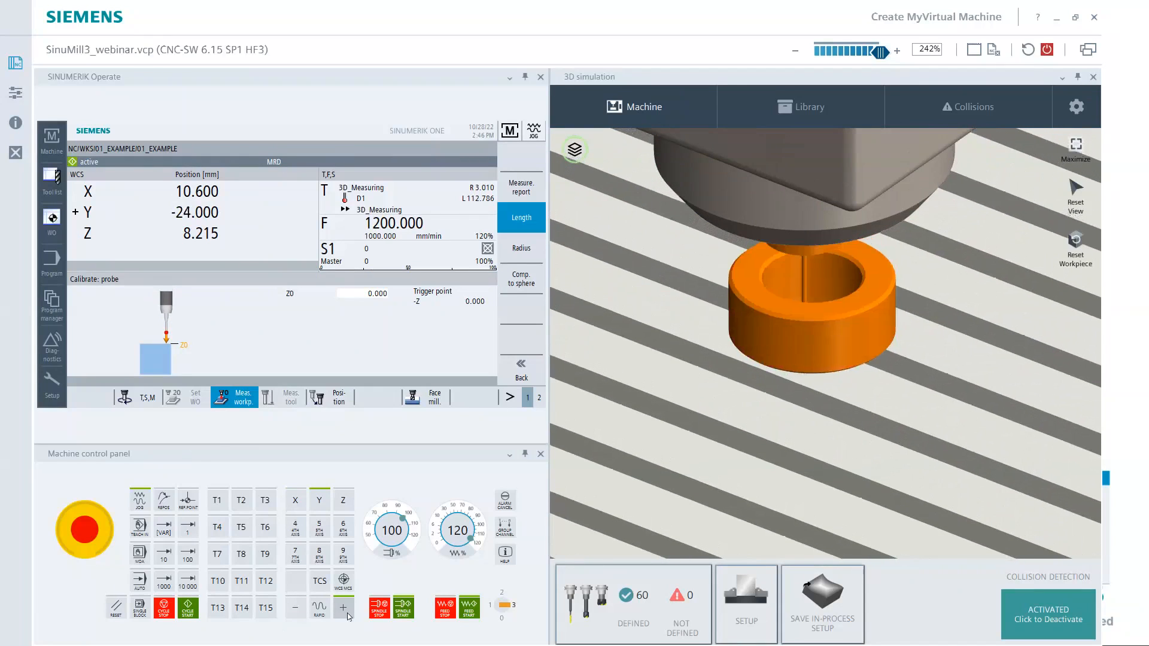
{"action": "left_click", "coordinate": [295, 500]}
{"action": "left_click", "coordinate": [295, 608]}
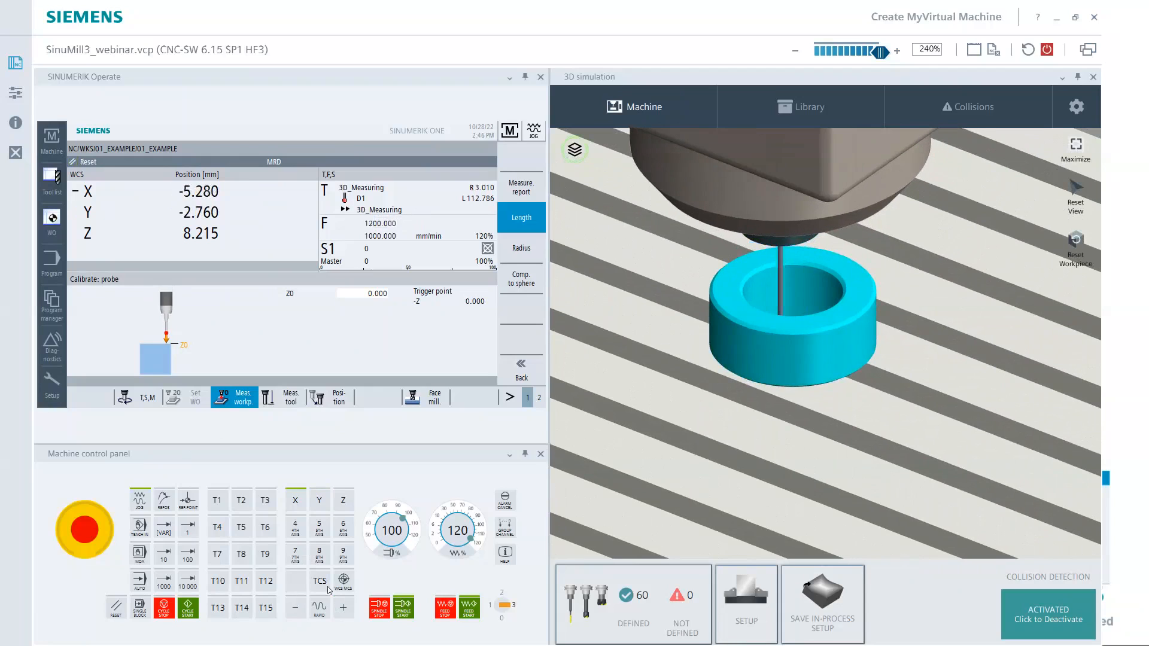
{"action": "scroll", "coordinate": [791, 529], "scroll_direction": "down", "scroll_amount": 3}
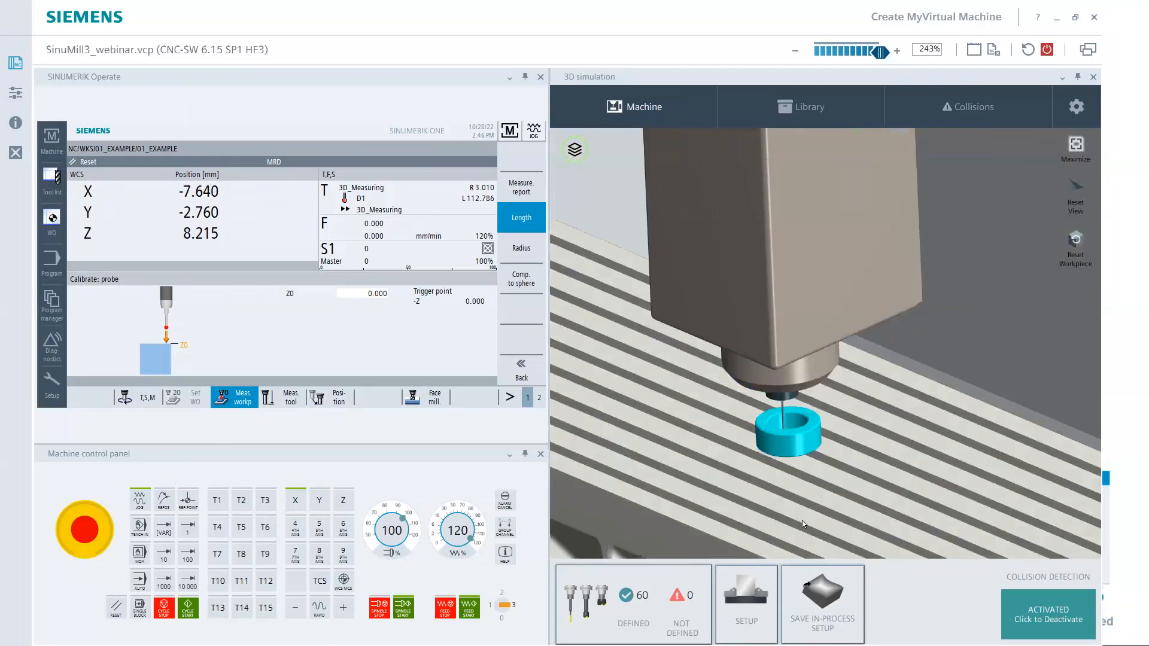
Centre the probe in the ring by jogging Y to about 1.4 mm and X to about -0.3 mm, checking from the front.
{"action": "key", "text": "ctrl+alt+f"}
{"action": "scroll", "coordinate": [783, 414], "scroll_direction": "up", "scroll_amount": 6}
{"action": "left_click", "coordinate": [319, 499]}
{"action": "left_click", "coordinate": [343, 607]}
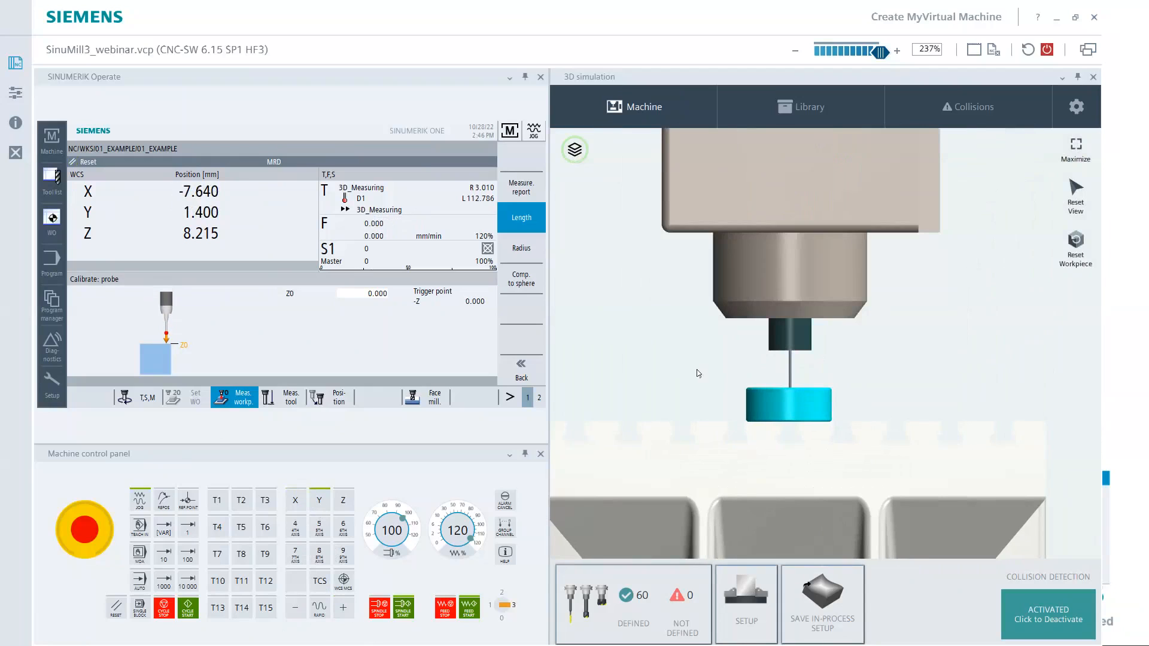
{"action": "key", "text": "ctrl+alt+r"}
{"action": "key", "text": "ctrl+alt+l"}
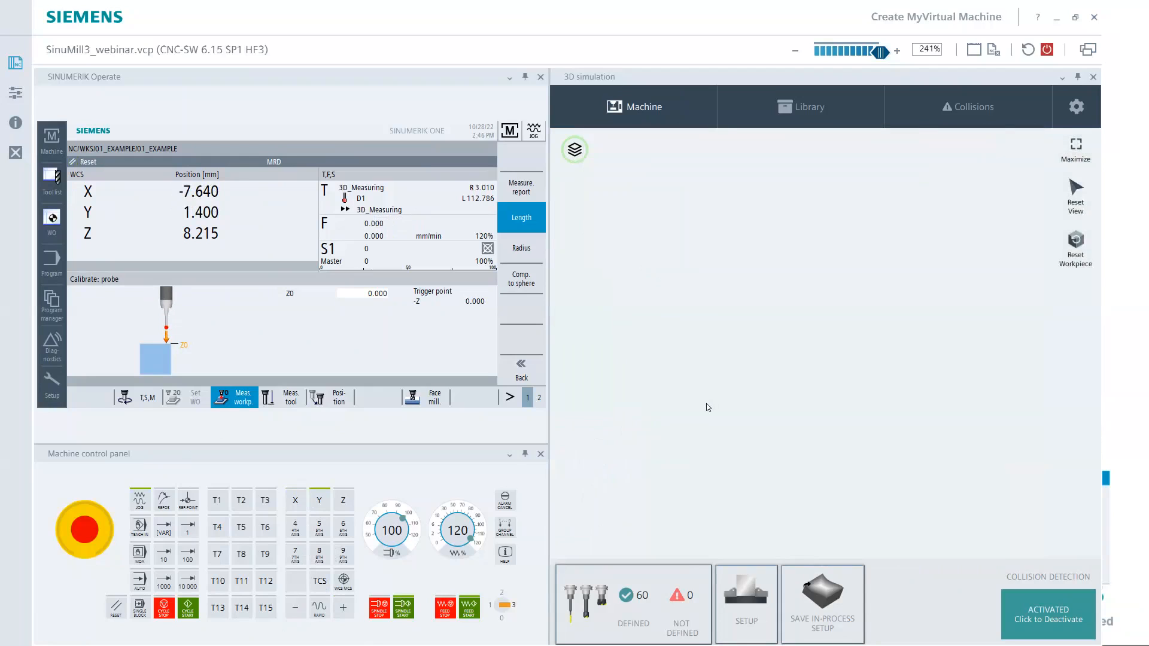
{"action": "key", "text": "ctrl+alt+f"}
{"action": "scroll", "coordinate": [831, 442], "scroll_direction": "up", "scroll_amount": 5}
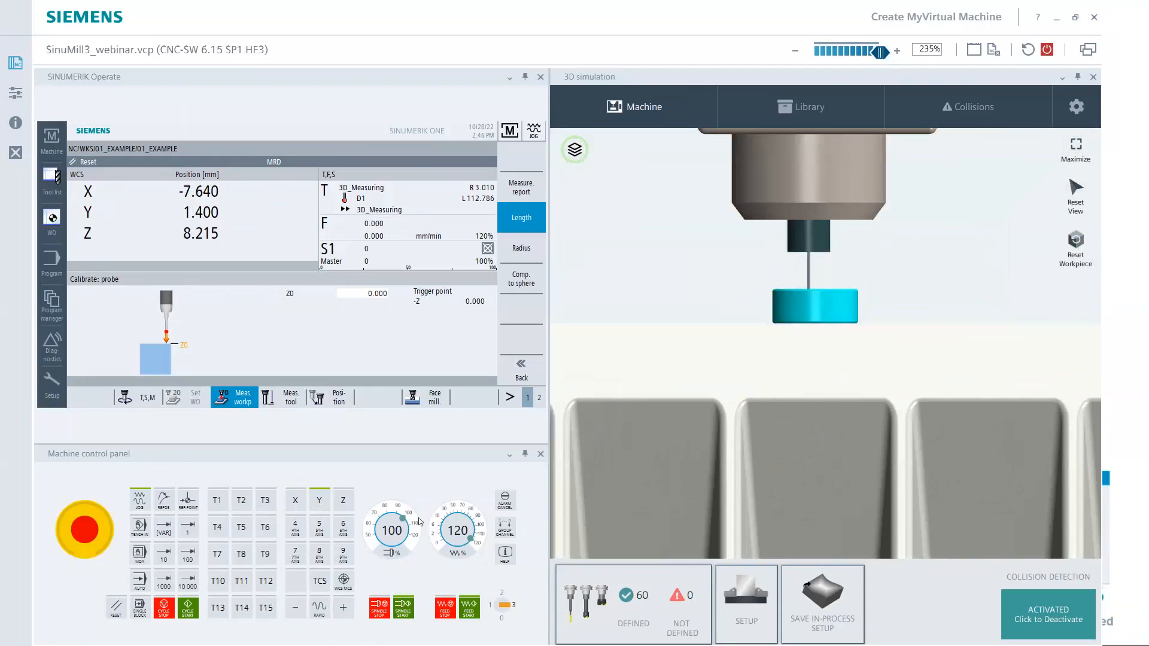
{"action": "left_click", "coordinate": [345, 615]}
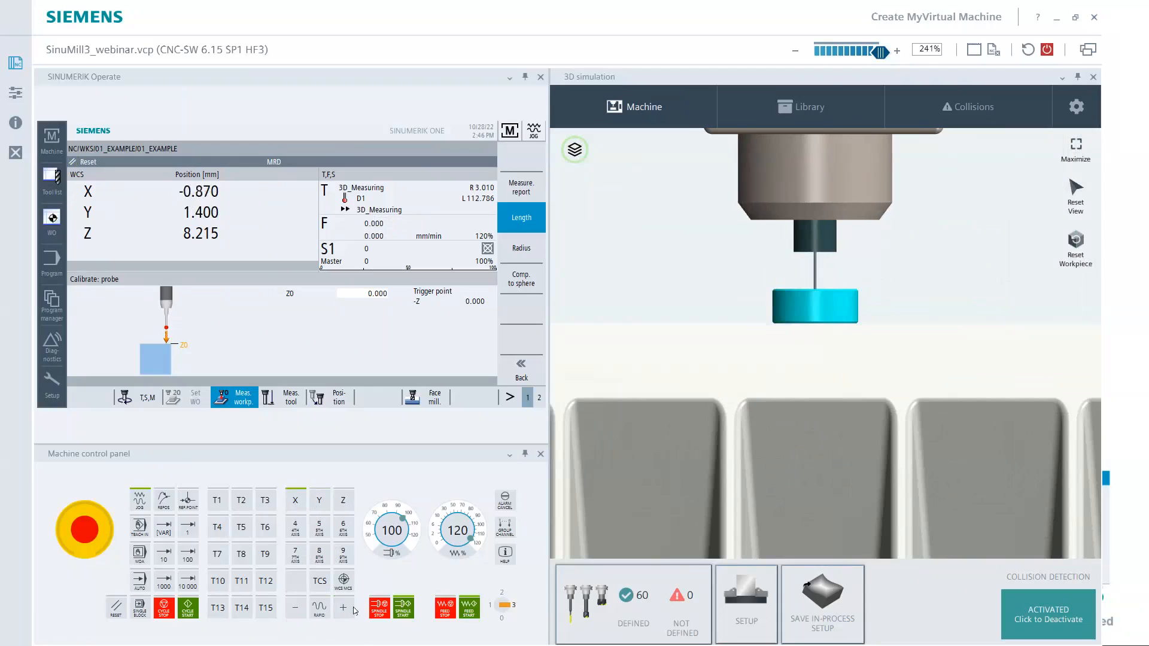
{"action": "mouse_move", "coordinate": [794, 346]}
{"action": "middle_mouse_down"}
{"action": "mouse_move", "coordinate": [790, 337]}
{"action": "mouse_move", "coordinate": [779, 369]}
{"action": "mouse_move", "coordinate": [792, 361]}
{"action": "middle_mouse_up"}
{"action": "scroll", "coordinate": [792, 361], "scroll_direction": "down", "scroll_amount": 2}
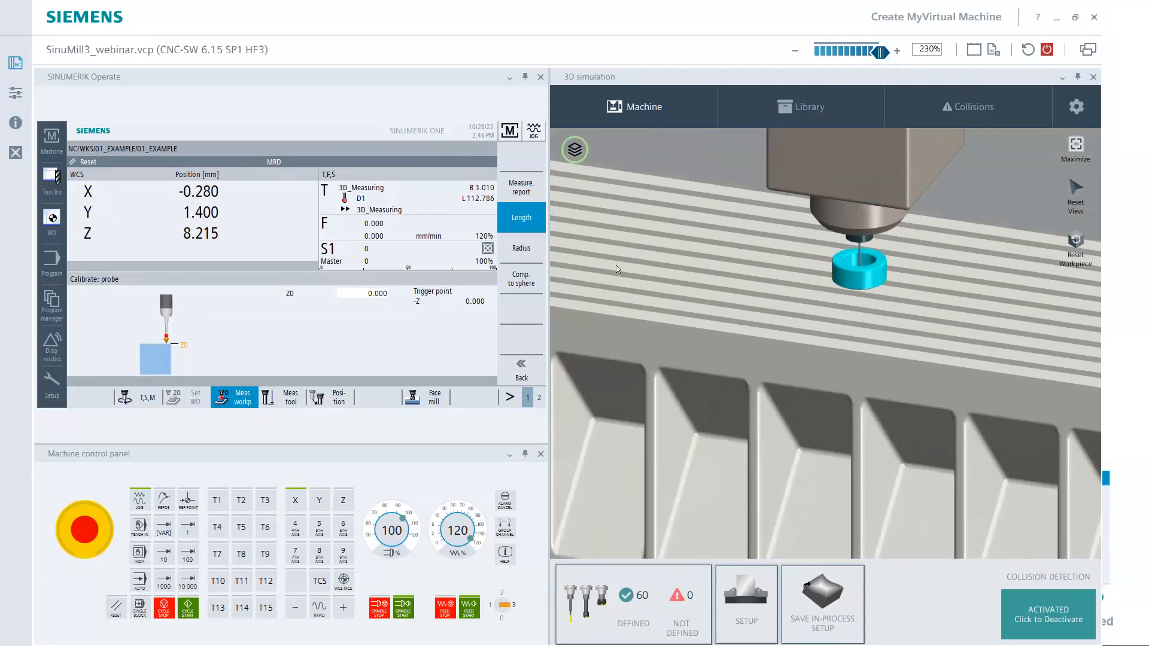
Open the probe radius calibration and set the reference ring's diameter to 60 mm.
{"action": "left_click", "coordinate": [526, 248]}
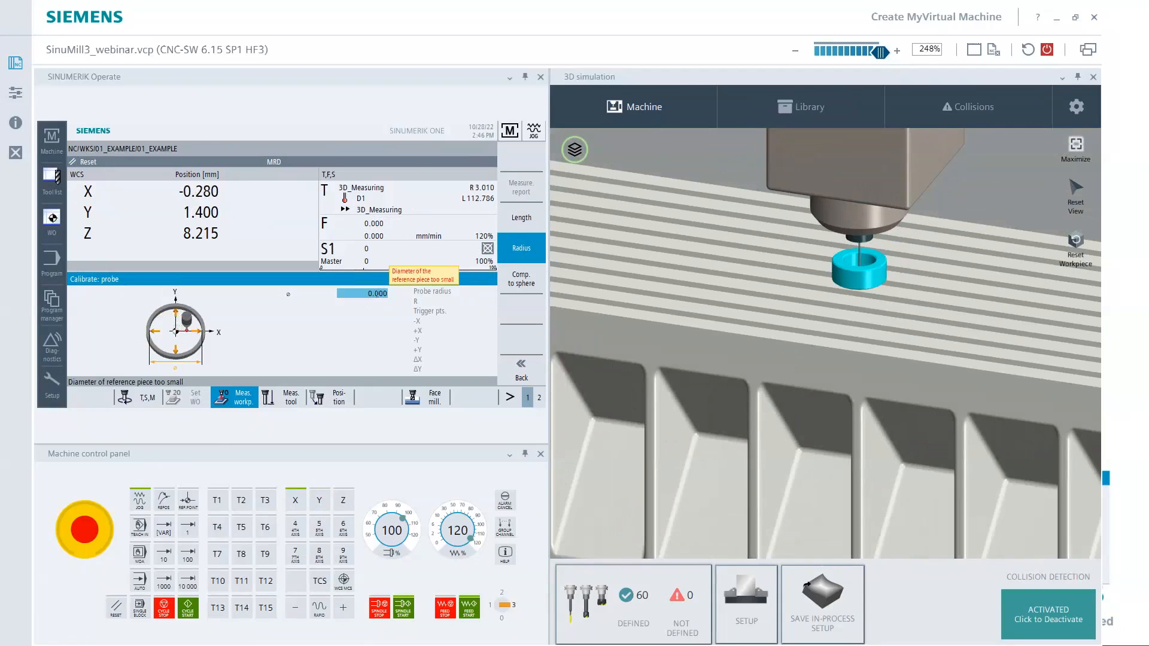
{"action": "type", "text": "60"}
{"action": "key", "text": "Return"}
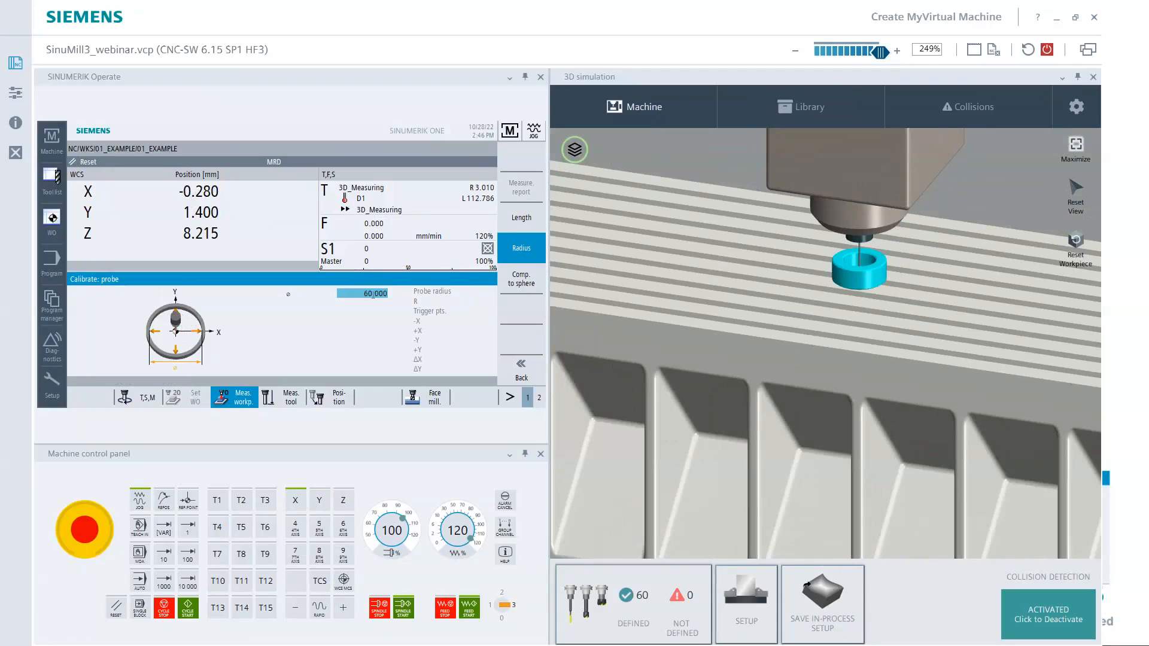
Check the ring's inner diameter in the MEAS_RING drawing from the 04_MEASURING_RING workpiece, and return to the radius calibration.
{"action": "left_click", "coordinate": [51, 307]}
{"action": "double_click", "coordinate": [142, 283]}
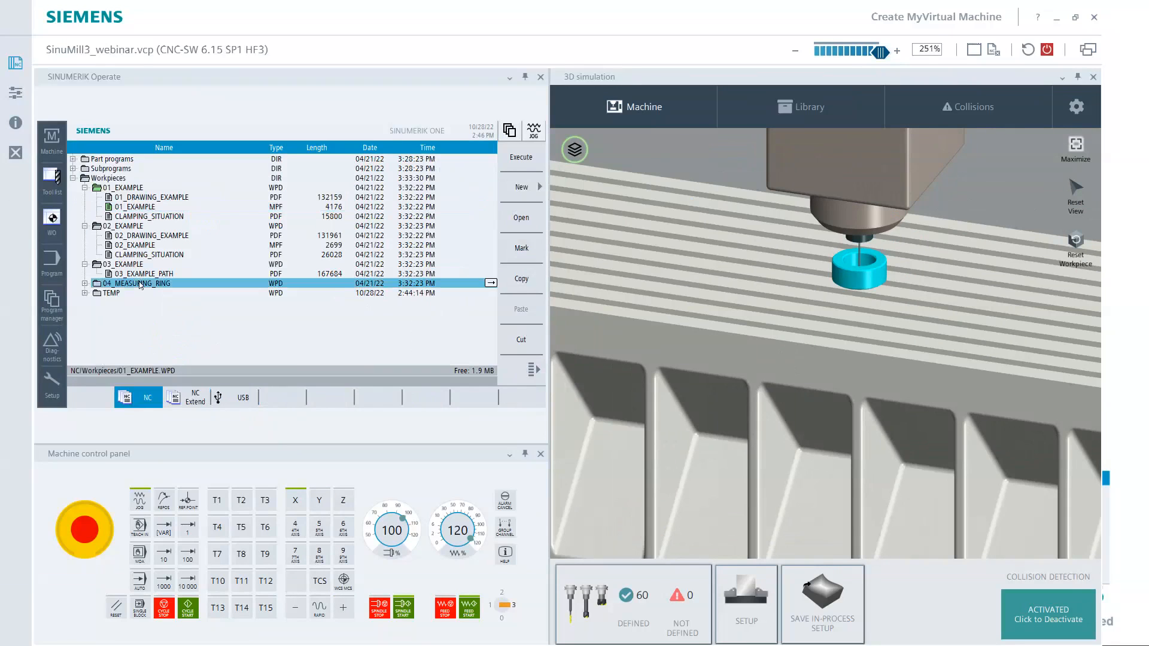
{"action": "double_click", "coordinate": [132, 295]}
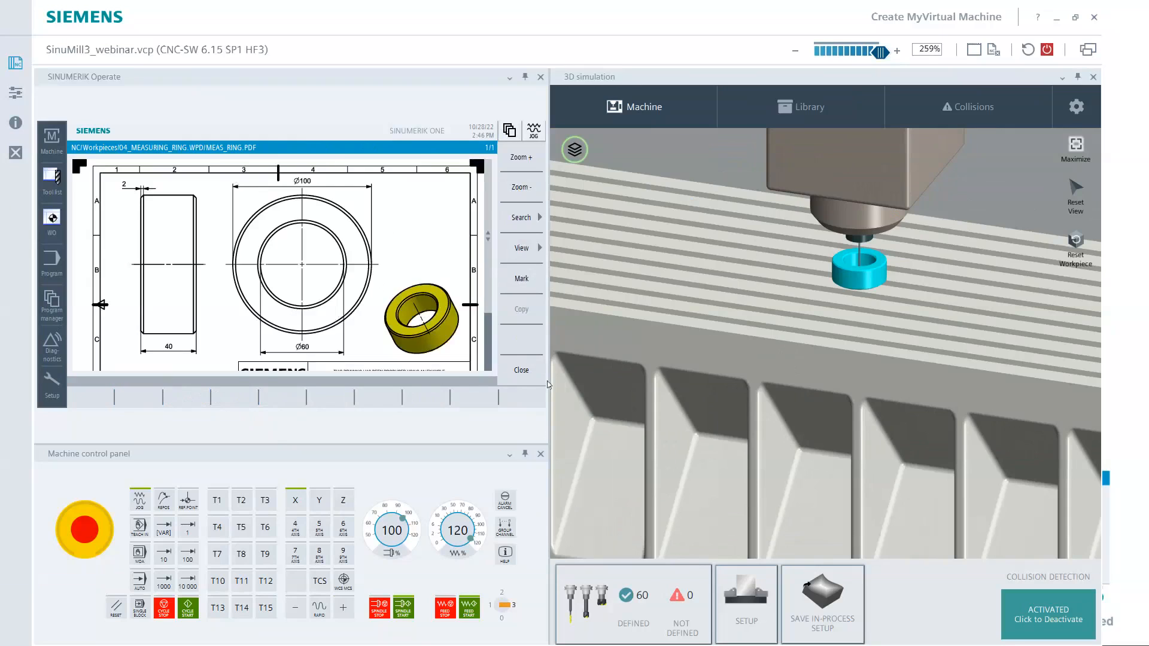
{"action": "left_click", "coordinate": [520, 370]}
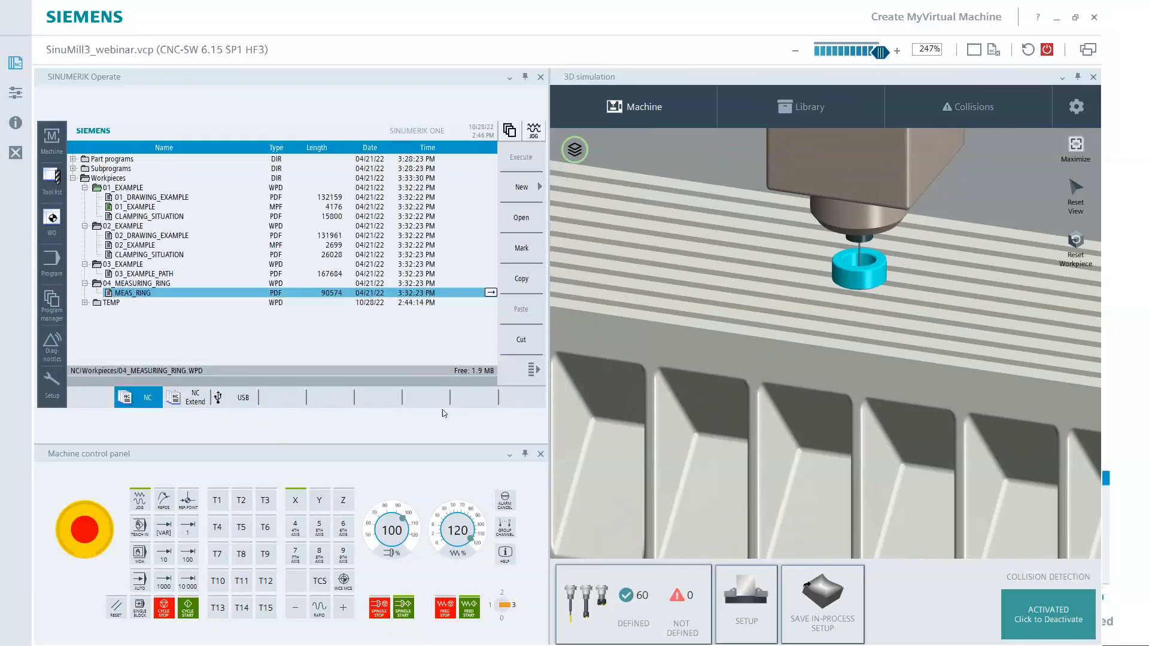
{"action": "left_click", "coordinate": [50, 149]}
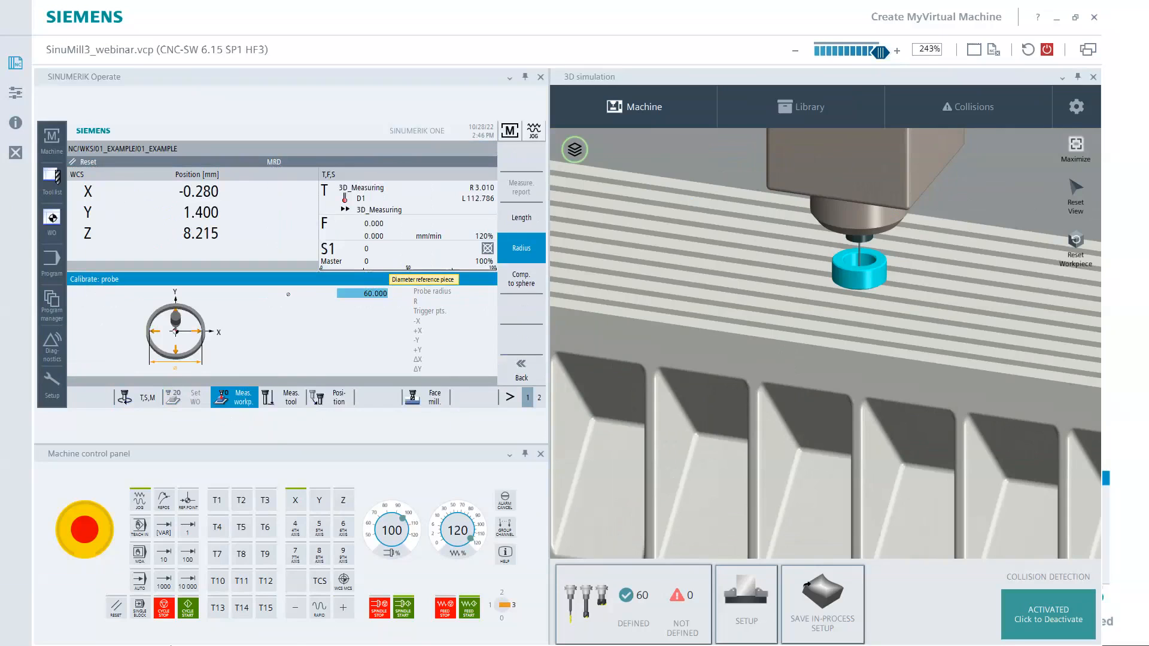
Run the probe radius calibration in the ring and raise the probe in Z to about 62 mm.
{"action": "left_click", "coordinate": [187, 608]}
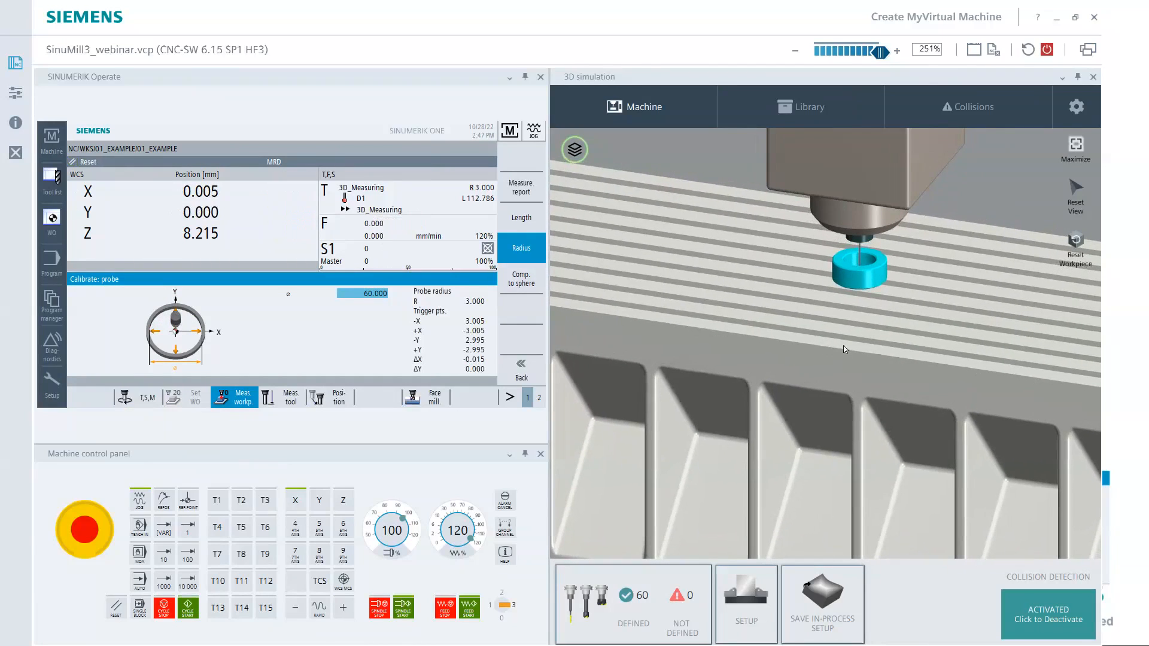
{"action": "left_click", "coordinate": [350, 508]}
{"action": "left_click", "coordinate": [343, 607]}
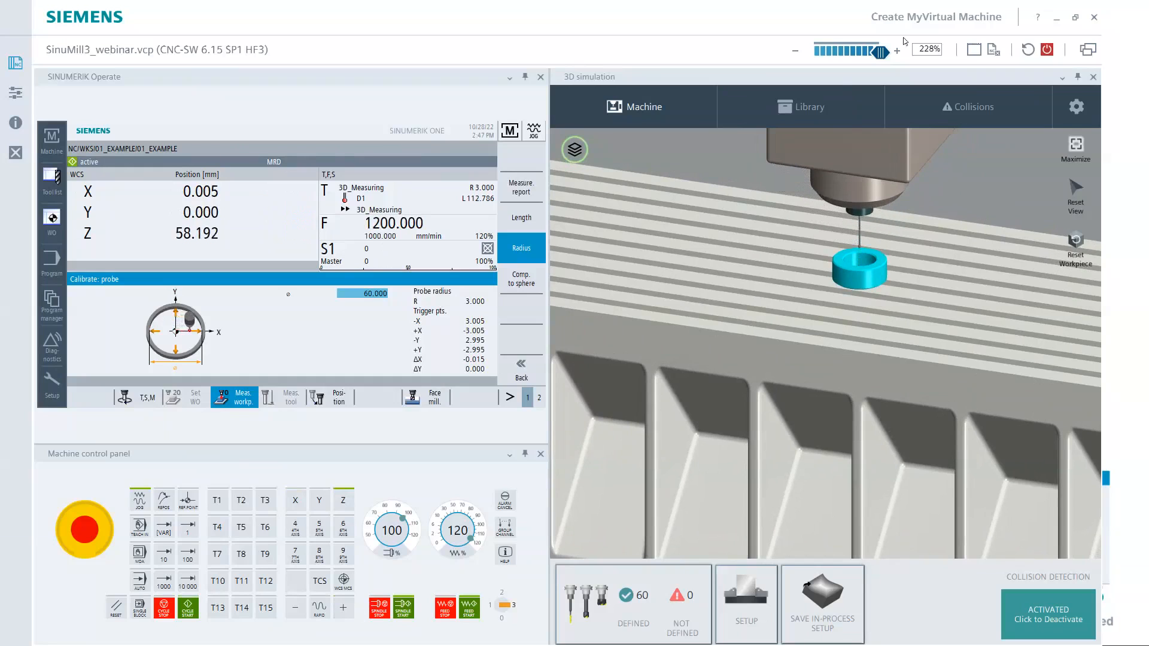
Inspect the meas_ring stock component and its coordinate origin in the library, and return to the machine view.
{"action": "left_click", "coordinate": [807, 109]}
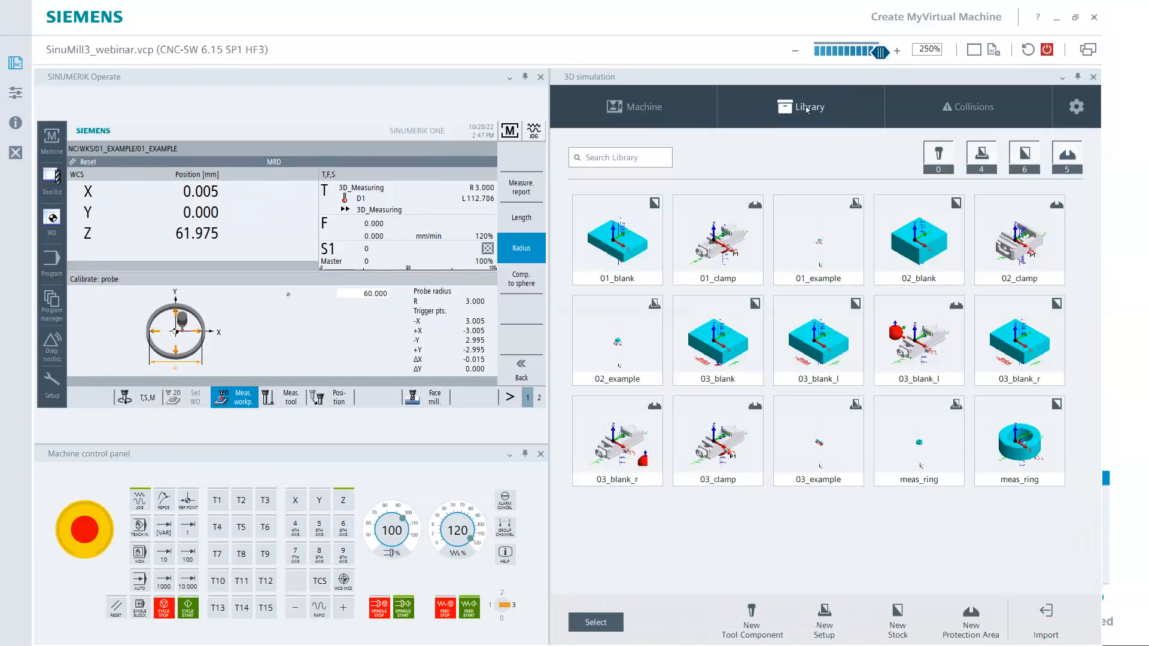
{"action": "double_click", "coordinate": [1022, 444]}
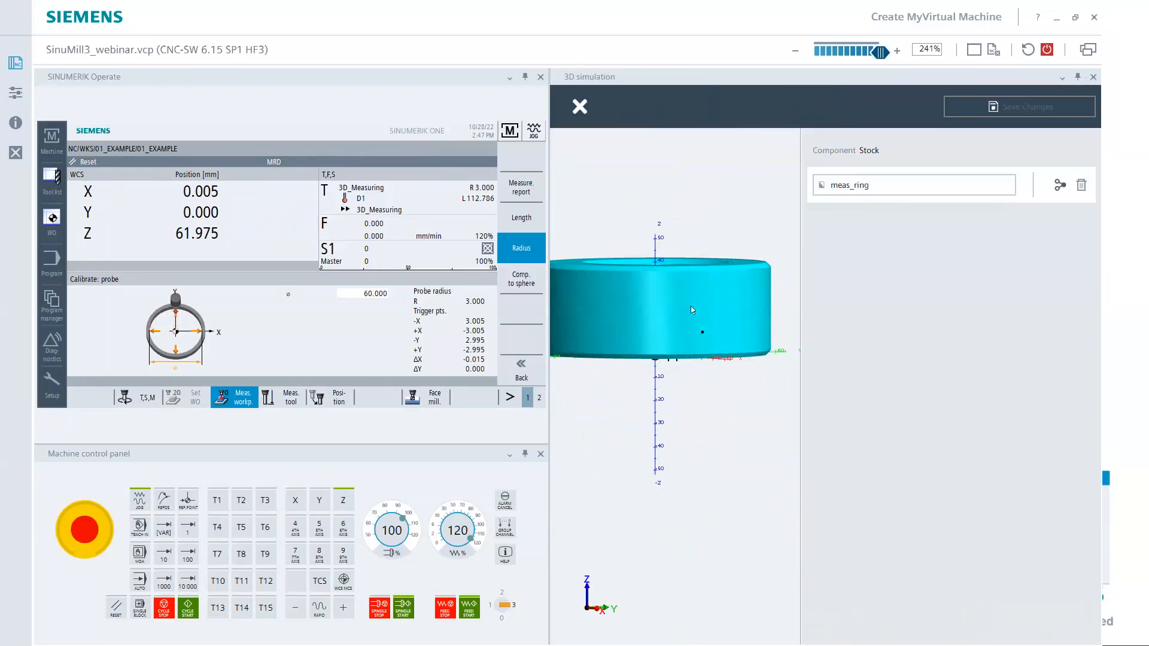
{"action": "left_click_drag", "start_coordinate": [681, 283], "coordinate": [743, 331]}
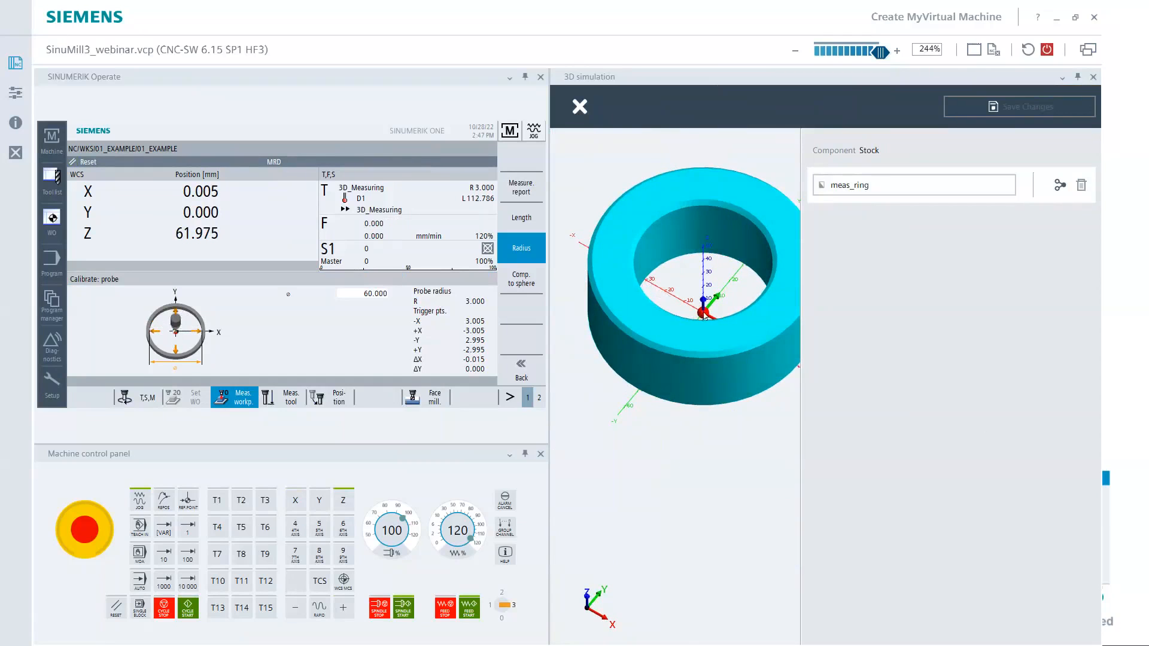
{"action": "mouse_move", "coordinate": [718, 301]}
{"action": "left_mouse_down"}
{"action": "mouse_move", "coordinate": [755, 317]}
{"action": "mouse_move", "coordinate": [722, 289]}
{"action": "left_mouse_up"}
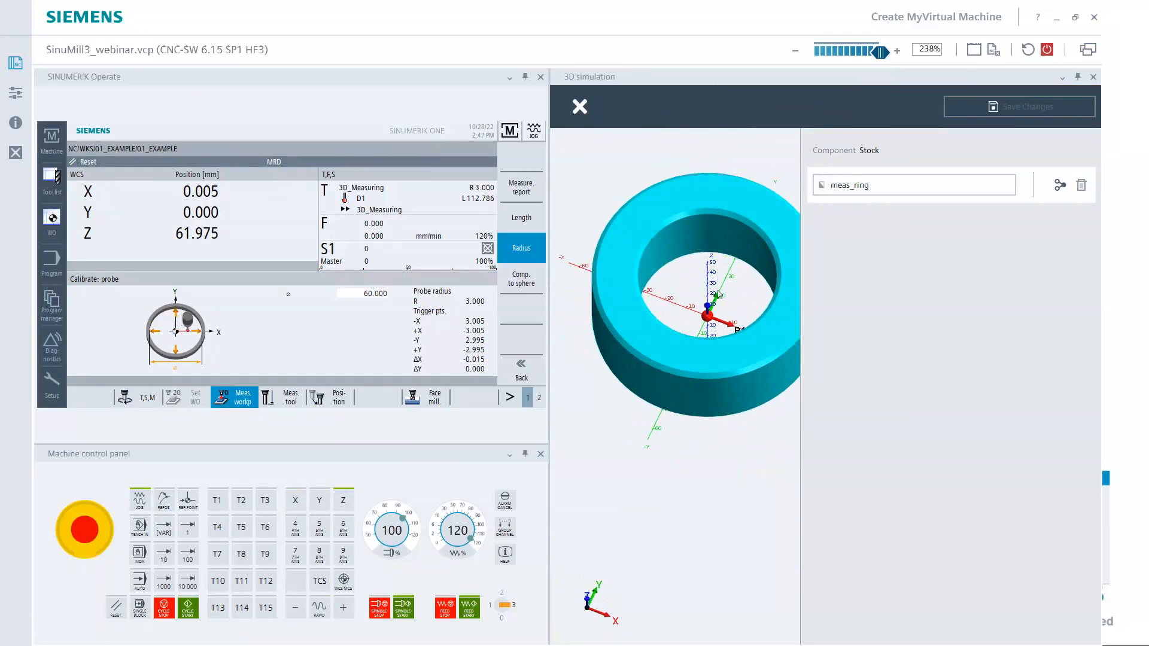
{"action": "left_click", "coordinate": [579, 106]}
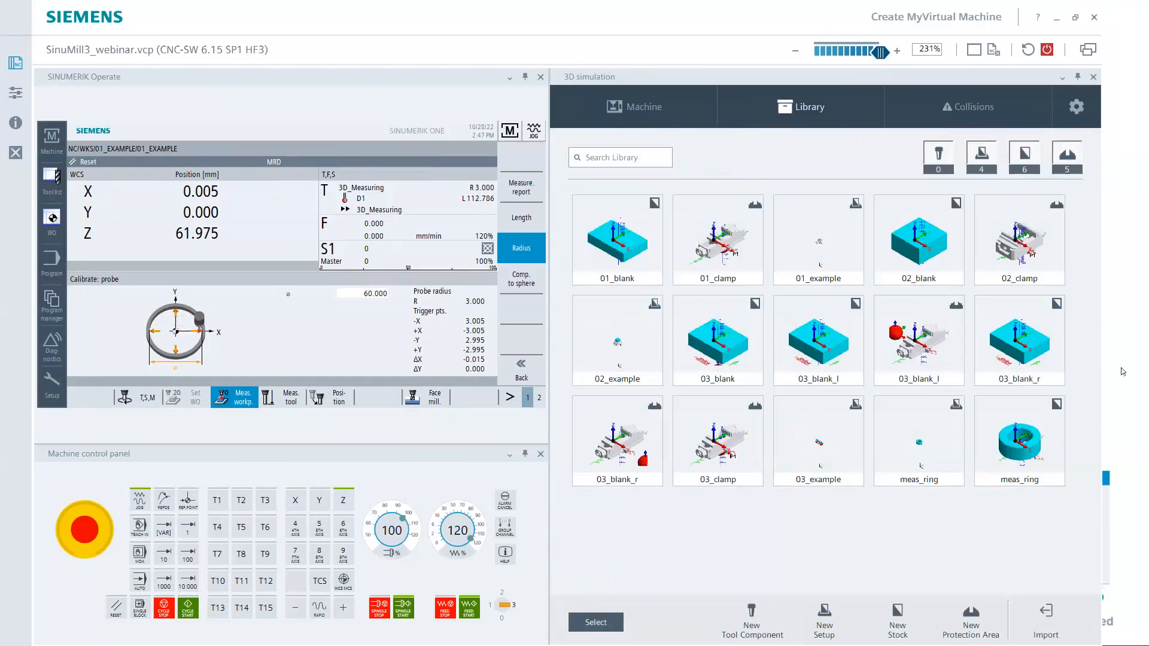
{"action": "left_click", "coordinate": [649, 111]}
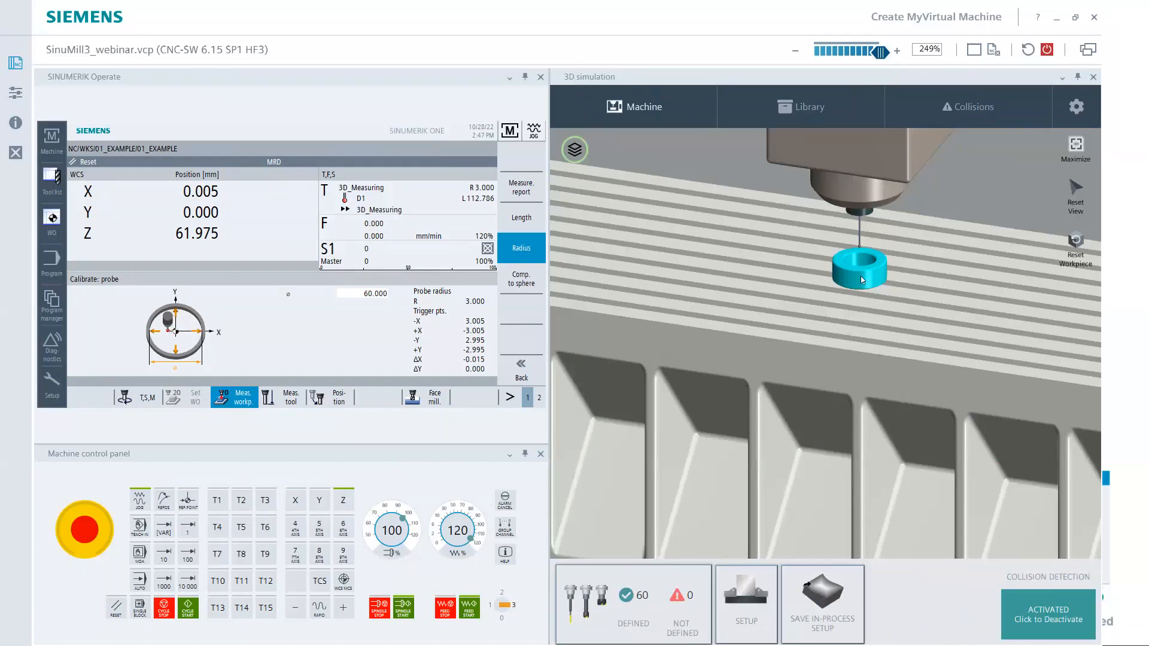
Raise the probe in Z at rapid traverse to about 427 mm, well clear of the ring.
{"action": "left_click", "coordinate": [343, 607]}
{"action": "left_click", "coordinate": [319, 607]}
{"action": "left_click", "coordinate": [343, 608]}
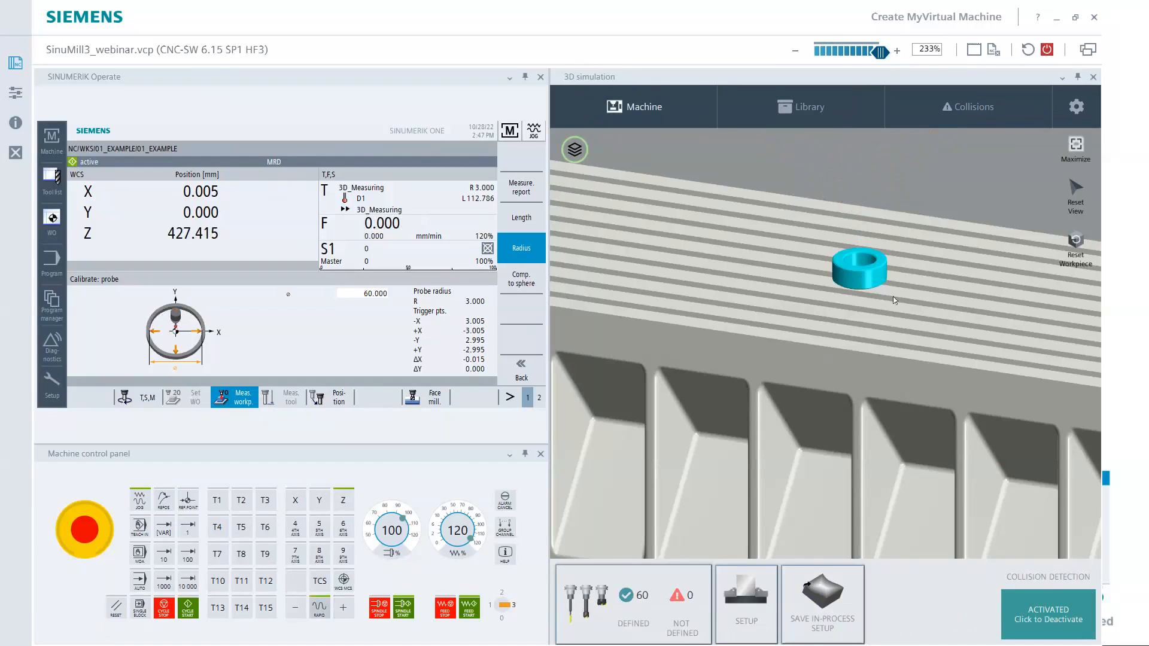
{"action": "scroll", "coordinate": [881, 301], "scroll_direction": "down", "scroll_amount": 3}
{"action": "middle_click_drag", "start_coordinate": [880, 302], "coordinate": [790, 381]}
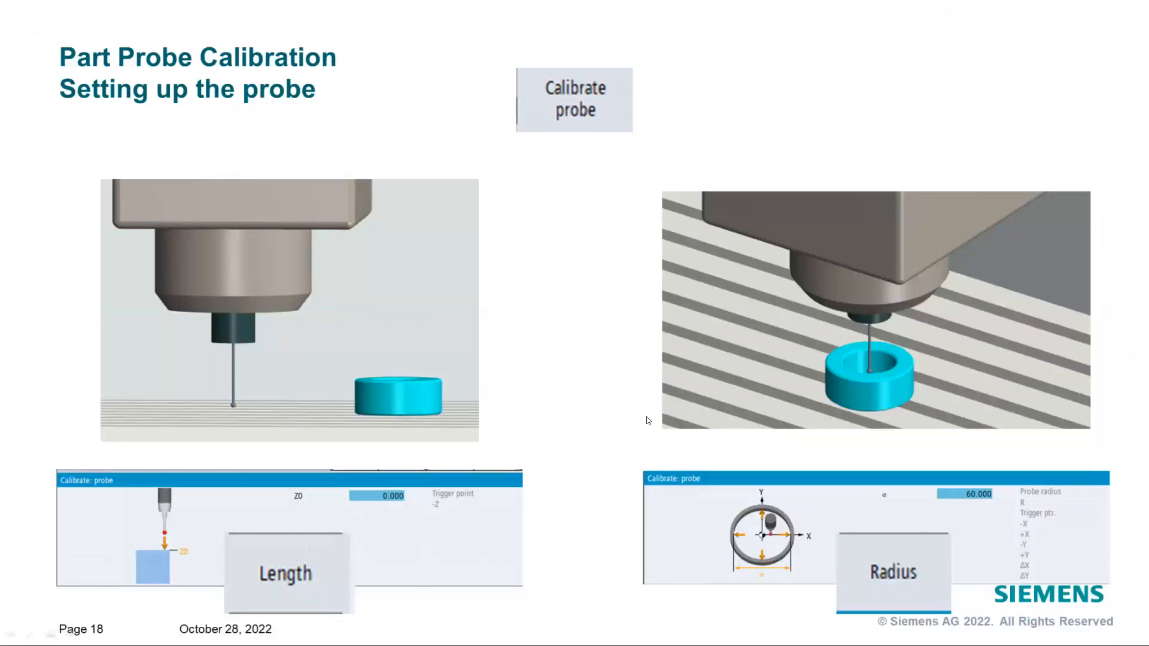
{"action": "left_click", "coordinate": [634, 412]}
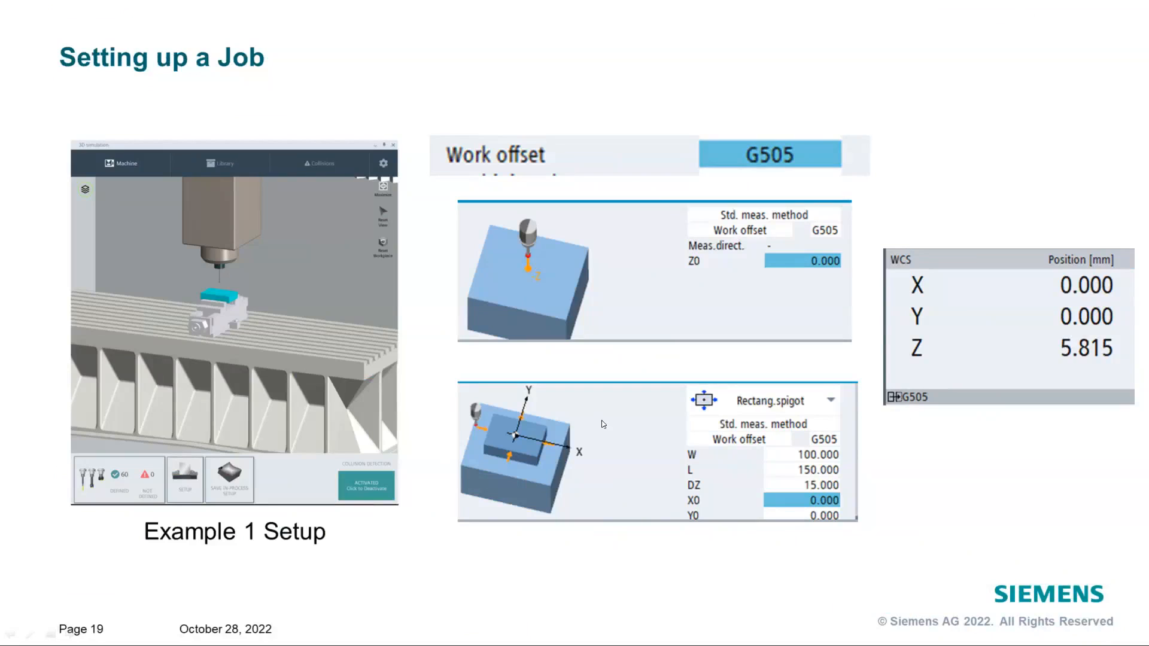
{"action": "left_click", "coordinate": [587, 558]}
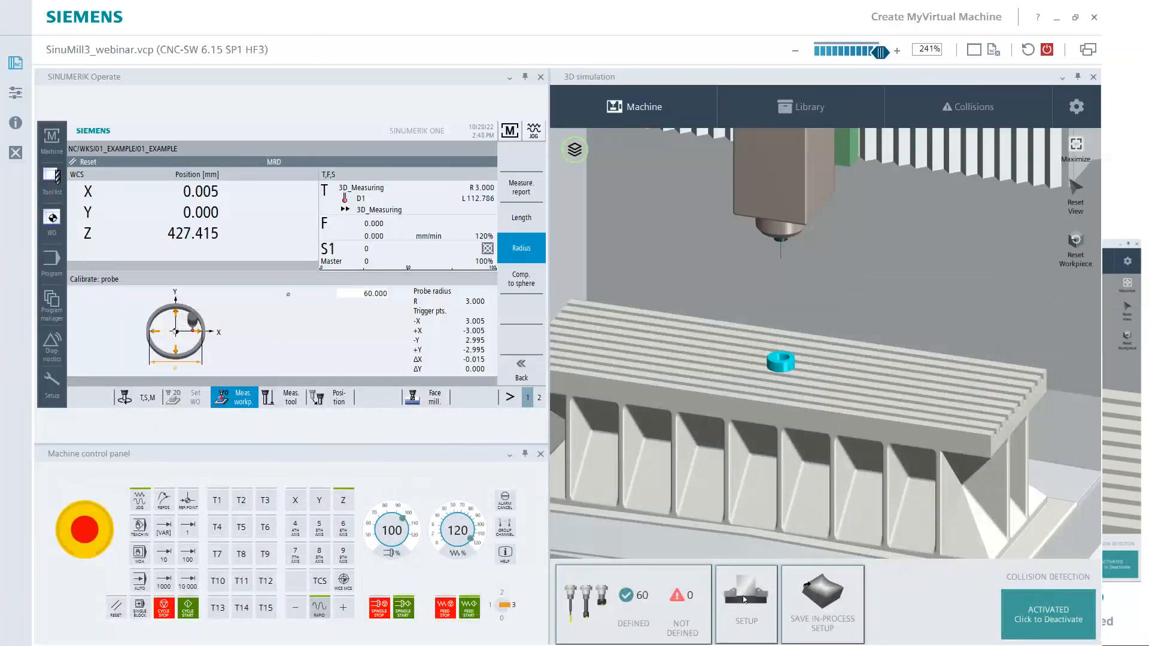
Replace the meas_ring setup on the machine table with the 01_example setup from the library.
{"action": "left_click", "coordinate": [748, 598]}
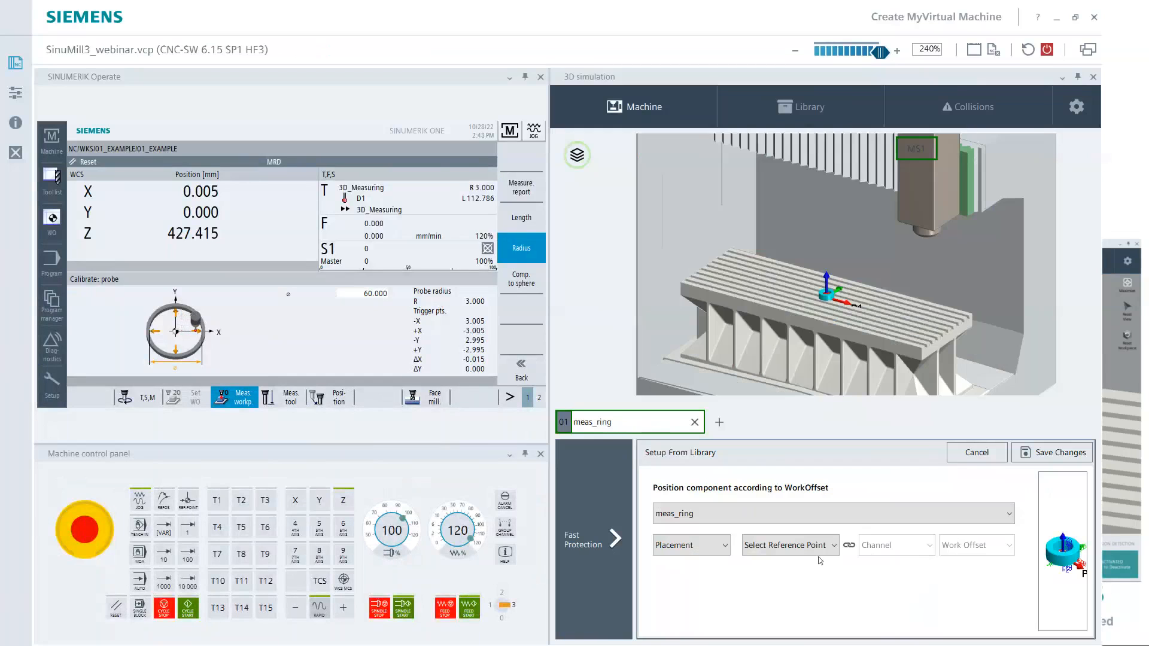
{"action": "left_click", "coordinate": [695, 423]}
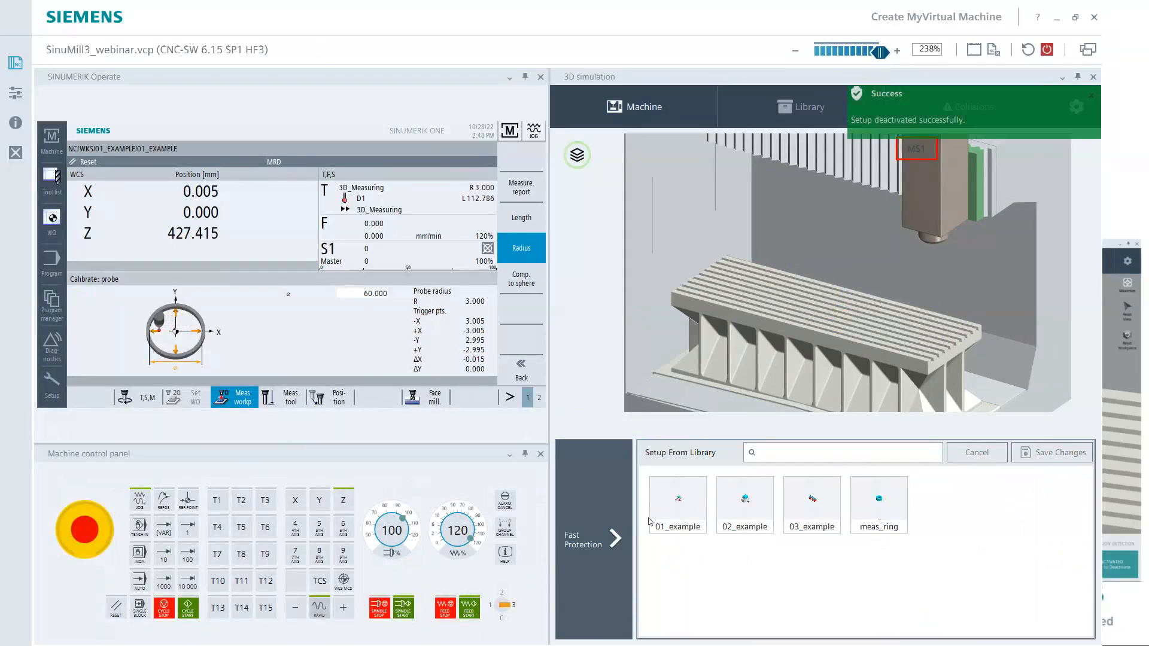
{"action": "left_click", "coordinate": [690, 506]}
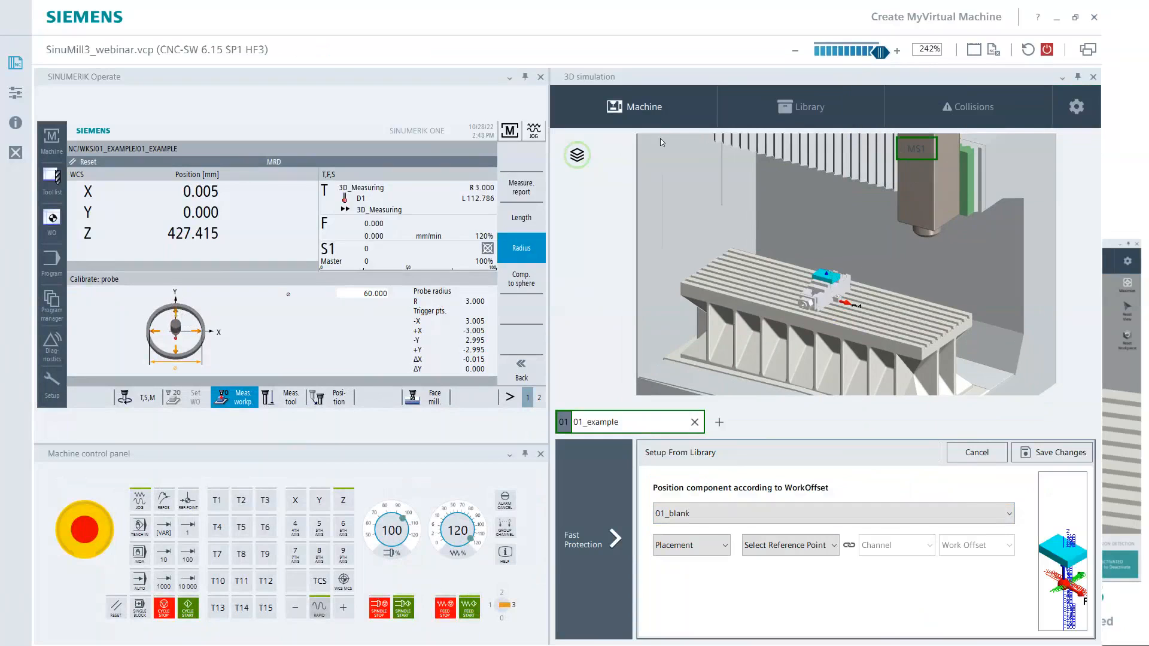
{"action": "left_click", "coordinate": [654, 114]}
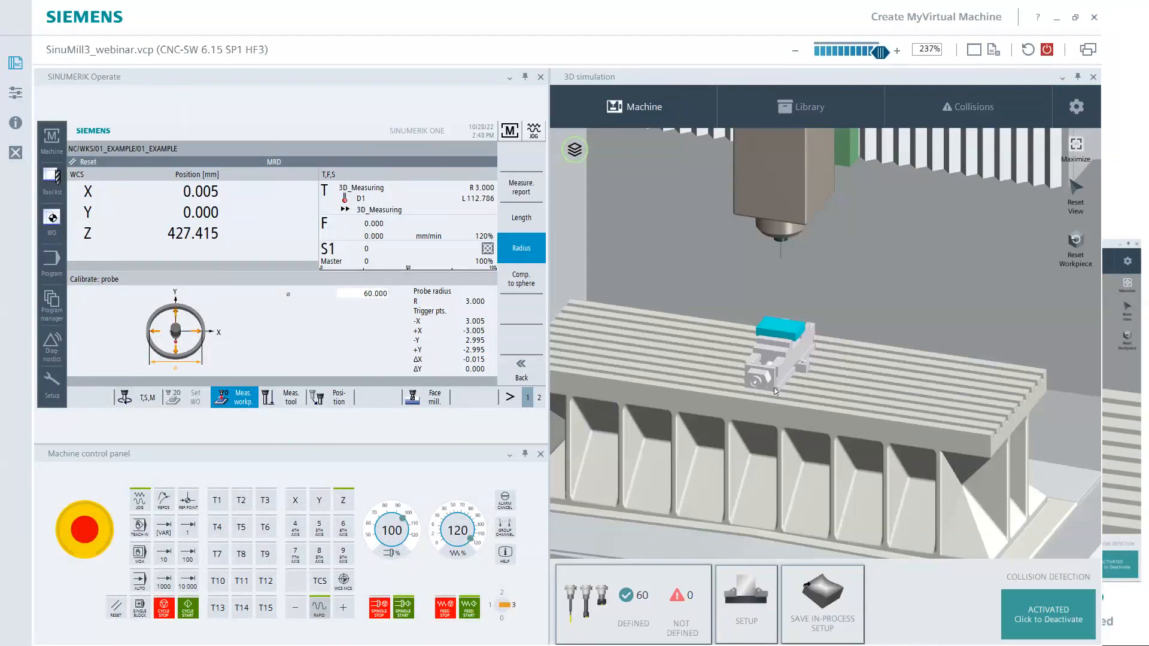
Set the work offset to G505 in the T,S,M function and activate it.
{"action": "left_click", "coordinate": [142, 398]}
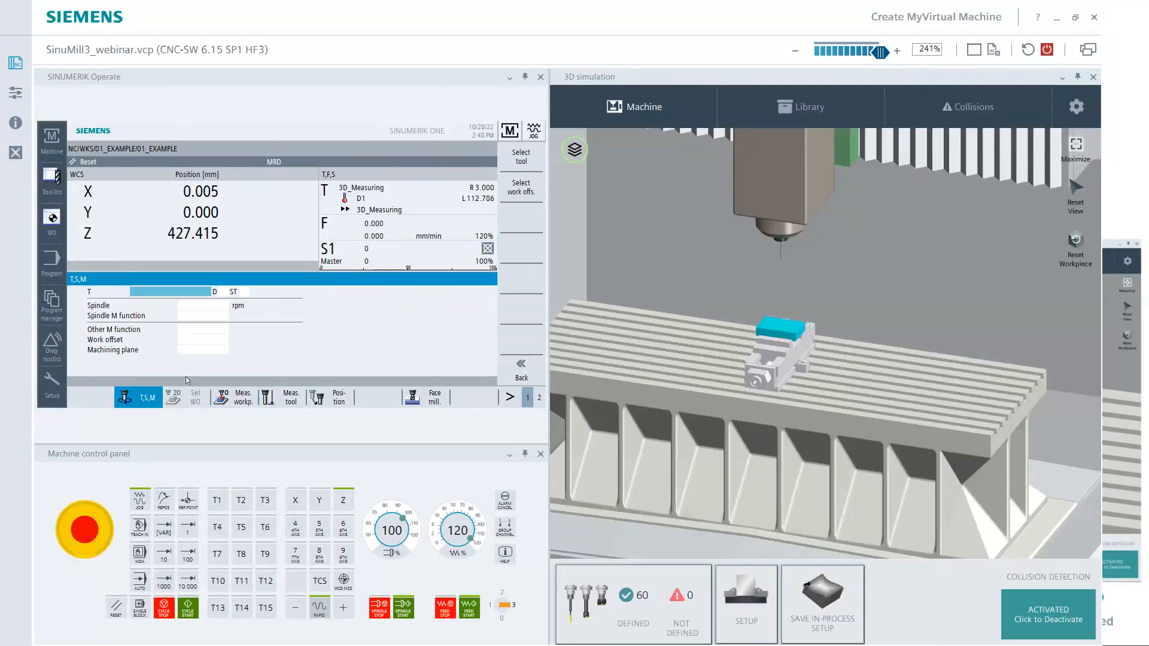
{"action": "left_click", "coordinate": [205, 339]}
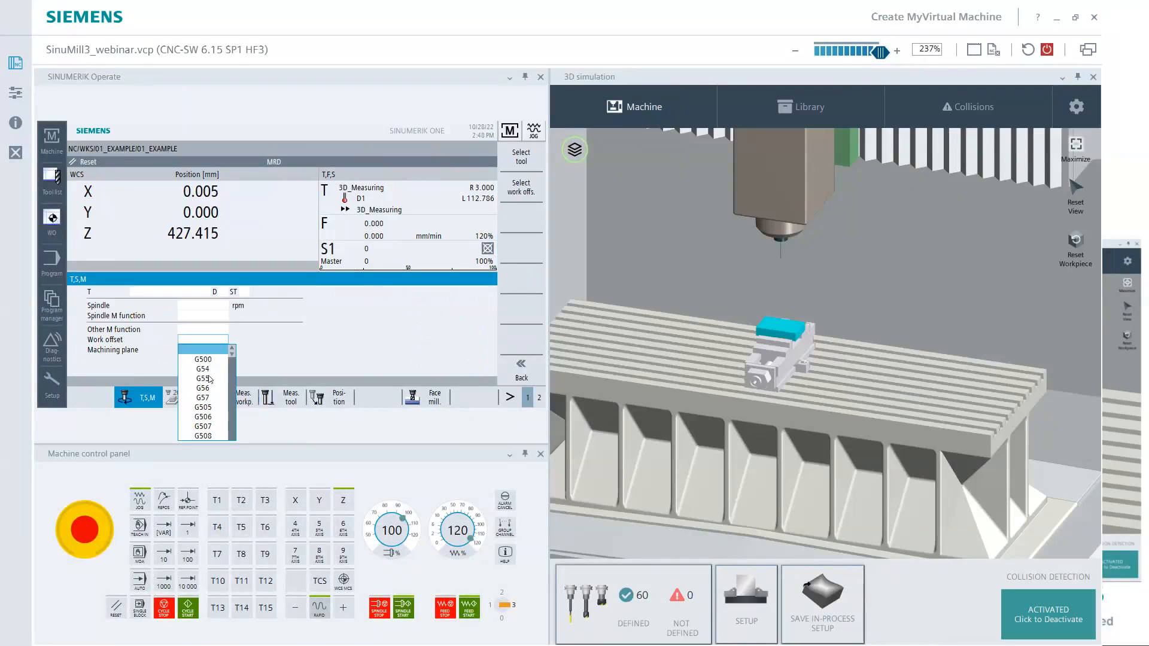
{"action": "left_click", "coordinate": [204, 407]}
{"action": "left_click", "coordinate": [187, 618]}
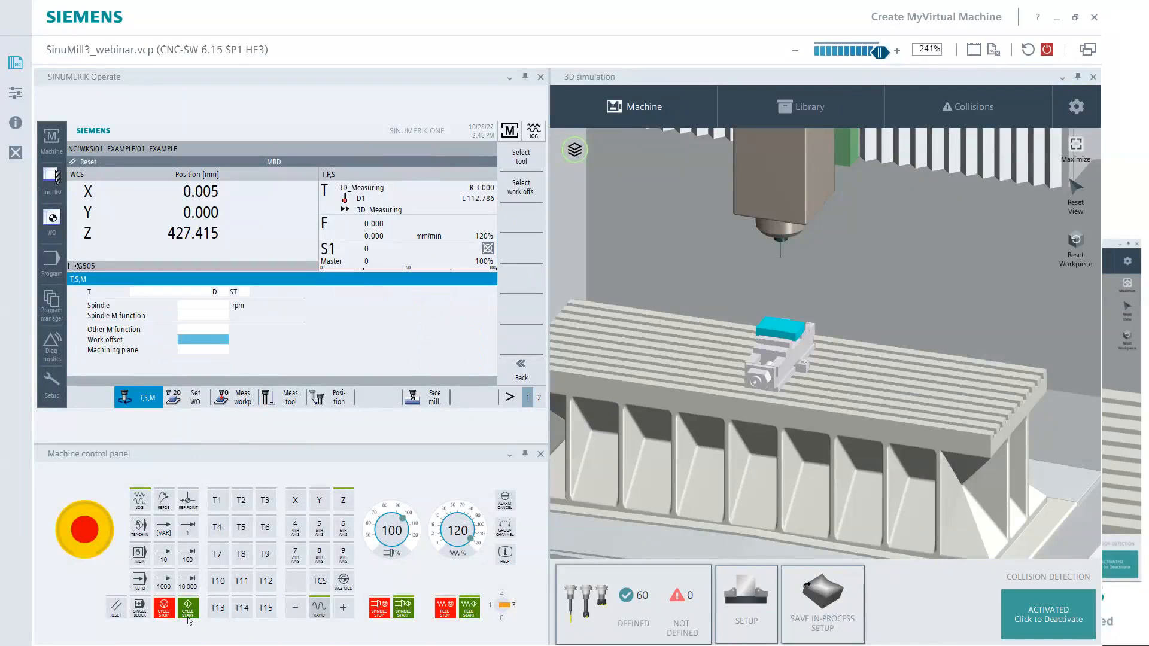
Lower the probe in Z towards the clamped block and back it off to about 173 mm, just above the surface.
{"action": "left_click", "coordinate": [305, 609]}
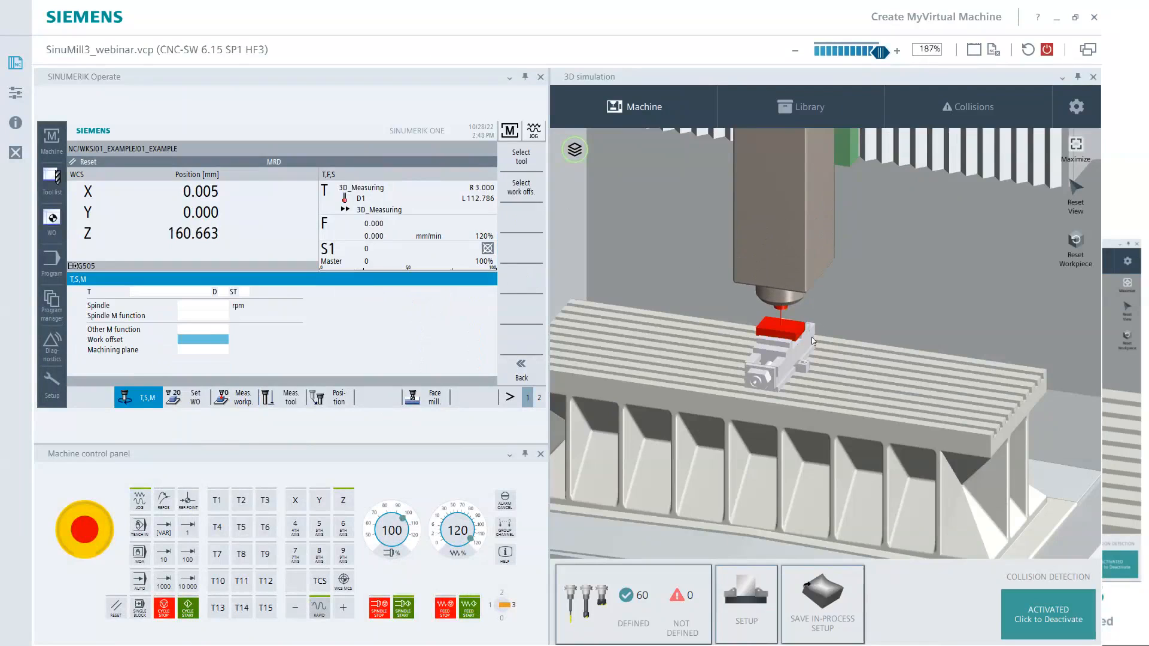
{"action": "scroll", "coordinate": [788, 346], "scroll_direction": "up", "scroll_amount": 5}
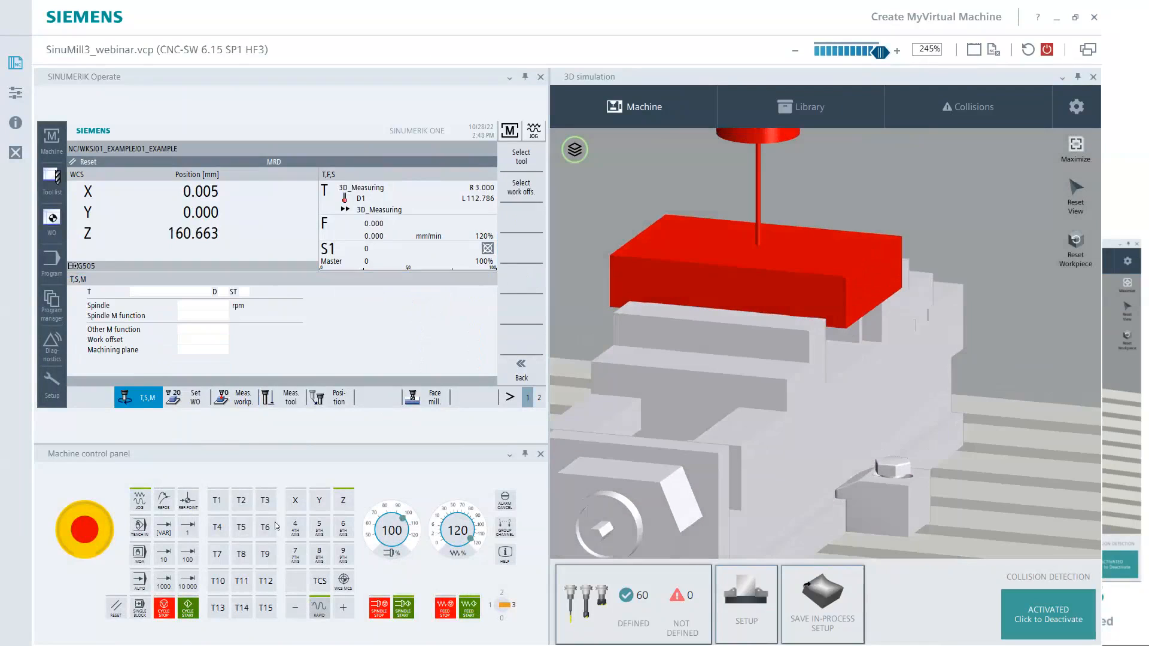
{"action": "left_click", "coordinate": [348, 610]}
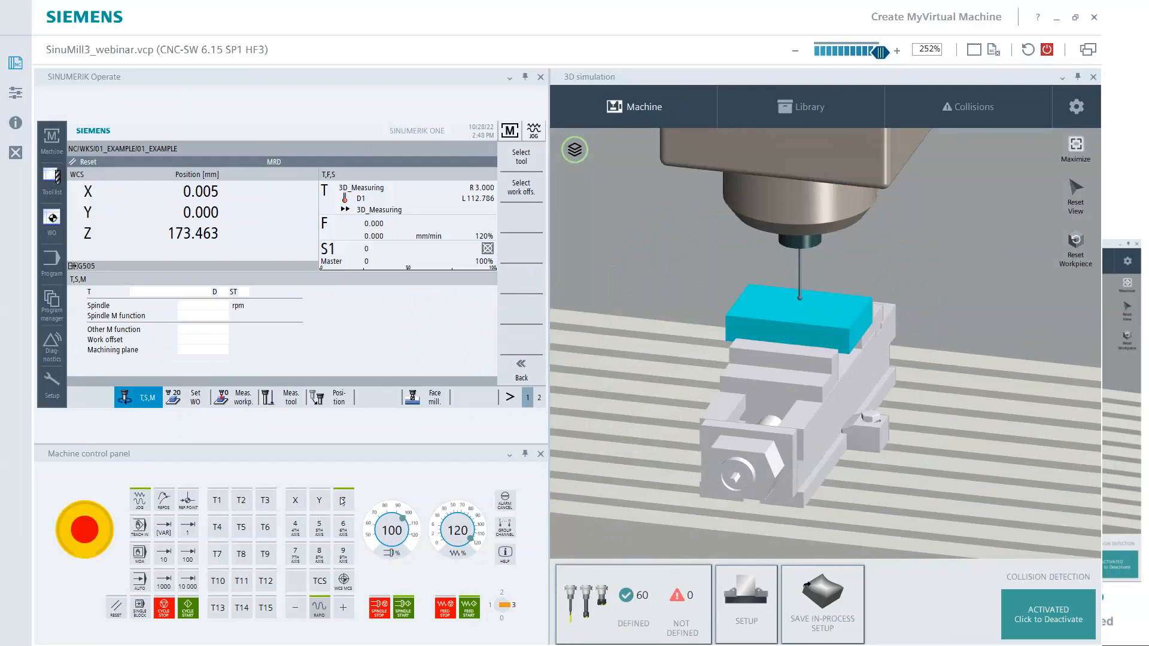
Measure the block's top edge in Z into work offset G505 with Z0 set to 0.
{"action": "left_click", "coordinate": [229, 399]}
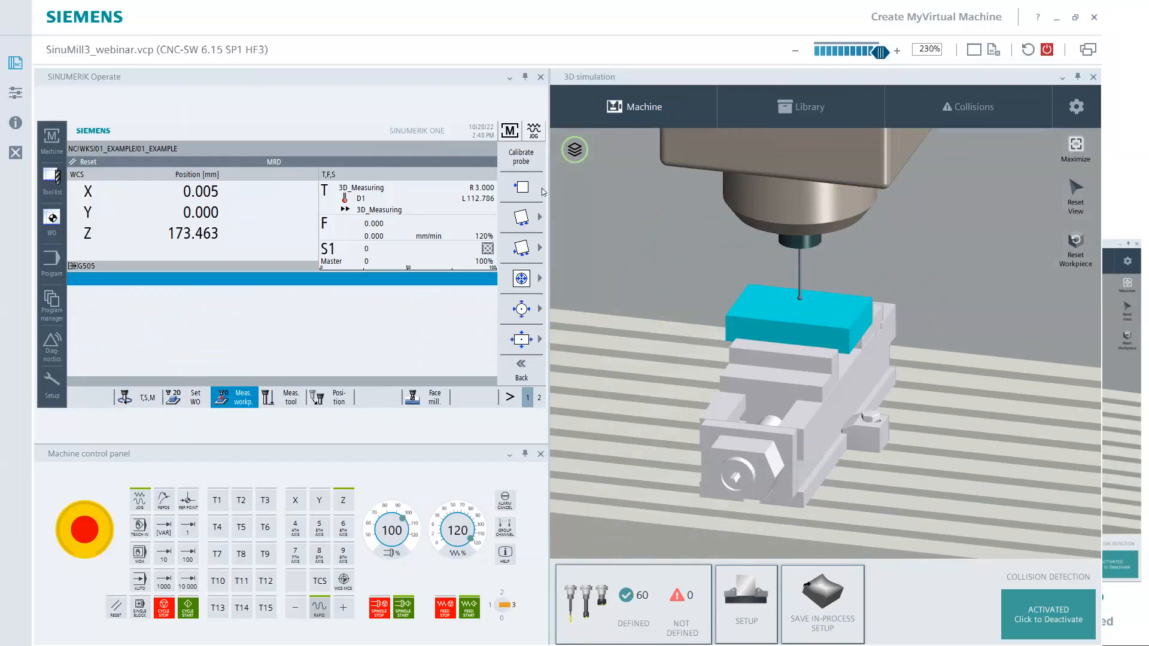
{"action": "left_click", "coordinate": [525, 203]}
{"action": "left_click", "coordinate": [523, 277]}
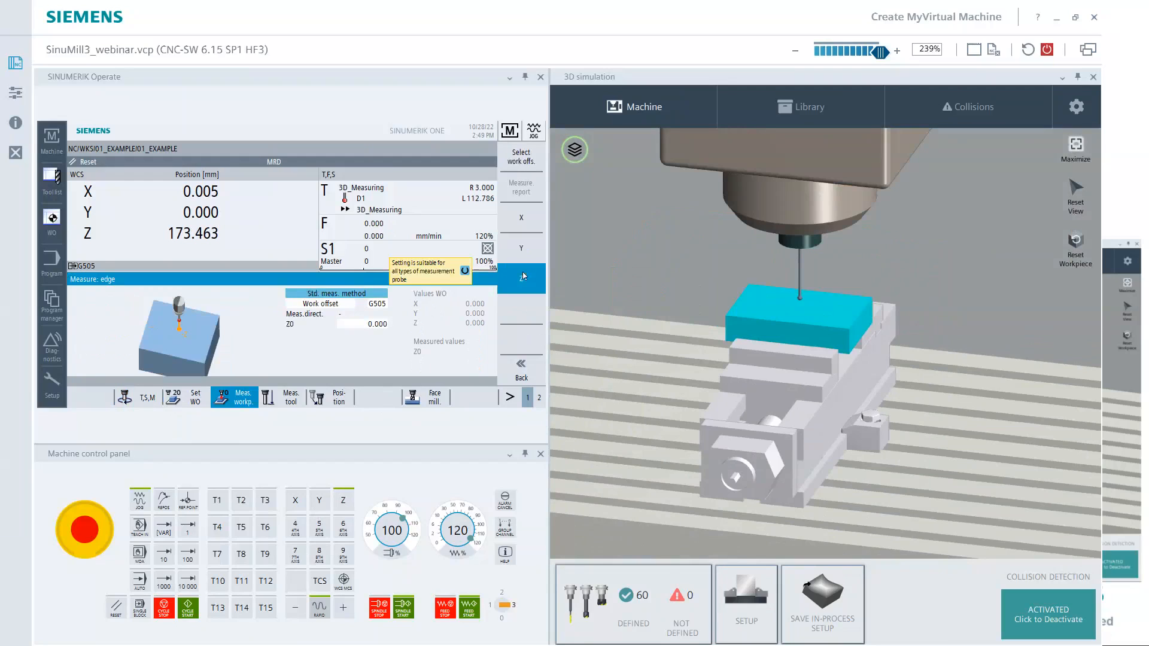
{"action": "left_click", "coordinate": [359, 322]}
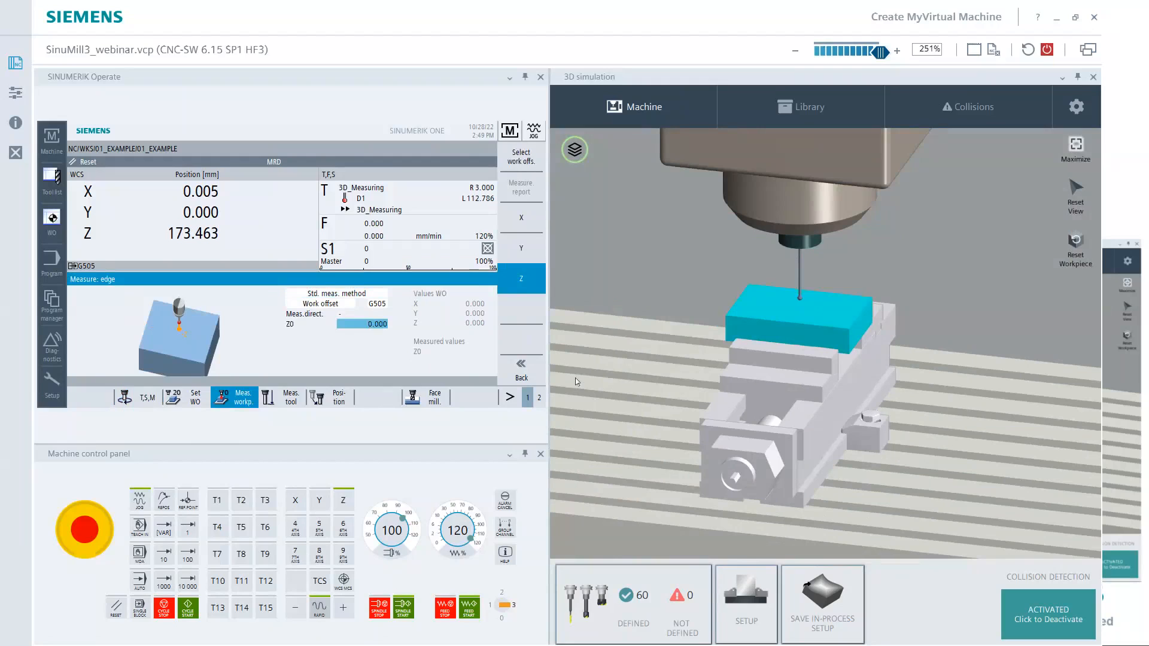
{"action": "left_click", "coordinate": [197, 611]}
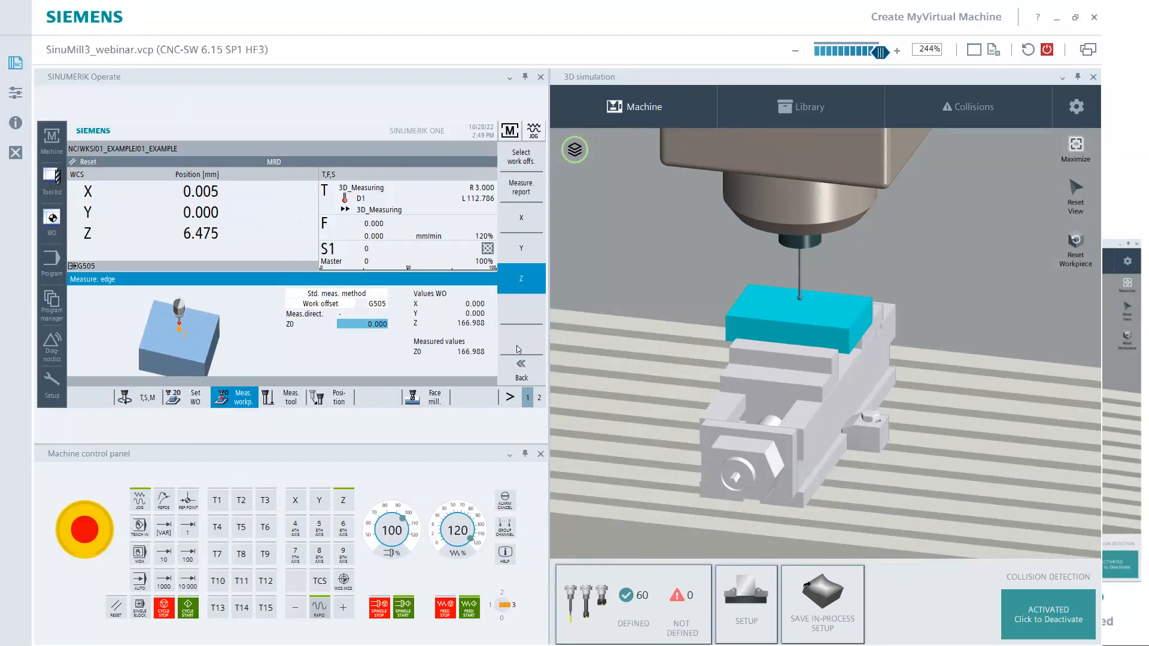
Set up a rectangular spigot measurement of the block with width W 100 and length L 150.
{"action": "left_click", "coordinate": [523, 375]}
{"action": "left_click", "coordinate": [526, 340]}
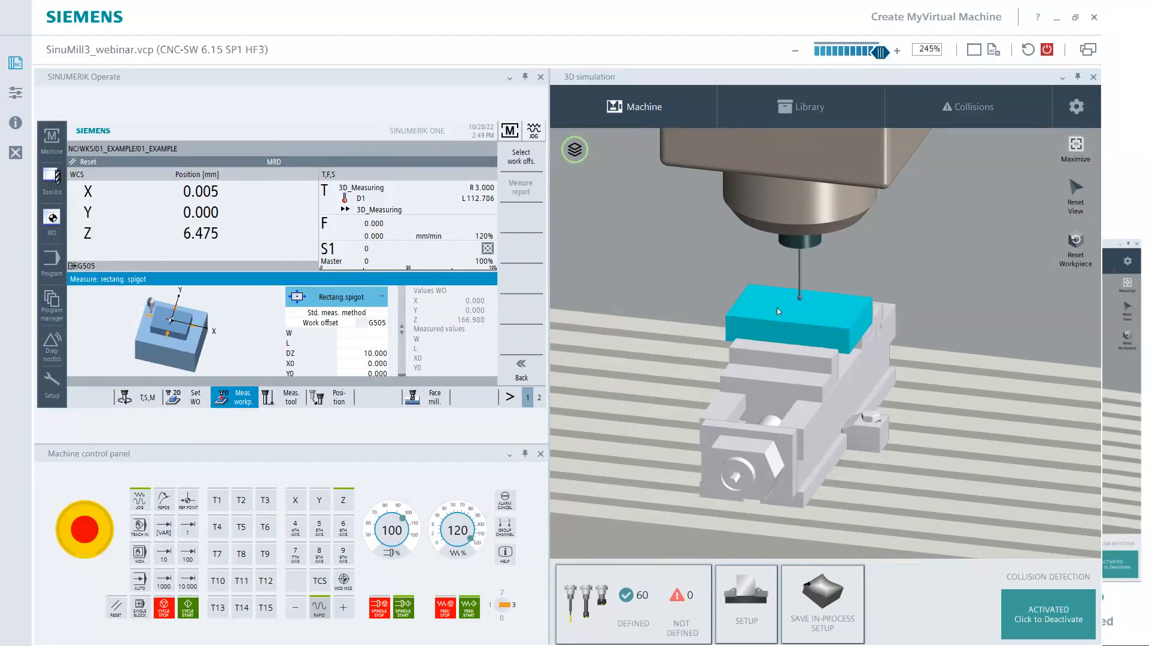
{"action": "left_click", "coordinate": [372, 336]}
{"action": "type", "text": "100"}
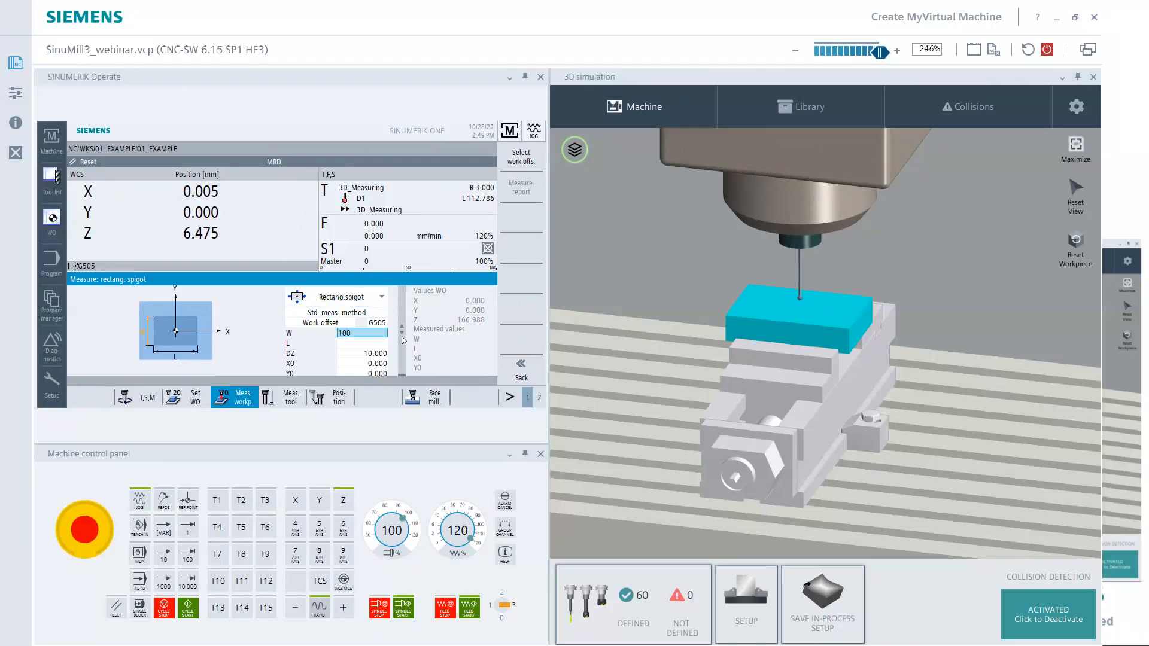
{"action": "key", "text": "Return"}
{"action": "type", "text": "150"}
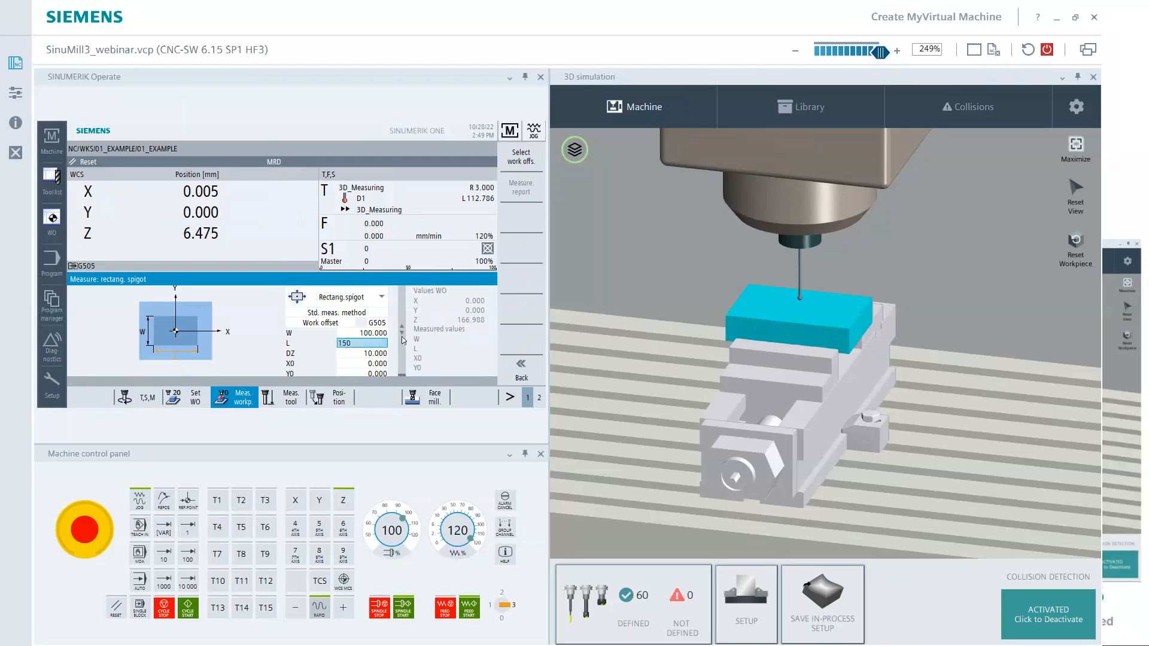
{"action": "key", "text": "Return"}
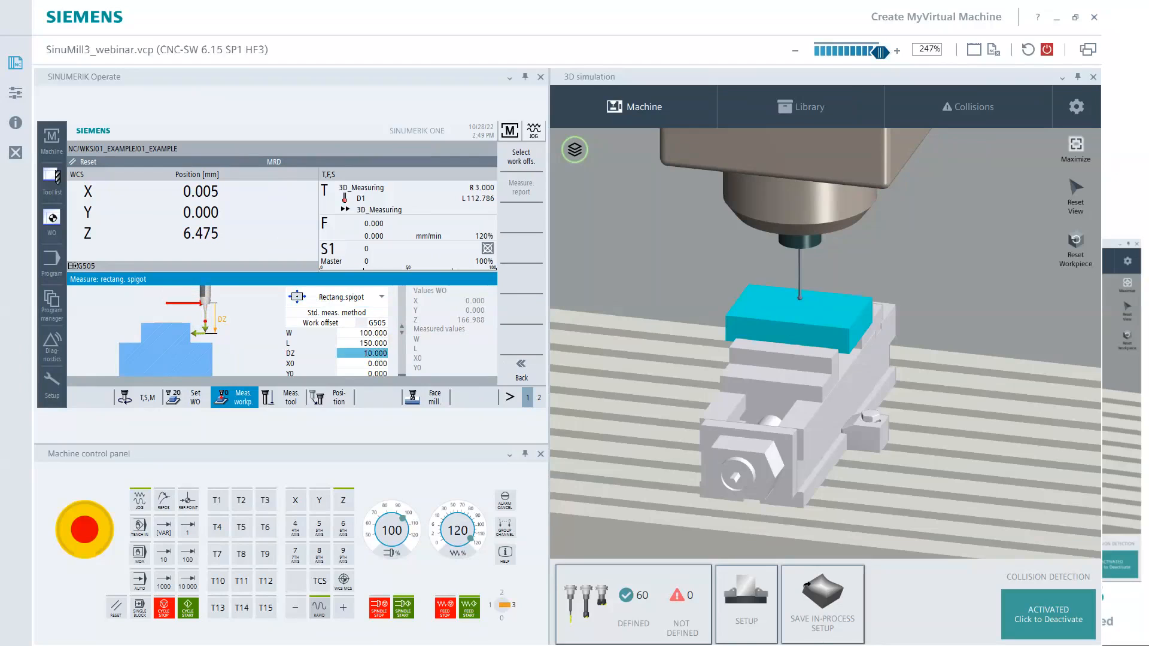
Set the spigot measurement's infeed DZ to 15 and run the measuring cycle around the block.
{"action": "mouse_move", "coordinate": [850, 306]}
{"action": "middle_mouse_down"}
{"action": "mouse_move", "coordinate": [858, 281]}
{"action": "mouse_move", "coordinate": [852, 305]}
{"action": "middle_mouse_up"}
{"action": "left_click", "coordinate": [387, 352]}
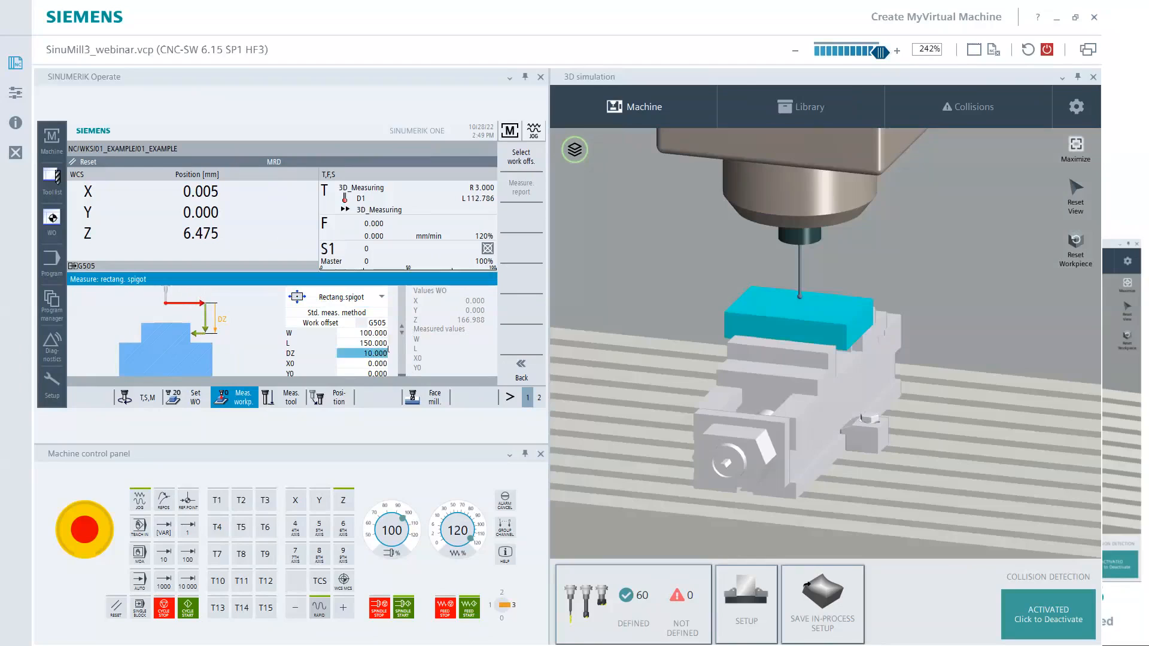
{"action": "type", "text": "15"}
{"action": "key", "text": "Return"}
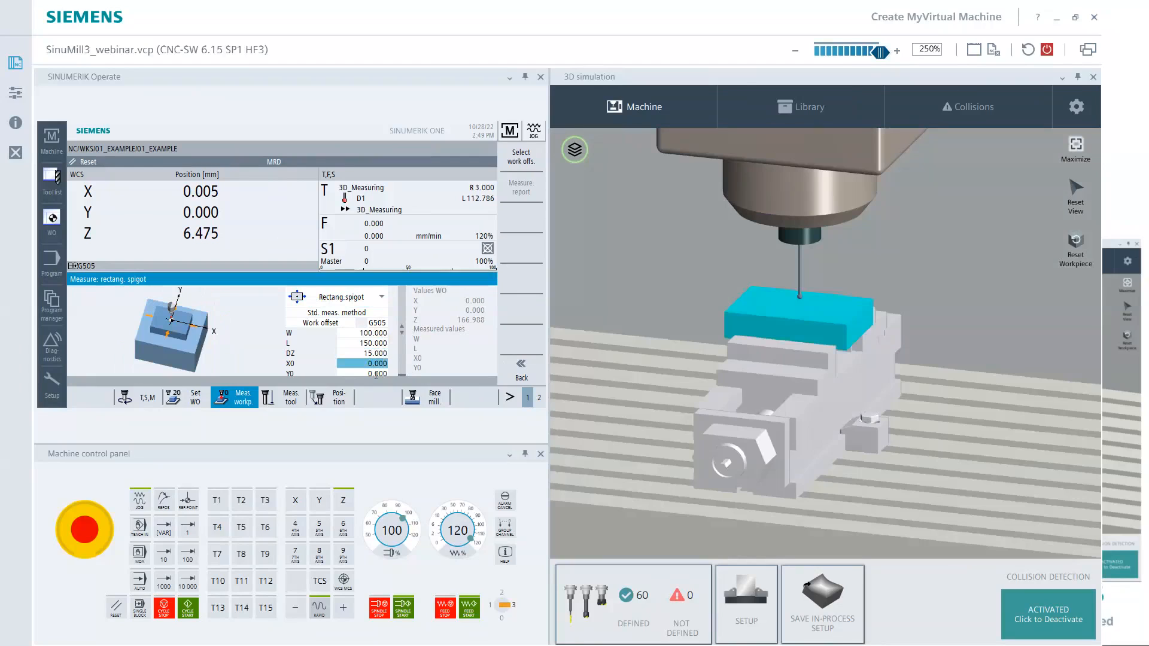
{"action": "left_click", "coordinate": [188, 605]}
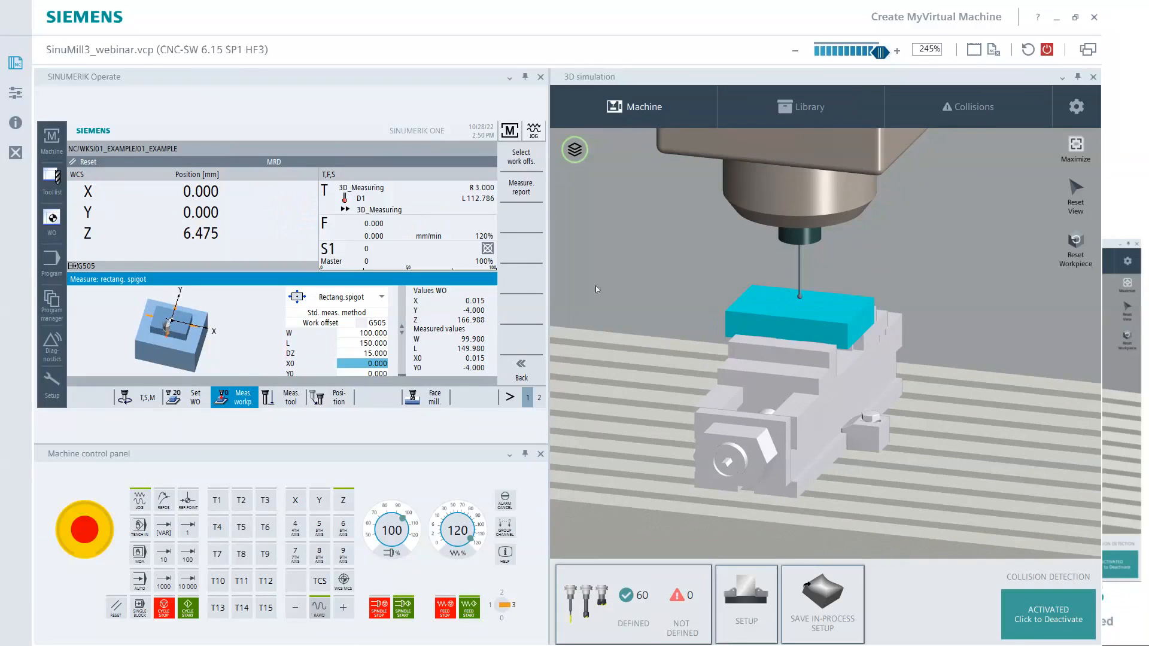
Raise the probe in Z at rapid traverse to about 188 mm above the block.
{"action": "scroll", "coordinate": [848, 308], "scroll_direction": "up", "scroll_amount": 2}
{"action": "scroll", "coordinate": [839, 312], "scroll_direction": "down", "scroll_amount": 6}
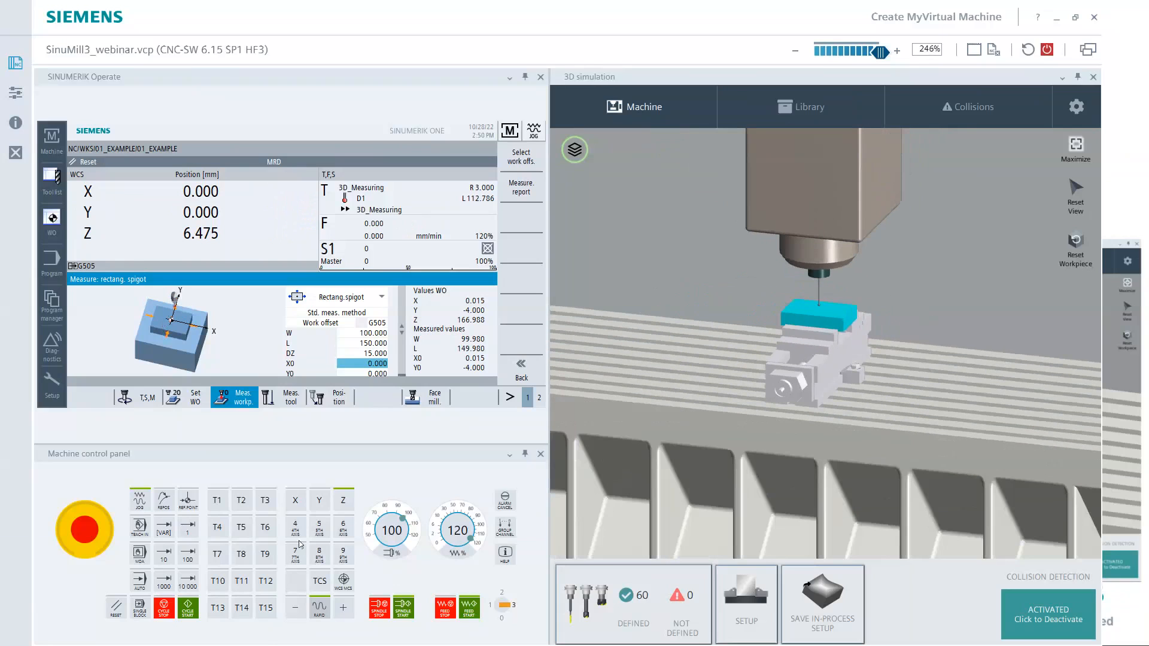
{"action": "left_click", "coordinate": [344, 607]}
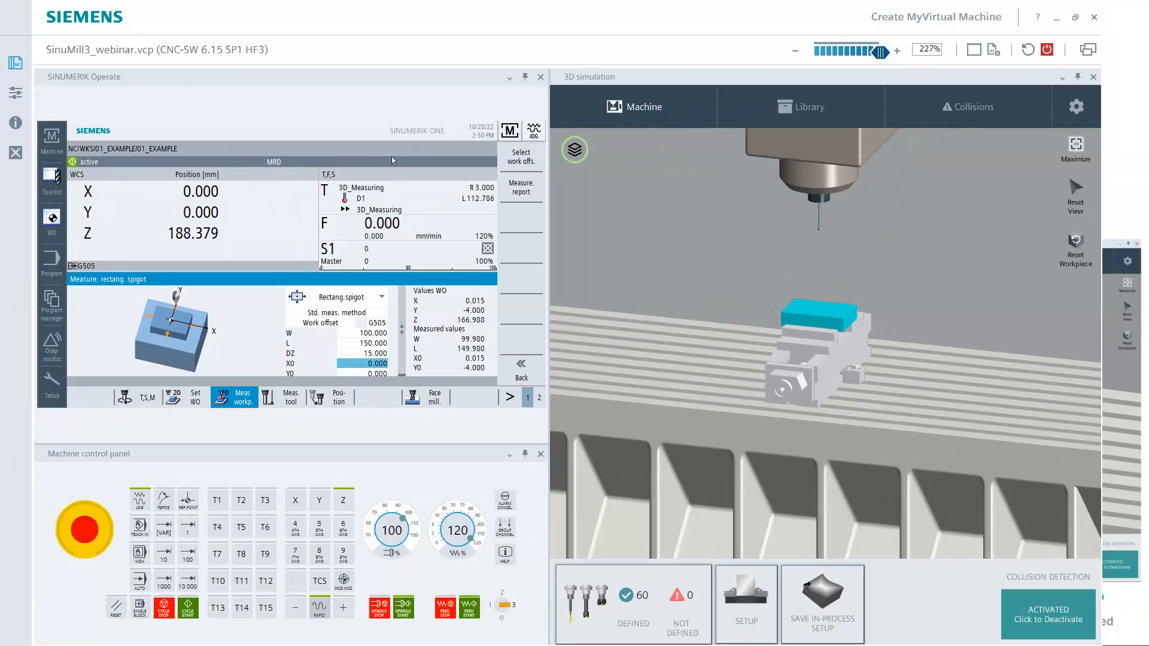
Create a new ShopMill program named test1 in the Part programs directory.
{"action": "left_click", "coordinate": [53, 304]}
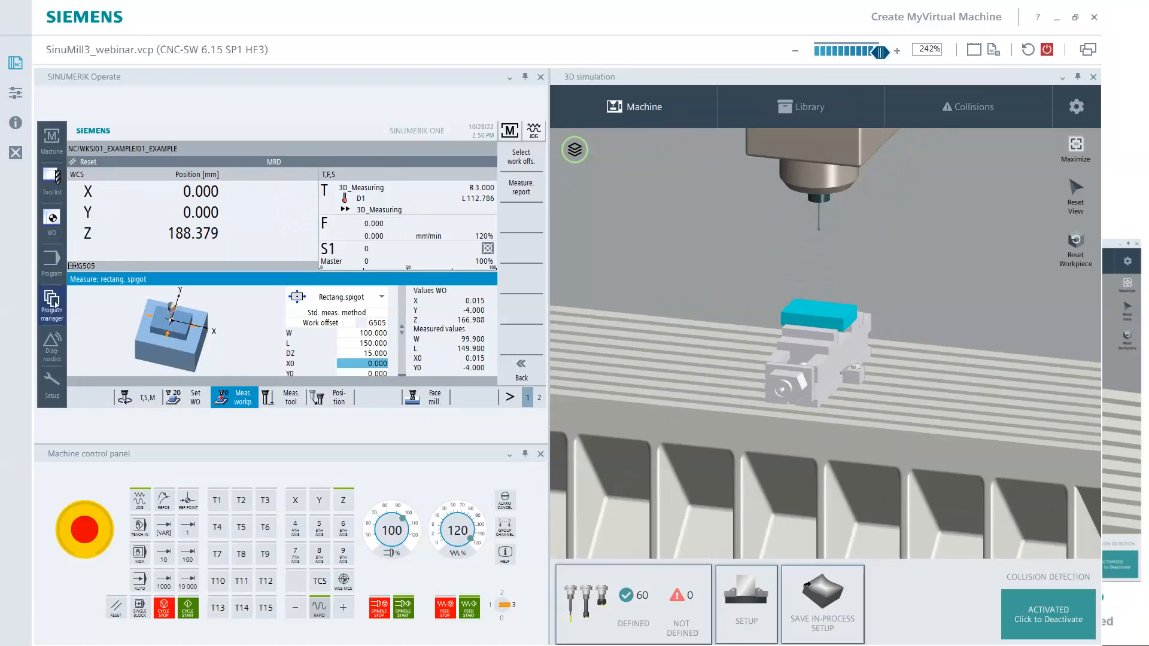
{"action": "left_click", "coordinate": [122, 159]}
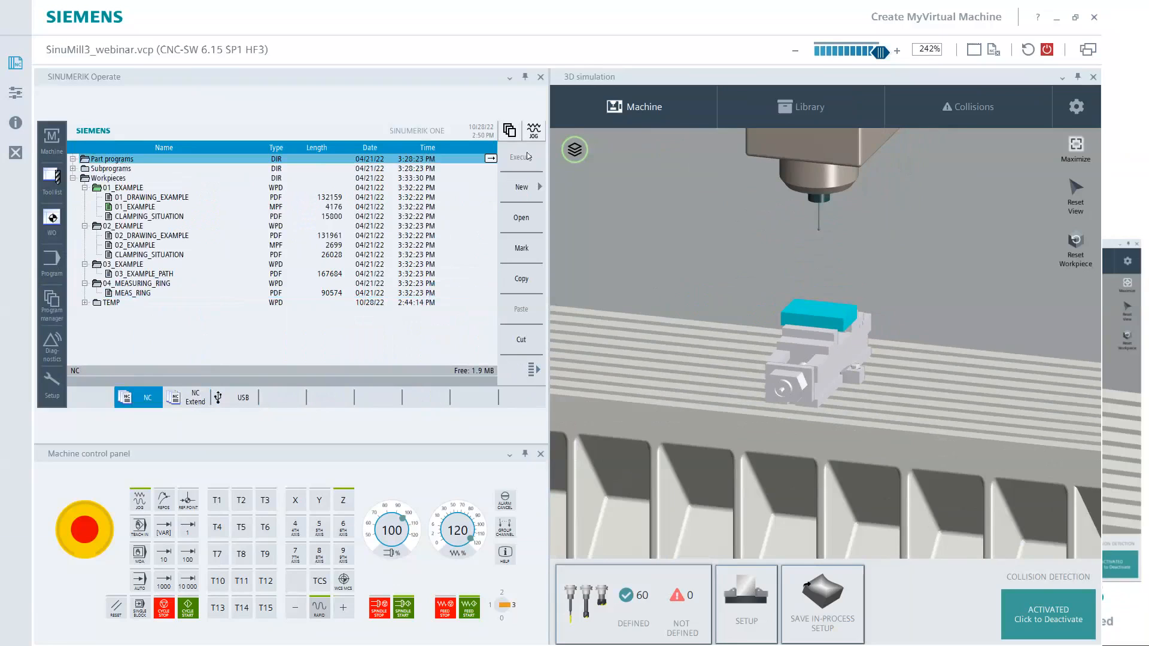
{"action": "left_click", "coordinate": [520, 182]}
{"action": "left_click", "coordinate": [516, 218]}
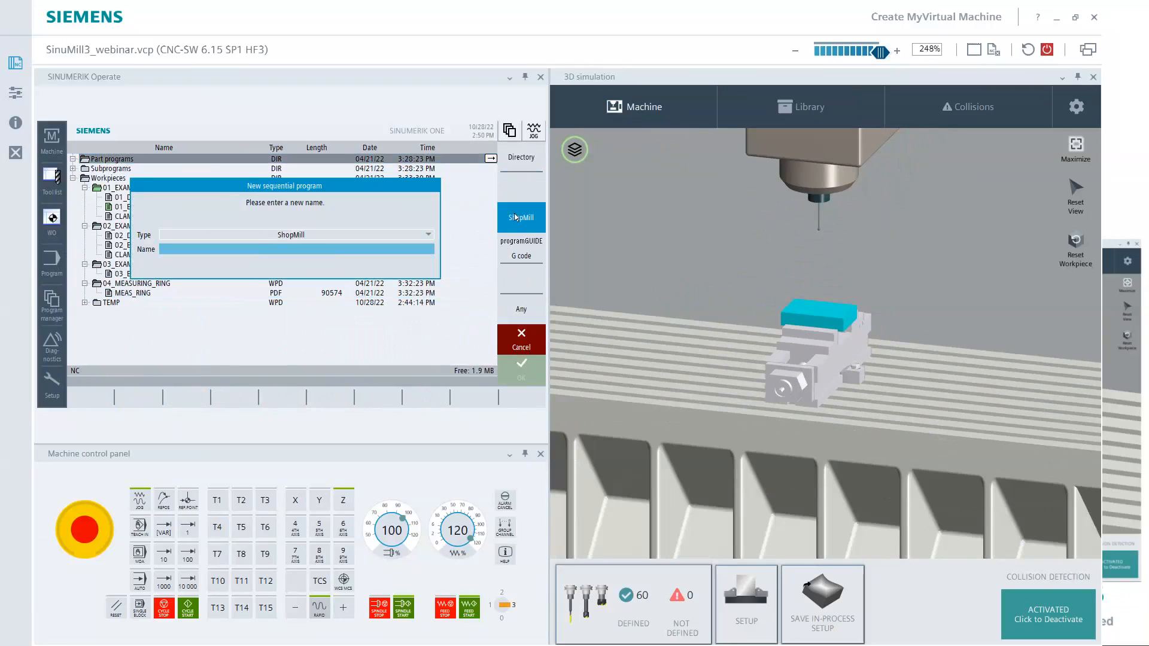
{"action": "type", "text": "test1"}
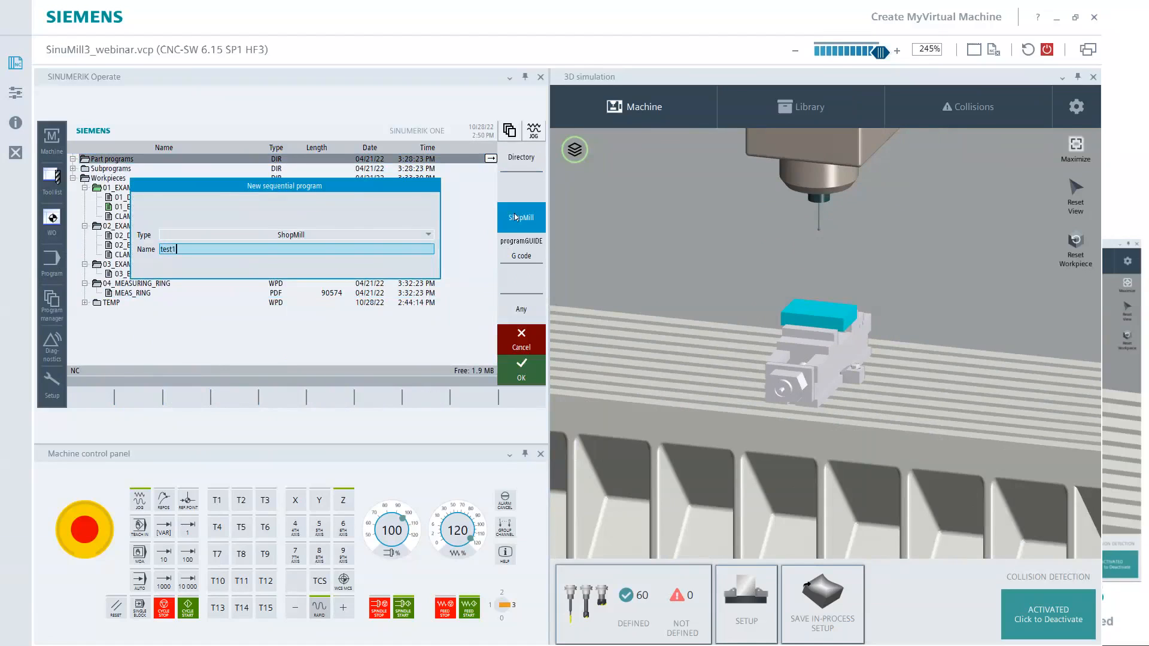
{"action": "key", "text": "Return"}
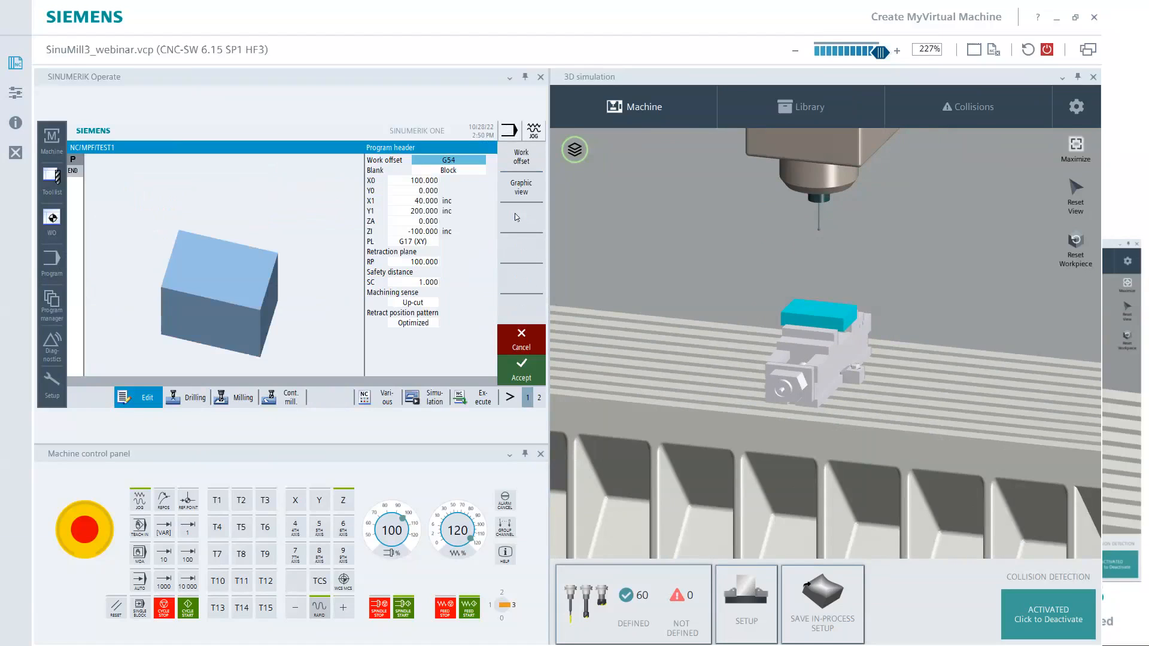
Set the program header's work offset to G505 and the blank type to Block centered.
{"action": "left_click", "coordinate": [467, 165]}
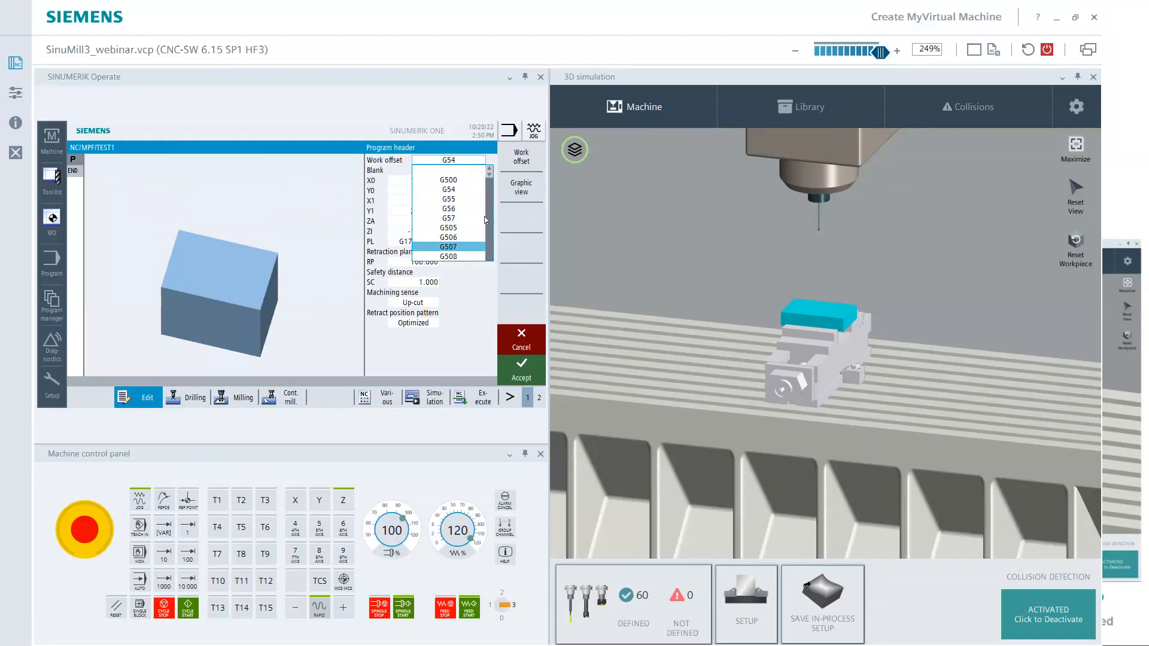
{"action": "left_click", "coordinate": [458, 229]}
{"action": "left_click", "coordinate": [479, 170]}
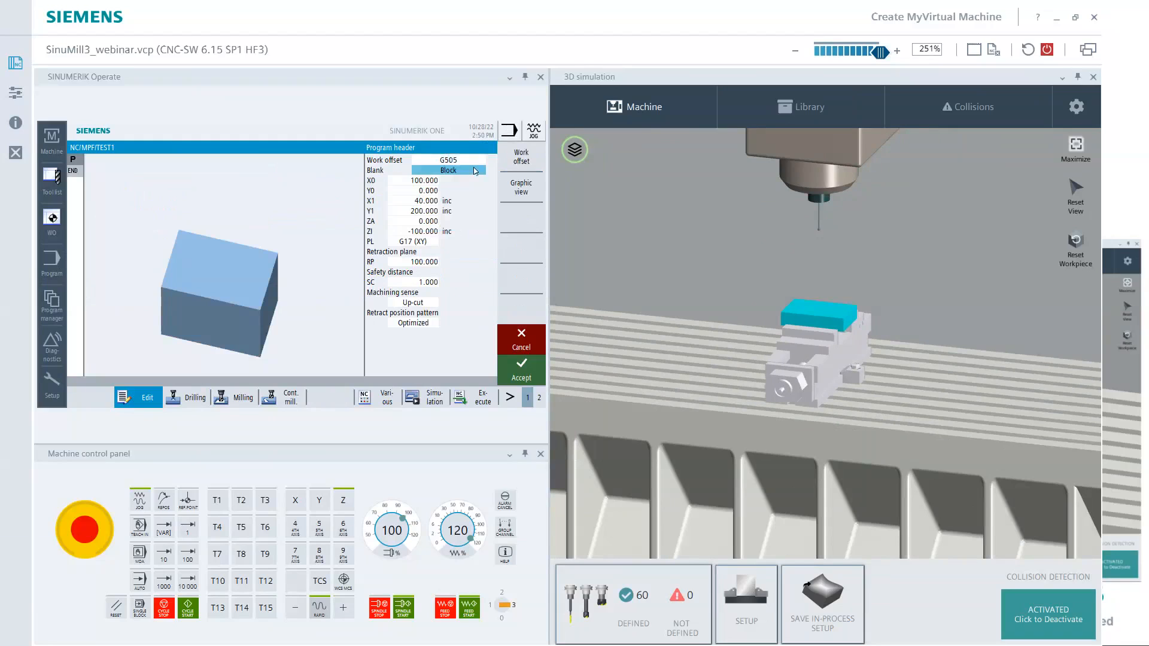
{"action": "left_click", "coordinate": [435, 189]}
Set the blank's length L to 150 and its incremental height HI to -50.
{"action": "left_click", "coordinate": [429, 180]}
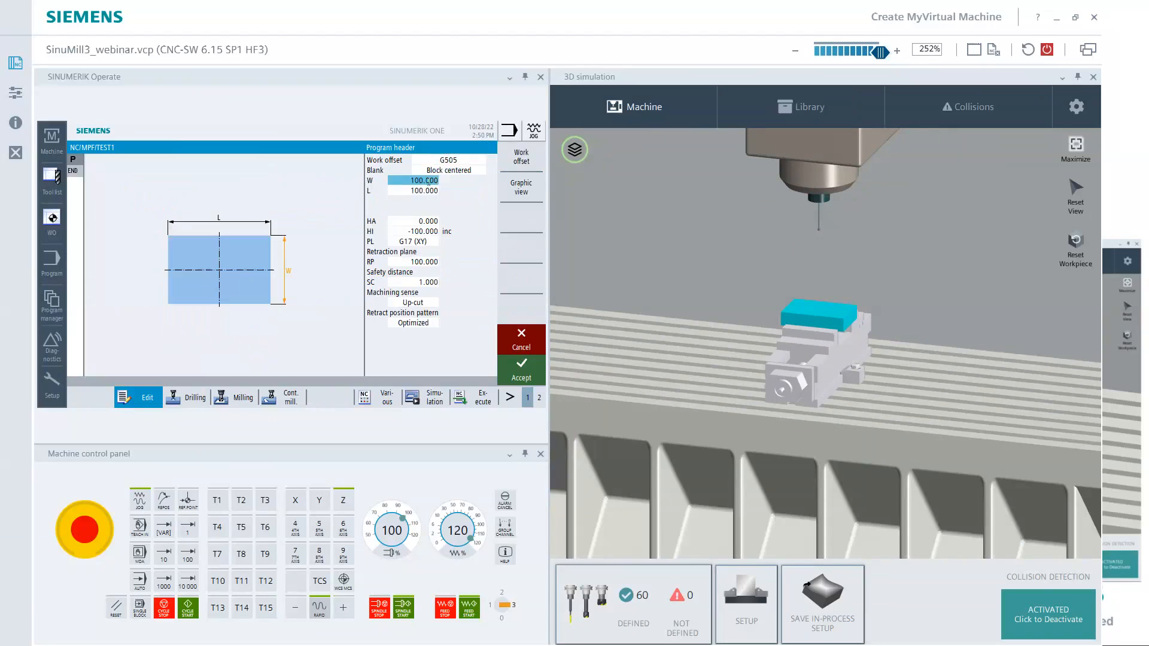
{"action": "key", "text": "Down"}
{"action": "type", "text": "150"}
{"action": "key", "text": "Down"}
{"action": "key", "text": "Down"}
{"action": "type", "text": "-"}
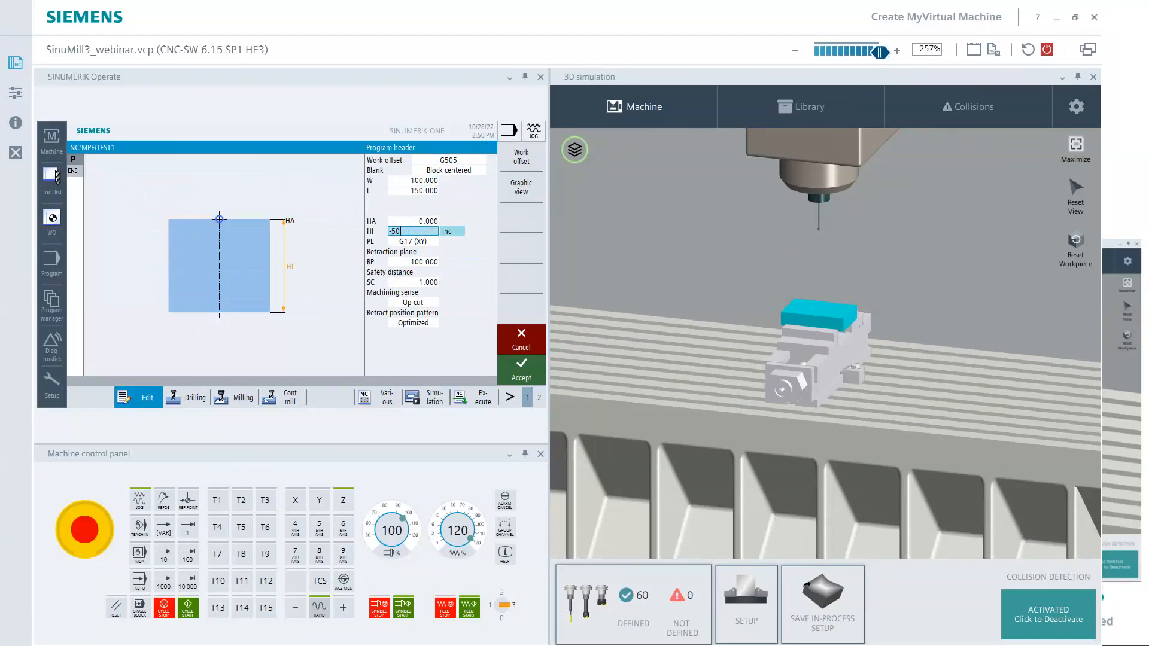
{"action": "type", "text": "50"}
{"action": "key", "text": "Down"}
Set the machining sense to Down-cut and accept the program header.
{"action": "key", "text": "Down"}
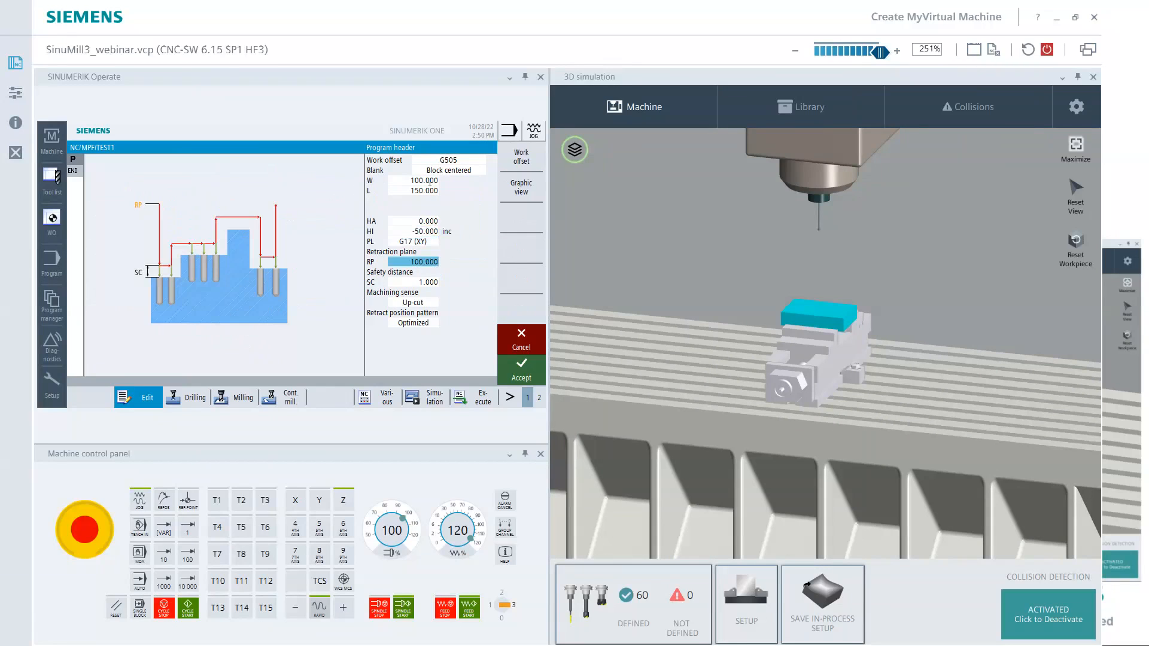
{"action": "key", "text": "Down"}
{"action": "key", "text": "Down"}
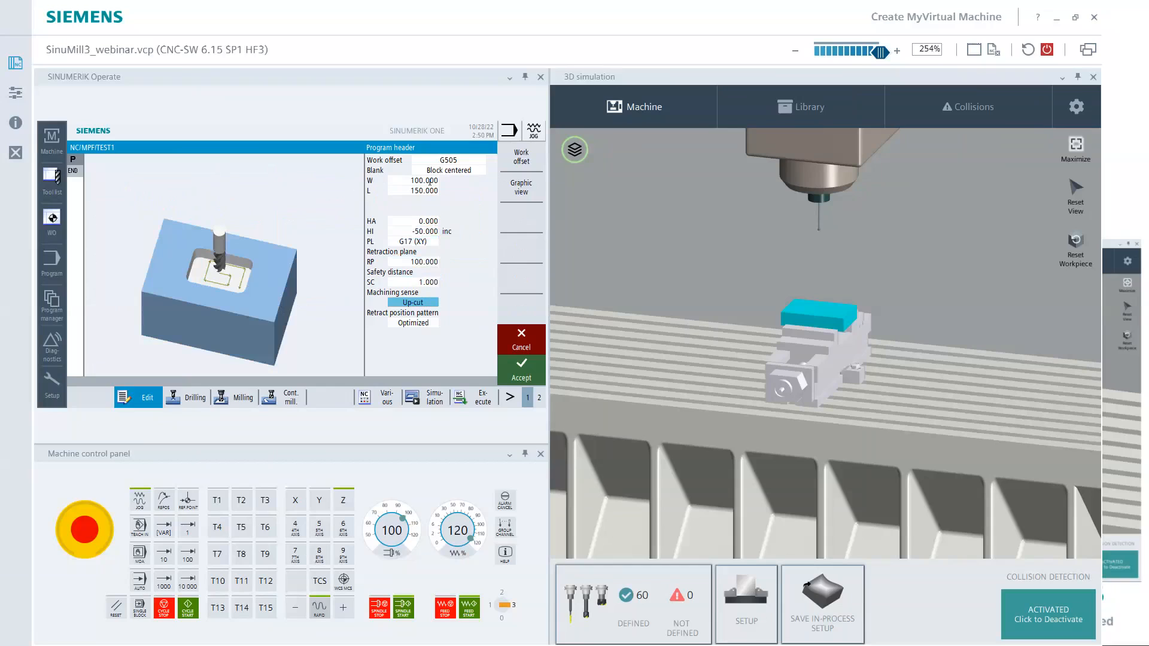
{"action": "left_click", "coordinate": [424, 303]}
{"action": "left_click", "coordinate": [423, 314]}
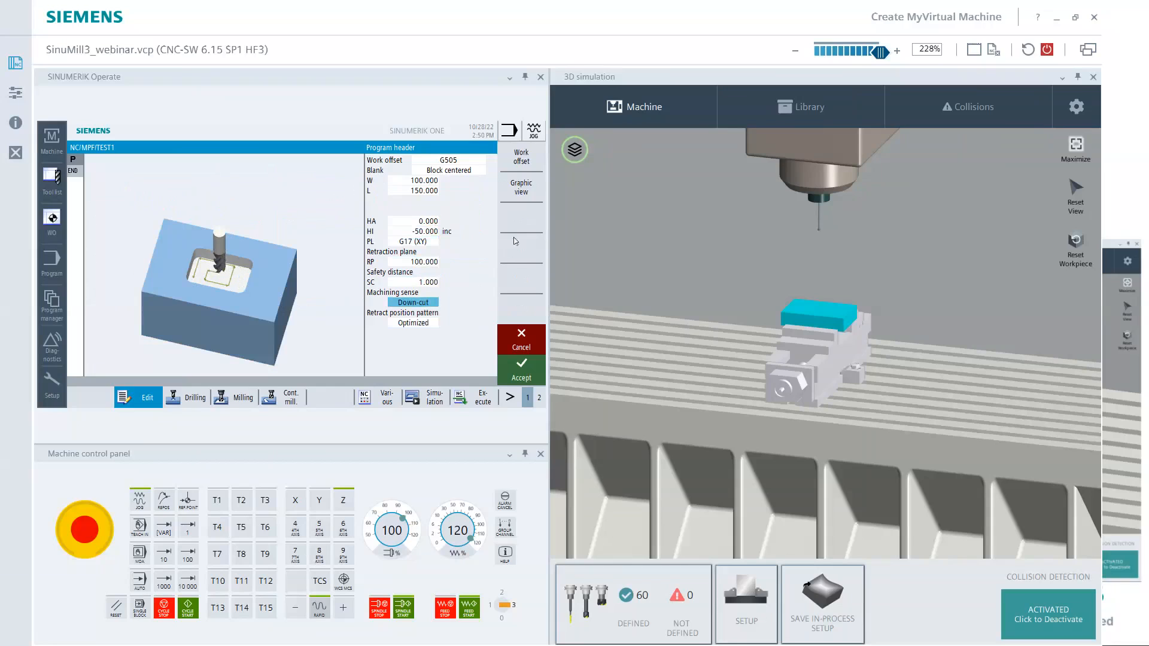
{"action": "left_click", "coordinate": [525, 374]}
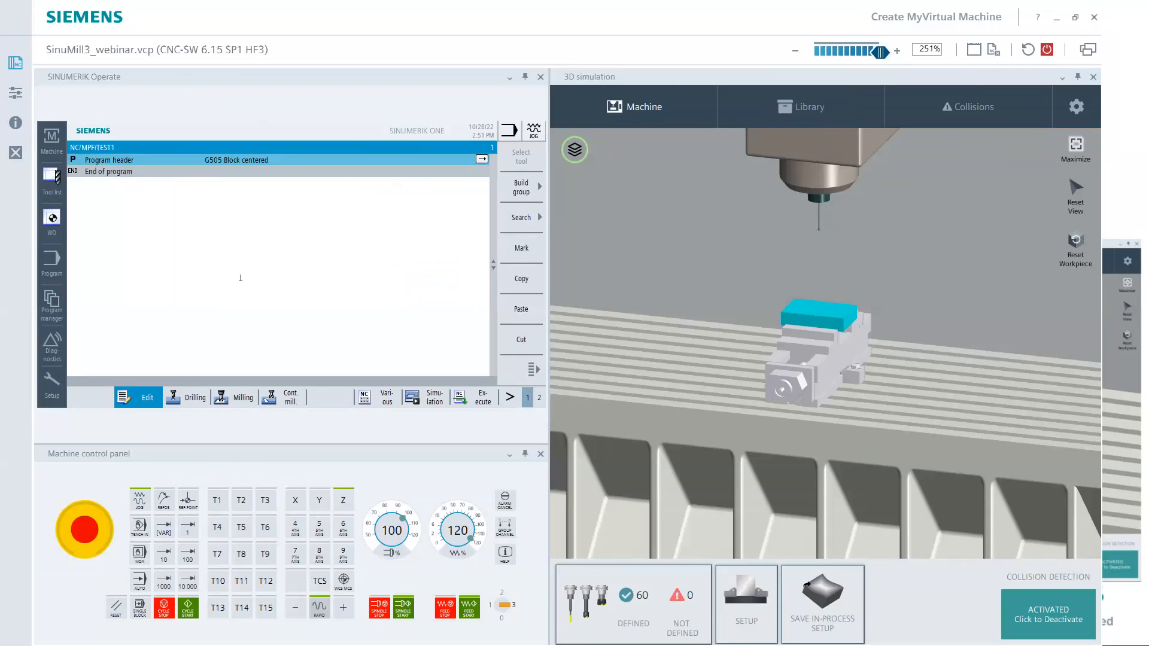
Start a rectangular pocket milling cycle and assign the ENDMILL_D16 tool to it.
{"action": "left_click", "coordinate": [242, 398]}
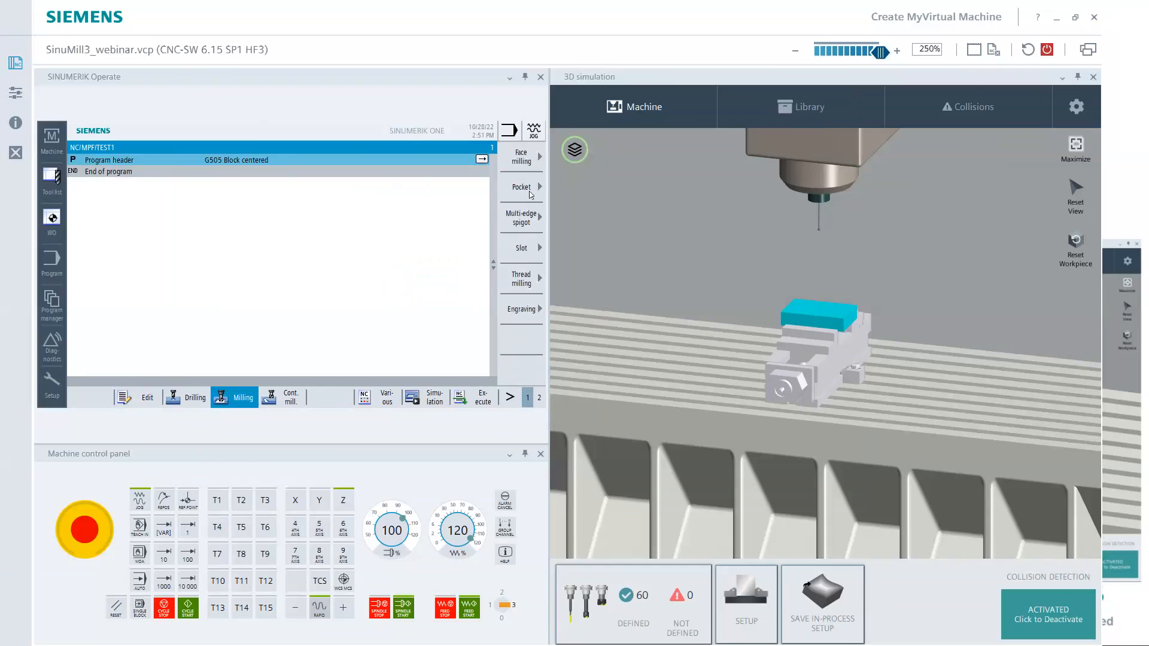
{"action": "left_click", "coordinate": [527, 195]}
{"action": "left_click", "coordinate": [520, 158]}
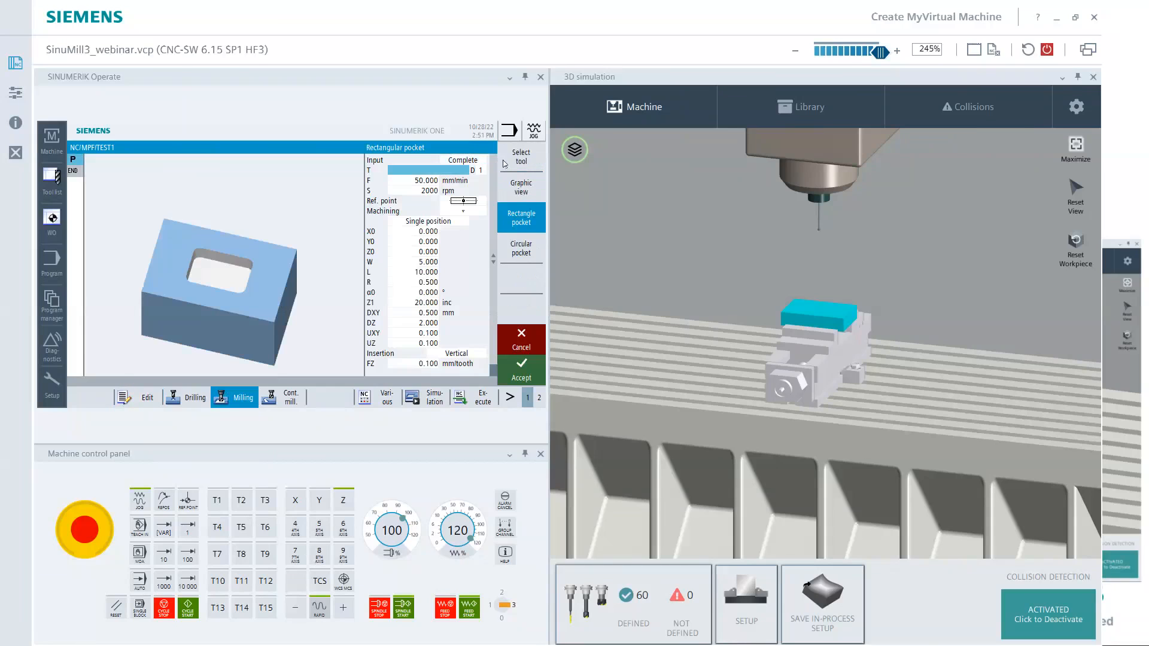
{"action": "scroll", "coordinate": [218, 311], "scroll_direction": "up", "scroll_amount": 5}
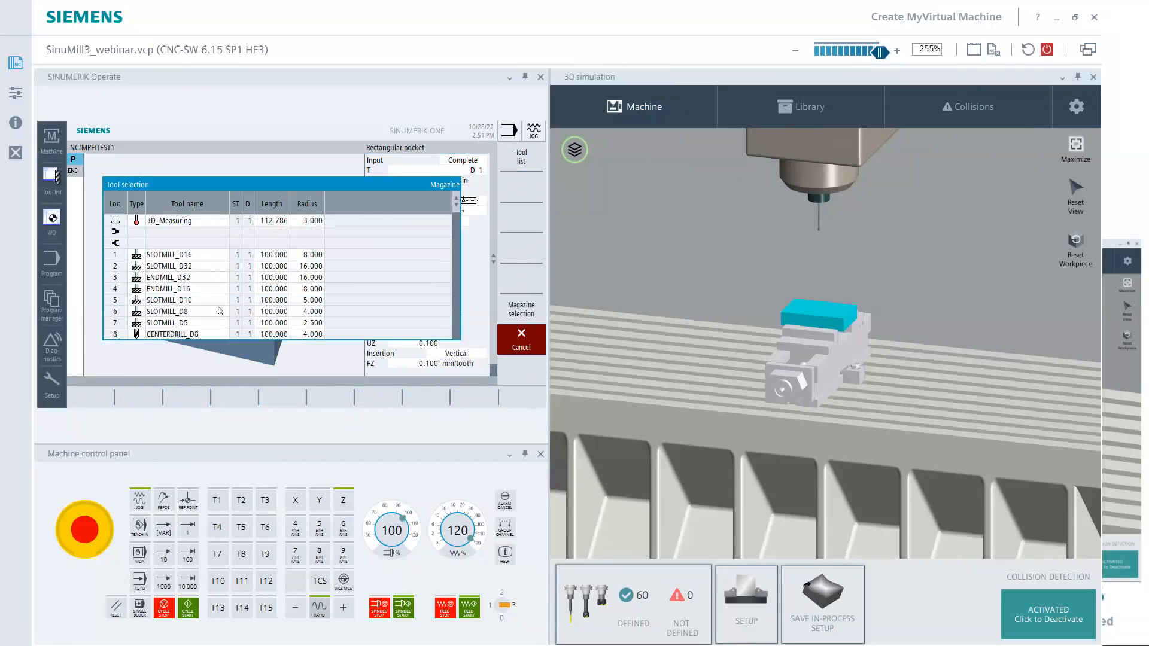
{"action": "left_click", "coordinate": [299, 289]}
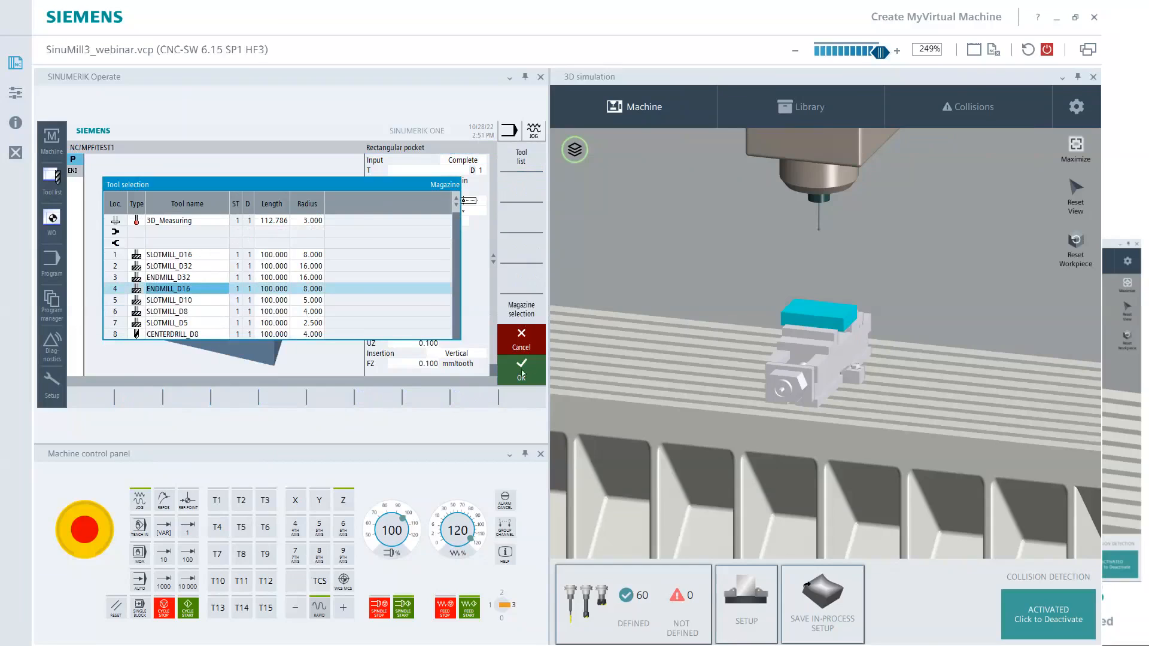
{"action": "left_click", "coordinate": [518, 374]}
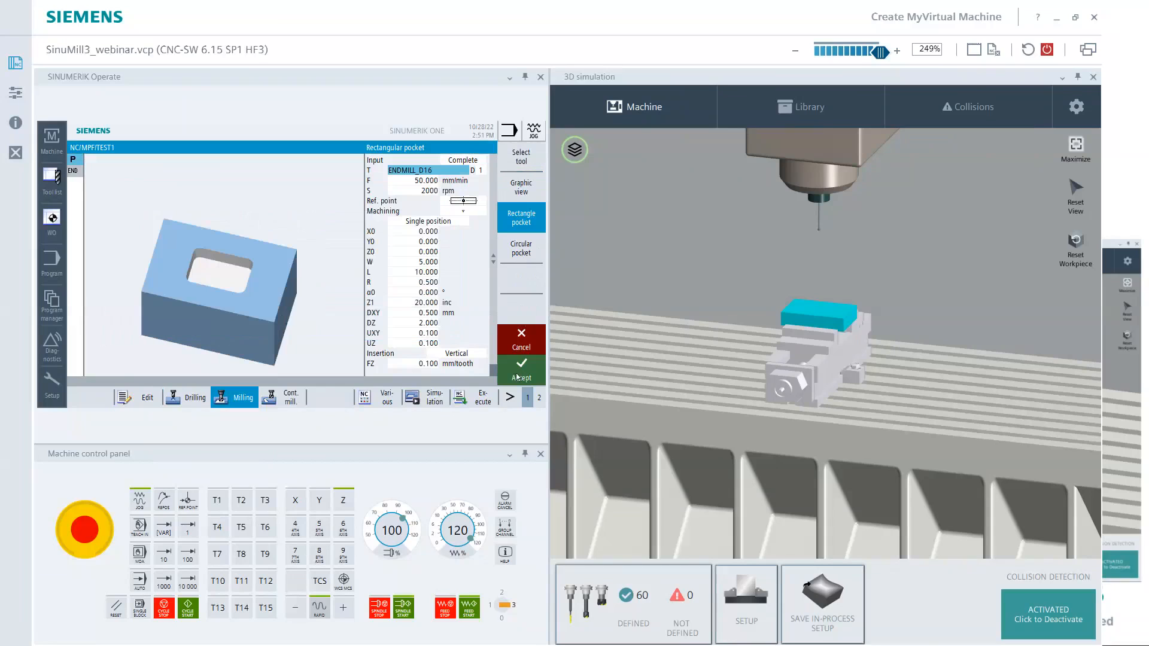
{"action": "left_click", "coordinate": [432, 183]}
{"action": "type", "text": "100"}
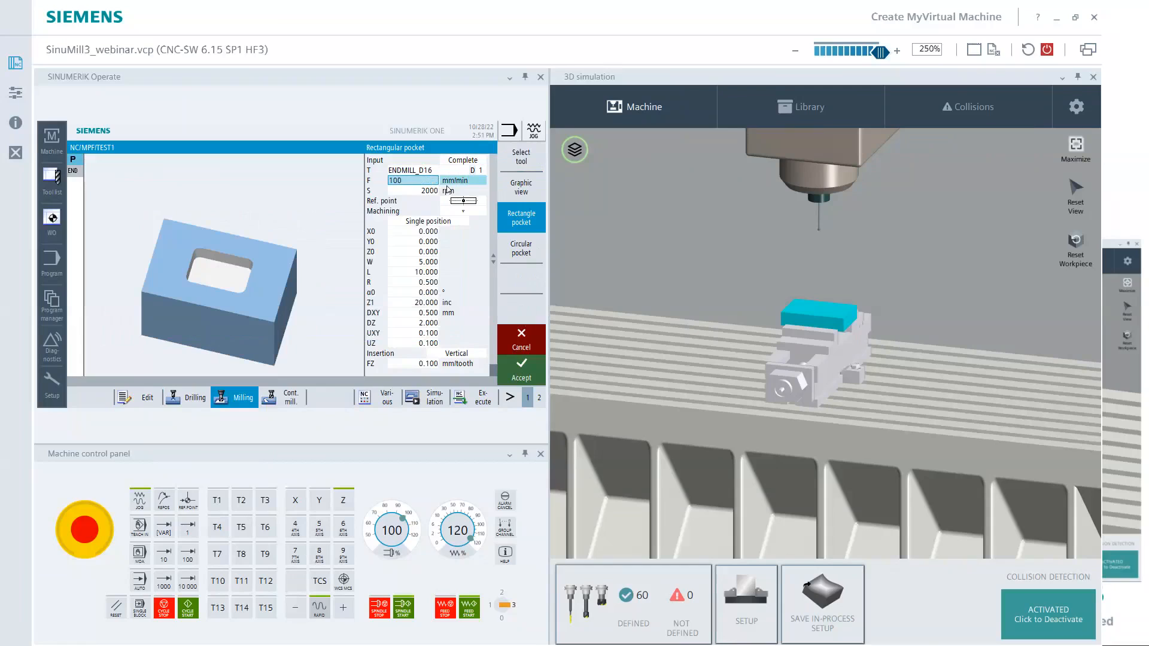
{"action": "type", "text": "0"}
{"action": "key", "text": "Down"}
{"action": "key", "text": "Down"}
{"action": "key", "text": "Down"}
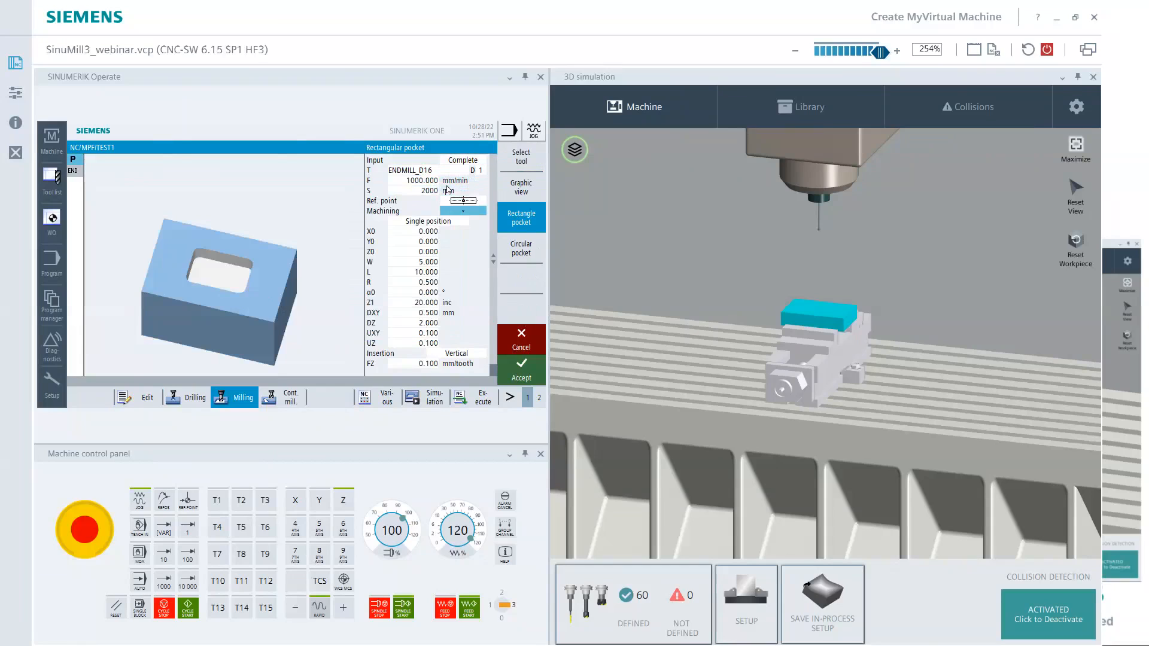
Switch to a circular pocket cycle, assign the ENDMILL_D16 tool, and set the feed F to 1000 mm/min.
{"action": "left_click", "coordinate": [509, 245]}
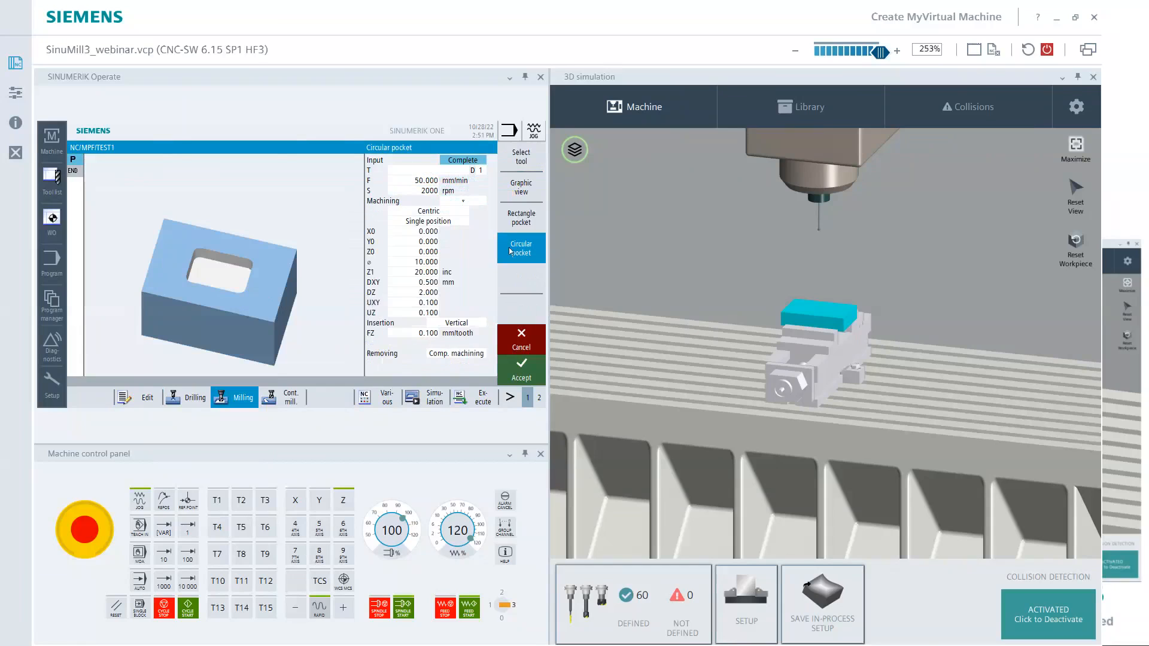
{"action": "left_click", "coordinate": [527, 153]}
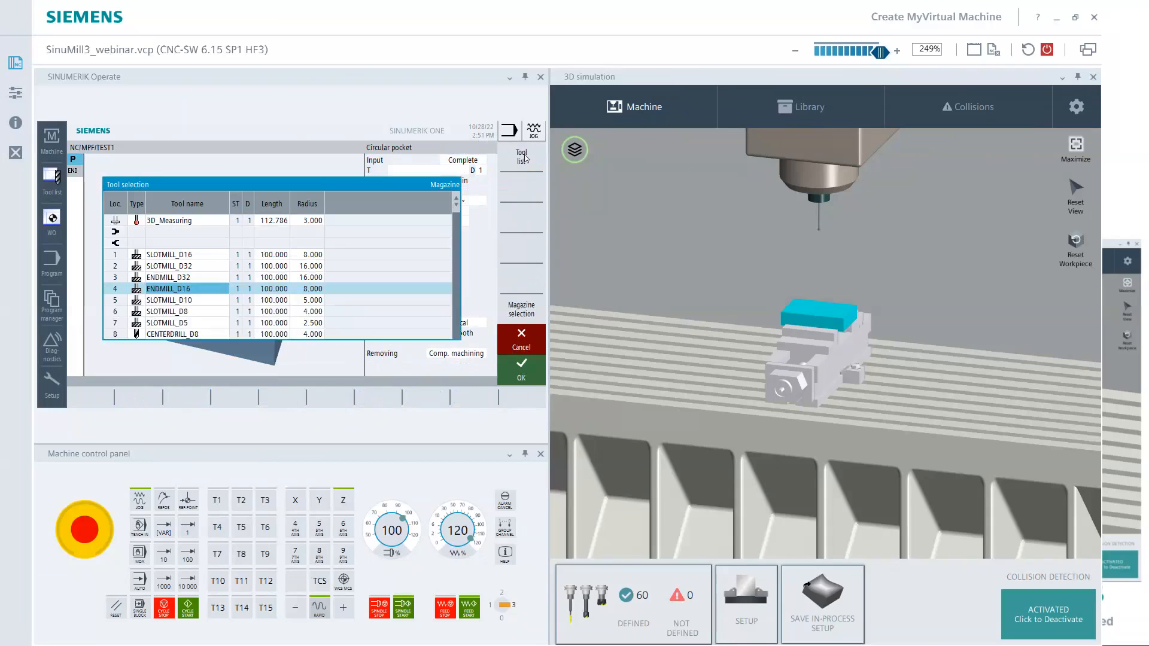
{"action": "left_click", "coordinate": [540, 375]}
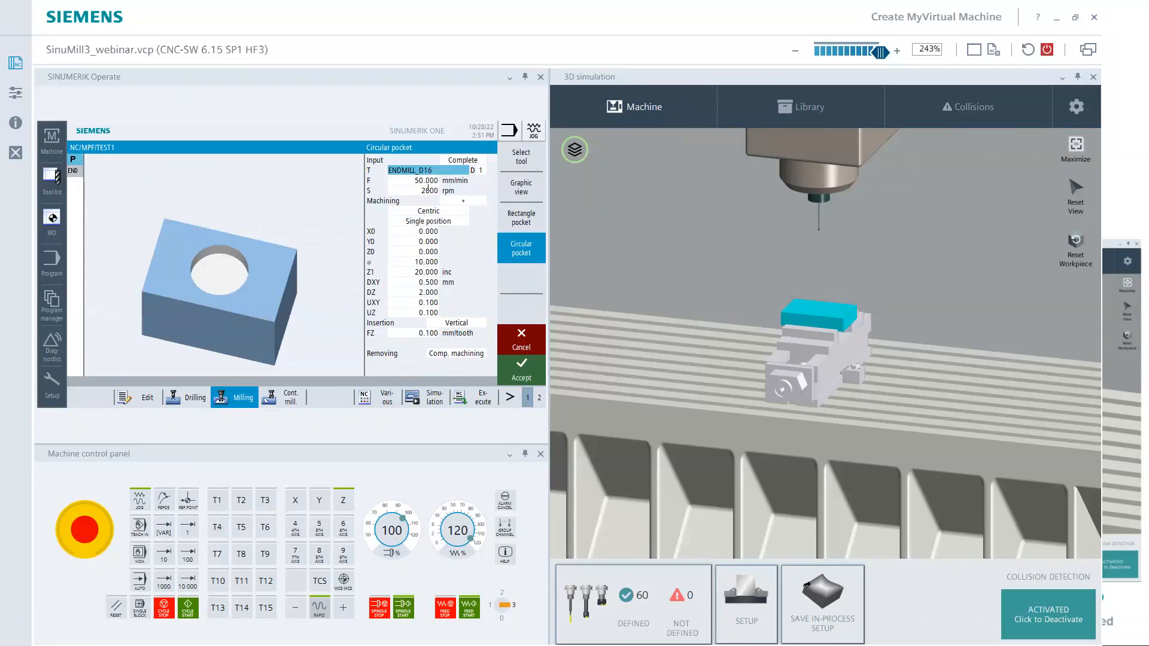
{"action": "left_click", "coordinate": [418, 189]}
{"action": "left_click", "coordinate": [421, 181]}
{"action": "type", "text": "1000"}
{"action": "key", "text": "Return"}
{"action": "key", "text": "Return"}
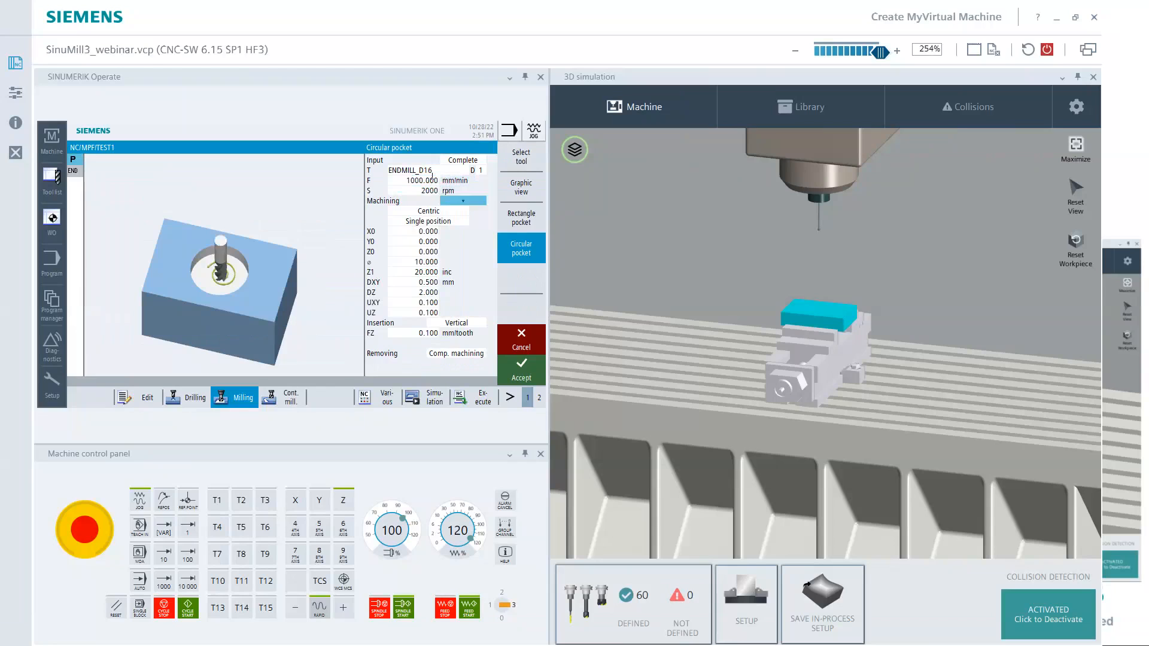
Set the circular pocket's diameter to 50 and its incremental depth Z1 to 10.
{"action": "key", "text": "Down"}
{"action": "key", "text": "Down"}
{"action": "key", "text": "Down"}
{"action": "key", "text": "Down"}
{"action": "key", "text": "Down"}
{"action": "key", "text": "Down"}
{"action": "type", "text": "50"}
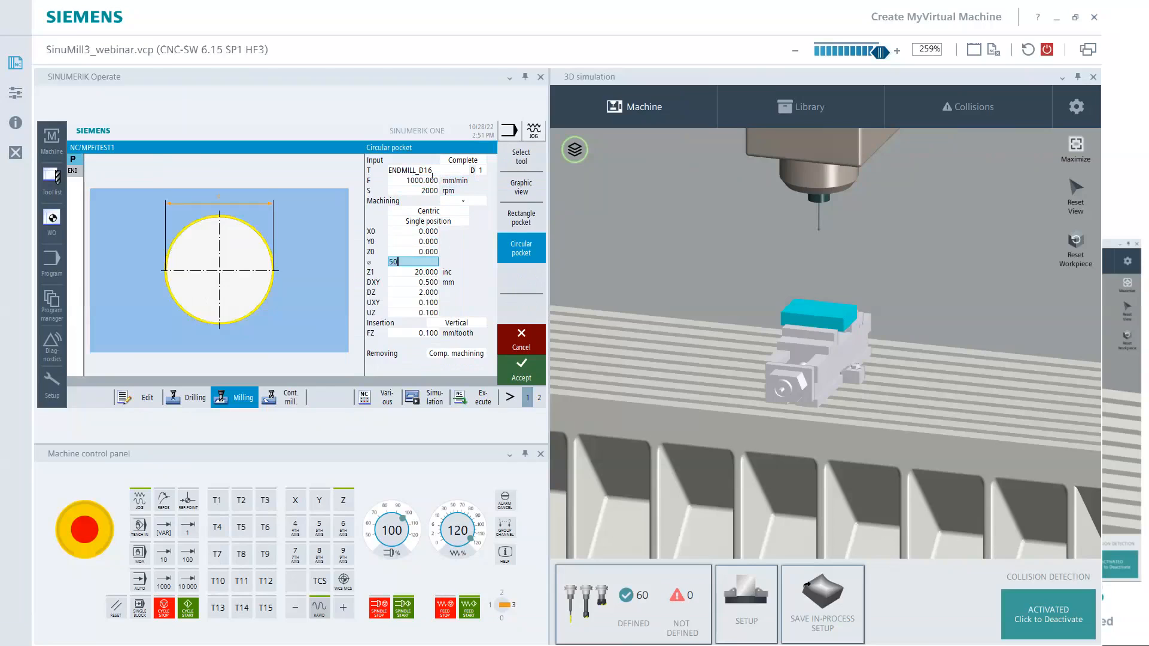
{"action": "key", "text": "Return"}
{"action": "type", "text": "10"}
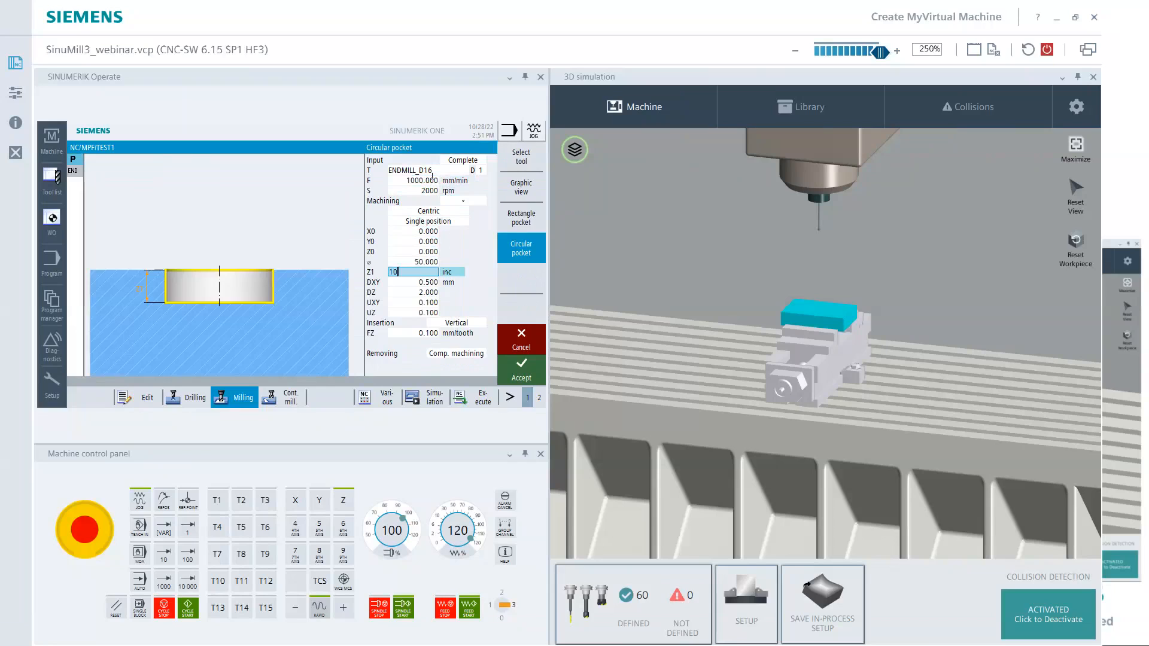
{"action": "key", "text": "Return"}
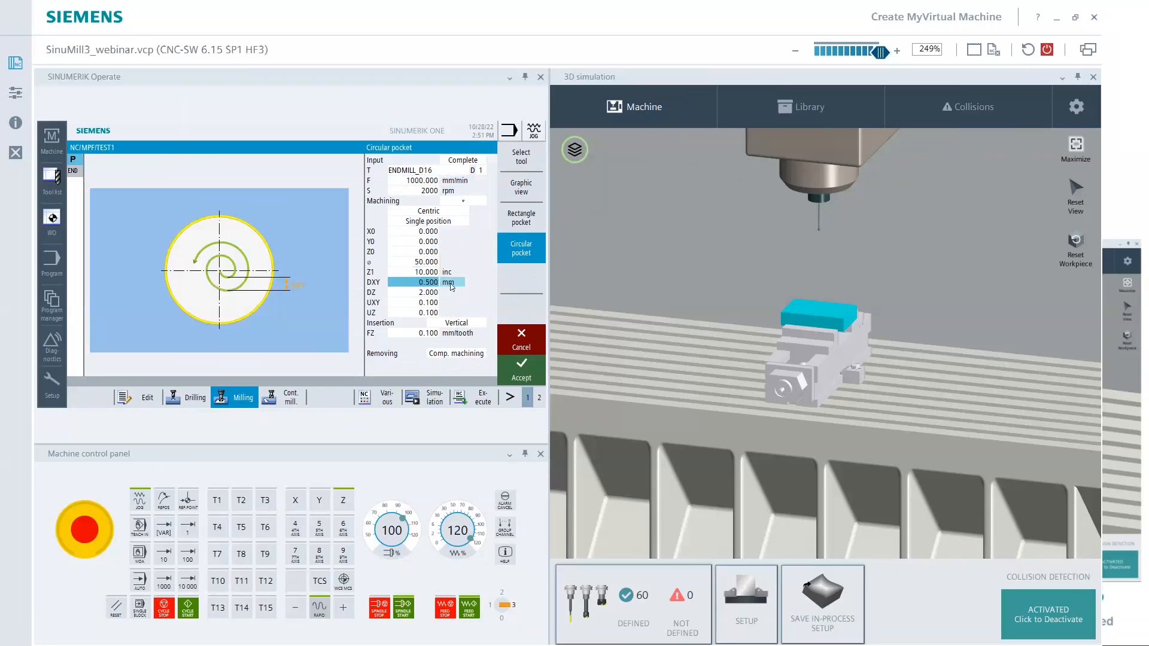
Set the circular pocket's infeeds to DXY 50 % and DZ 5, with finishing allowances UXY and UZ at 0.
{"action": "type", "text": "50"}
{"action": "key", "text": "Return"}
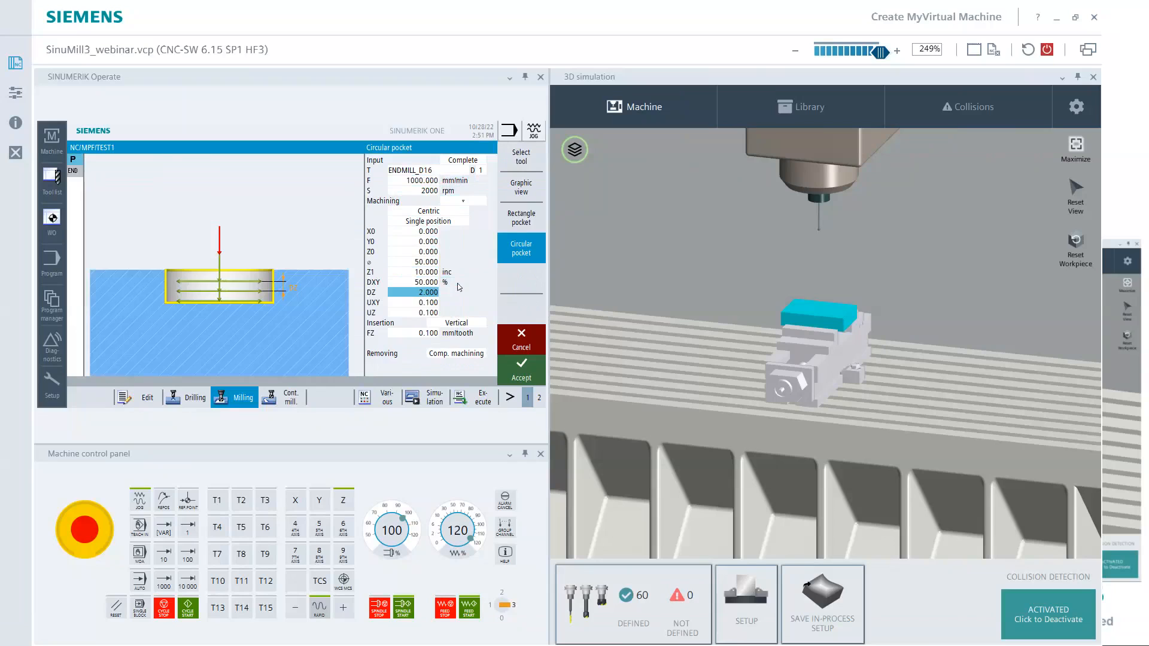
{"action": "type", "text": "5"}
{"action": "key", "text": "Return"}
{"action": "type", "text": "0"}
{"action": "key", "text": "Return"}
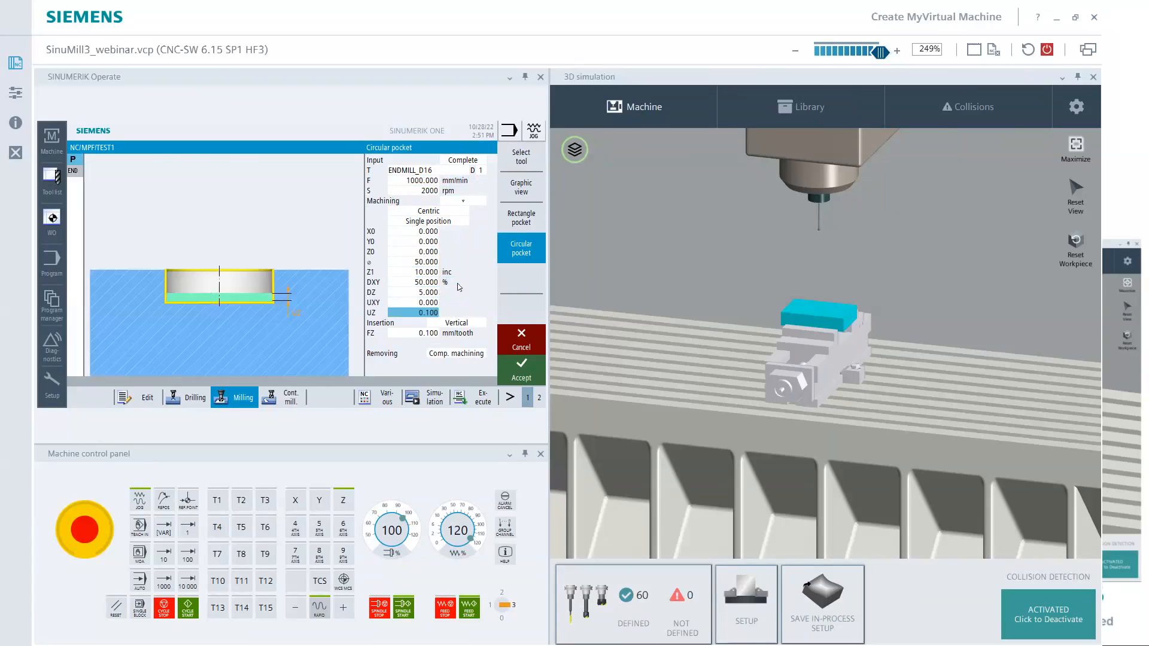
{"action": "type", "text": "0"}
{"action": "key", "text": "Return"}
Switch the unit of the circular pocket's insertion feed FZ to mm/min and accept the cycle.
{"action": "key", "text": "Return"}
{"action": "left_click", "coordinate": [476, 334]}
{"action": "key", "text": "Return"}
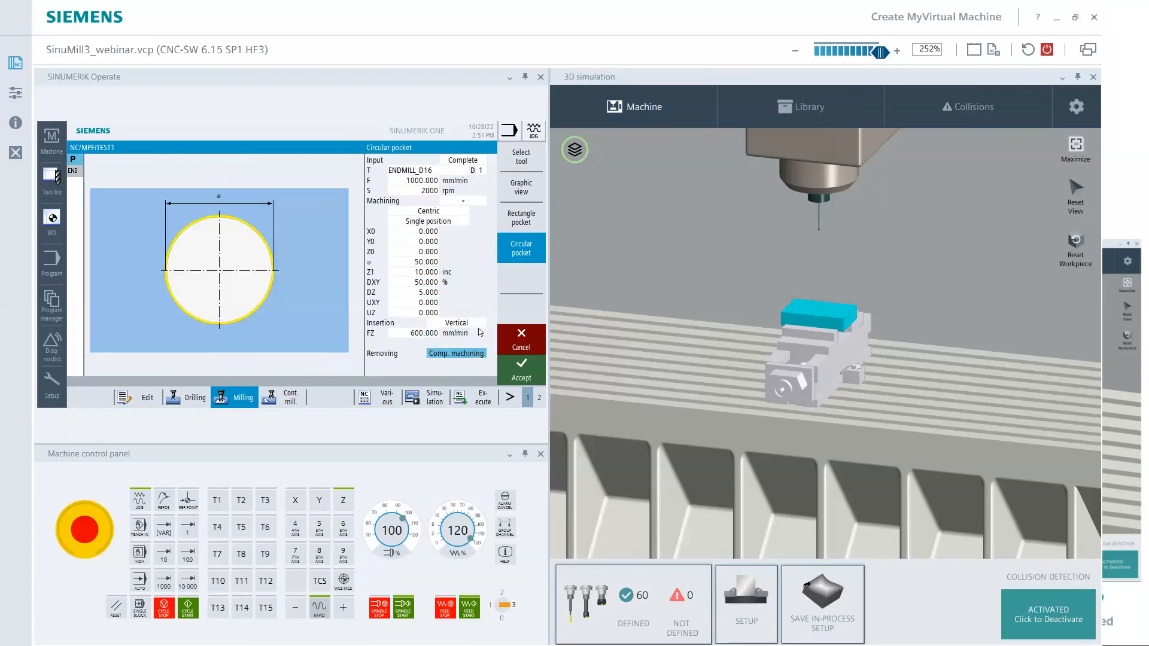
{"action": "left_click", "coordinate": [532, 369]}
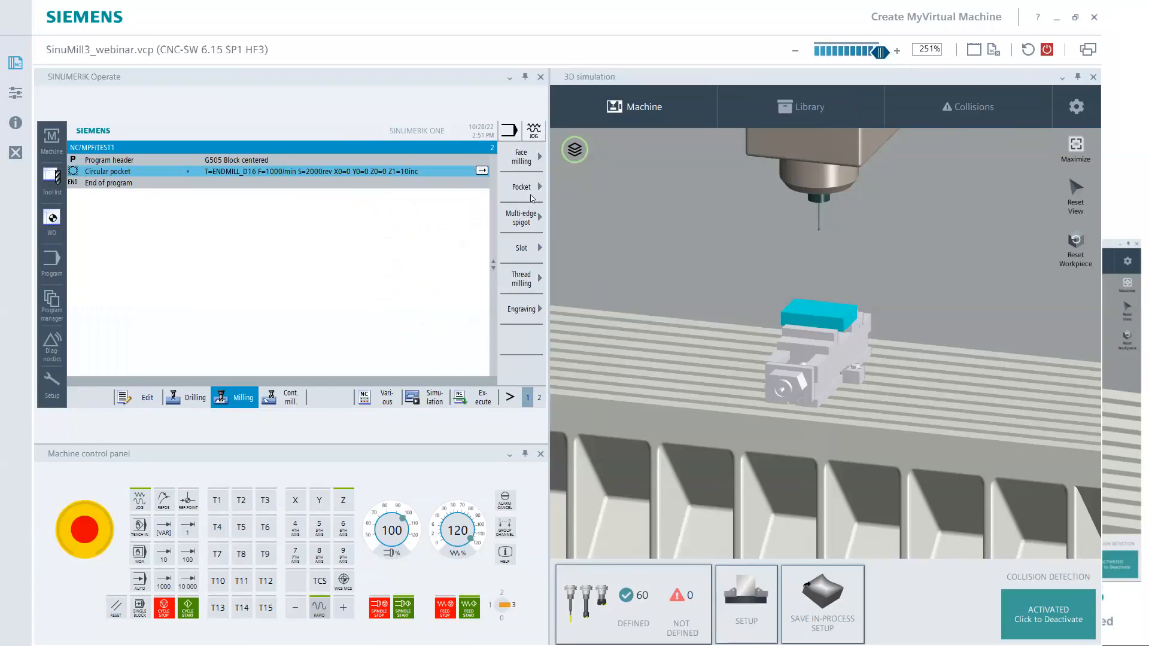
Start a rectangular spigot milling cycle and set its feed F to 1000 mm/min.
{"action": "left_click", "coordinate": [522, 251]}
{"action": "left_click", "coordinate": [530, 342]}
{"action": "left_click", "coordinate": [521, 218]}
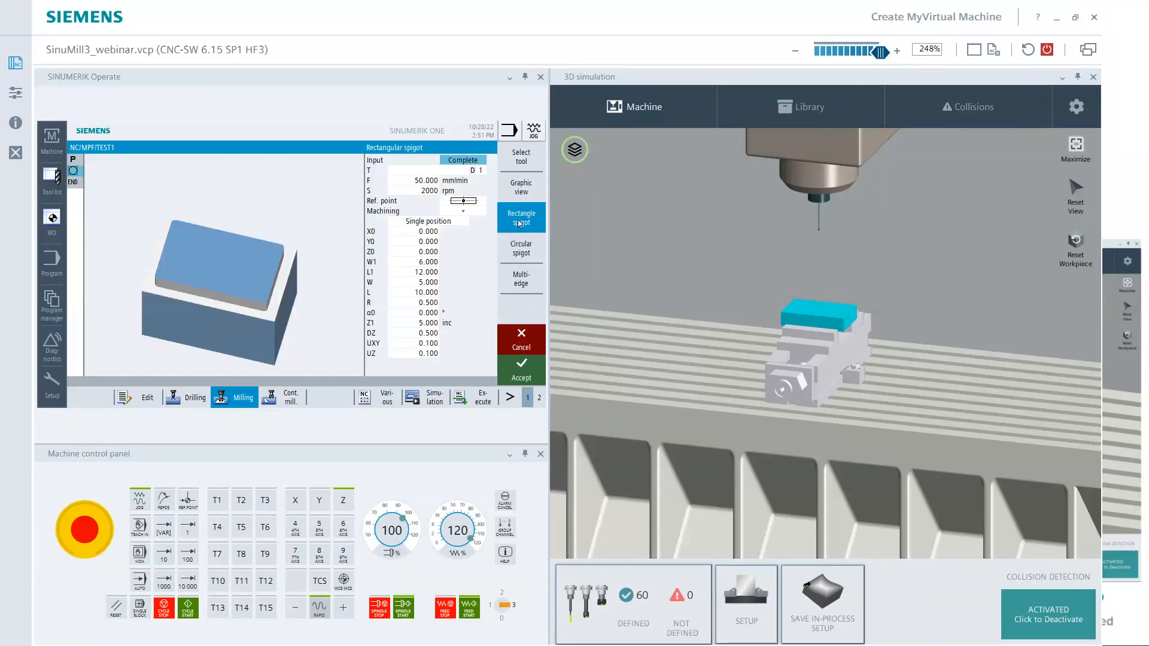
{"action": "left_click", "coordinate": [416, 183]}
{"action": "type", "text": "1000"}
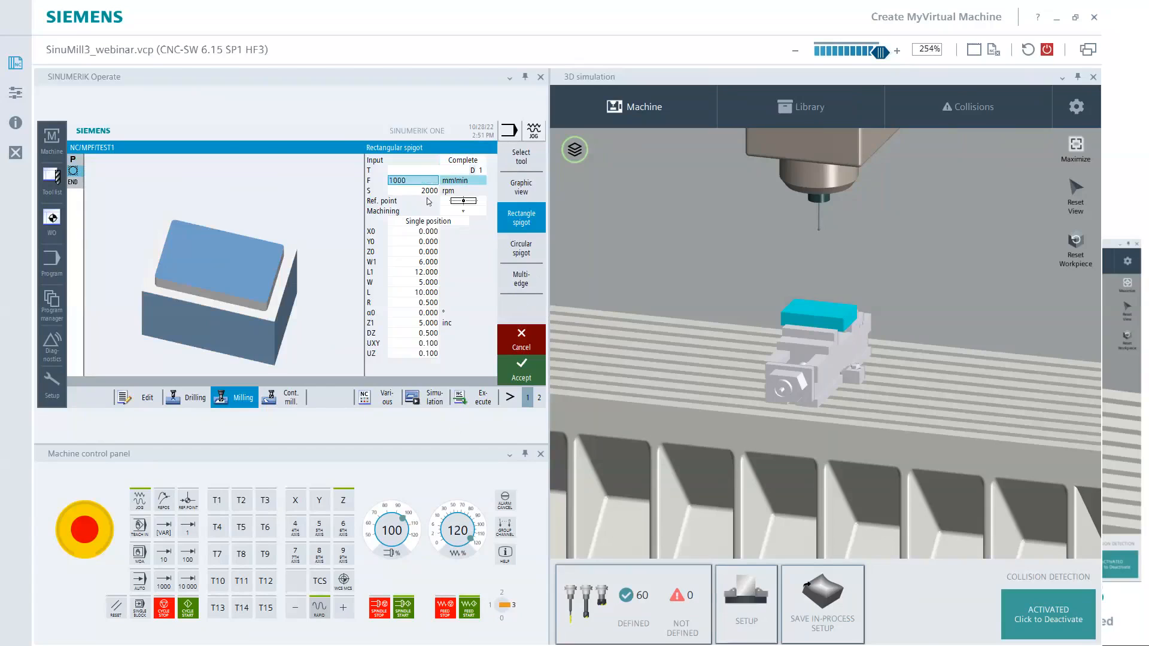
{"action": "key", "text": "Return"}
Set the rectangular spigot's blank dimensions to W1 100 and L1 150.
{"action": "key", "text": "Return"}
{"action": "key", "text": "Return"}
{"action": "key", "text": "Return"}
{"action": "key", "text": "Return"}
{"action": "key", "text": "Return"}
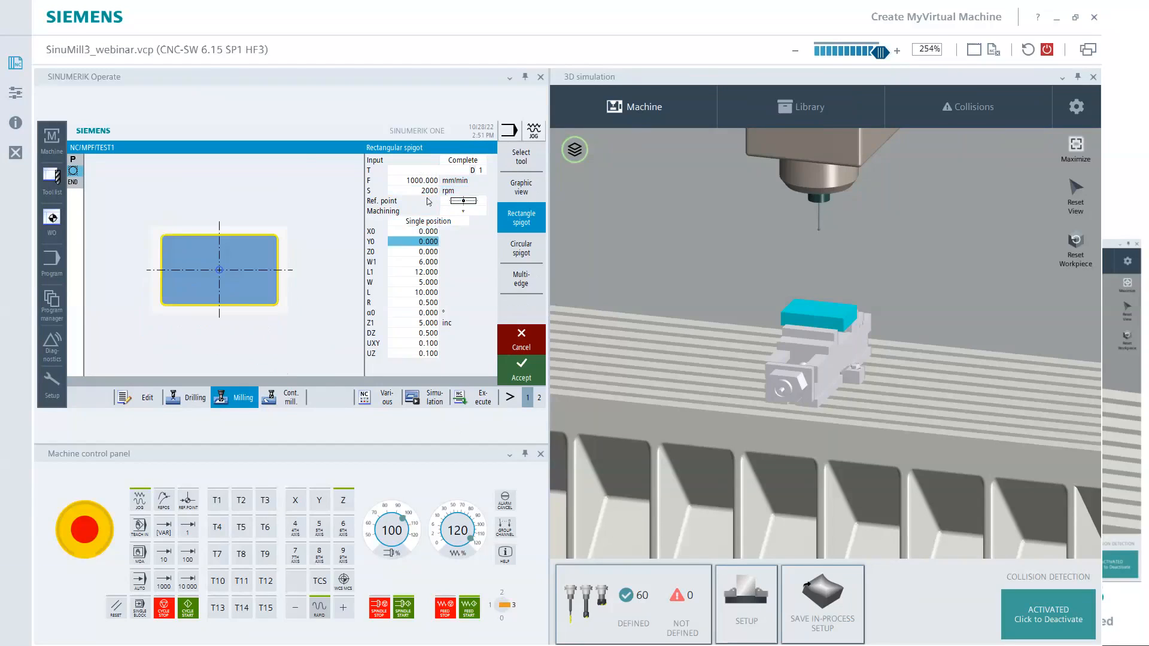
{"action": "key", "text": "Return"}
{"action": "key", "text": "Return"}
{"action": "type", "text": "1"}
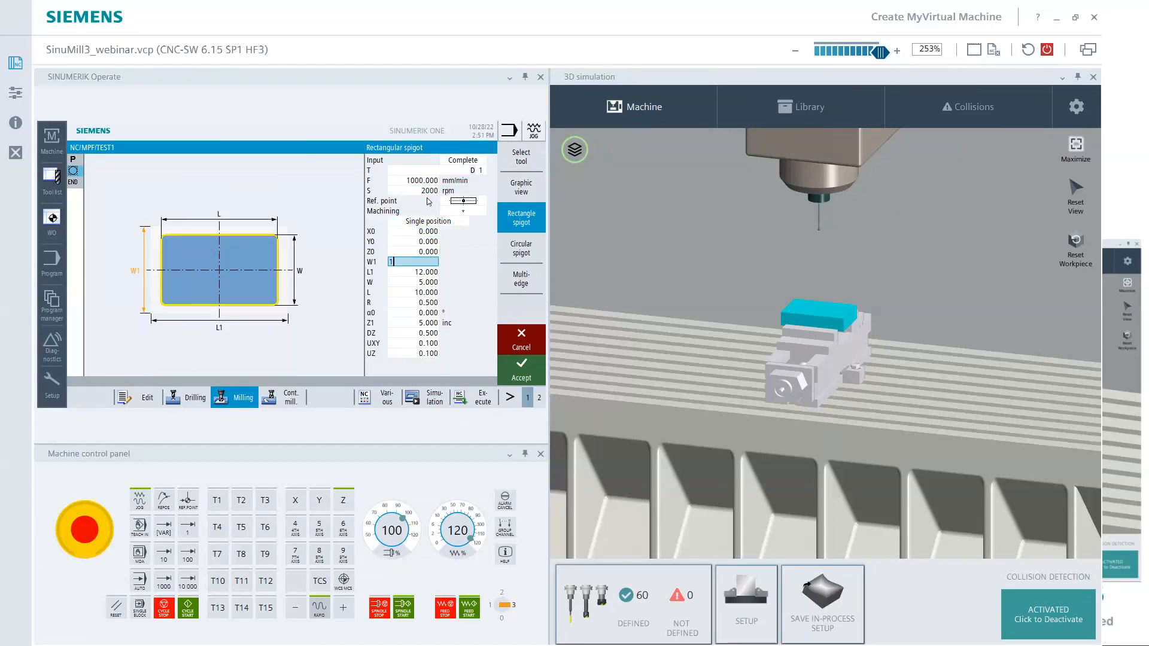
{"action": "key", "text": "Return"}
{"action": "type", "text": "150"}
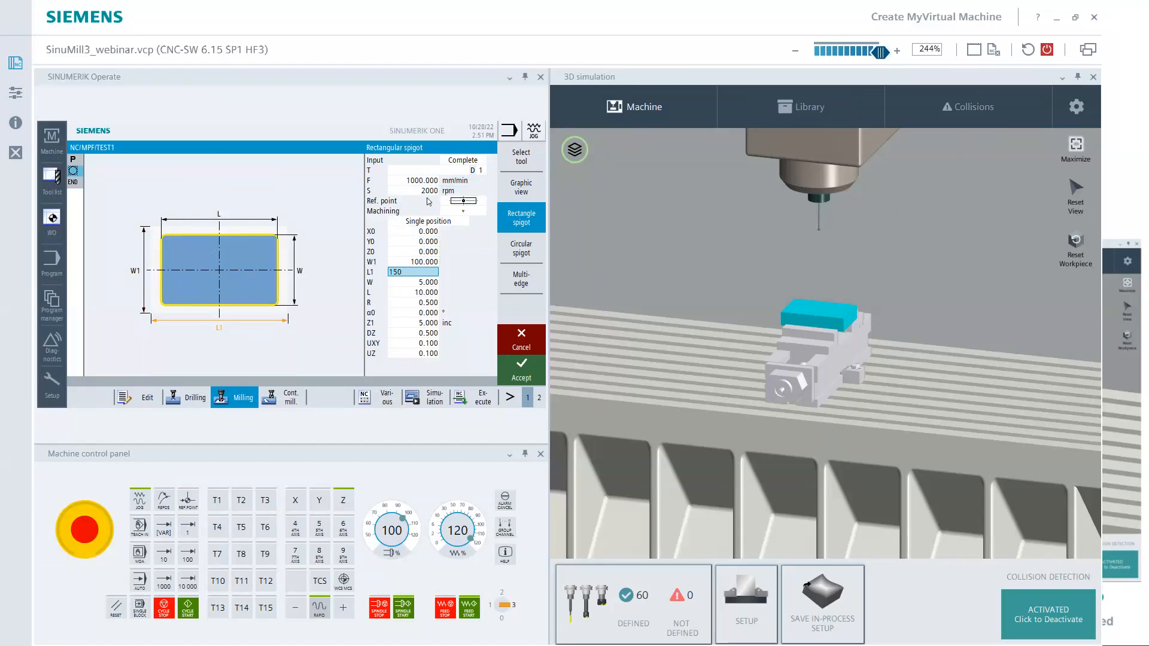
{"action": "key", "text": "Return"}
Set the finished spigot's width W to 90, length L to 140, and corner radius R to 2.
{"action": "type", "text": "90"}
{"action": "key", "text": "Return"}
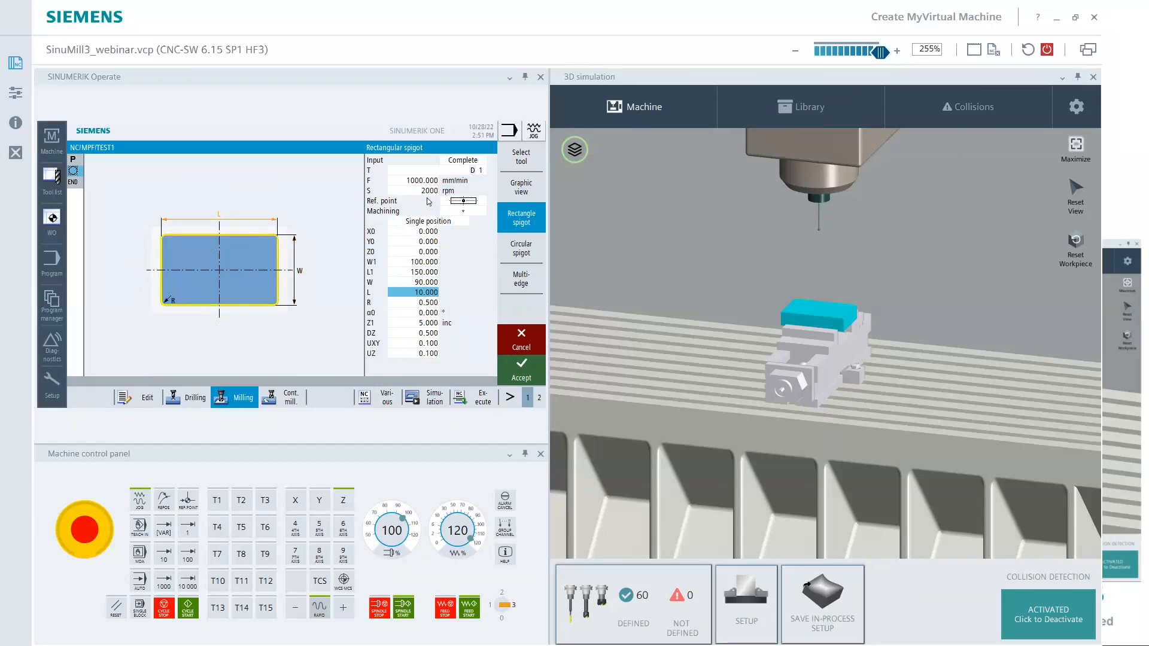
{"action": "type", "text": "140"}
{"action": "key", "text": "Return"}
{"action": "type", "text": "2"}
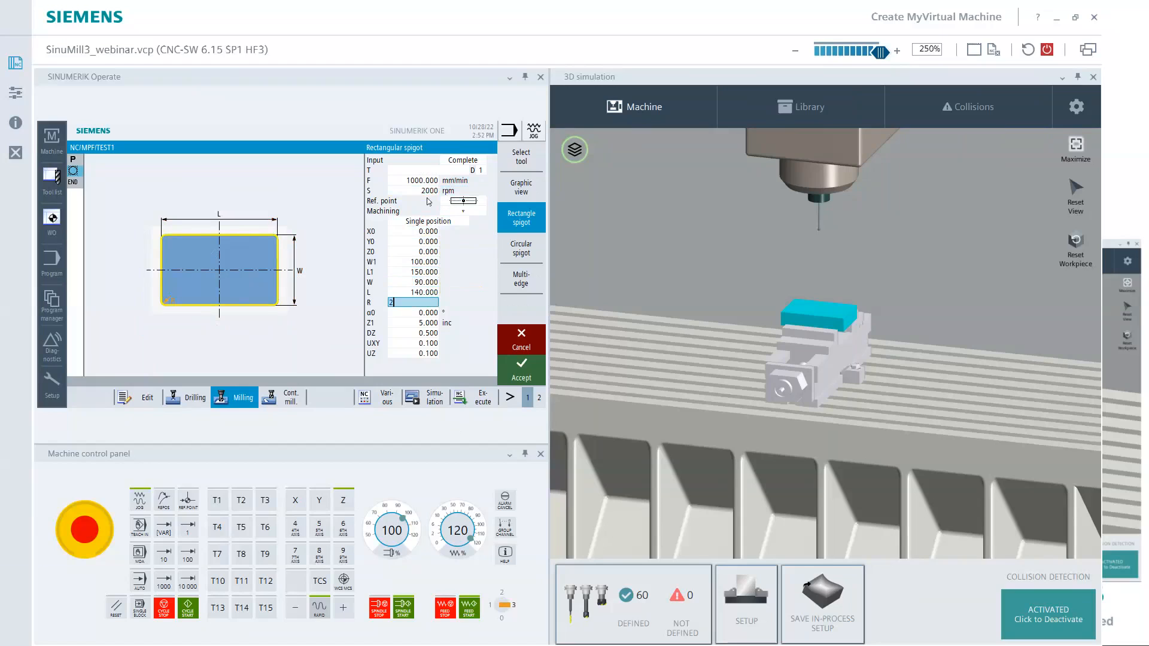
{"action": "key", "text": "Return"}
Set the spigot's depth Z1 to 10 inc, DZ to 5, and UXY and UZ to 0, and accept the cycle.
{"action": "key", "text": "Return"}
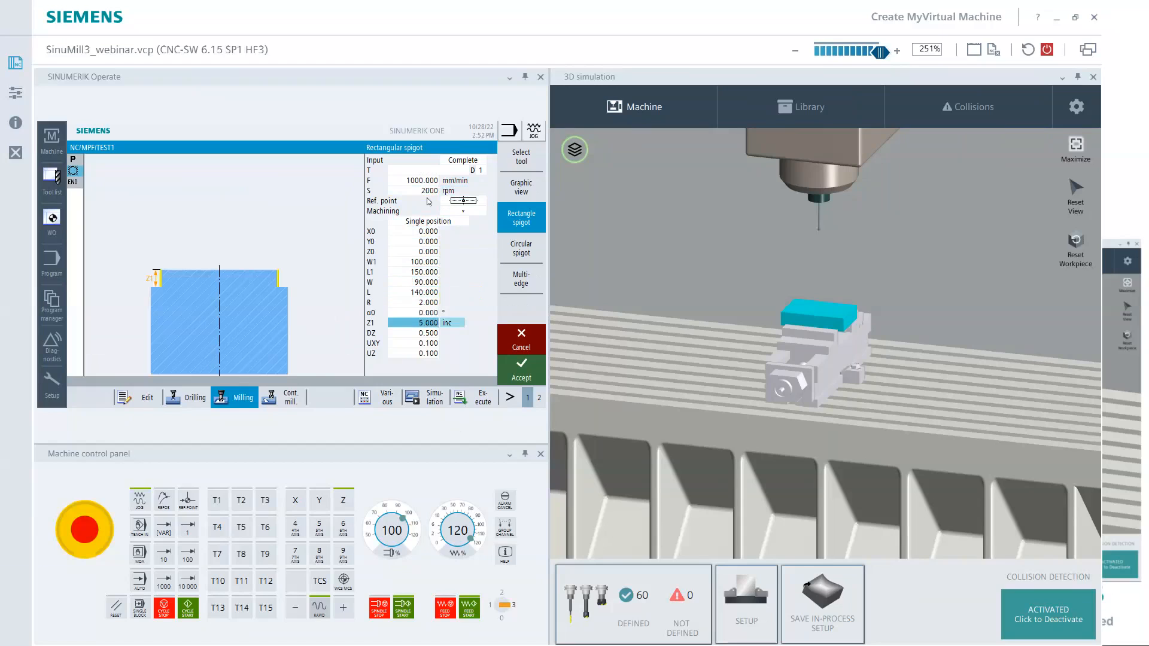
{"action": "type", "text": "10"}
{"action": "key", "text": "Return"}
{"action": "type", "text": "5"}
{"action": "key", "text": "Return"}
{"action": "type", "text": "0"}
{"action": "key", "text": "Return"}
{"action": "type", "text": "0"}
{"action": "key", "text": "Return"}
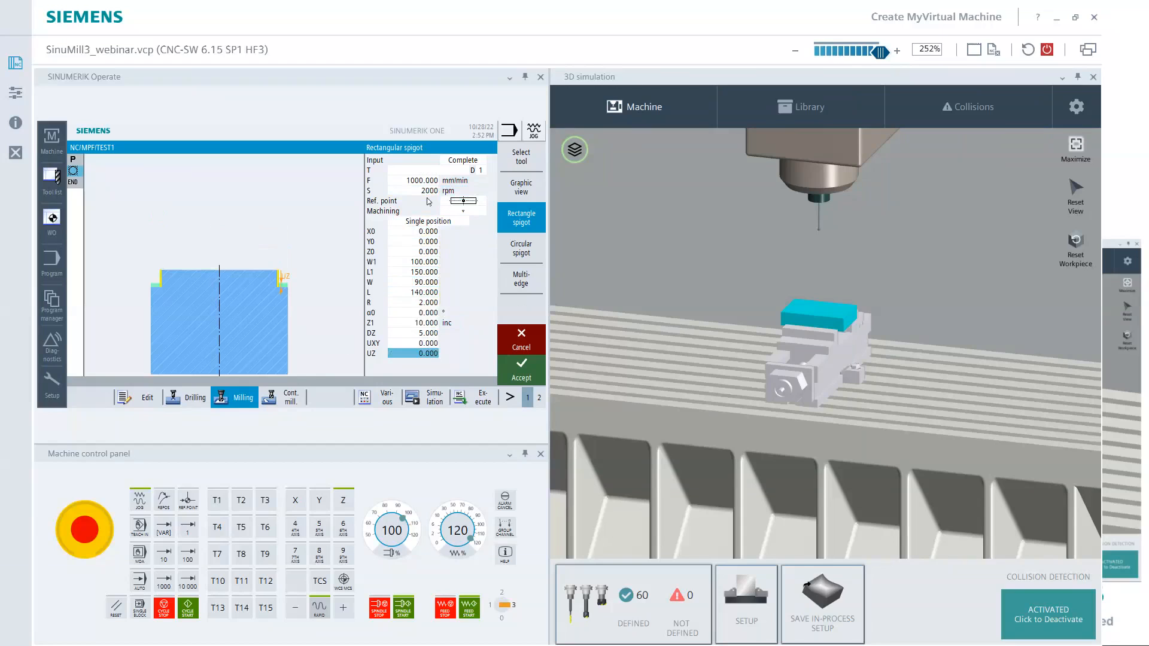
{"action": "left_click", "coordinate": [518, 373]}
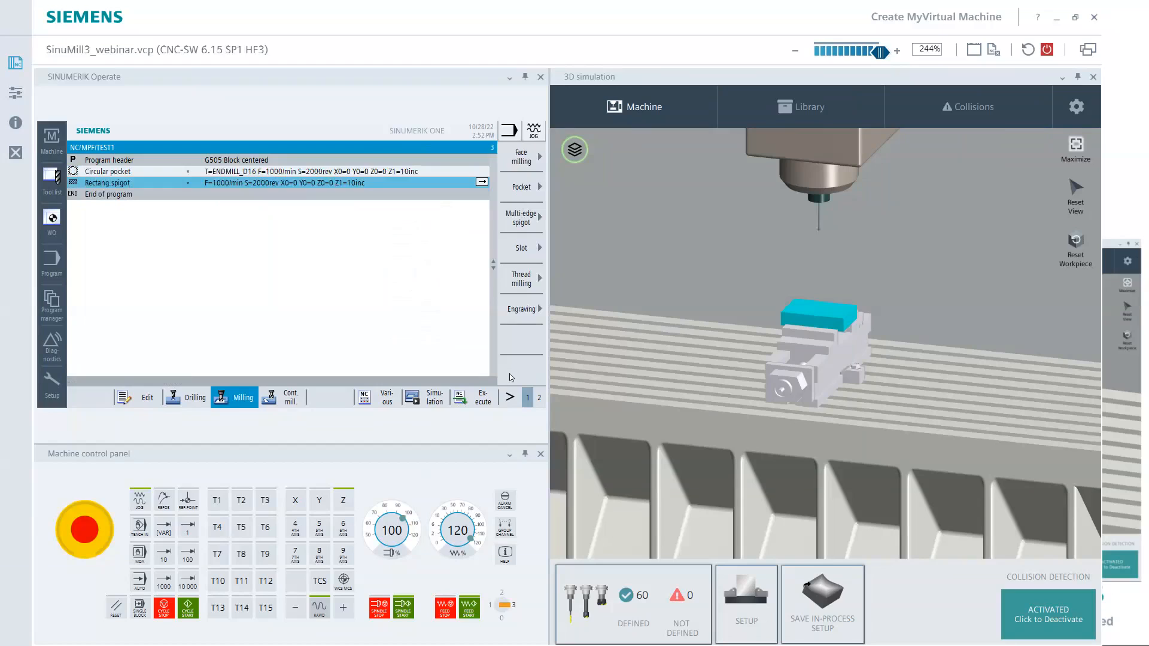
Simulate the TEST1 program in the 3D view, replay the simulation, and return to the program editor.
{"action": "left_click", "coordinate": [442, 400]}
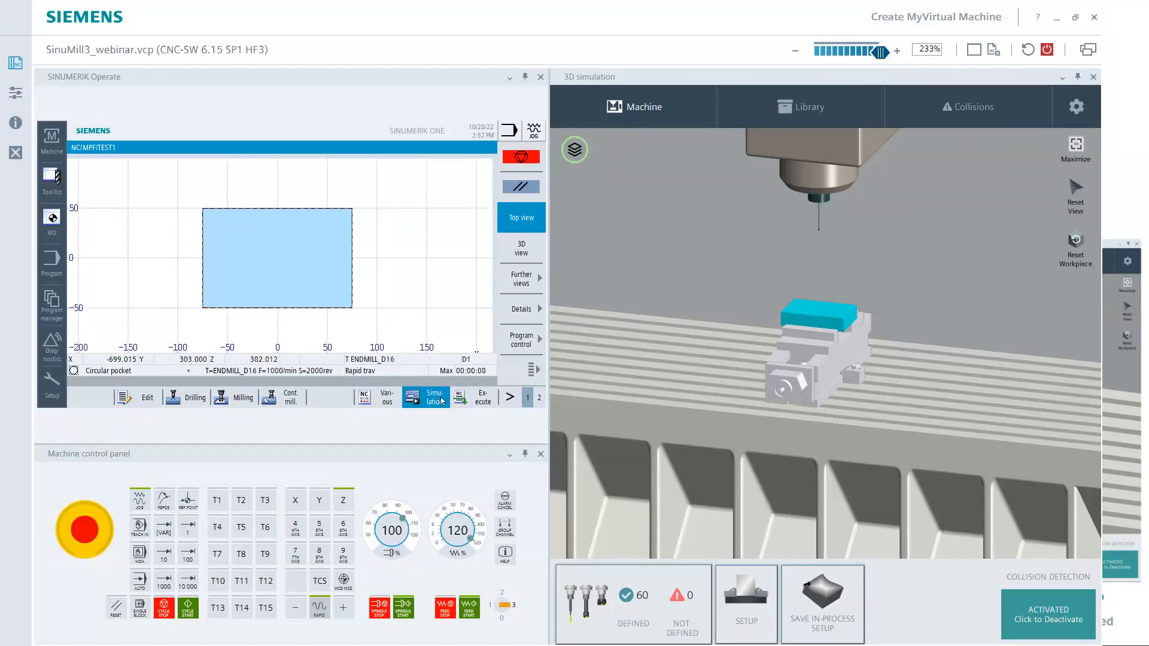
{"action": "left_click", "coordinate": [522, 249]}
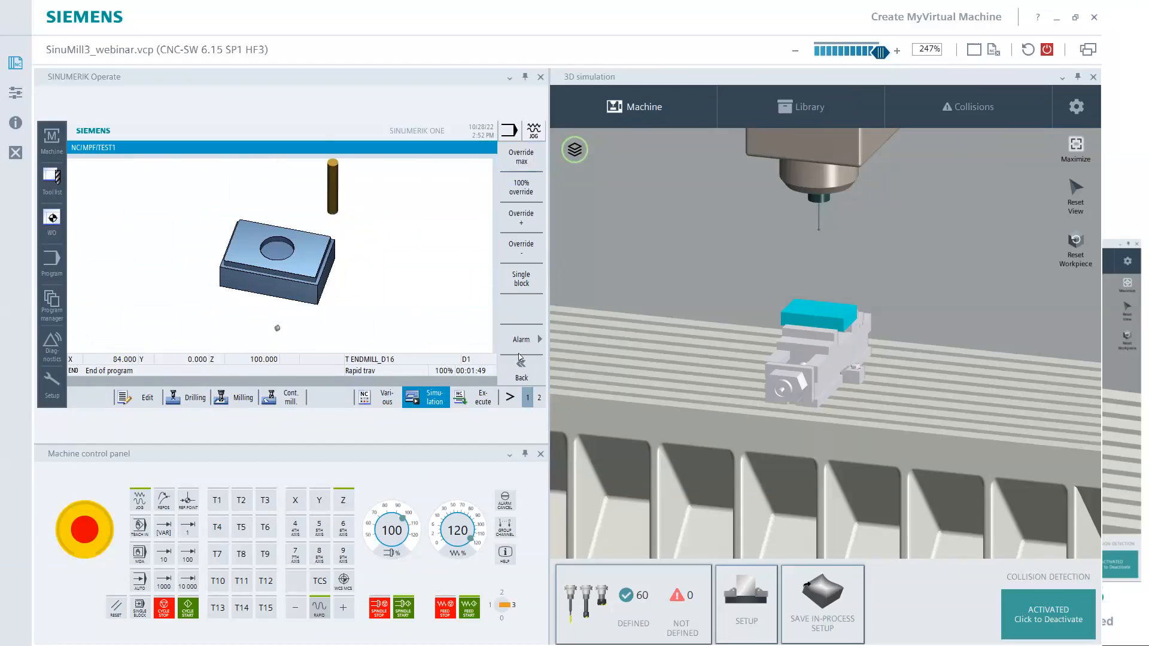
{"action": "left_click", "coordinate": [521, 157]}
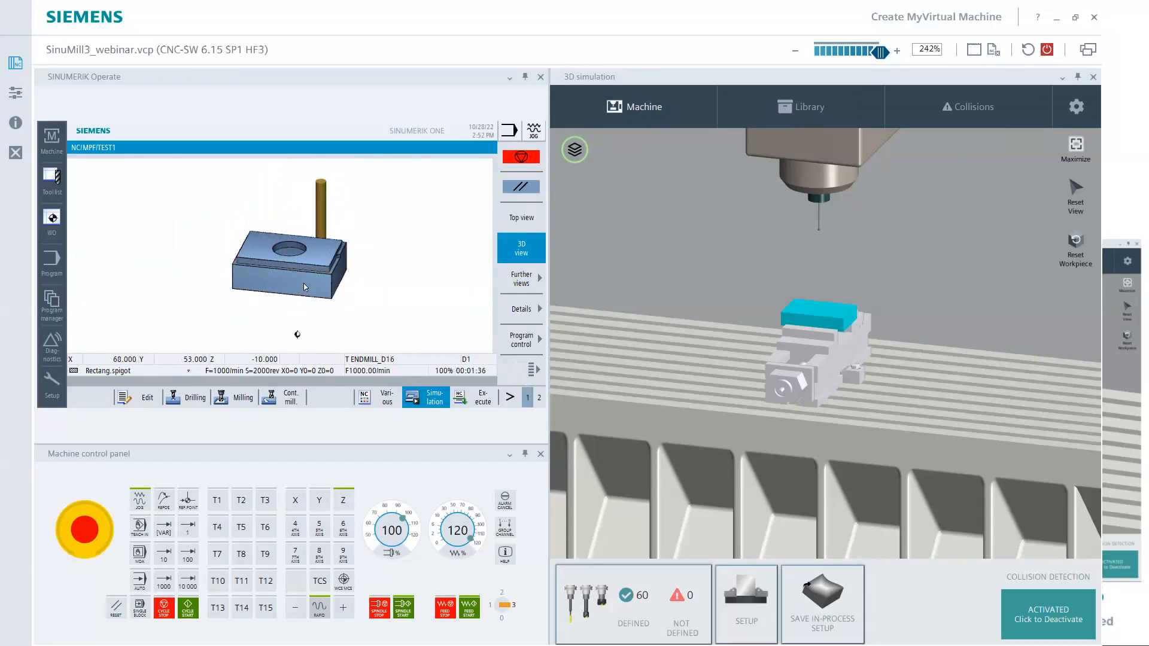
{"action": "left_click", "coordinate": [147, 397]}
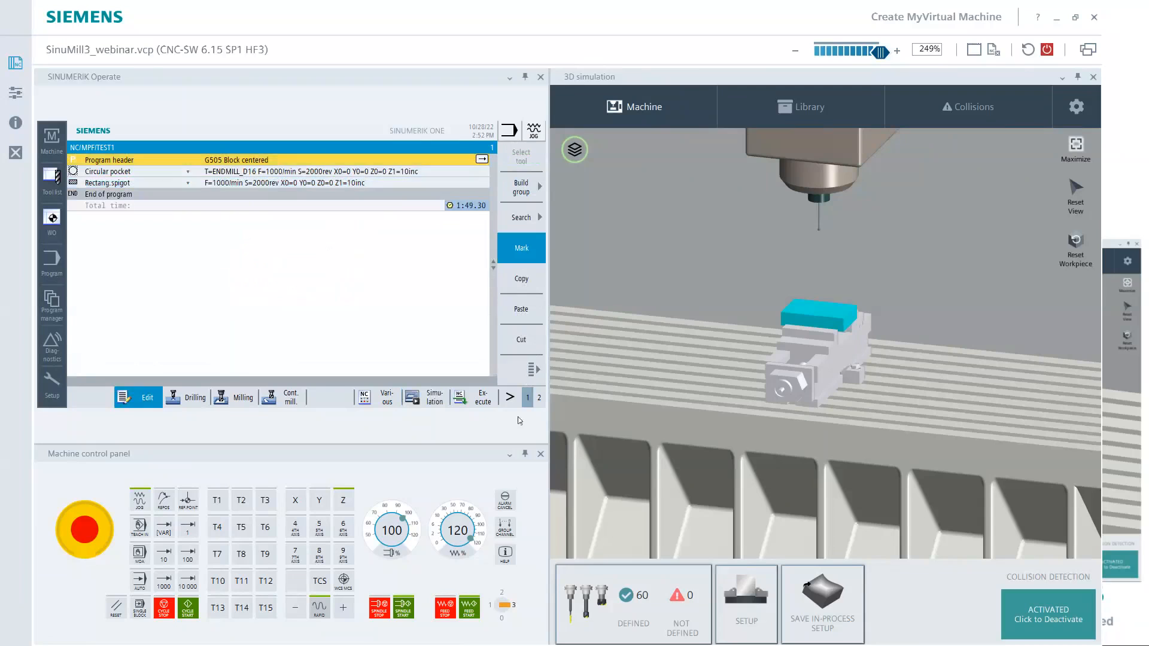
Execute the TEST1 program on the virtual machine and retract the tool in the positive Z direction.
{"action": "left_click", "coordinate": [488, 399]}
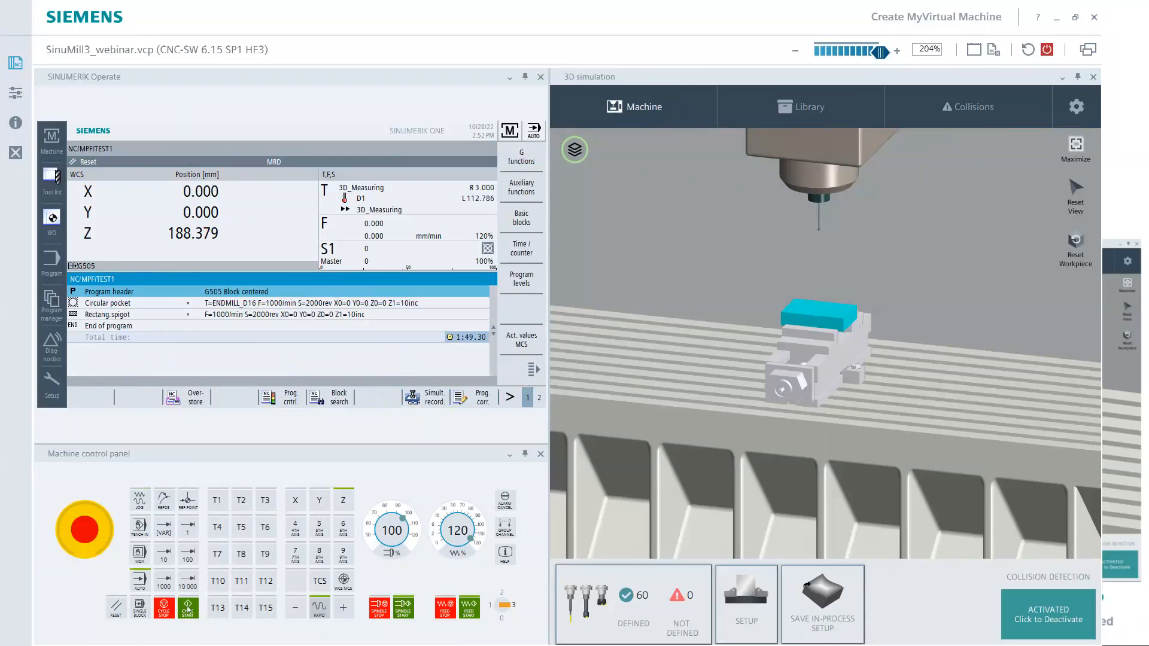
{"action": "left_click", "coordinate": [188, 609]}
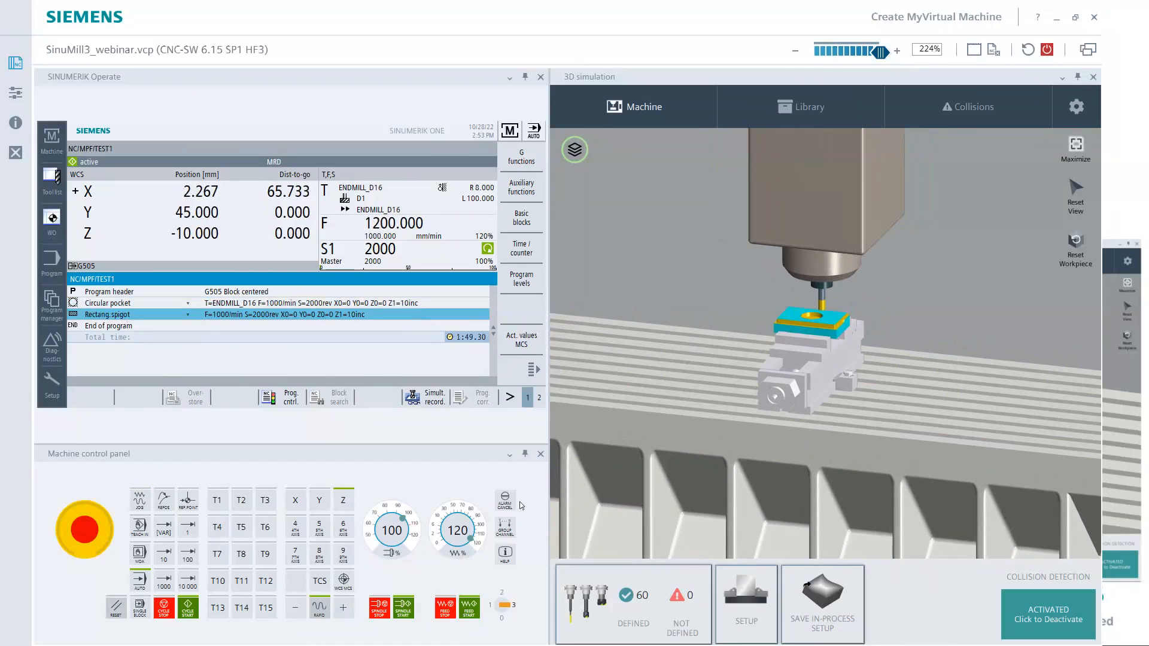
{"action": "left_click", "coordinate": [343, 607]}
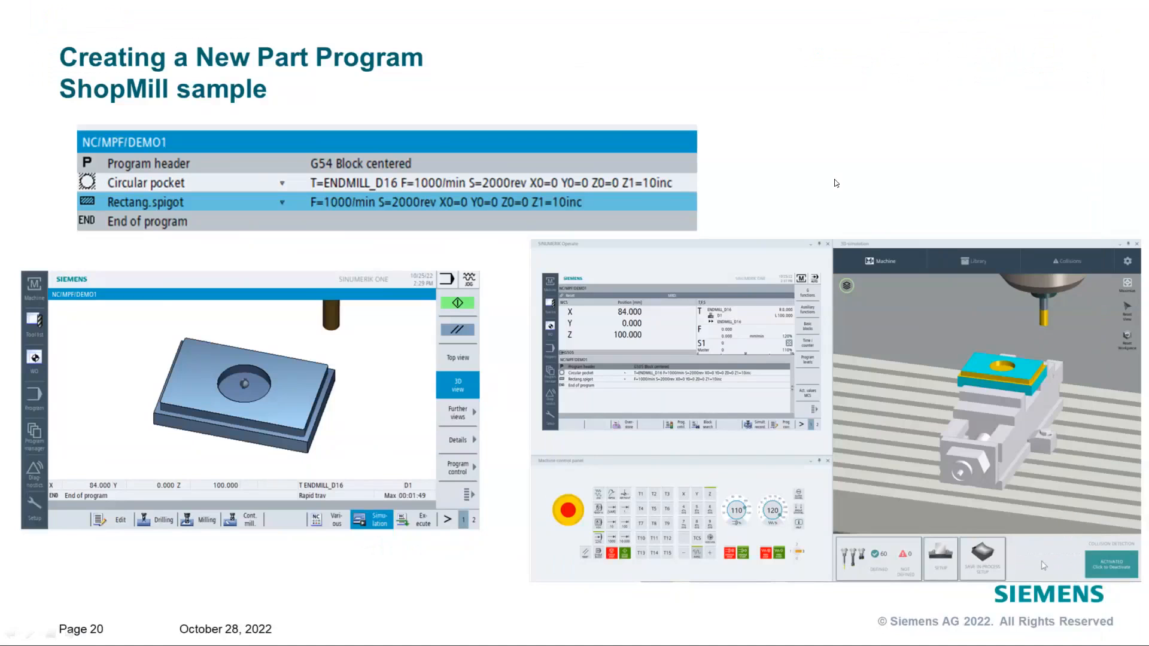
{"action": "left_click", "coordinate": [834, 180]}
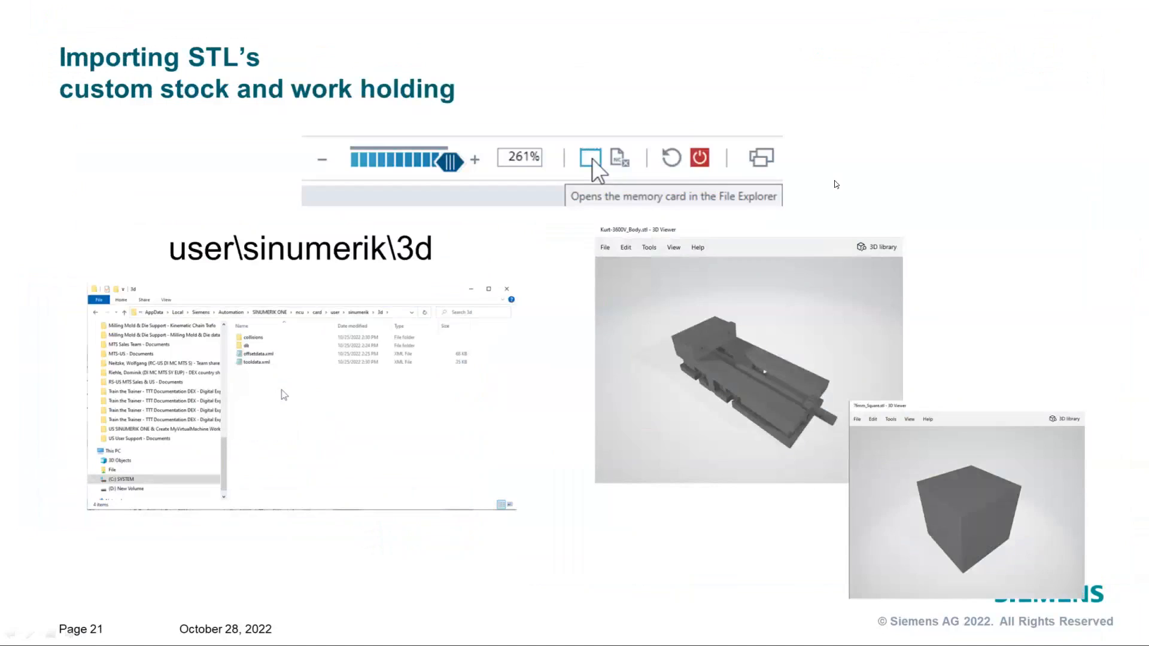
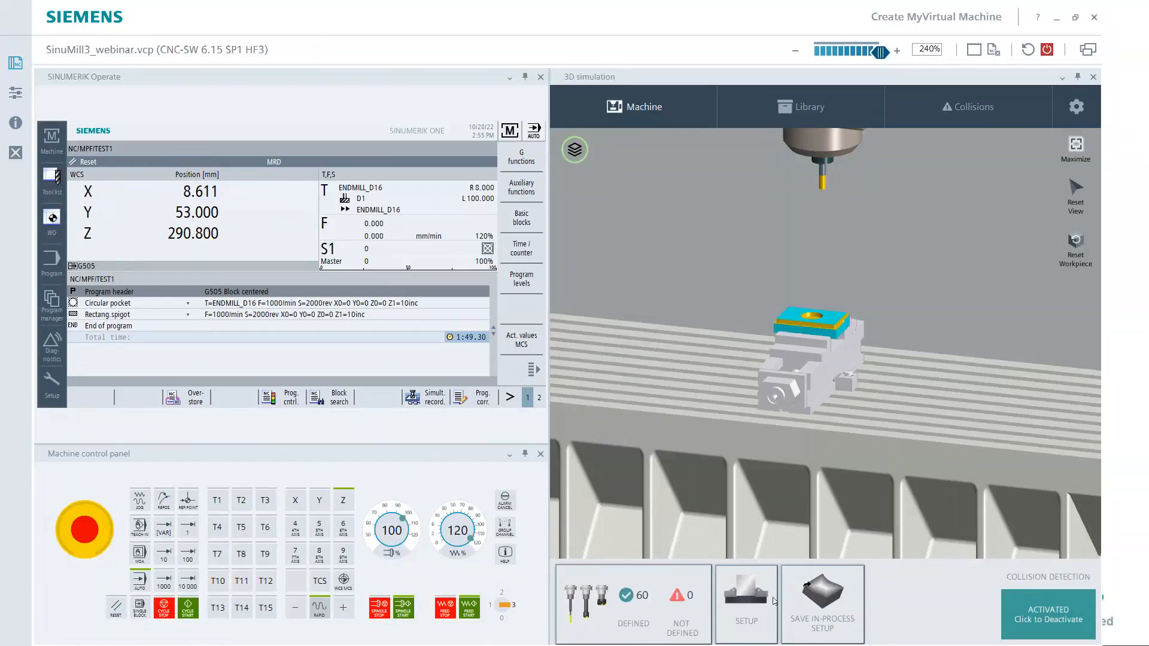
Remove the 01_example setup from the machine table.
{"action": "left_click", "coordinate": [754, 609]}
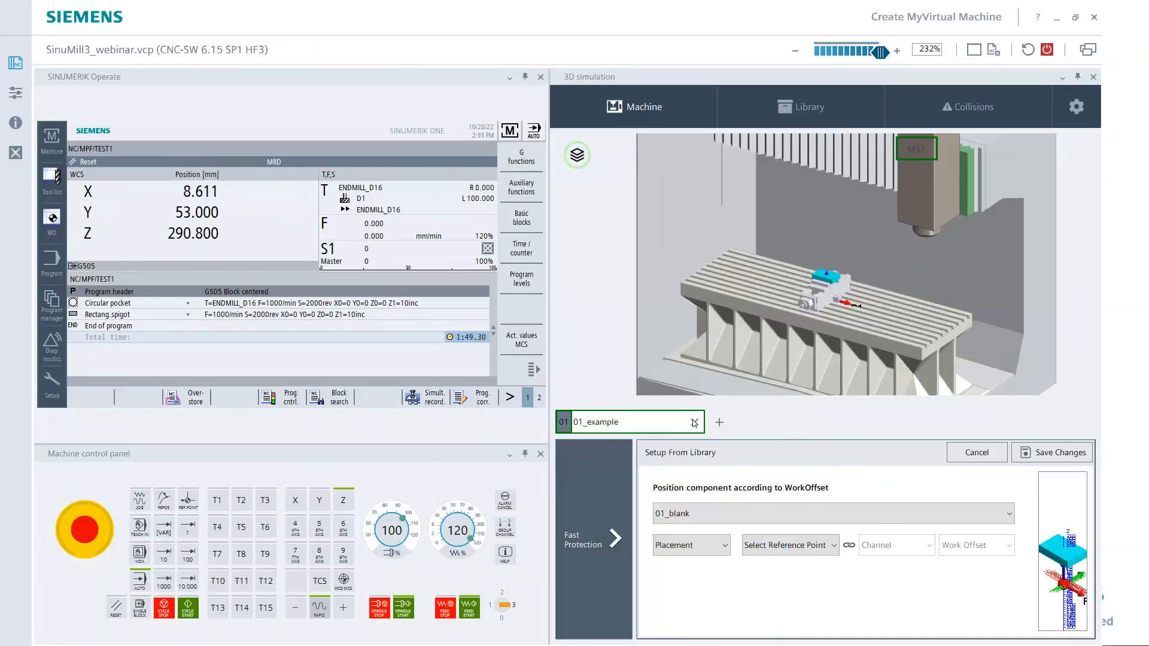
{"action": "left_click", "coordinate": [694, 422]}
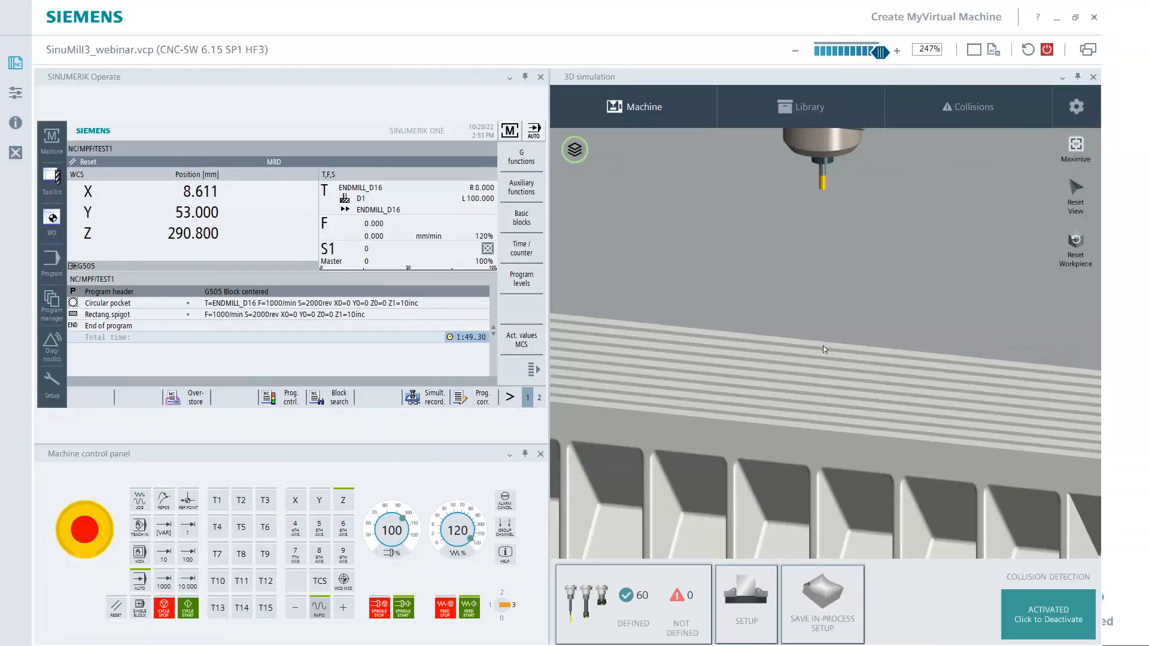
{"action": "scroll", "coordinate": [815, 351], "scroll_direction": "down", "scroll_amount": 3}
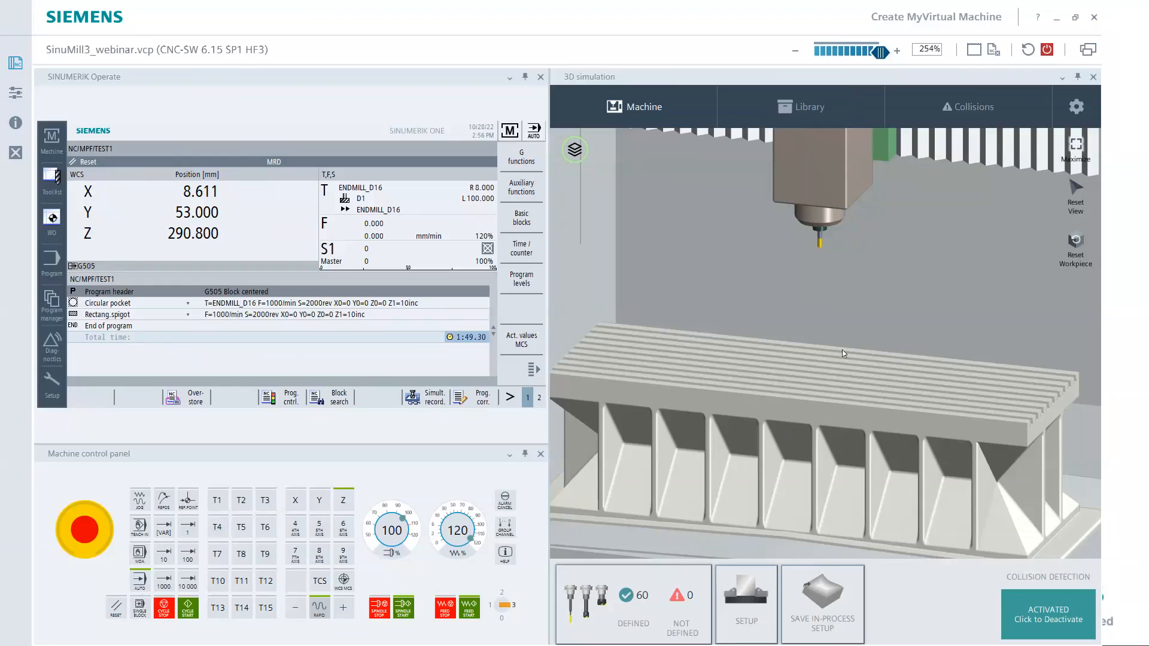
Open the component library and look over the options for building a new setup.
{"action": "left_click", "coordinate": [803, 109]}
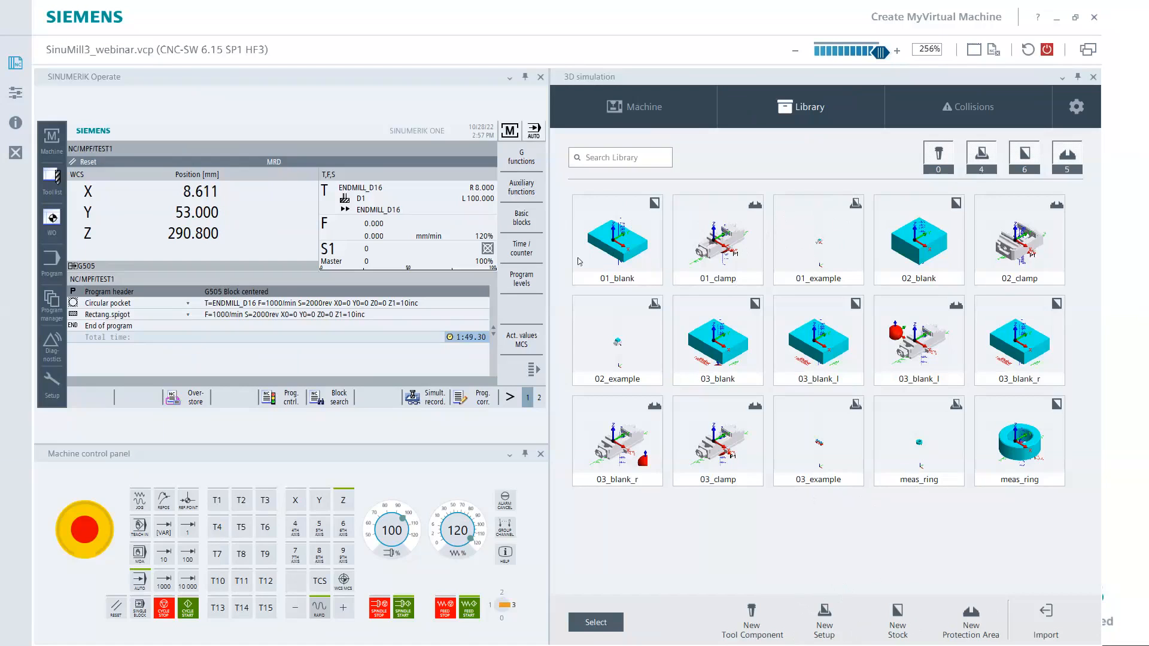
{"action": "left_click", "coordinate": [822, 621]}
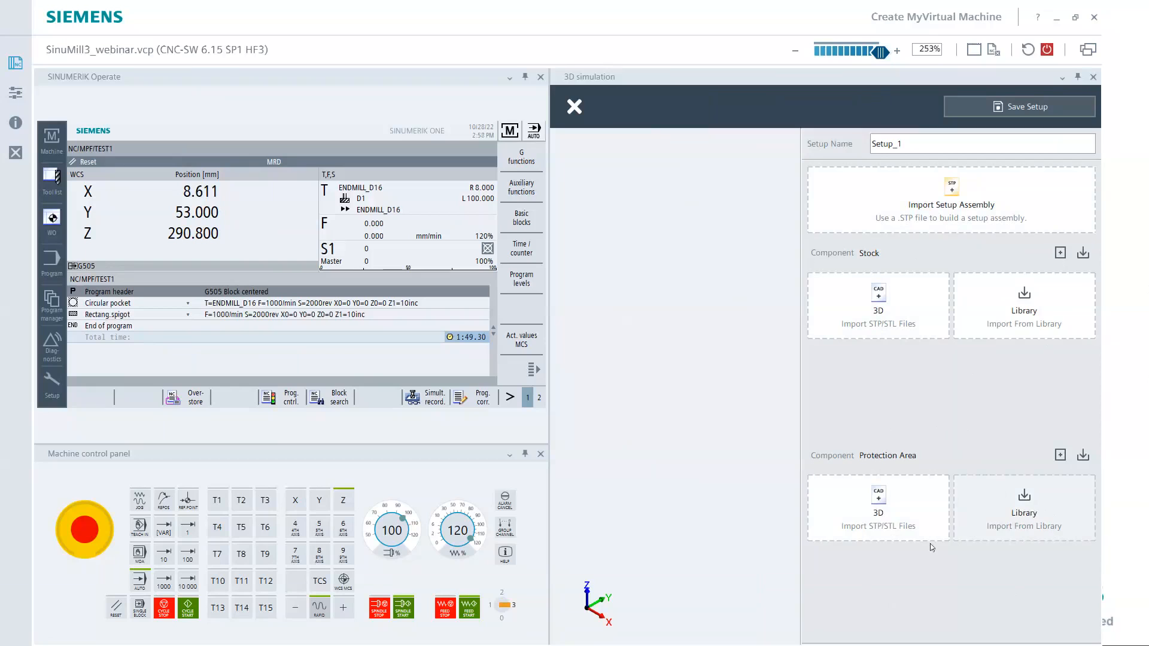
{"action": "left_click", "coordinate": [575, 107]}
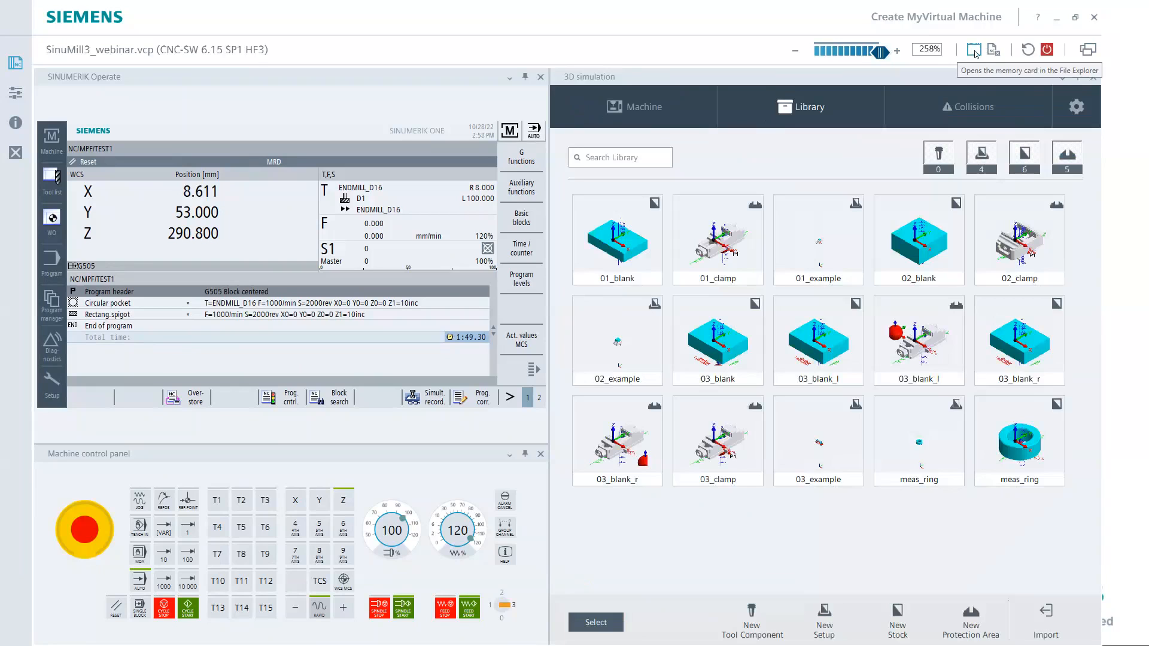
Open the memory card in File Explorer and go to its user\sinumerik\3d folder.
{"action": "left_click", "coordinate": [974, 51]}
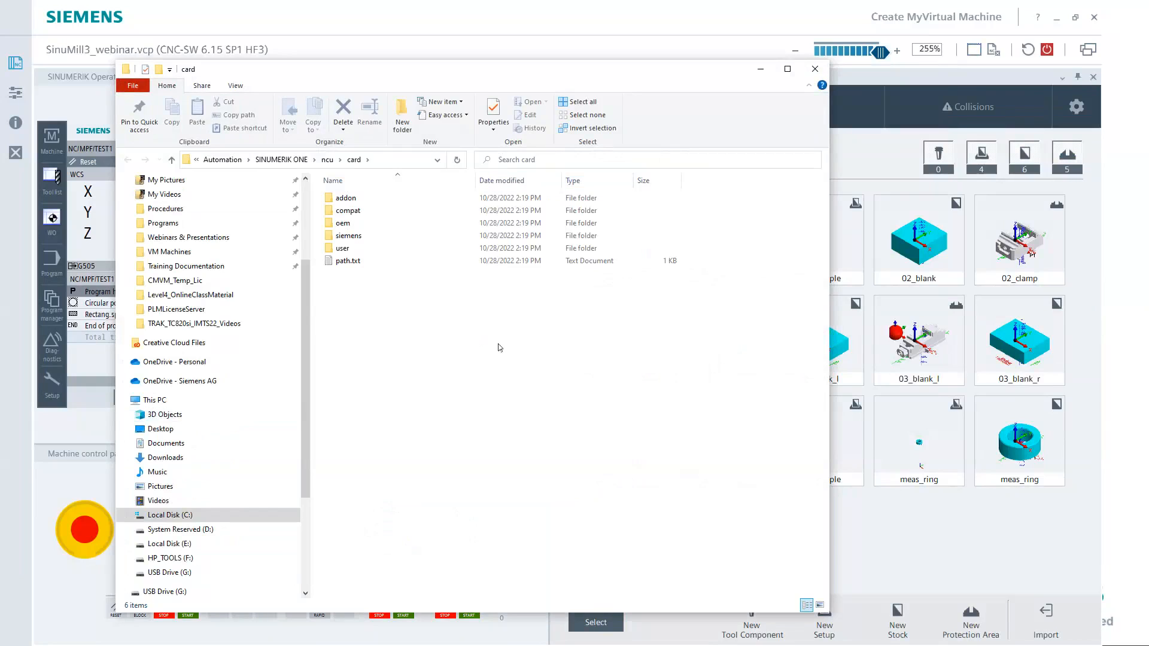
{"action": "double_click", "coordinate": [345, 248]}
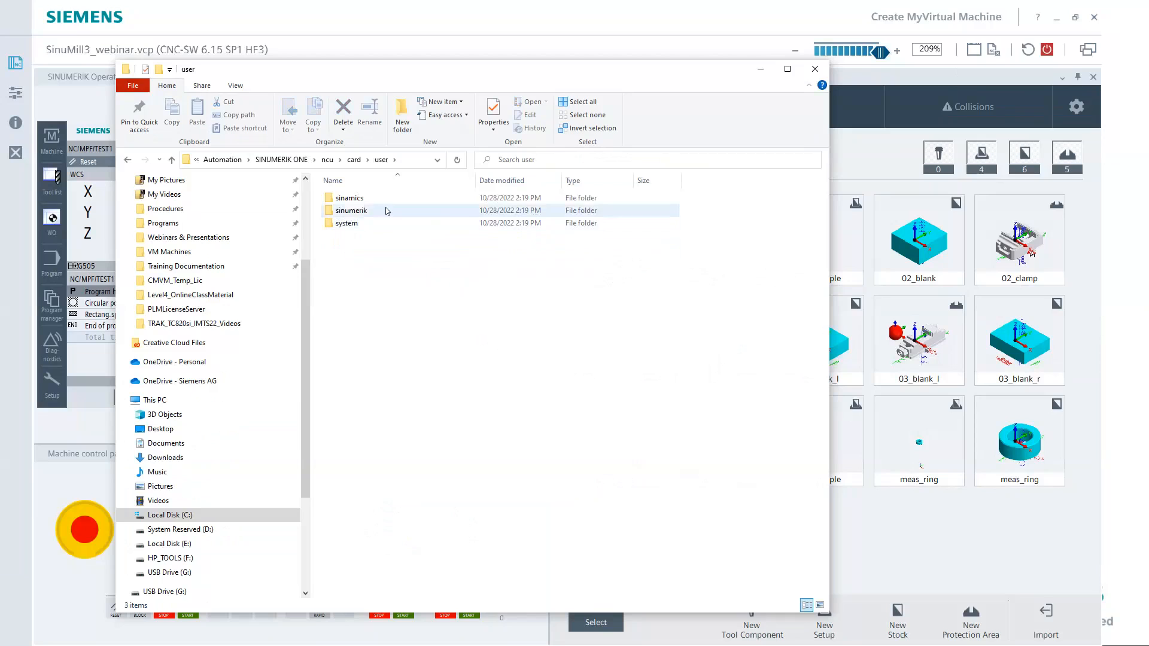
{"action": "double_click", "coordinate": [380, 213]}
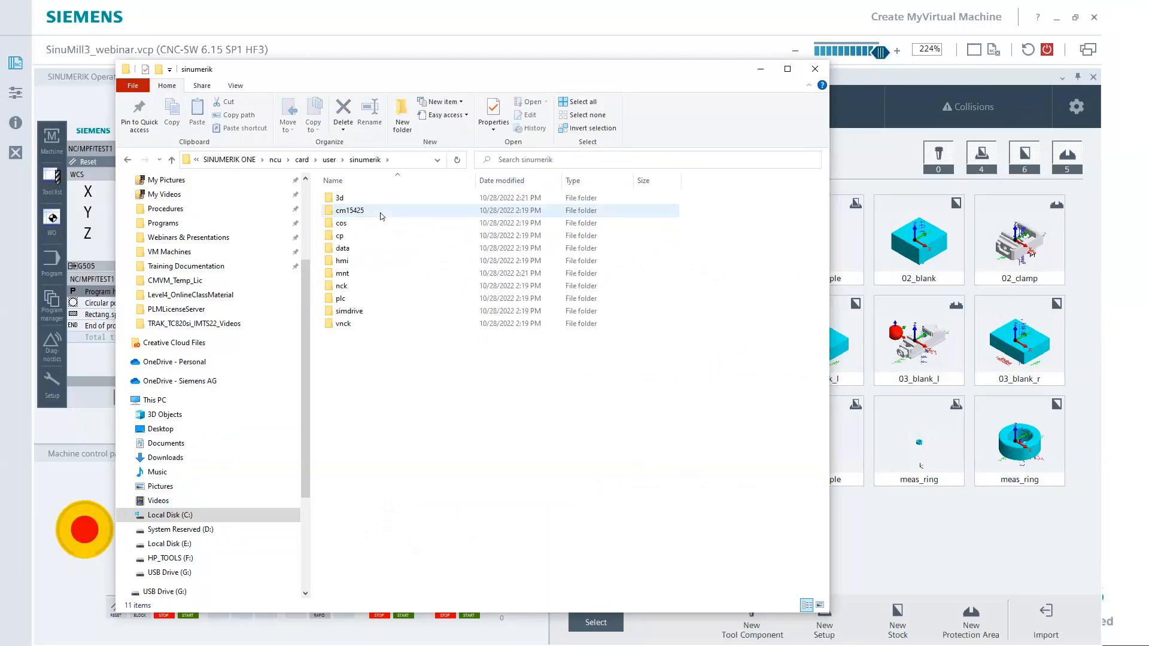
{"action": "double_click", "coordinate": [352, 200]}
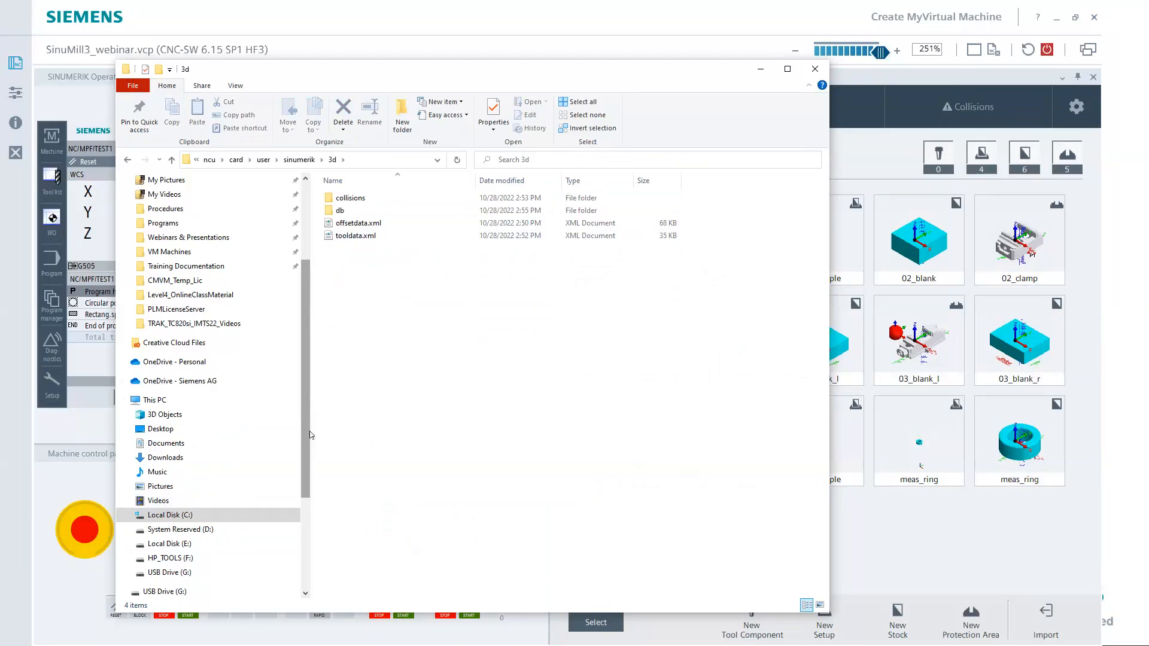
Copy all four STL files from the RMVM_Webinar\Workholding_Stock folder on USB Drive (G:).
{"action": "scroll", "coordinate": [304, 439], "scroll_direction": "down", "scroll_amount": 4}
{"action": "left_click", "coordinate": [196, 435]}
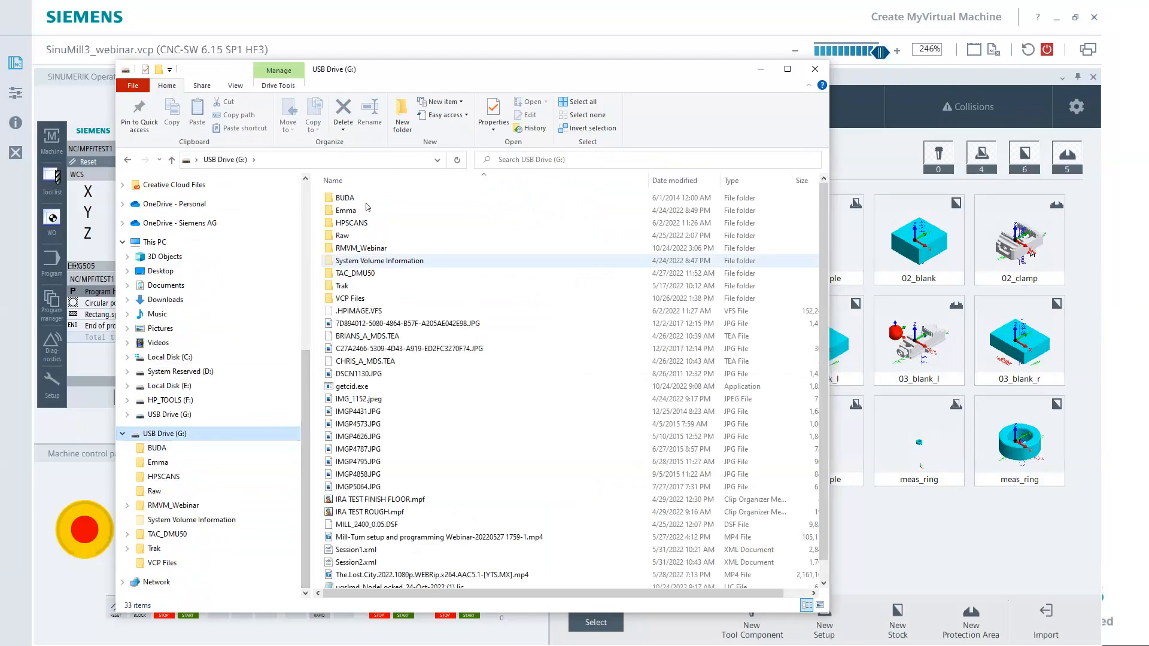
{"action": "double_click", "coordinate": [454, 247]}
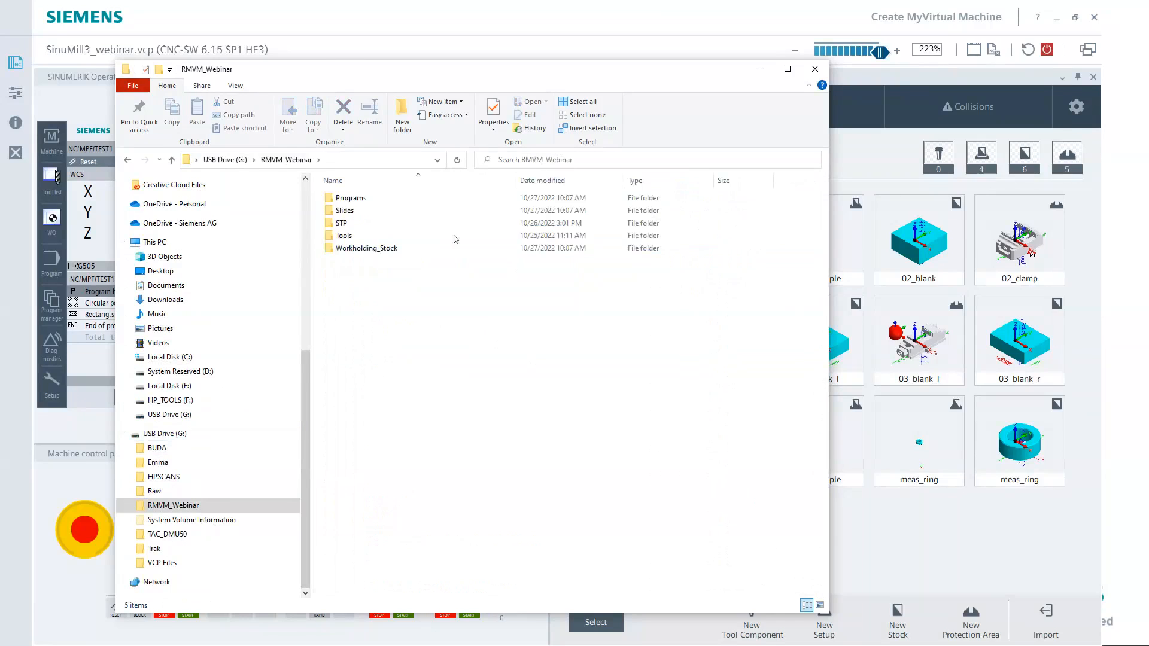
{"action": "double_click", "coordinate": [365, 247]}
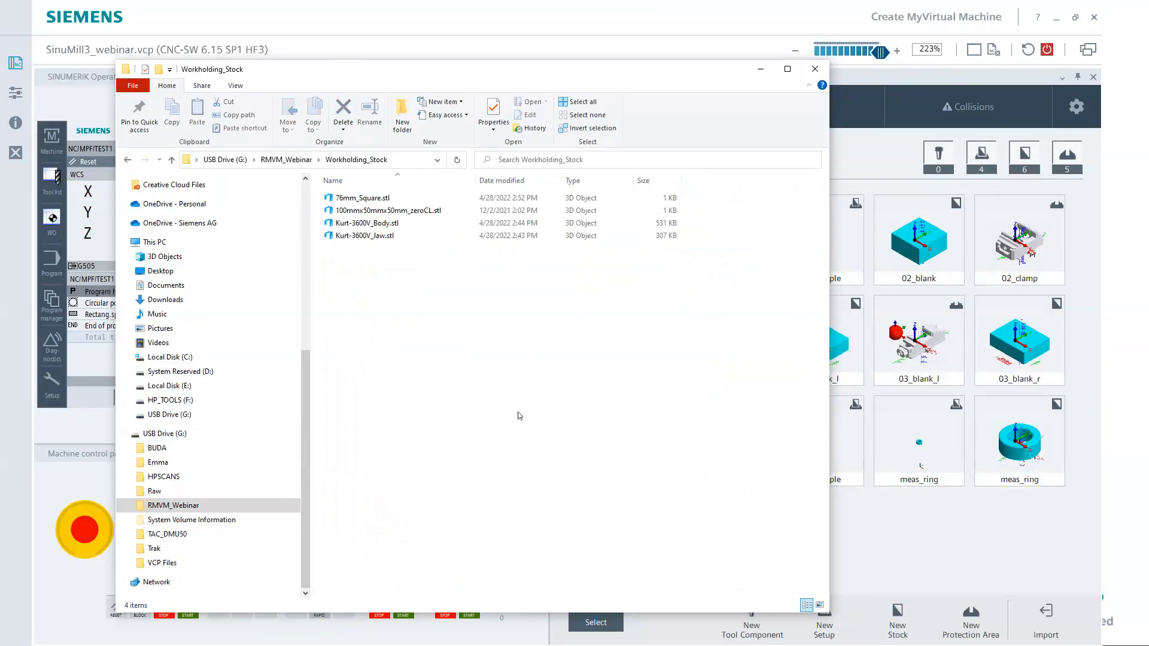
{"action": "left_click", "coordinate": [378, 203]}
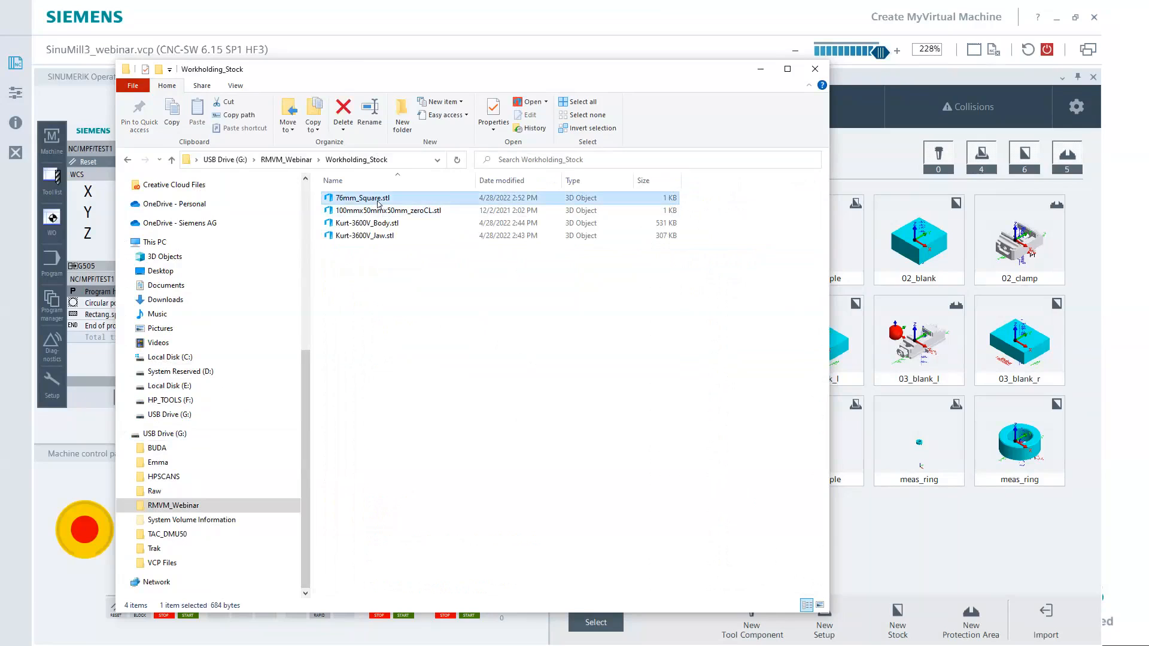
{"action": "left_click", "coordinate": [384, 237], "text": "shift"}
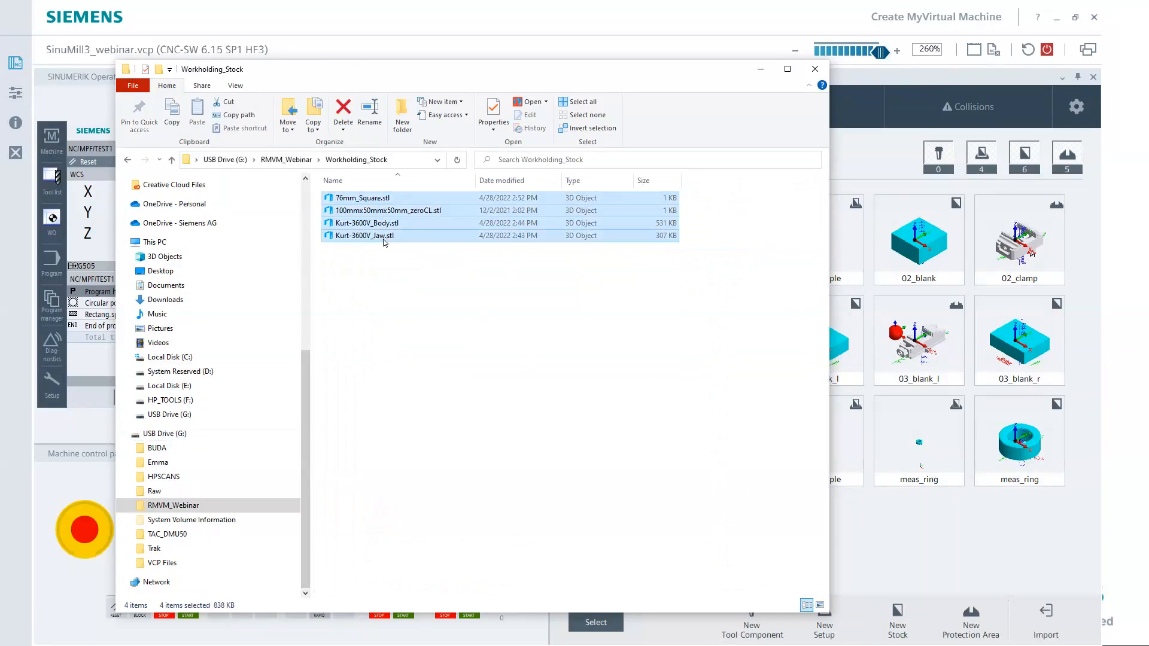
{"action": "right_click", "coordinate": [384, 242]}
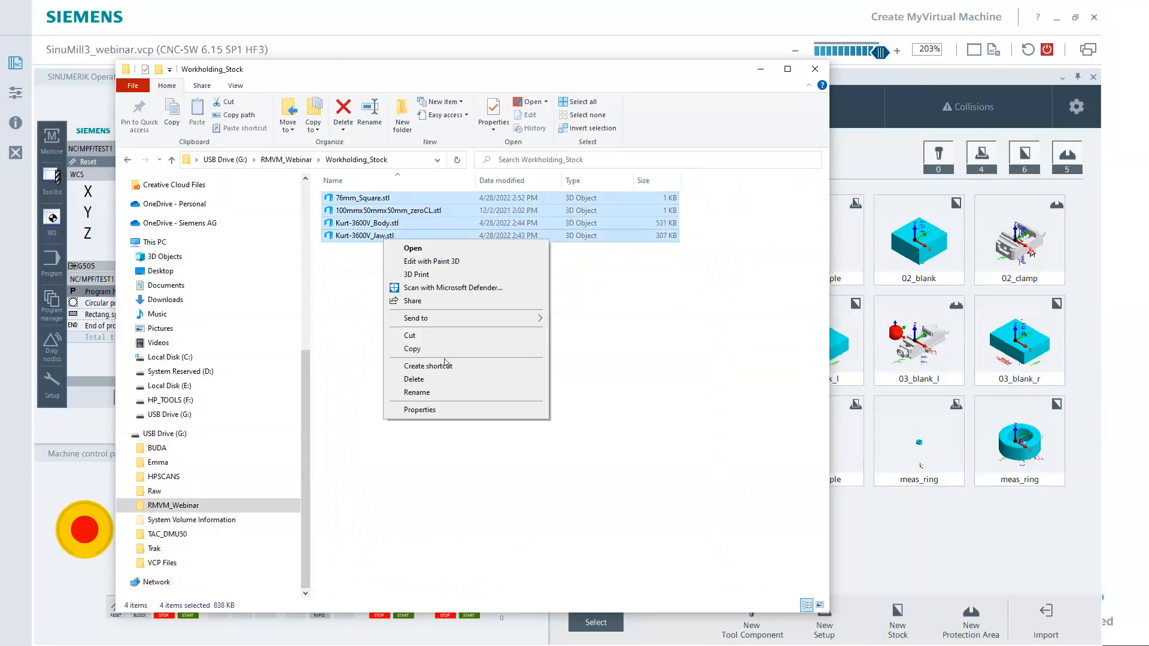
{"action": "left_click", "coordinate": [419, 351]}
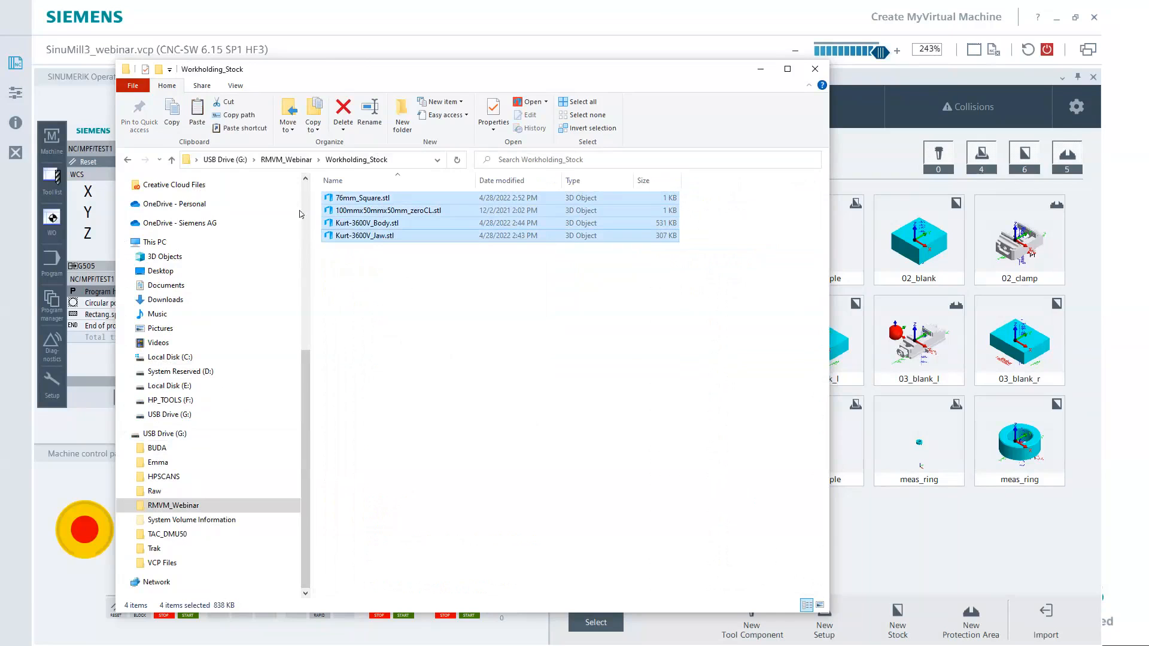
Paste the copied STL files into the memory card's 3d folder and close File Explorer.
{"action": "left_click", "coordinate": [129, 161]}
{"action": "left_click", "coordinate": [128, 160]}
{"action": "left_click", "coordinate": [129, 160]}
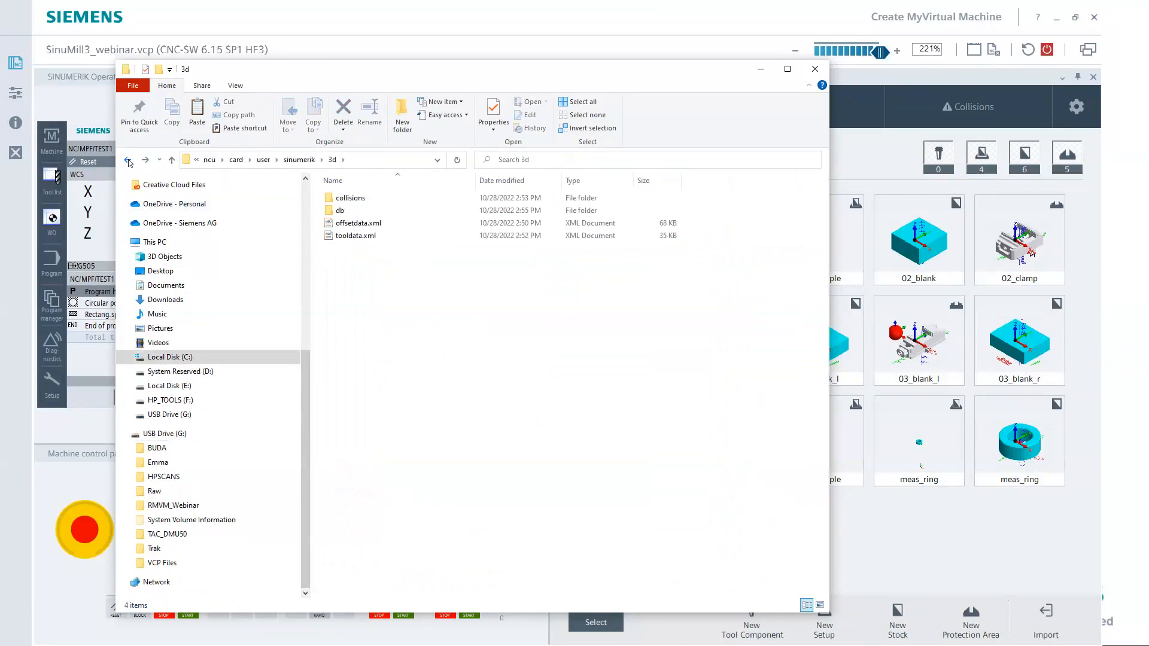
{"action": "right_click", "coordinate": [375, 279]}
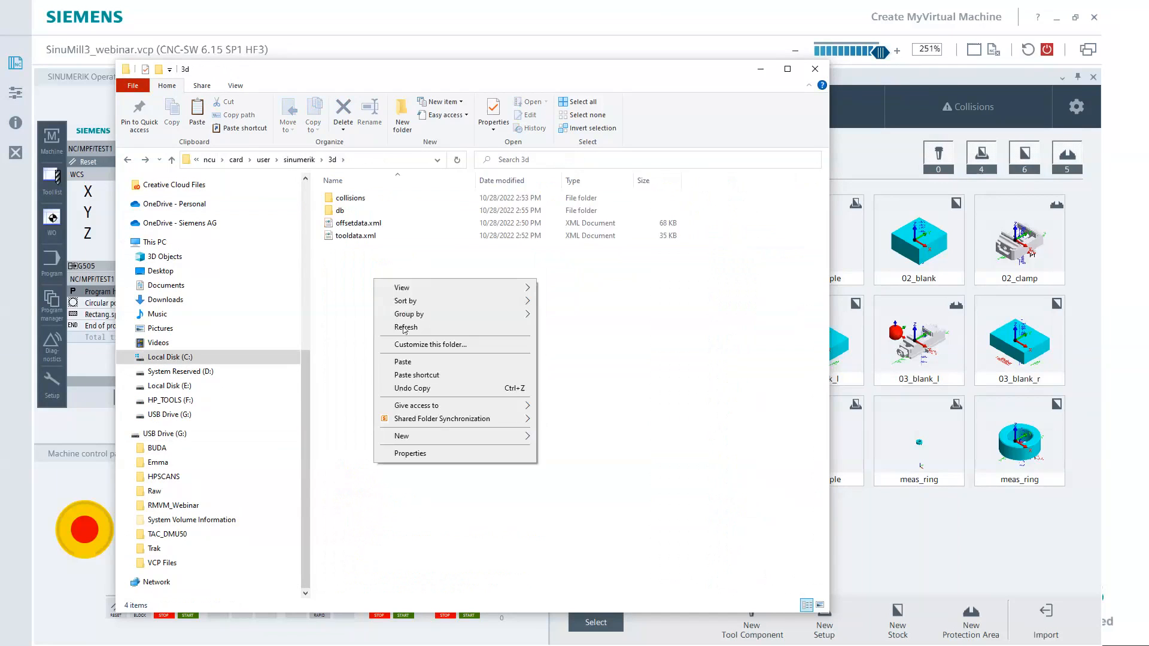
{"action": "left_click", "coordinate": [417, 362]}
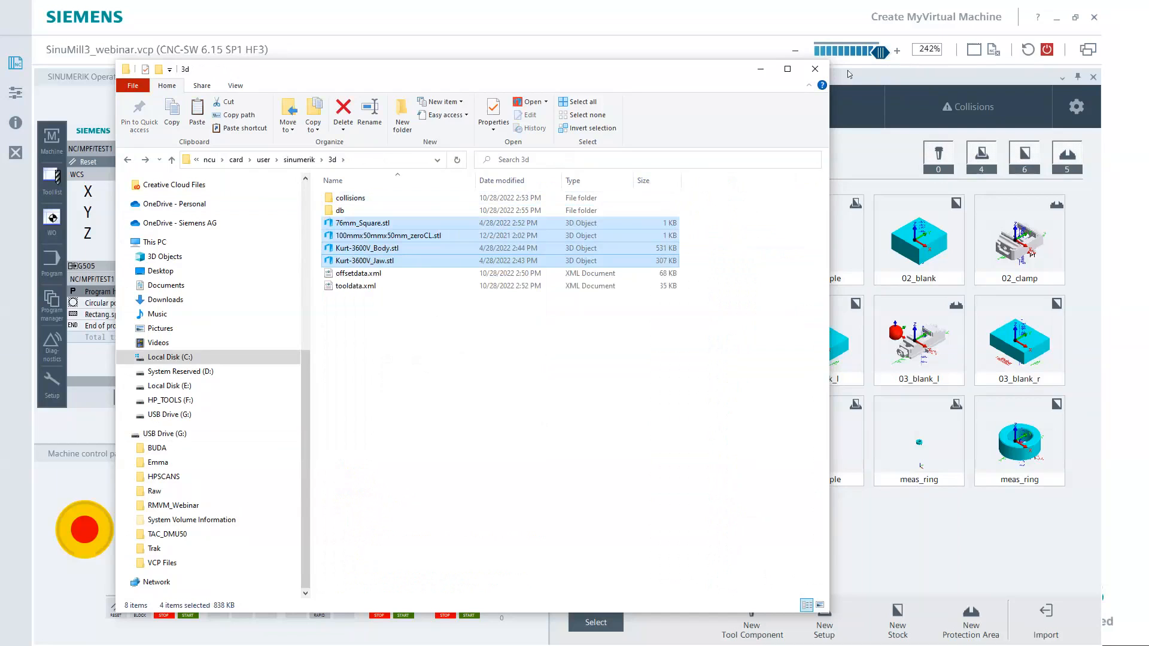
{"action": "left_click", "coordinate": [812, 73]}
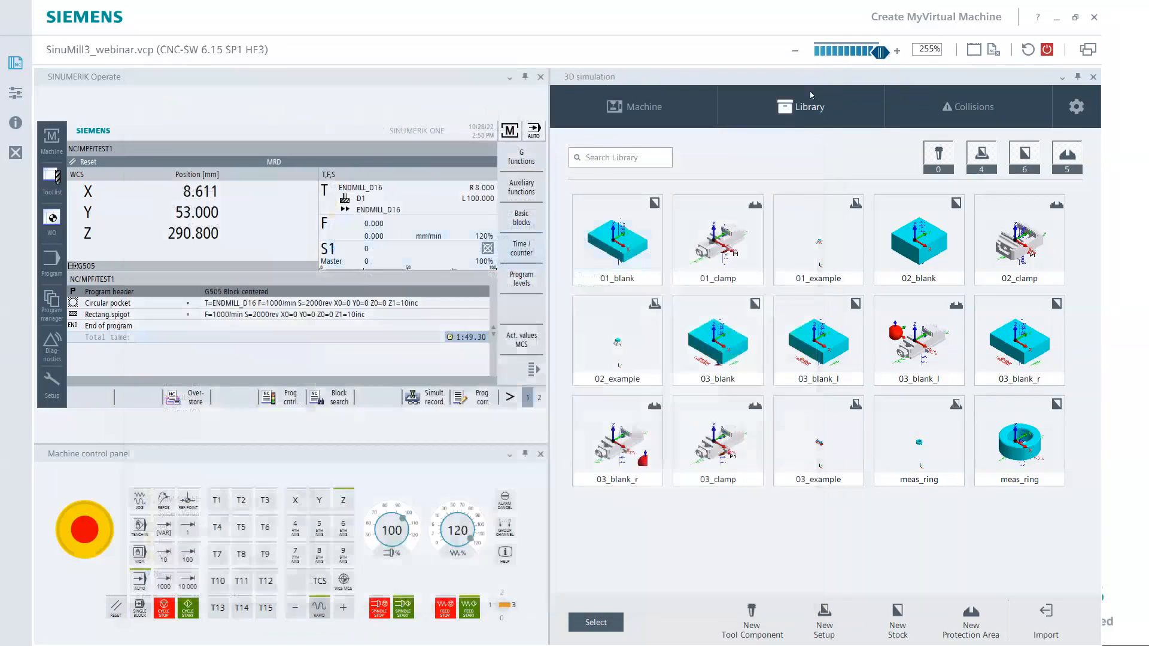
Create a new setup and start importing a CAD file as its protection area.
{"action": "left_click", "coordinate": [825, 618]}
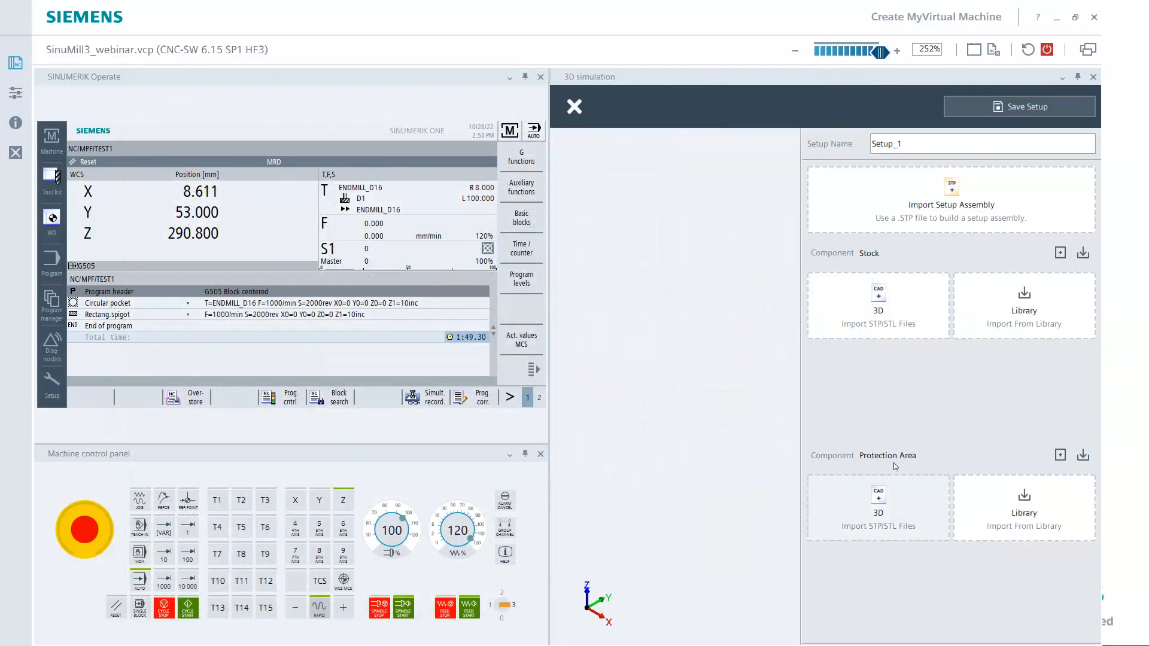
{"action": "left_click", "coordinate": [889, 511]}
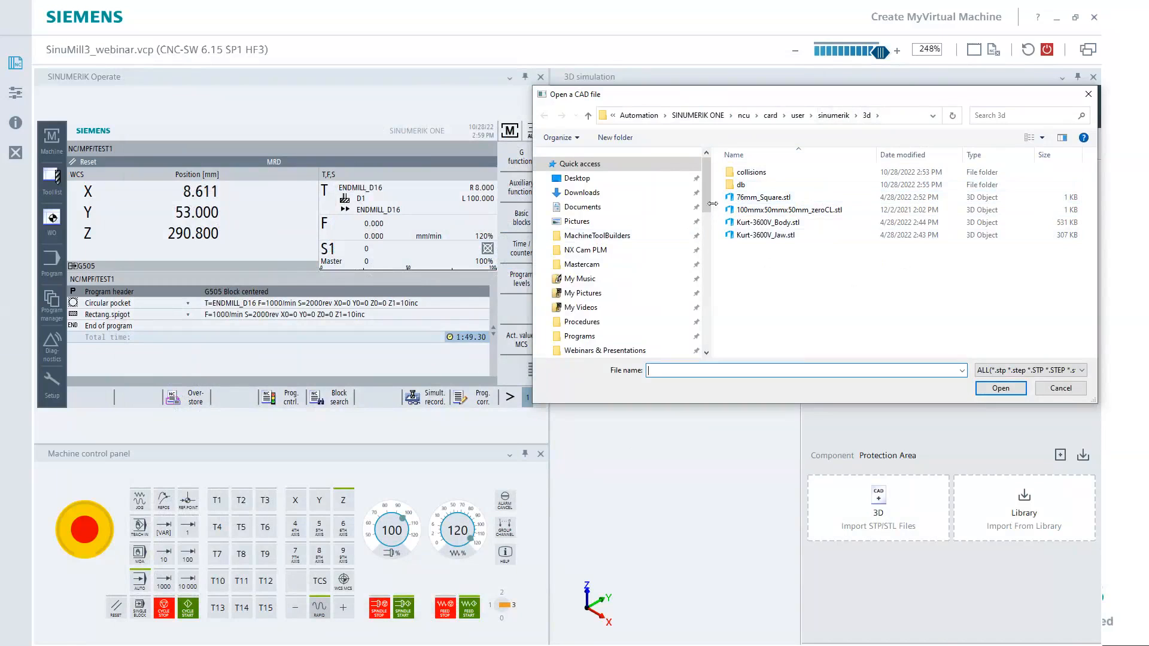
{"action": "scroll", "coordinate": [709, 251], "scroll_direction": "down", "scroll_amount": 10}
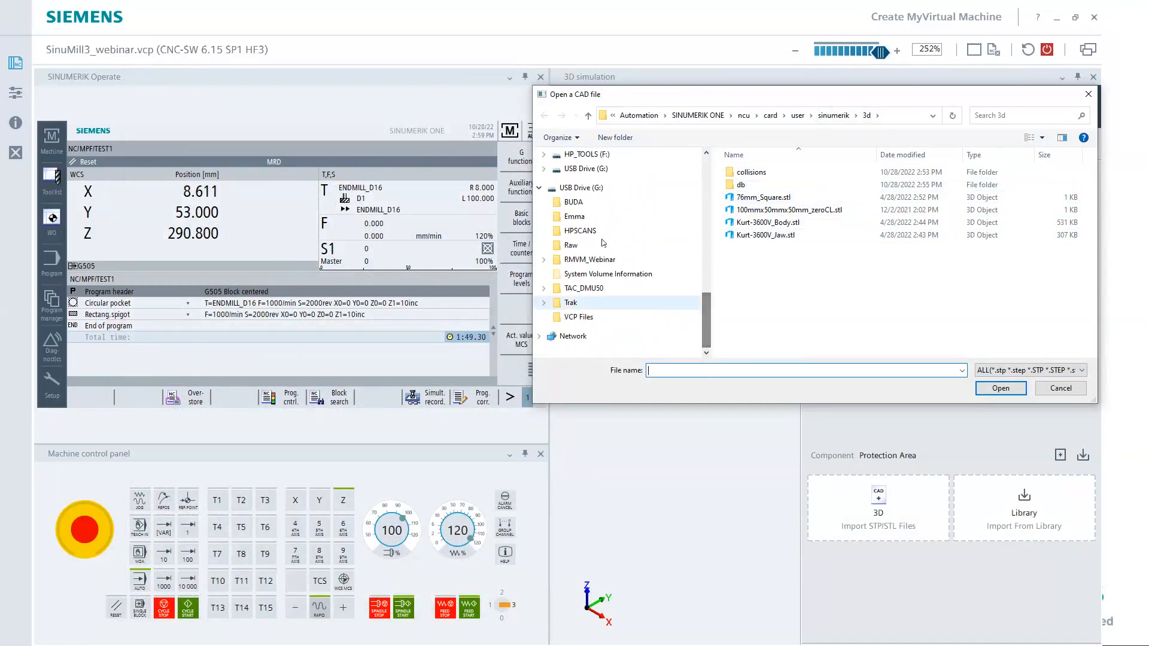
{"action": "left_click", "coordinate": [591, 259]}
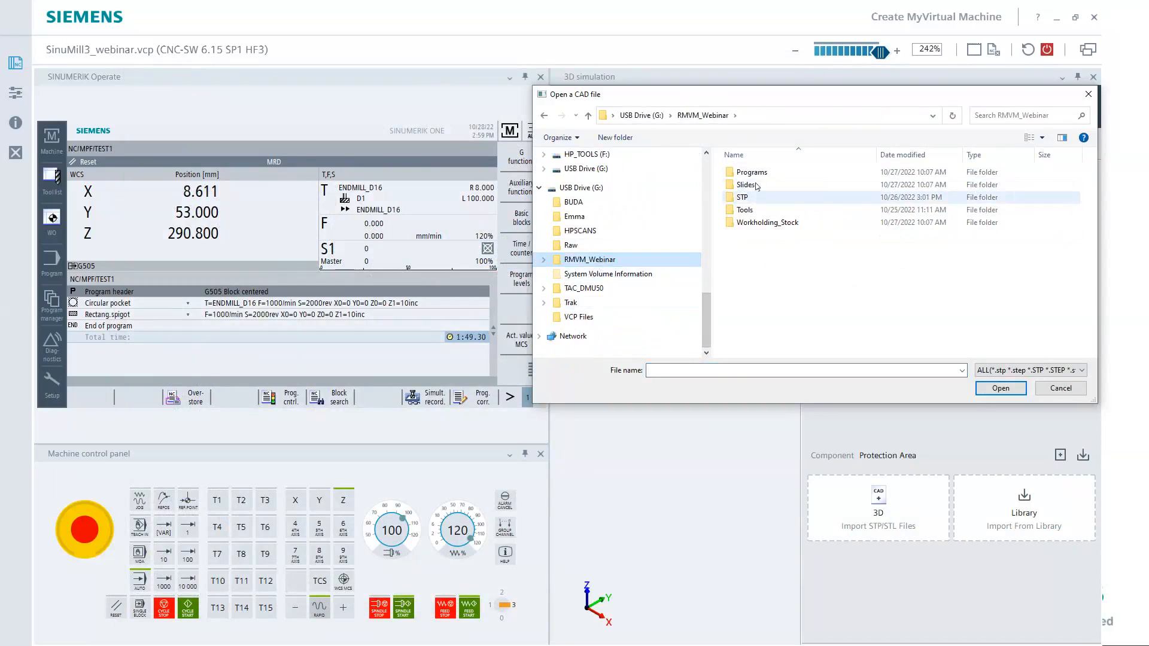
{"action": "double_click", "coordinate": [768, 222]}
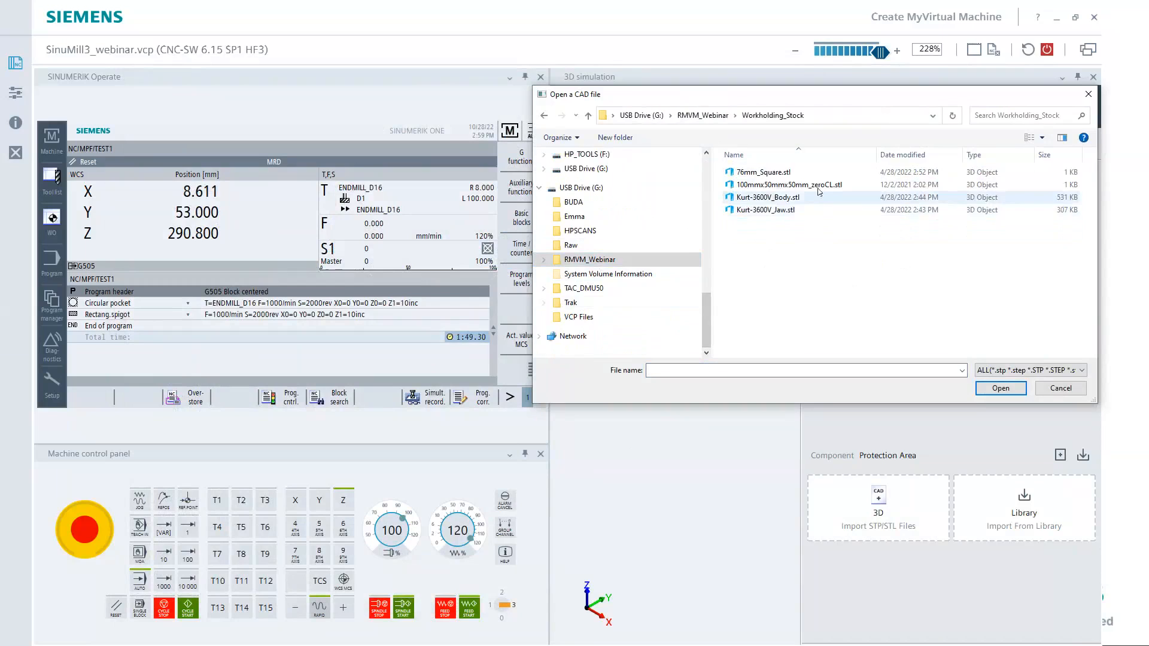
{"action": "left_click", "coordinate": [785, 200]}
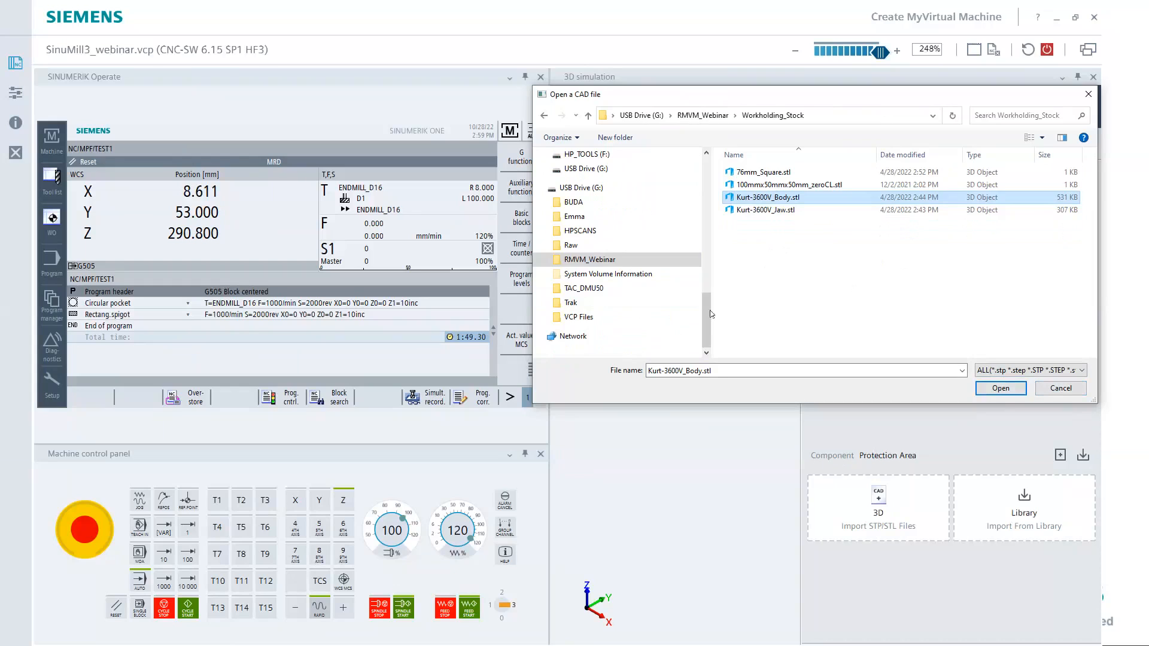
{"action": "left_click", "coordinate": [544, 115]}
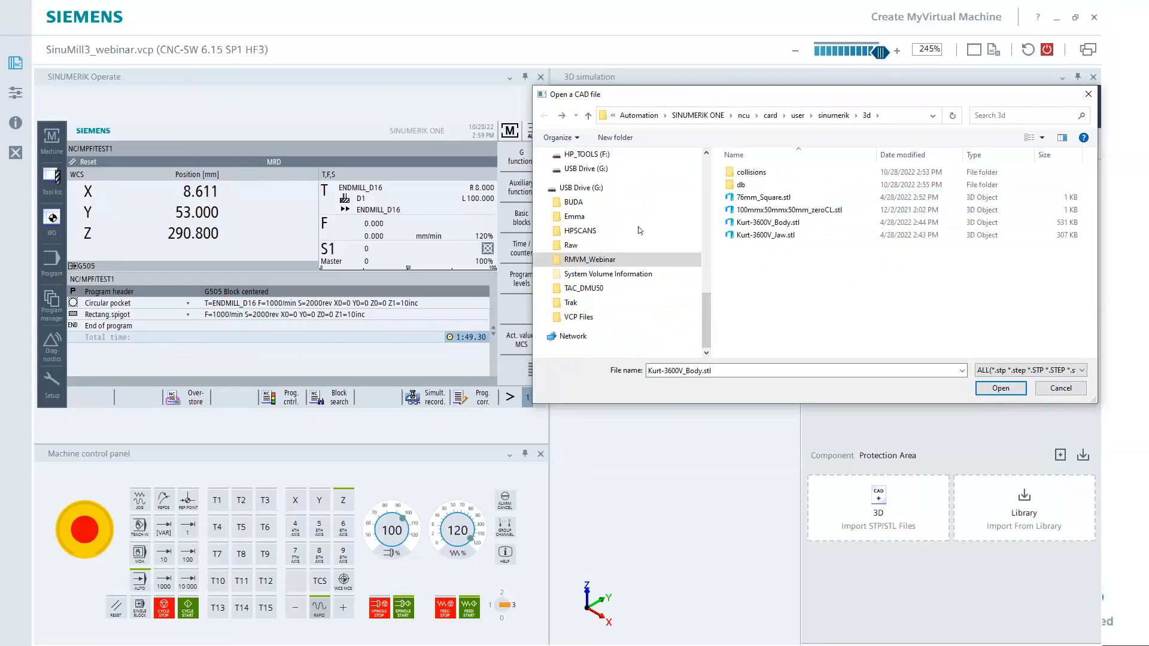
Import Kurt-3600V_Body.stl from the memory card's 3d folder as the protection area.
{"action": "left_click", "coordinate": [781, 223]}
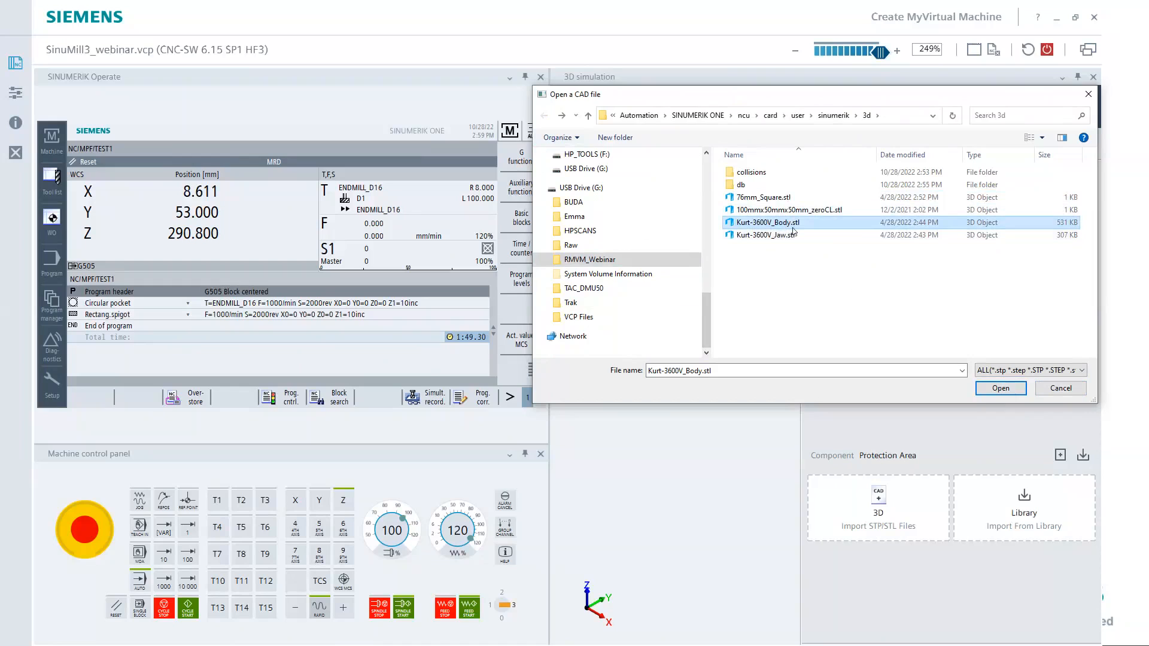
{"action": "left_click", "coordinate": [1009, 388]}
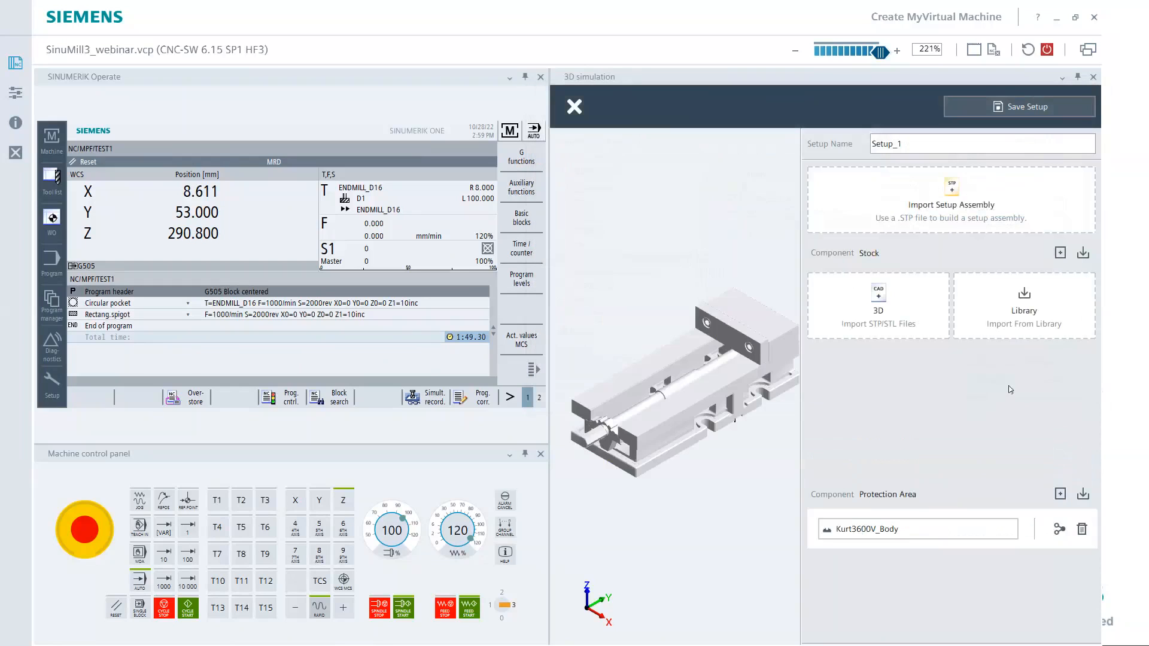
Add Kurt-3600V_Jaw.stl from the memory card's 3d folder as a second protection area component.
{"action": "left_click", "coordinate": [1084, 496]}
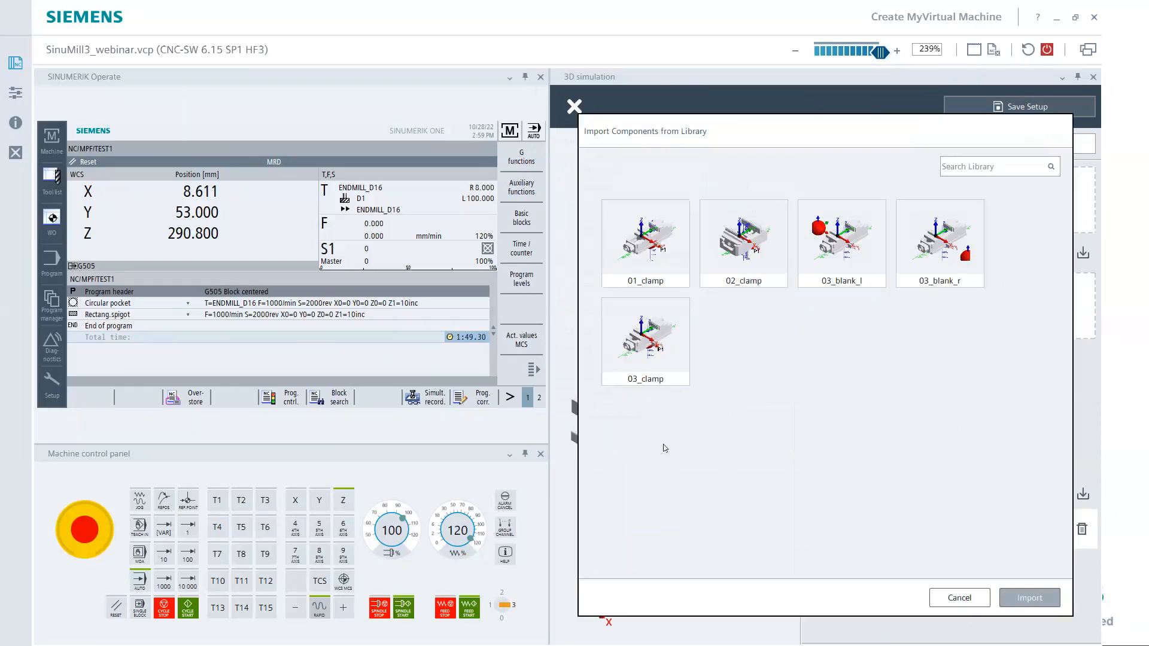
{"action": "left_click", "coordinate": [960, 598]}
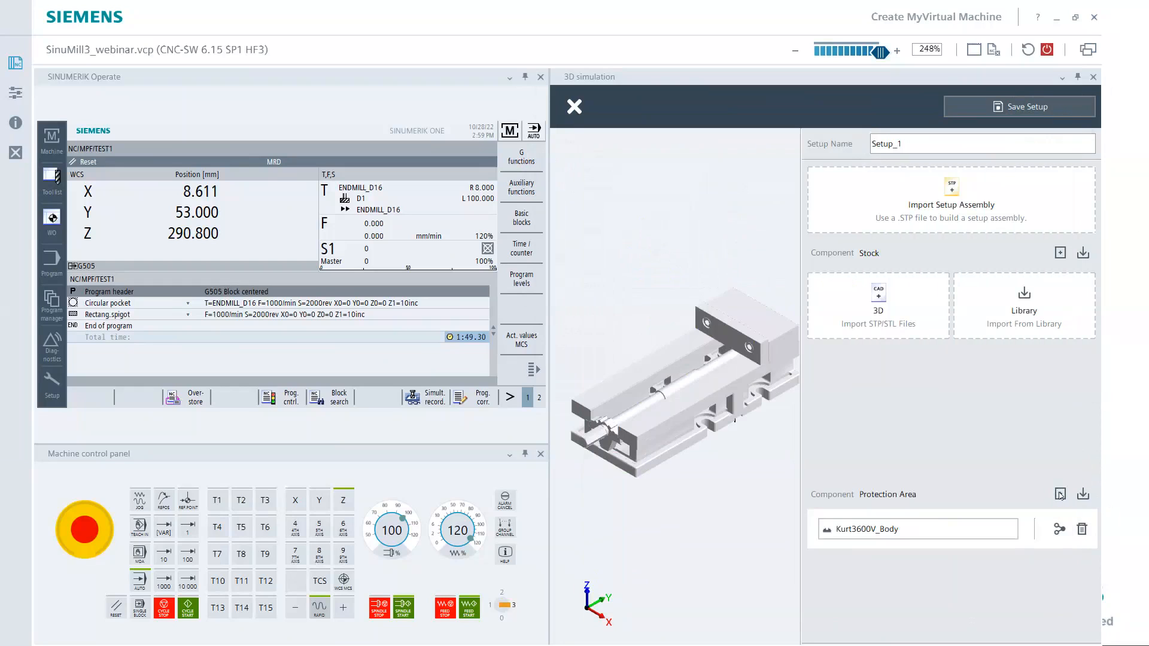
{"action": "left_click", "coordinate": [1059, 494]}
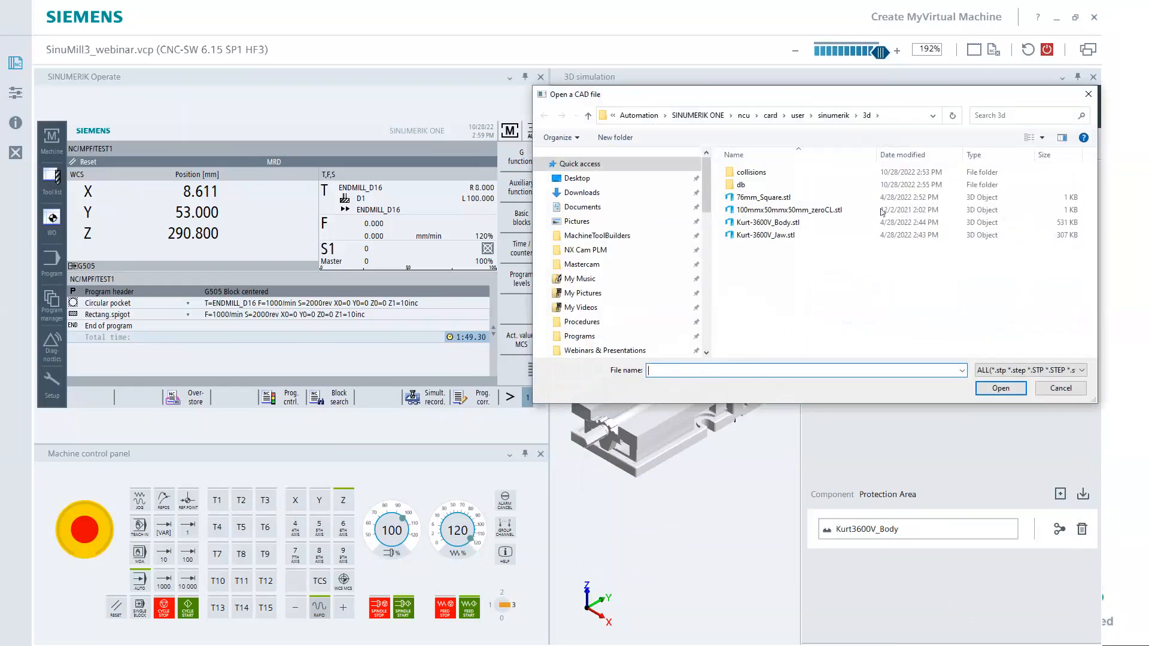
{"action": "left_click", "coordinate": [766, 236]}
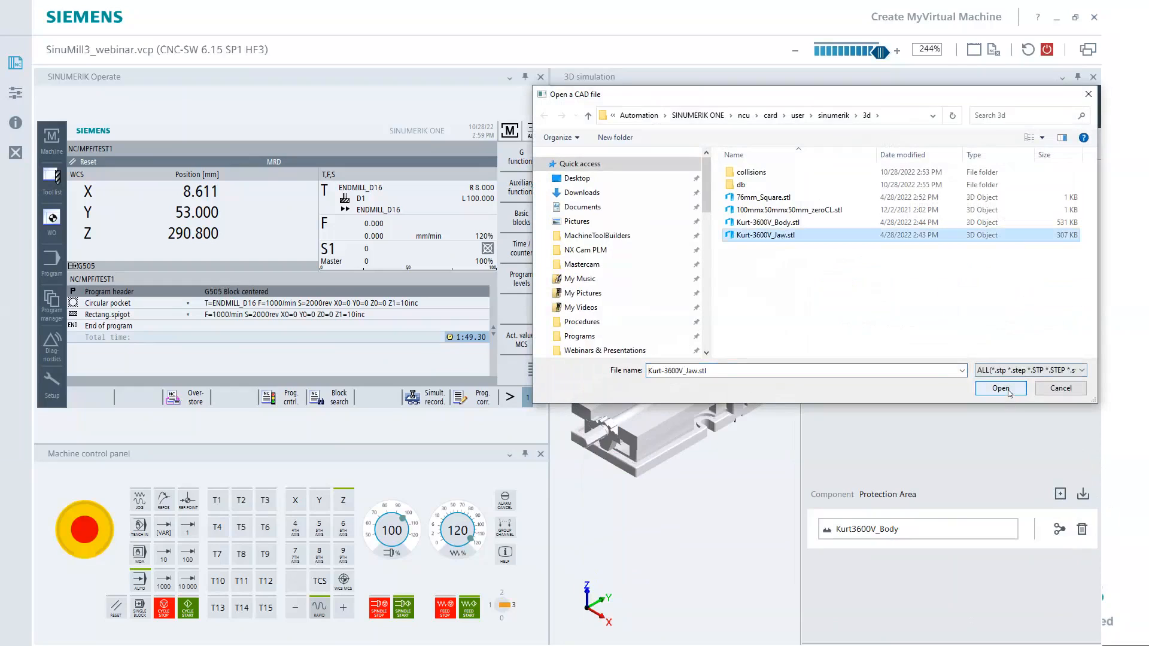
{"action": "left_click", "coordinate": [1000, 388]}
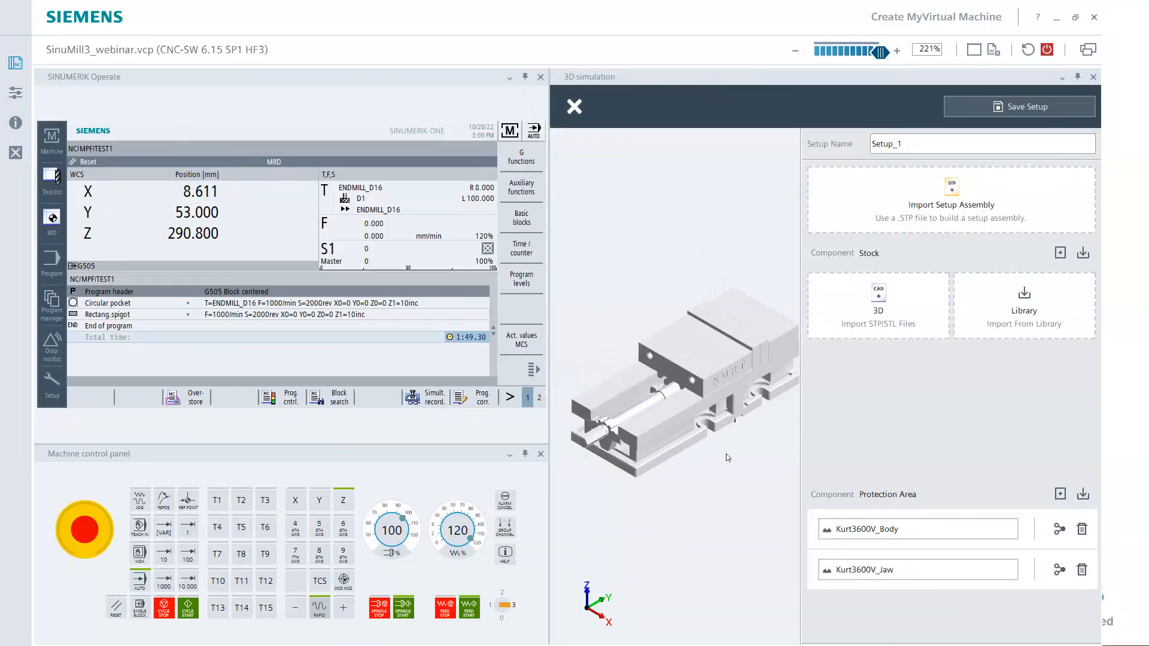
Set the Y value of the vise jaw's mounting point MP1 to 76 mm and save it.
{"action": "middle_click_drag", "start_coordinate": [710, 422], "coordinate": [629, 429]}
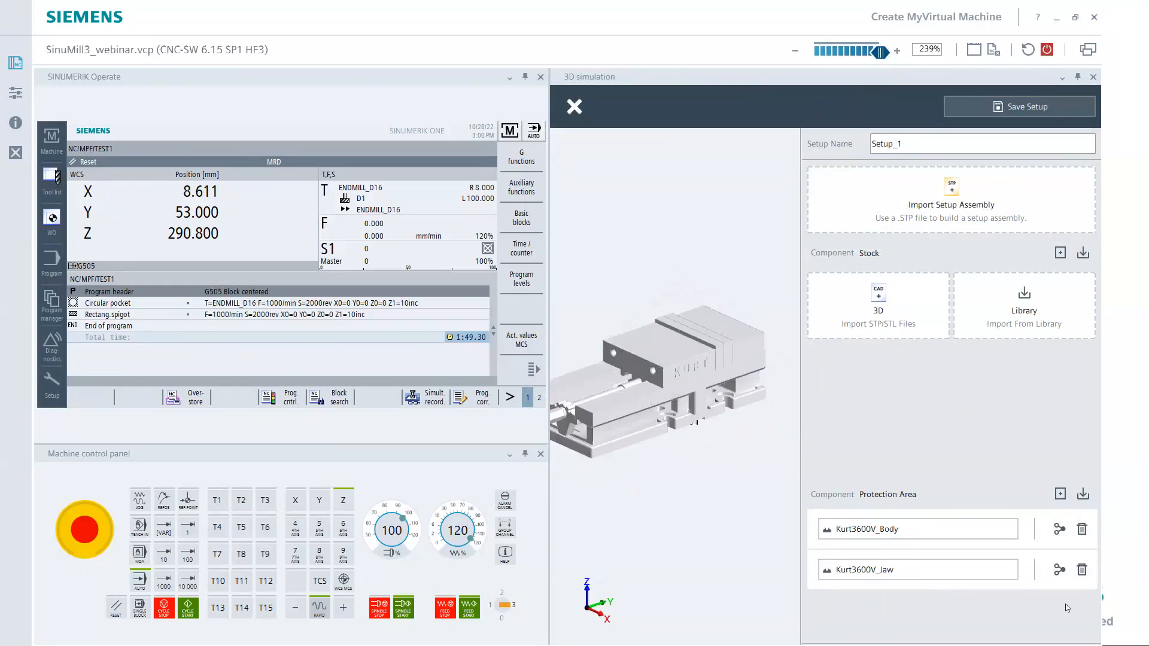
{"action": "left_click", "coordinate": [1058, 571]}
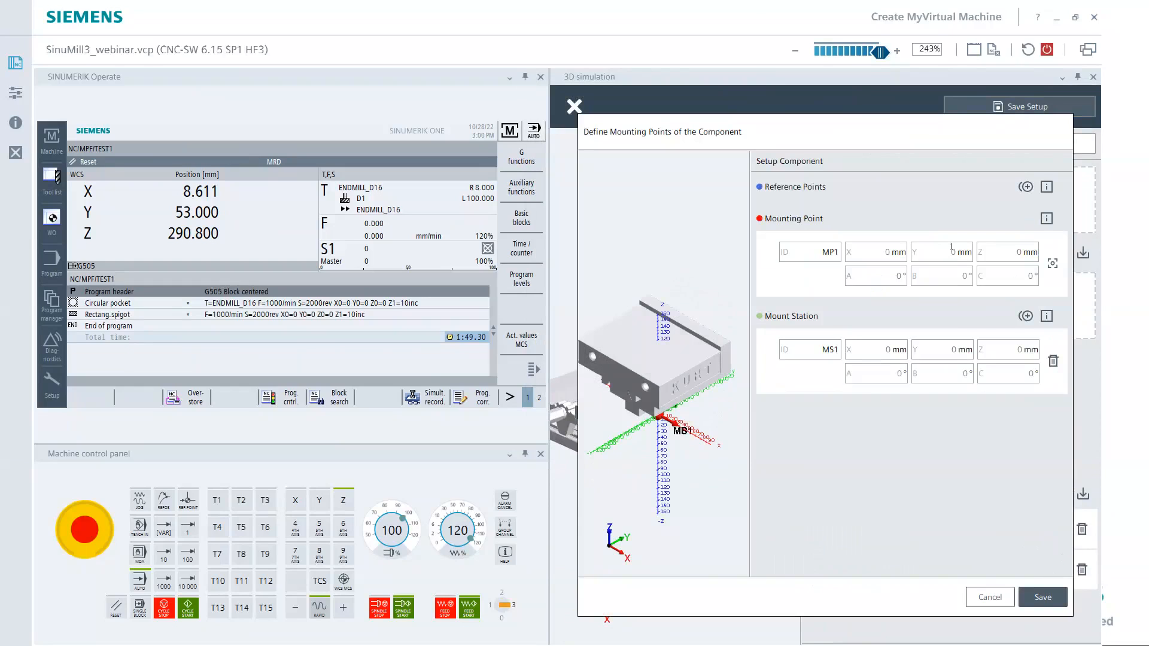
{"action": "left_click", "coordinate": [953, 252]}
{"action": "type", "text": "76"}
{"action": "left_click", "coordinate": [1044, 596]}
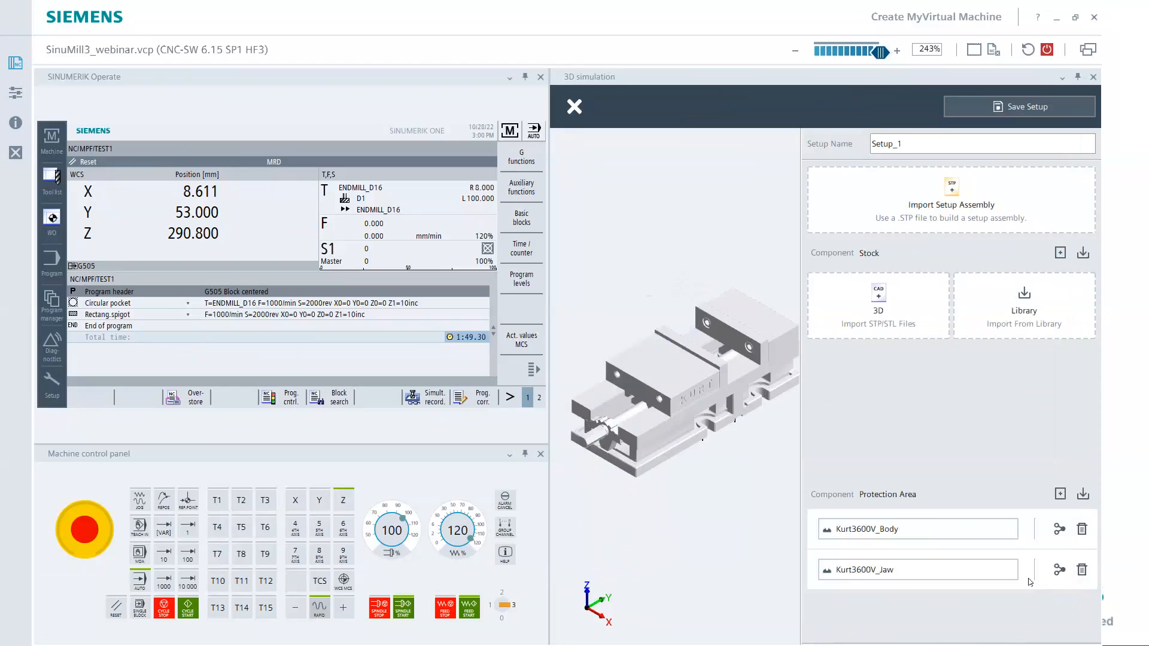
Inspect the assembled vise from above and below and review the mounting point and mount station of the vise body.
{"action": "mouse_move", "coordinate": [715, 396]}
{"action": "middle_mouse_down"}
{"action": "mouse_move", "coordinate": [683, 362]}
{"action": "mouse_move", "coordinate": [728, 378]}
{"action": "mouse_move", "coordinate": [728, 389]}
{"action": "mouse_move", "coordinate": [708, 375]}
{"action": "middle_mouse_up"}
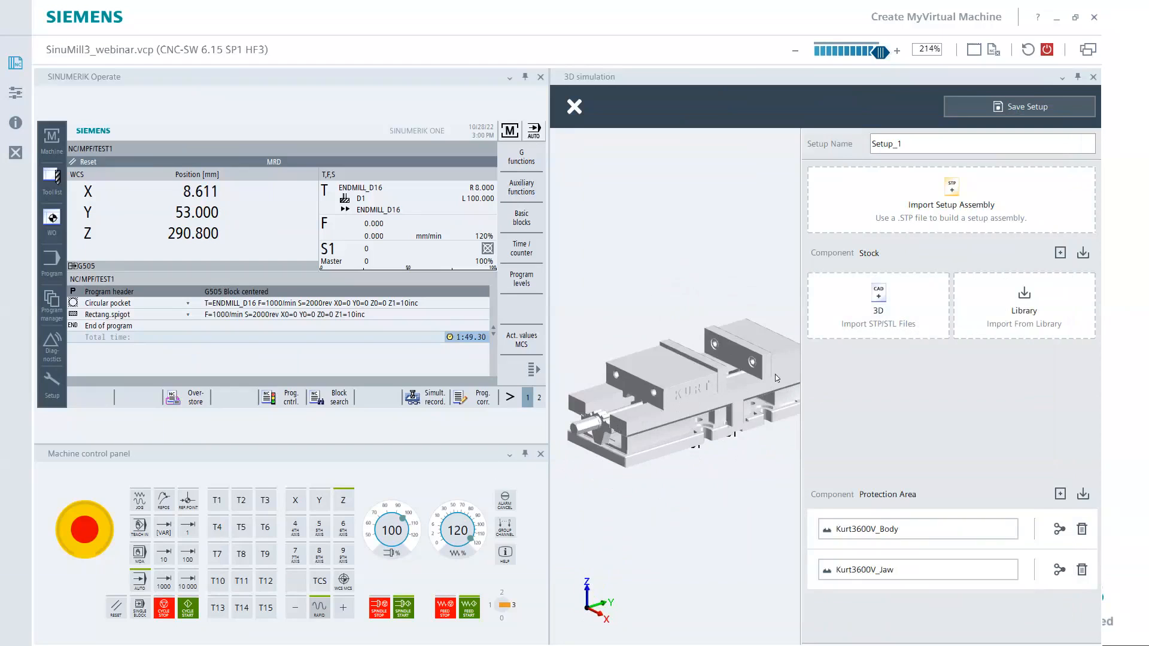
{"action": "middle_click_drag", "start_coordinate": [687, 432], "coordinate": [672, 449]}
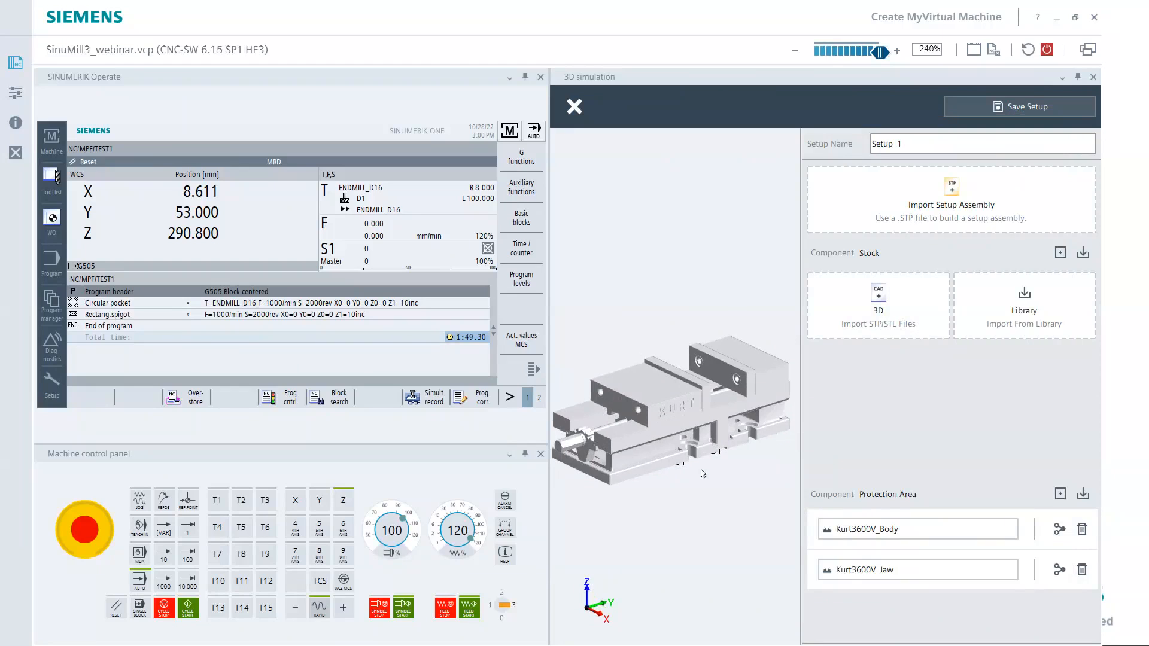
{"action": "middle_click_drag", "start_coordinate": [705, 426], "coordinate": [676, 473]}
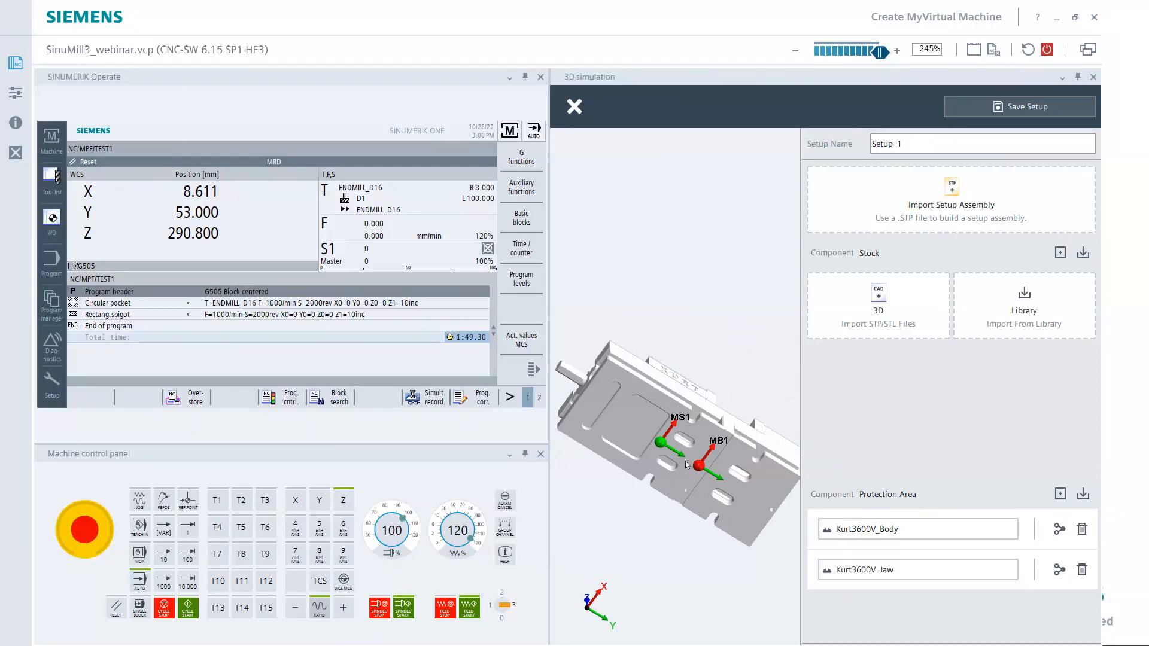
{"action": "middle_click_drag", "start_coordinate": [701, 468], "coordinate": [725, 526]}
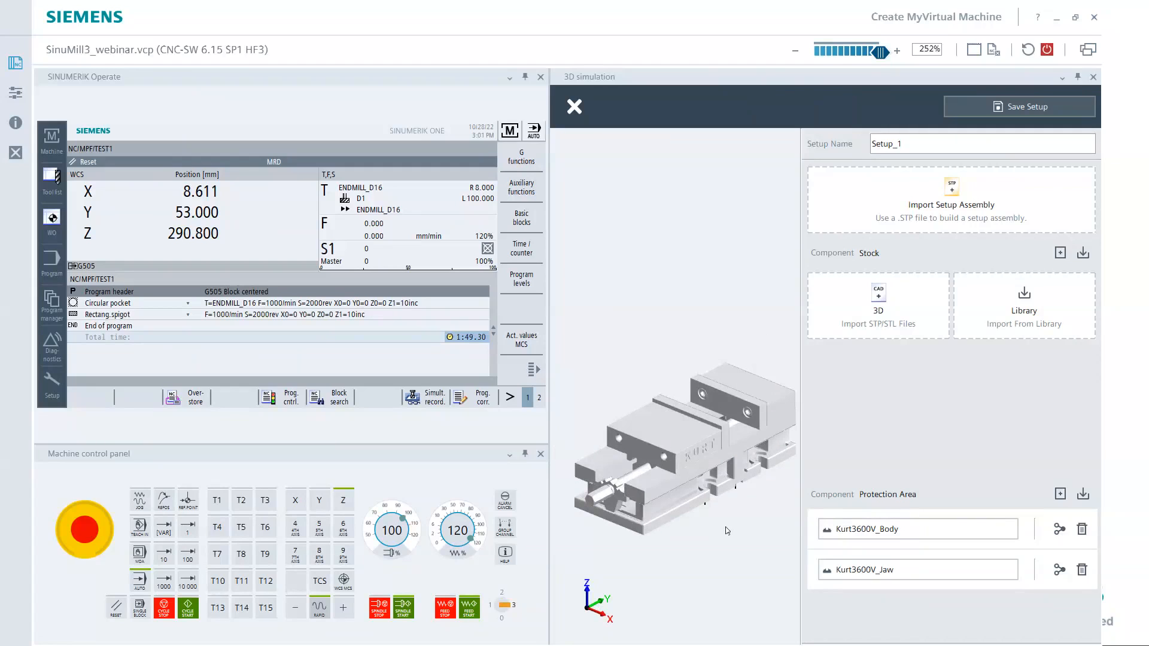
{"action": "left_click", "coordinate": [1060, 529]}
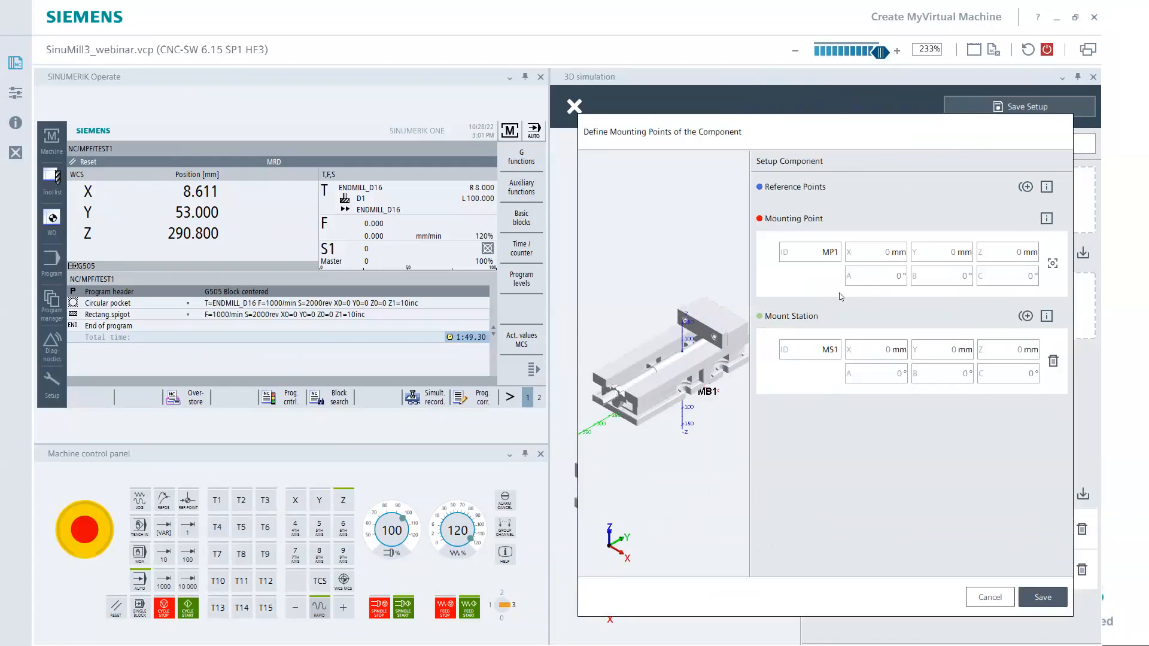
{"action": "left_click", "coordinate": [990, 597]}
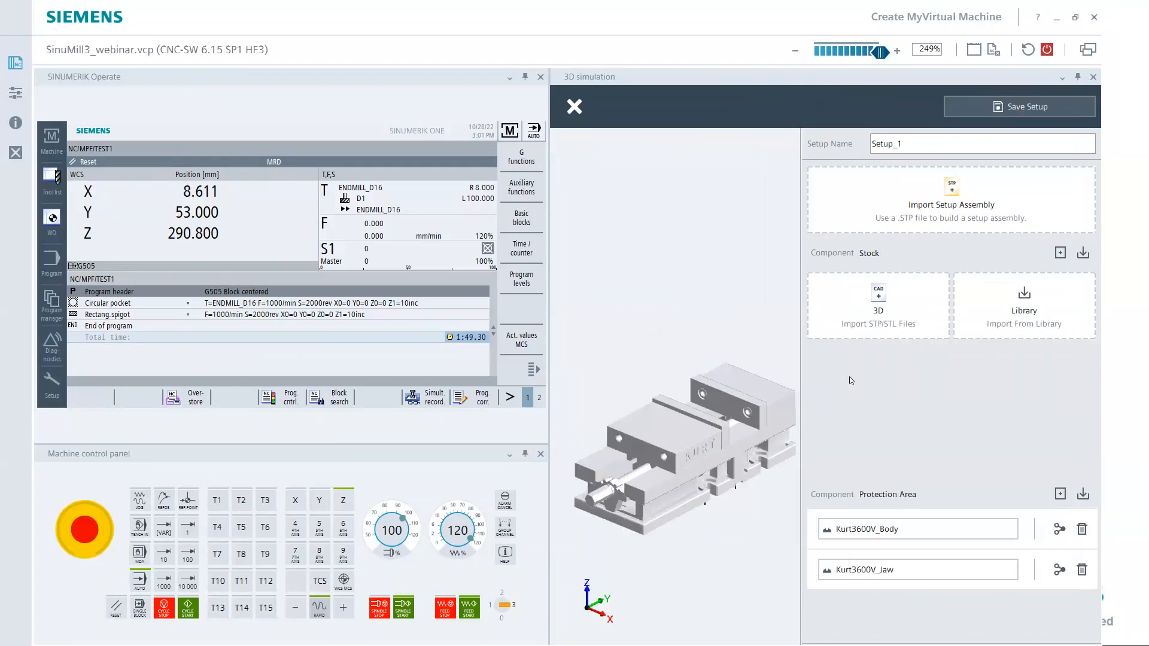
Import 76mm_Square.stl from the memory card's 3d folder as the stock component.
{"action": "middle_click_drag", "start_coordinate": [704, 472], "coordinate": [667, 398]}
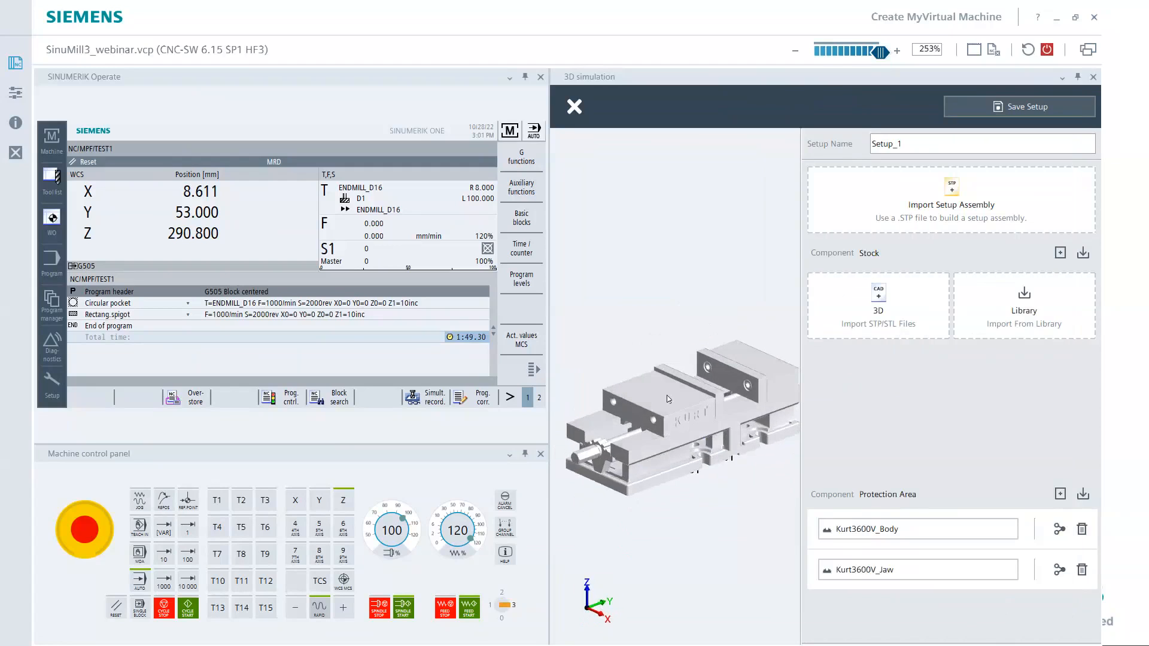
{"action": "left_click", "coordinate": [907, 305]}
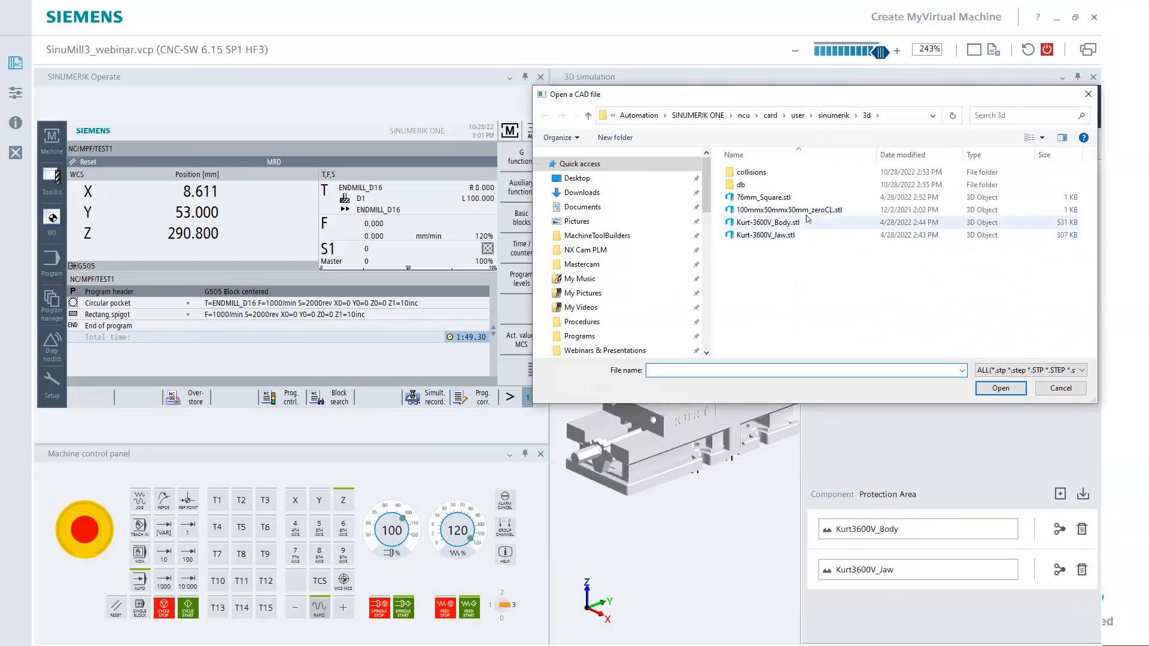
{"action": "left_click", "coordinate": [766, 199]}
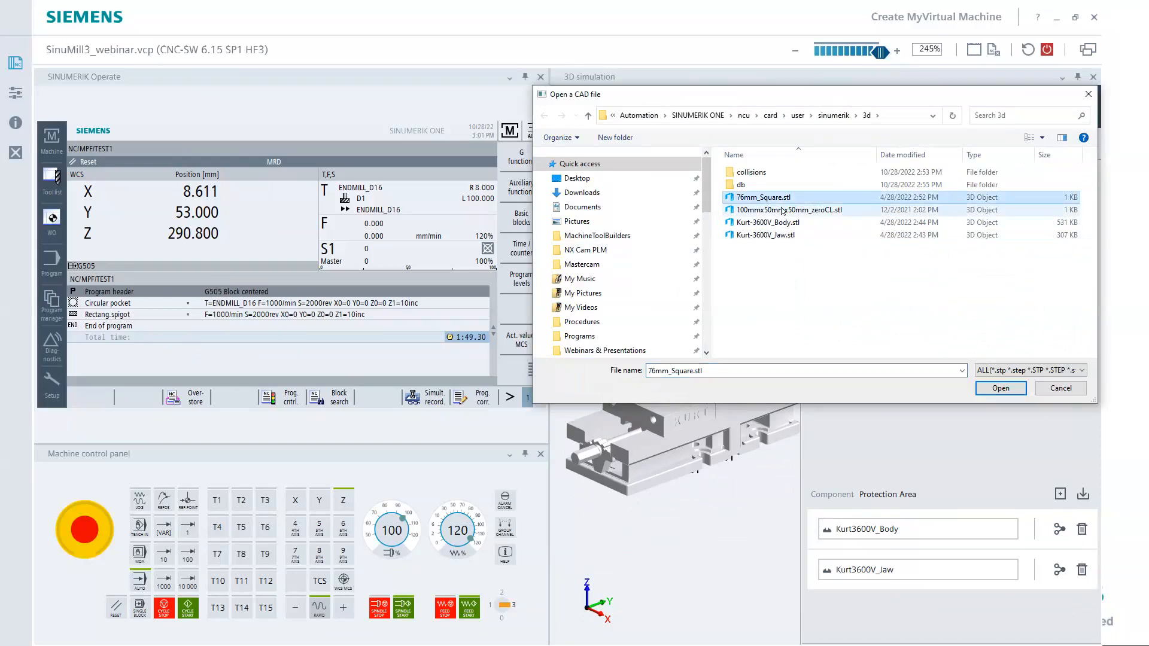
{"action": "left_click", "coordinate": [1000, 389]}
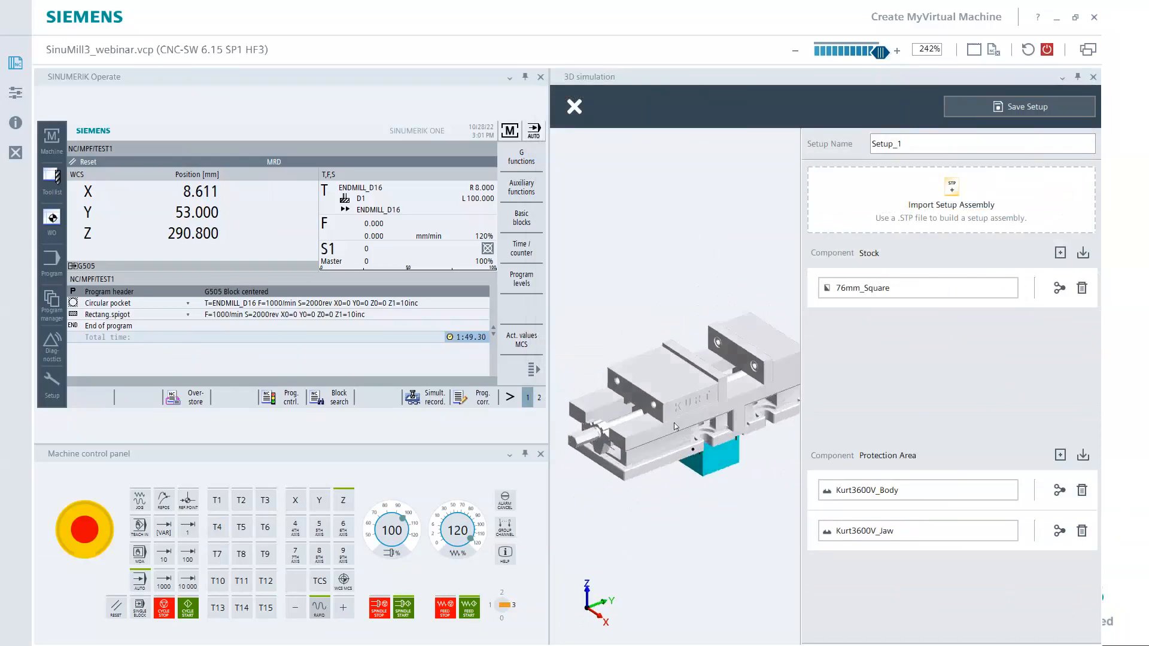
Set the Z value of the 76mm_Square stock's mounting point MP1 to -180 mm and save it.
{"action": "middle_click_drag", "start_coordinate": [673, 423], "coordinate": [663, 373]}
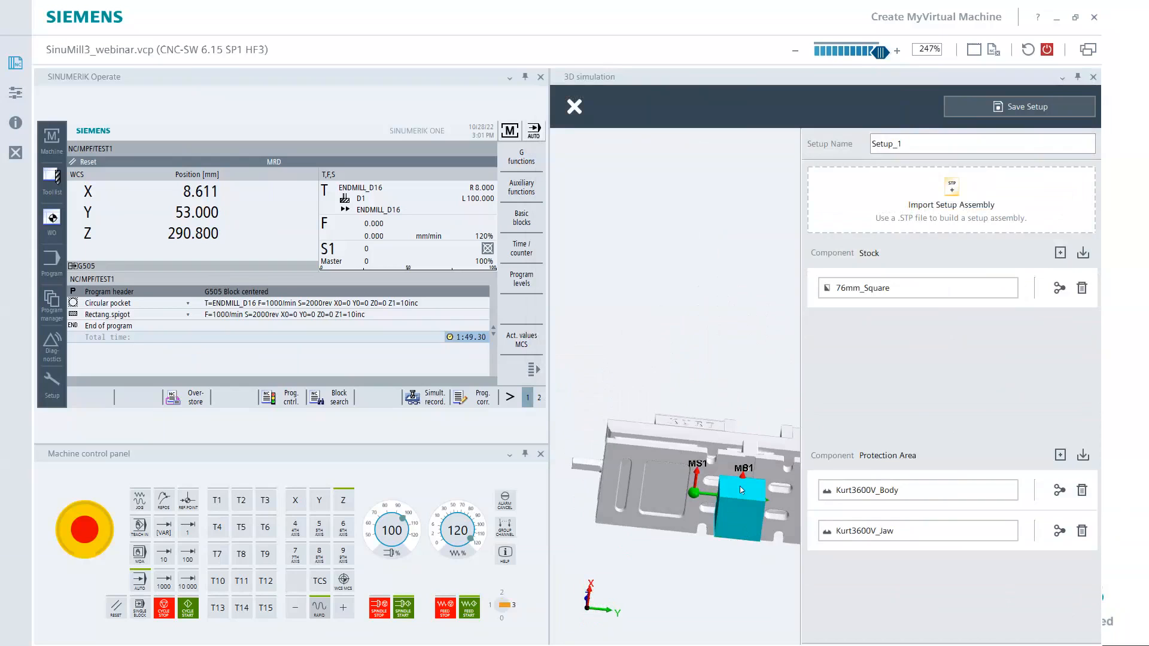
{"action": "mouse_move", "coordinate": [744, 506]}
{"action": "middle_mouse_down"}
{"action": "mouse_move", "coordinate": [737, 516]}
{"action": "mouse_move", "coordinate": [724, 479]}
{"action": "mouse_move", "coordinate": [742, 481]}
{"action": "mouse_move", "coordinate": [747, 466]}
{"action": "mouse_move", "coordinate": [763, 509]}
{"action": "mouse_move", "coordinate": [737, 514]}
{"action": "middle_mouse_up"}
{"action": "left_click", "coordinate": [1059, 289]}
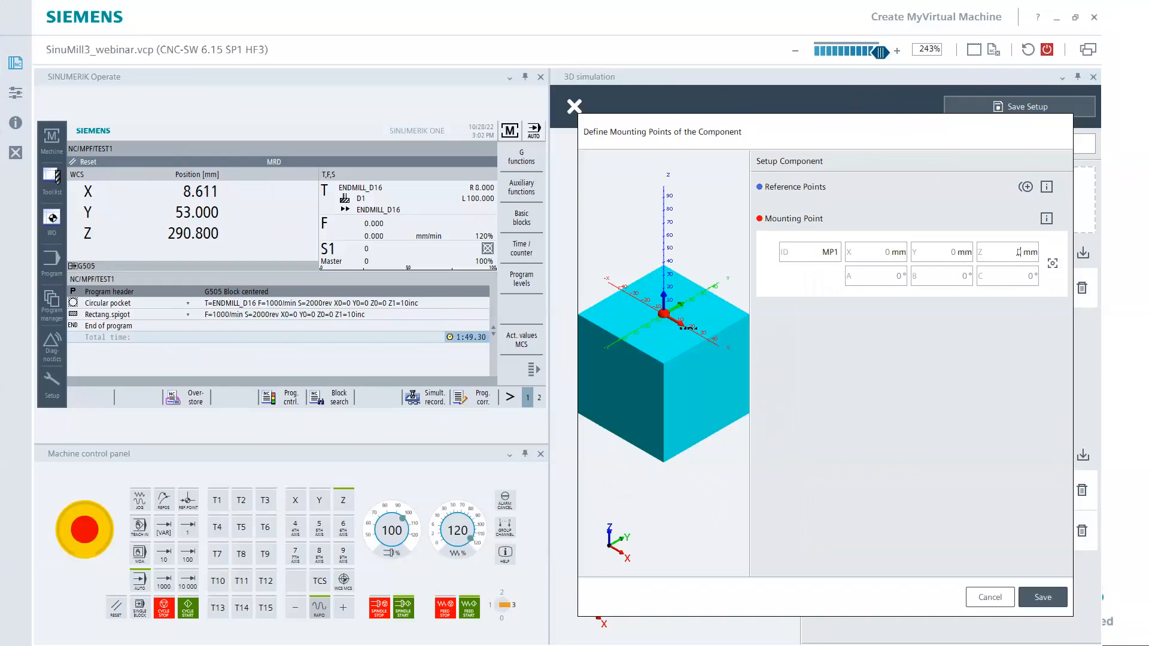
{"action": "type", "text": "-180"}
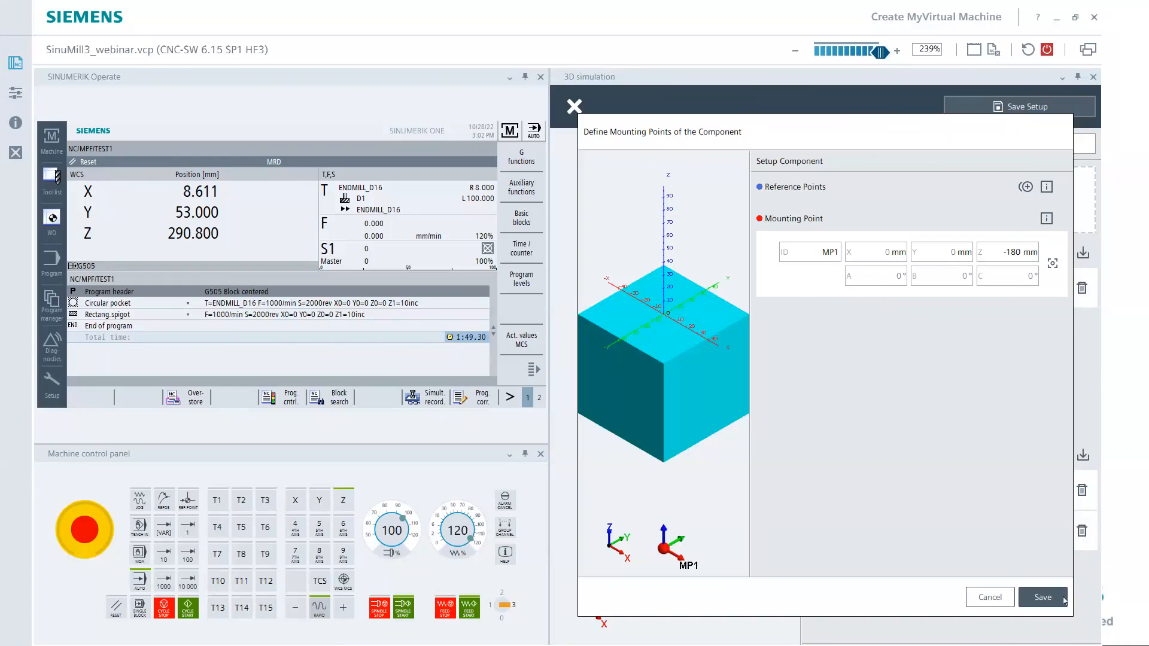
{"action": "left_click", "coordinate": [1043, 598]}
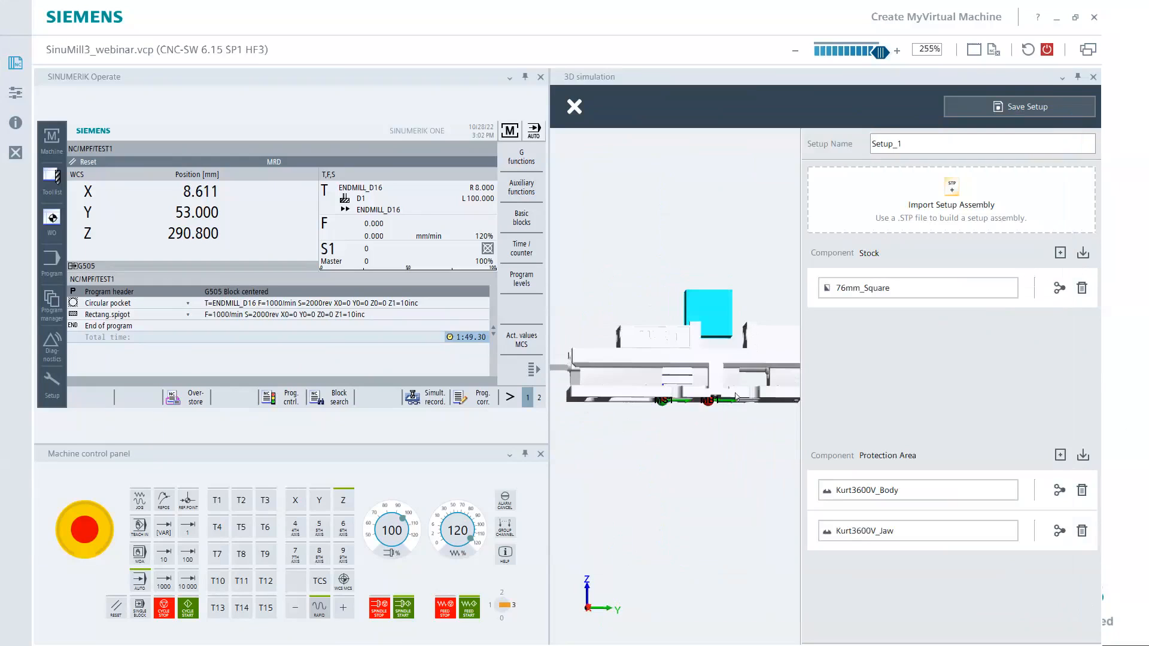
Set the Y value of the 76mm_Square stock's mounting point MP1 to -22 mm and save it.
{"action": "middle_click_drag", "start_coordinate": [735, 396], "coordinate": [746, 413]}
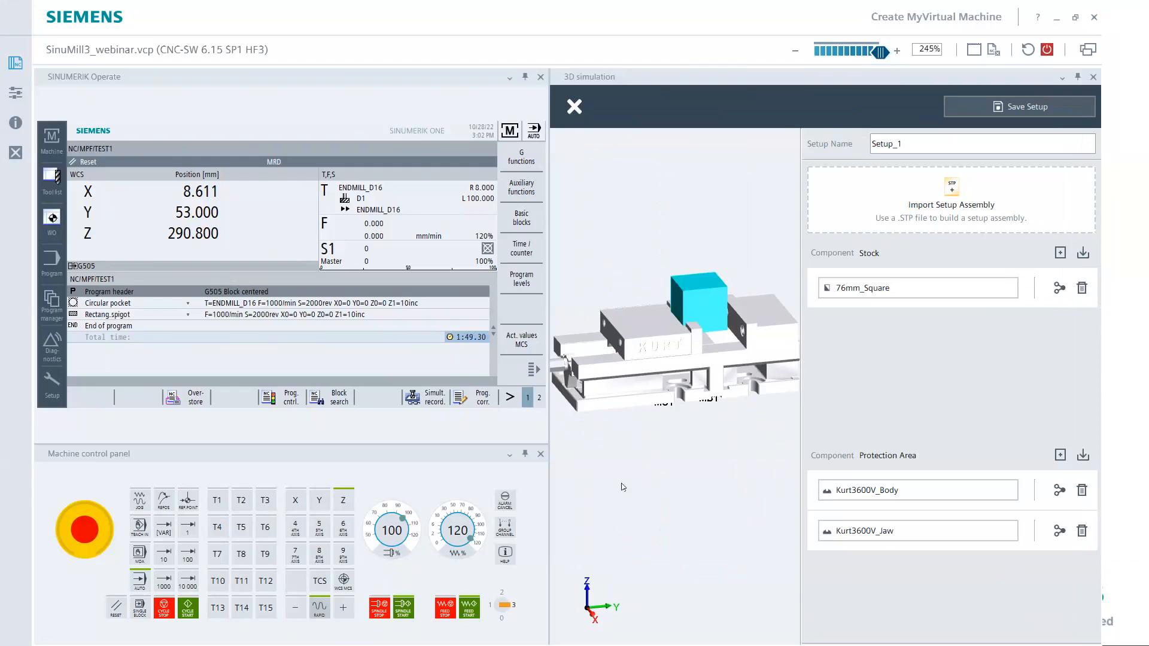
{"action": "middle_click_drag", "start_coordinate": [681, 405], "coordinate": [710, 403]}
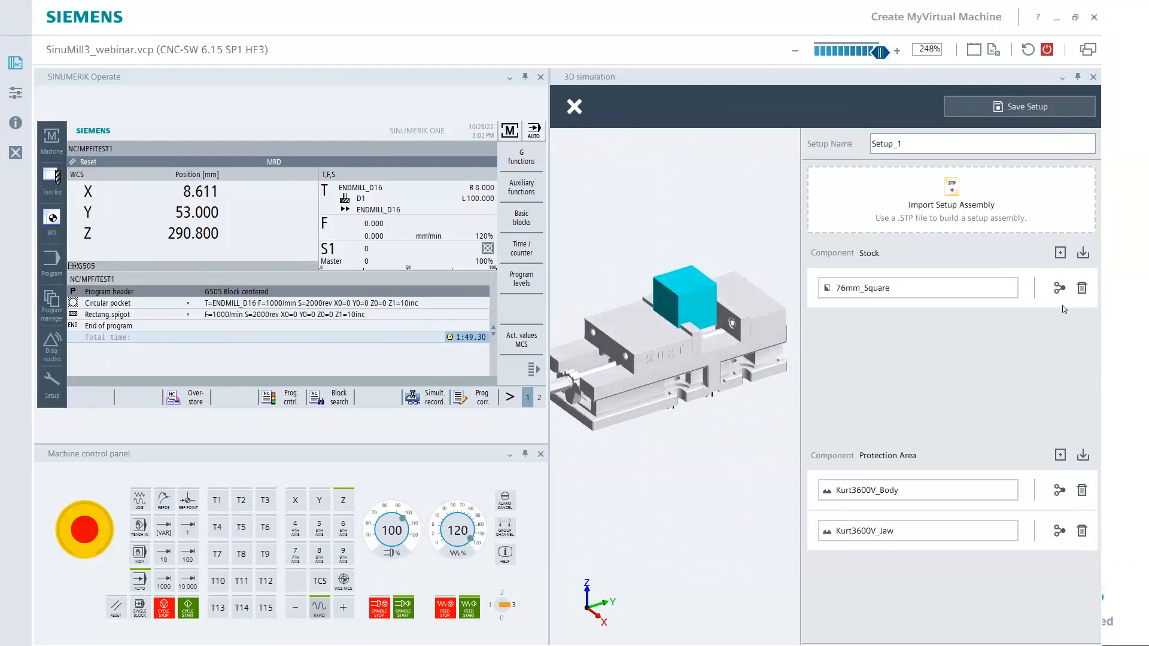
{"action": "left_click", "coordinate": [1059, 289]}
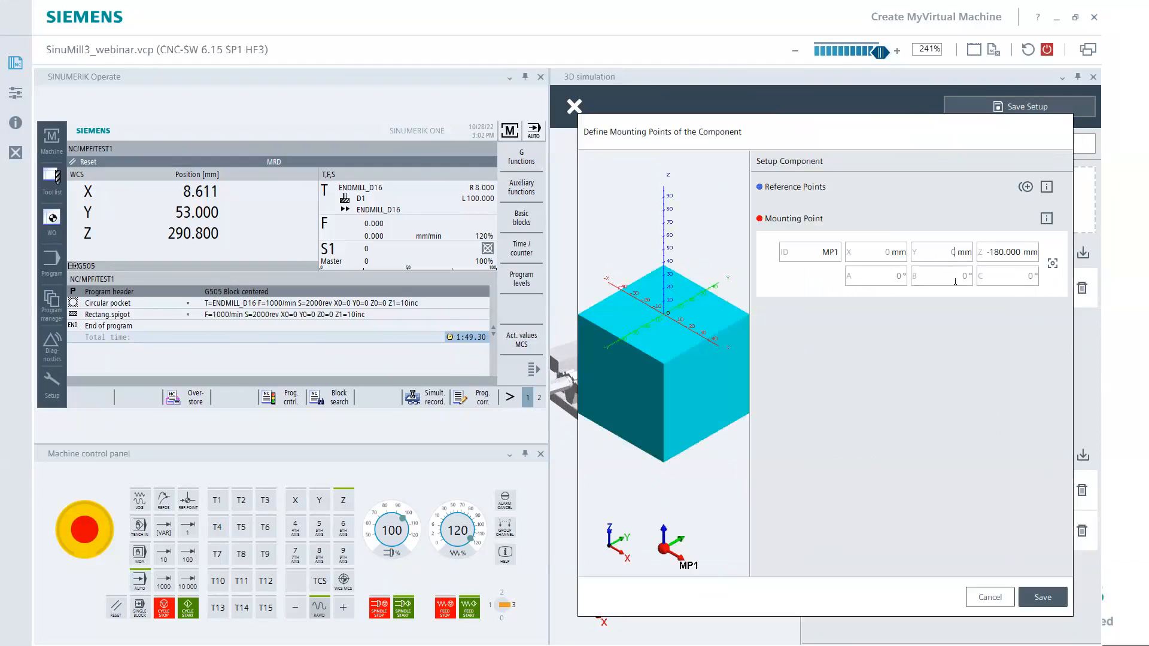
{"action": "type", "text": "-22"}
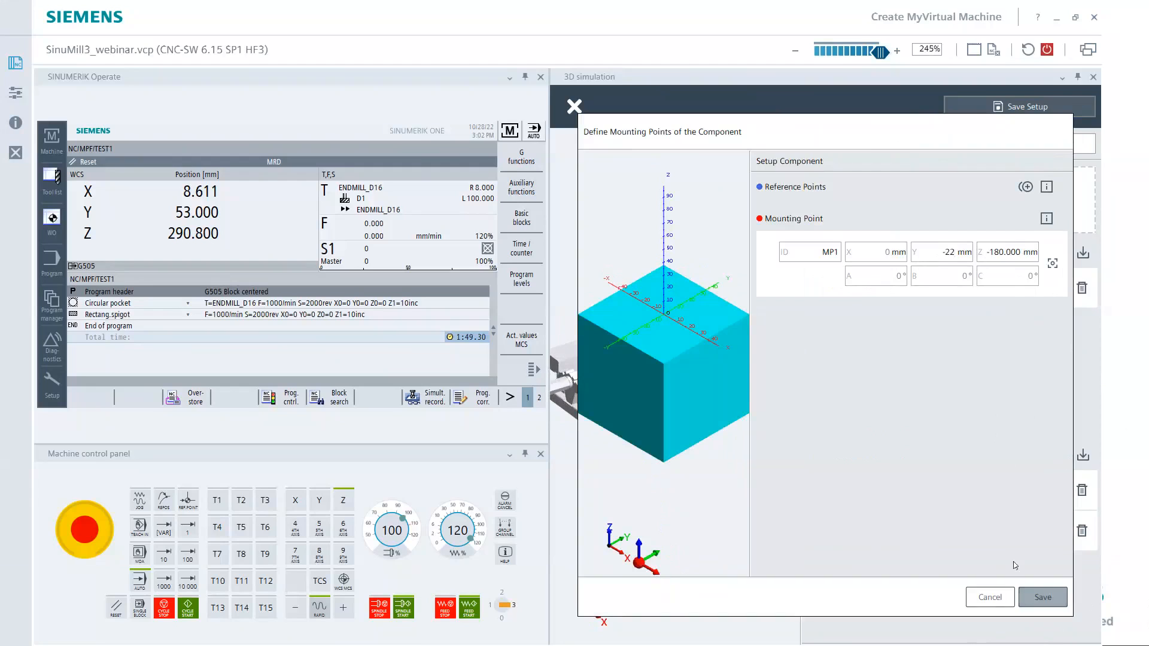
{"action": "left_click", "coordinate": [1042, 597]}
Rename the setup as Kurt_Setup_1 and save it to the library.
{"action": "middle_click_drag", "start_coordinate": [701, 433], "coordinate": [744, 373]}
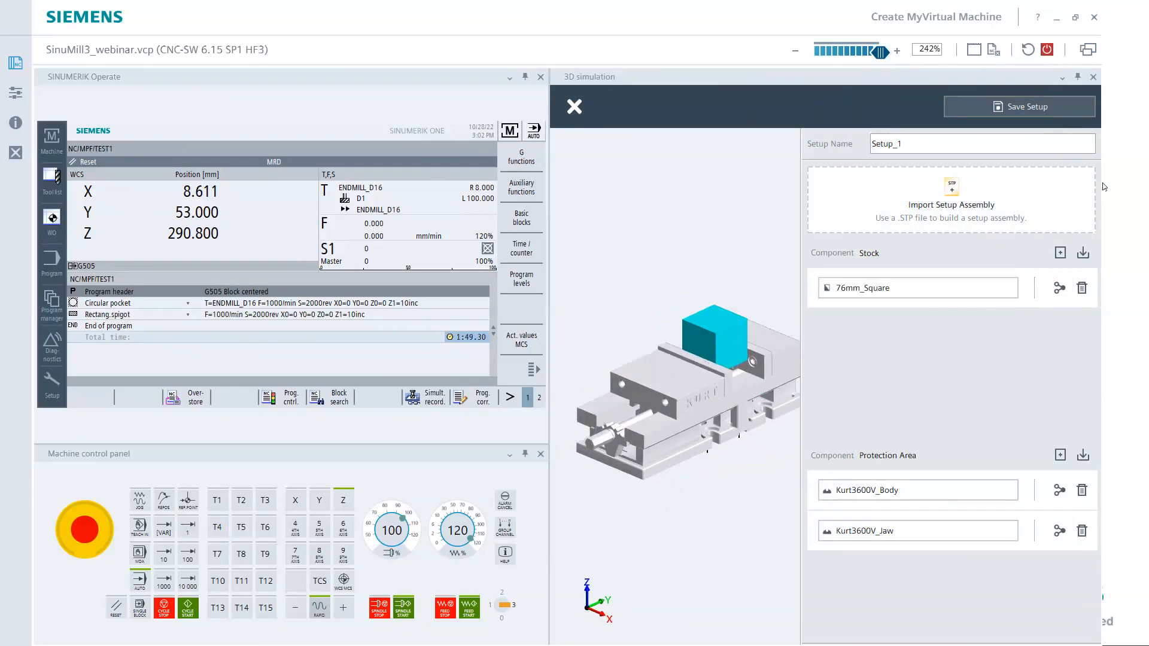
{"action": "type", "text": "Kurt_"}
{"action": "left_click", "coordinate": [1027, 107]}
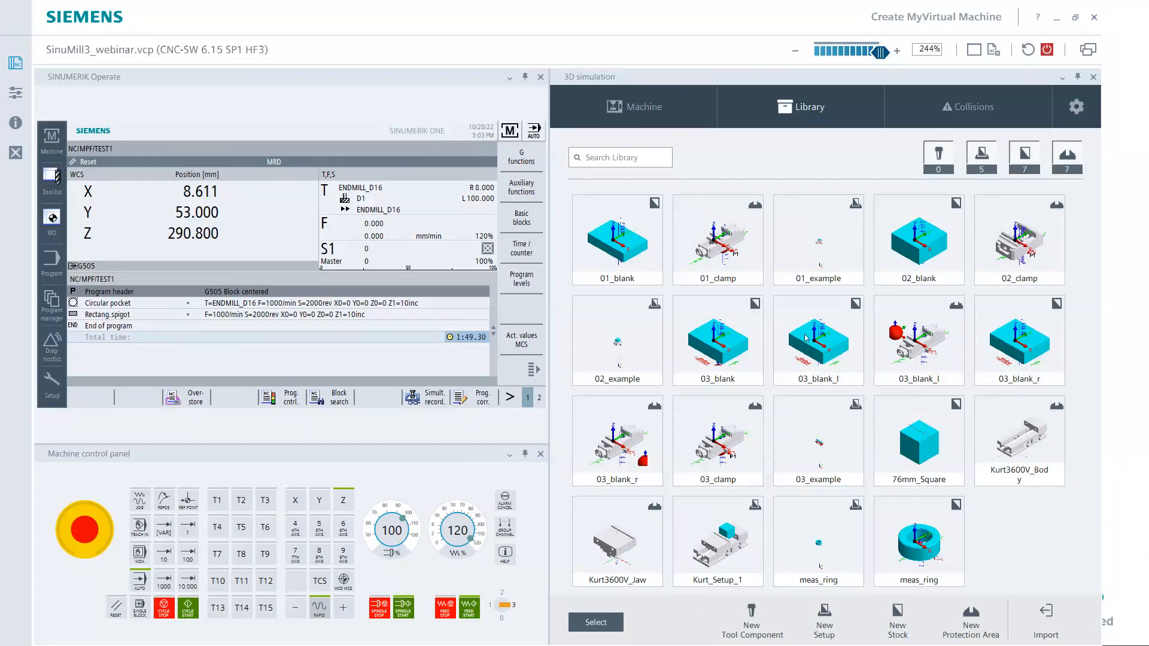
Load Kurt_Setup_1 from the library onto the machine table and inspect the mounted vise and stock up close.
{"action": "left_click", "coordinate": [638, 109]}
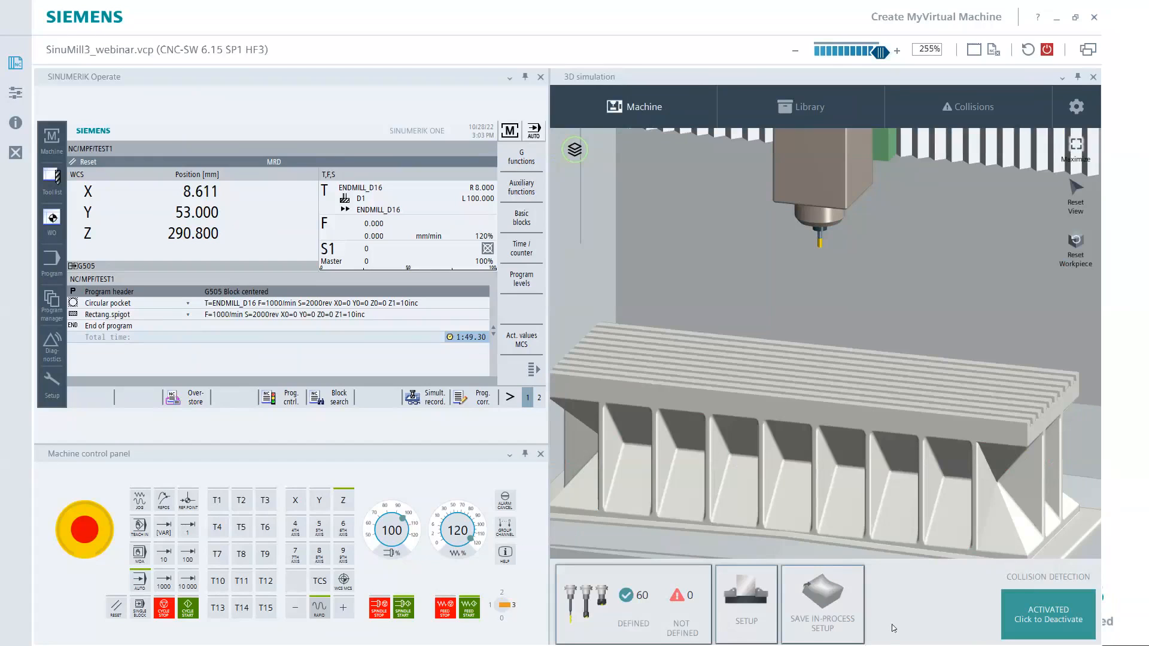
{"action": "left_click", "coordinate": [742, 605]}
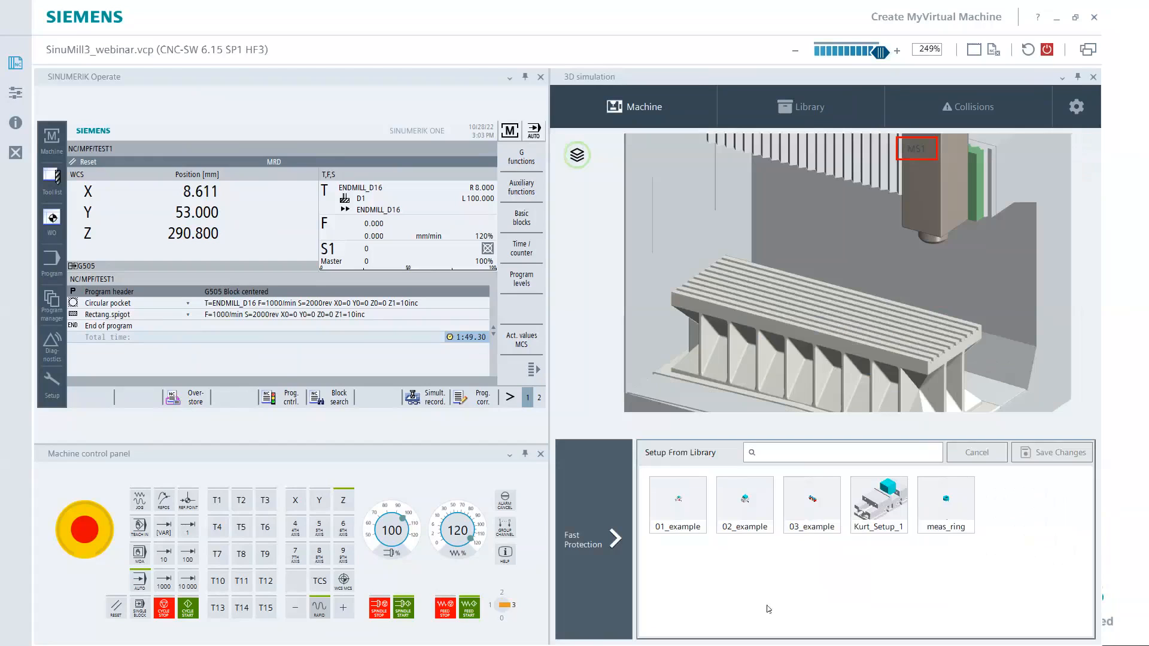
{"action": "left_click", "coordinate": [891, 513]}
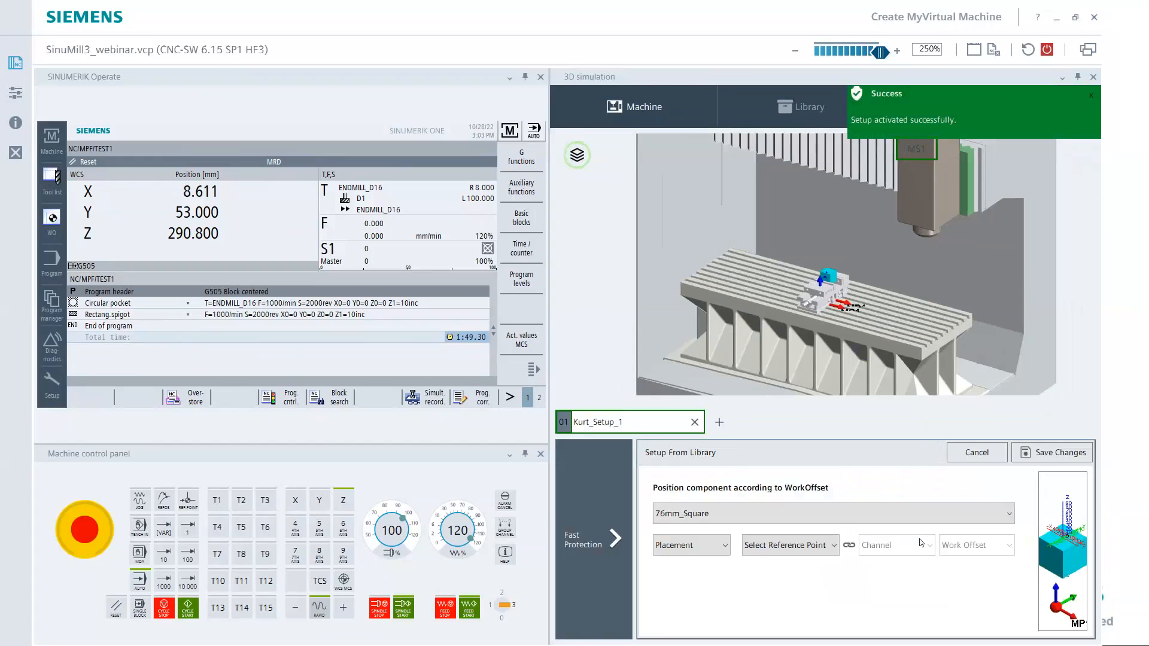
{"action": "left_click", "coordinate": [609, 112]}
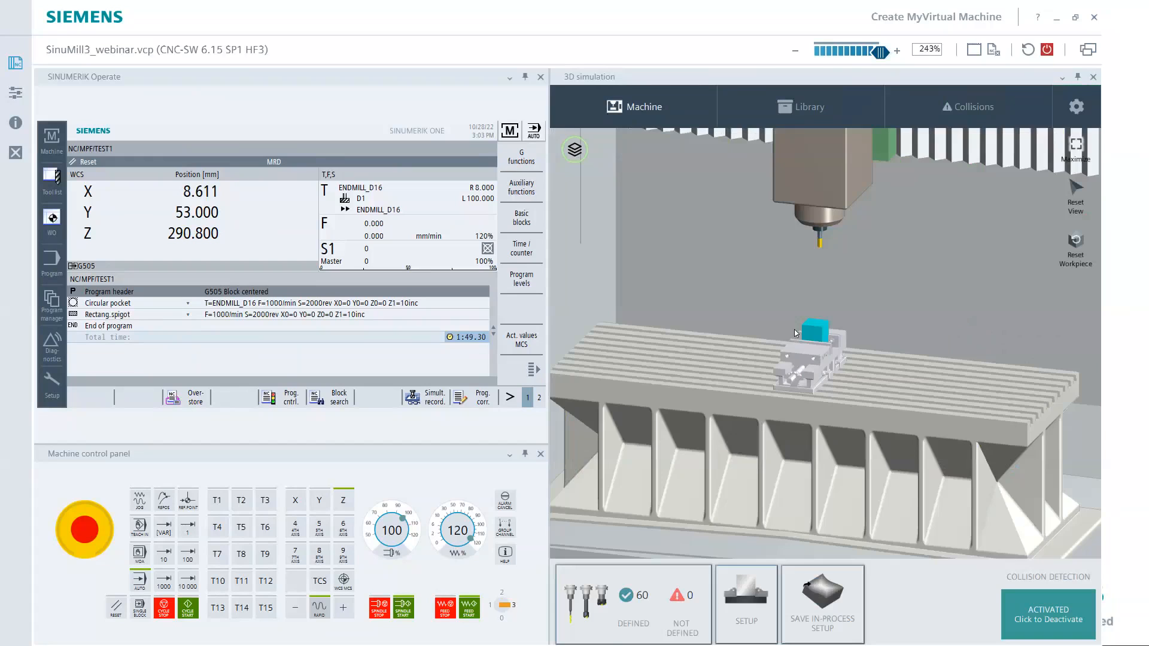
{"action": "scroll", "coordinate": [923, 437], "scroll_direction": "up", "scroll_amount": 5}
{"action": "scroll", "coordinate": [921, 436], "scroll_direction": "down", "scroll_amount": 5}
{"action": "middle_click_drag", "start_coordinate": [918, 445], "coordinate": [930, 386]}
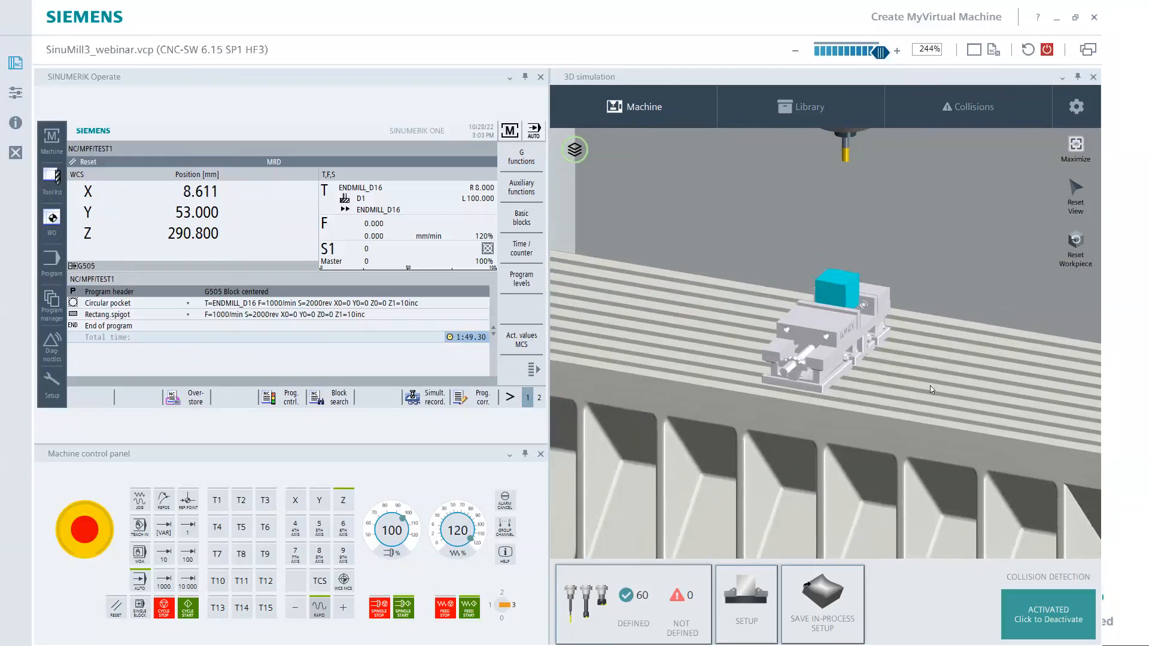
Reopen the active setup's positioning and set the 76mm_Square stock's MP Position X value to 400 mm.
{"action": "left_click", "coordinate": [747, 615]}
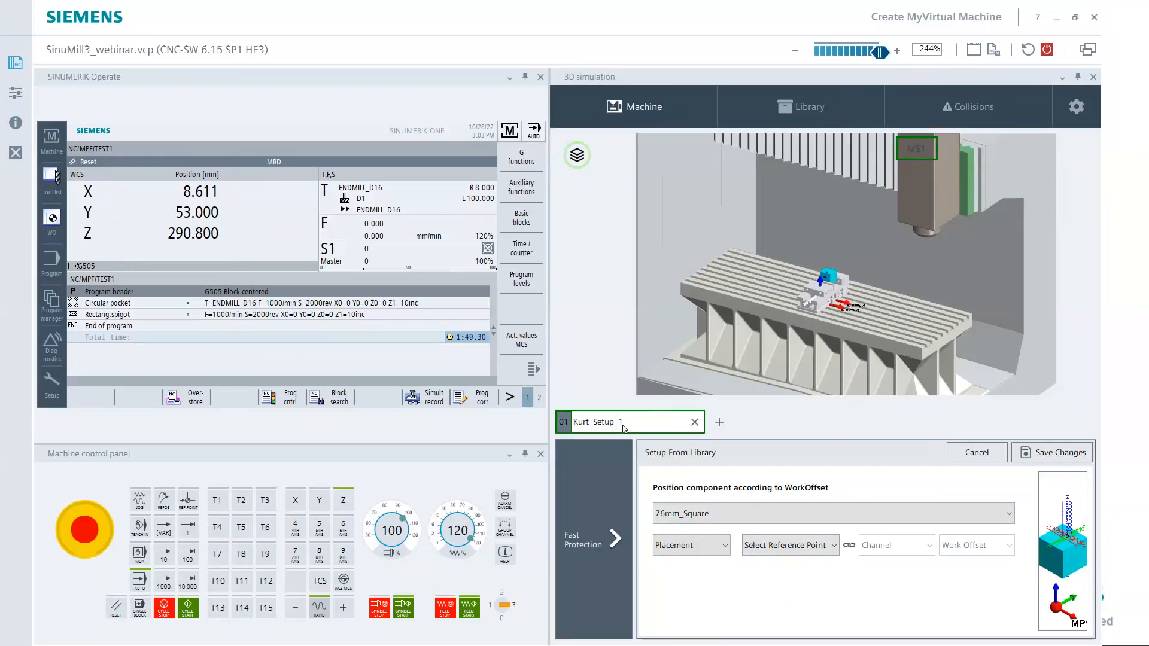
{"action": "left_click", "coordinate": [708, 546]}
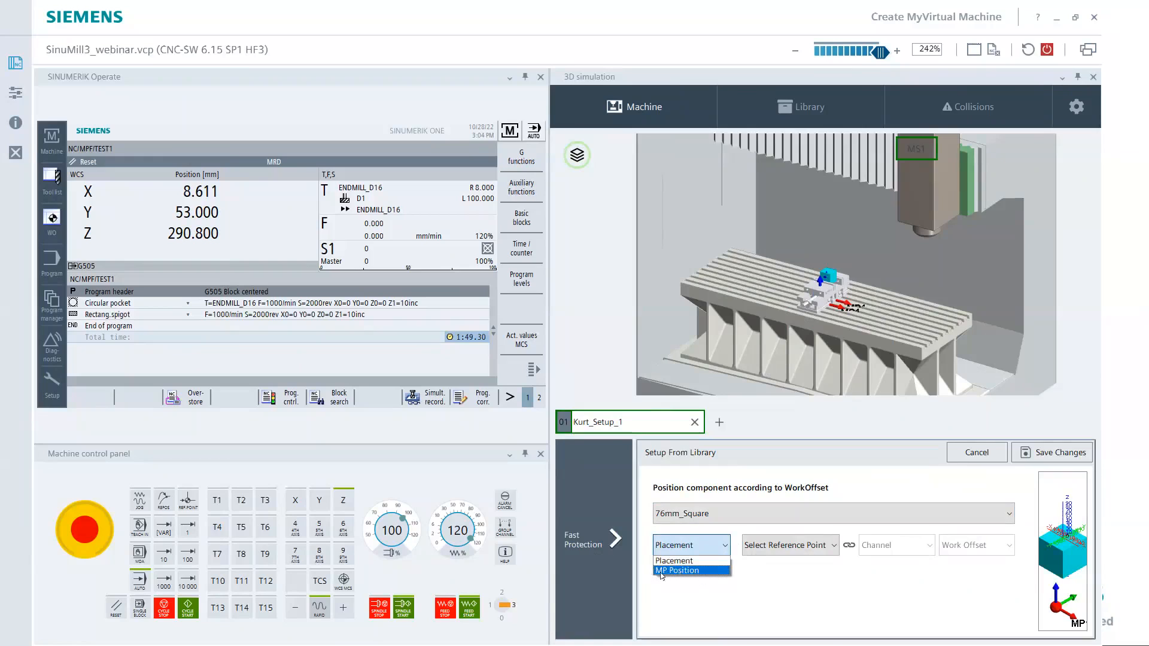
{"action": "left_click", "coordinate": [710, 572]}
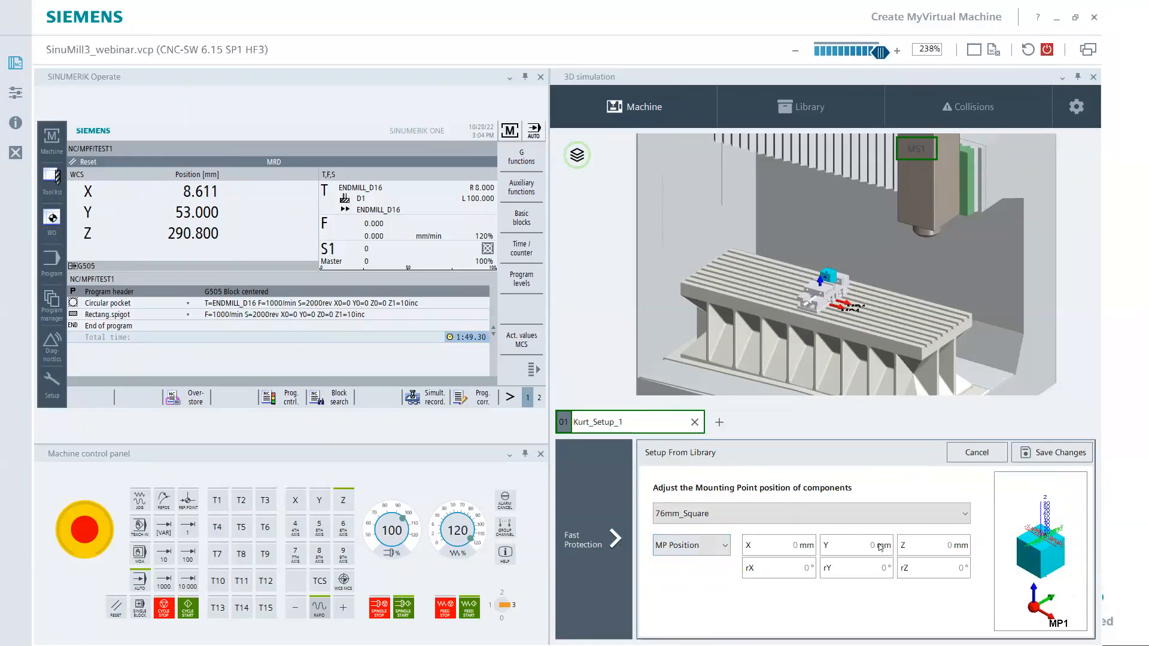
{"action": "double_click", "coordinate": [796, 545]}
{"action": "type", "text": "400"}
Set the MP Position X value of the Kurt3600V_Body component to 400 mm.
{"action": "left_click", "coordinate": [796, 514]}
{"action": "left_click", "coordinate": [709, 538]}
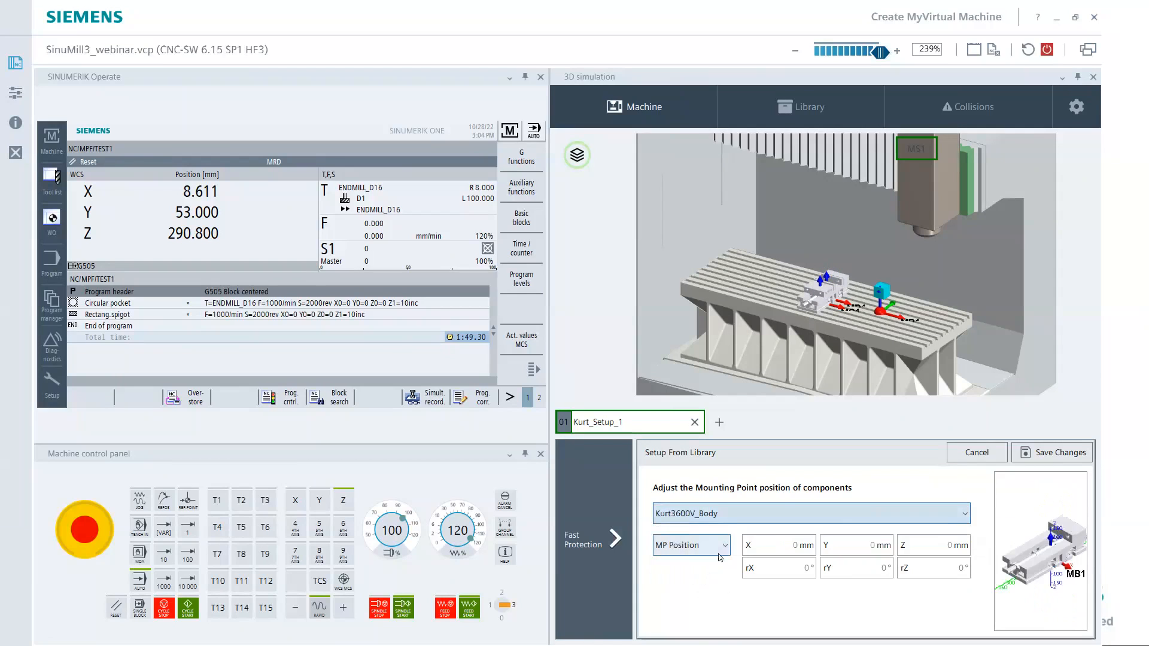
{"action": "double_click", "coordinate": [795, 545]}
{"action": "type", "text": "400"}
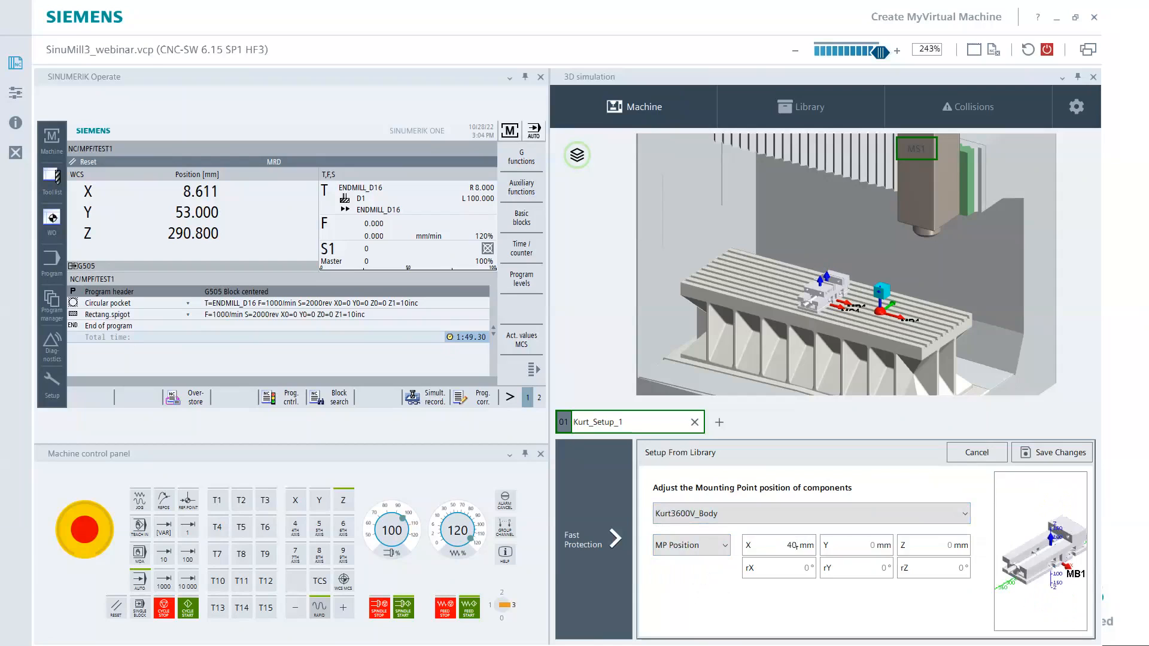
Set the MP Position X value of the Kurt3600V_Jaw component to 400 mm and save the setup changes.
{"action": "left_click", "coordinate": [767, 512]}
{"action": "left_click", "coordinate": [729, 553]}
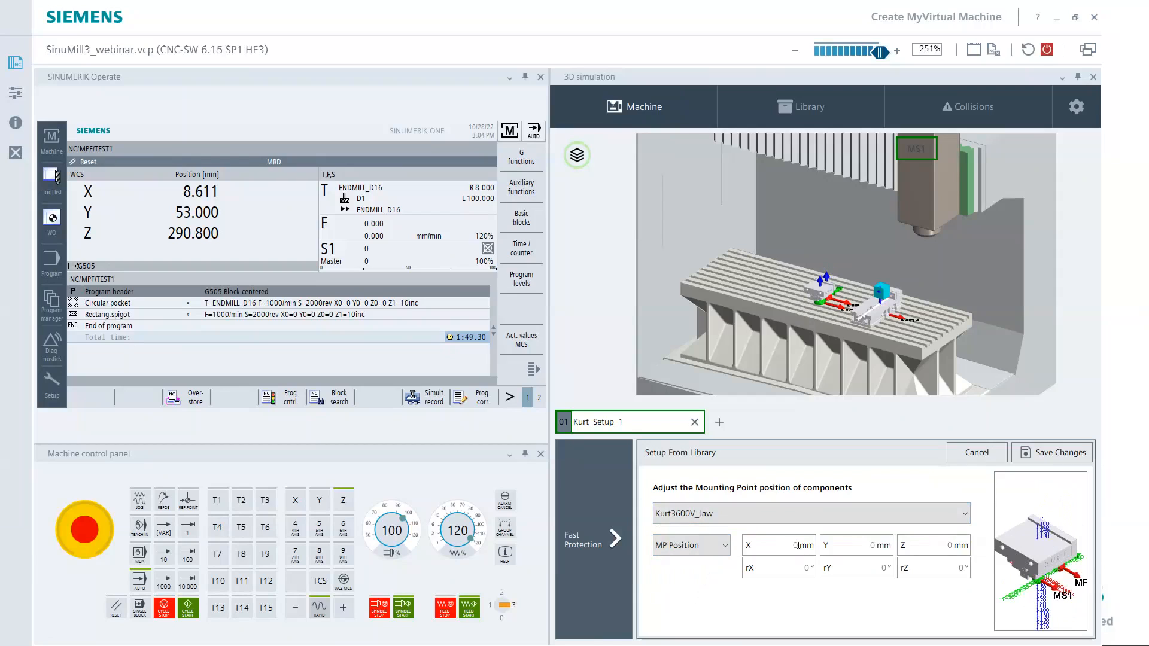
{"action": "type", "text": "400"}
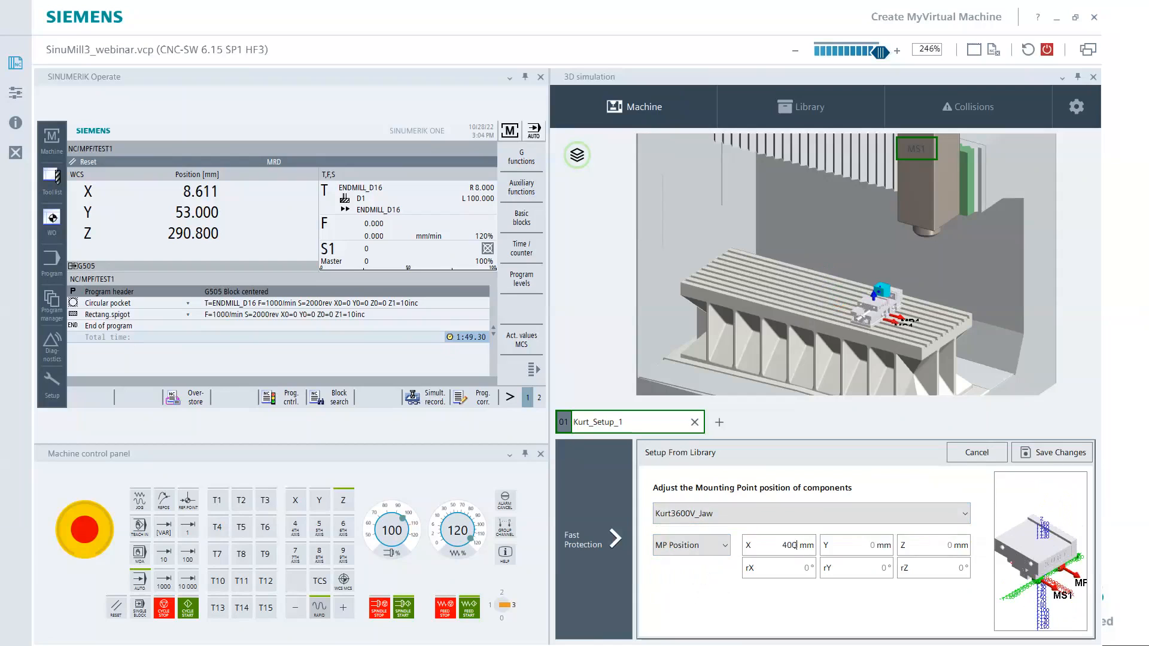
{"action": "left_click", "coordinate": [1051, 452]}
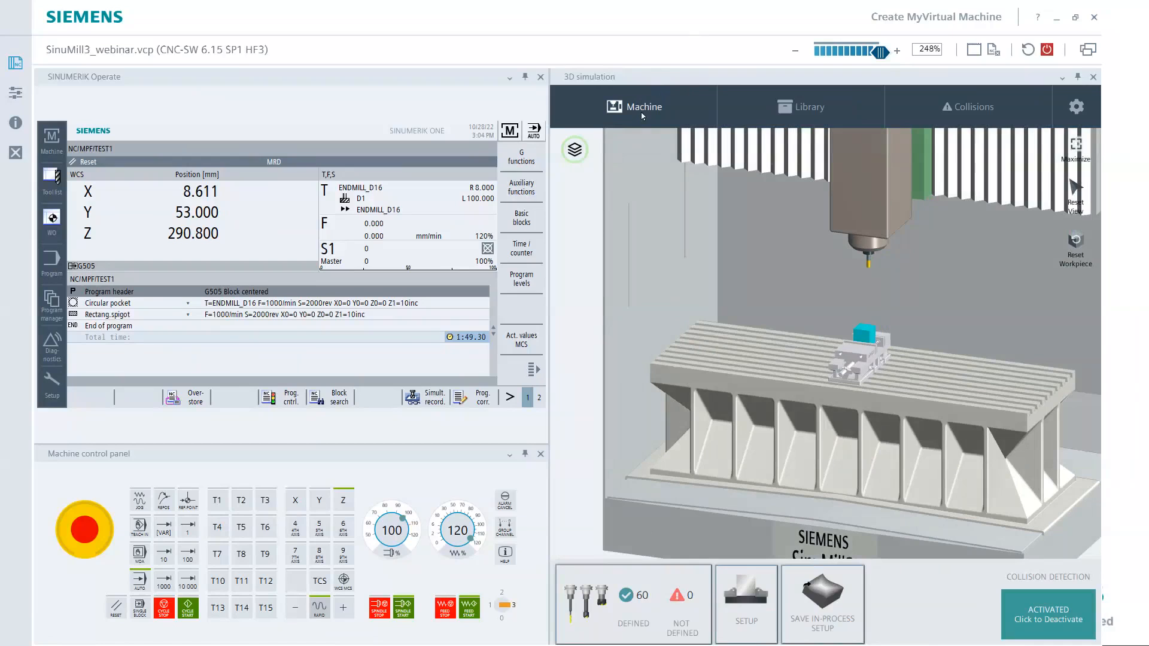
{"action": "left_click", "coordinate": [753, 624]}
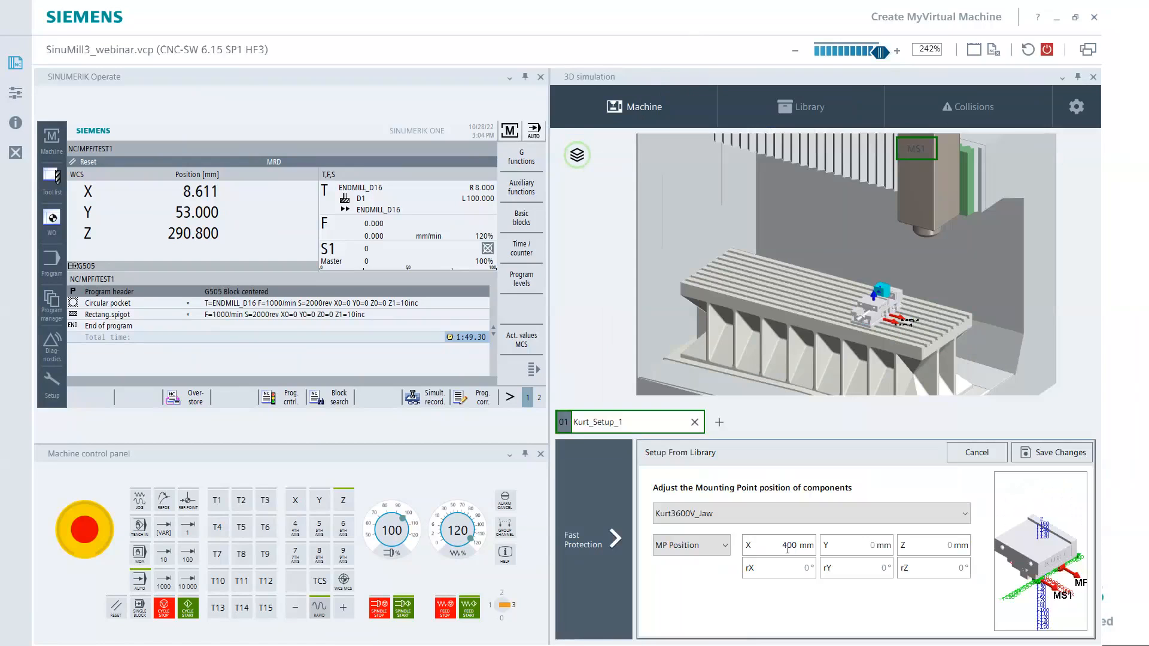
{"action": "left_click", "coordinate": [1056, 452]}
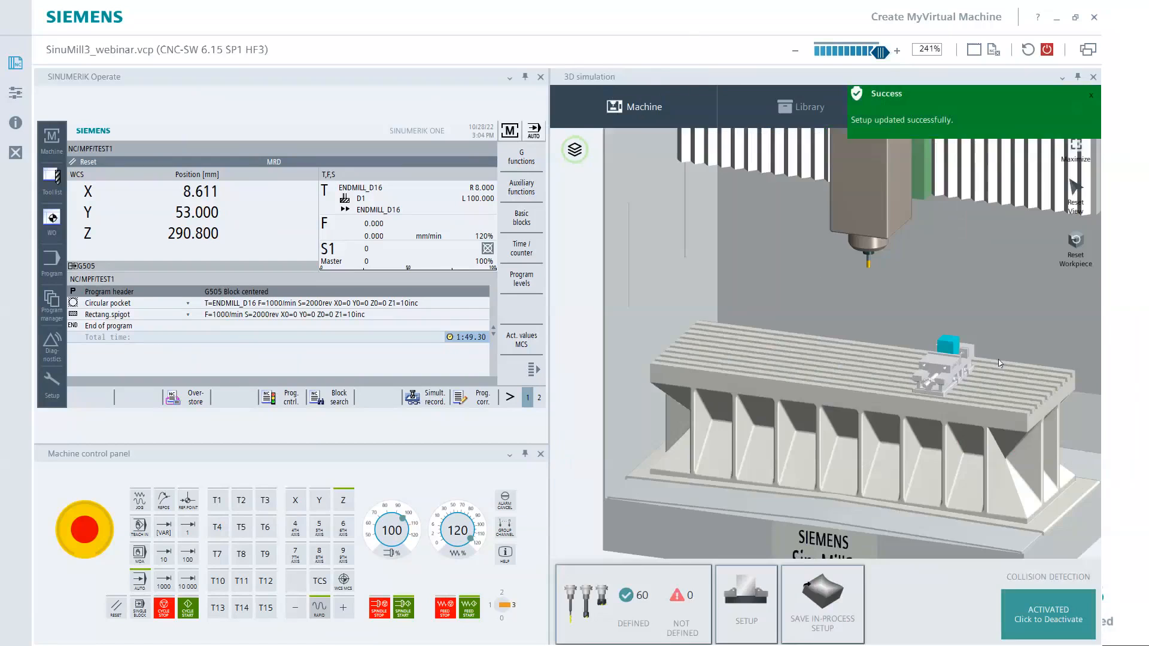
{"action": "scroll", "coordinate": [1010, 355], "scroll_direction": "up", "scroll_amount": 3}
{"action": "middle_click_drag", "start_coordinate": [1009, 355], "coordinate": [985, 350]}
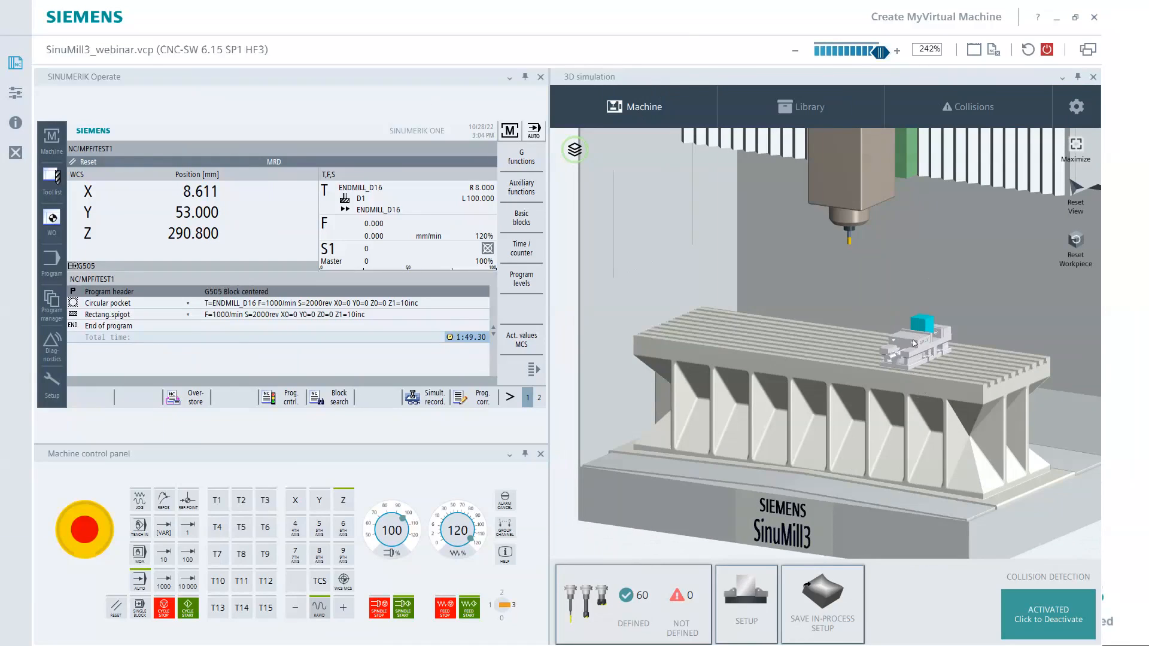
{"action": "middle_click_drag", "start_coordinate": [931, 345], "coordinate": [920, 342], "text": "shift"}
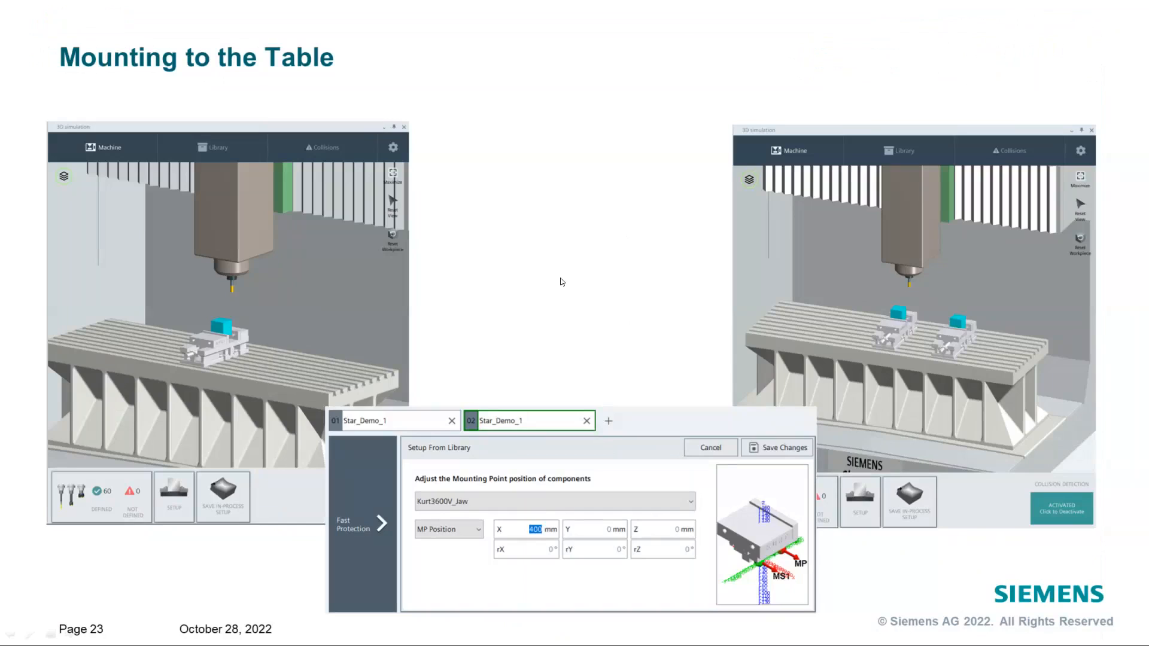
{"action": "left_click", "coordinate": [562, 282]}
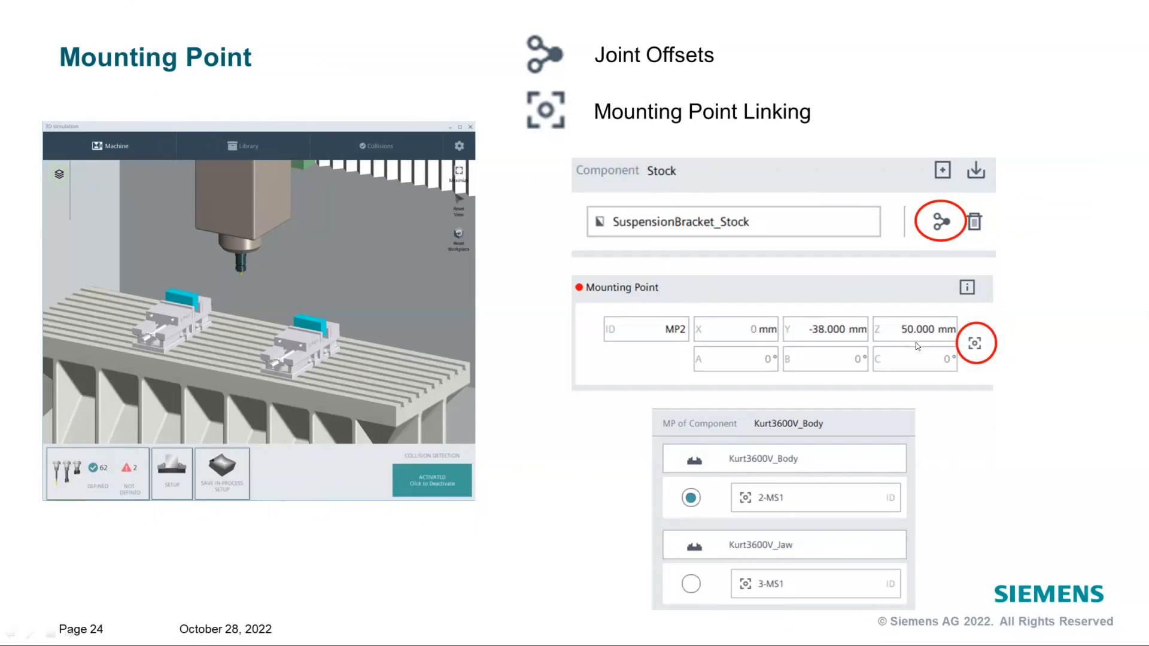
Switch back to Create MyVirtual Machine, reopen the active setup's positioning and set the 76mm_Square stock's MP Position X to 0 mm.
{"action": "key", "text": "alt+Tab"}
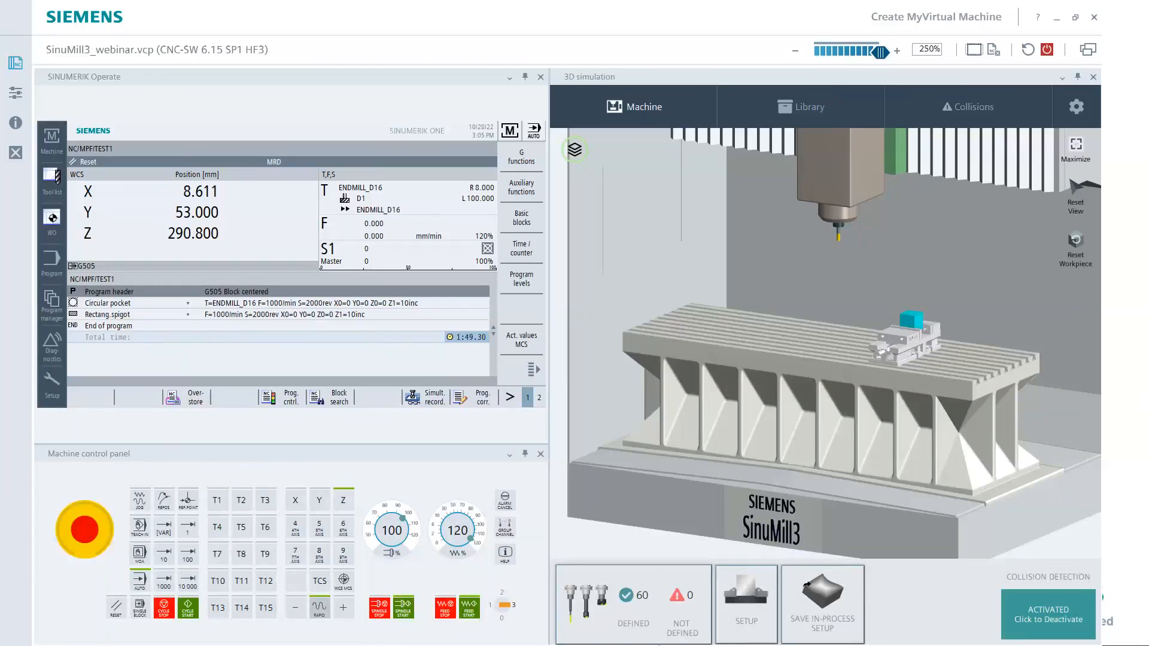
{"action": "left_click", "coordinate": [731, 614]}
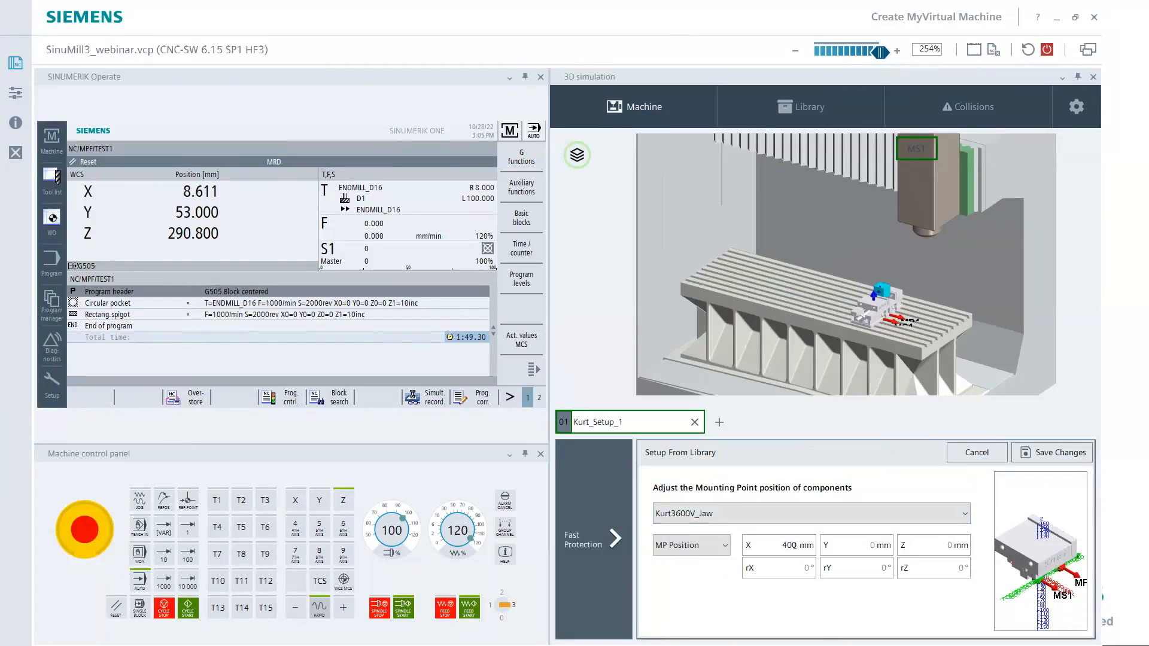
{"action": "left_click", "coordinate": [976, 455]}
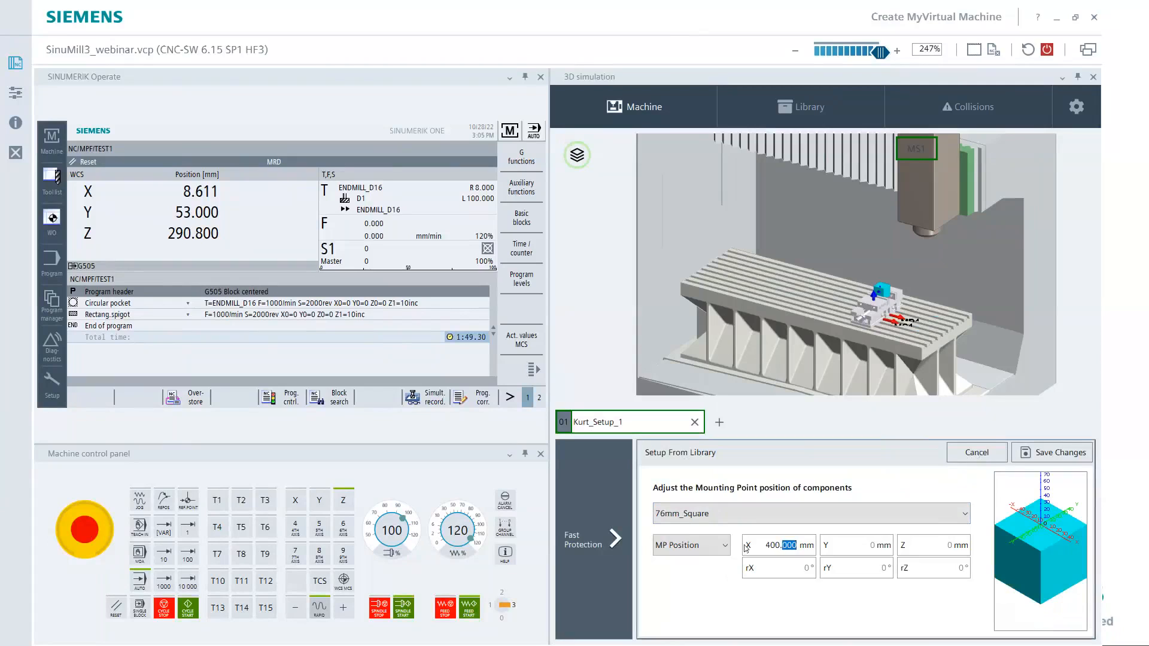
{"action": "left_click_drag", "start_coordinate": [765, 546], "coordinate": [780, 545]}
{"action": "type", "text": "0"}
Set the MP Position X value of the Kurt3600V_Body component to 0 mm.
{"action": "left_click", "coordinate": [751, 520]}
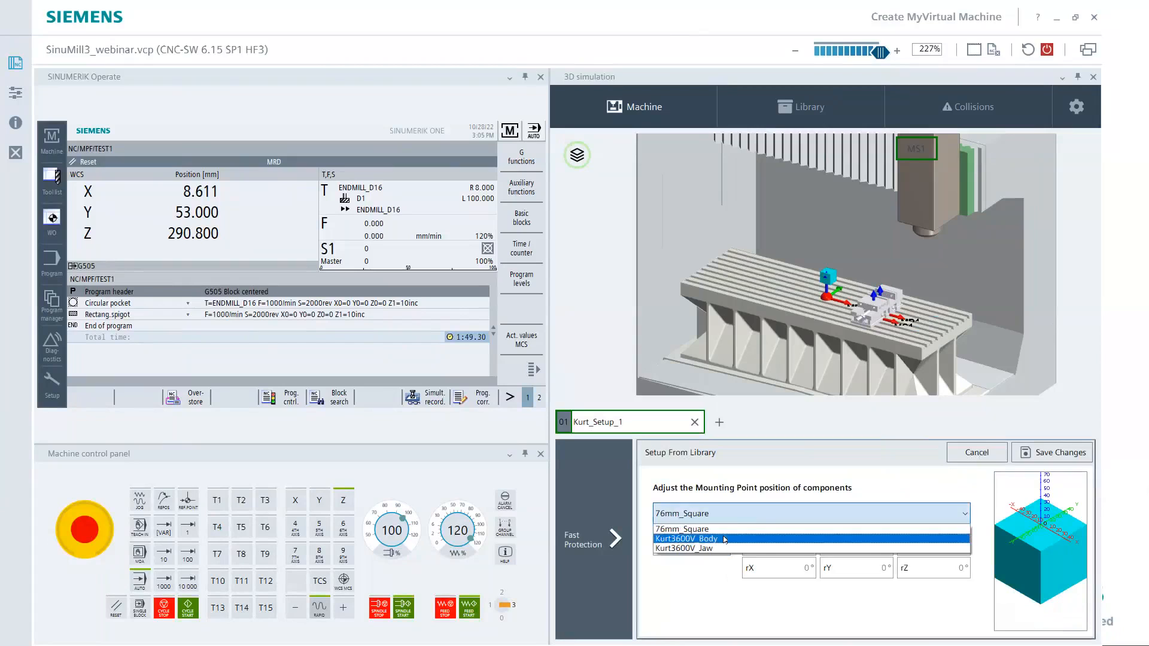
{"action": "left_click", "coordinate": [767, 552]}
{"action": "left_click_drag", "start_coordinate": [767, 545], "coordinate": [797, 545]}
{"action": "type", "text": "0"}
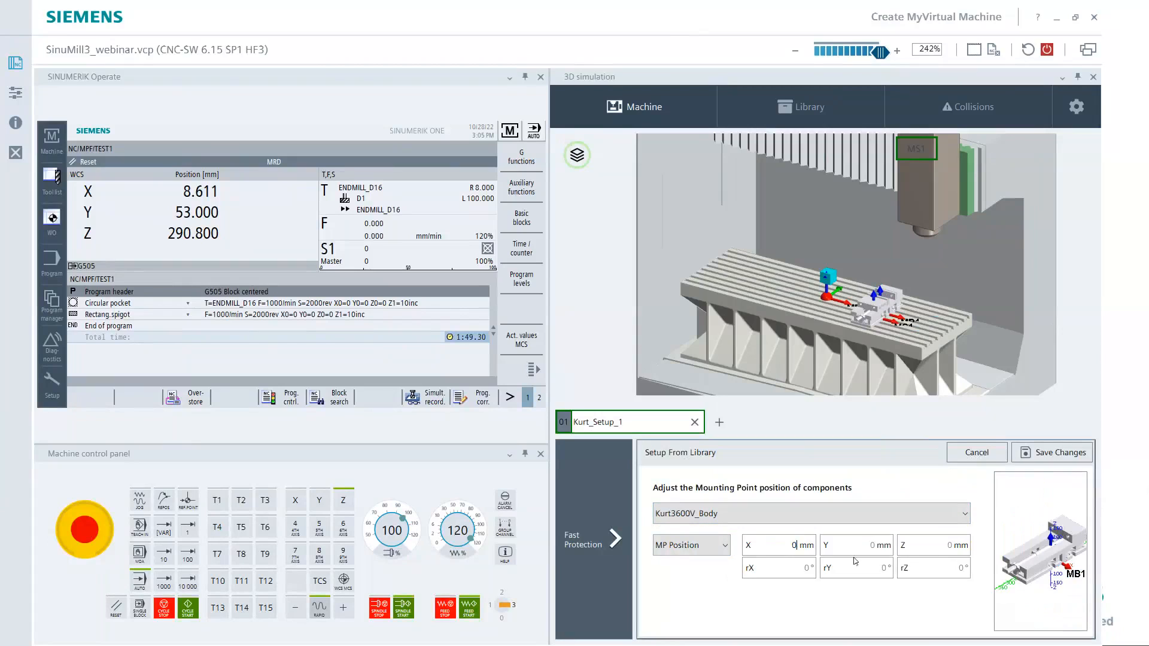
Set the MP Position X value of the Kurt3600V_Jaw component to 0 mm and save the setup changes.
{"action": "left_click", "coordinate": [735, 516]}
{"action": "left_click", "coordinate": [767, 548]}
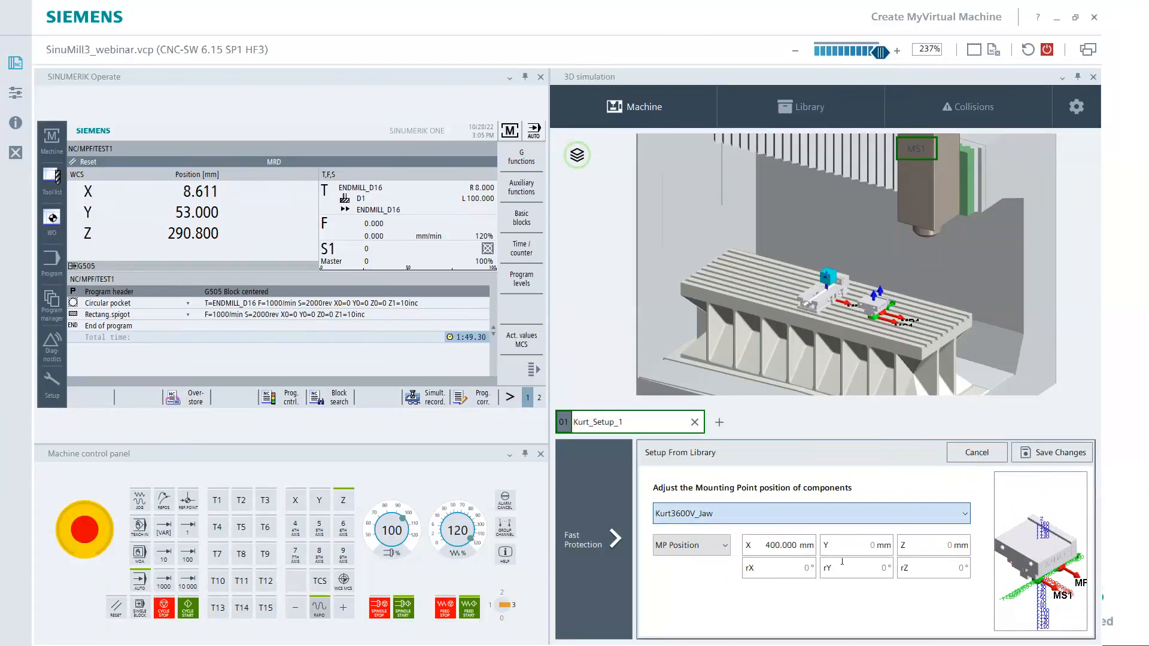
{"action": "left_click_drag", "start_coordinate": [766, 545], "coordinate": [829, 553]}
{"action": "type", "text": "0"}
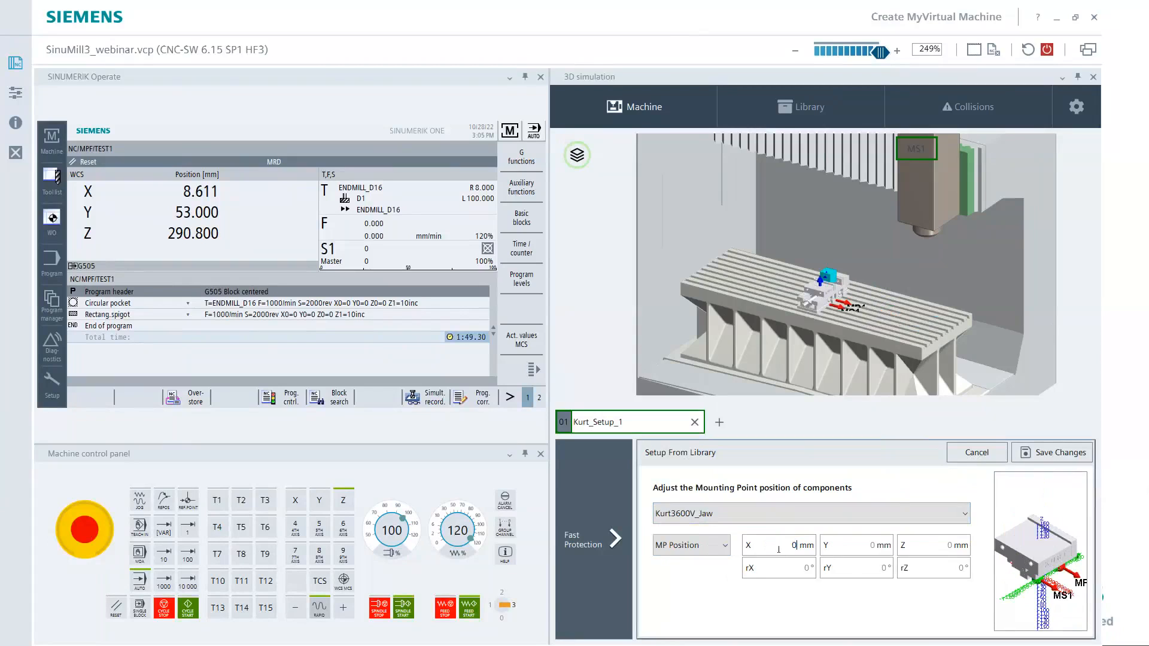
{"action": "left_click", "coordinate": [1053, 455]}
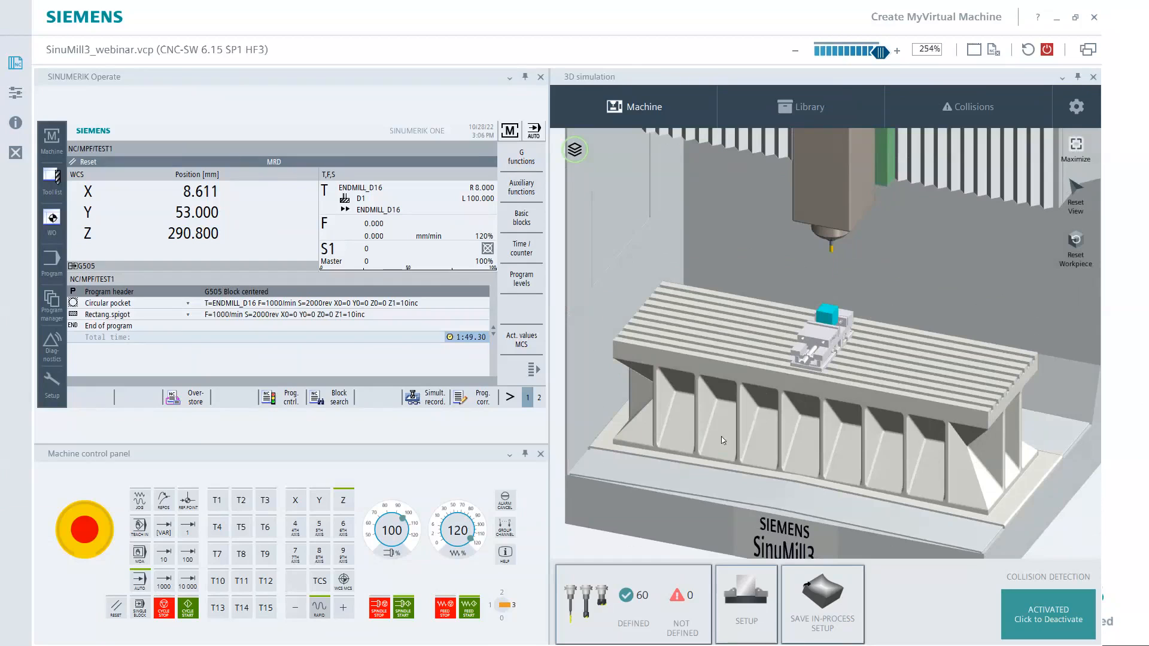
Open Kurt_Setup_1 from the library for editing.
{"action": "left_click", "coordinate": [803, 110]}
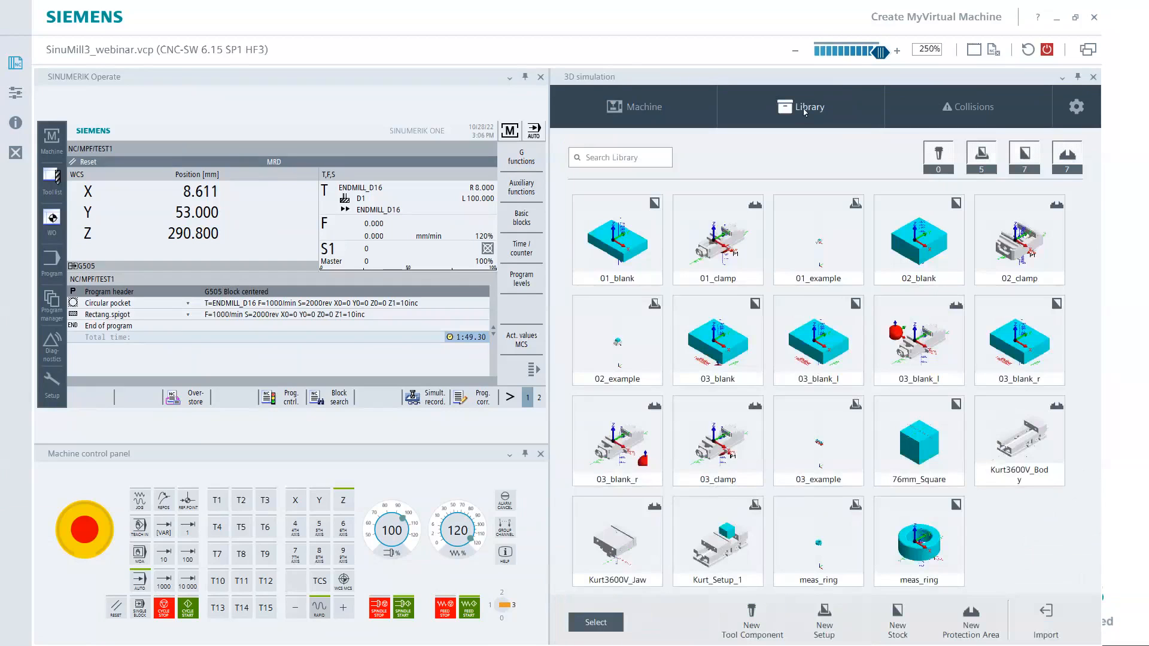
{"action": "left_click", "coordinate": [734, 551]}
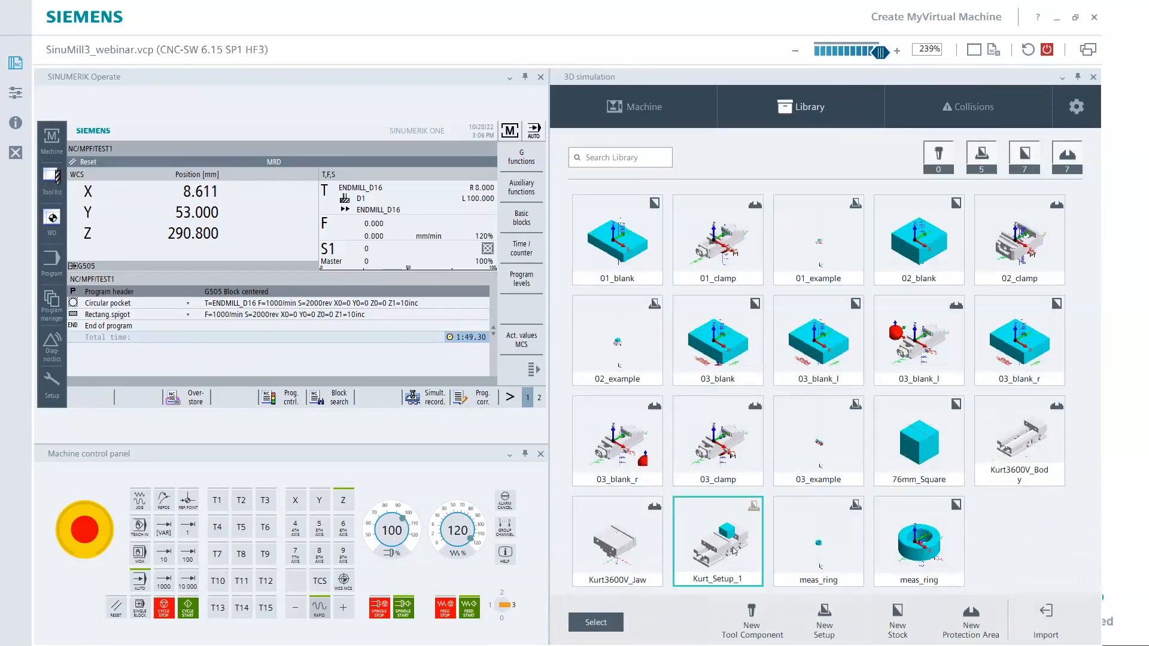
{"action": "double_click", "coordinate": [734, 551]}
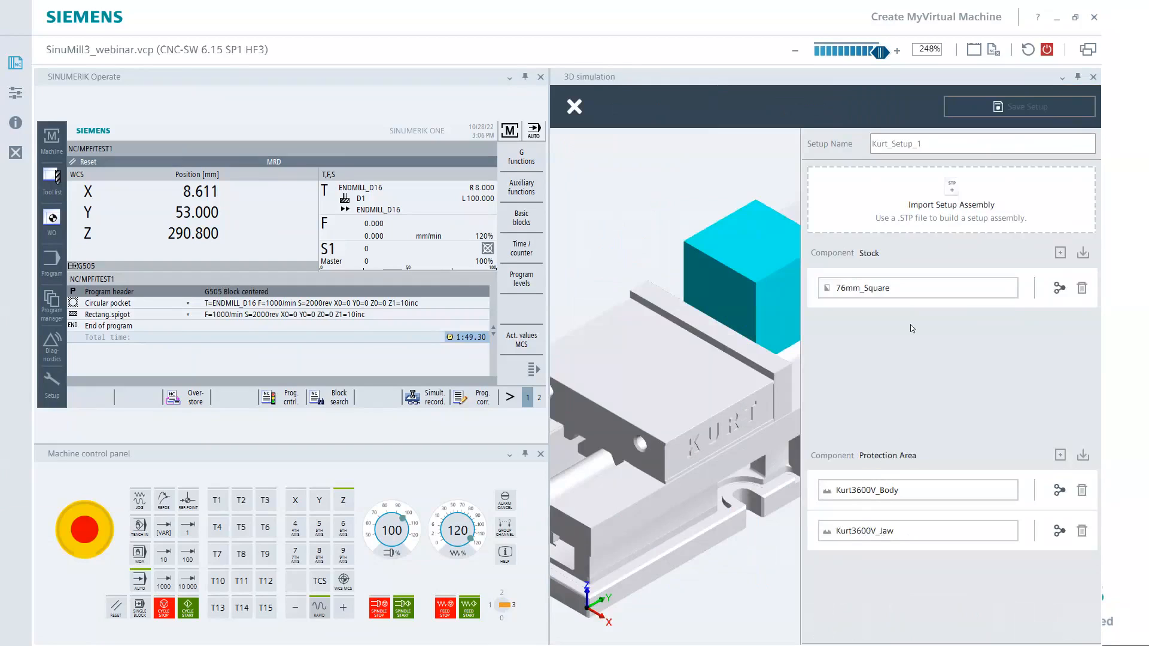
Examine the mounting point and mount station definitions of the Kurt3600V_Jaw and Kurt3600V_Body components.
{"action": "left_click", "coordinate": [1060, 532]}
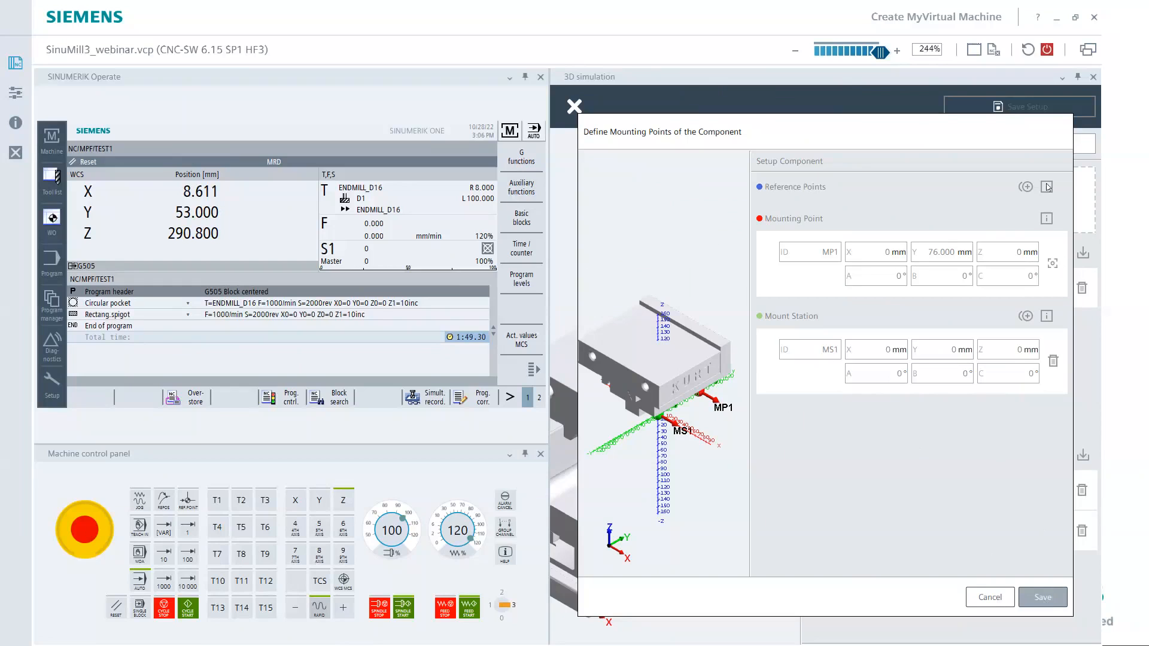
{"action": "left_click", "coordinate": [983, 598]}
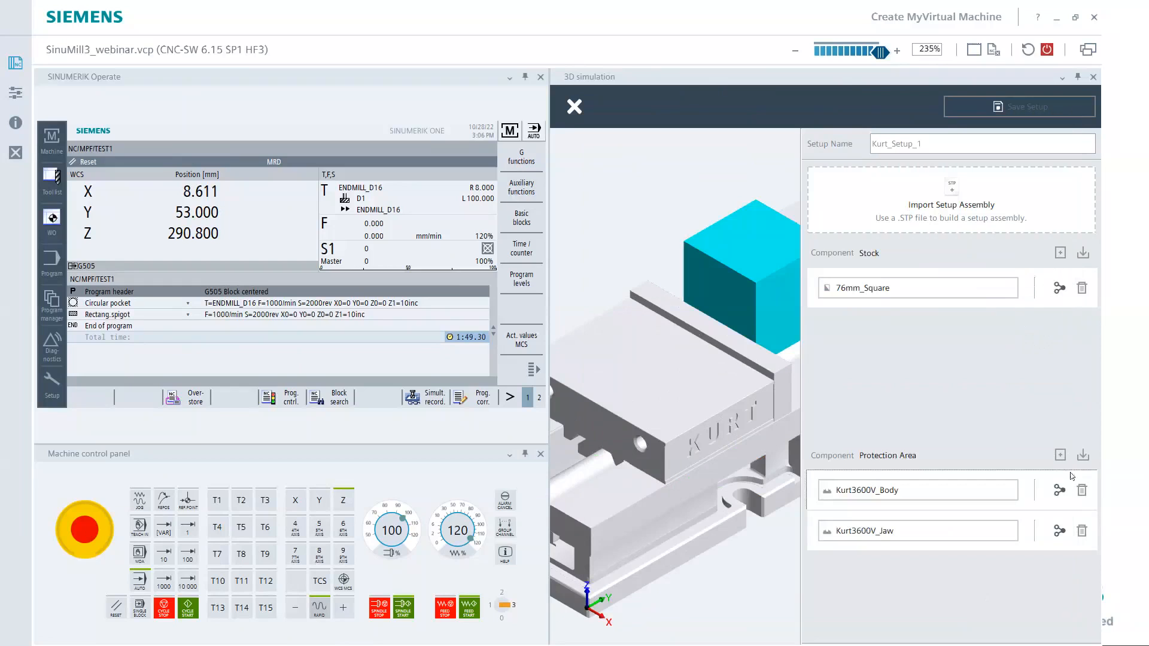
{"action": "left_click", "coordinate": [1059, 492]}
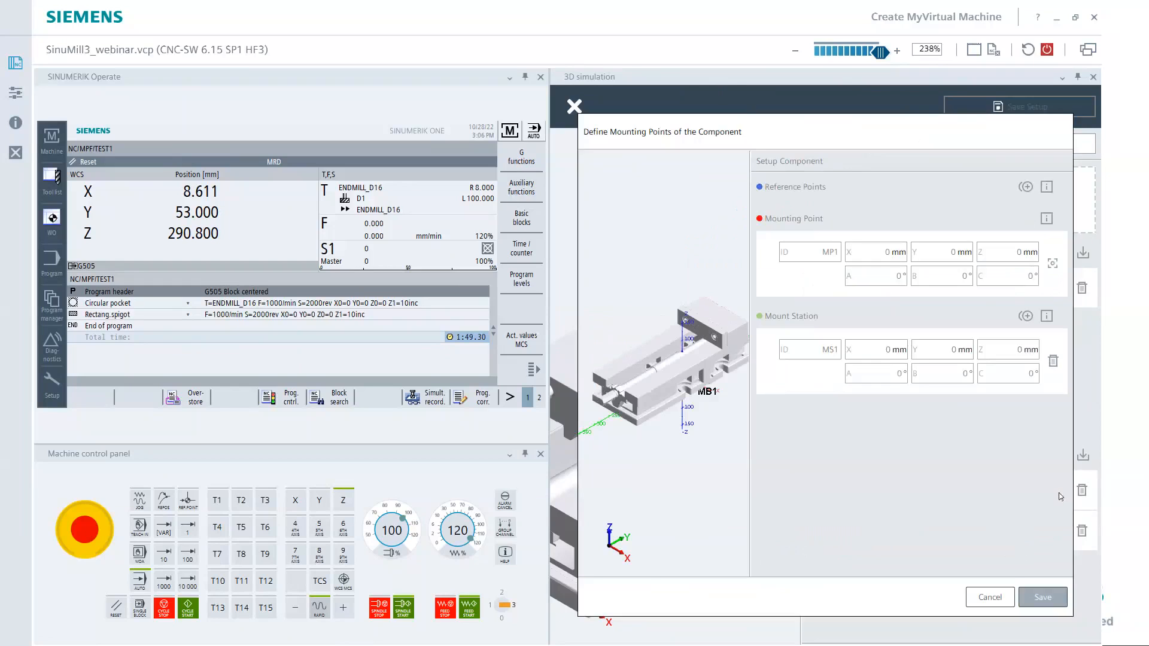
Review the mounting point definition of the Kurt3600V_Jaw component, then leave the setup without changes.
{"action": "left_click", "coordinate": [998, 593]}
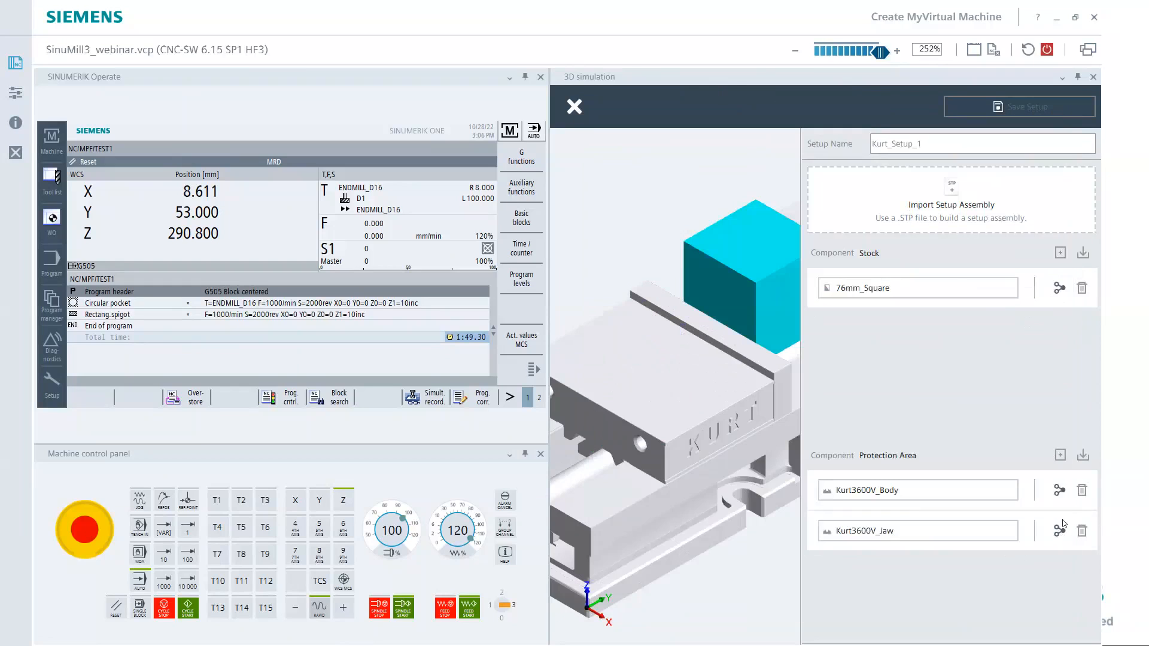
{"action": "left_click", "coordinate": [1059, 530]}
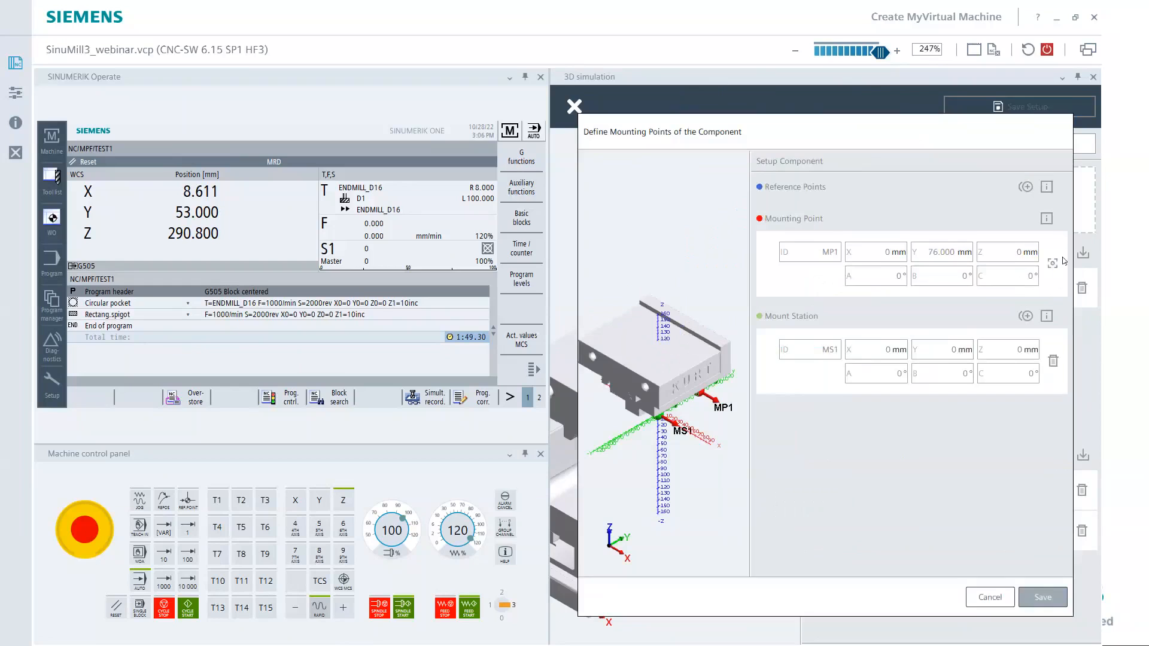
{"action": "left_click", "coordinate": [992, 591]}
{"action": "left_click", "coordinate": [570, 109]}
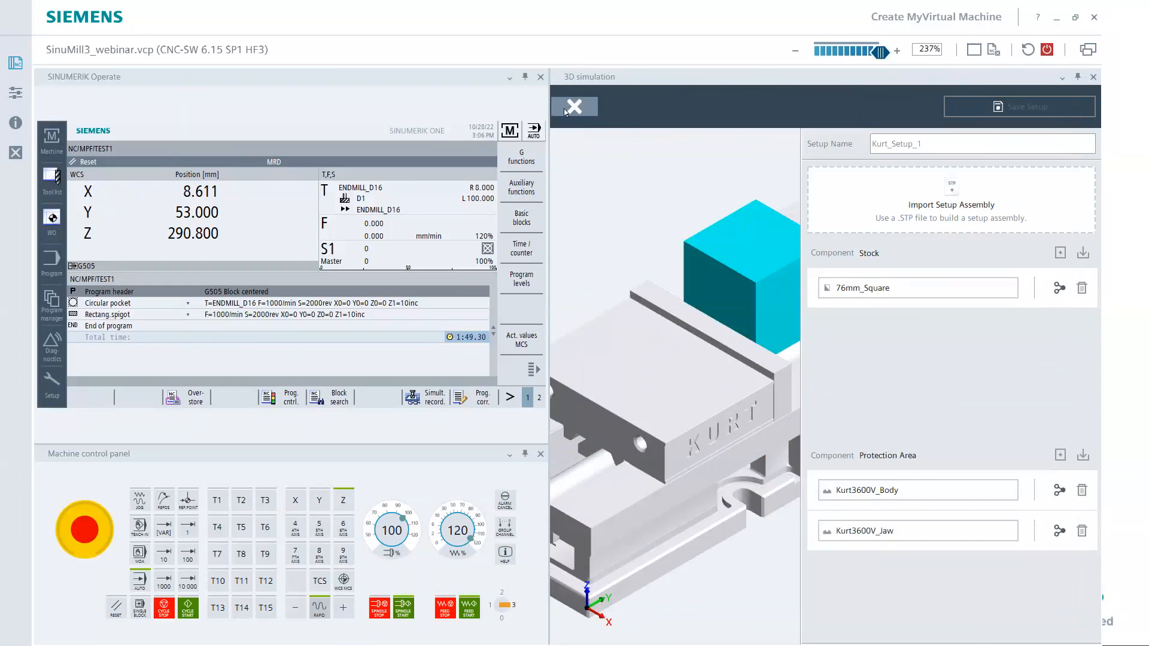
{"action": "left_click", "coordinate": [664, 108]}
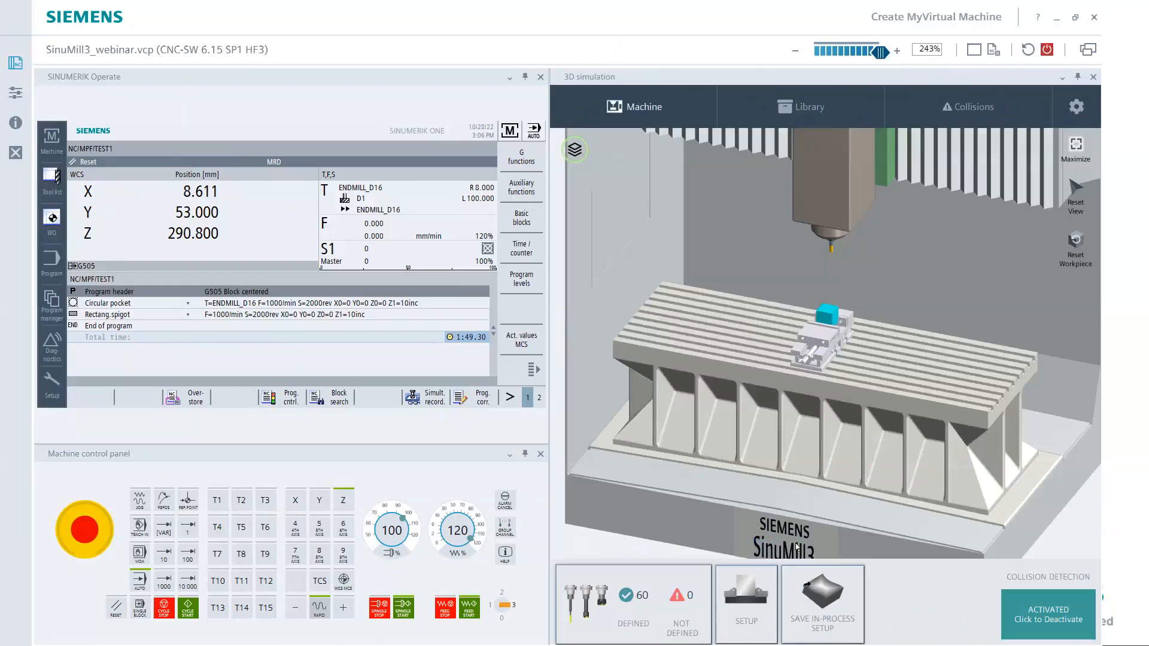
Remove Kurt_Setup_1 from the machine table and reopen it from the library for editing.
{"action": "left_click", "coordinate": [747, 598]}
{"action": "left_click", "coordinate": [694, 422]}
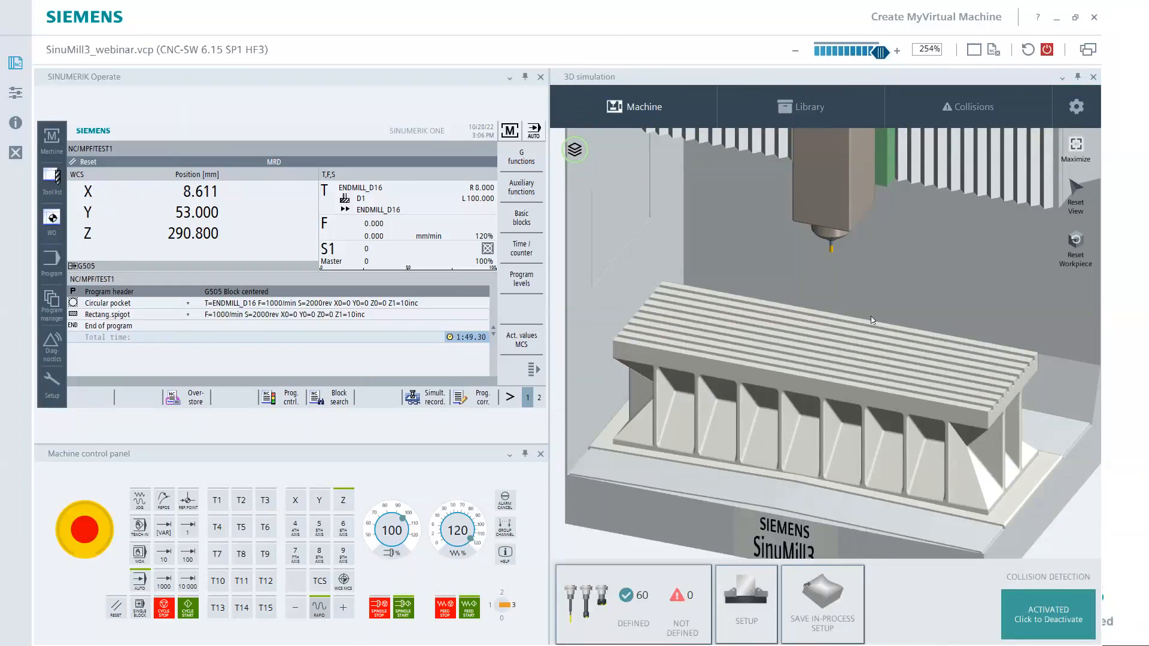
{"action": "left_click", "coordinate": [802, 109]}
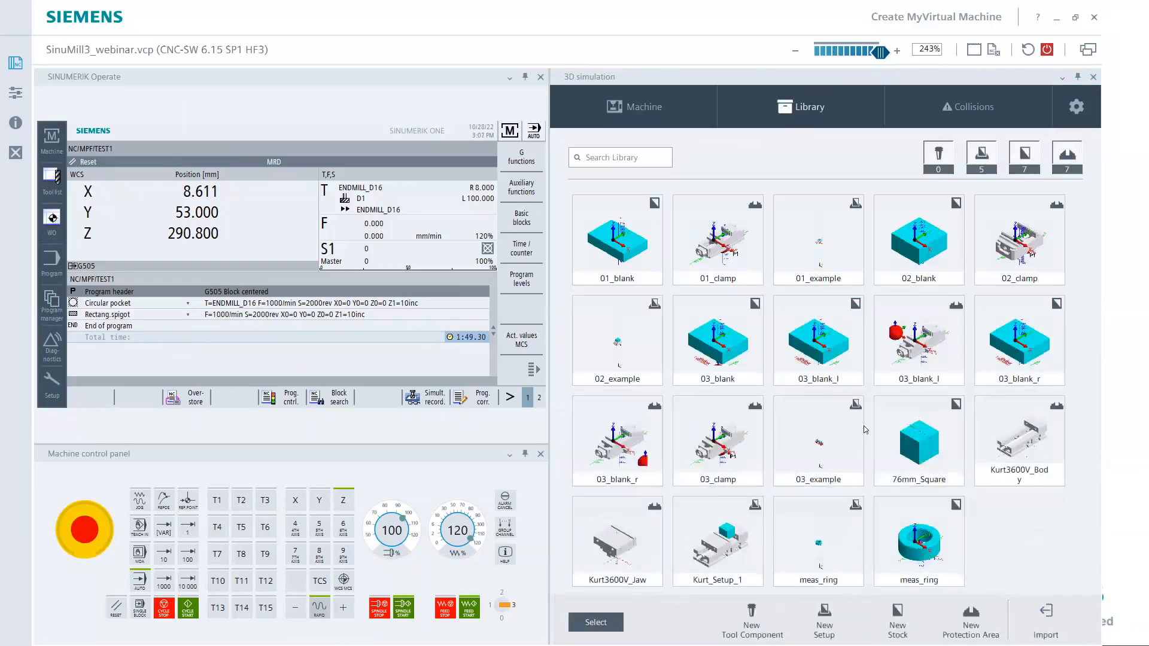
{"action": "double_click", "coordinate": [730, 548]}
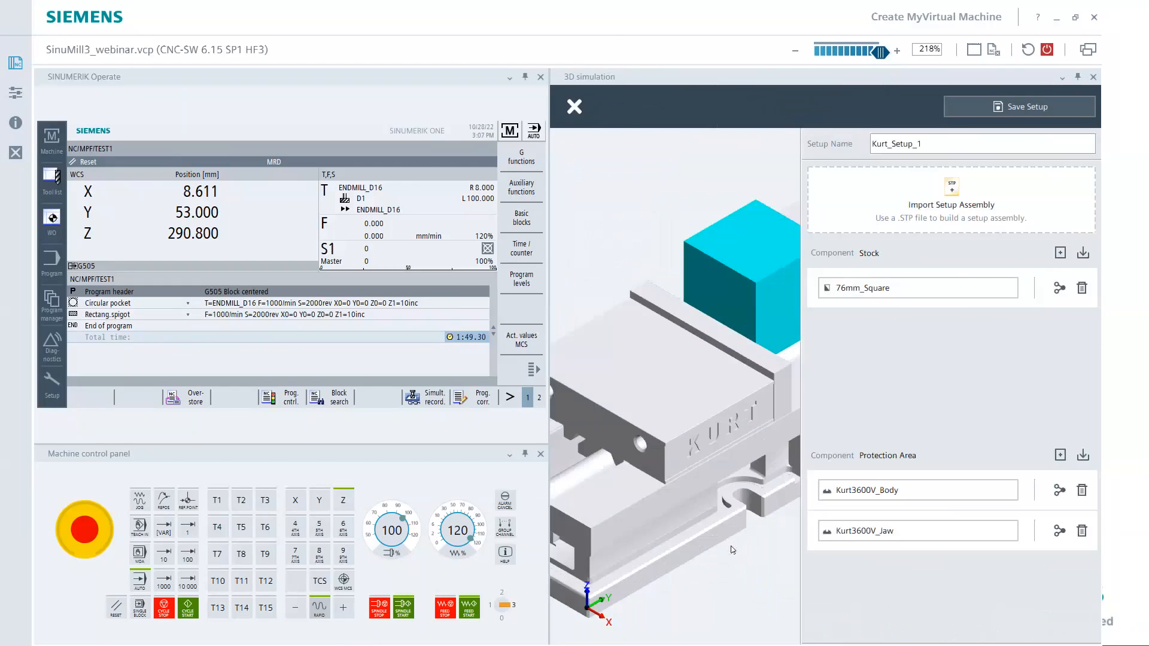
Mount the Kurt3600V_Jaw's mounting point MP1 on station 2-MS1 of Kurt3600V_Body and save the component.
{"action": "left_click", "coordinate": [1059, 532]}
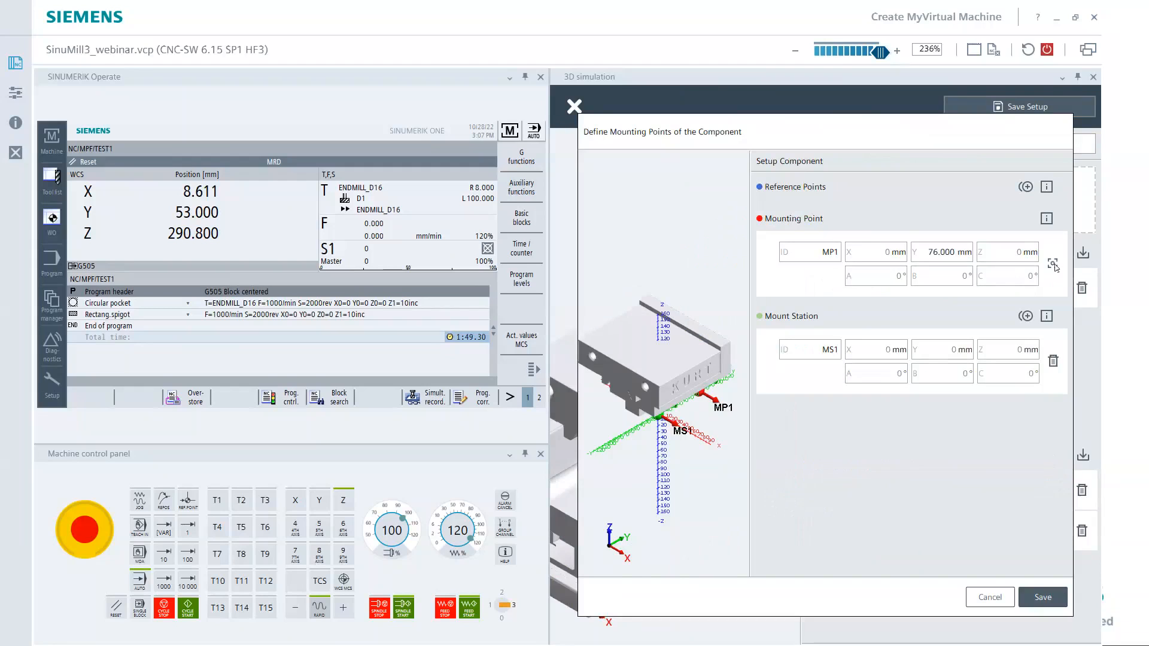
{"action": "left_click", "coordinate": [1052, 264]}
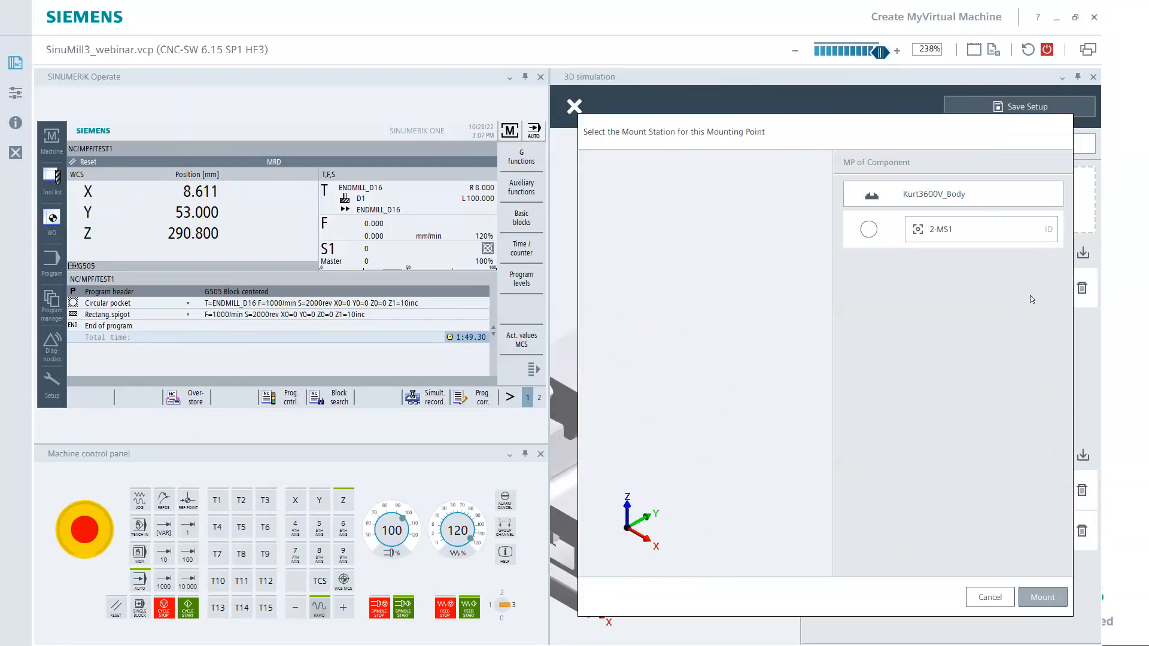
{"action": "left_click", "coordinate": [869, 230]}
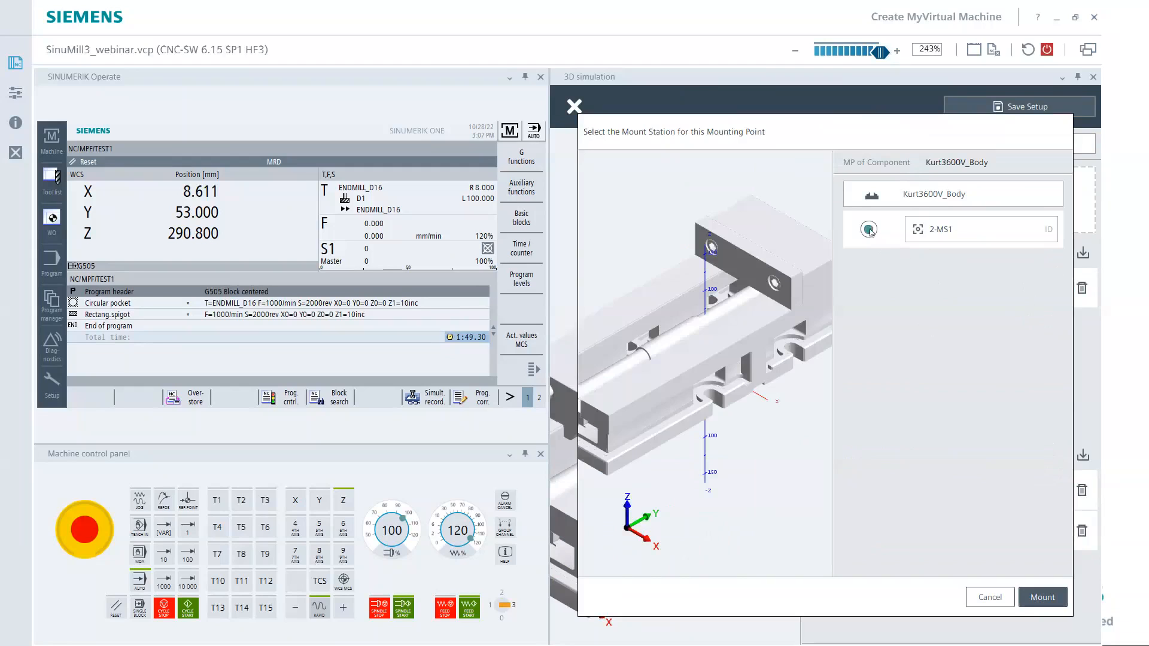
{"action": "left_click", "coordinate": [1035, 597]}
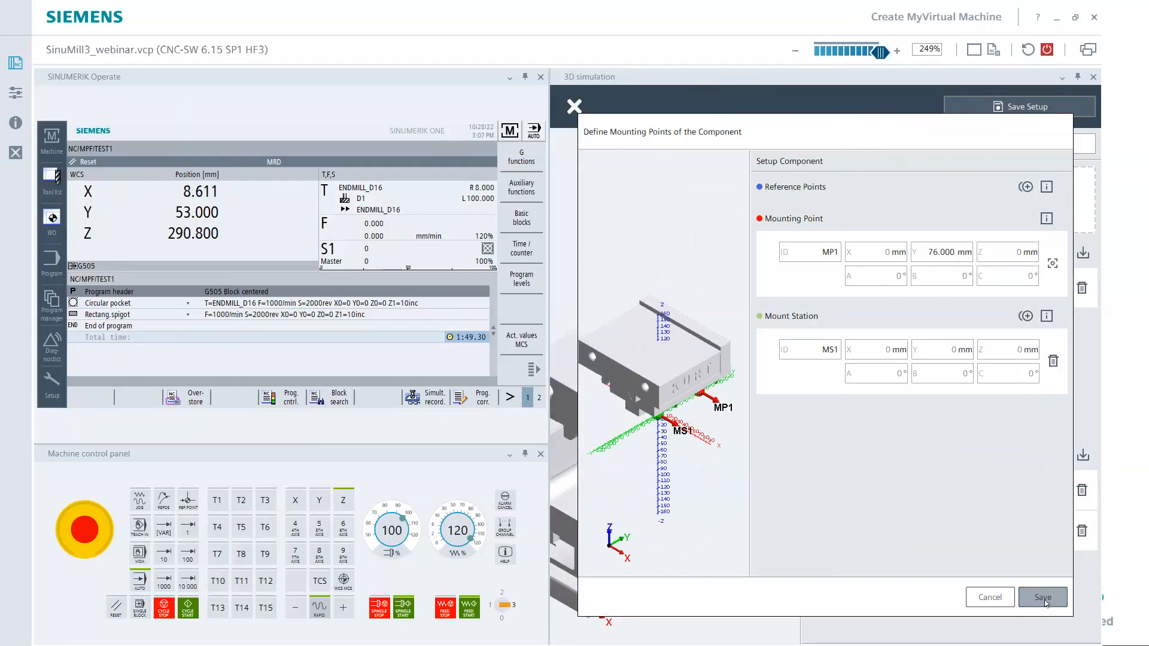
{"action": "left_click", "coordinate": [1042, 597]}
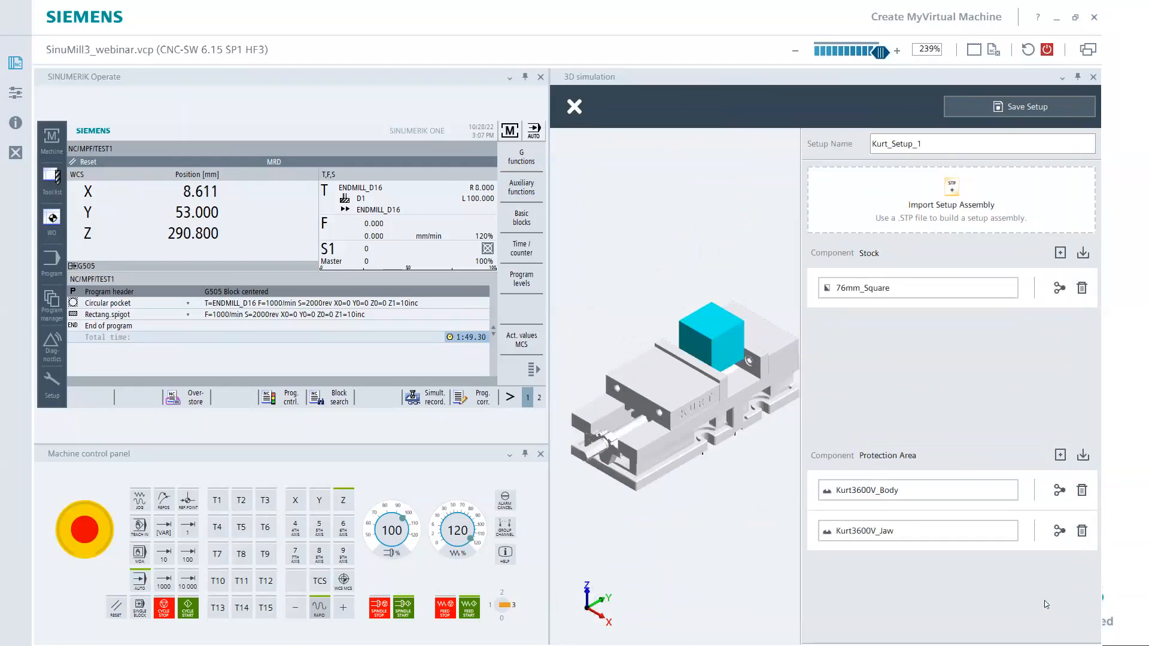
Mount the 76mm_Square stock's mounting point MP1 on station 2-MS1 of Kurt3600V_Body and save the setup.
{"action": "left_click", "coordinate": [1059, 288]}
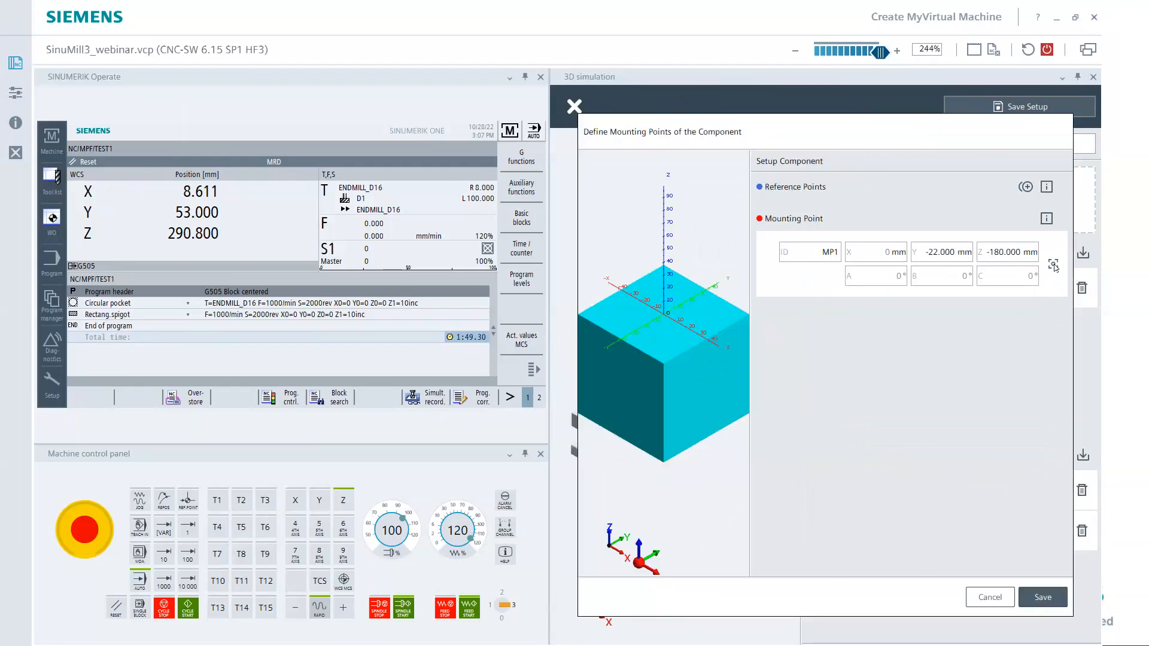
{"action": "left_click", "coordinate": [1053, 264]}
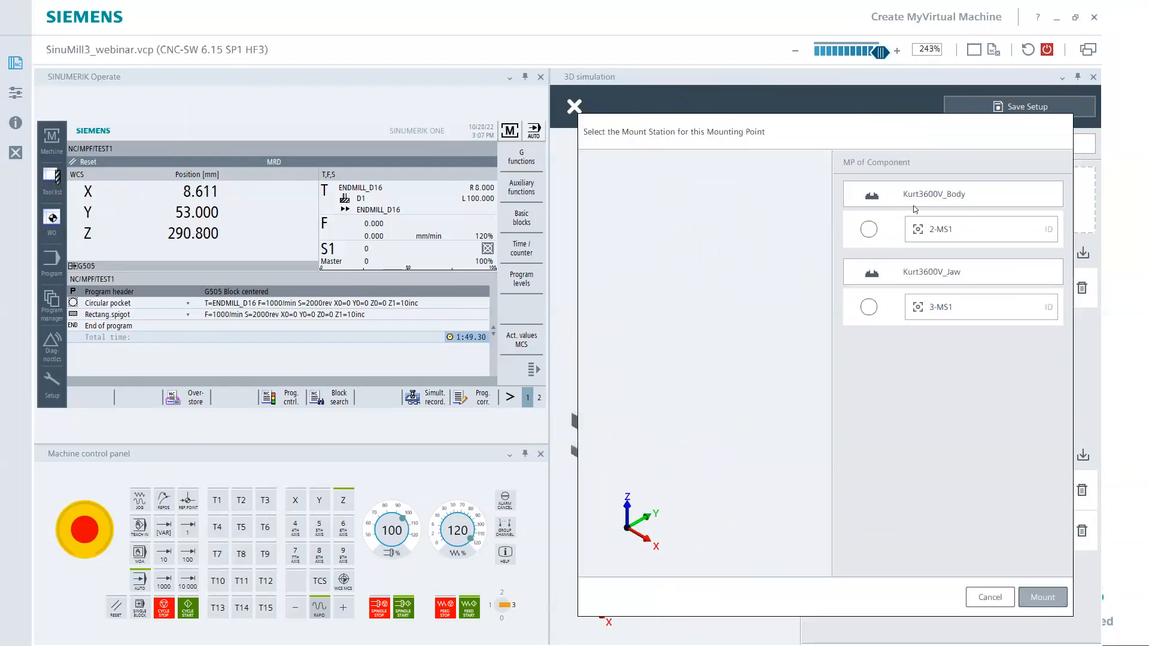
{"action": "left_click", "coordinate": [869, 231]}
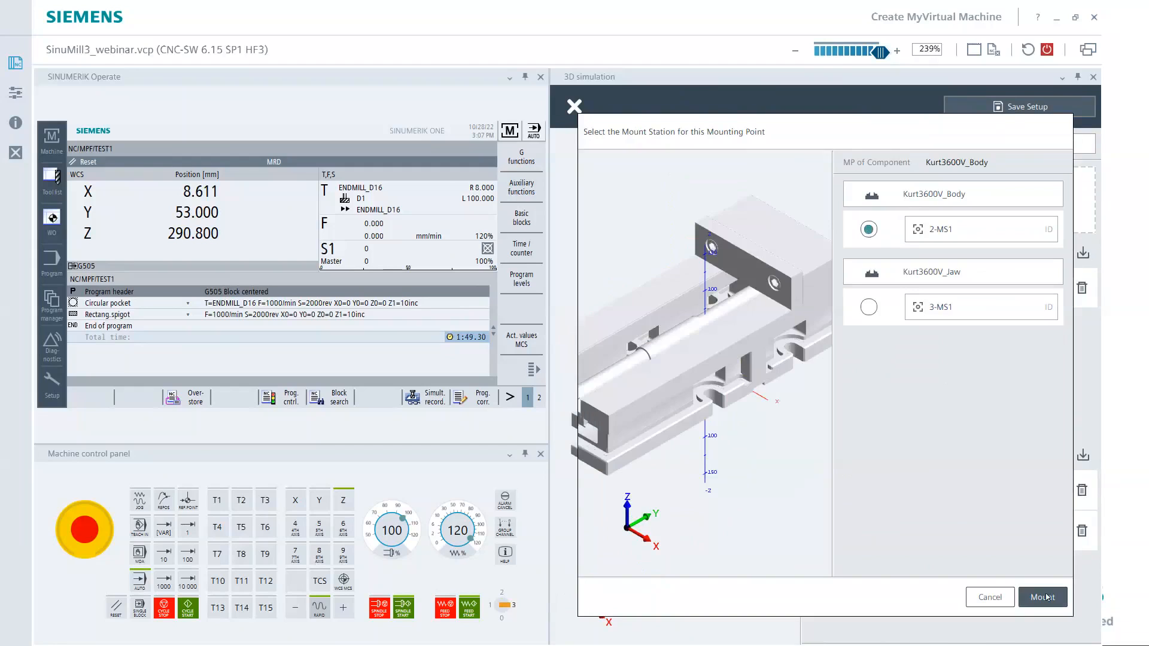
{"action": "left_click", "coordinate": [1045, 597]}
{"action": "left_click", "coordinate": [1044, 597]}
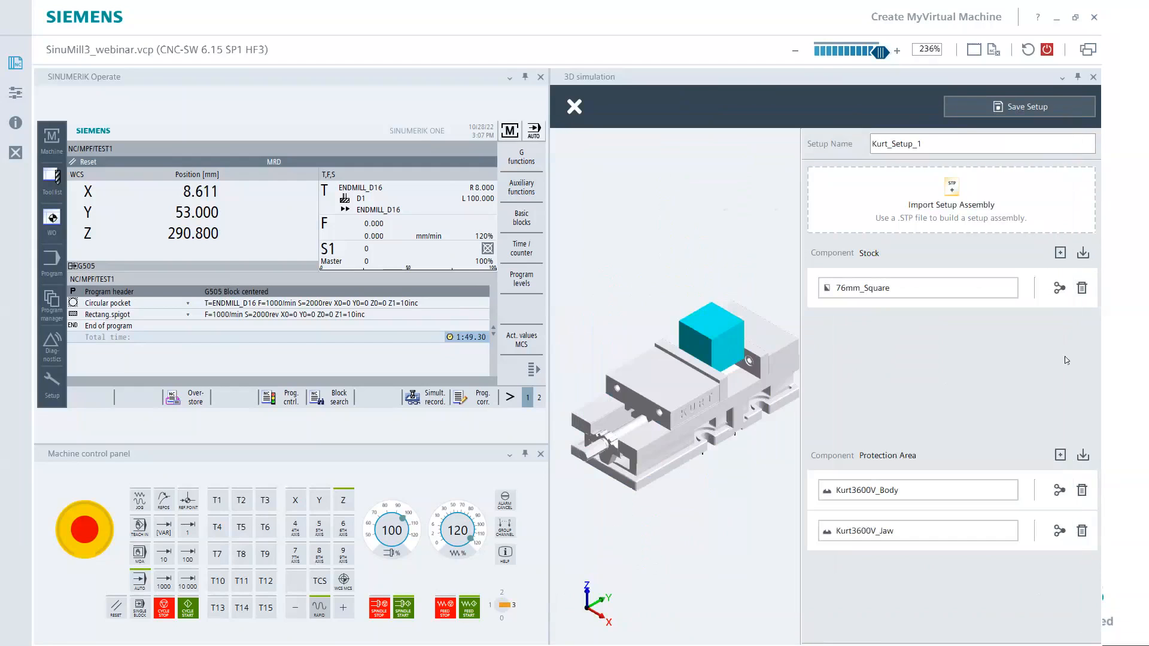
{"action": "left_click", "coordinate": [1054, 106]}
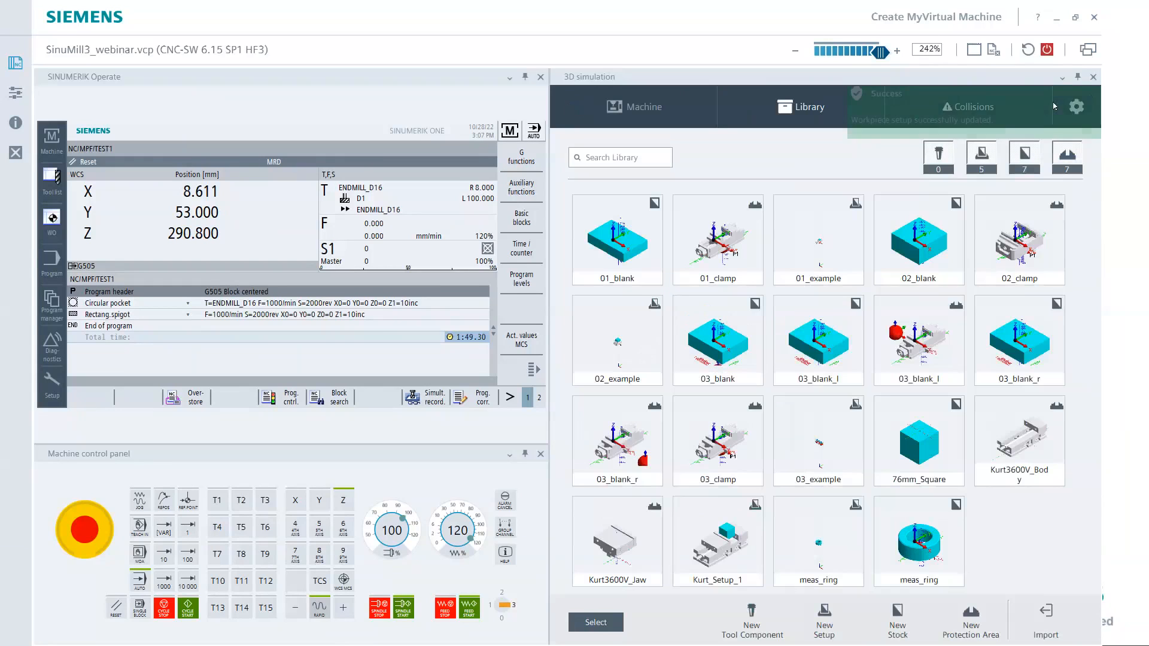
Activate Kurt_Setup_1 from the library on the machine table.
{"action": "left_click", "coordinate": [630, 109]}
{"action": "left_click", "coordinate": [749, 625]}
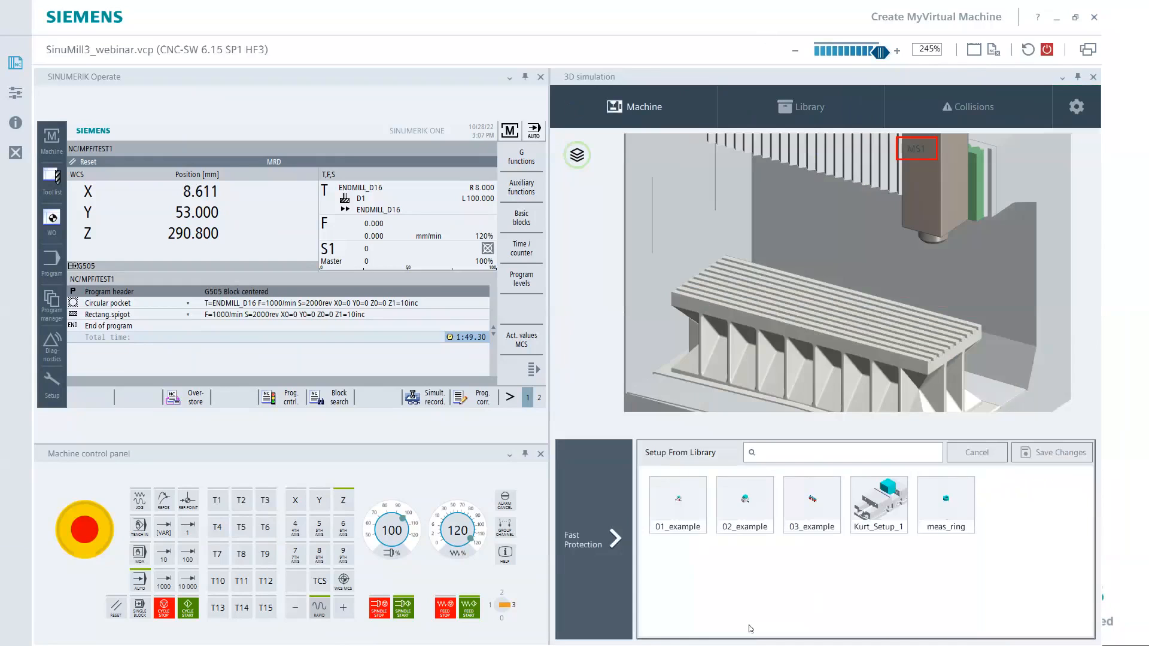
{"action": "left_click", "coordinate": [878, 503]}
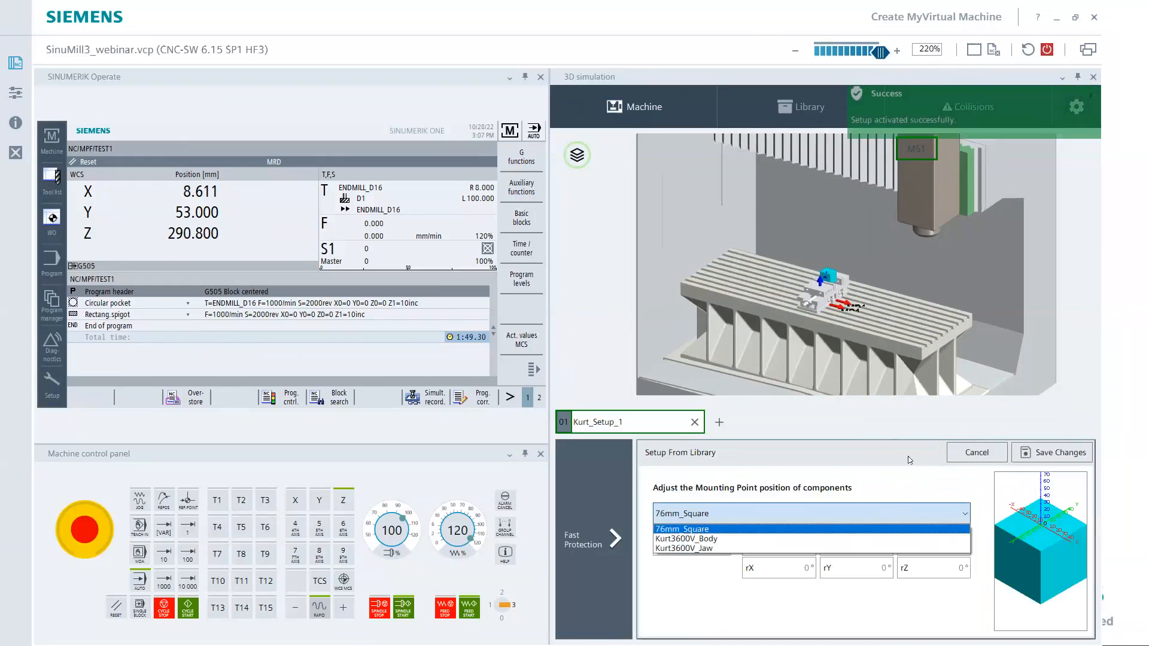
{"action": "left_click", "coordinate": [904, 478]}
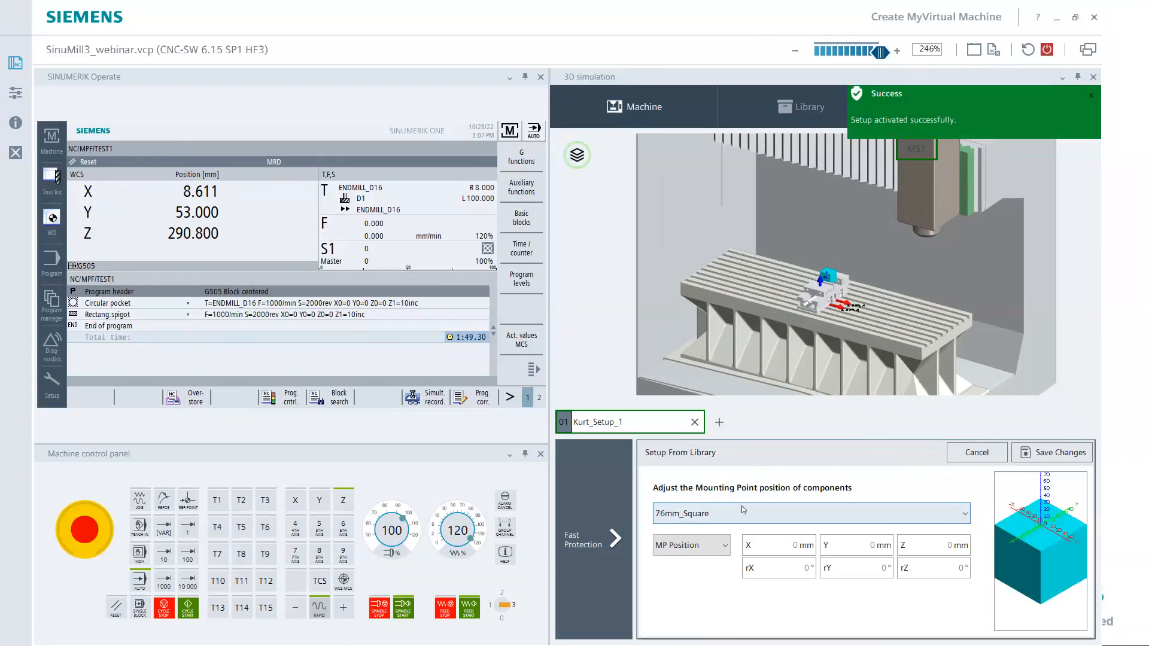
Set the Kurt3600V_Body's MP Position to X 400 mm, save the changes, and inspect the vise on the table.
{"action": "left_click", "coordinate": [721, 545]}
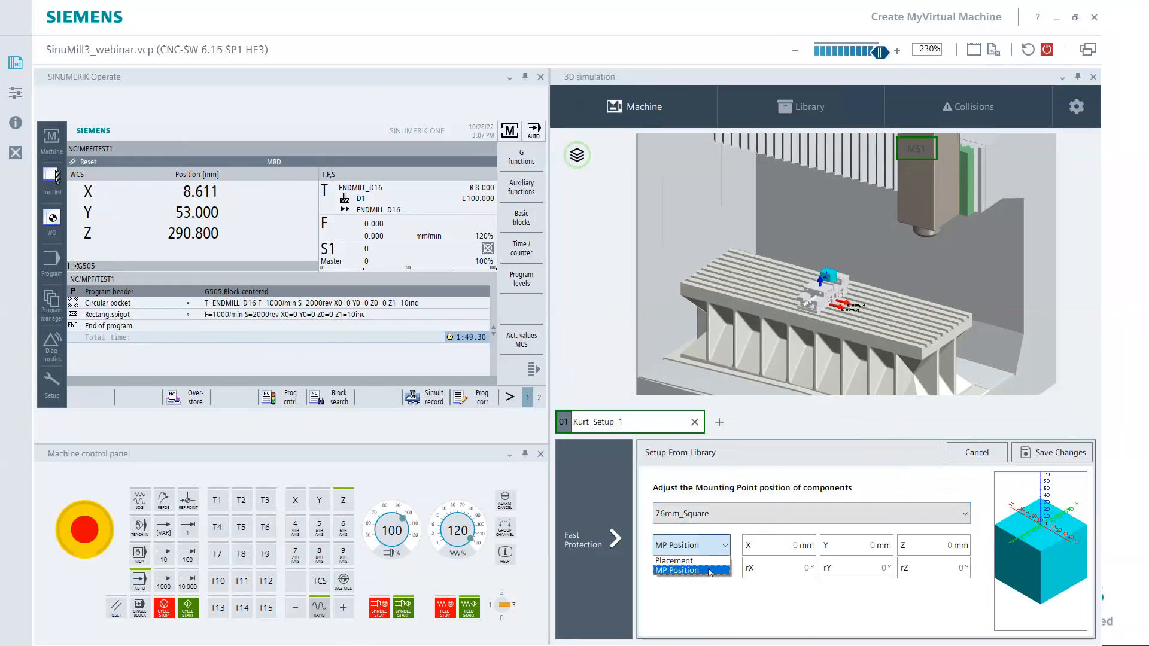
{"action": "left_click", "coordinate": [709, 572]}
{"action": "left_click", "coordinate": [715, 516]}
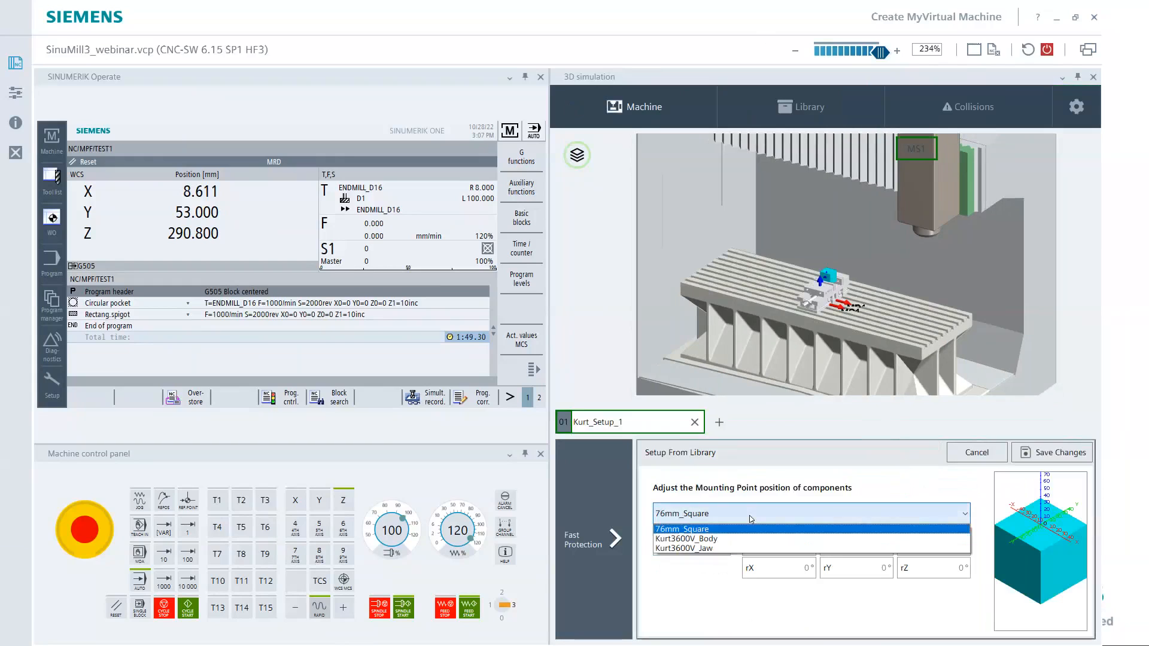
{"action": "left_click", "coordinate": [717, 540]}
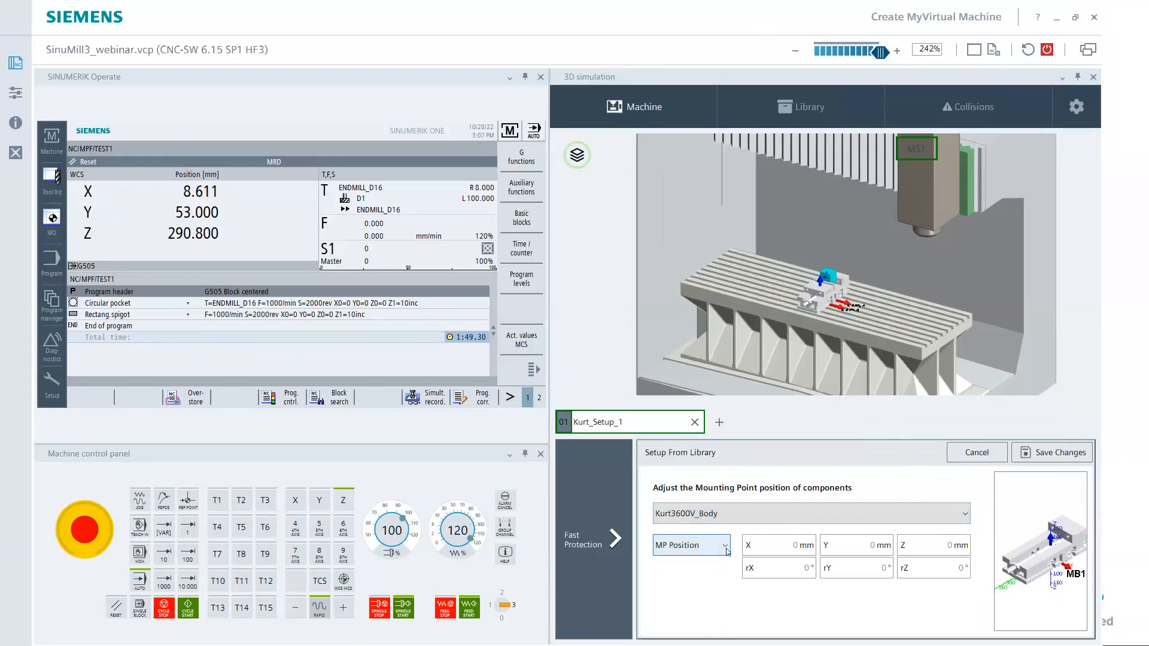
{"action": "left_click", "coordinate": [806, 546]}
{"action": "type", "text": "4"}
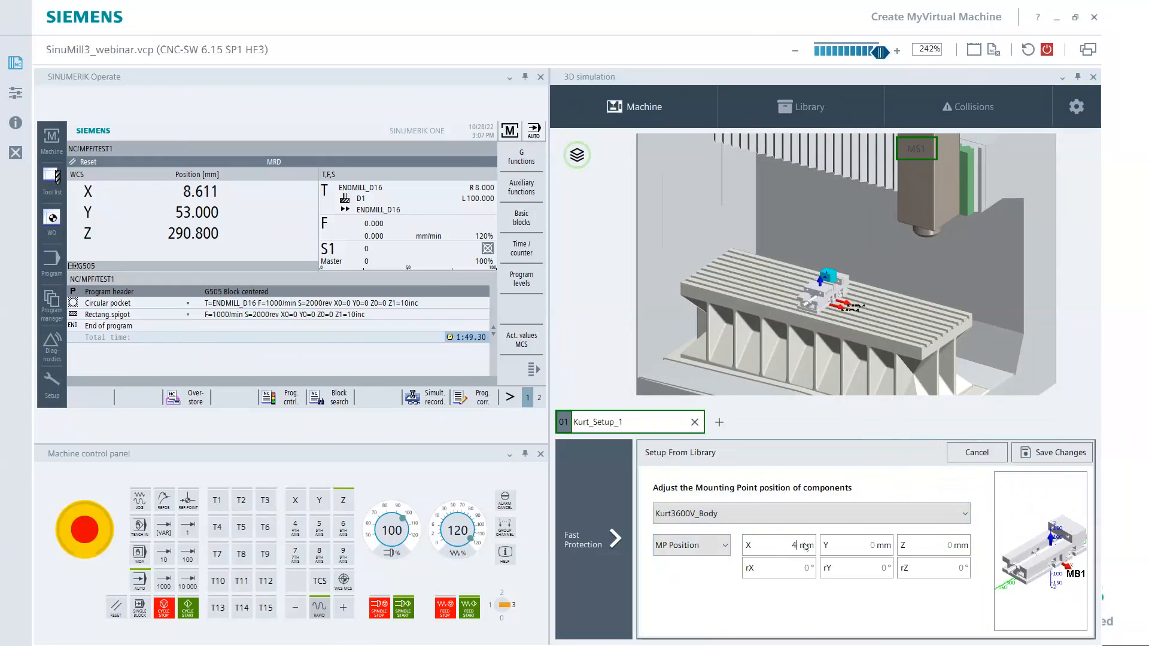
{"action": "type", "text": "00"}
{"action": "left_click", "coordinate": [1052, 453]}
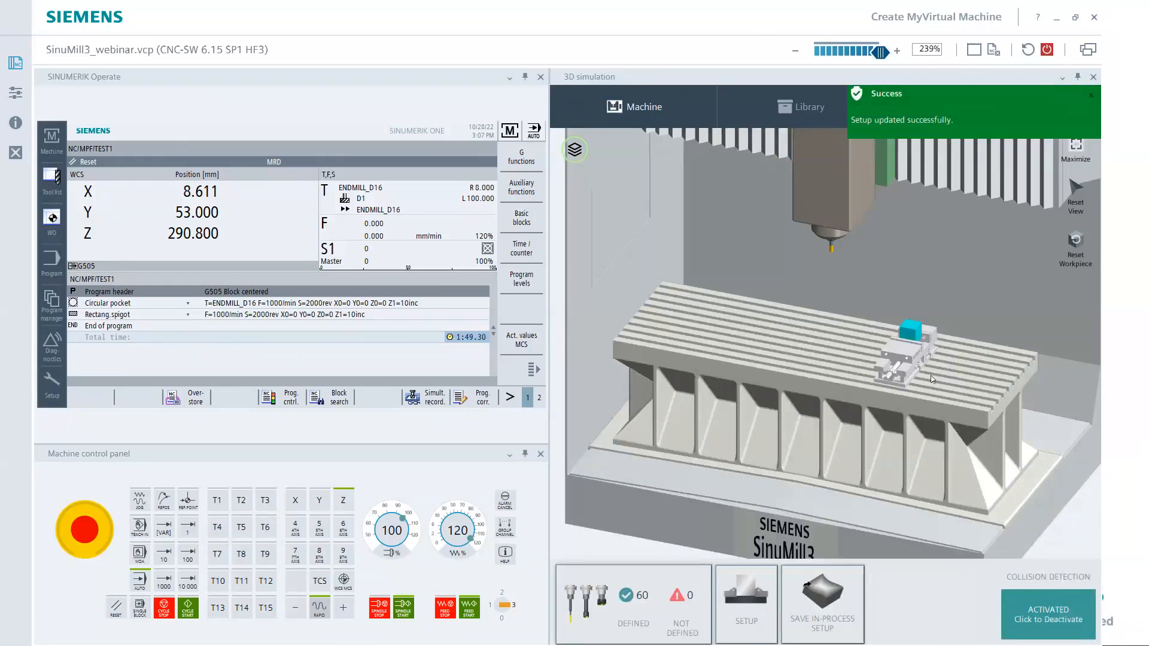
{"action": "mouse_move", "coordinate": [931, 375]}
{"action": "middle_mouse_down"}
{"action": "mouse_move", "coordinate": [946, 357]}
{"action": "mouse_move", "coordinate": [921, 353]}
{"action": "mouse_move", "coordinate": [893, 392]}
{"action": "mouse_move", "coordinate": [940, 359]}
{"action": "middle_mouse_up"}
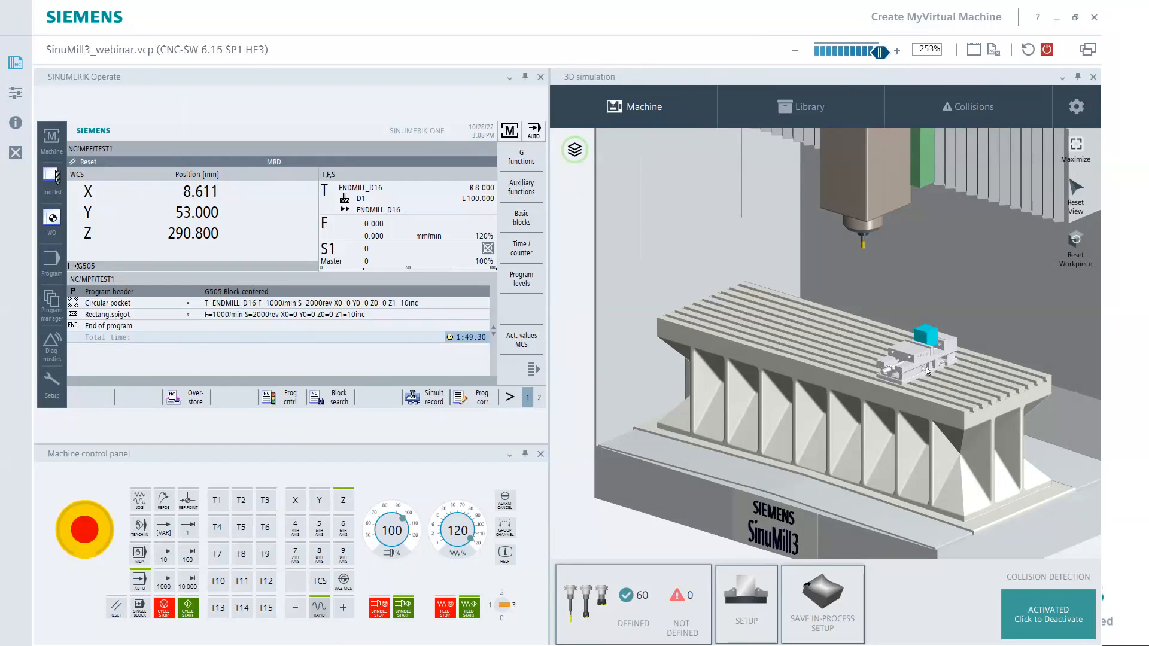
{"action": "middle_click_drag", "start_coordinate": [935, 386], "coordinate": [950, 386]}
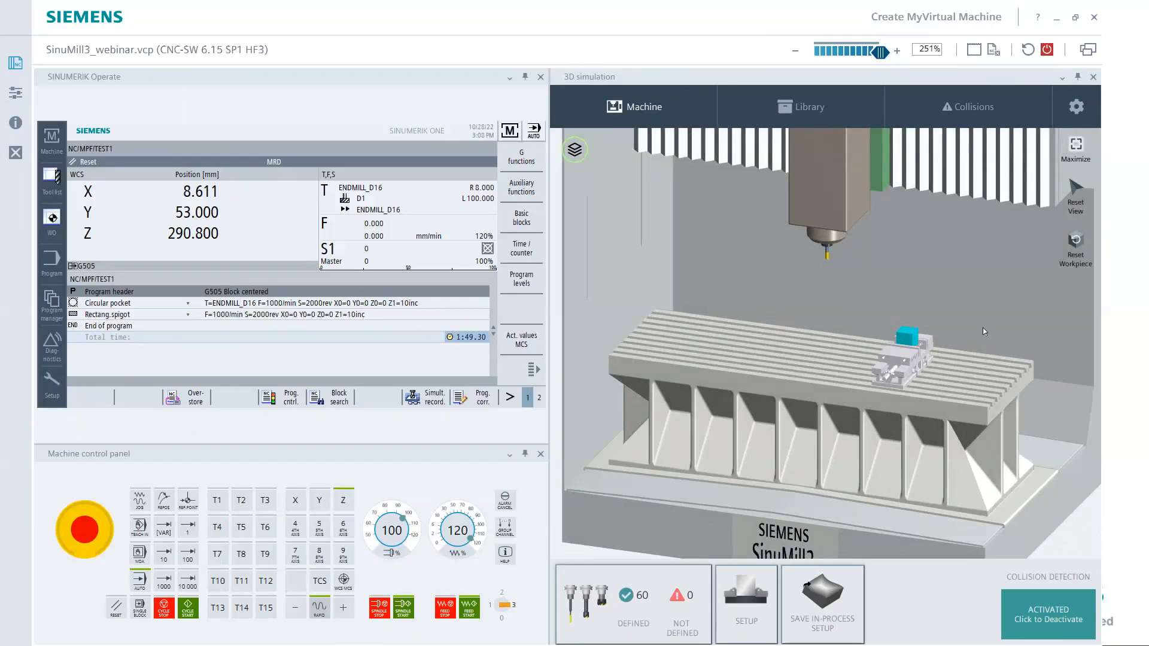
Reopen the active setup and set the Kurt3600V_Body's MP Position to X 0 mm.
{"action": "left_click", "coordinate": [746, 602]}
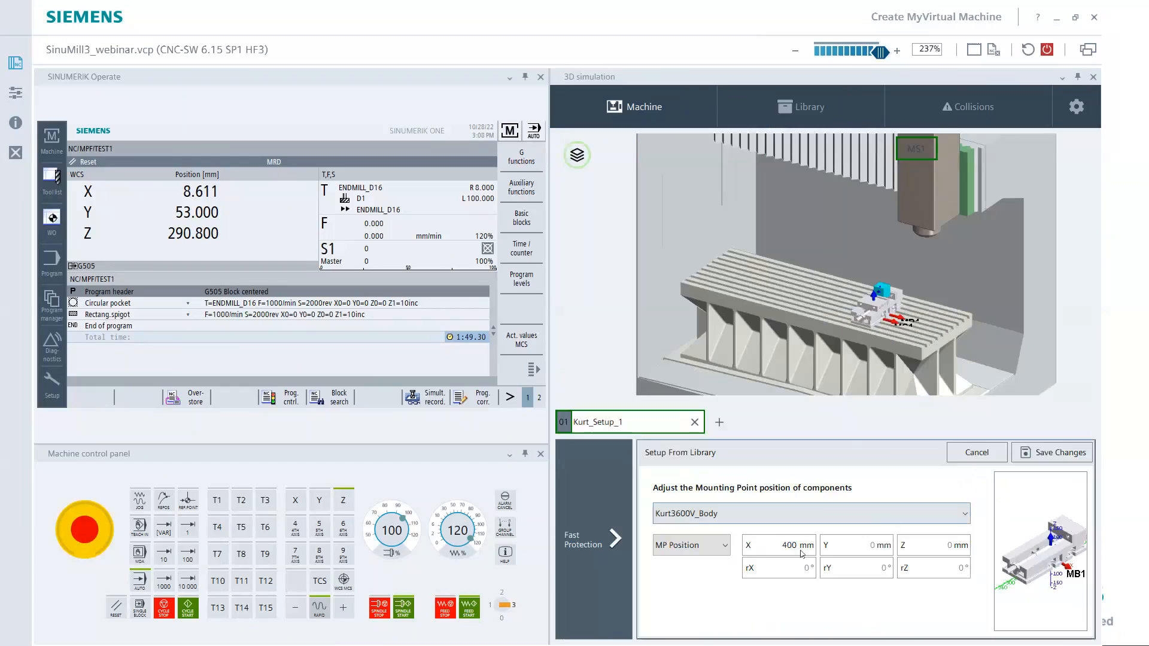
{"action": "double_click", "coordinate": [793, 545]}
{"action": "type", "text": "0"}
Set the 76mm_Square stock's MP Position to X 400 mm and inspect its placement relative to the vise.
{"action": "left_click", "coordinate": [760, 512]}
{"action": "left_click", "coordinate": [741, 535]}
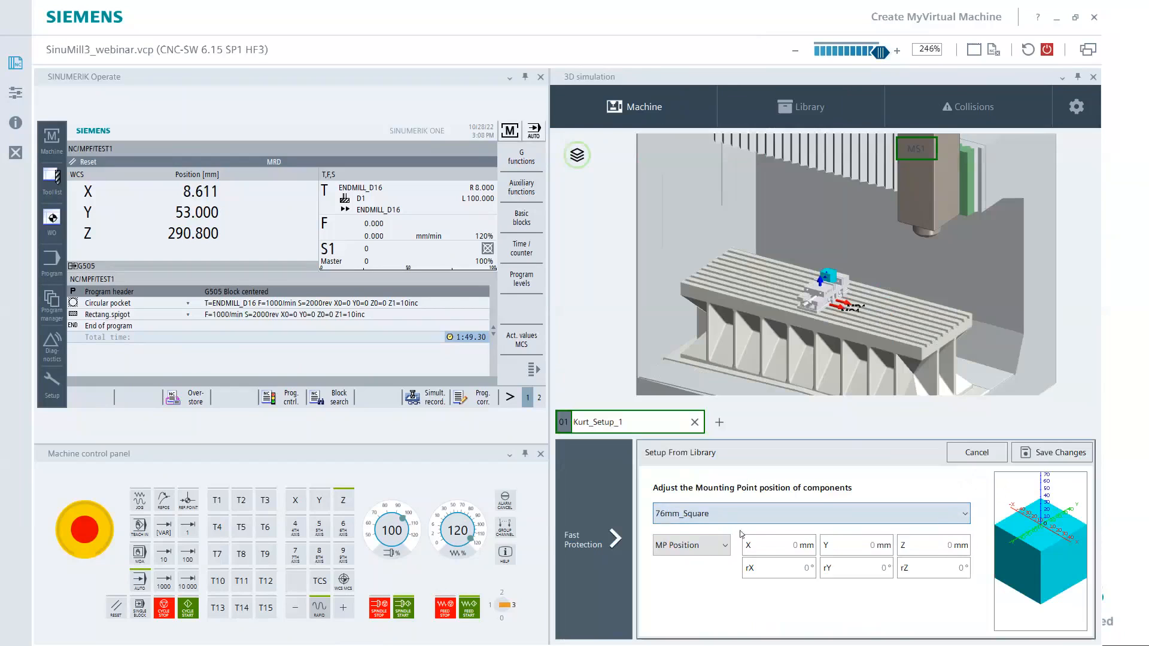
{"action": "left_click", "coordinate": [791, 551]}
{"action": "type", "text": "400"}
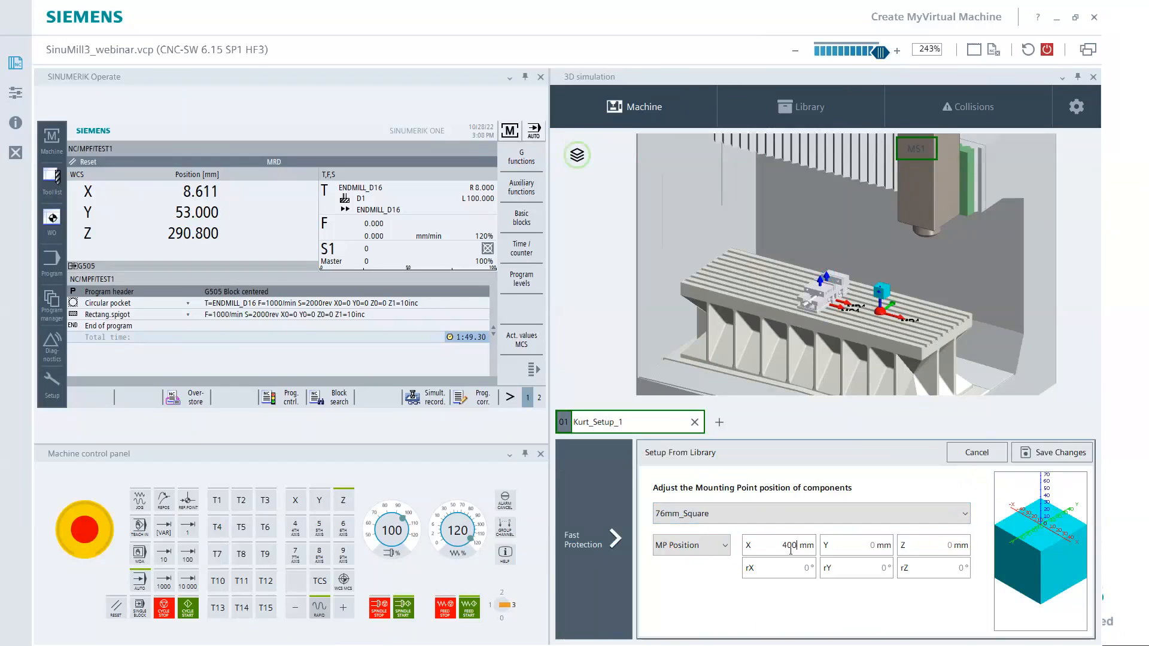
{"action": "scroll", "coordinate": [880, 309], "scroll_direction": "up", "scroll_amount": 5}
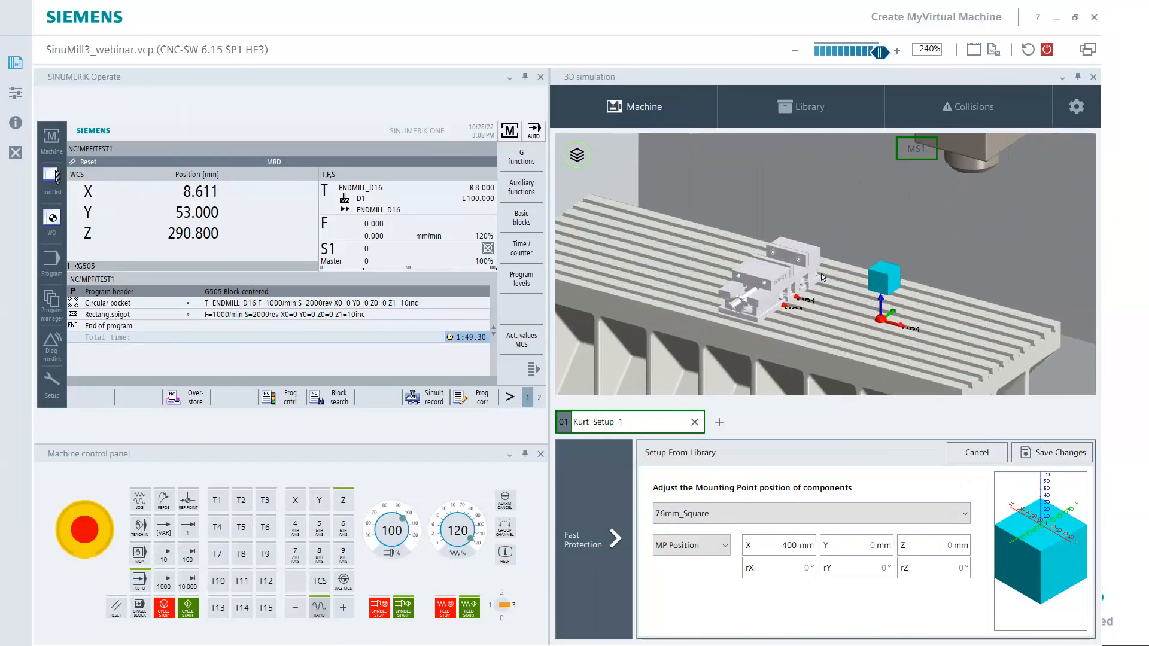
{"action": "middle_click_drag", "start_coordinate": [878, 302], "coordinate": [825, 286]}
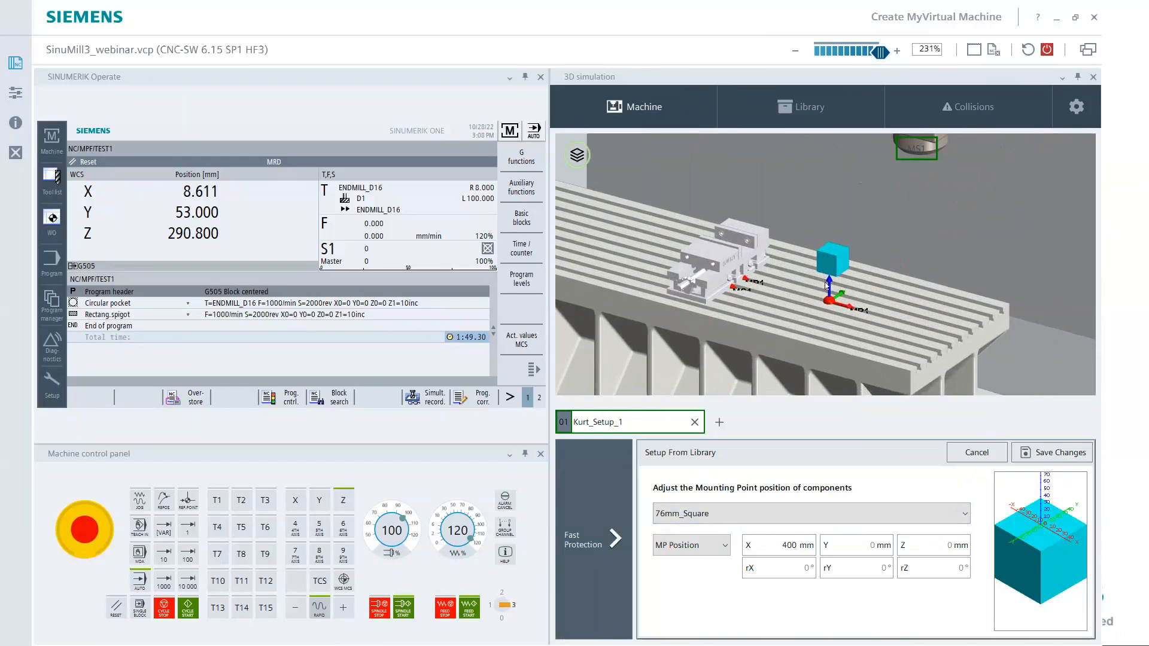
Switch to the Kurt3600V_Body component and set its MP Position to X 400 mm.
{"action": "double_click", "coordinate": [780, 544]}
{"action": "left_click", "coordinate": [813, 516]}
{"action": "left_click", "coordinate": [795, 547]}
{"action": "left_click", "coordinate": [787, 548]}
{"action": "type", "text": "400"}
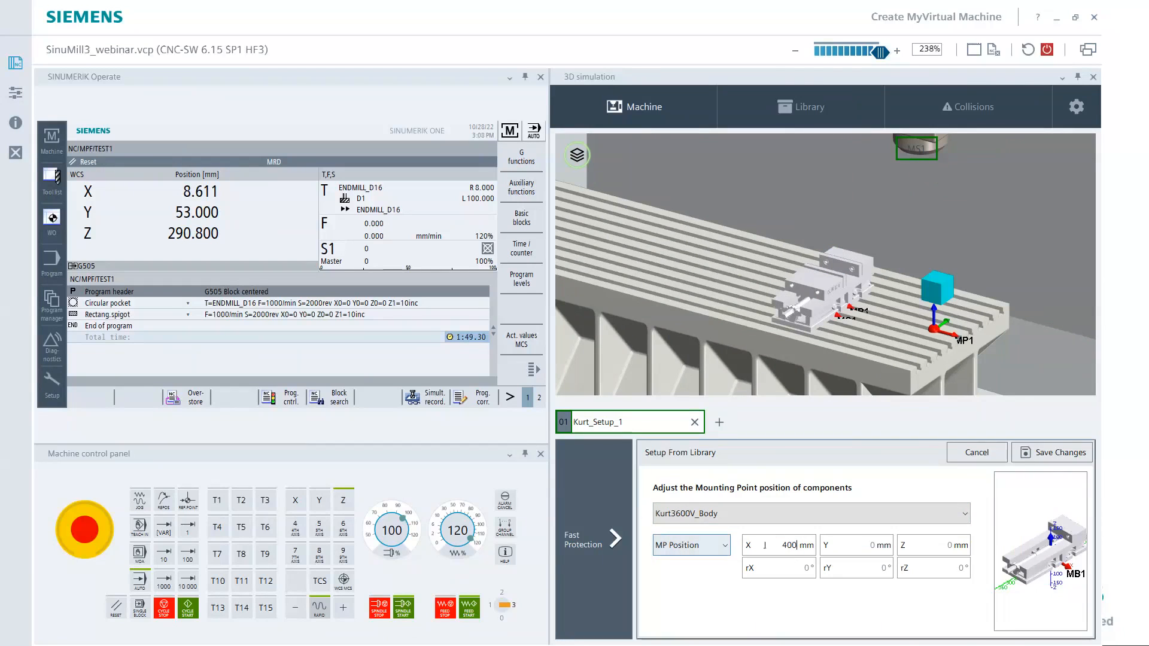
Return to the 76mm_Square stock and set its MP Position to X 0 mm.
{"action": "left_click", "coordinate": [737, 516]}
{"action": "left_click", "coordinate": [728, 530]}
{"action": "double_click", "coordinate": [794, 547]}
{"action": "type", "text": "0"}
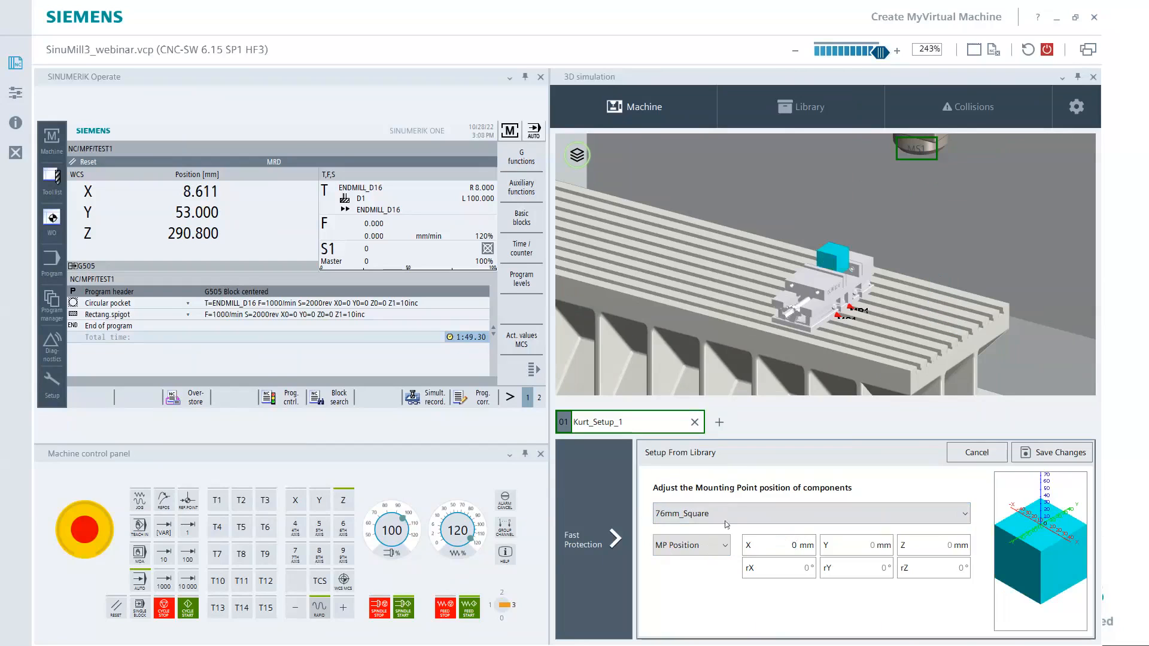
{"action": "left_click", "coordinate": [726, 519]}
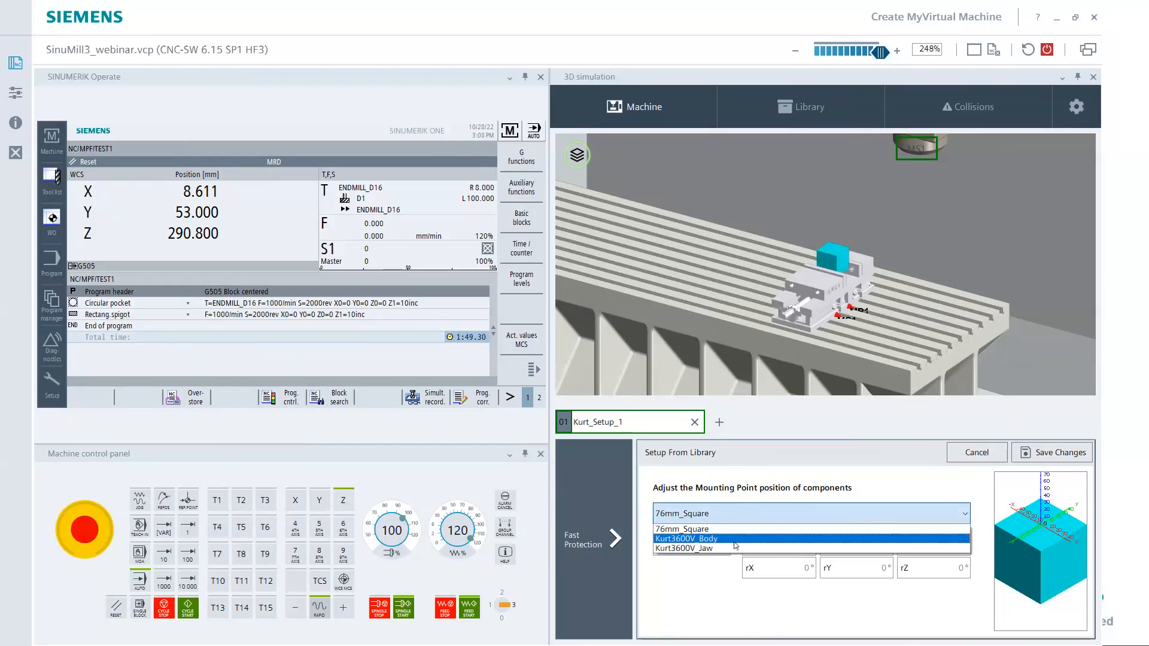
Set the Kurt3600V_Body component's MP Position to X 0 mm and save the setup changes.
{"action": "left_click", "coordinate": [736, 539]}
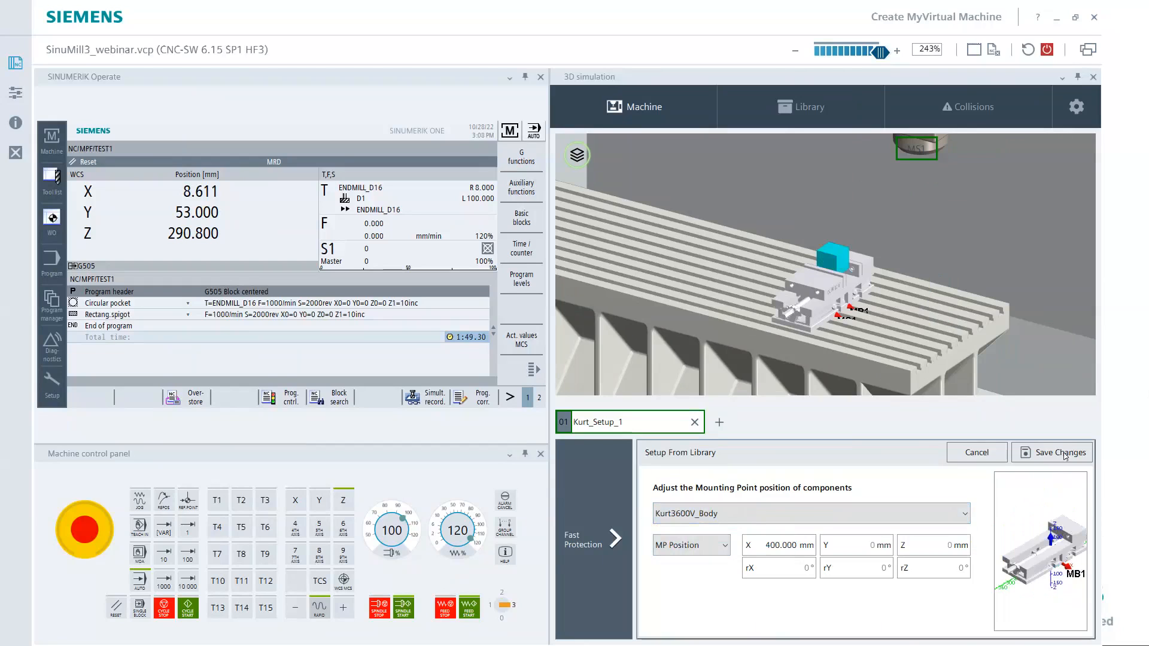
{"action": "double_click", "coordinate": [782, 540]}
{"action": "type", "text": "0"}
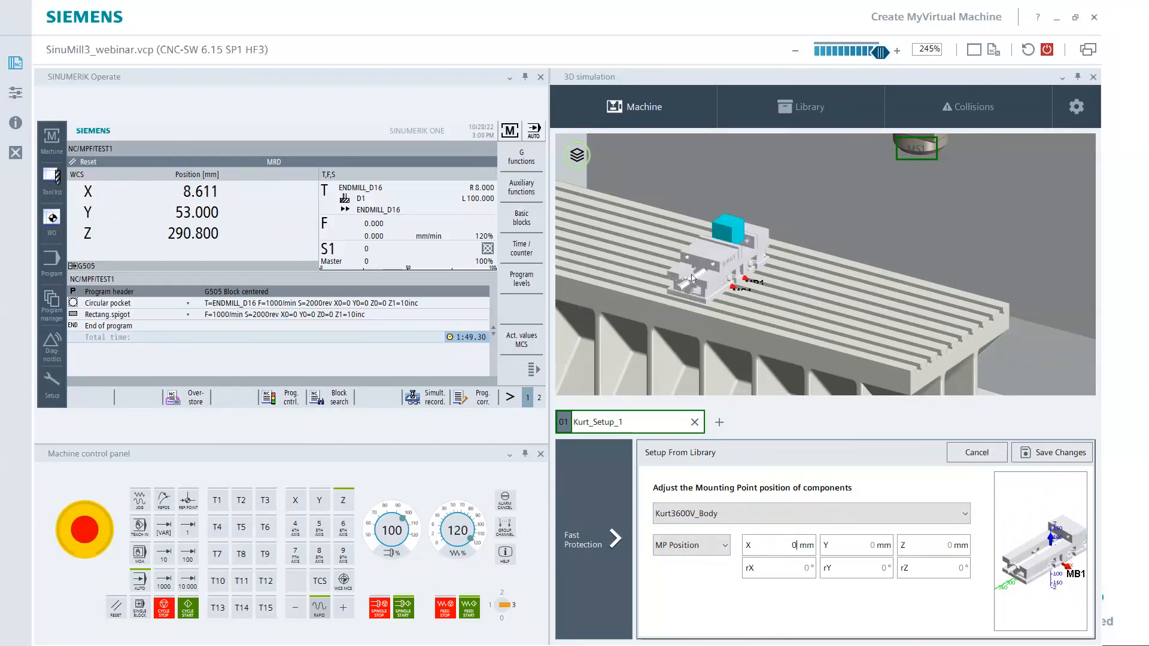
{"action": "left_click", "coordinate": [1067, 457]}
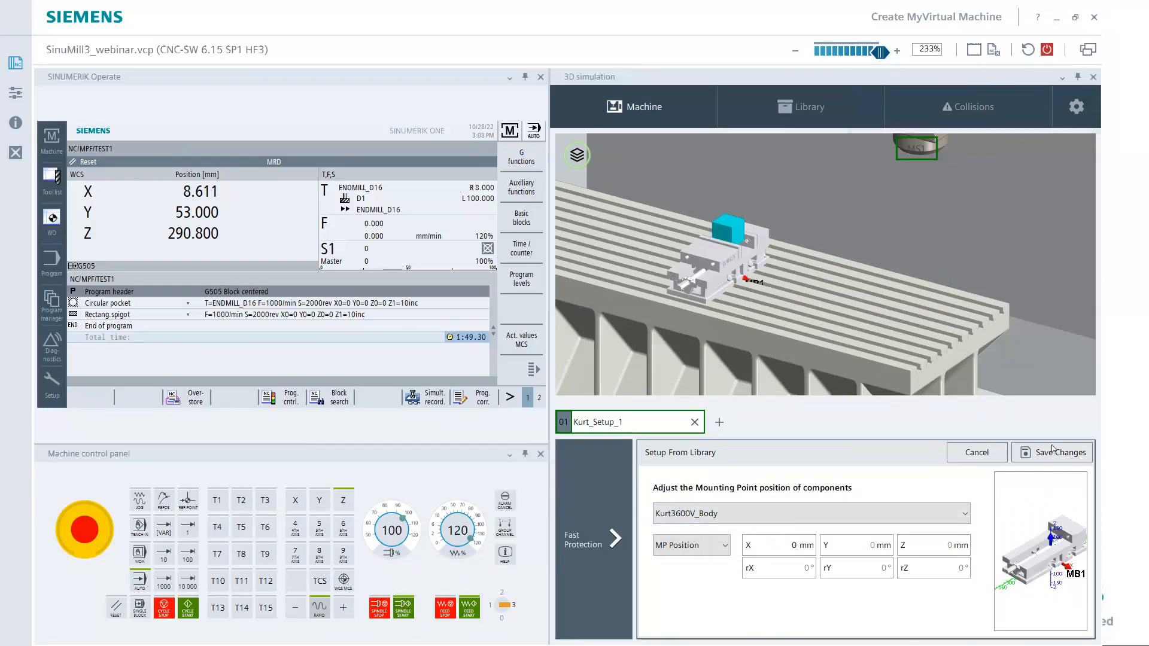
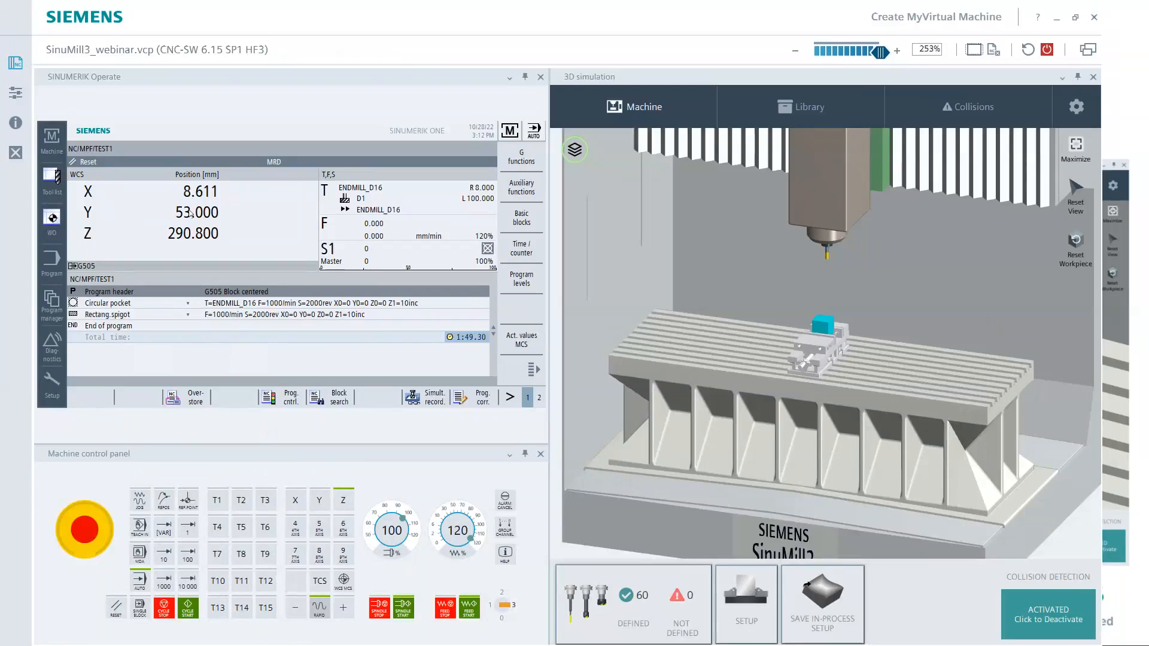
Examine the NC Extend and NC program storage contents in the program manager.
{"action": "left_click", "coordinate": [52, 302]}
{"action": "left_click", "coordinate": [187, 397]}
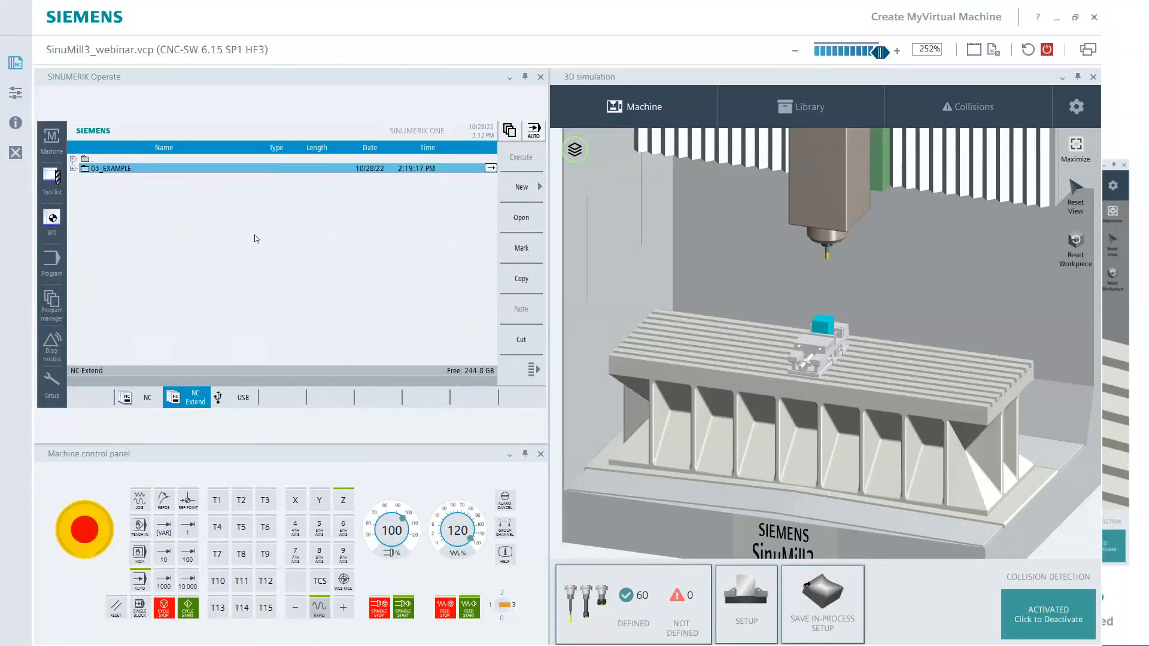
{"action": "left_click", "coordinate": [144, 405]}
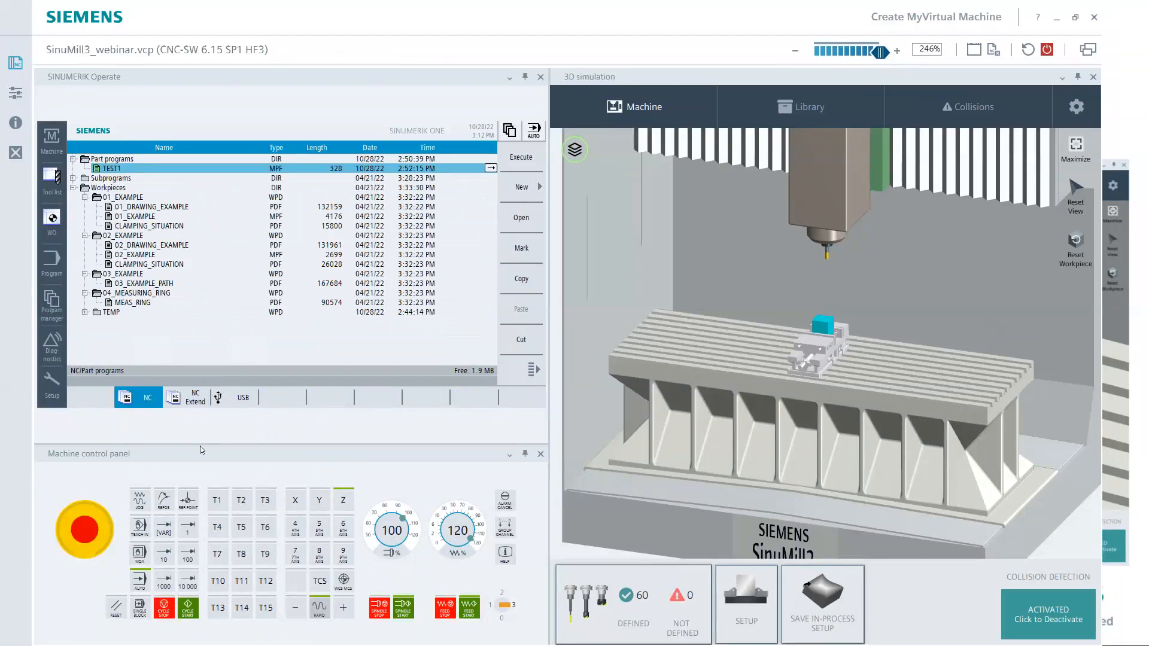
Open the control's memory card in File Explorer and browse to the user\sinumerik\data\prog folder.
{"action": "left_click", "coordinate": [973, 51]}
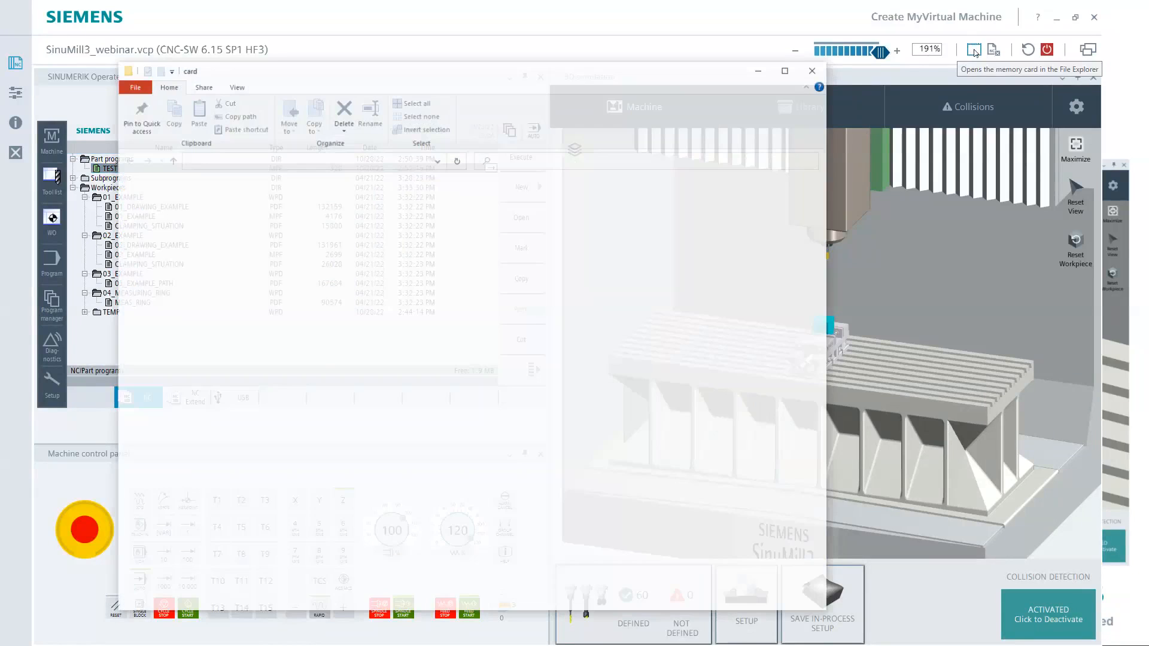
{"action": "left_click", "coordinate": [346, 249]}
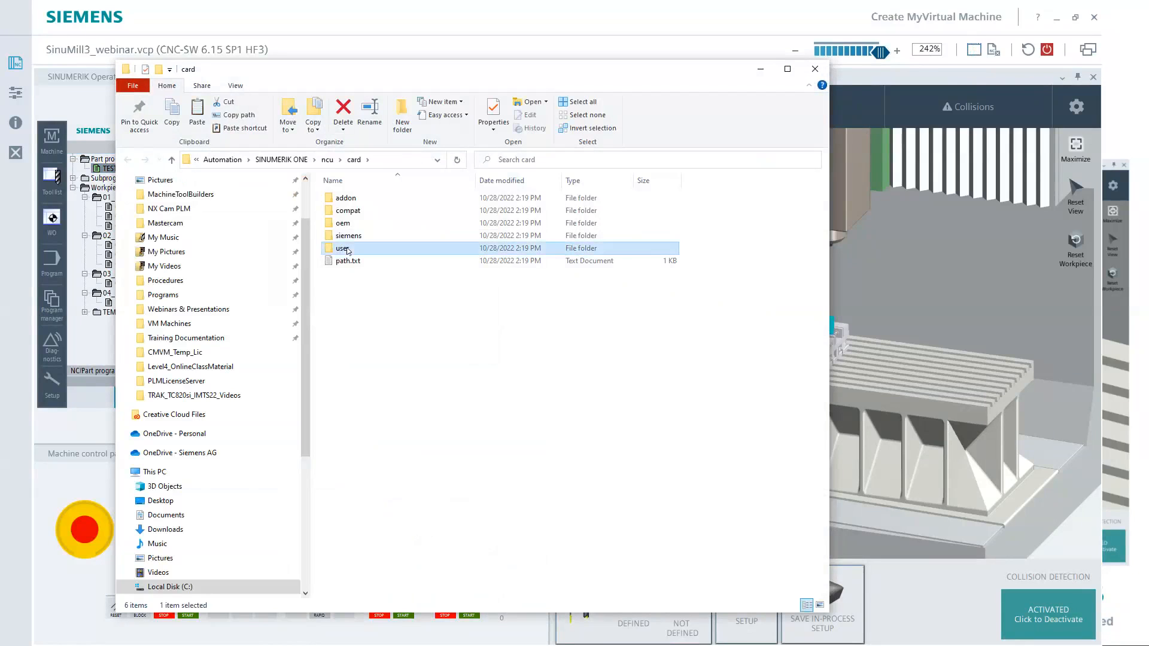
{"action": "double_click", "coordinate": [347, 249]}
{"action": "double_click", "coordinate": [365, 211]}
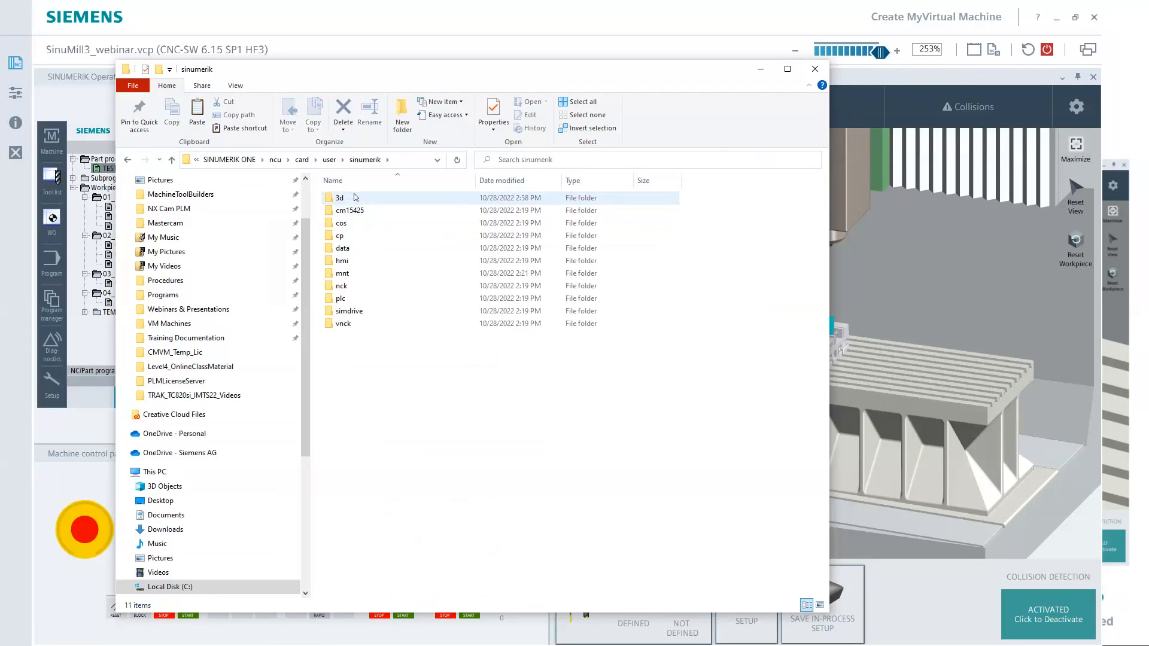
{"action": "double_click", "coordinate": [348, 250]}
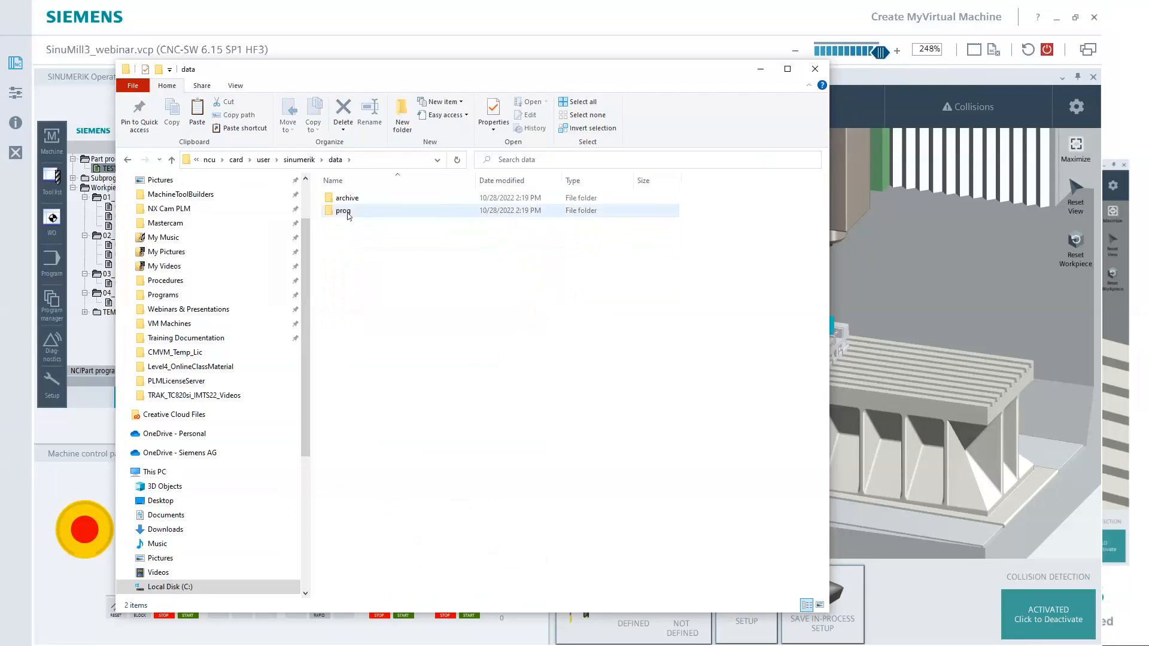
{"action": "double_click", "coordinate": [347, 213]}
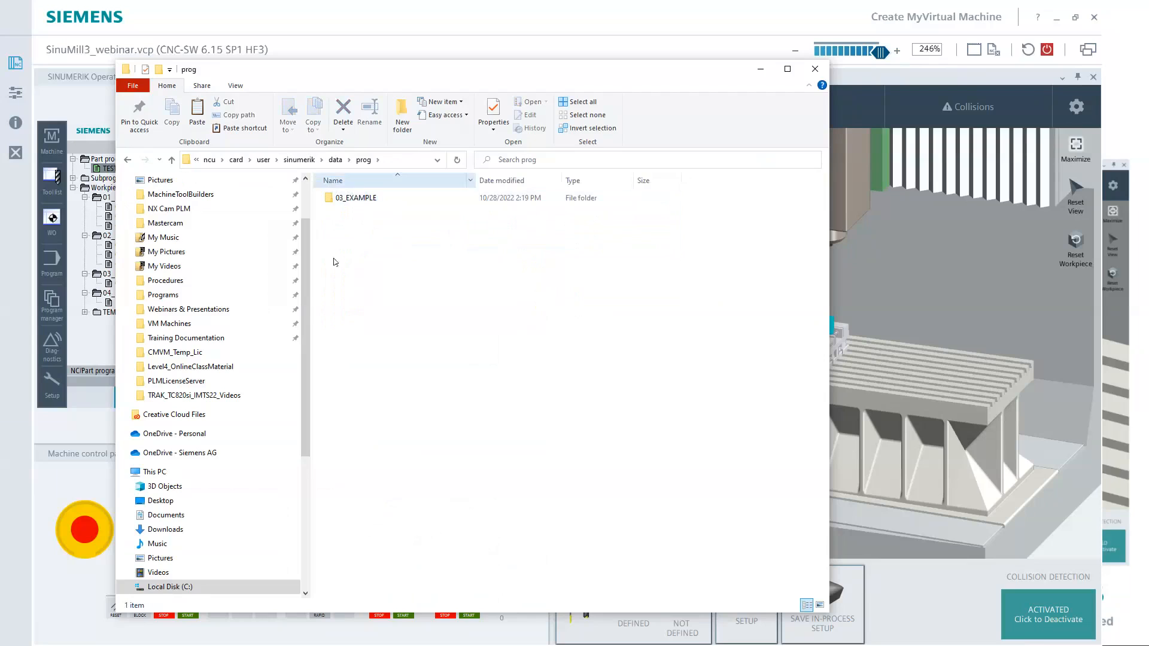
Copy StarDemo_setup_2_mm.mpf from the RMVM_Webinar\Programs folder on the USB drive.
{"action": "left_click_drag", "start_coordinate": [306, 421], "coordinate": [317, 591]}
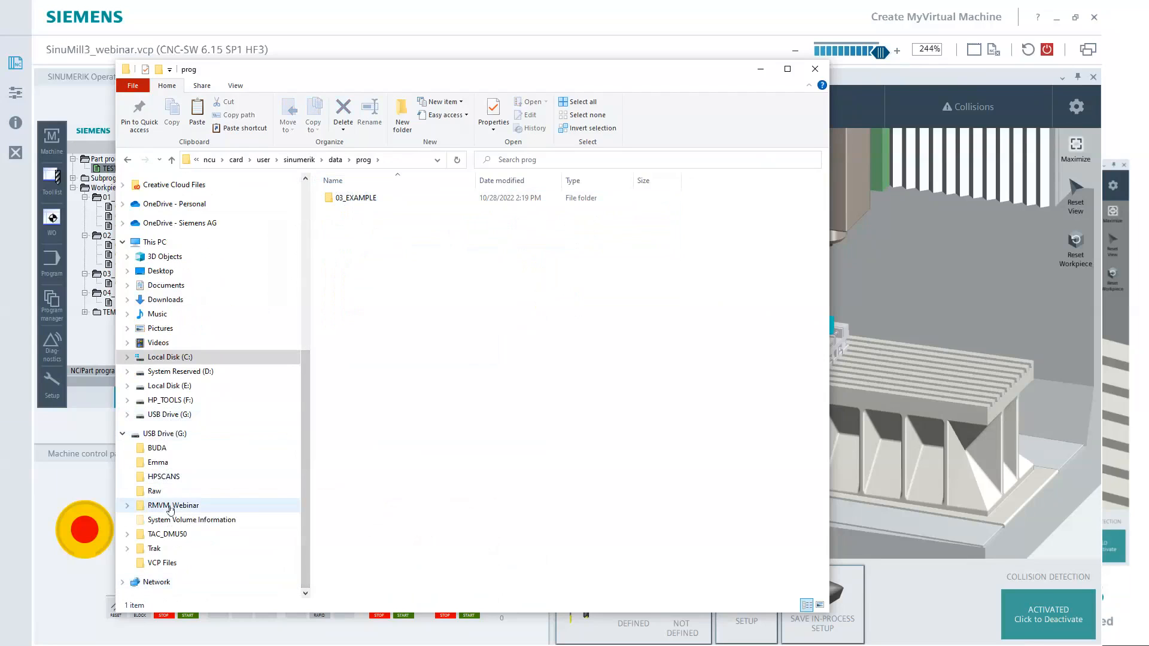
{"action": "left_click", "coordinate": [169, 507]}
{"action": "double_click", "coordinate": [362, 203]}
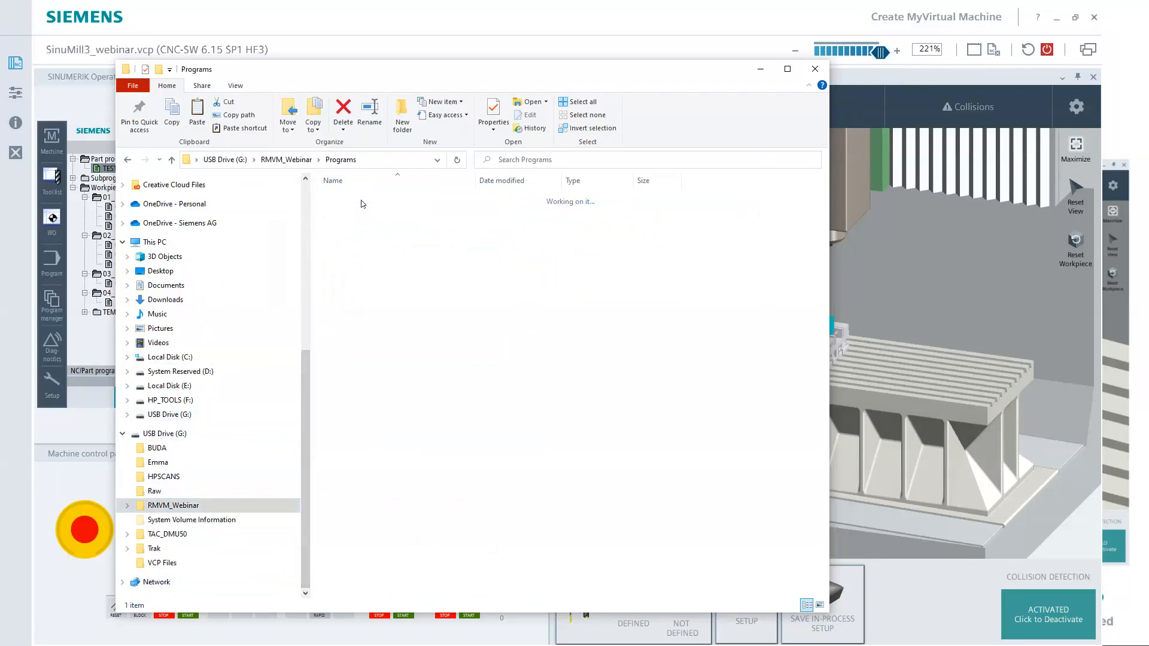
{"action": "right_click", "coordinate": [389, 204]}
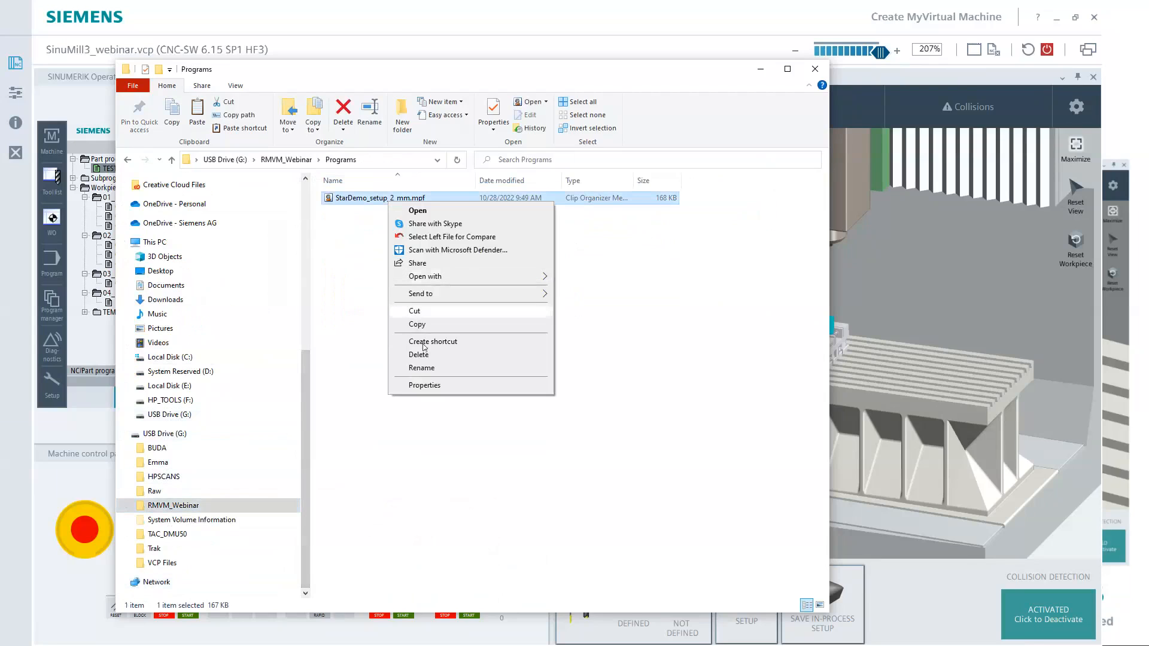
{"action": "left_click", "coordinate": [426, 326]}
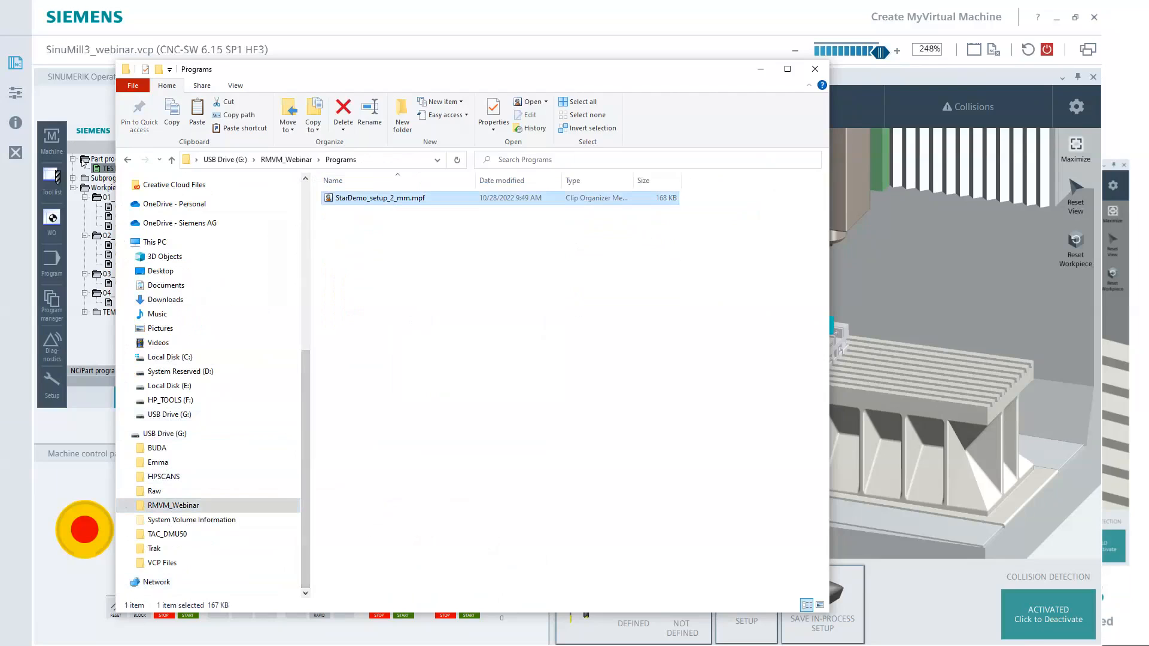
Paste the copied program into the memory card's prog folder and close File Explorer.
{"action": "left_click", "coordinate": [127, 160]}
{"action": "left_click", "coordinate": [127, 160]}
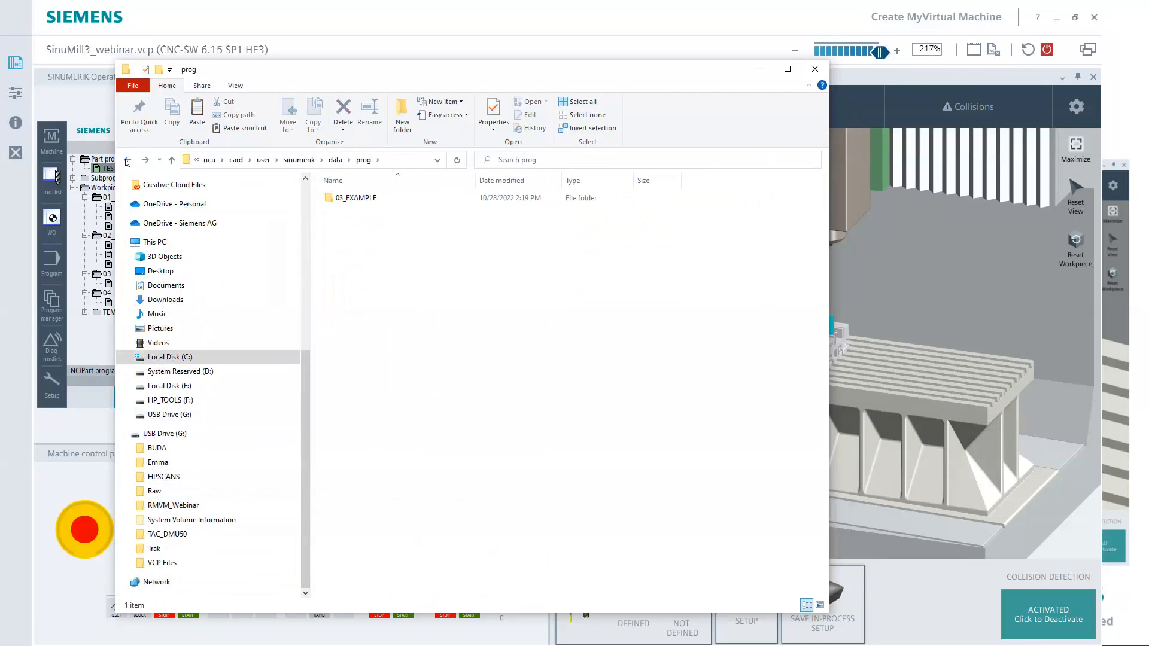
{"action": "right_click", "coordinate": [376, 233]}
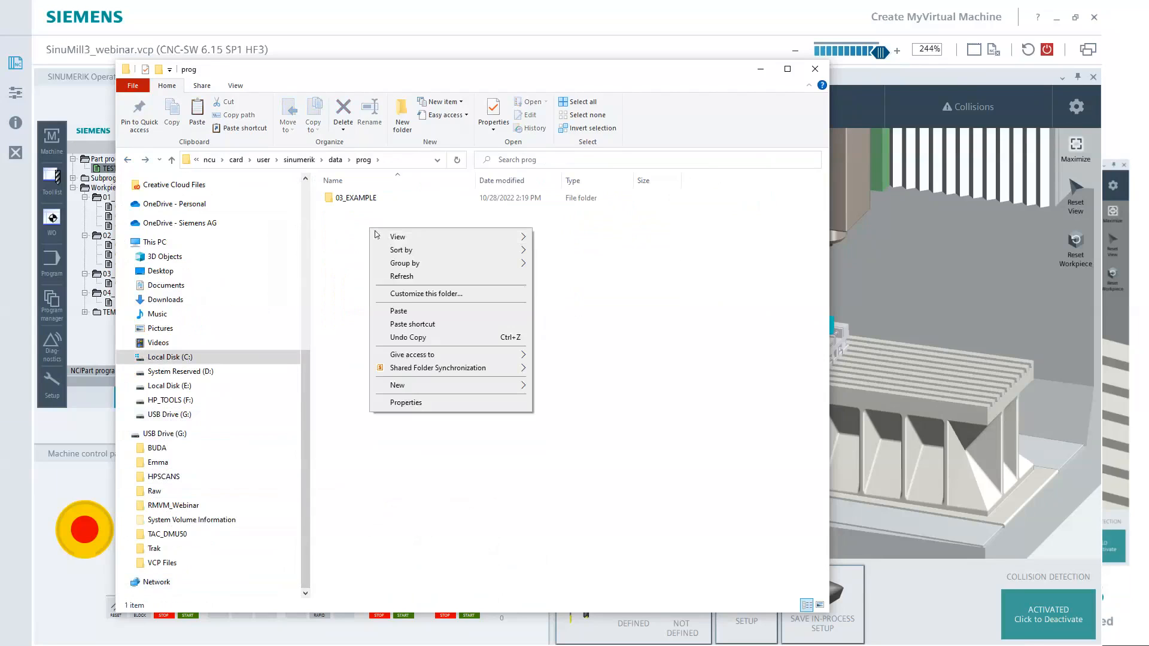
{"action": "left_click", "coordinate": [399, 311]}
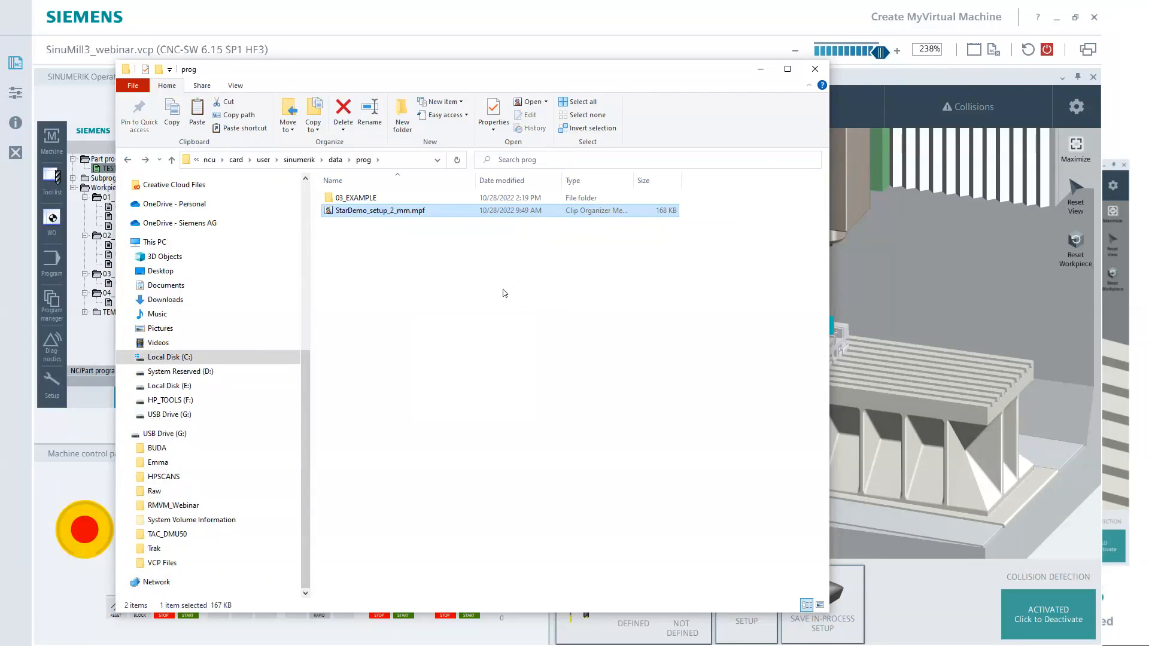
{"action": "left_click", "coordinate": [814, 70]}
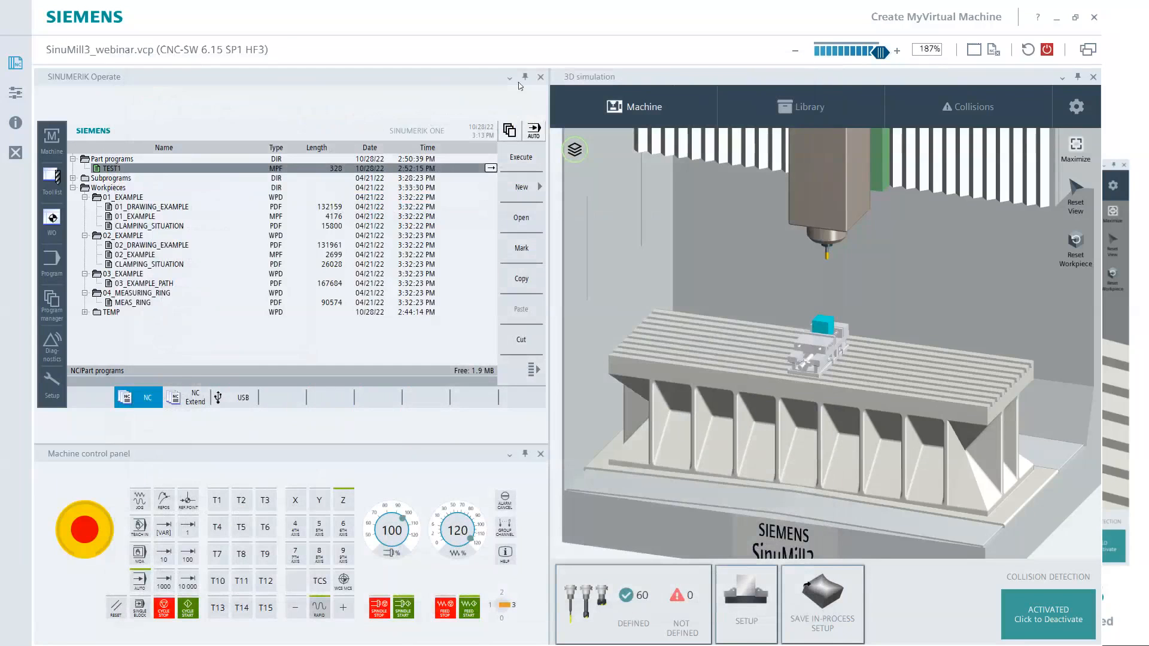
View the StarDemo_setup_2_mm program from NC Extend and return to the program list.
{"action": "left_click", "coordinate": [190, 398]}
{"action": "double_click", "coordinate": [116, 179]}
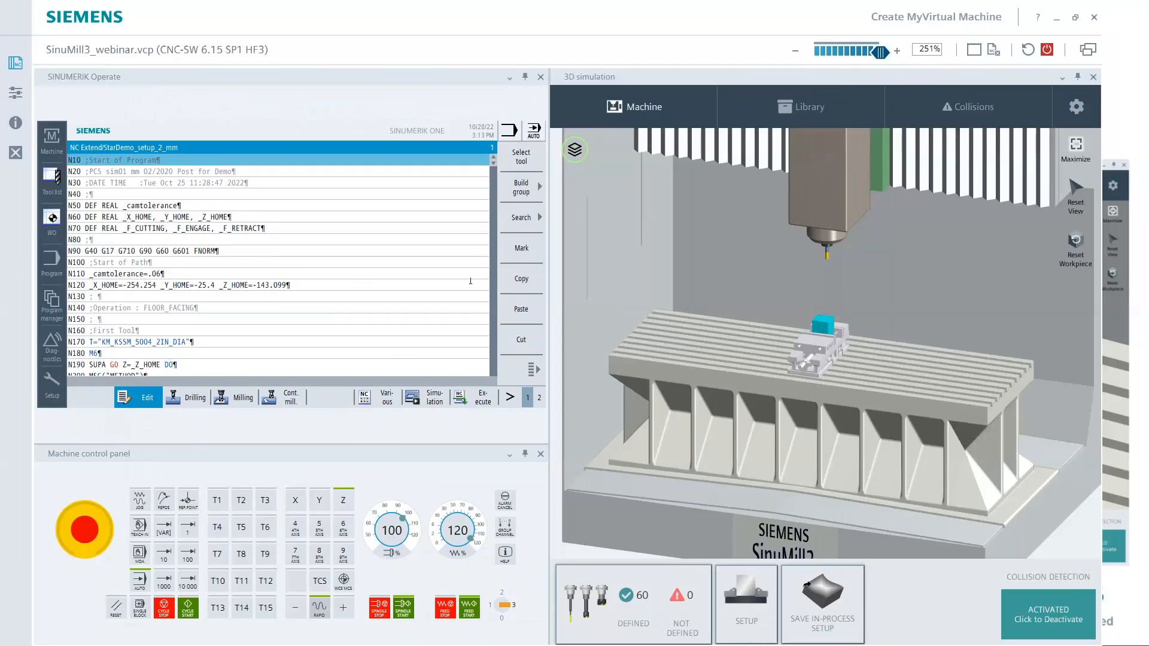
{"action": "key", "text": "Left"}
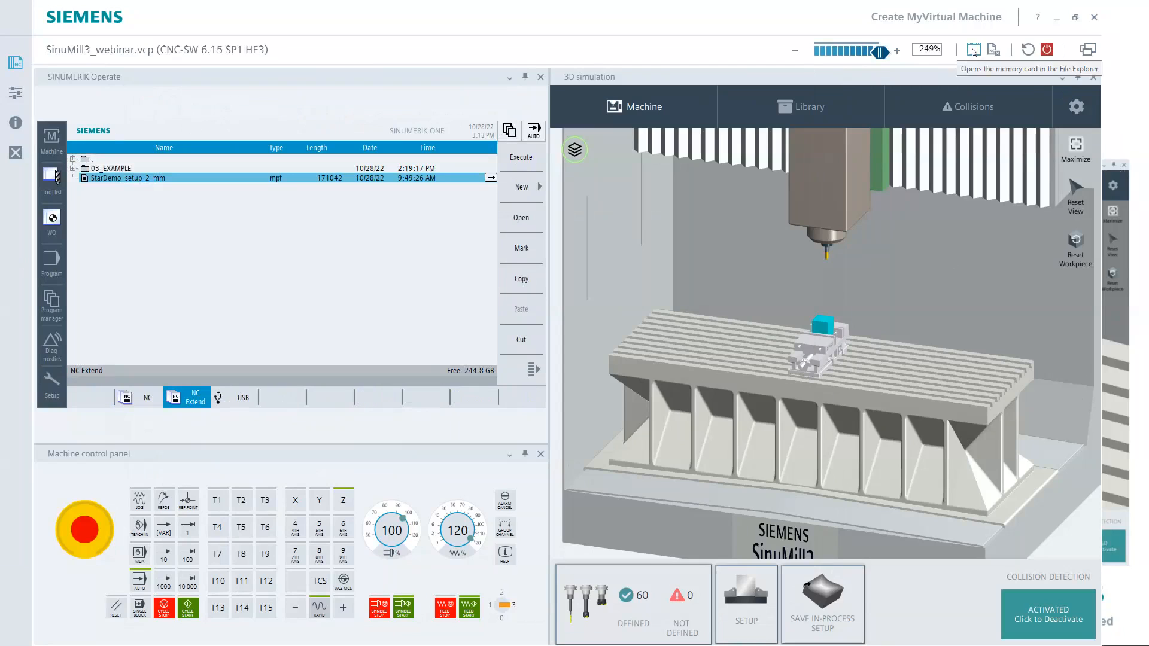
Reopen the memory card in File Explorer and browse to the user\sinumerik\3d folder.
{"action": "left_click", "coordinate": [973, 51]}
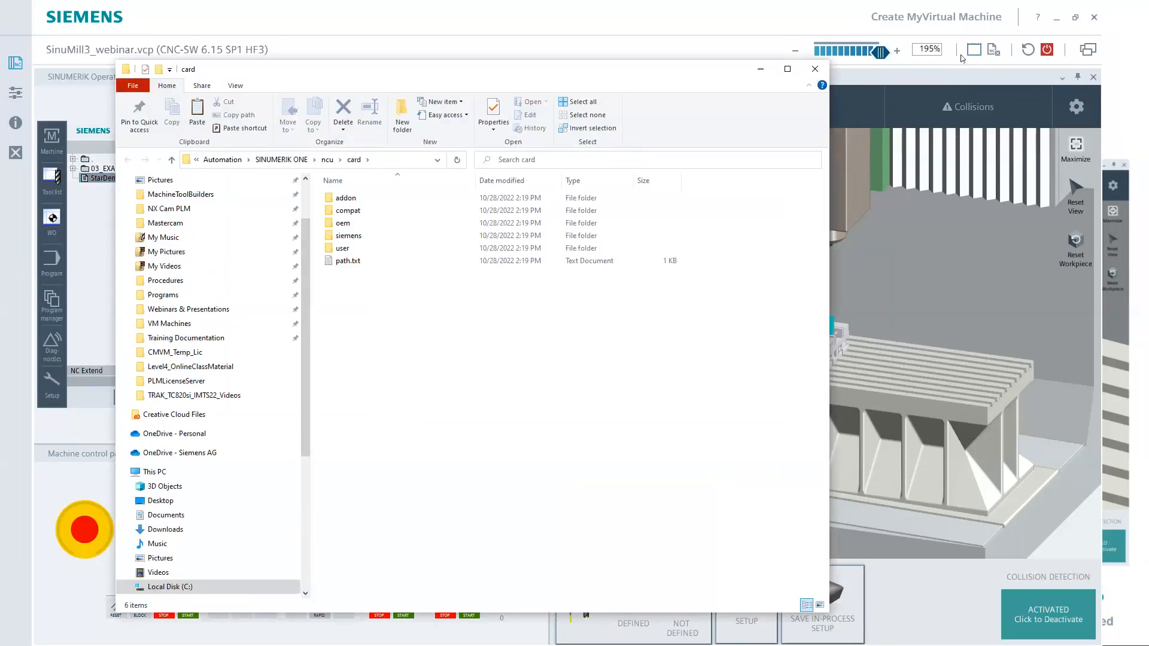
{"action": "double_click", "coordinate": [350, 249]}
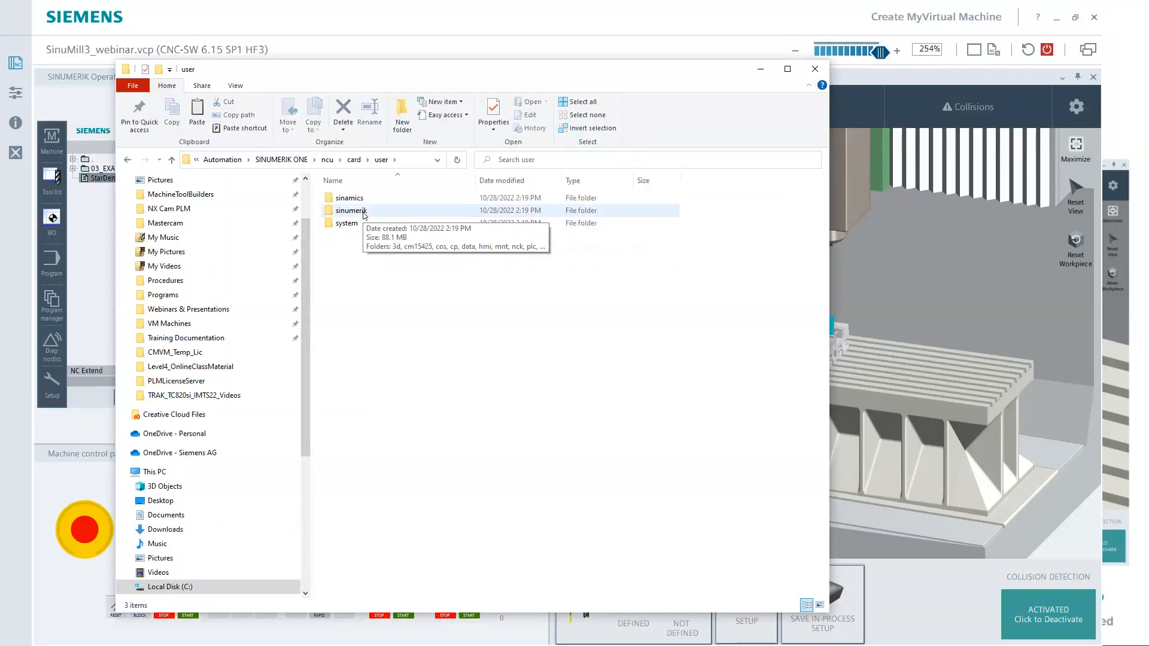
{"action": "double_click", "coordinate": [364, 214]}
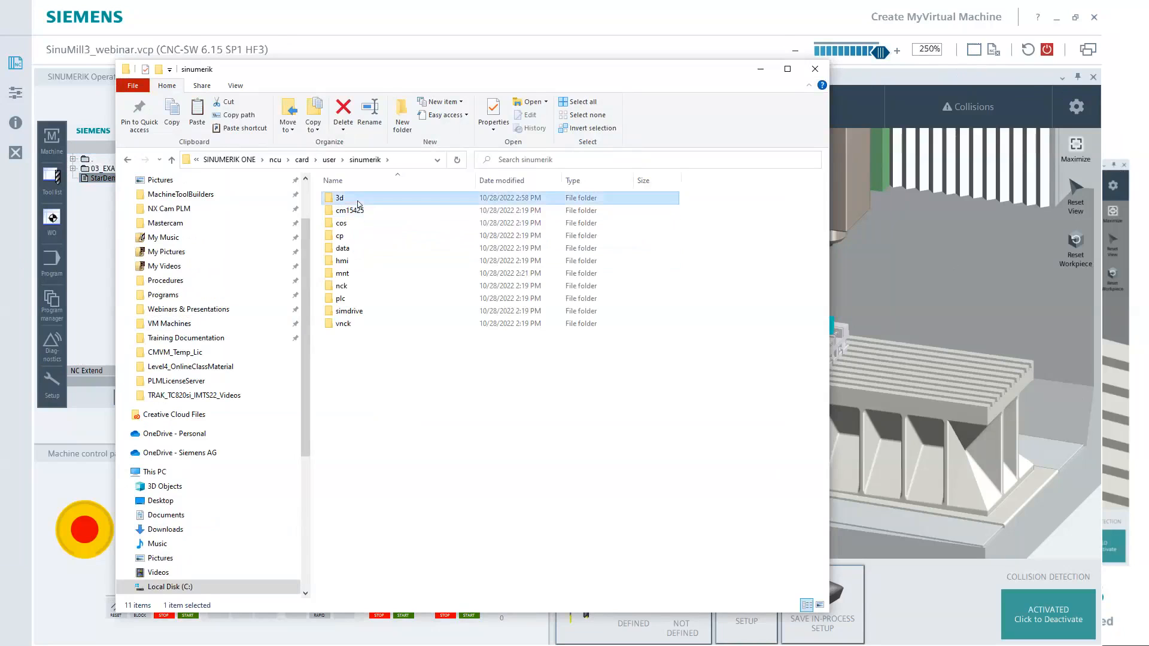
{"action": "double_click", "coordinate": [353, 198]}
Copy all the tool holder STL files from the RMVM_Webinar\Tools folder on the USB drive.
{"action": "left_click_drag", "start_coordinate": [306, 441], "coordinate": [371, 497]}
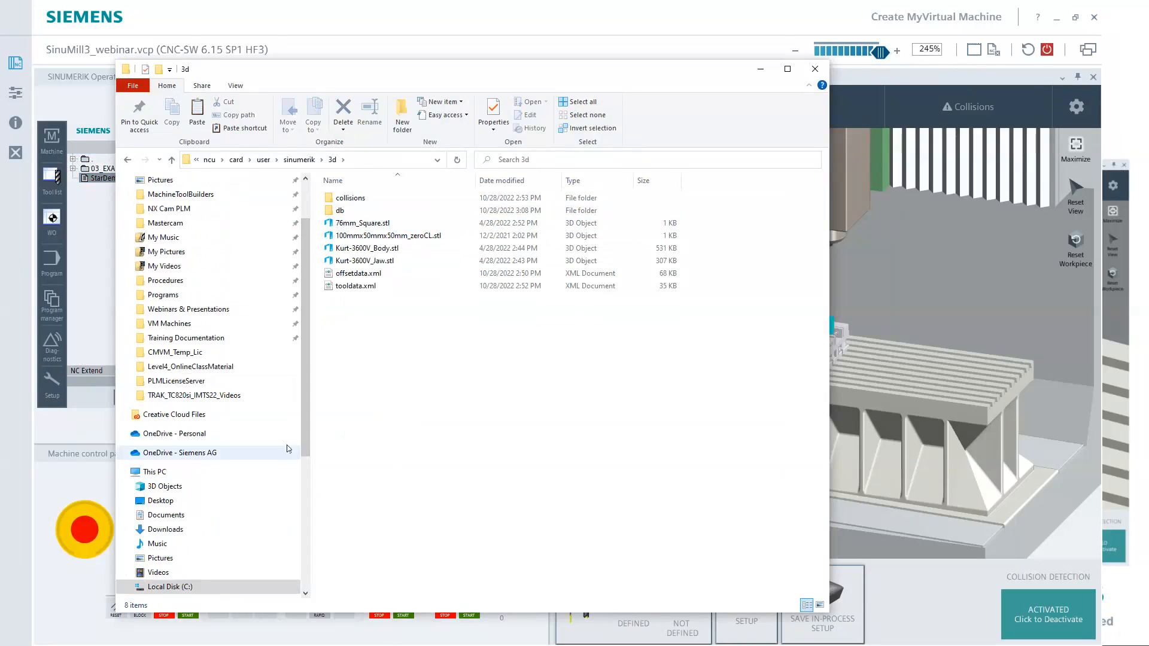
{"action": "left_click_drag", "start_coordinate": [314, 474], "coordinate": [320, 589]}
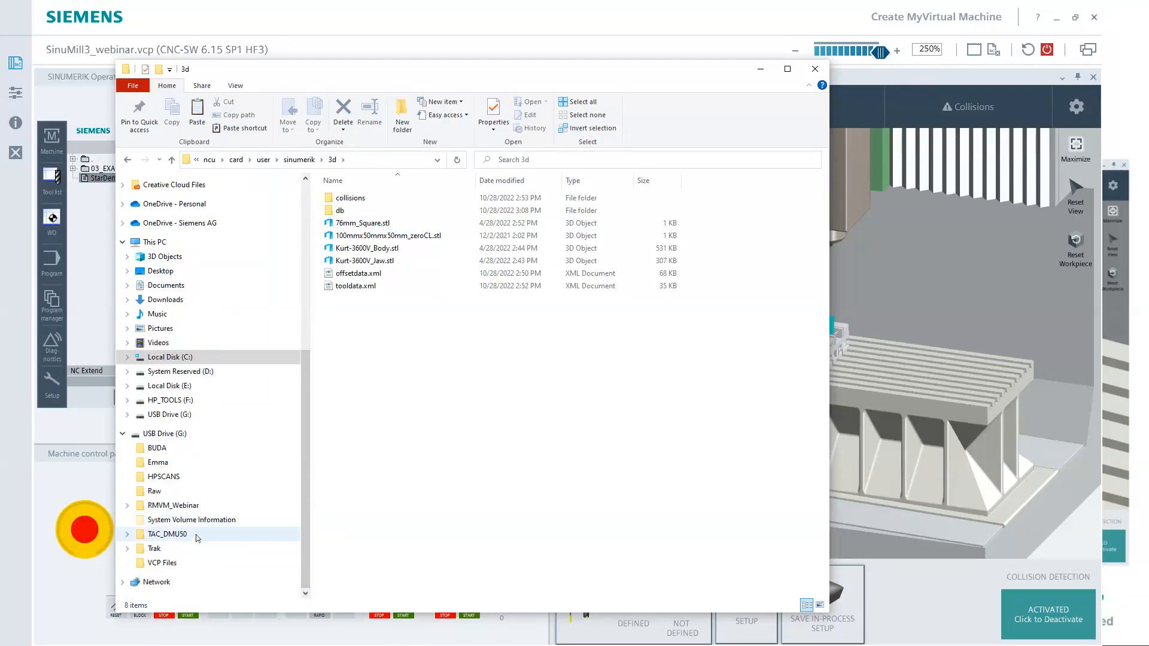
{"action": "left_click", "coordinate": [159, 506]}
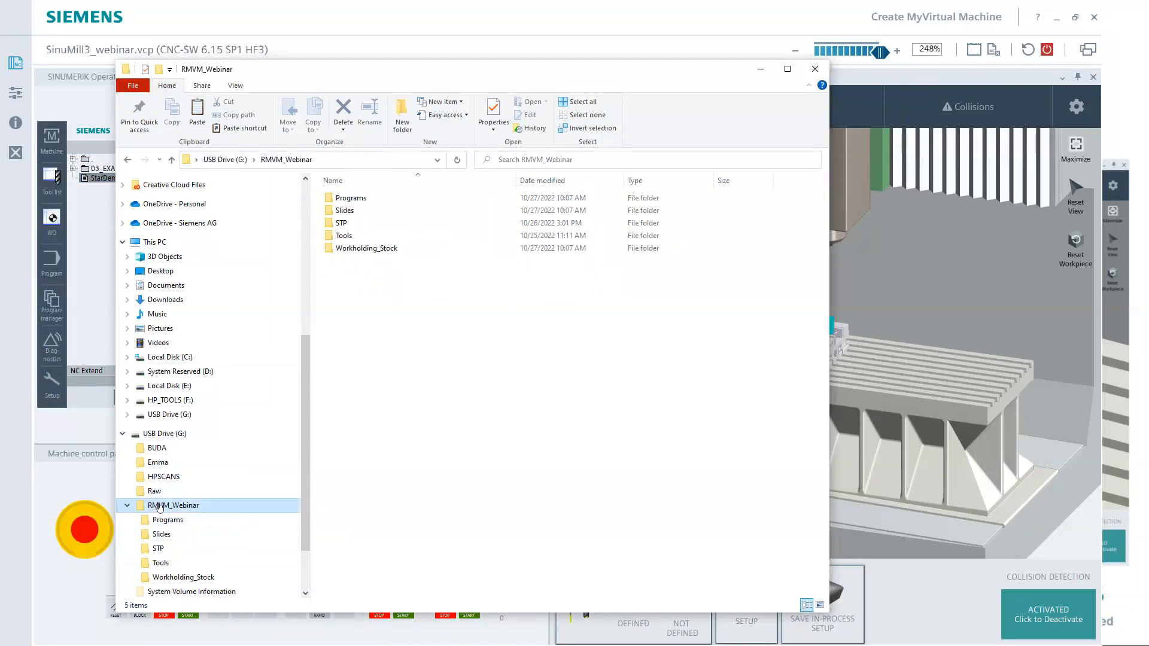
{"action": "left_click", "coordinate": [173, 563]}
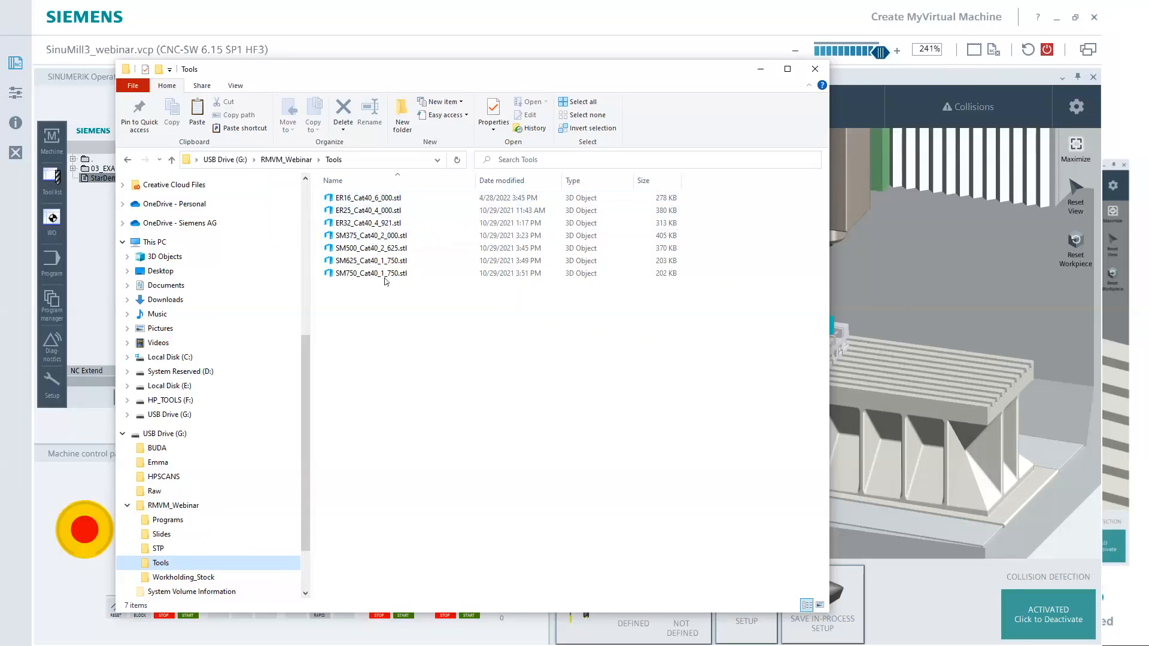
{"action": "left_click", "coordinate": [422, 273], "text": "shift"}
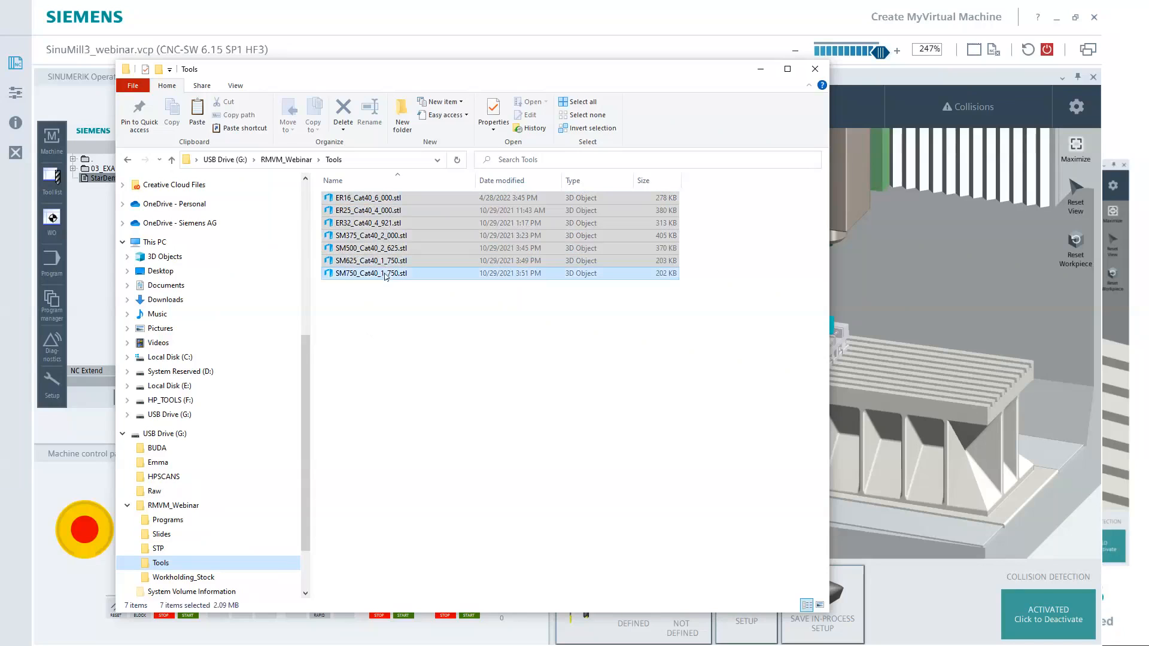
{"action": "right_click", "coordinate": [423, 274]}
{"action": "left_click", "coordinate": [482, 399]}
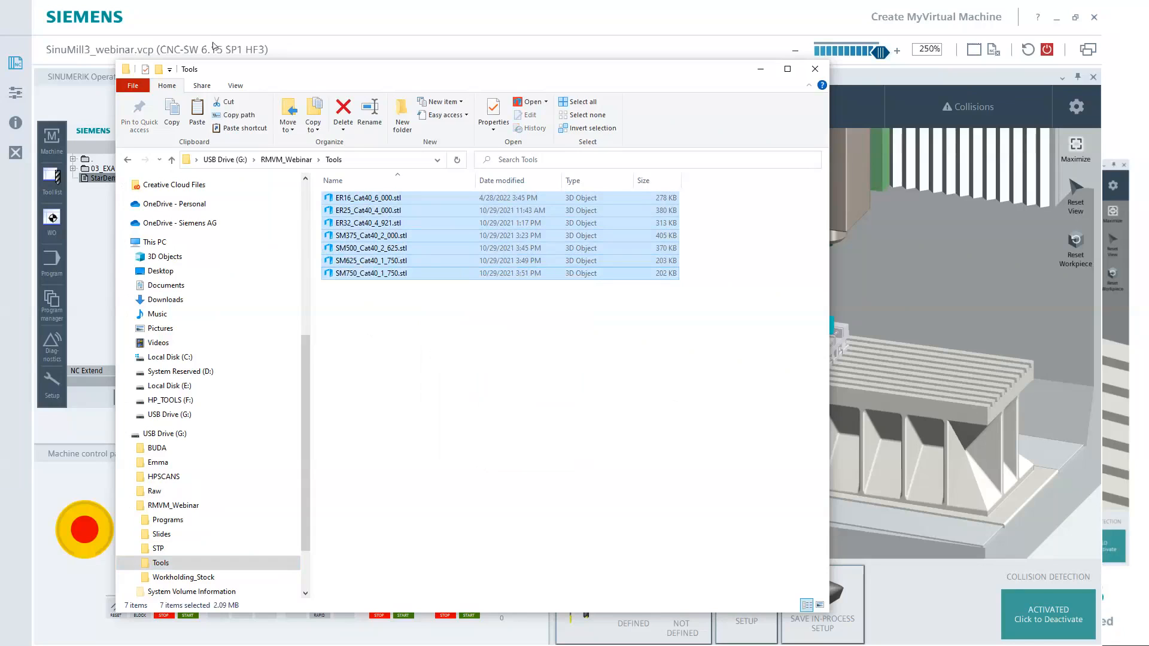
Paste the copied tool holder STL files into the memory card's 3d folder and close File Explorer.
{"action": "left_click", "coordinate": [127, 161]}
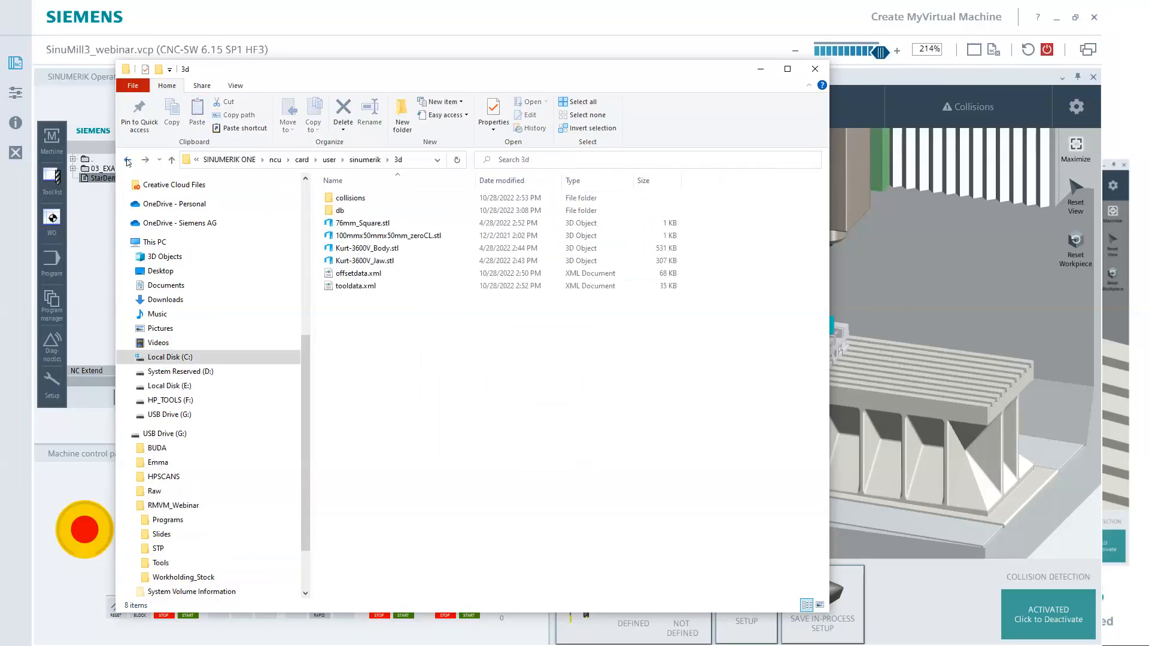
{"action": "double_click", "coordinate": [429, 199]}
{"action": "right_click", "coordinate": [387, 326]}
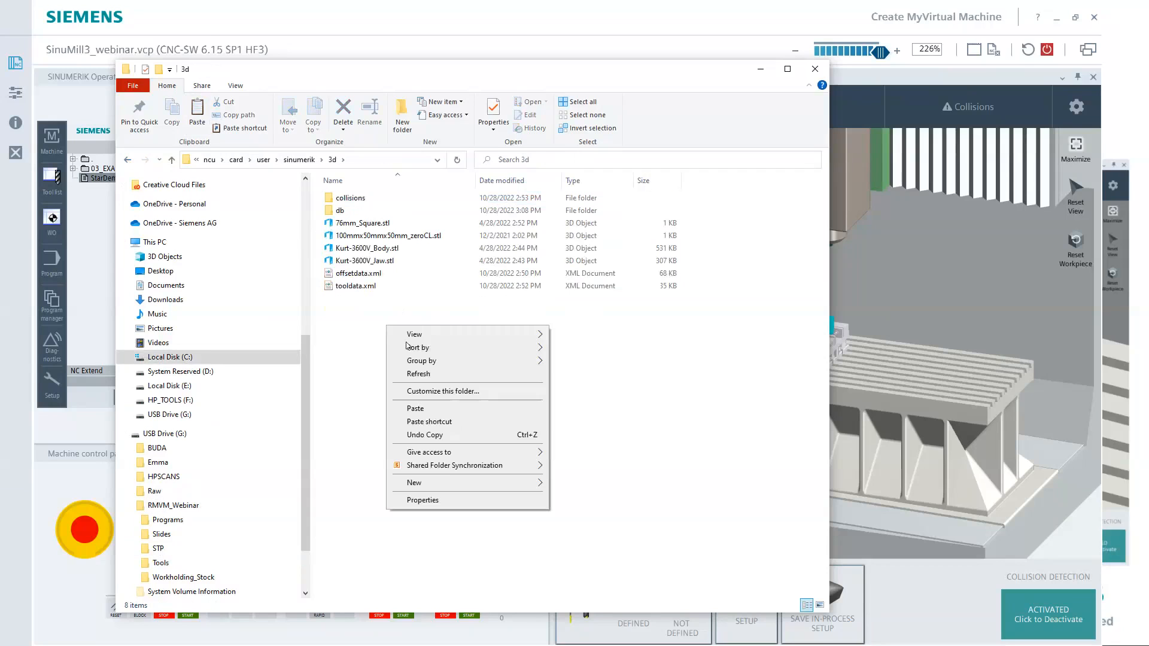
{"action": "left_click", "coordinate": [453, 407]}
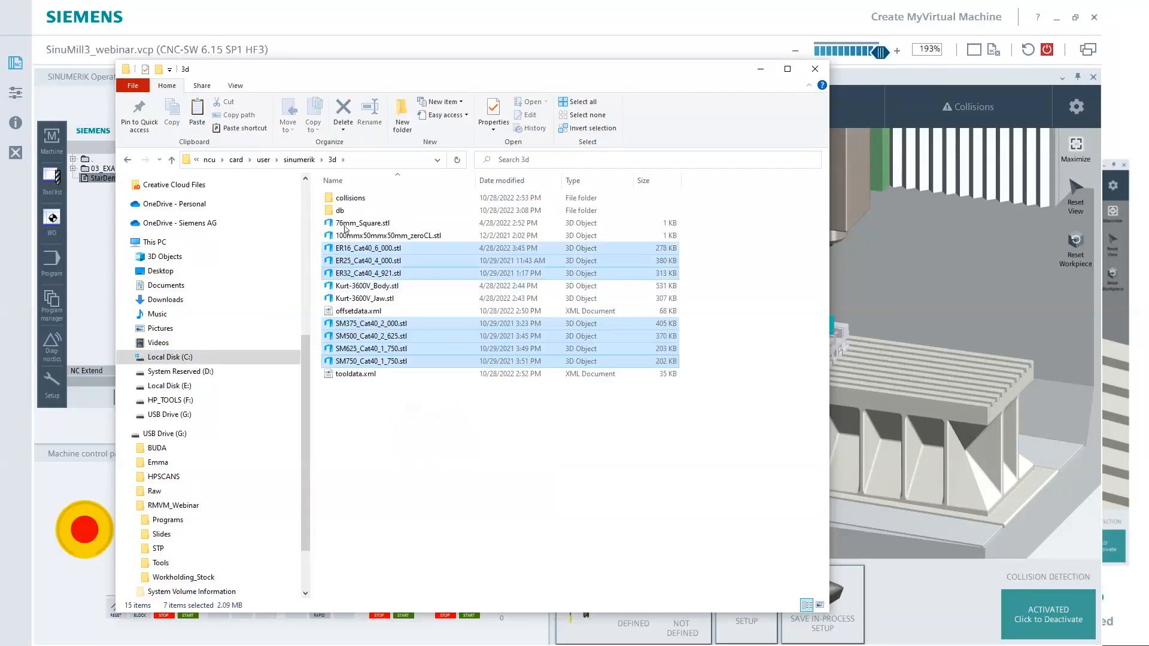
{"action": "left_click", "coordinate": [410, 454]}
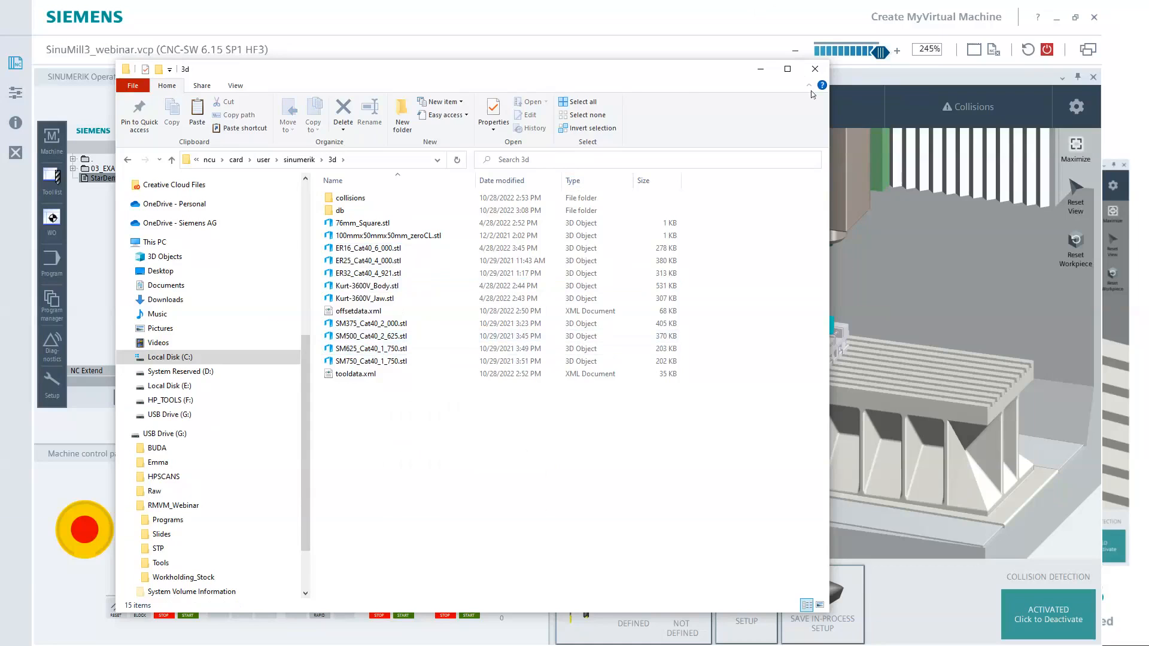
{"action": "left_click", "coordinate": [815, 70]}
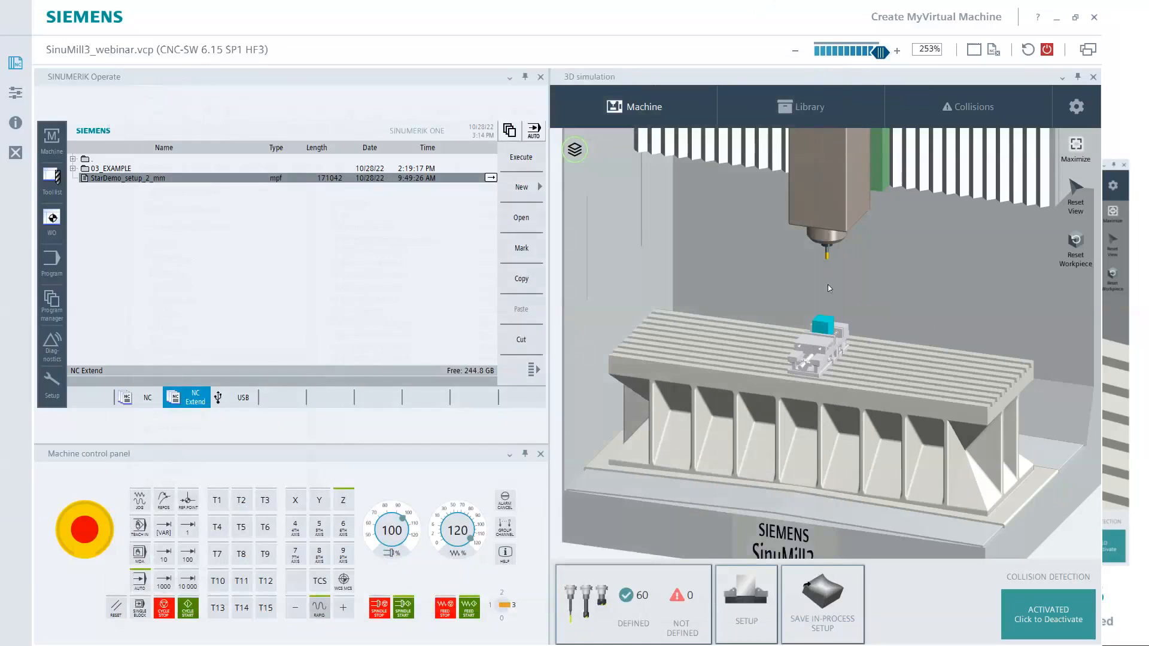
Inspect the spindle tool, its Fast Protection data and the holder diameter setting, and return to the machine view.
{"action": "scroll", "coordinate": [831, 249], "scroll_direction": "up", "scroll_amount": 5}
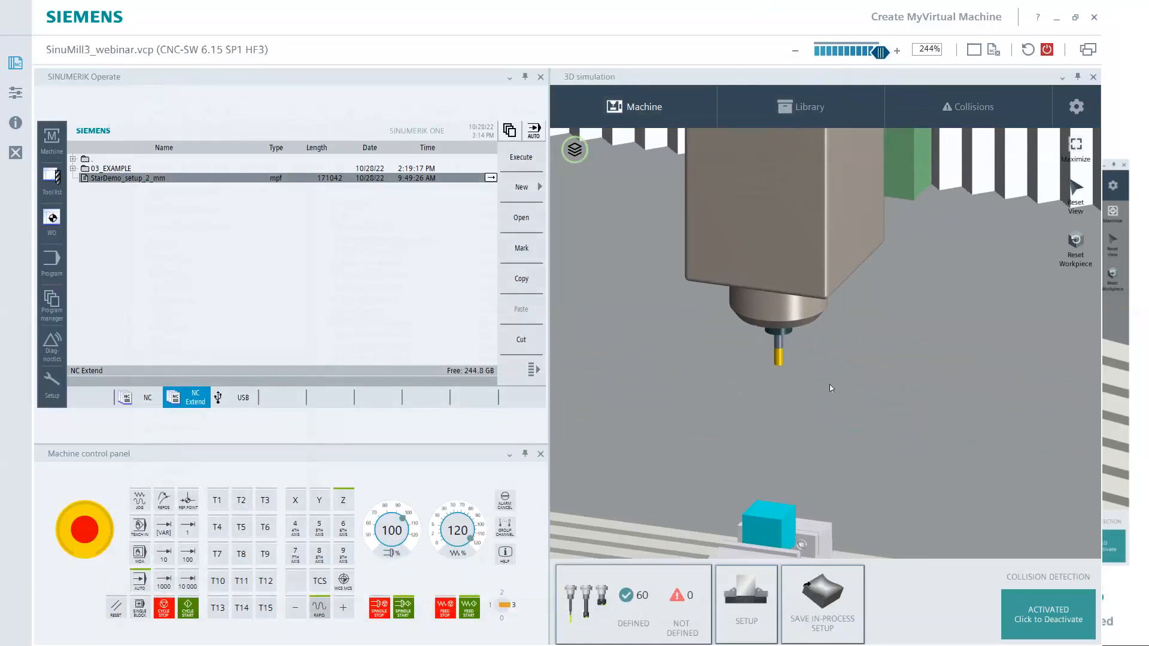
{"action": "middle_click_drag", "start_coordinate": [782, 353], "coordinate": [791, 248]}
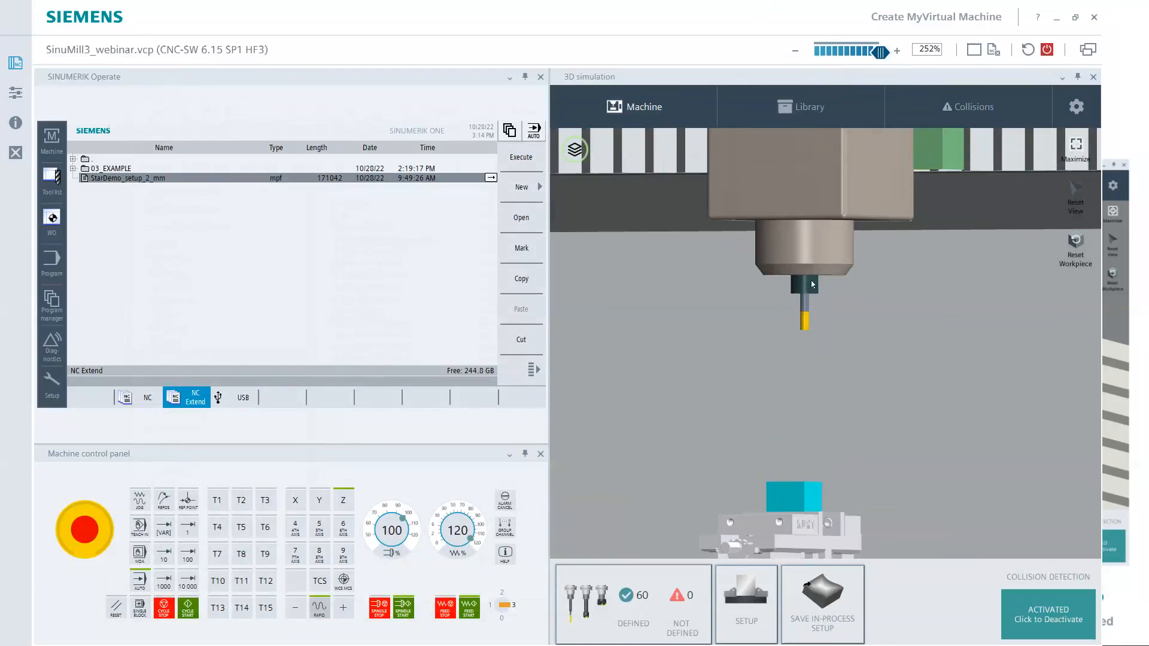
{"action": "left_click", "coordinate": [589, 607]}
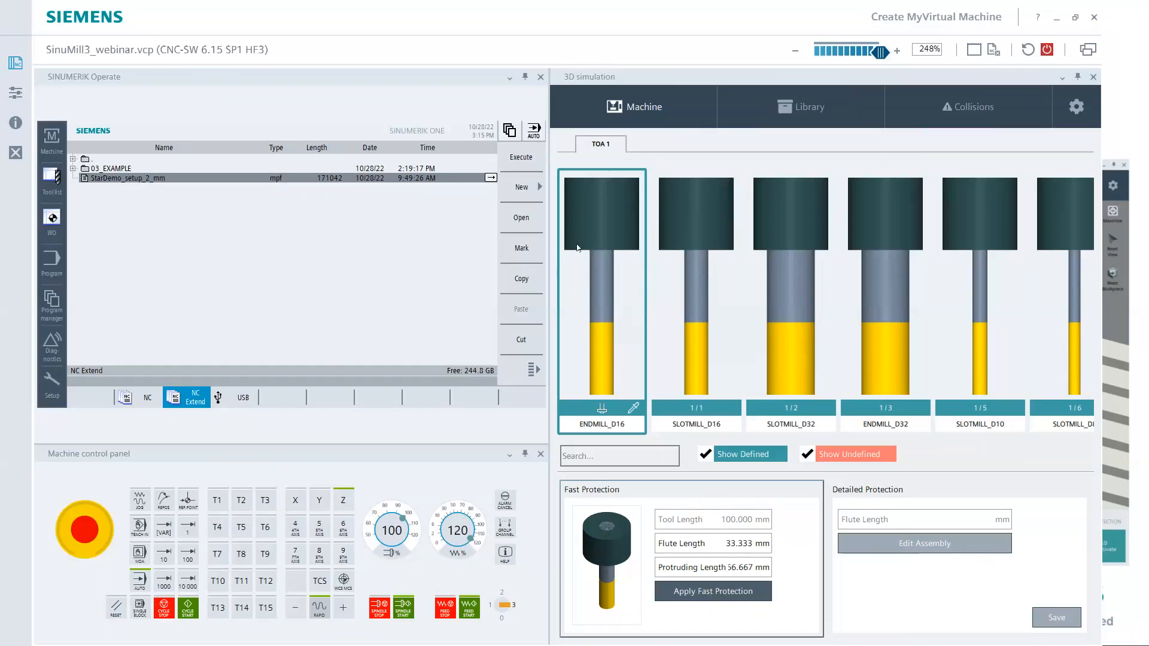
{"action": "left_click", "coordinate": [1077, 108]}
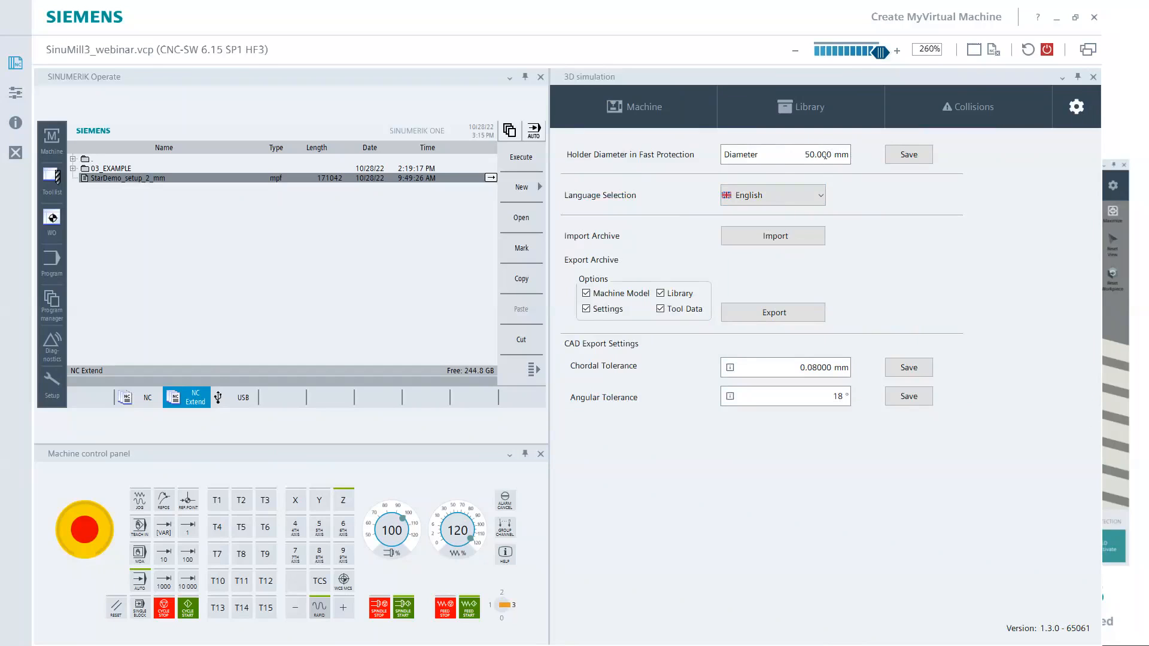
{"action": "left_click", "coordinate": [661, 114]}
{"action": "left_click", "coordinate": [643, 606]}
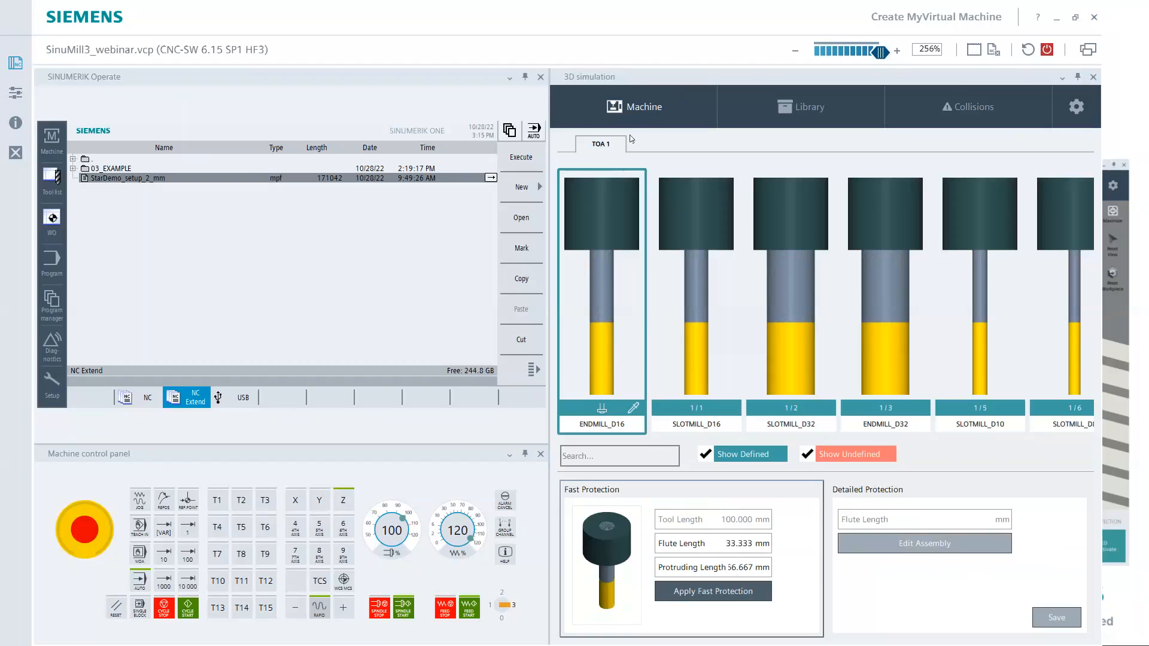
{"action": "left_click", "coordinate": [636, 108]}
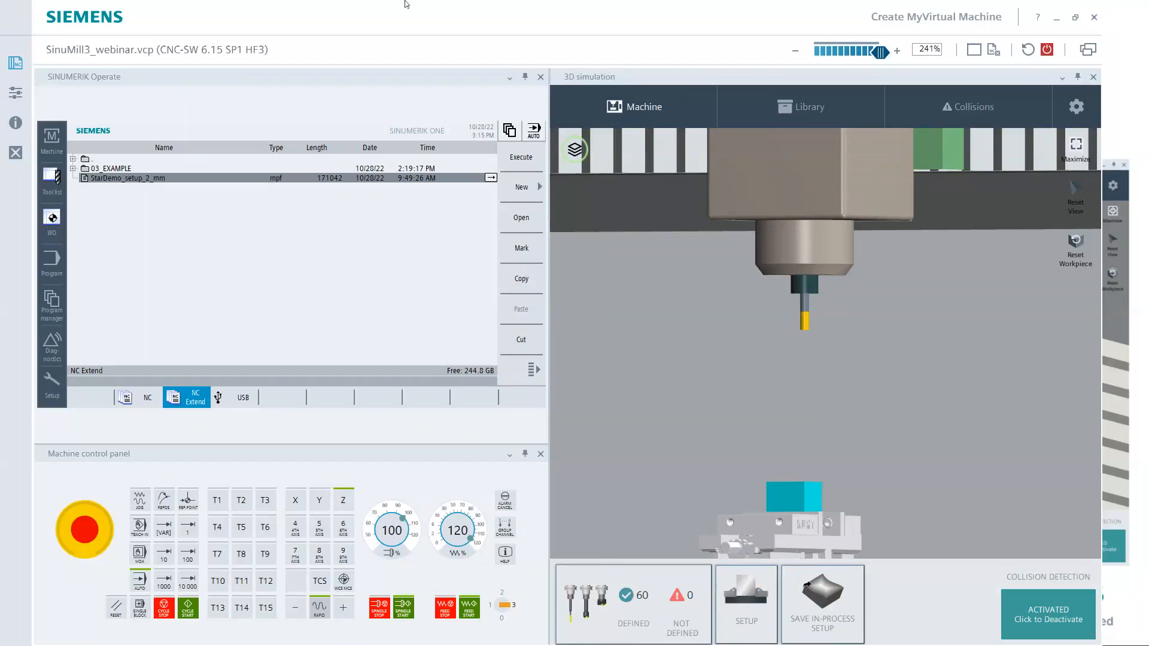
Open the StarDemo_setup_2_mm program and replace the work offset G54 with G505 throughout it.
{"action": "double_click", "coordinate": [127, 178]}
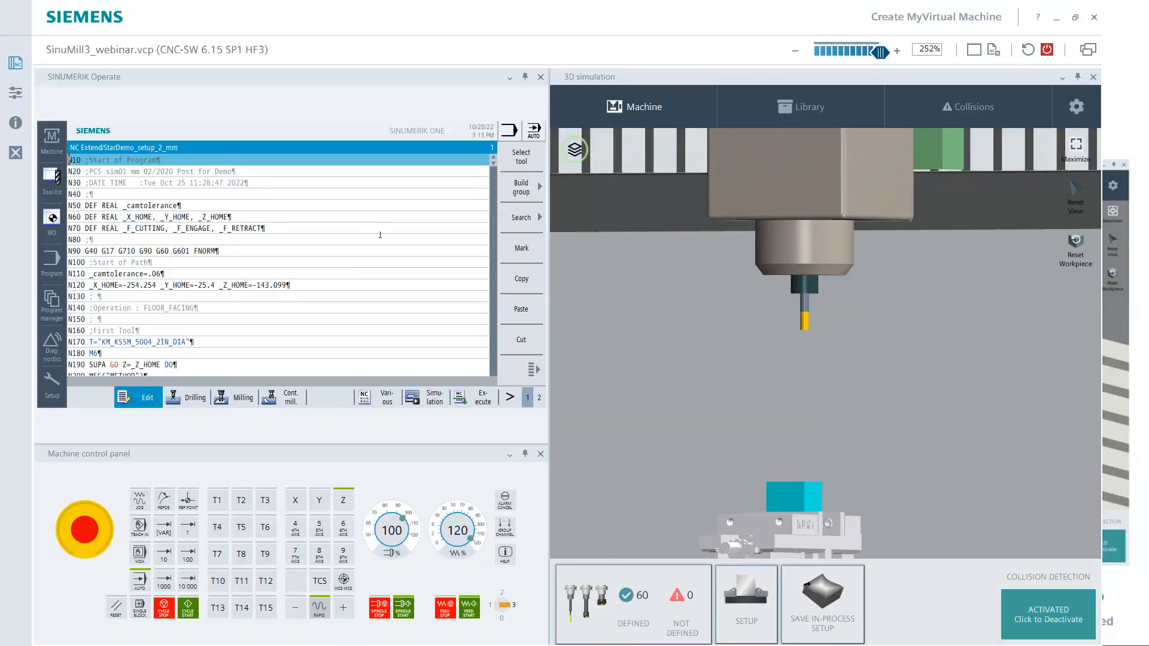
{"action": "scroll", "coordinate": [380, 235], "scroll_direction": "down", "scroll_amount": 2}
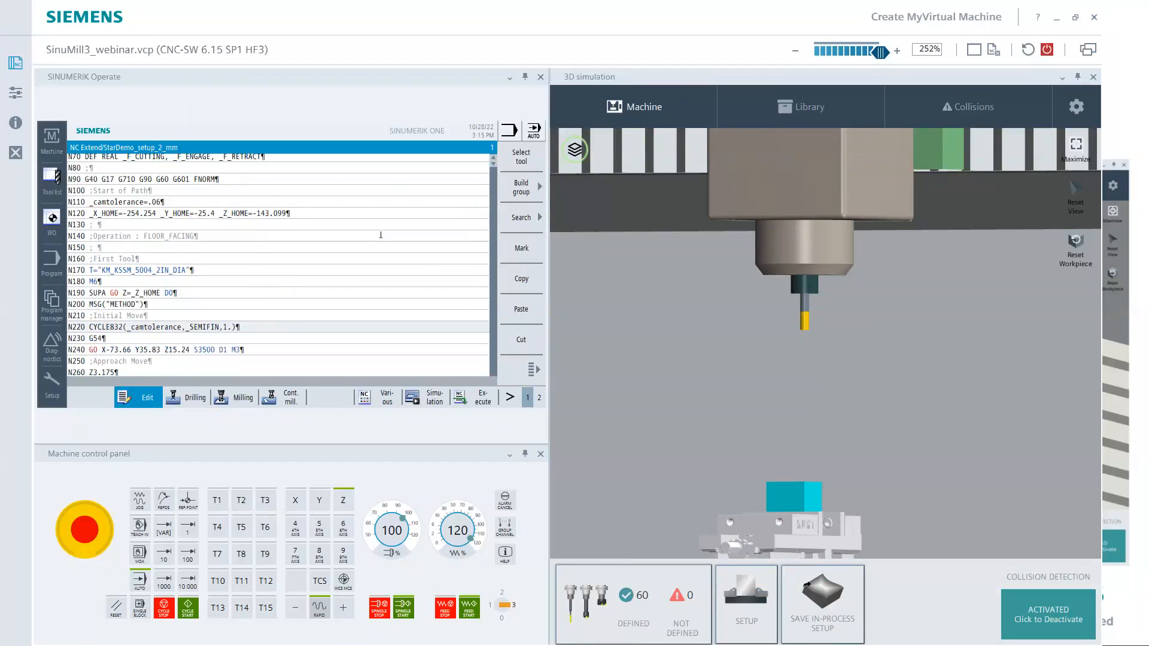
{"action": "left_click", "coordinate": [537, 212]}
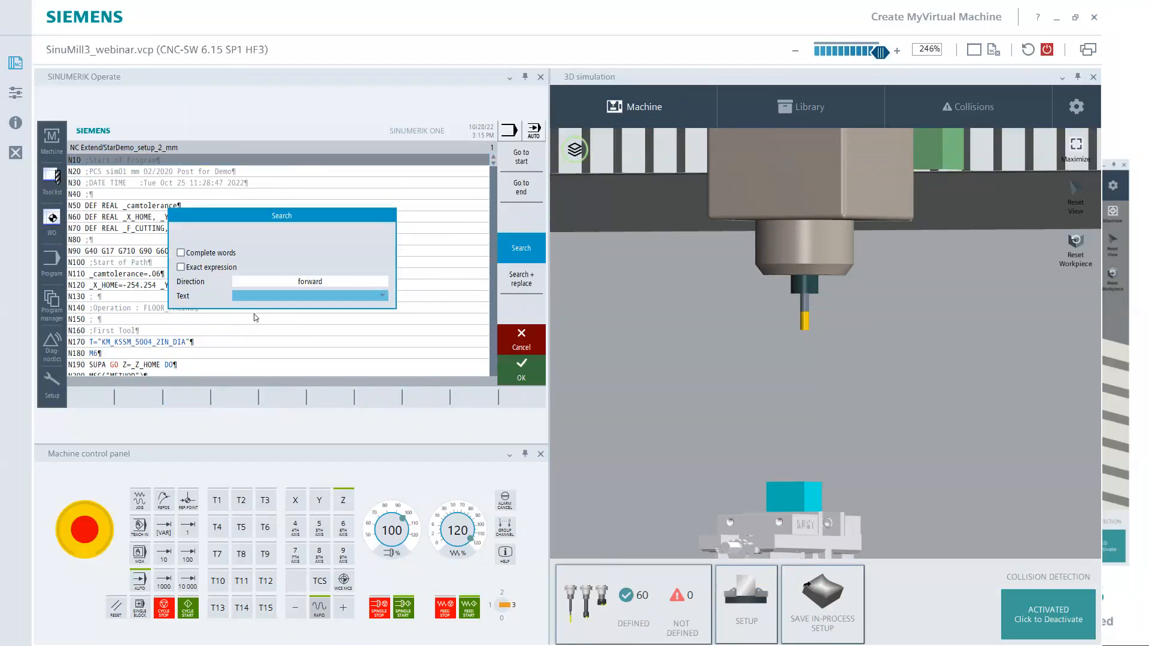
{"action": "type", "text": "g"}
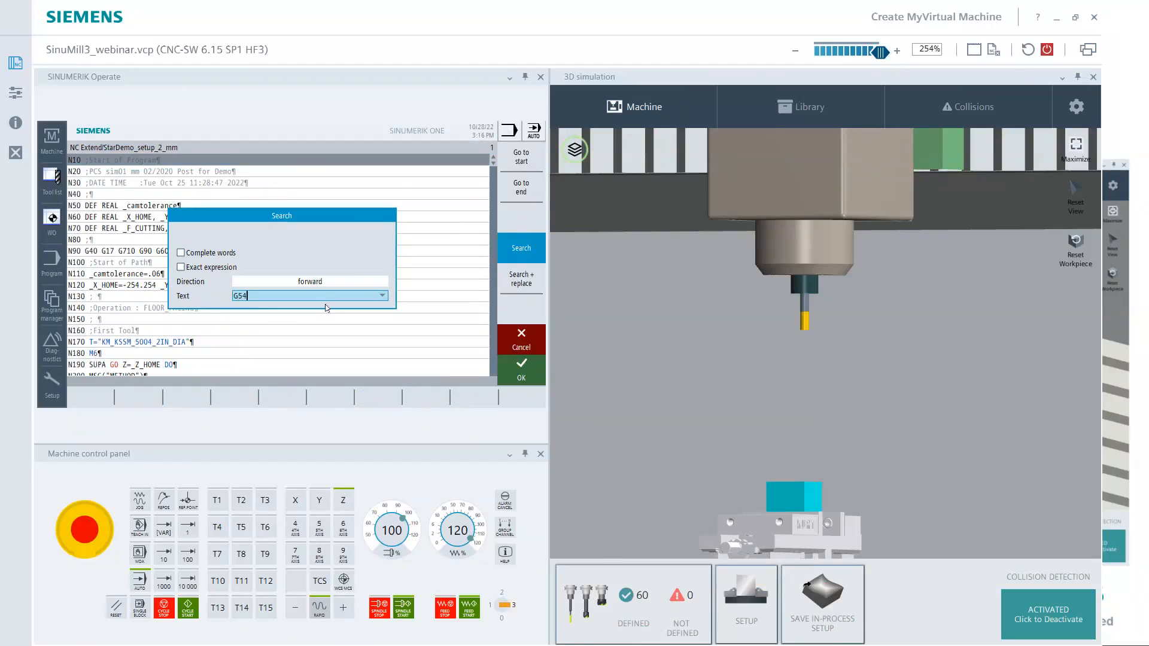
{"action": "left_click", "coordinate": [535, 280]}
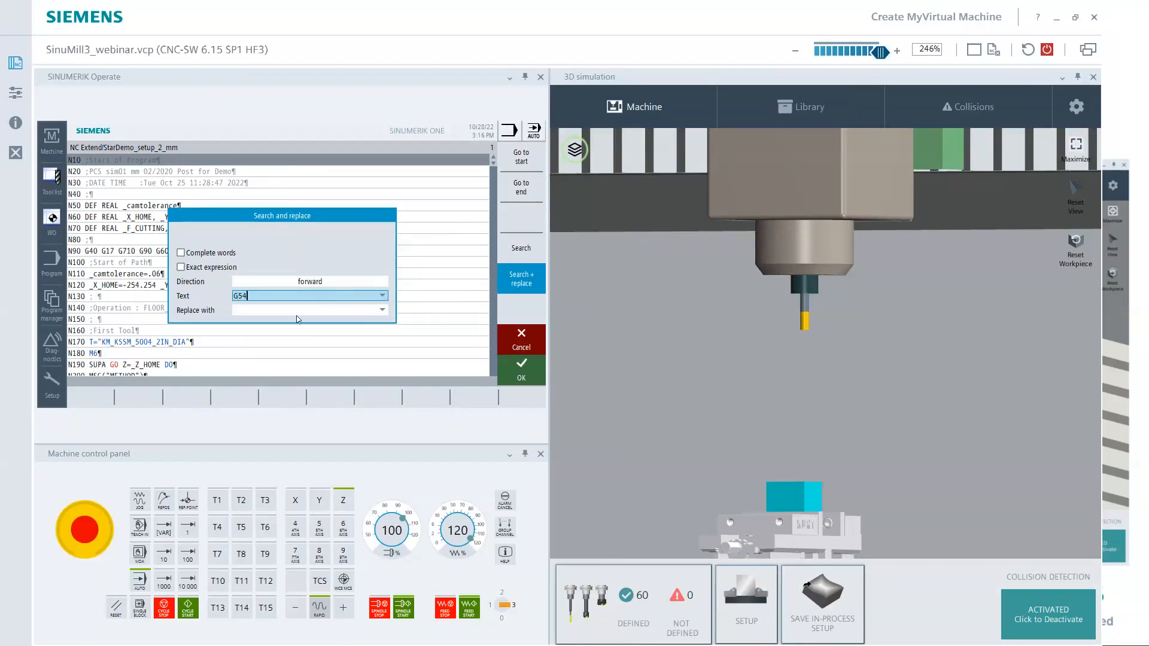
{"action": "left_click", "coordinate": [309, 312]}
{"action": "type", "text": "G505"}
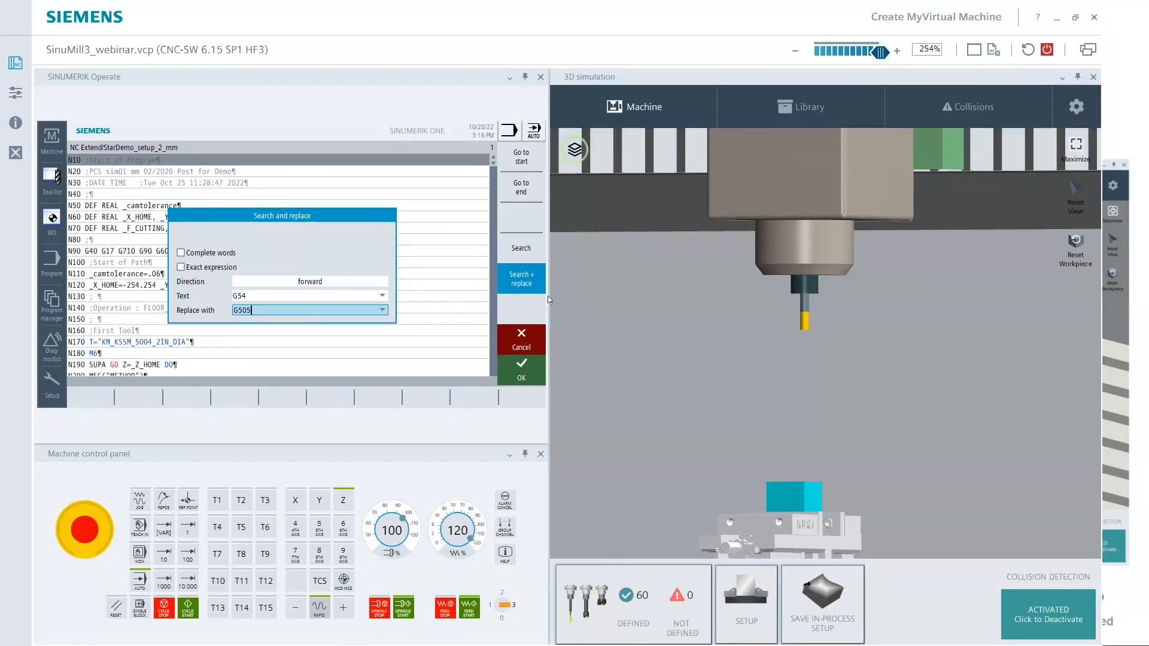
{"action": "left_click", "coordinate": [534, 365]}
{"action": "left_click", "coordinate": [531, 244]}
{"action": "left_click", "coordinate": [527, 377]}
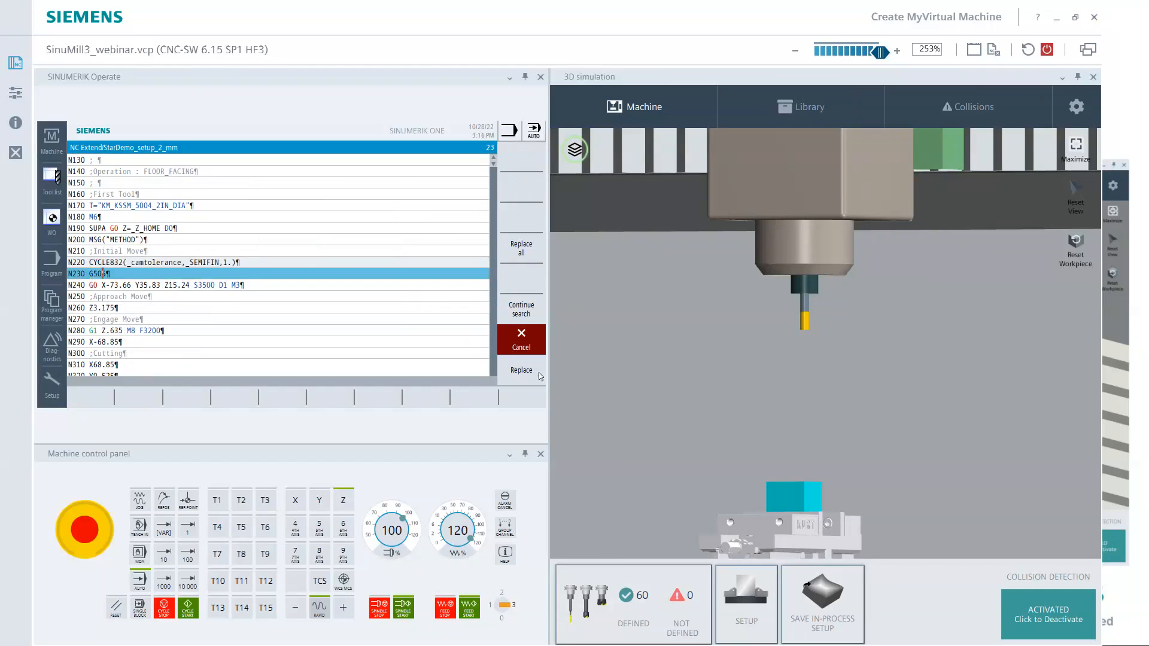
{"action": "left_click", "coordinate": [530, 375]}
{"action": "left_click", "coordinate": [529, 375]}
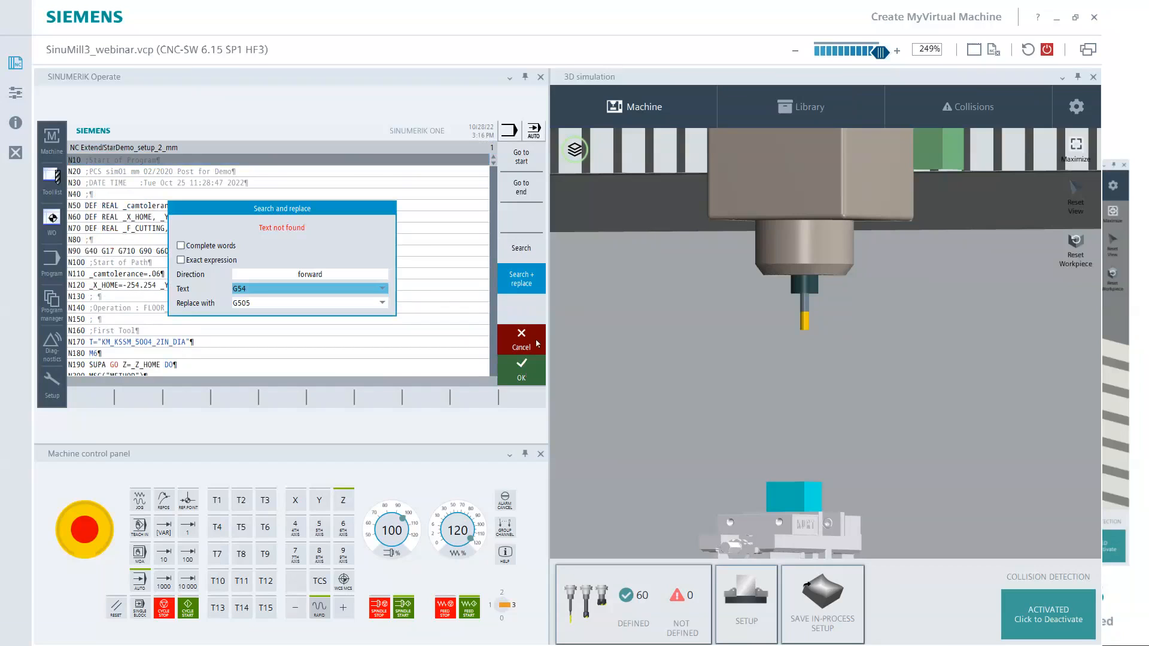
{"action": "left_click", "coordinate": [523, 346]}
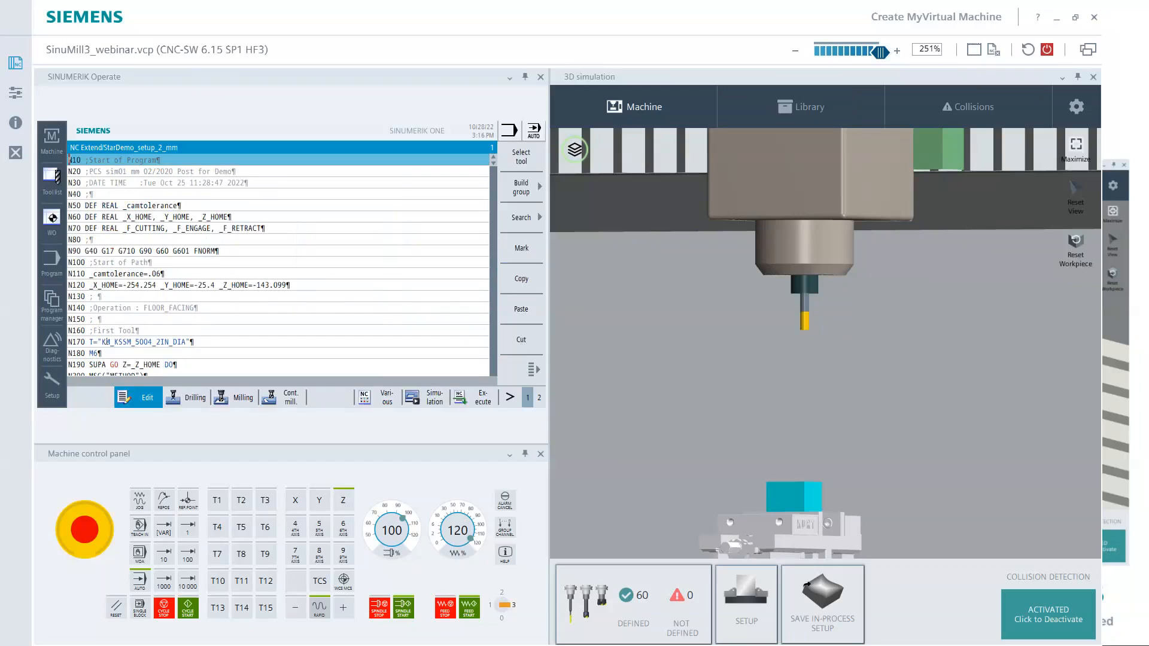
Copy the tool name KM_KSSM_5004_2IN_DIA from program block N170.
{"action": "left_click_drag", "start_coordinate": [104, 343], "coordinate": [186, 344]}
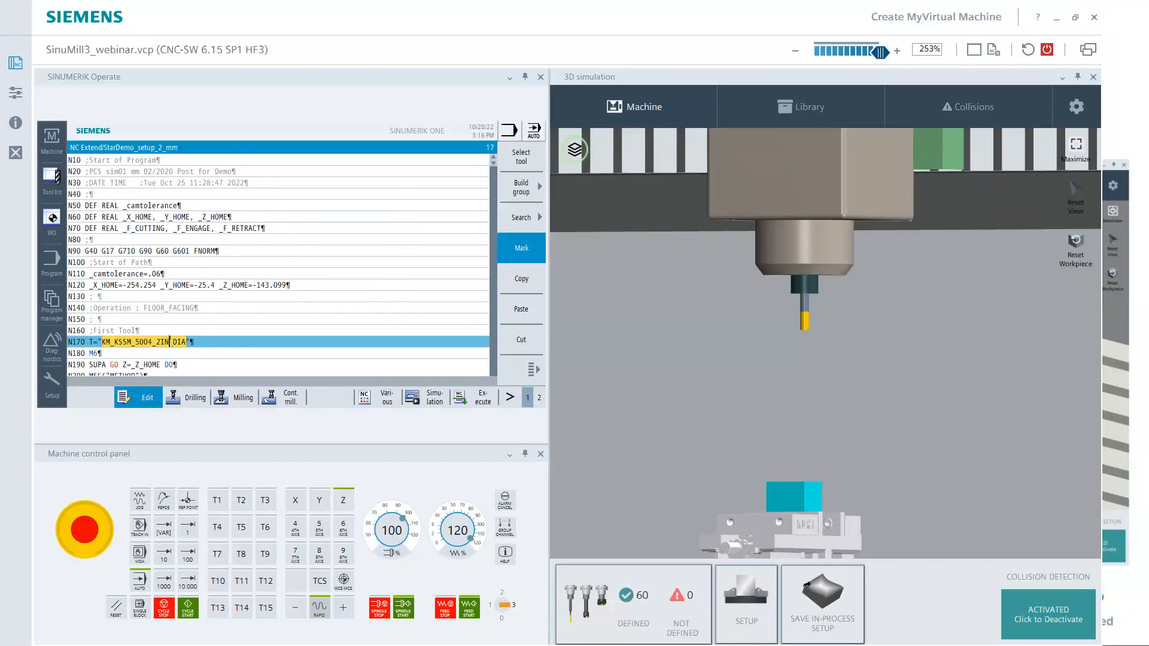
{"action": "right_click", "coordinate": [170, 342]}
{"action": "left_click", "coordinate": [198, 364]}
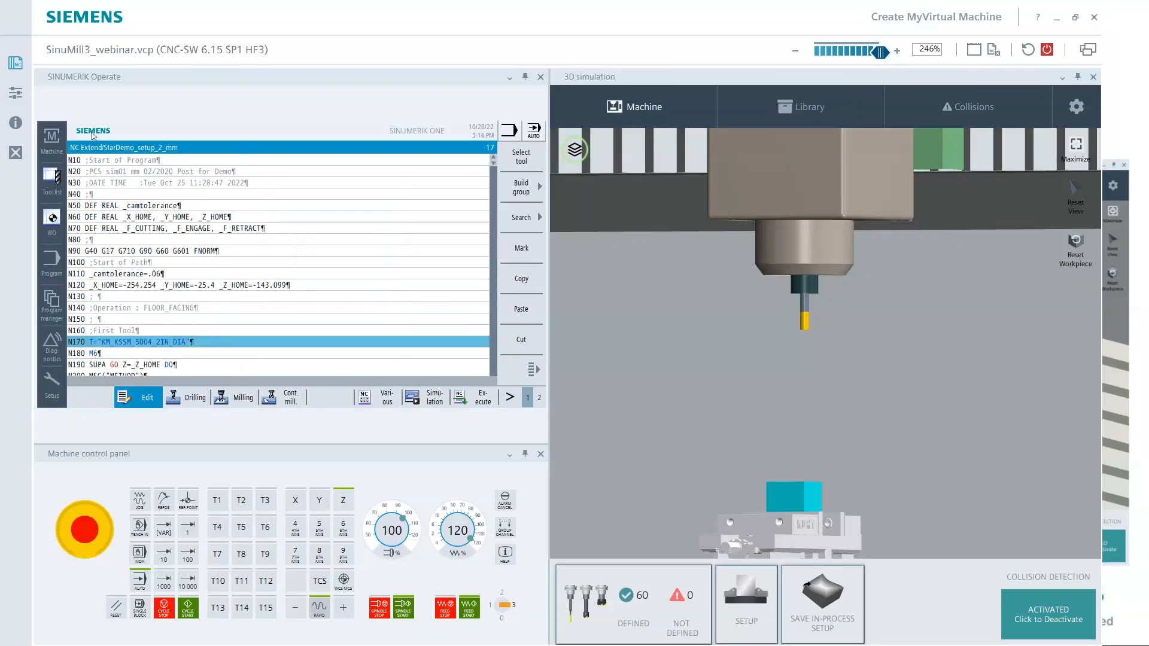
Create a type 140 facing tool at magazine location 19 and name it with the copied KM_KSSM_5004_2IN_DIA.
{"action": "left_click", "coordinate": [51, 179]}
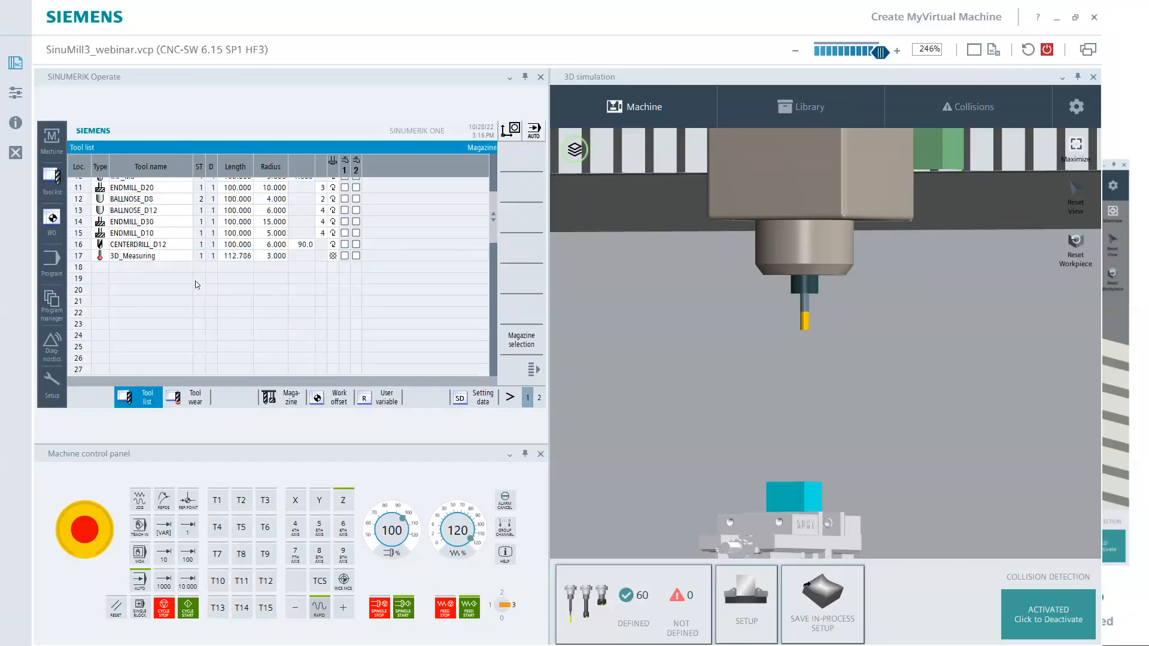
{"action": "scroll", "coordinate": [192, 286], "scroll_direction": "down", "scroll_amount": 5}
{"action": "left_click", "coordinate": [141, 279]}
{"action": "left_click", "coordinate": [529, 193]}
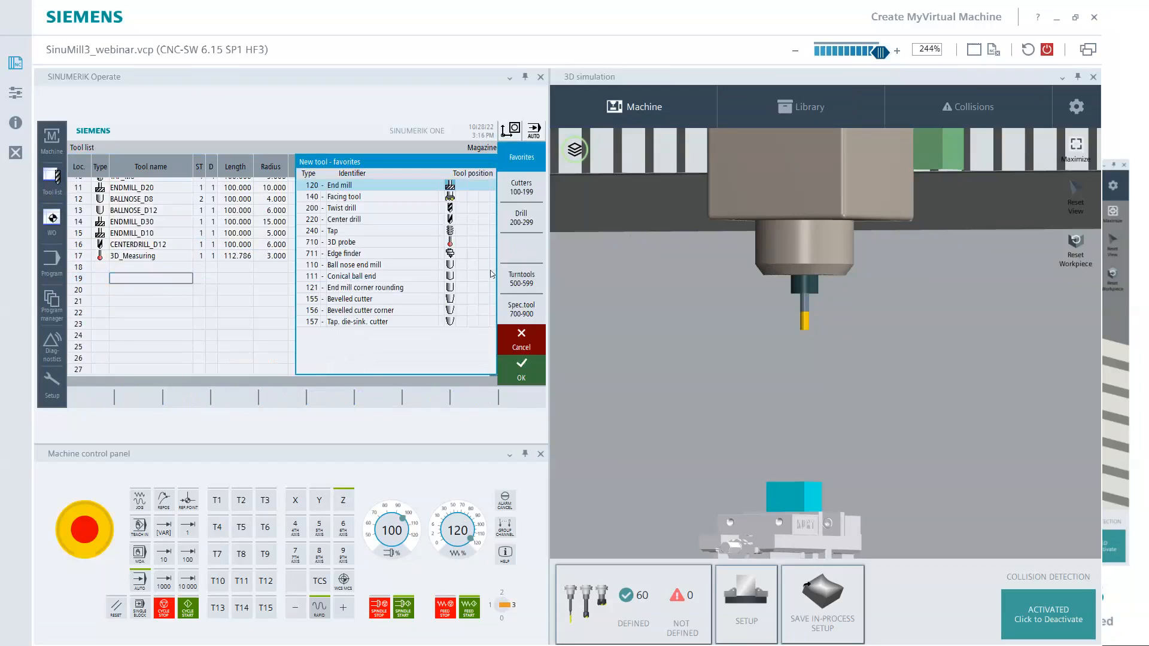
{"action": "left_click", "coordinate": [454, 198]}
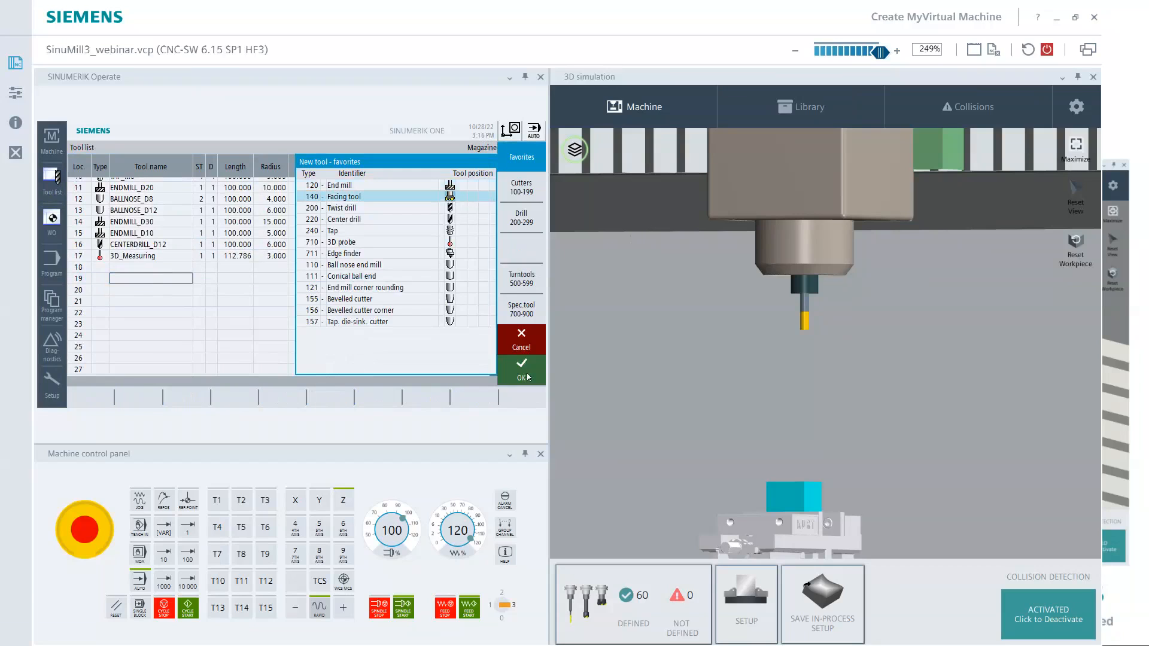
{"action": "left_click", "coordinate": [524, 373]}
{"action": "key", "text": "BackSpace"}
{"action": "key", "text": "BackSpace"}
{"action": "key", "text": "BackSpace"}
{"action": "key", "text": "BackSpace"}
{"action": "key", "text": "BackSpace"}
{"action": "key", "text": "BackSpace"}
{"action": "key", "text": "BackSpace"}
{"action": "key", "text": "BackSpace"}
{"action": "key", "text": "BackSpace"}
{"action": "key", "text": "BackSpace"}
{"action": "key", "text": "BackSpace"}
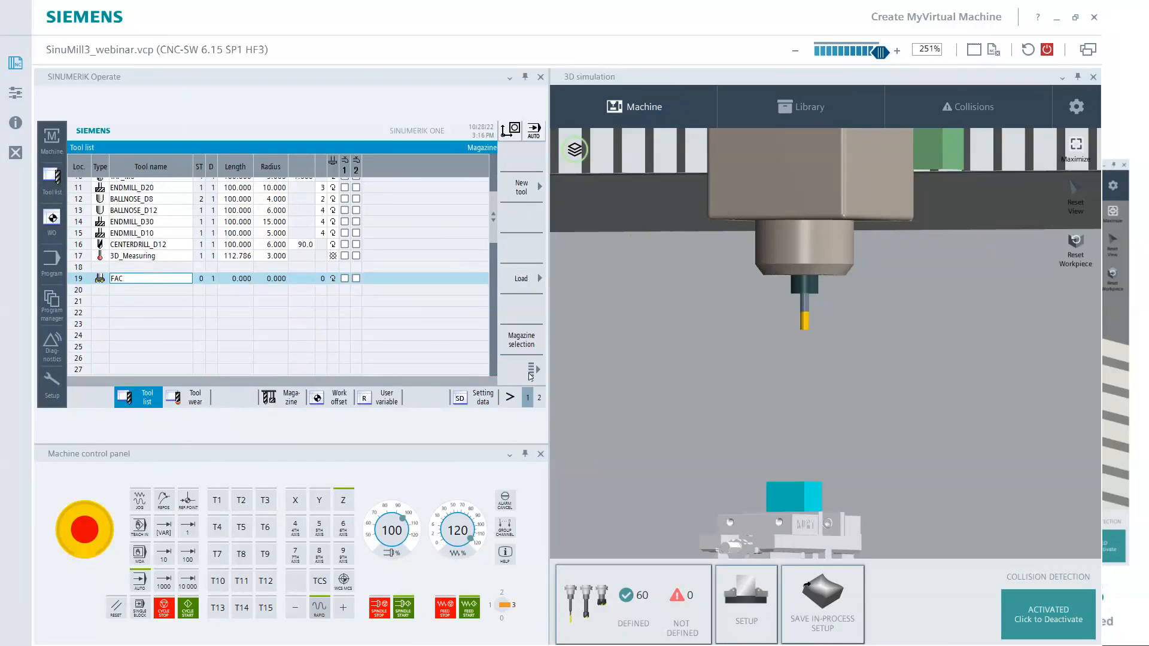
{"action": "key", "text": "ctrl+v"}
Set the new facing tool's length to 100, its radius to 25.4 and its number of teeth to 5.
{"action": "key", "text": "Tab"}
{"action": "type", "text": "100"}
{"action": "key", "text": "Tab"}
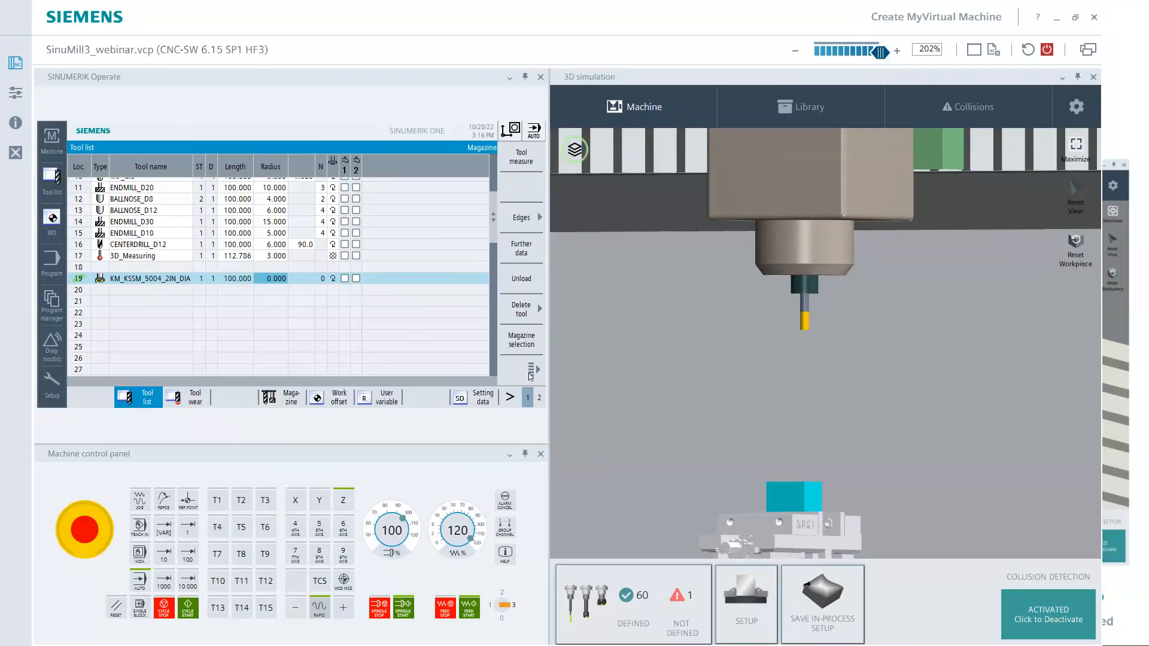
{"action": "type", "text": "25.4"}
{"action": "key", "text": "Return"}
{"action": "type", "text": "5"}
{"action": "key", "text": "Return"}
Enter an outside radius of 30 and a tool angle of 45 in the facing tool's additional data.
{"action": "left_click", "coordinate": [524, 253]}
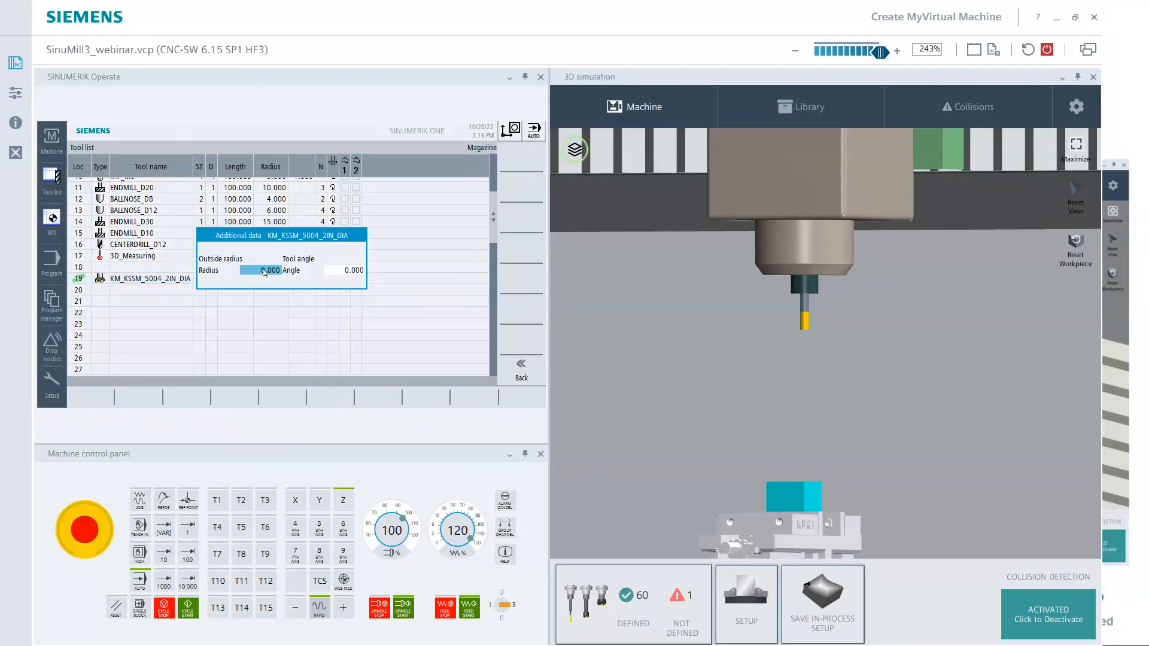
{"action": "type", "text": "30"}
{"action": "key", "text": "Return"}
{"action": "type", "text": "45"}
{"action": "key", "text": "Return"}
{"action": "left_click", "coordinate": [513, 366]}
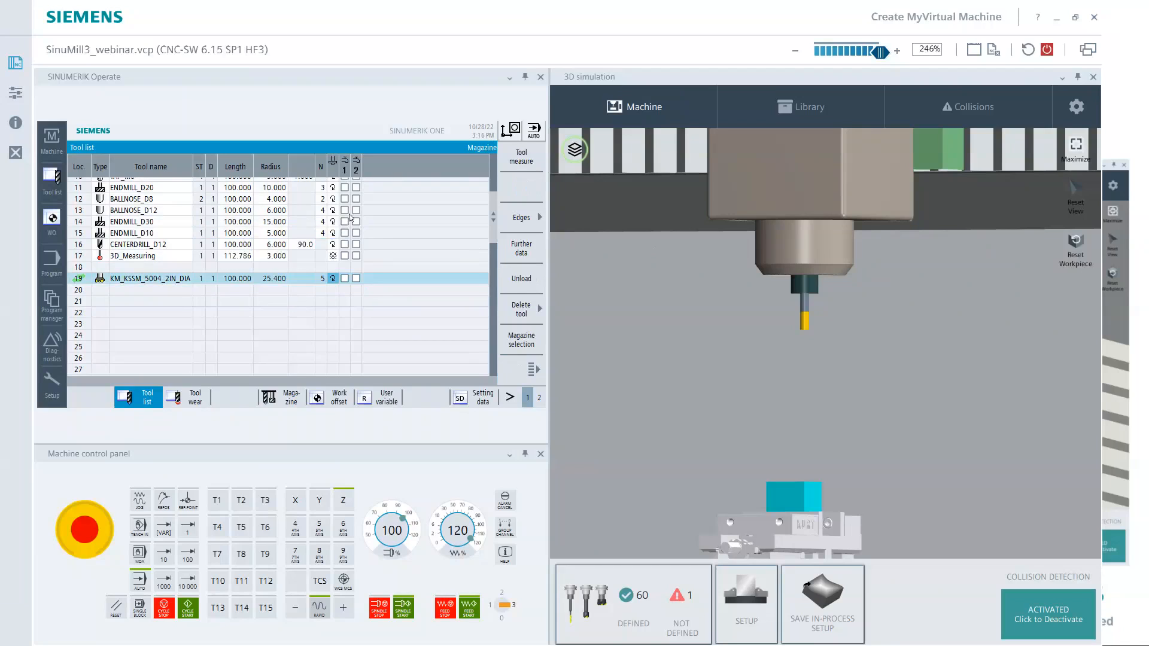
Switch to JOG mode and change the facing tool KM_KSSM_5004_2IN_DIA into the spindle through T,S,M.
{"action": "left_click", "coordinate": [139, 500]}
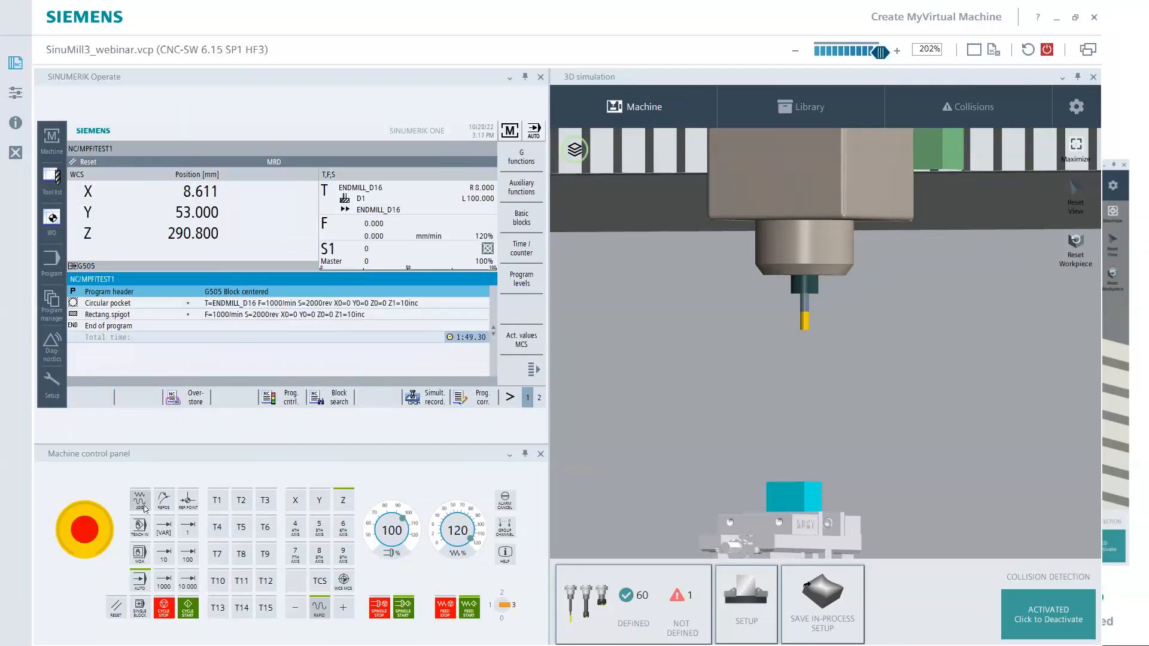
{"action": "left_click", "coordinate": [235, 398]}
{"action": "left_click", "coordinate": [149, 401]}
{"action": "left_click", "coordinate": [527, 158]}
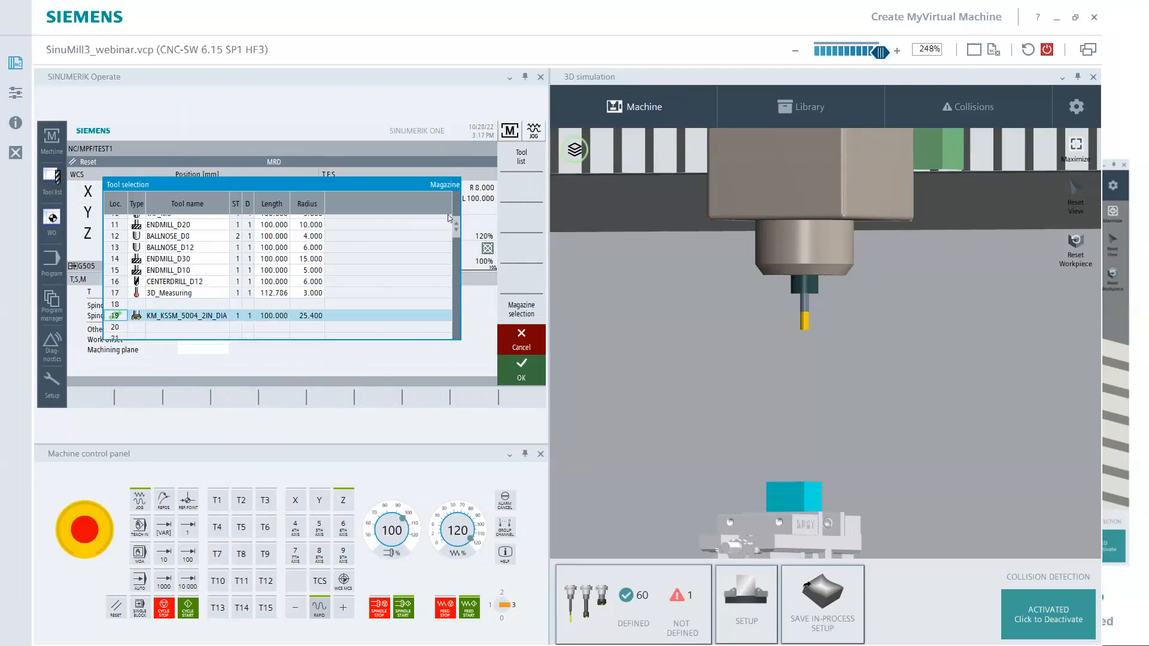
{"action": "left_click", "coordinate": [500, 371]}
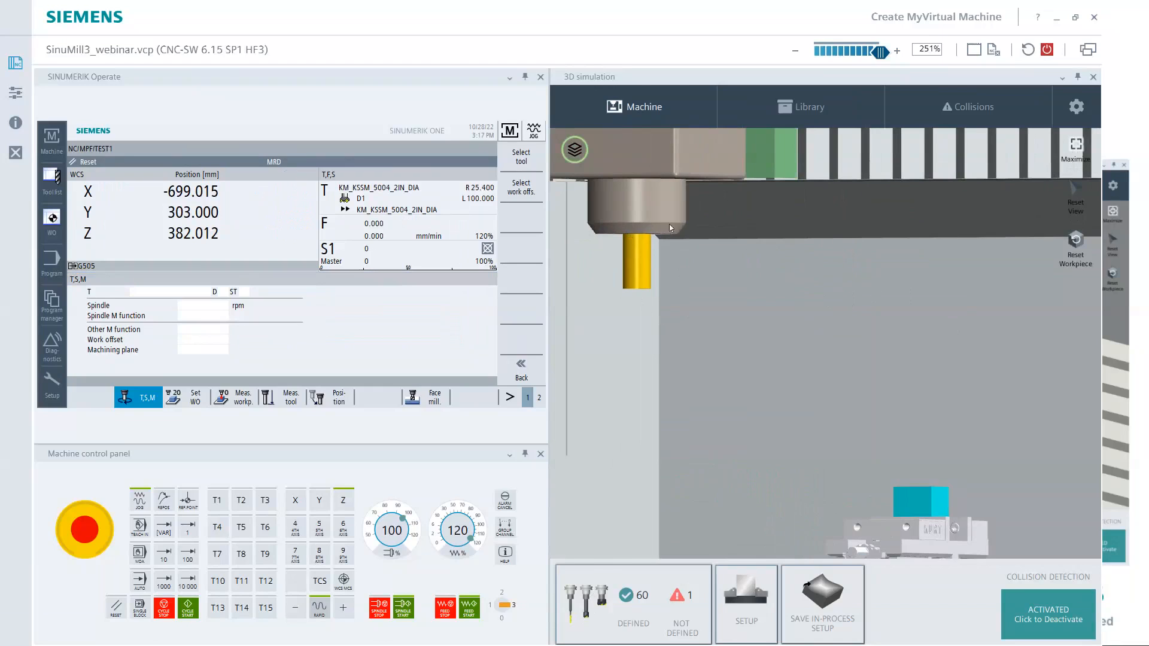
Browse the tool overview in the 3D simulation and compare its order with the control's tool list.
{"action": "left_click", "coordinate": [586, 607]}
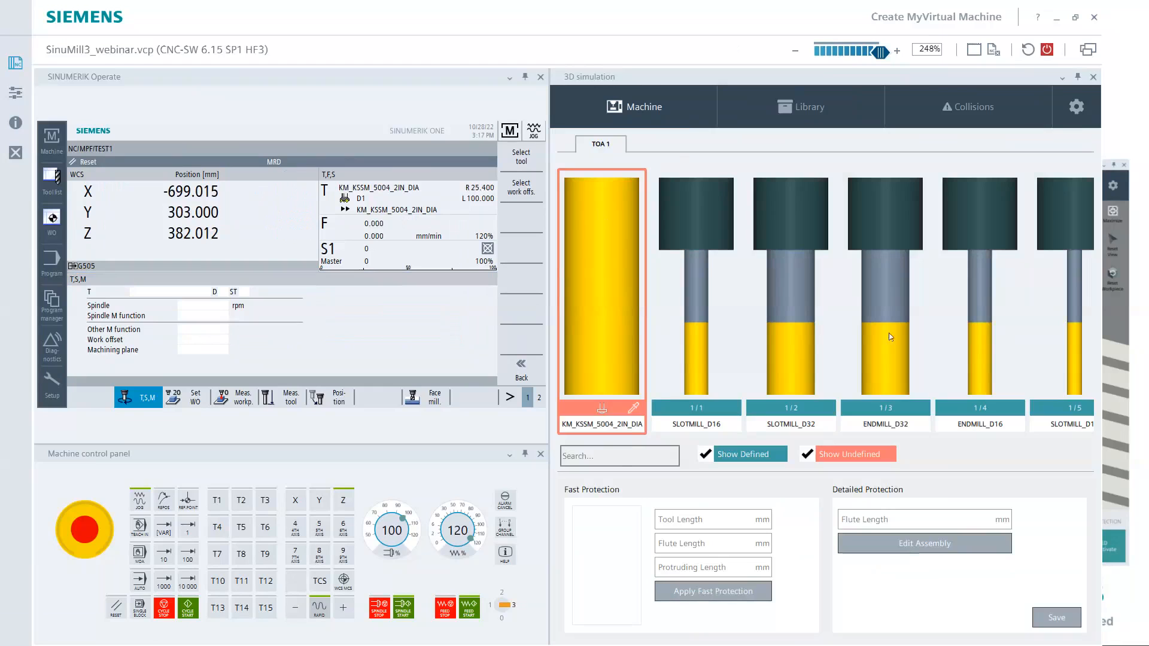
{"action": "left_click_drag", "start_coordinate": [1046, 337], "coordinate": [663, 347]}
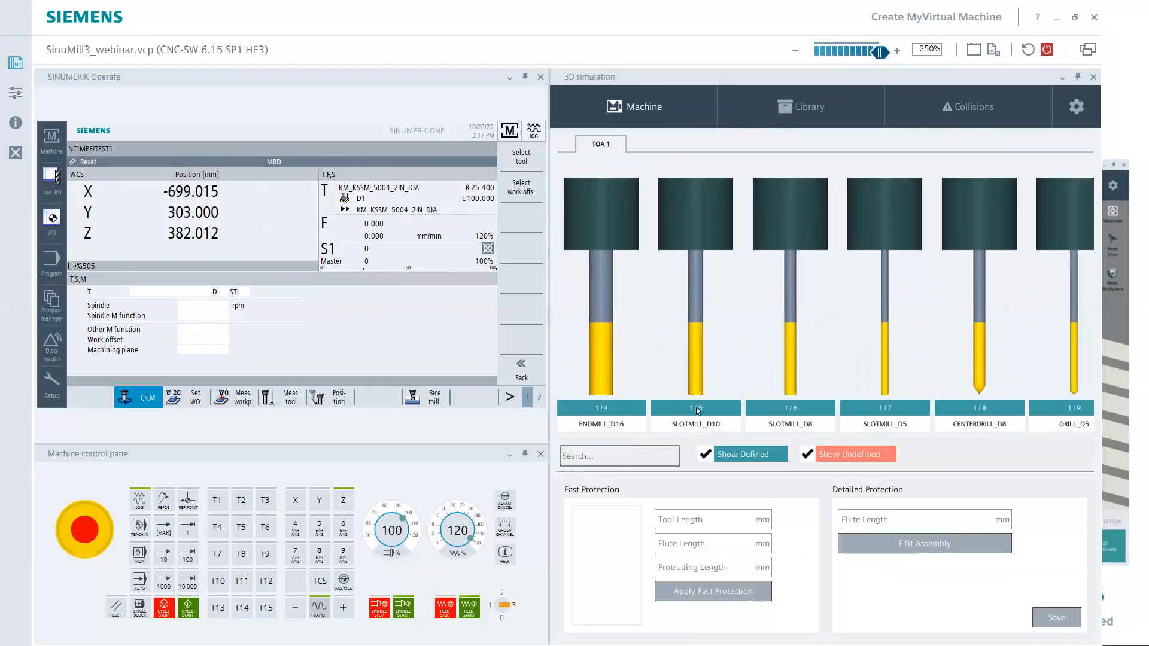
{"action": "left_click_drag", "start_coordinate": [1031, 307], "coordinate": [827, 274]}
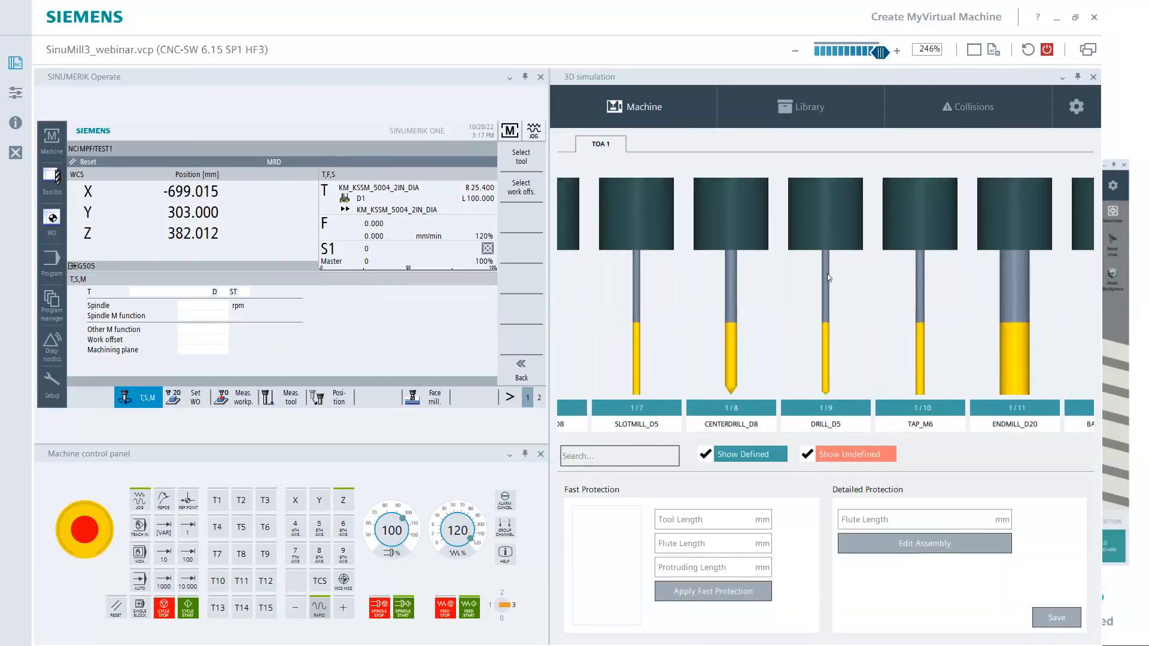
{"action": "left_click", "coordinate": [51, 178]}
{"action": "scroll", "coordinate": [86, 222], "scroll_direction": "up", "scroll_amount": 5}
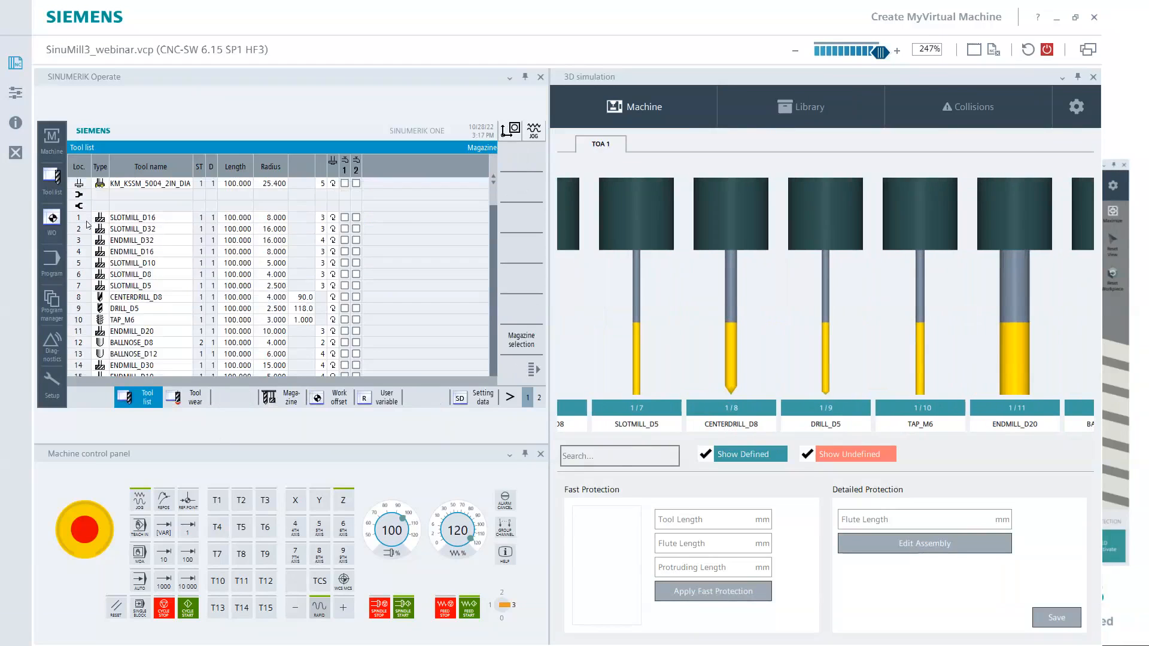
{"action": "left_click_drag", "start_coordinate": [800, 353], "coordinate": [691, 345]}
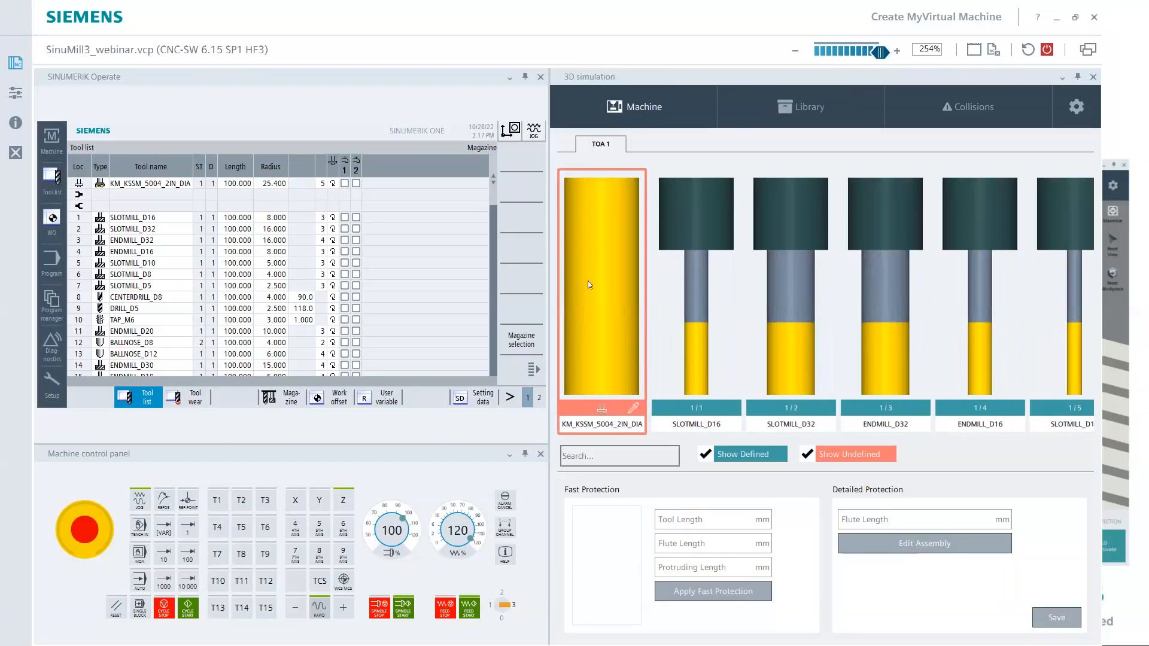
Set the Fast Protection holder diameter to 70 mm, save it and return to the machine view.
{"action": "left_click", "coordinate": [1077, 109]}
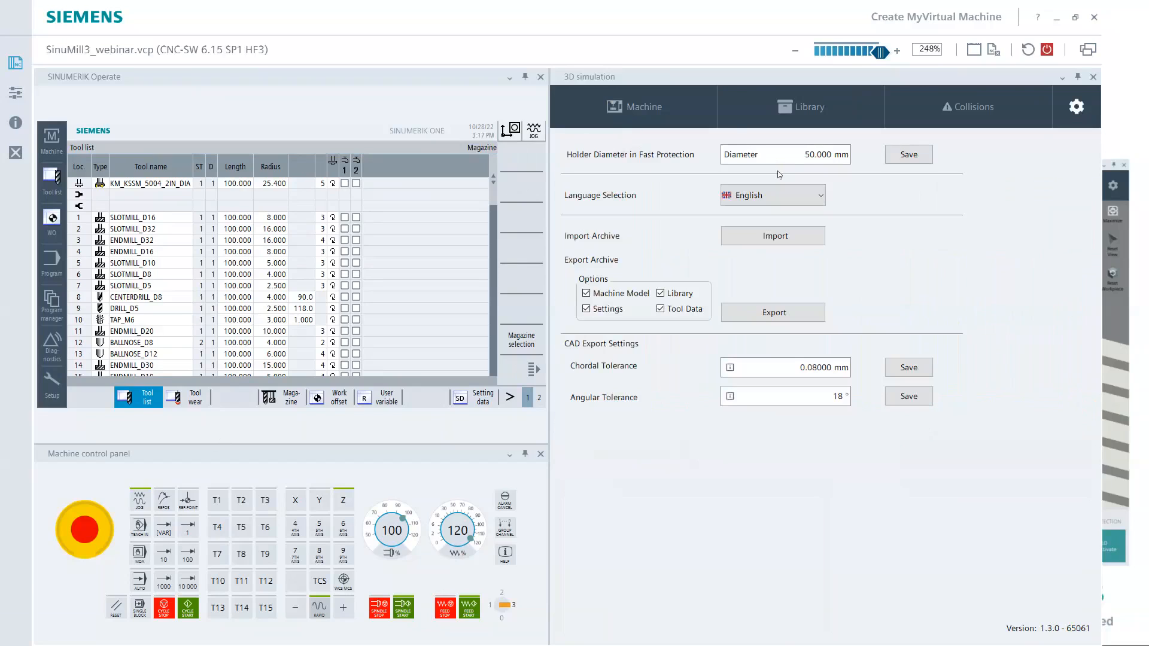
{"action": "left_click_drag", "start_coordinate": [797, 155], "coordinate": [845, 157]}
{"action": "type", "text": "70"}
{"action": "left_click", "coordinate": [909, 155]}
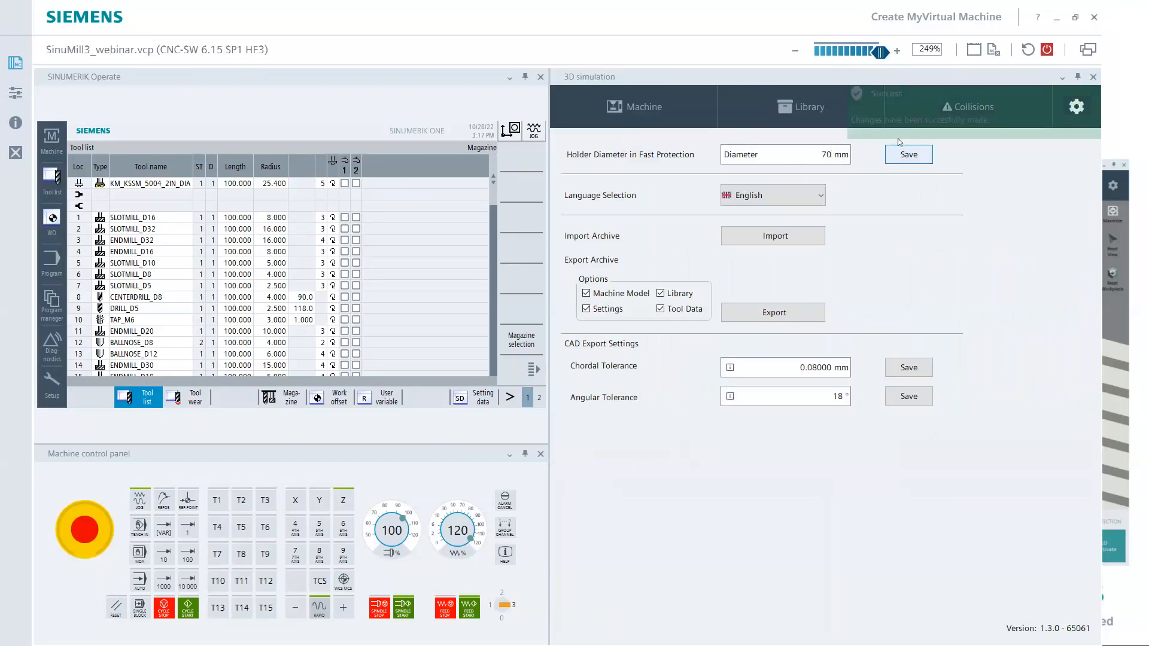
{"action": "left_click", "coordinate": [666, 116]}
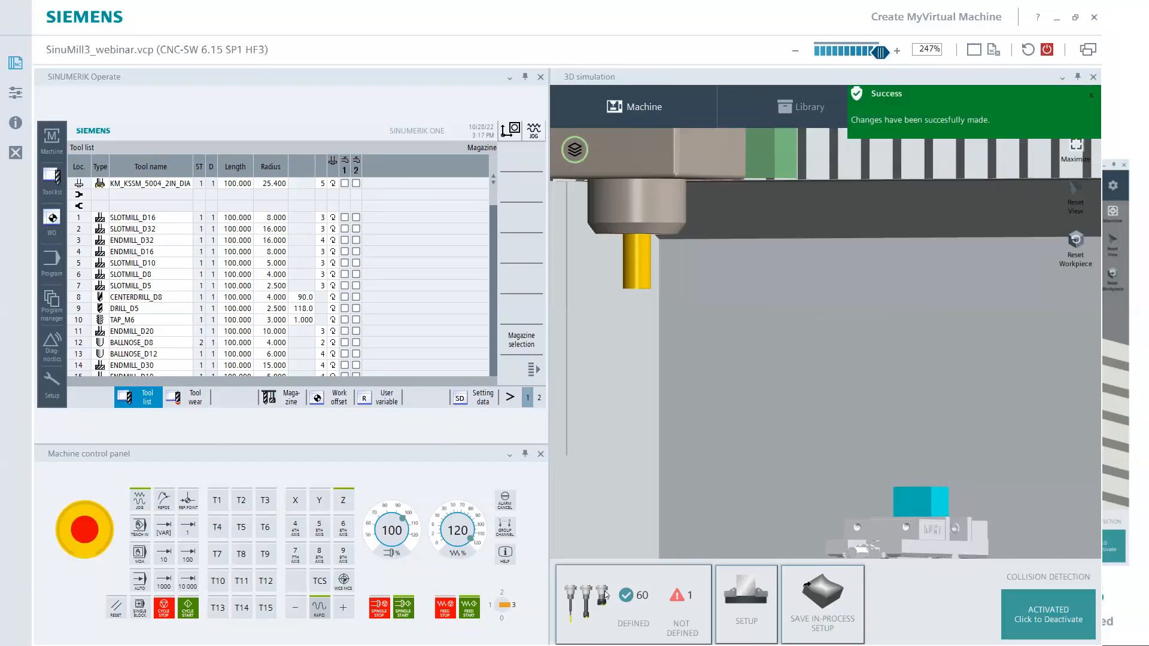
Apply Fast Protection to the undefined facing tool KM_KSSM_5004_2IN_DIA in the tool overview and return to the machine view.
{"action": "left_click", "coordinate": [608, 591]}
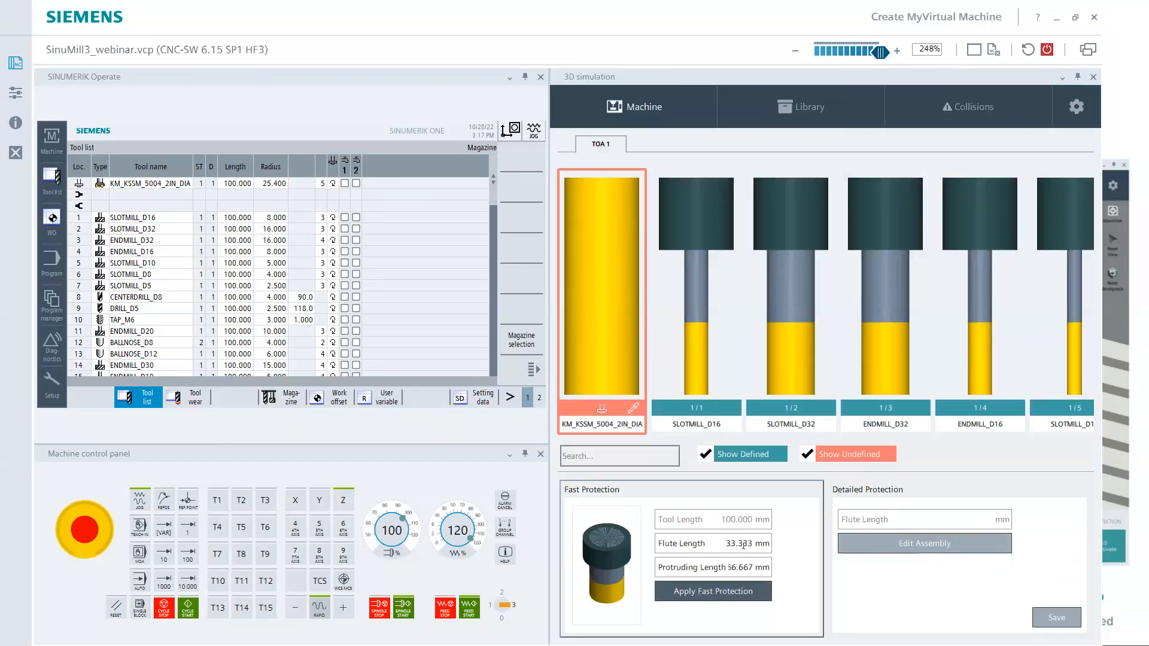
{"action": "left_click", "coordinate": [733, 592]}
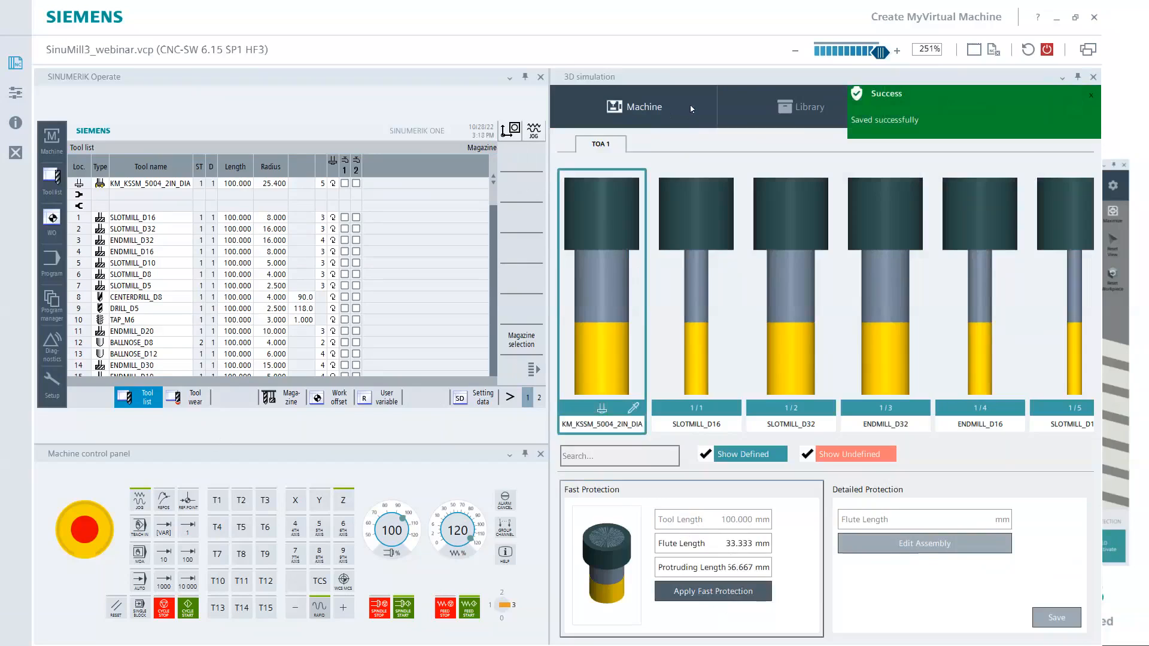
{"action": "left_click", "coordinate": [691, 109]}
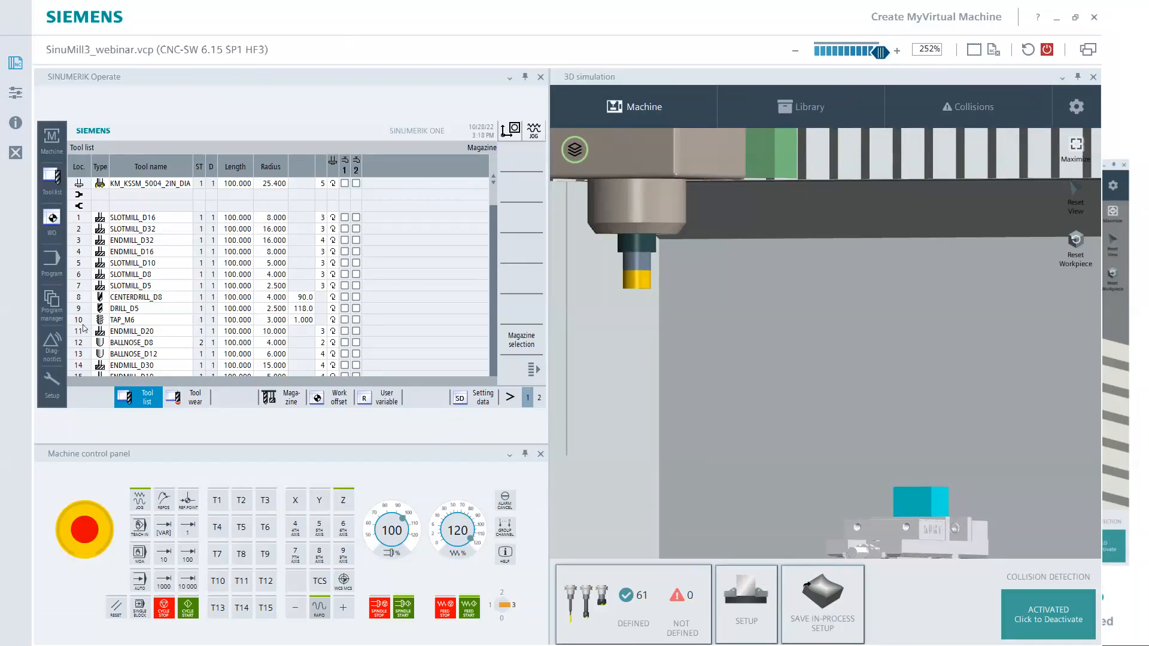
Search the StarDemo_setup_2_mm program for the tool call "T=" after the facing tool and copy the name ENDMILL_3_8IN.
{"action": "left_click", "coordinate": [52, 269]}
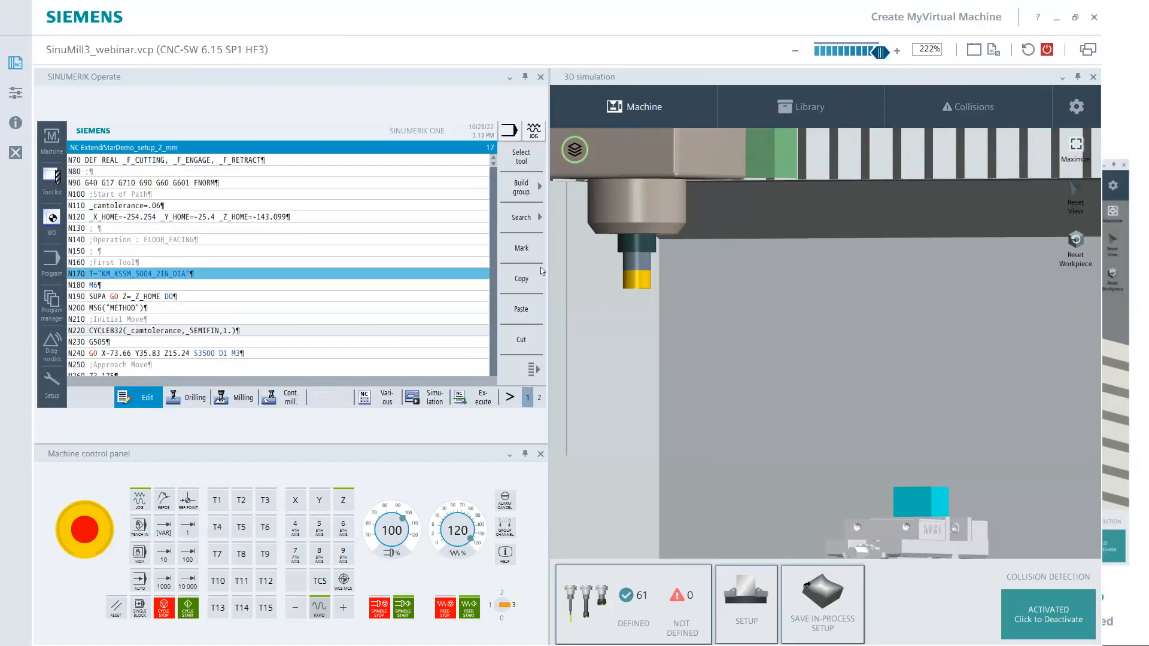
{"action": "left_click", "coordinate": [534, 222]}
{"action": "type", "text": "T"}
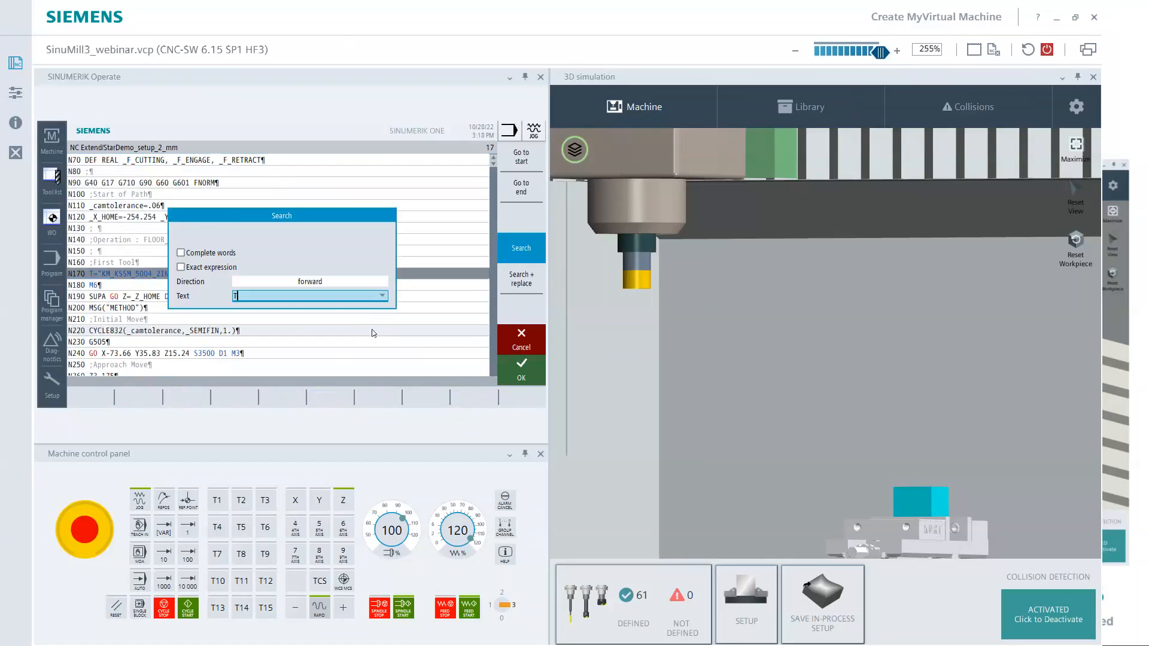
{"action": "key", "text": "Return"}
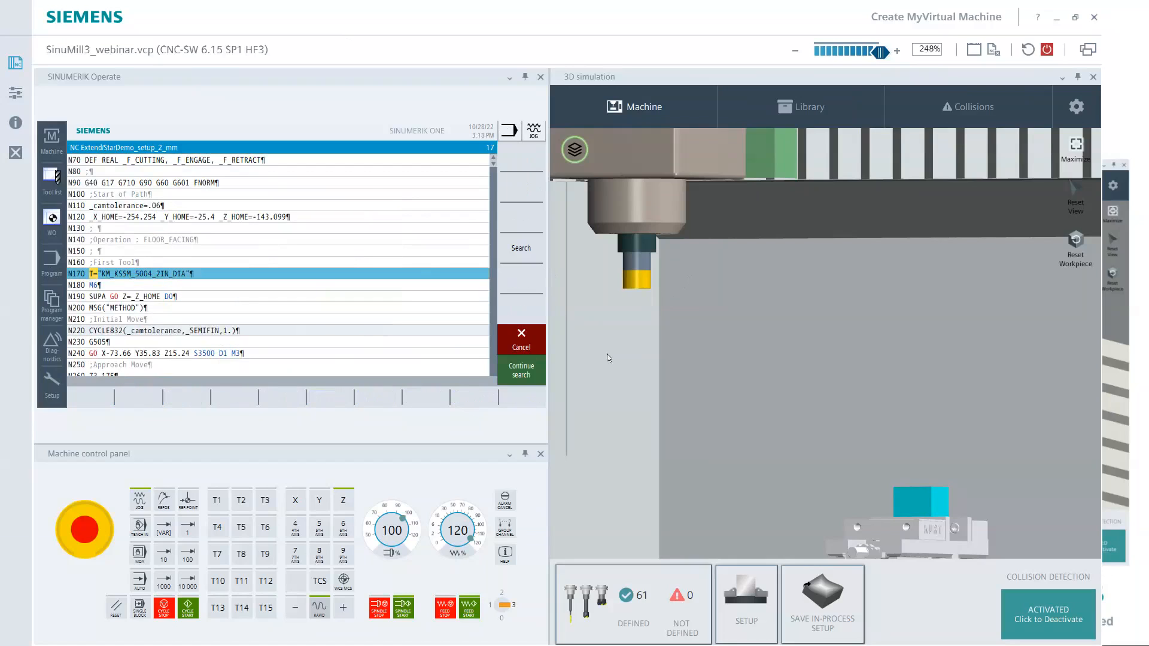
{"action": "left_click", "coordinate": [534, 368]}
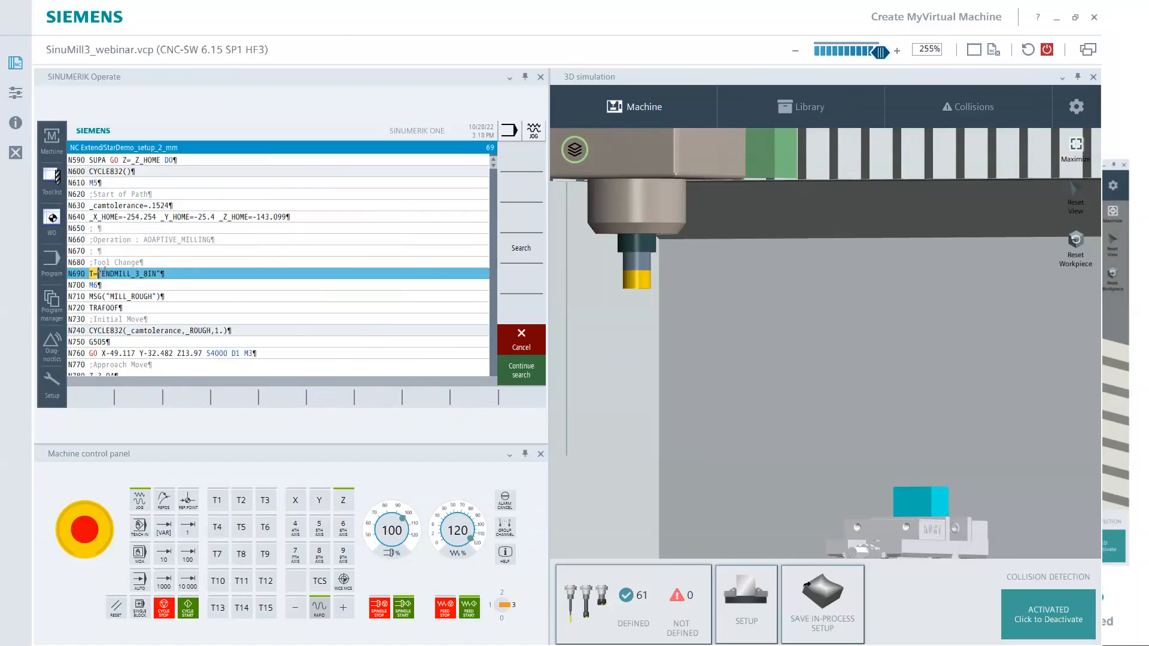
{"action": "left_click_drag", "start_coordinate": [101, 274], "coordinate": [165, 275]}
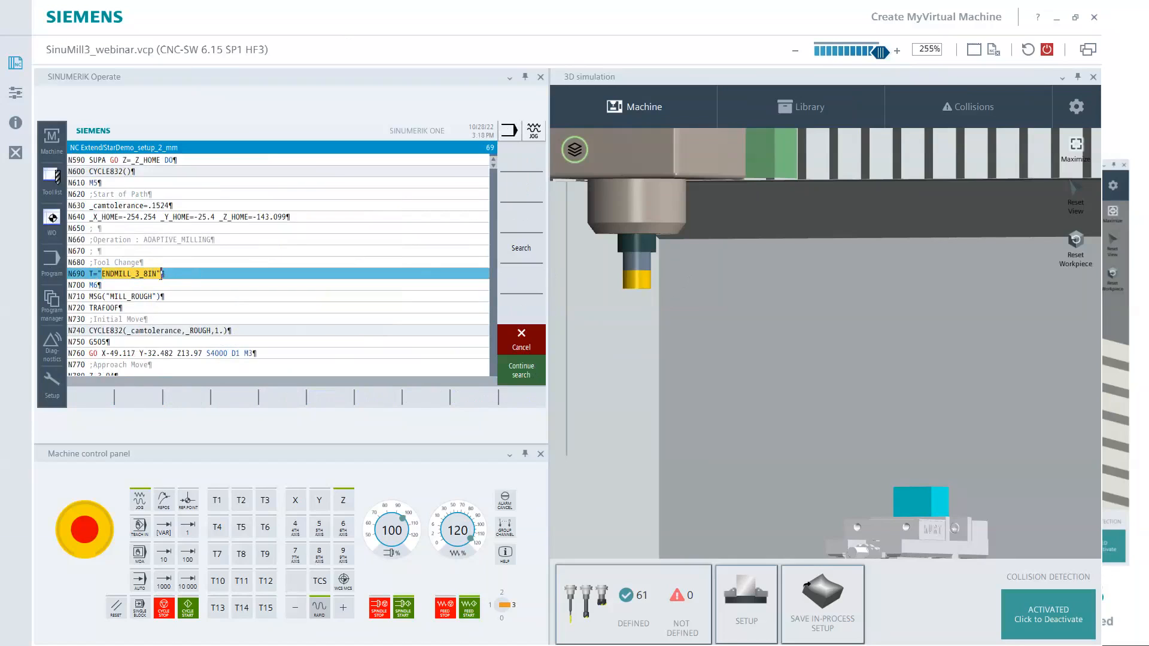
{"action": "right_click", "coordinate": [132, 273]}
{"action": "left_click", "coordinate": [169, 291]}
Create a new end mill at magazine location 20 in the tool list and name it ENDMILL_3_8IN.
{"action": "left_click", "coordinate": [52, 179]}
{"action": "scroll", "coordinate": [158, 303], "scroll_direction": "down", "scroll_amount": 3}
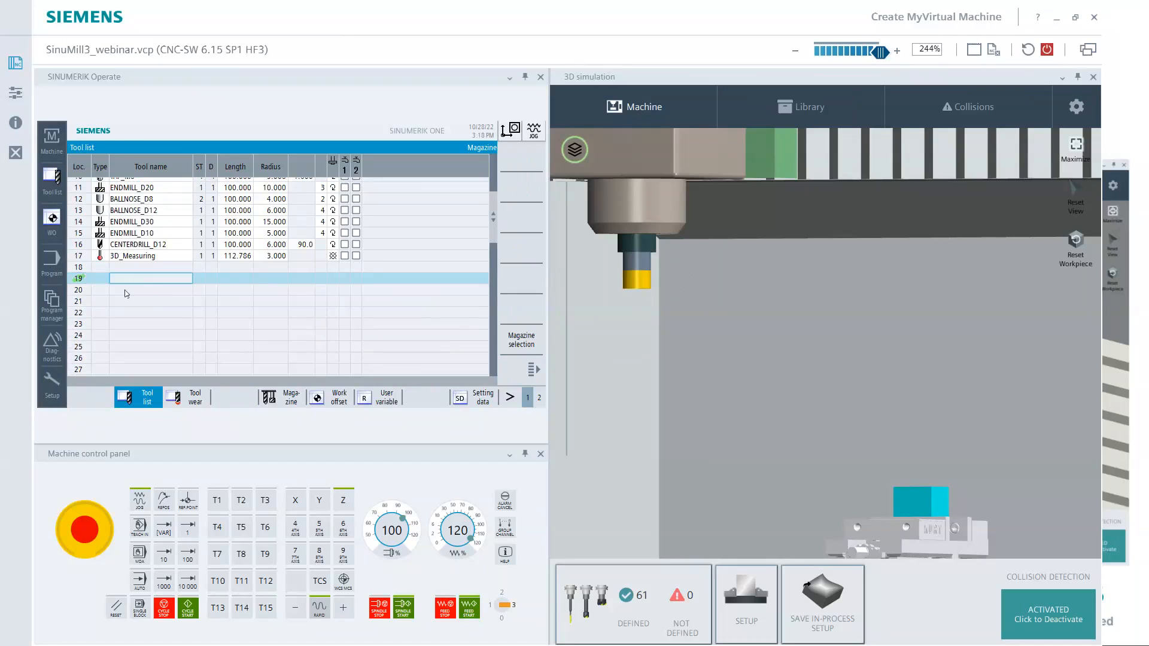
{"action": "left_click", "coordinate": [127, 291]}
{"action": "left_click", "coordinate": [533, 190]}
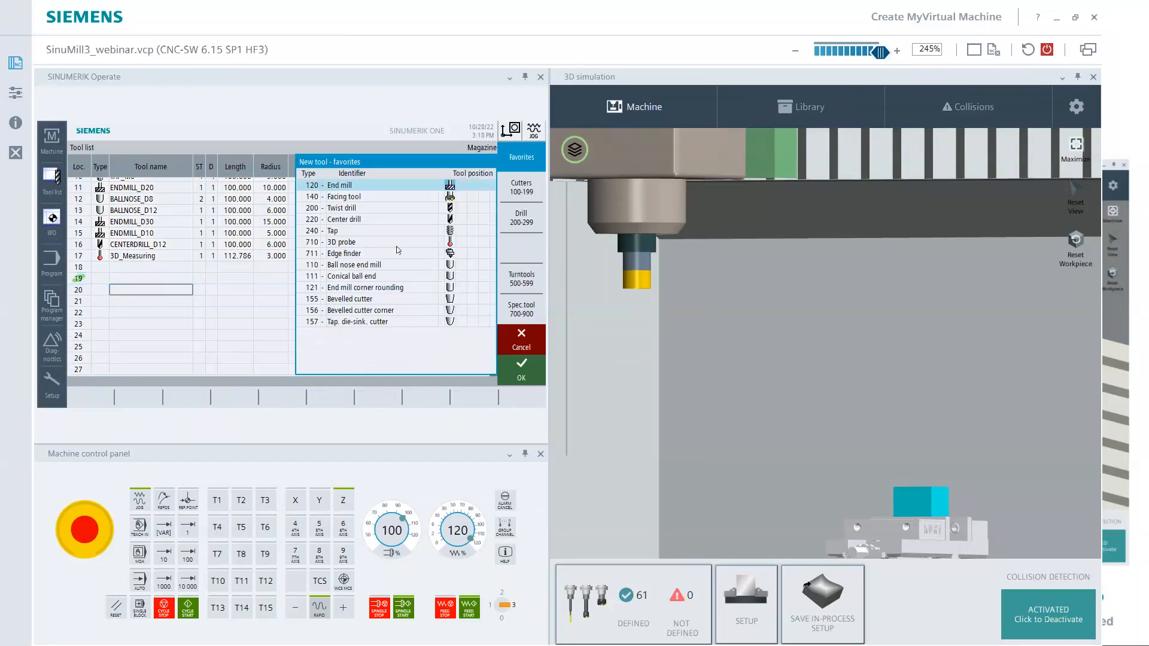
{"action": "left_click", "coordinate": [518, 375]}
{"action": "key", "text": "BackSpace"}
{"action": "key", "text": "BackSpace"}
{"action": "key", "text": "BackSpace"}
{"action": "key", "text": "BackSpace"}
{"action": "key", "text": "BackSpace"}
{"action": "key", "text": "BackSpace"}
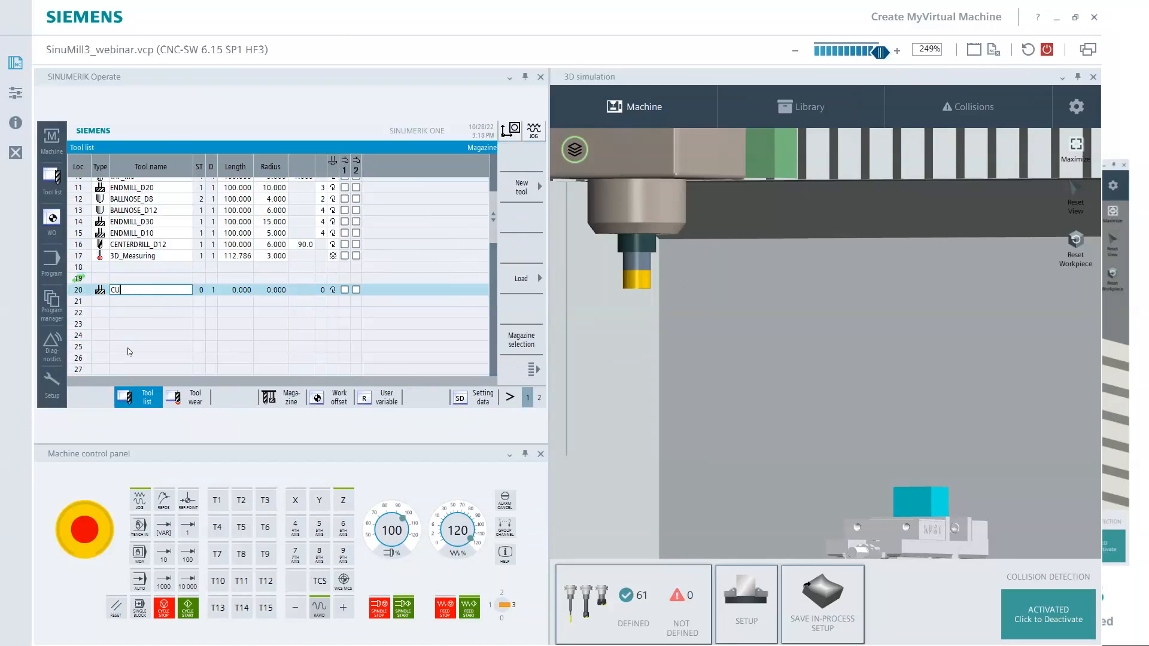
{"action": "type", "text": "ENDMILL_3_8IN"}
{"action": "key", "text": "Return"}
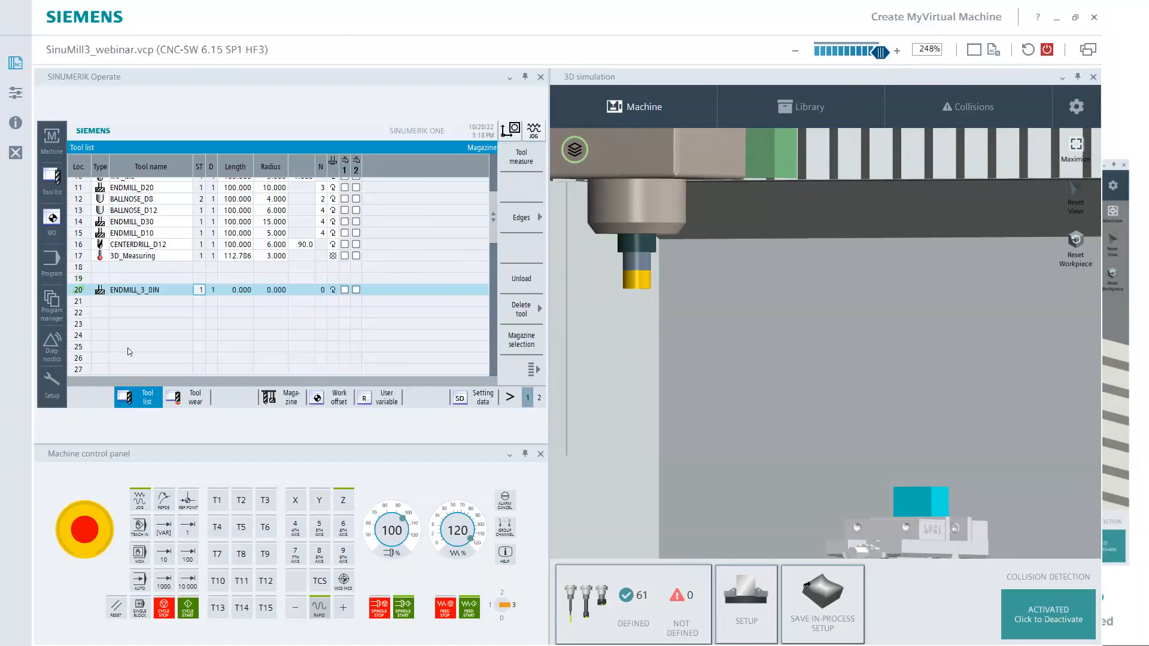
Give ENDMILL_3_8IN a length of 100, a radius of 4.775 calculated from .375/2 times 25.4, and 2 teeth.
{"action": "type", "text": "100"}
{"action": "key", "text": "Return"}
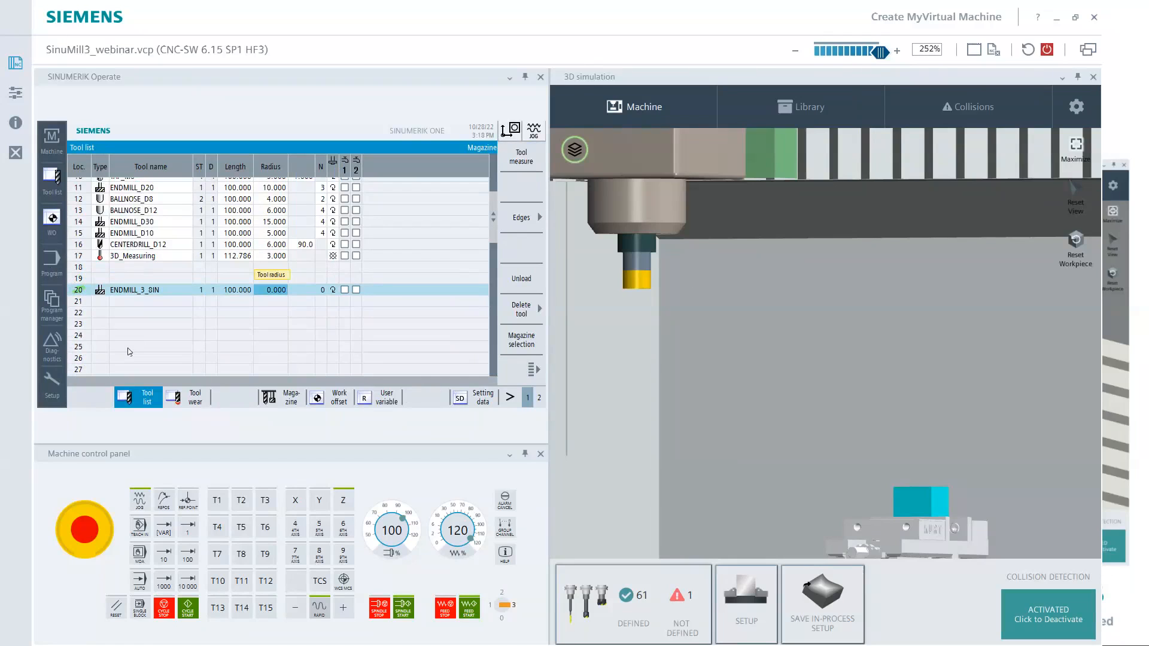
{"action": "type", "text": ".375/2"}
{"action": "key", "text": "Return"}
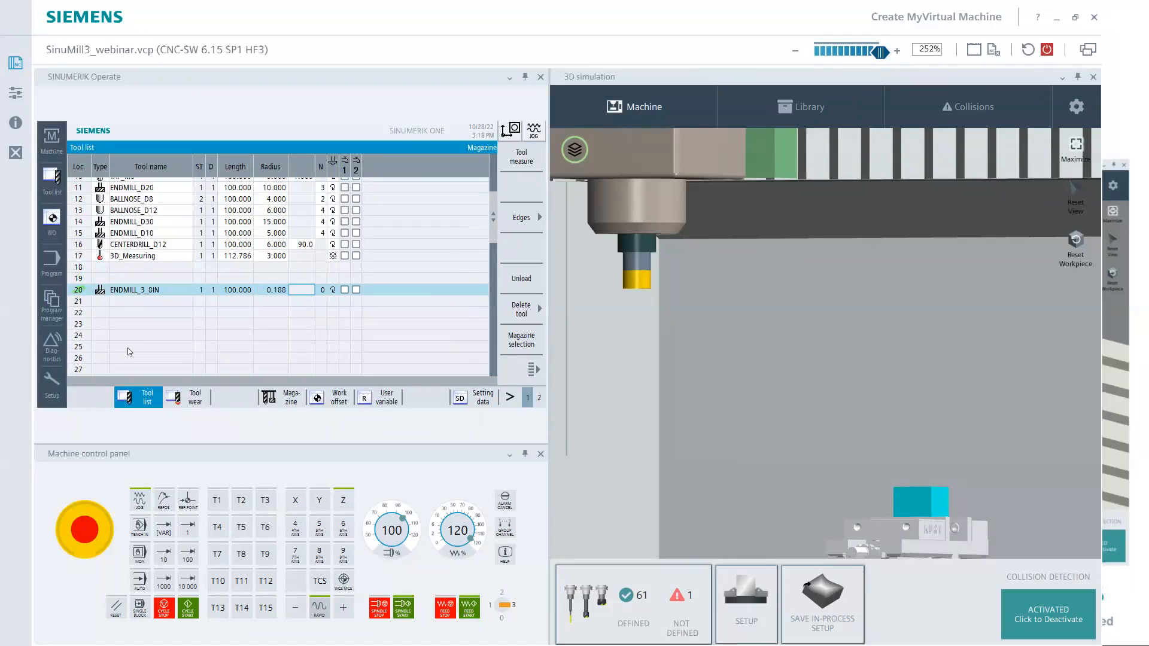
{"action": "left_click", "coordinate": [285, 289]}
{"action": "type", "text": "*25.4"}
{"action": "key", "text": "Return"}
{"action": "key", "text": "Right"}
{"action": "type", "text": "2"}
{"action": "key", "text": "Return"}
{"action": "key", "text": "Down"}
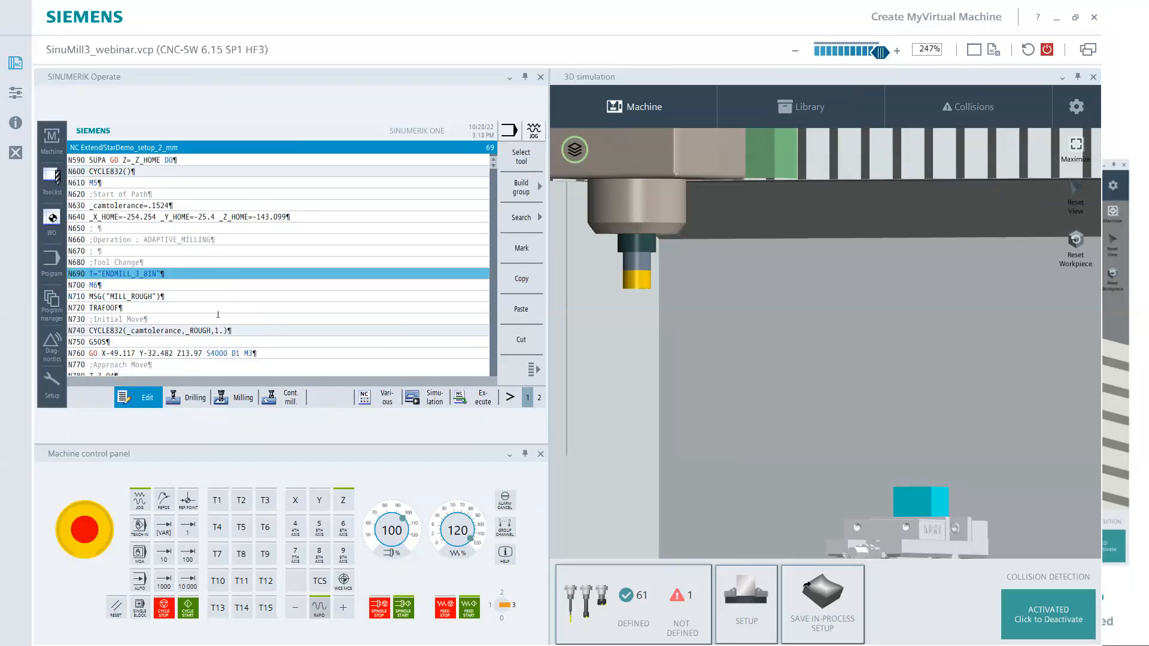
Search the program for the "T=" call of the CAVITY_MILL operation and copy the tool name ENDMILL_3_16IN.
{"action": "scroll", "coordinate": [223, 274], "scroll_direction": "down", "scroll_amount": 12}
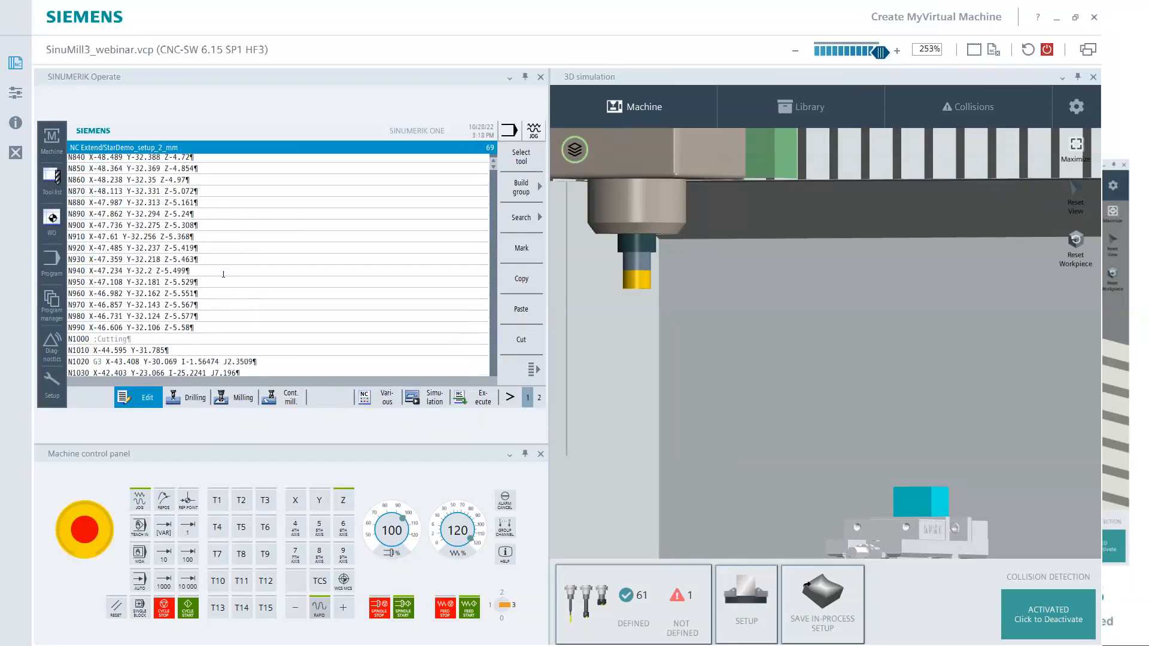
{"action": "left_click", "coordinate": [521, 219]}
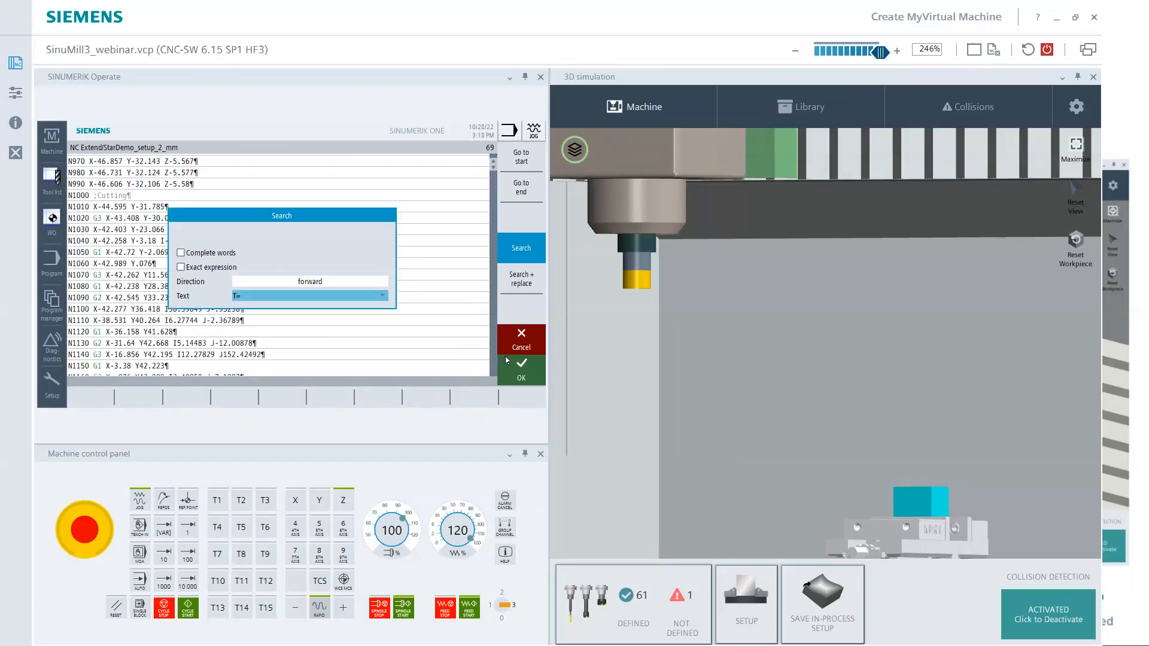
{"action": "left_click", "coordinate": [518, 371]}
{"action": "left_click_drag", "start_coordinate": [101, 264], "coordinate": [128, 264]}
{"action": "left_click", "coordinate": [540, 375]}
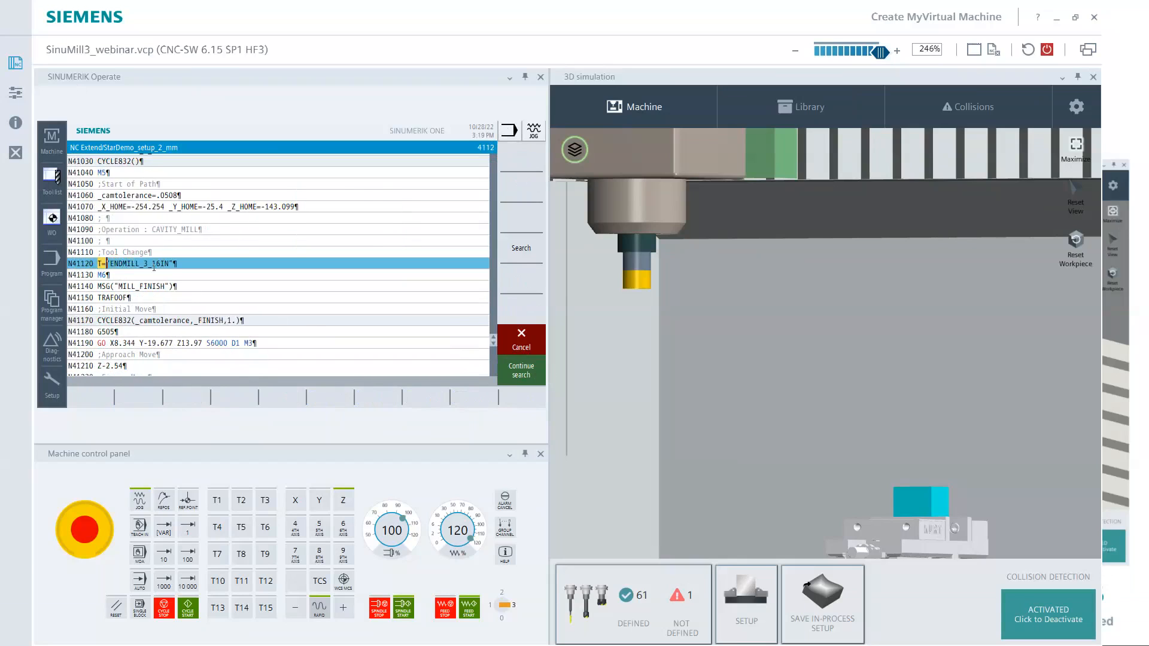
{"action": "left_click_drag", "start_coordinate": [110, 264], "coordinate": [168, 264]}
{"action": "right_click", "coordinate": [157, 264]}
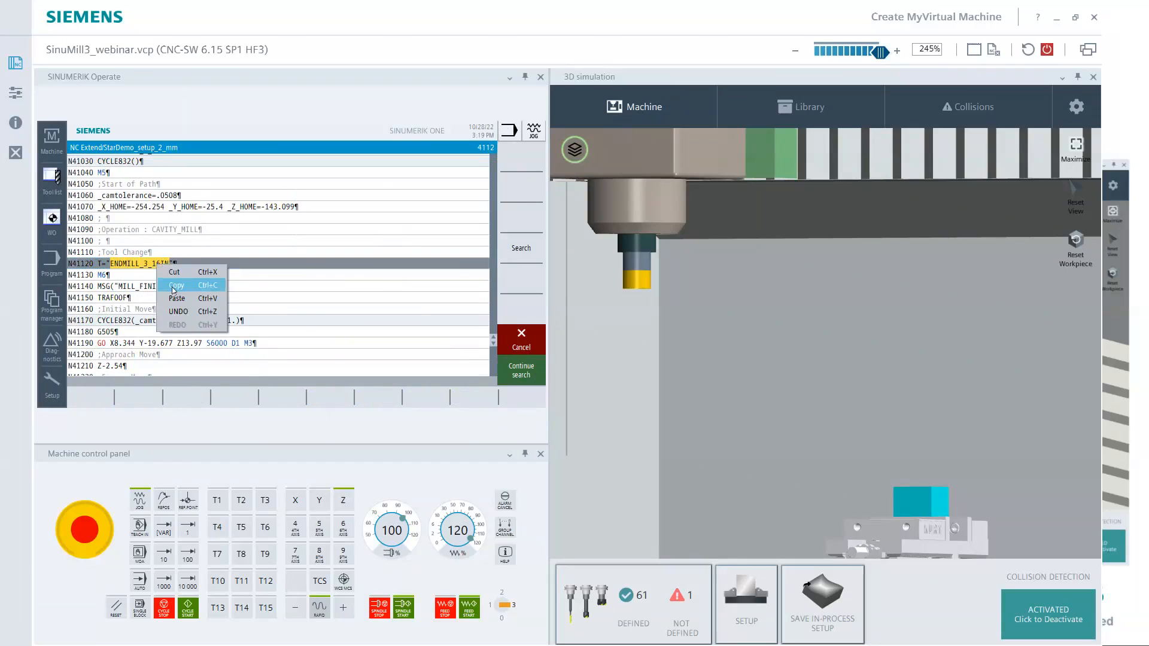
{"action": "left_click", "coordinate": [179, 285]}
Create a new end mill at magazine location 21 in the tool list and name it ENDMILL_3_16IN.
{"action": "left_click", "coordinate": [51, 180]}
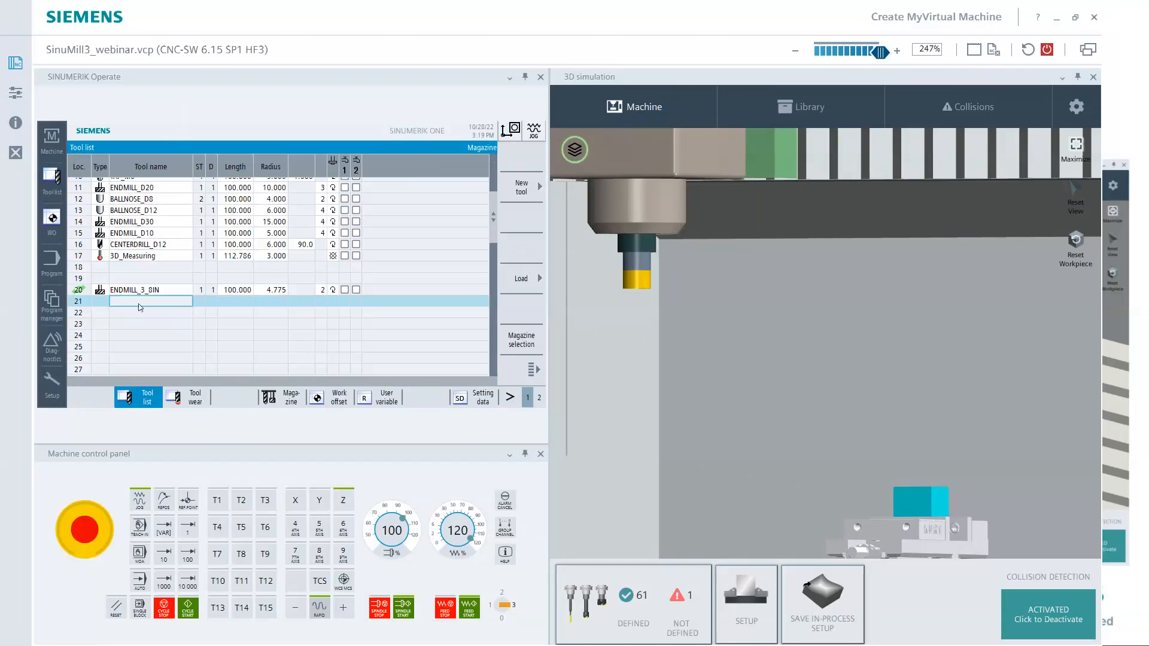
{"action": "left_click", "coordinate": [522, 187]}
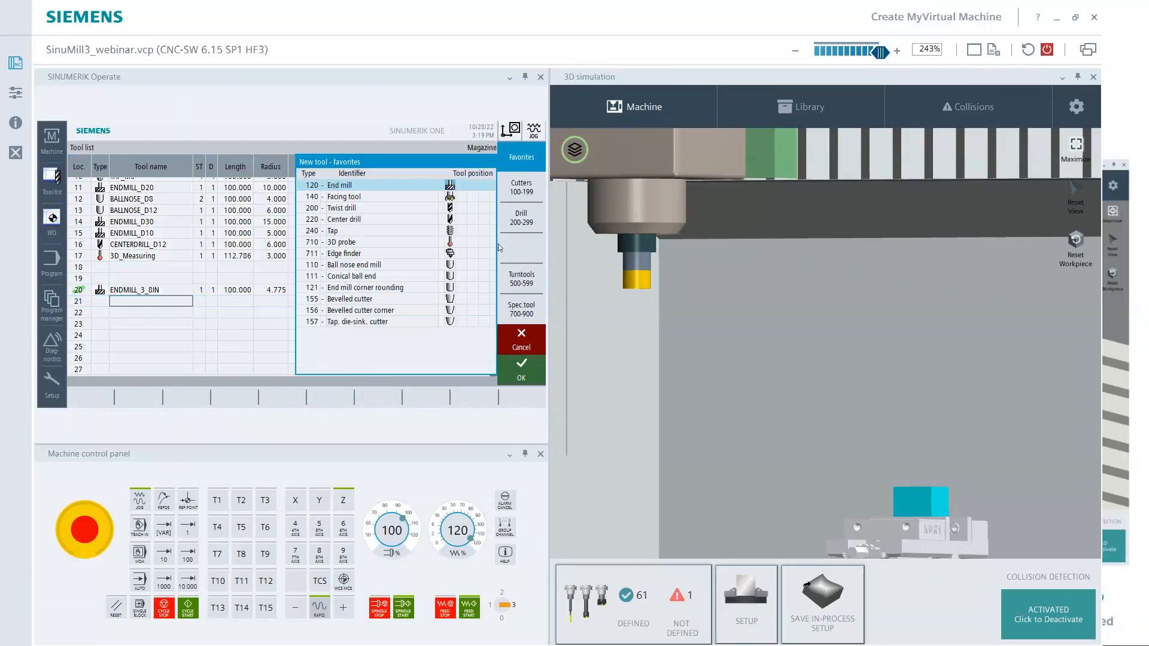
{"action": "left_click", "coordinate": [522, 367]}
{"action": "type", "text": "ENDMILL_3_16IN"}
{"action": "key", "text": "Return"}
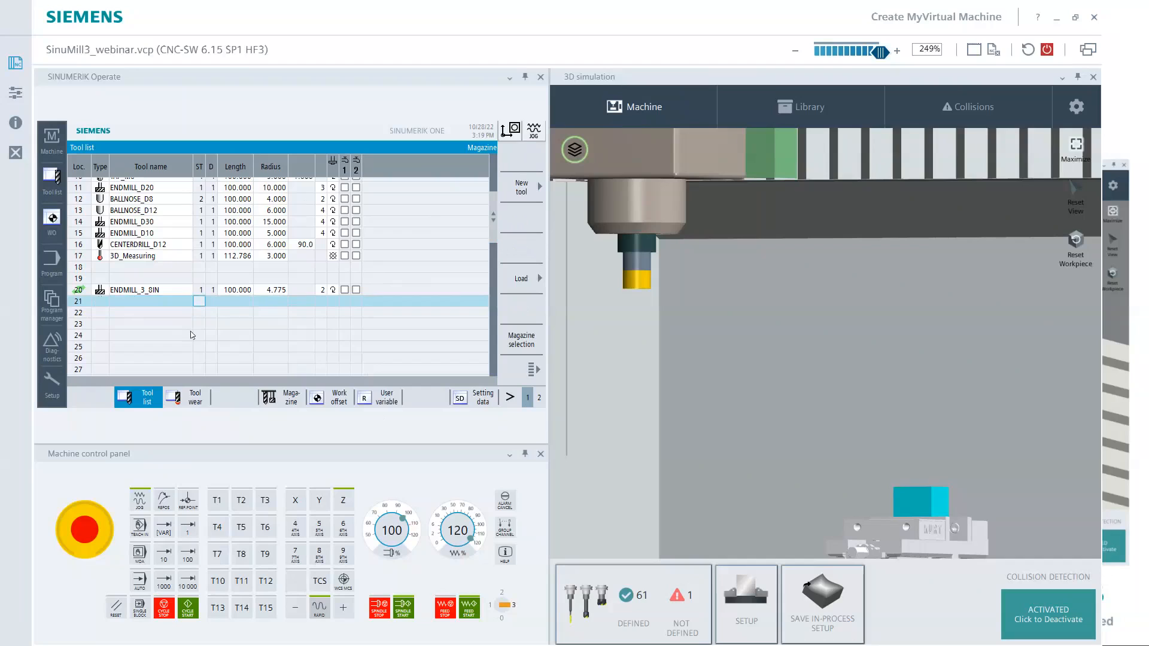
Set the length of ENDMILL_3_16IN to 100.
{"action": "key", "text": "Right"}
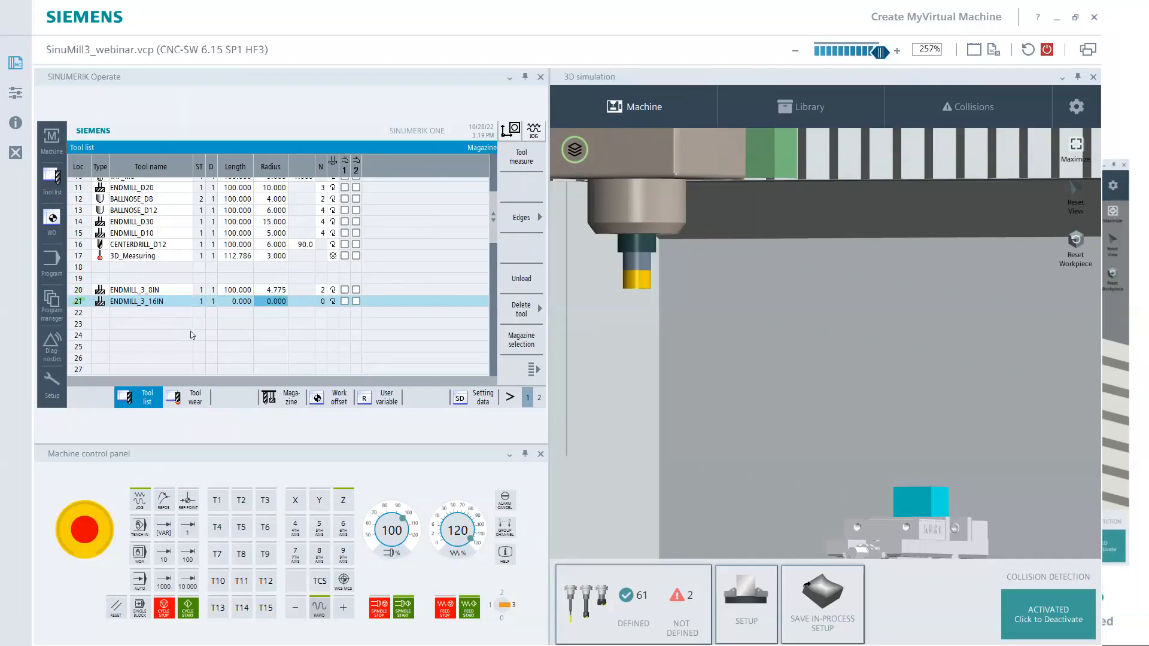
{"action": "key", "text": "Left"}
{"action": "type", "text": "100"}
{"action": "key", "text": "Return"}
Calculate the radius of ENDMILL_3_16IN as 3/16 divided by 2 times 25.4, accept it, and set 2 teeth.
{"action": "key", "text": "equal"}
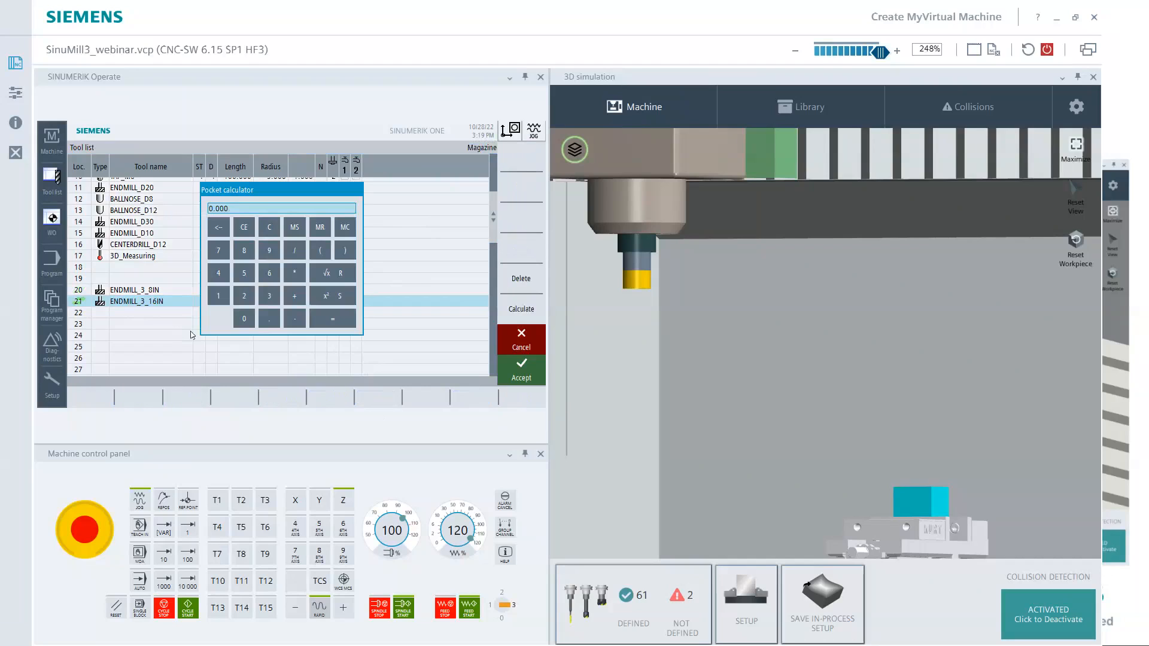
{"action": "key", "text": "BackSpace"}
{"action": "type", "text": "3/16"}
{"action": "left_click", "coordinate": [350, 321]}
{"action": "type", "text": "/2"}
{"action": "left_click", "coordinate": [350, 320]}
{"action": "left_click", "coordinate": [301, 273]}
{"action": "type", "text": "25.4"}
{"action": "left_click", "coordinate": [333, 318]}
{"action": "left_click", "coordinate": [523, 369]}
{"action": "key", "text": "Return"}
{"action": "key", "text": "Return"}
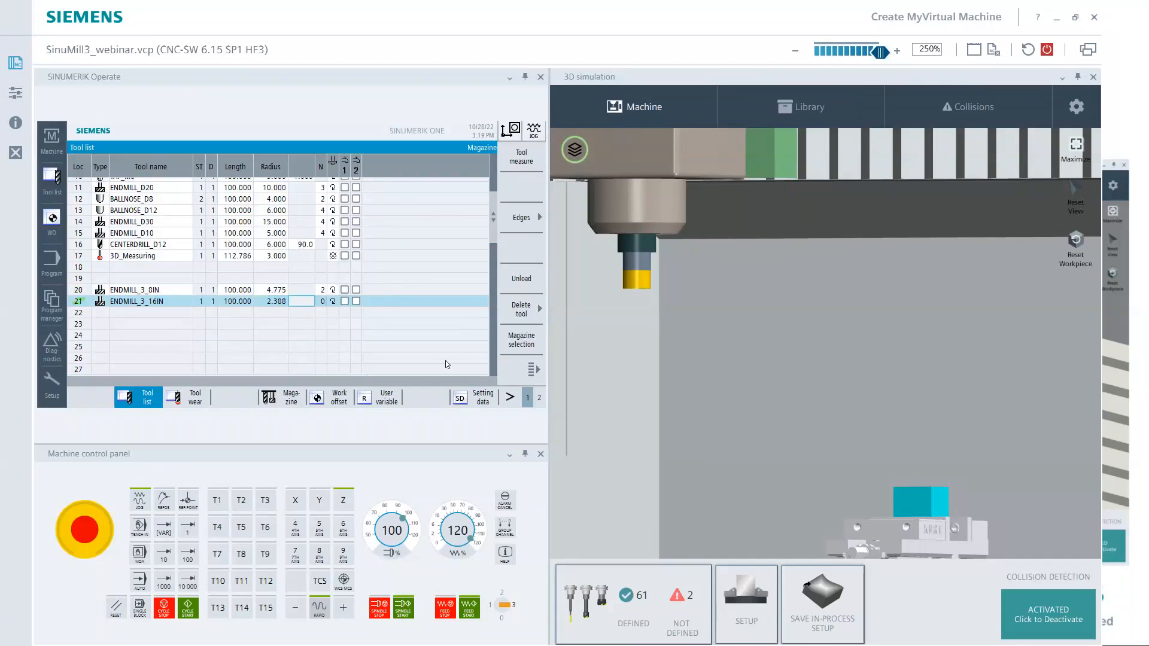
{"action": "type", "text": "2"}
{"action": "key", "text": "Return"}
Search the program for the "T=" call of the CHAMFERING_MODELED operation and copy the tool name MILL_CHAMFER_25IN.
{"action": "left_click", "coordinate": [51, 272]}
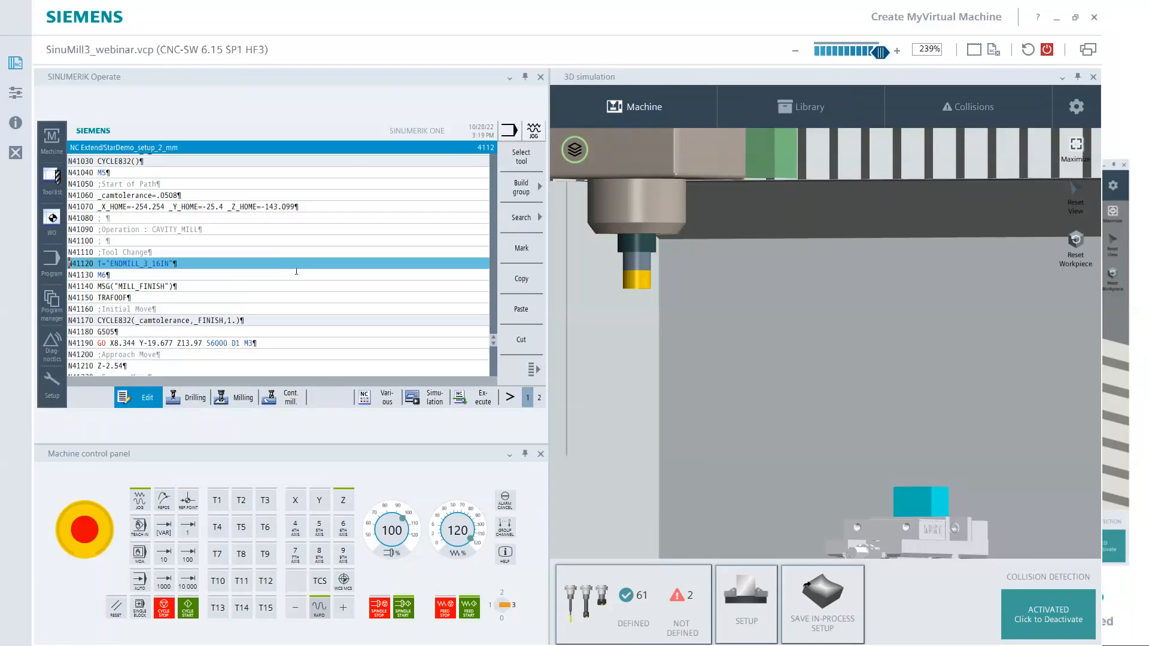
{"action": "left_click", "coordinate": [521, 218]}
{"action": "left_click", "coordinate": [509, 371]}
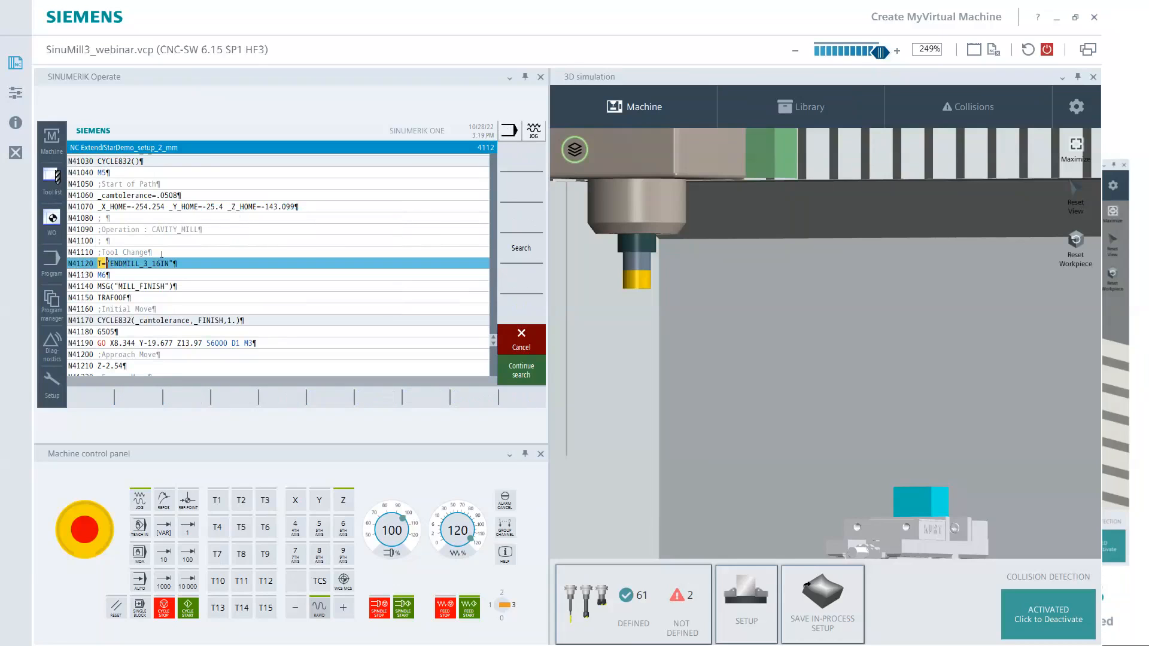
{"action": "left_click", "coordinate": [529, 374]}
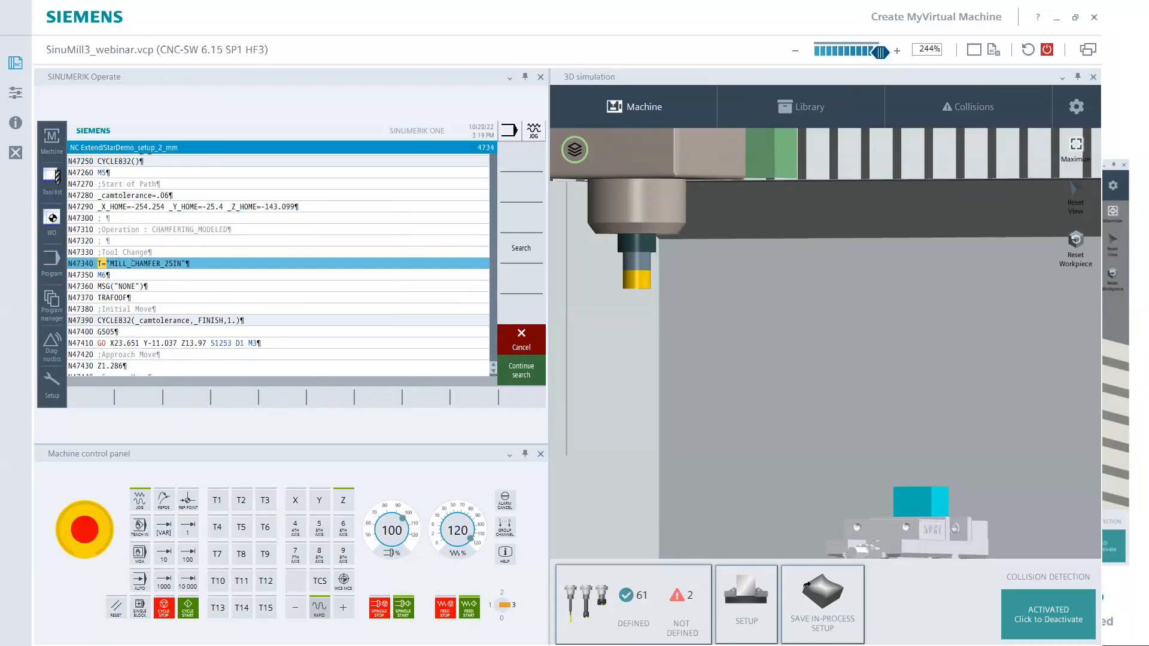
{"action": "left_click_drag", "start_coordinate": [112, 264], "coordinate": [183, 263]}
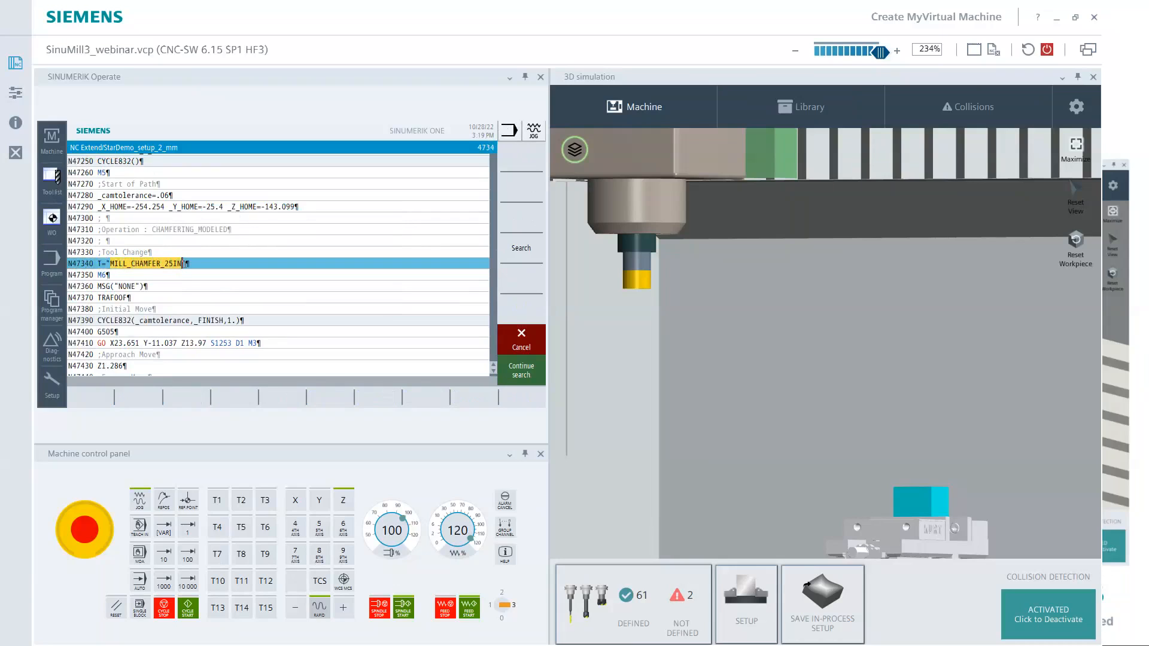
{"action": "right_click", "coordinate": [156, 264]}
{"action": "left_click", "coordinate": [179, 292]}
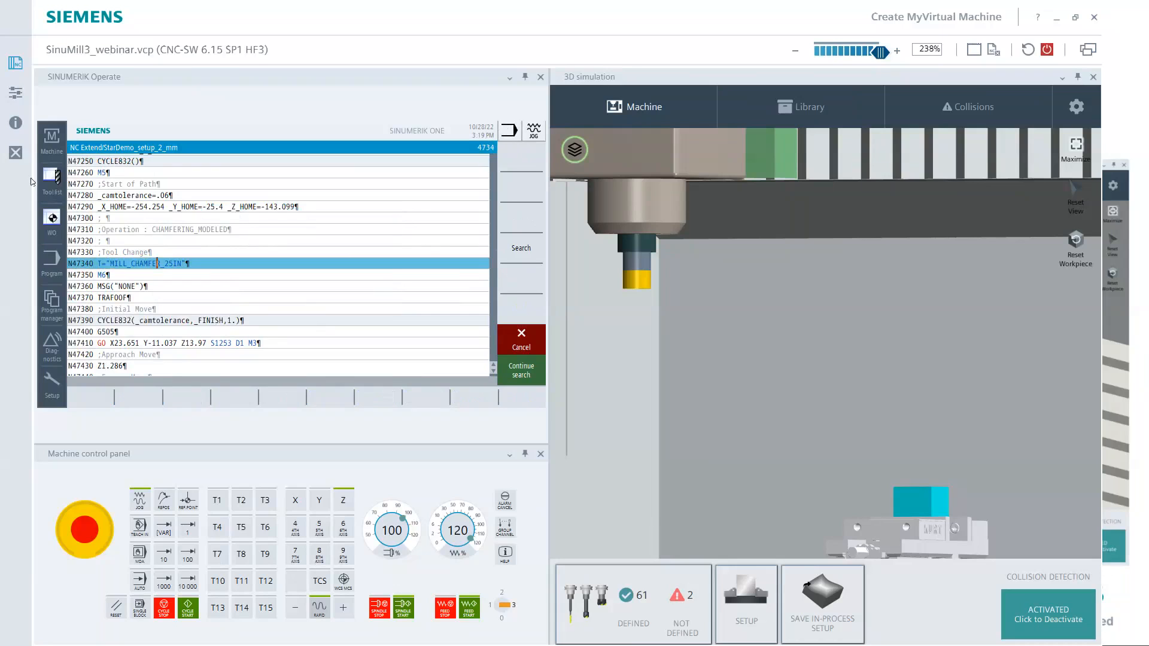
Create a new bevelled cutter (type 155) at magazine location 22 in the tool list.
{"action": "left_click", "coordinate": [53, 179]}
{"action": "left_click", "coordinate": [165, 314]}
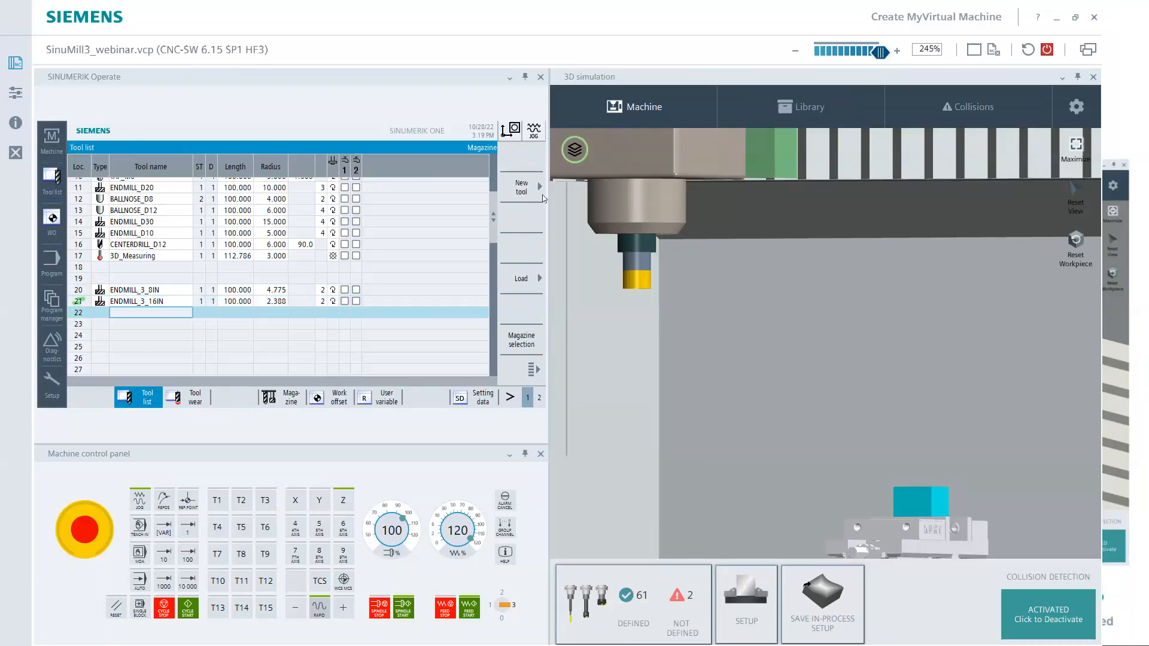
{"action": "left_click", "coordinate": [529, 190]}
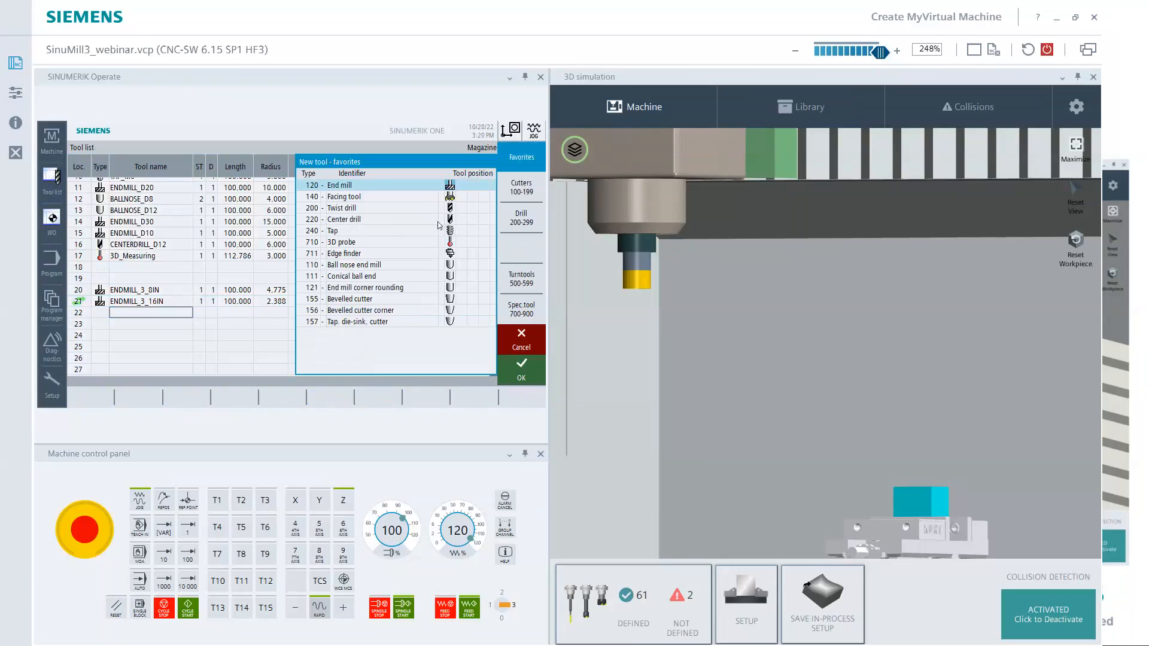
{"action": "left_click", "coordinate": [368, 301]}
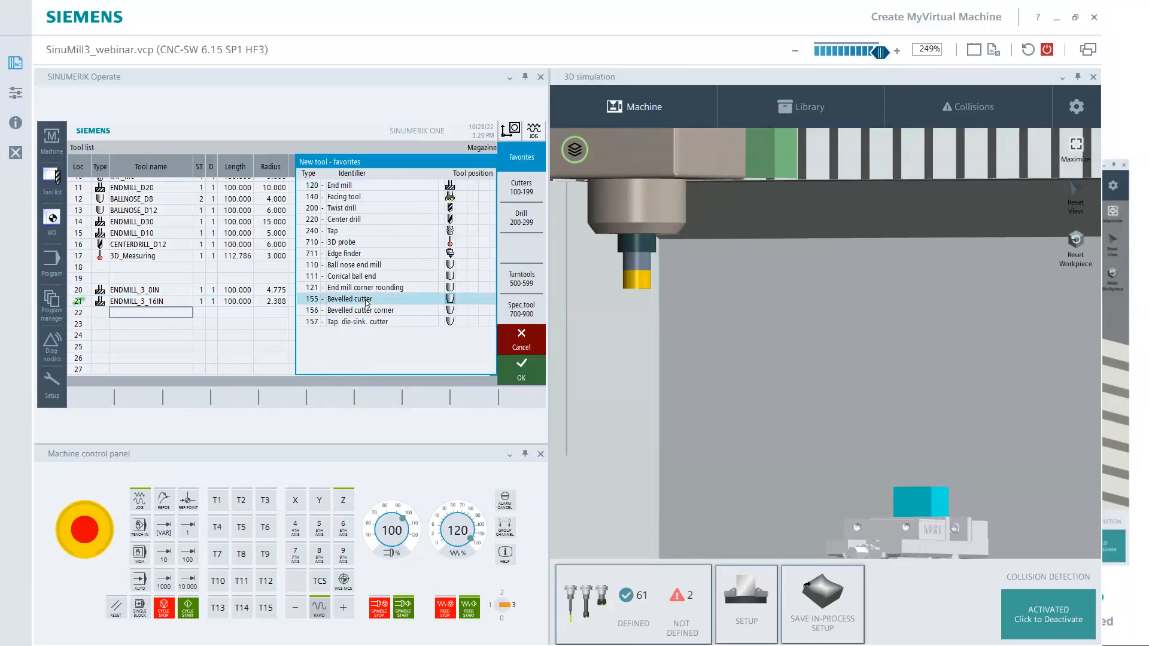
{"action": "left_click", "coordinate": [521, 371]}
Name the new bevelled cutter MILL_CHAMFER_25IN.
{"action": "key", "text": "BackSpace"}
{"action": "key", "text": "BackSpace"}
{"action": "key", "text": "BackSpace"}
{"action": "key", "text": "BackSpace"}
{"action": "key", "text": "BackSpace"}
{"action": "key", "text": "BackSpace"}
{"action": "key", "text": "BackSpace"}
{"action": "key", "text": "BackSpace"}
{"action": "key", "text": "BackSpace"}
{"action": "key", "text": "BackSpace"}
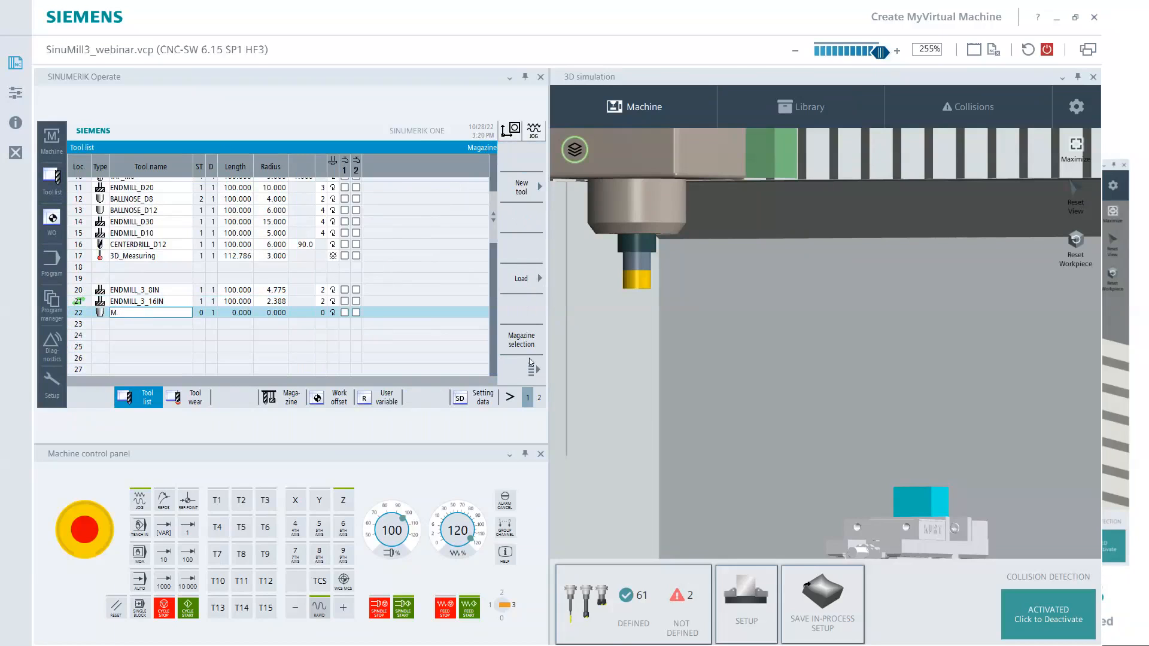
{"action": "type", "text": "MILL_CHAMFER_25IN"}
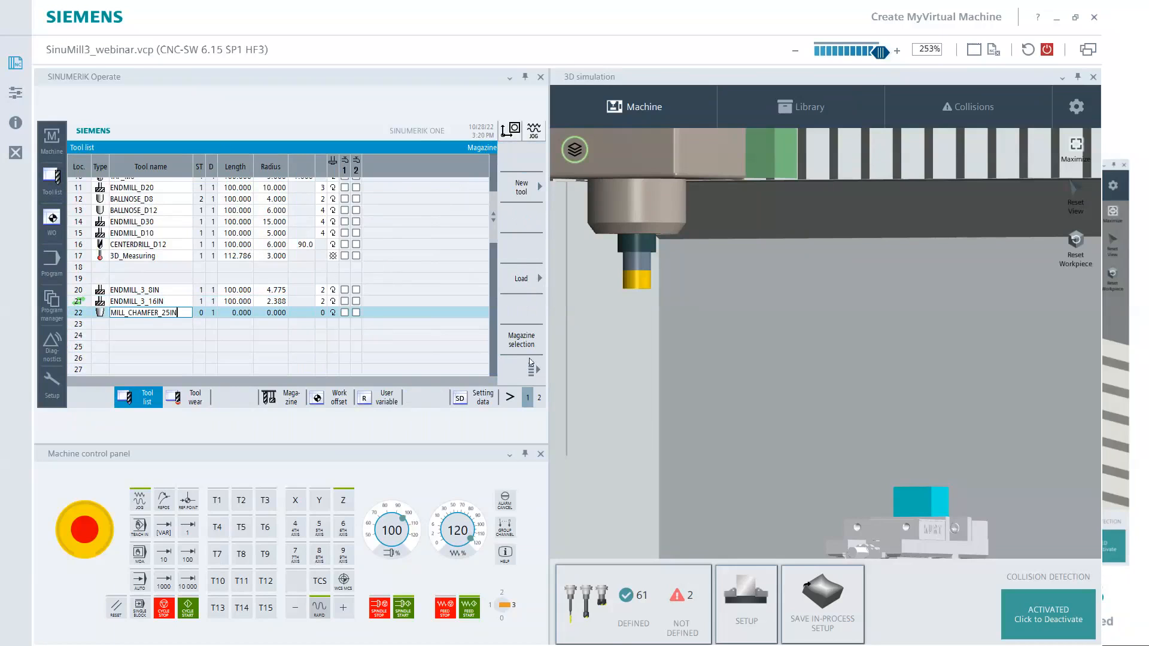
{"action": "key", "text": "Return"}
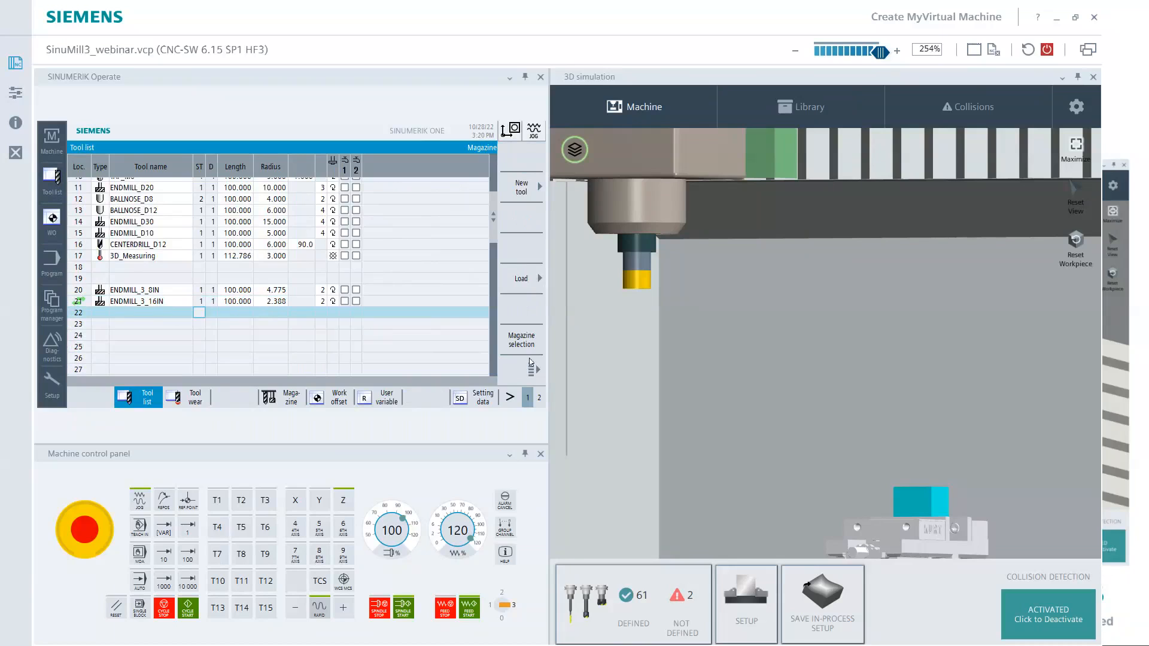
Set MILL_CHAMFER_25IN to length 100, radius 0.5 and 4 teeth.
{"action": "key", "text": "Right"}
{"action": "key", "text": "Right"}
{"action": "key", "text": "Right"}
{"action": "type", "text": "100"}
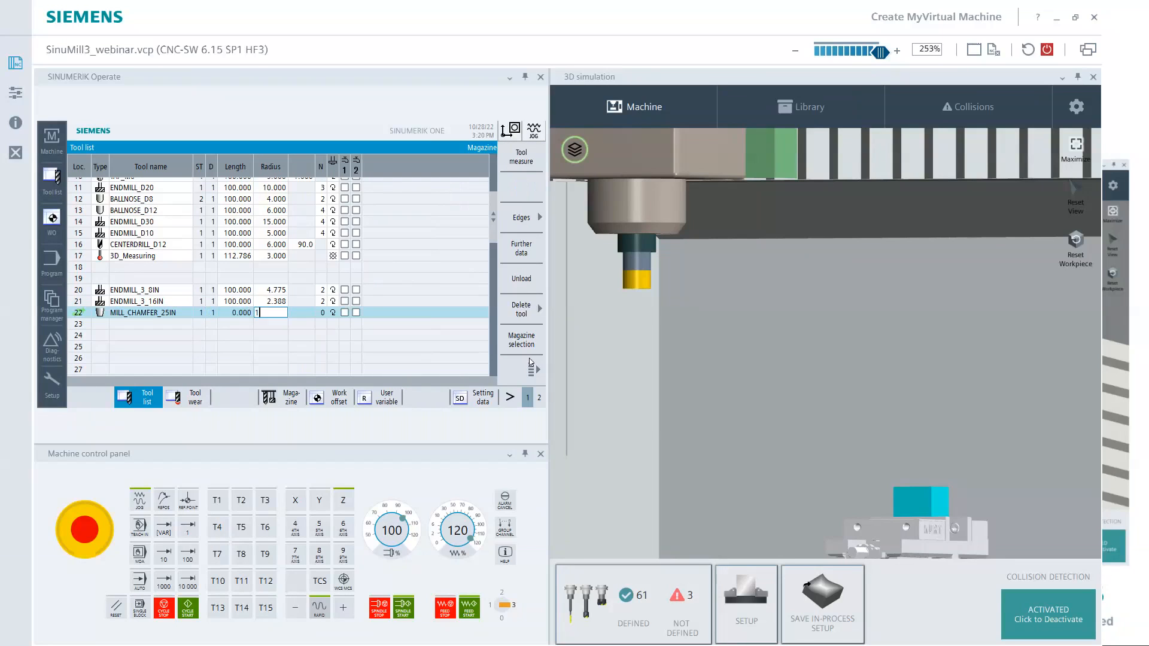
{"action": "key", "text": "BackSpace"}
{"action": "key", "text": "BackSpace"}
{"action": "key", "text": "Left"}
{"action": "type", "text": "100"}
{"action": "key", "text": "Return"}
{"action": "type", "text": ".5"}
{"action": "key", "text": "Return"}
{"action": "type", "text": "4"}
{"action": "key", "text": "Return"}
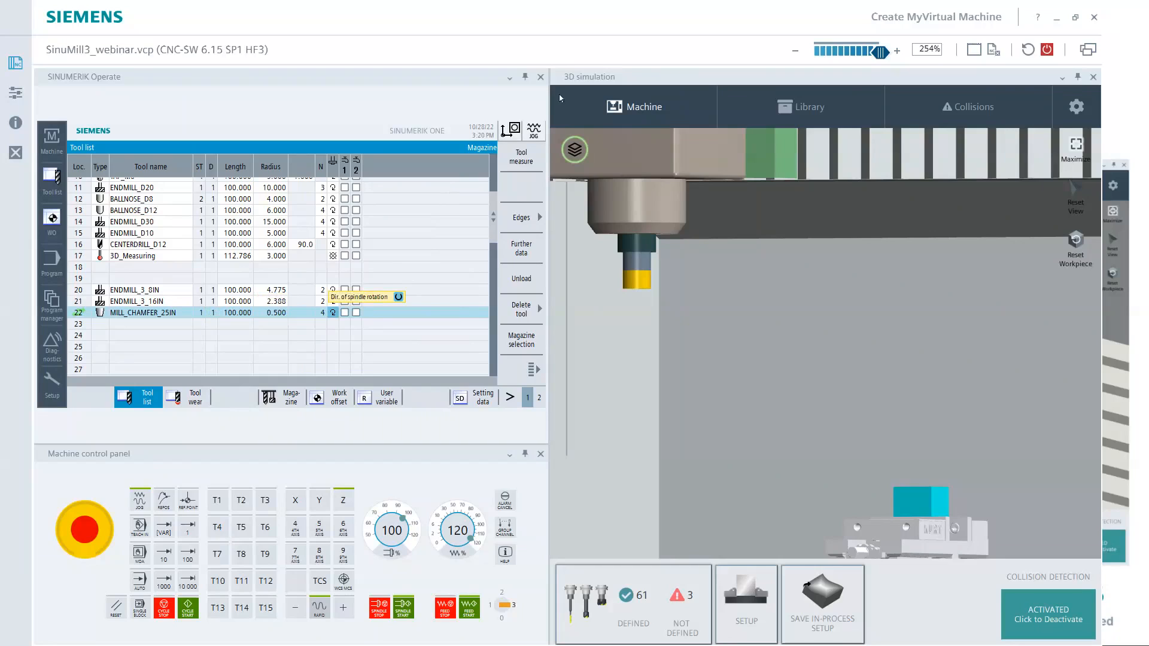
In the further data of MILL_CHAMFER_25IN, calculate the upper cone diameter as .25*25.4 and set the taper angle to 45.
{"action": "left_click", "coordinate": [526, 250]}
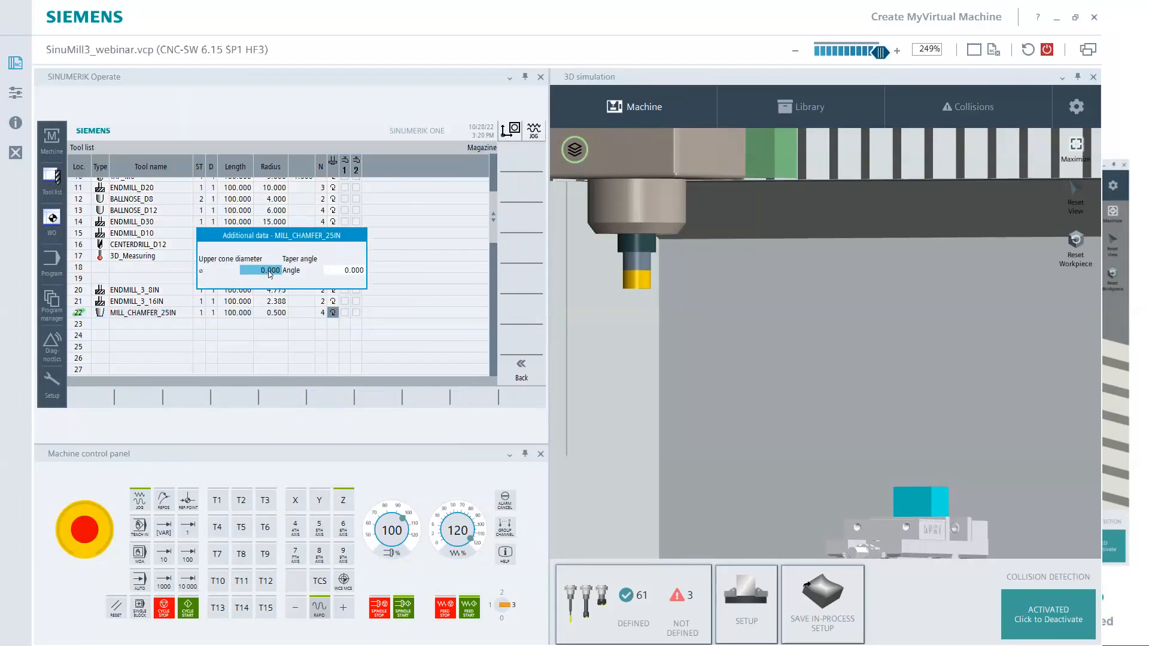
{"action": "type", "text": ".25"}
{"action": "type", "text": "*25.4"}
{"action": "key", "text": "Return"}
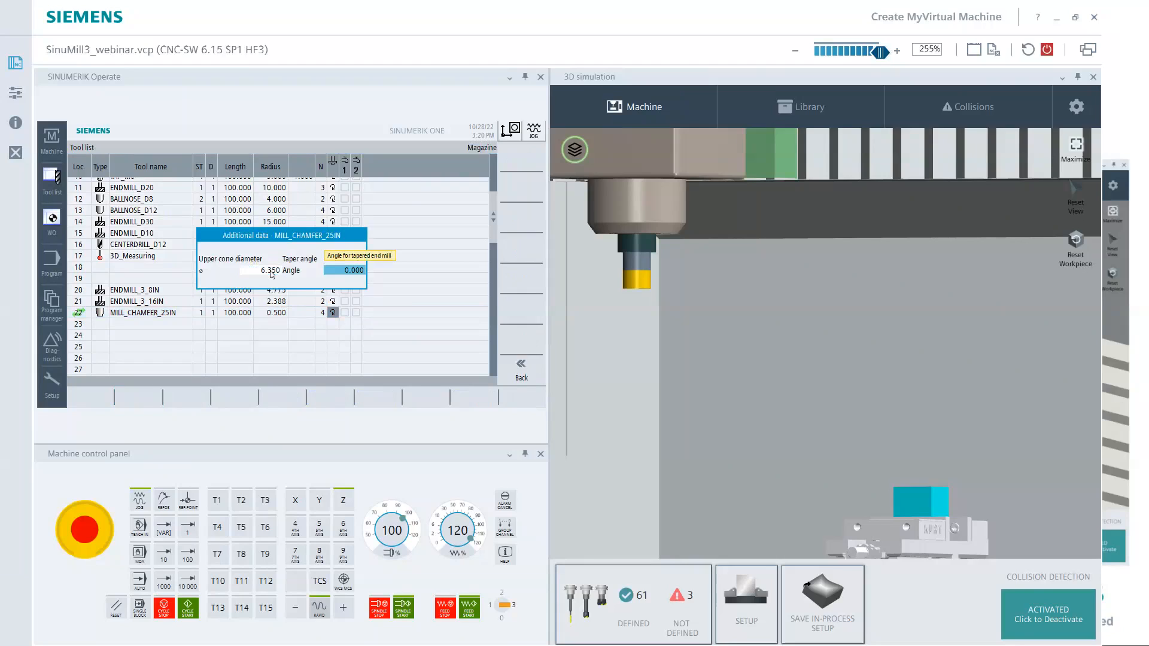
{"action": "type", "text": "45"}
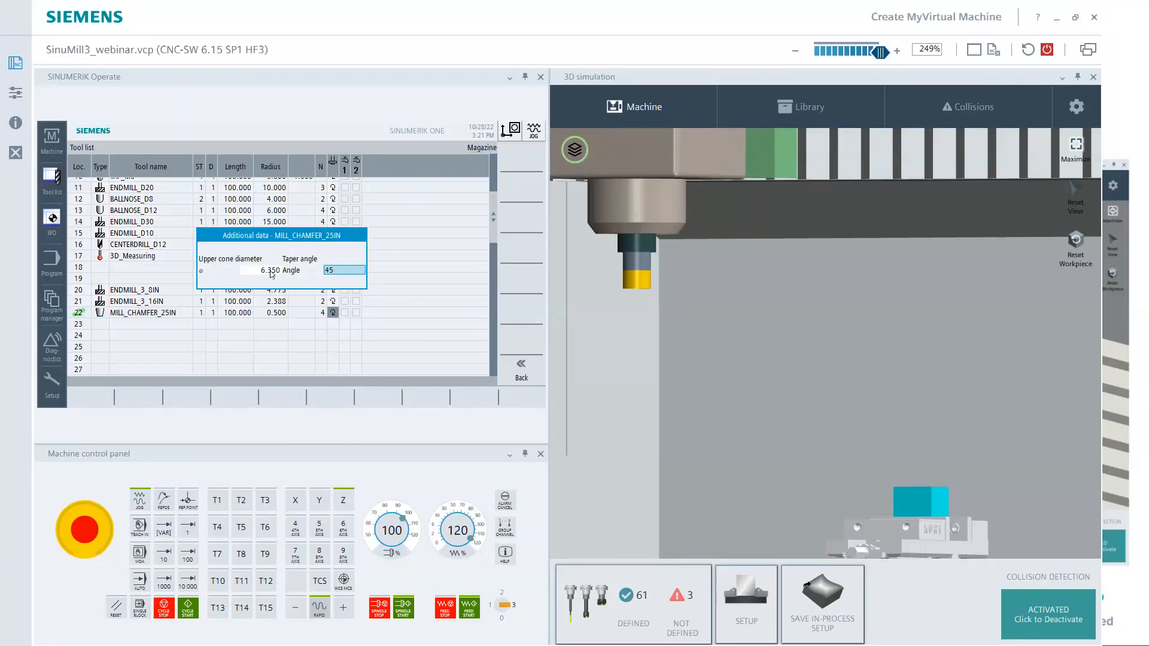
{"action": "key", "text": "Return"}
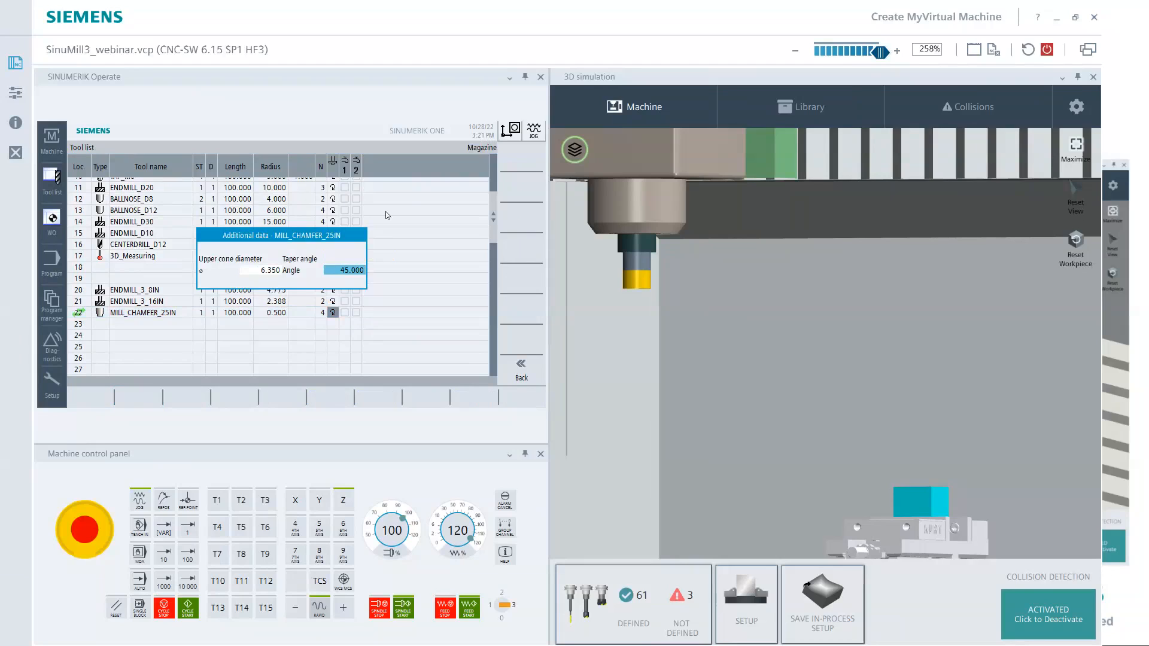
{"action": "left_click", "coordinate": [524, 368]}
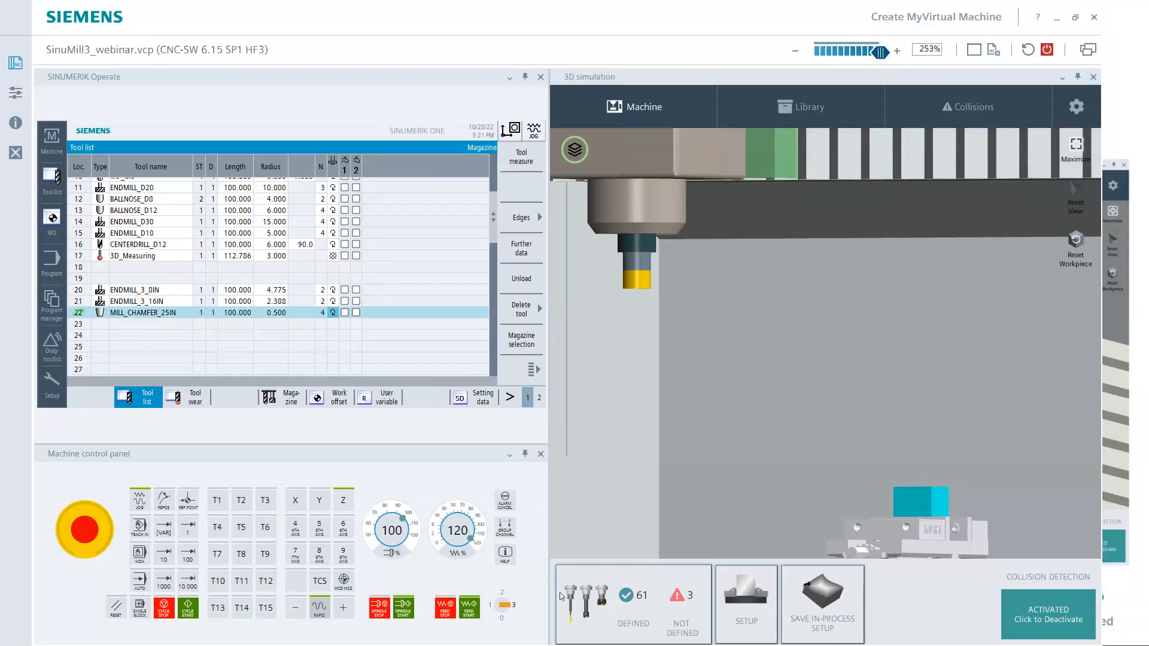
Open the tool protection overview and examine which tools lack protection by hiding and reshowing the defined tools.
{"action": "left_click", "coordinate": [610, 602]}
{"action": "left_click_drag", "start_coordinate": [1031, 339], "coordinate": [706, 350]}
{"action": "left_click_drag", "start_coordinate": [985, 338], "coordinate": [694, 359]}
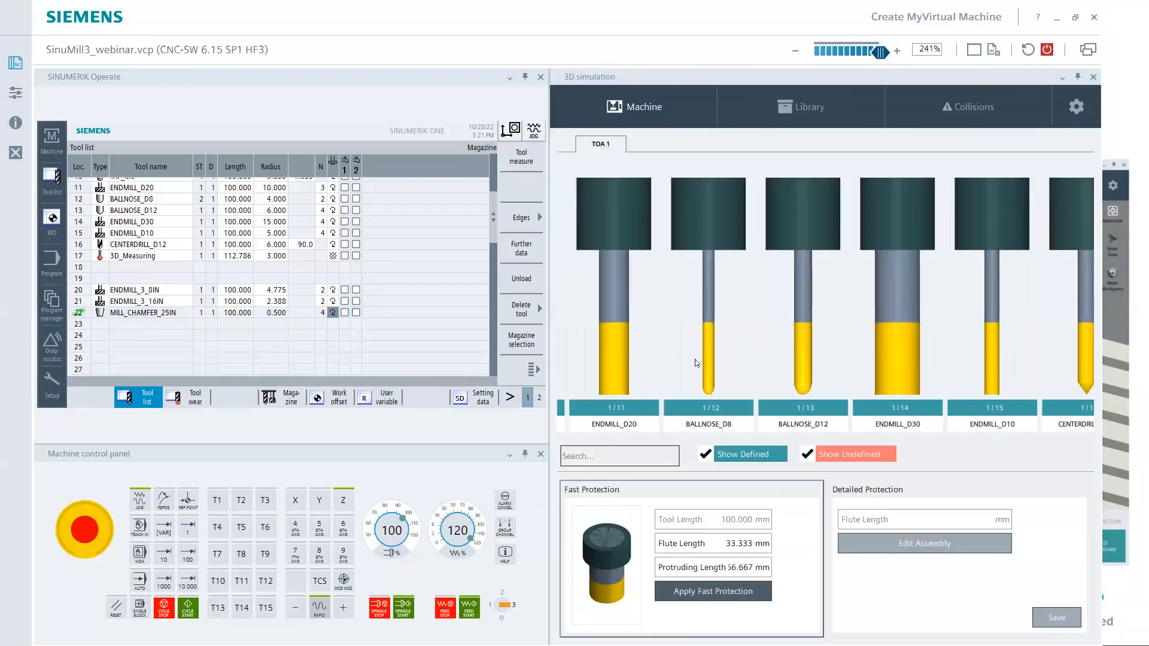
{"action": "left_click_drag", "start_coordinate": [1053, 321], "coordinate": [716, 351]}
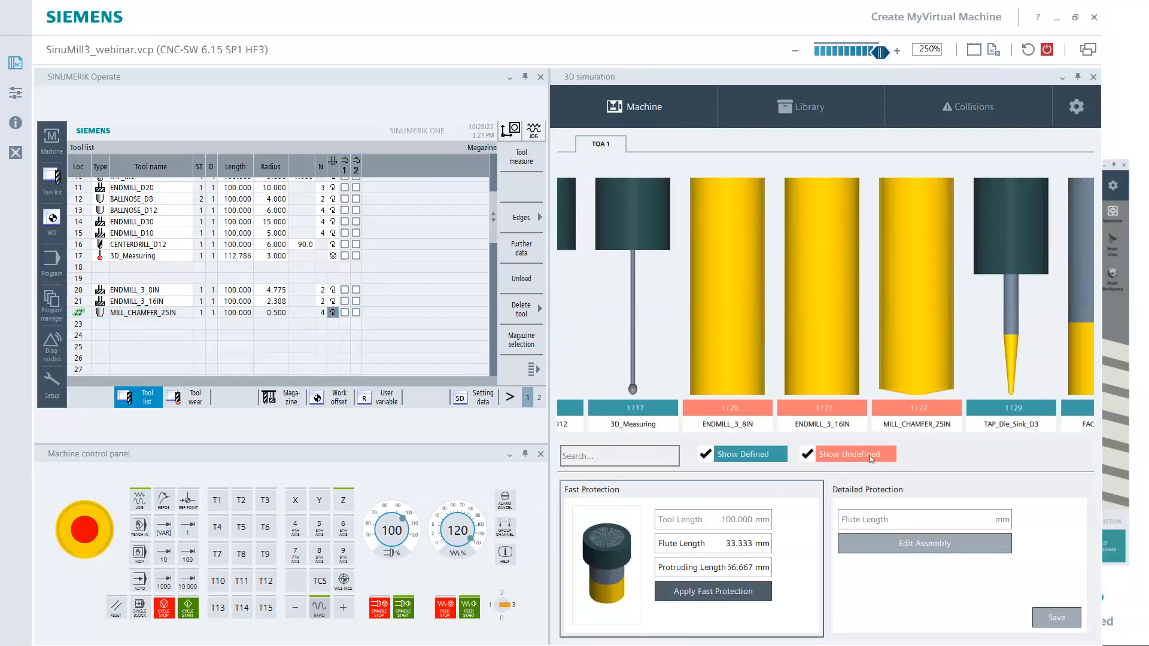
{"action": "left_click", "coordinate": [705, 454]}
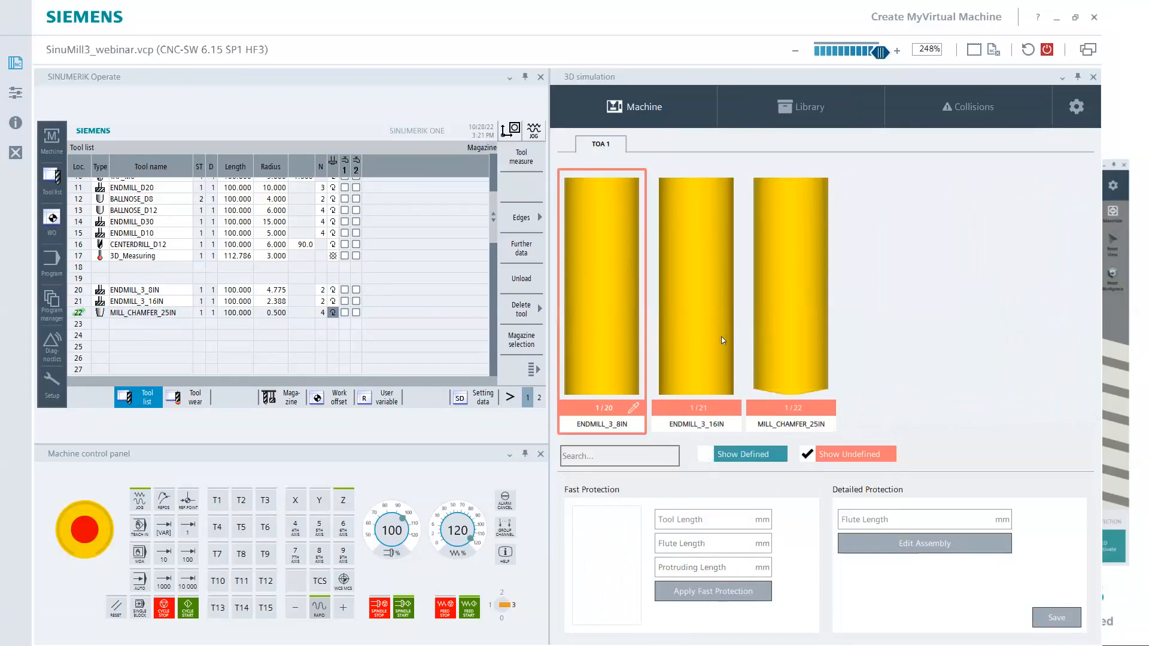
{"action": "left_click", "coordinate": [704, 456]}
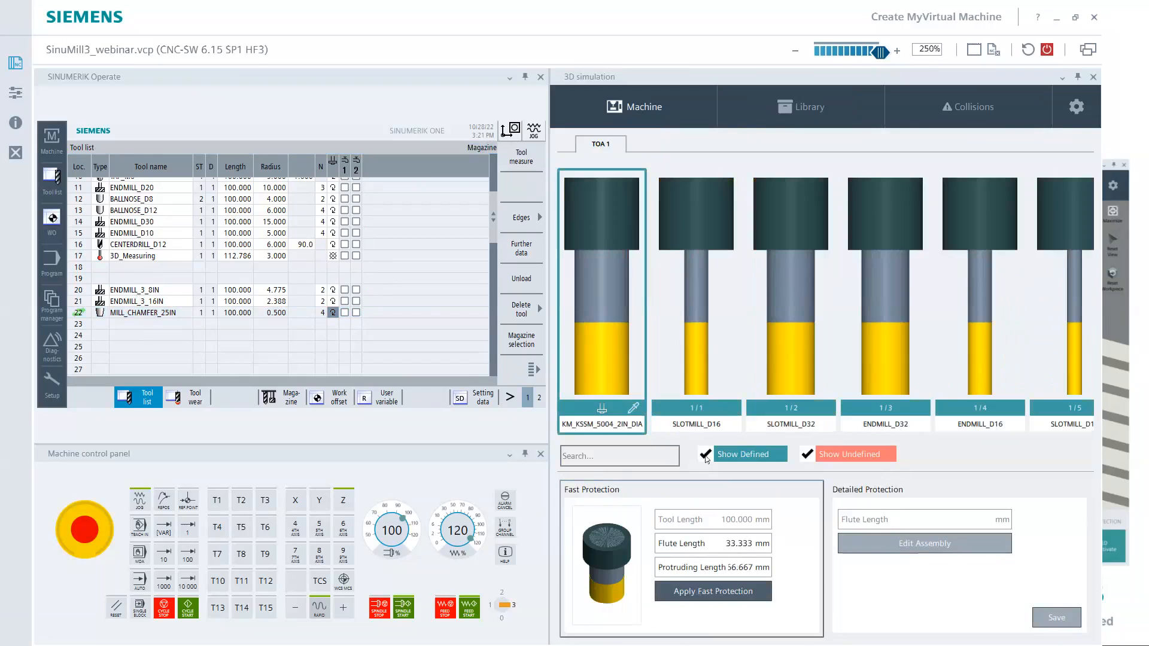
{"action": "left_click", "coordinate": [705, 455]}
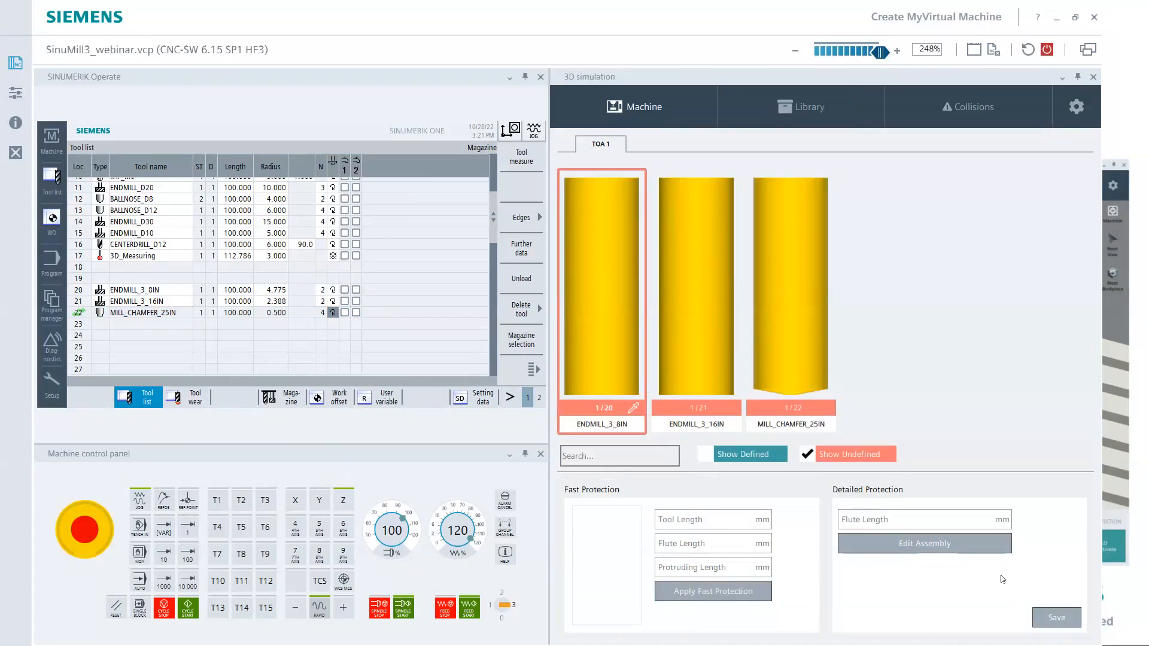
{"action": "left_click", "coordinate": [712, 454]}
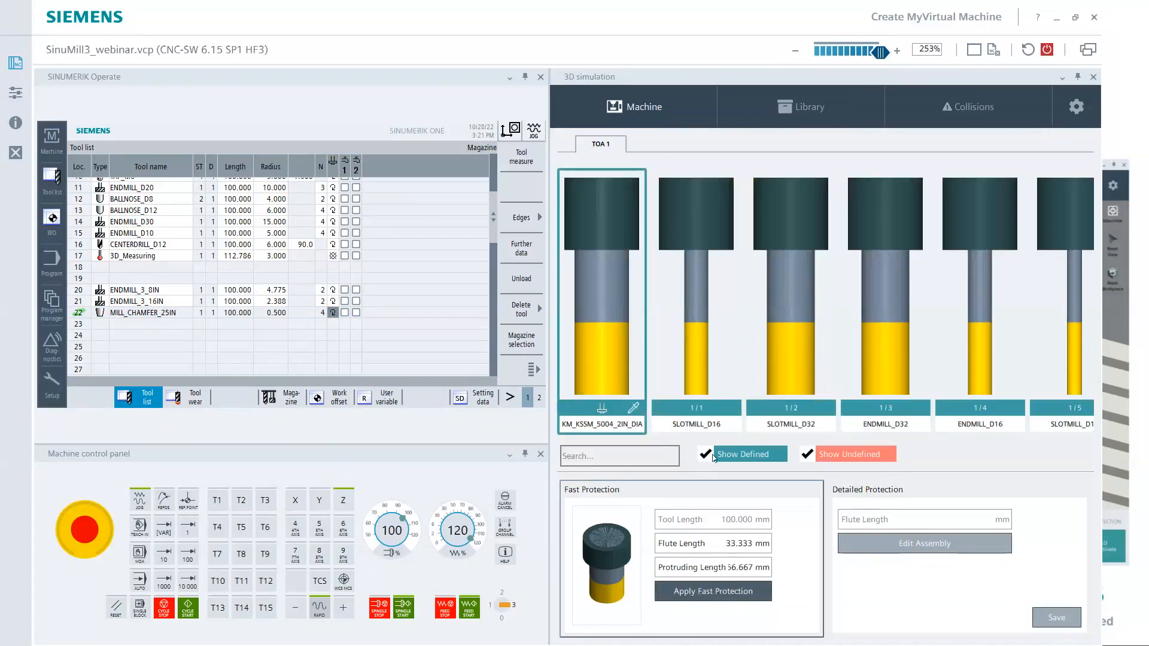
Choose detailed protection for the undefined tool ENDMILL_3_8IN and set its flute length to 25 mm.
{"action": "scroll", "coordinate": [816, 333], "scroll_direction": "down", "scroll_amount": 6}
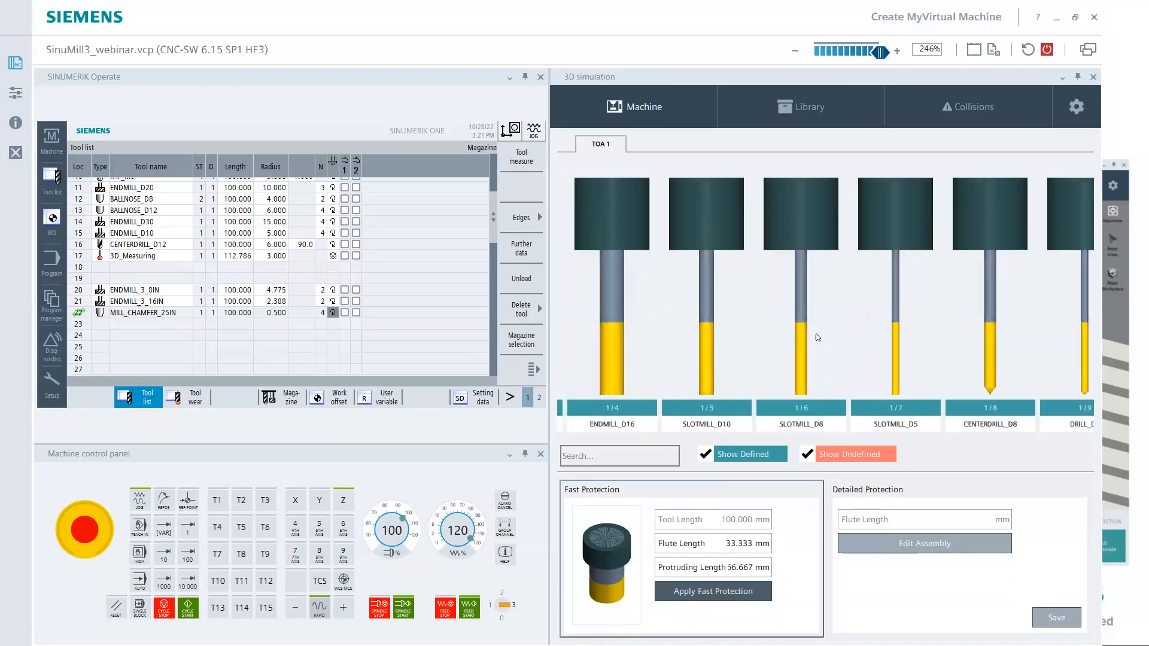
{"action": "scroll", "coordinate": [885, 323], "scroll_direction": "down", "scroll_amount": 2}
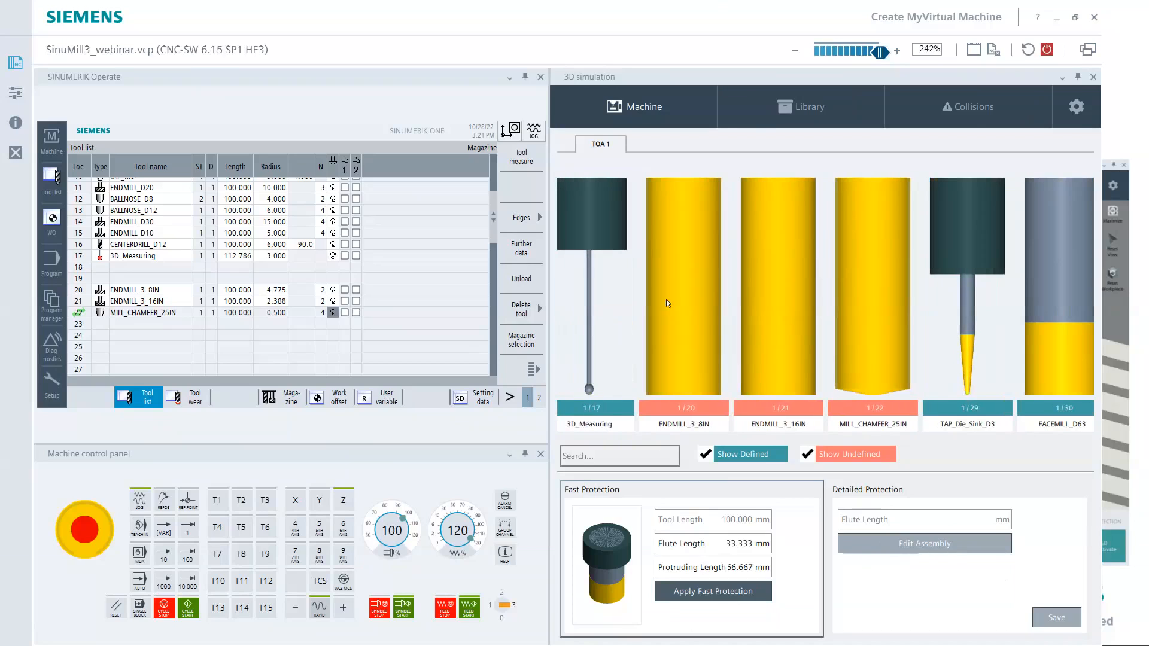
{"action": "left_click", "coordinate": [687, 319]}
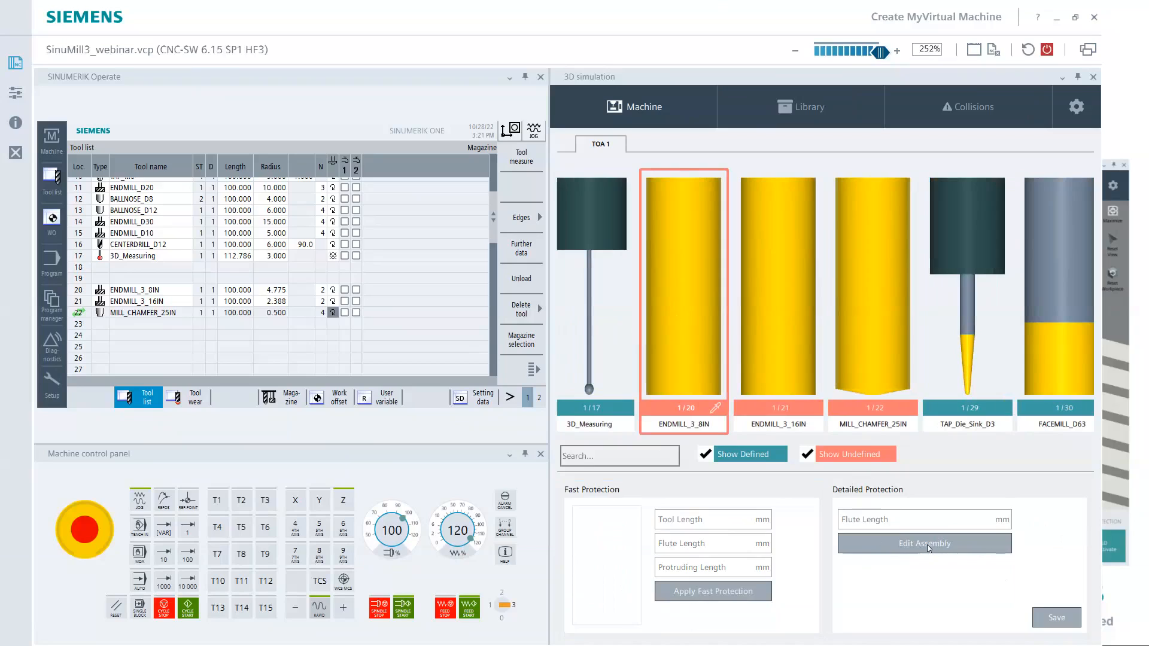
{"action": "left_click", "coordinate": [928, 548]}
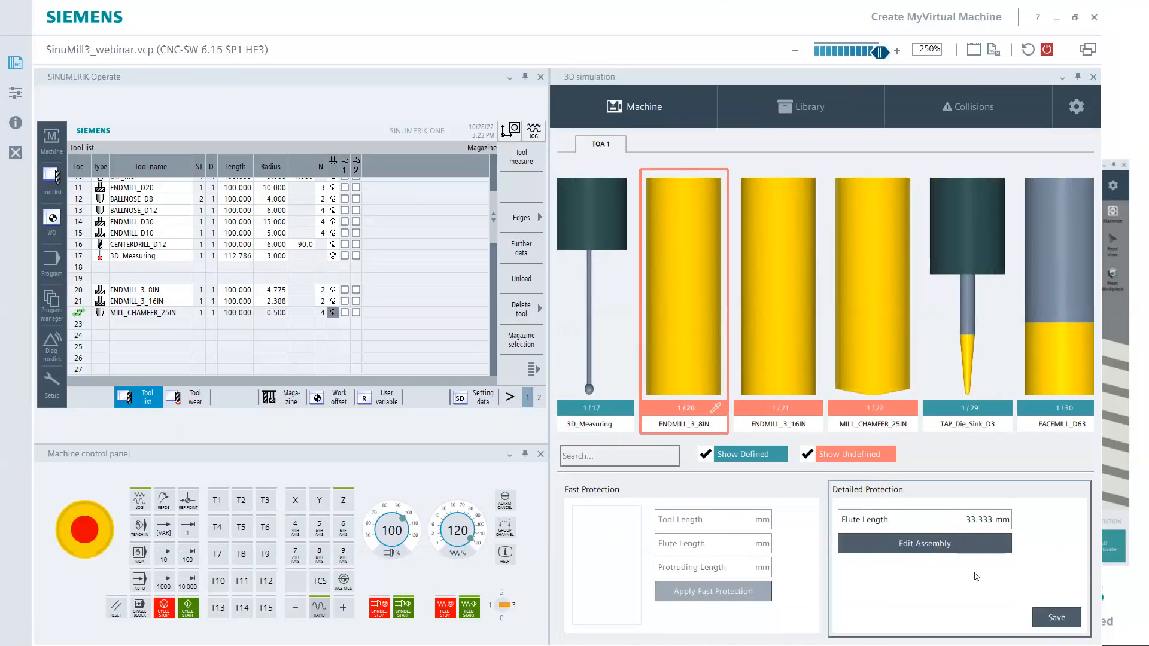
{"action": "left_click_drag", "start_coordinate": [966, 519], "coordinate": [996, 520]}
{"action": "type", "text": "25"}
Edit the assembly of ENDMILL_3_8IN, import the holder CAD file SM375_Cat40_2_000.stl and save the changes.
{"action": "left_click", "coordinate": [942, 544]}
{"action": "middle_click_drag", "start_coordinate": [694, 447], "coordinate": [696, 412]}
{"action": "middle_click_drag", "start_coordinate": [713, 486], "coordinate": [708, 461]}
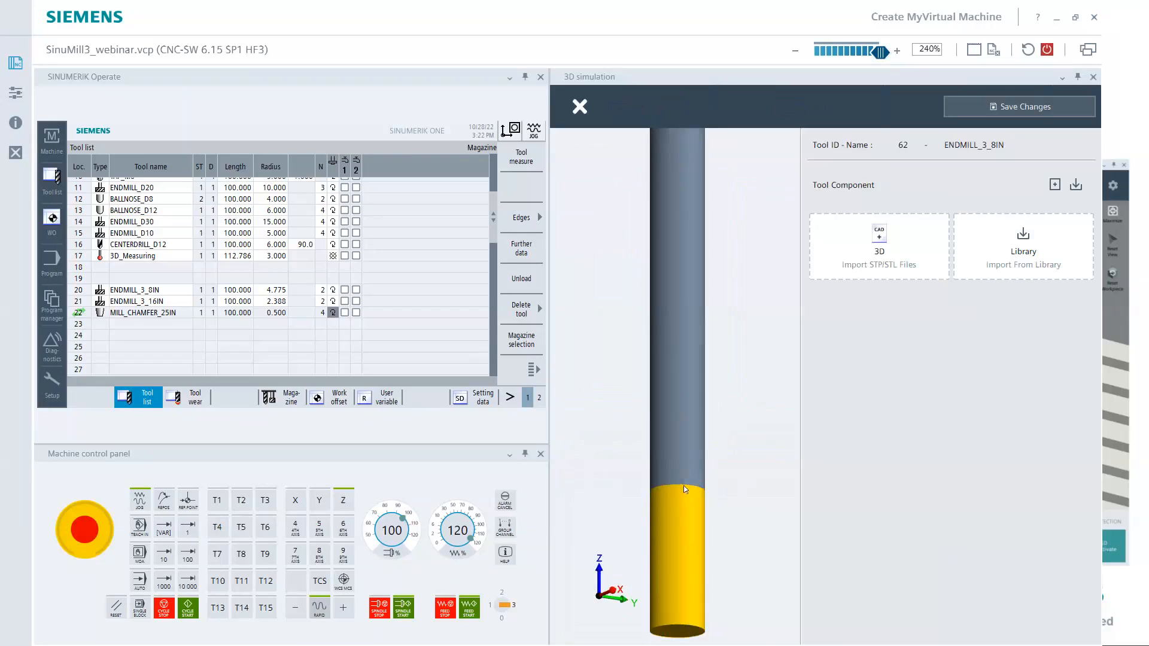
{"action": "middle_click_drag", "start_coordinate": [697, 477], "coordinate": [698, 501]}
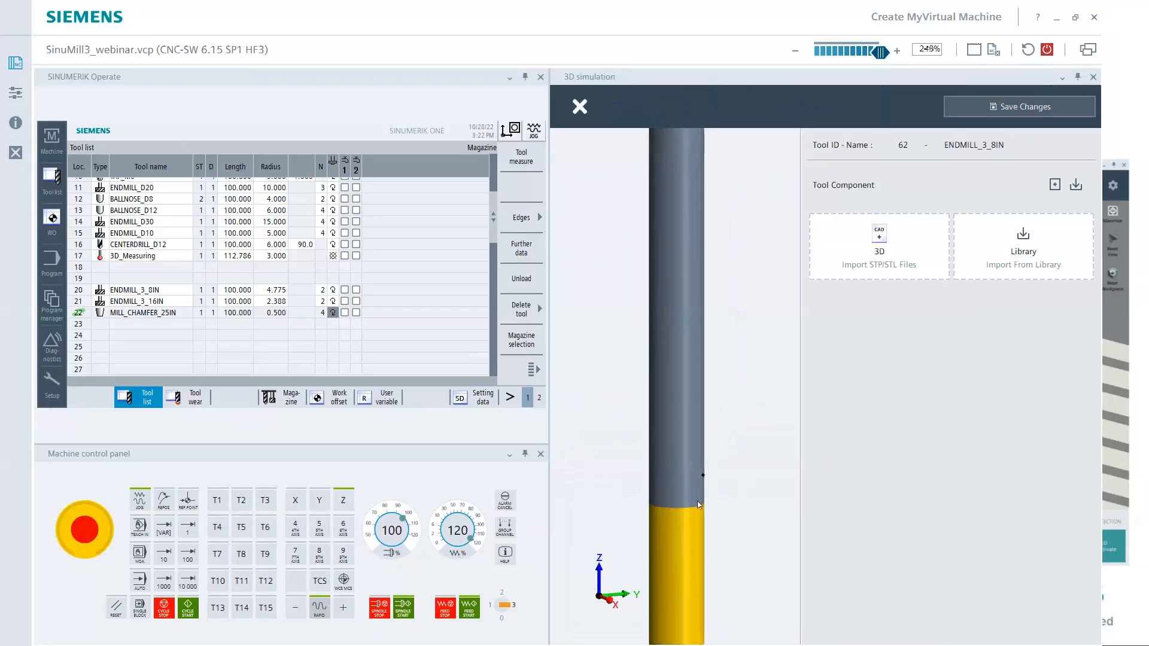
{"action": "scroll", "coordinate": [699, 487], "scroll_direction": "down", "scroll_amount": 4}
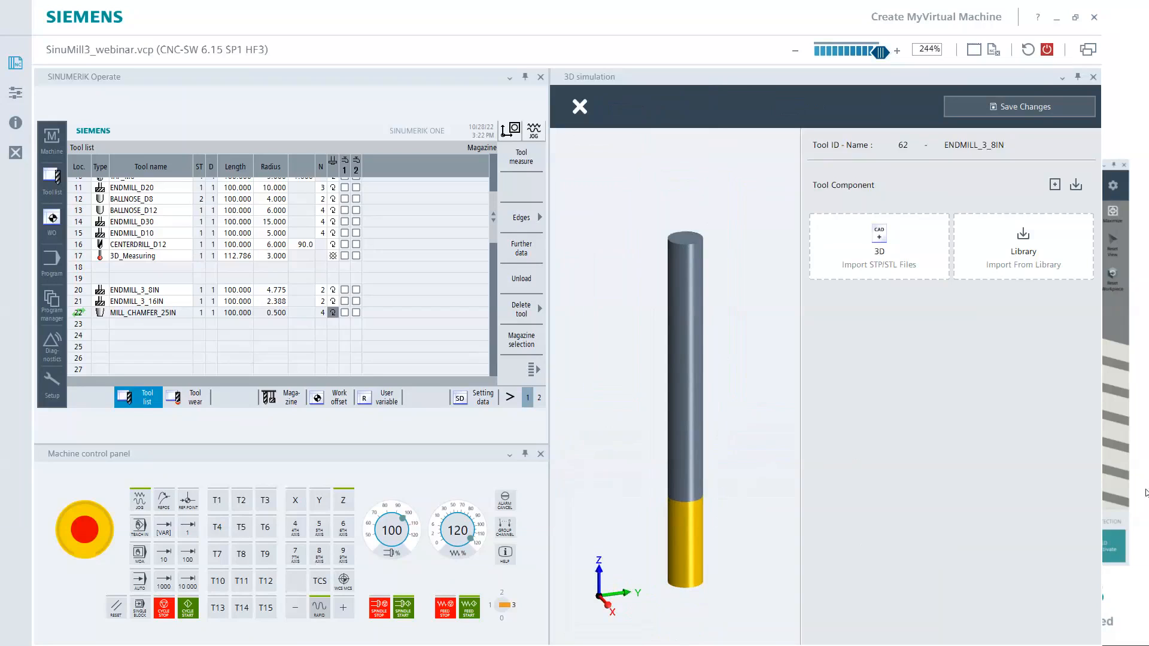
{"action": "left_click", "coordinate": [1023, 248]}
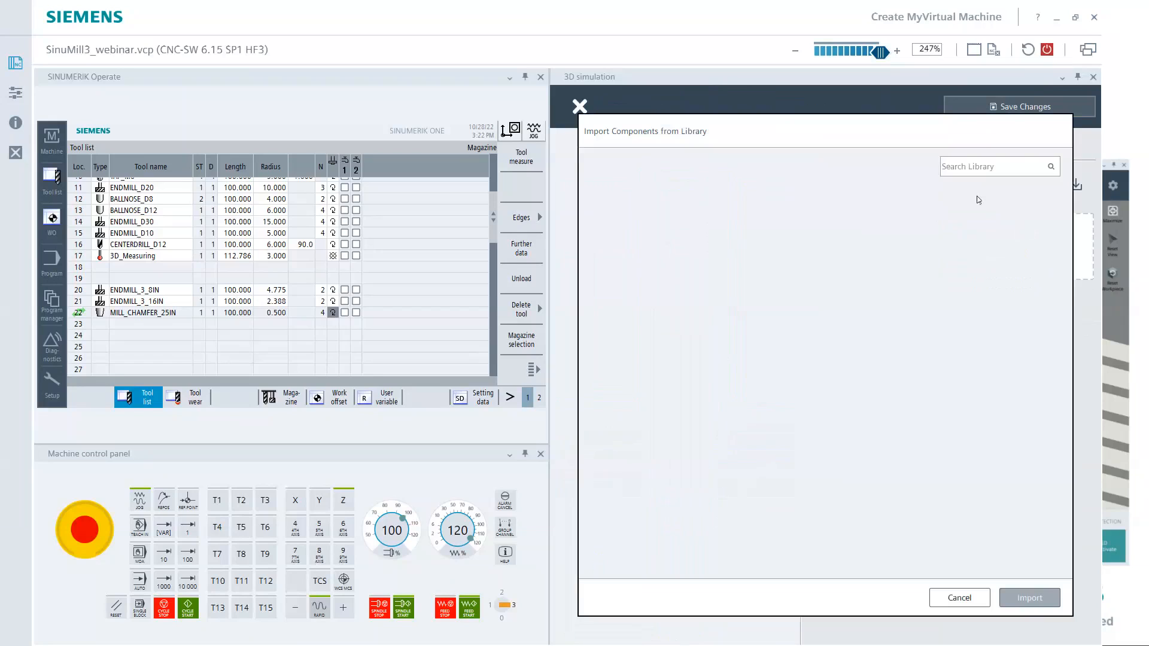
{"action": "left_click", "coordinate": [968, 600]}
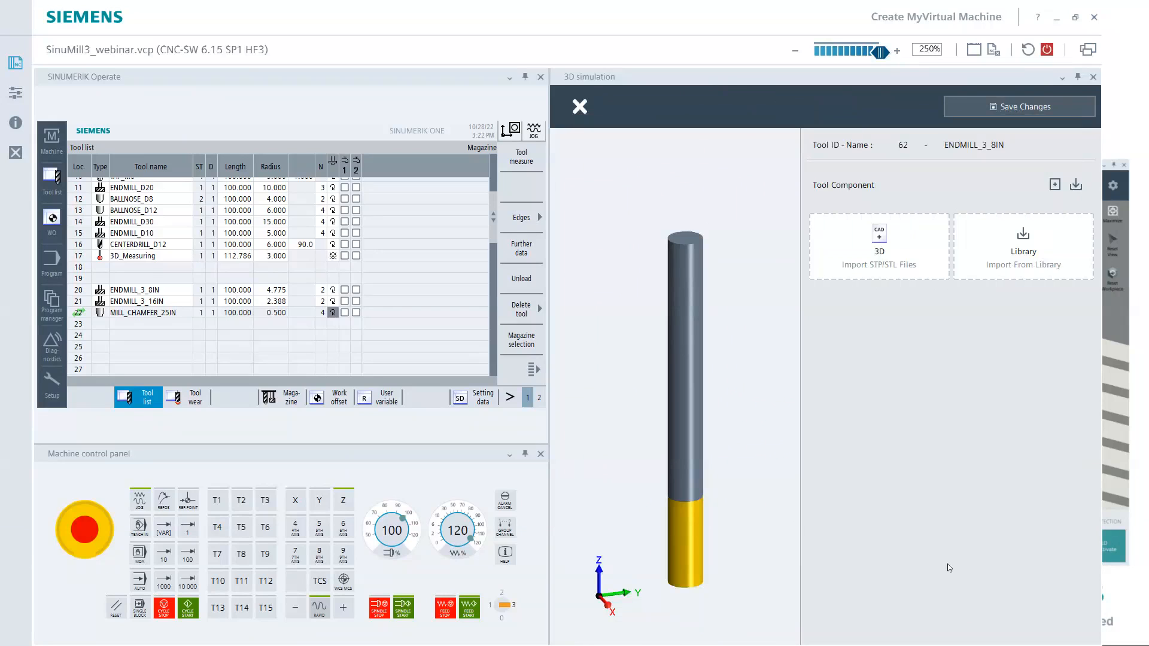
{"action": "left_click", "coordinate": [894, 248]}
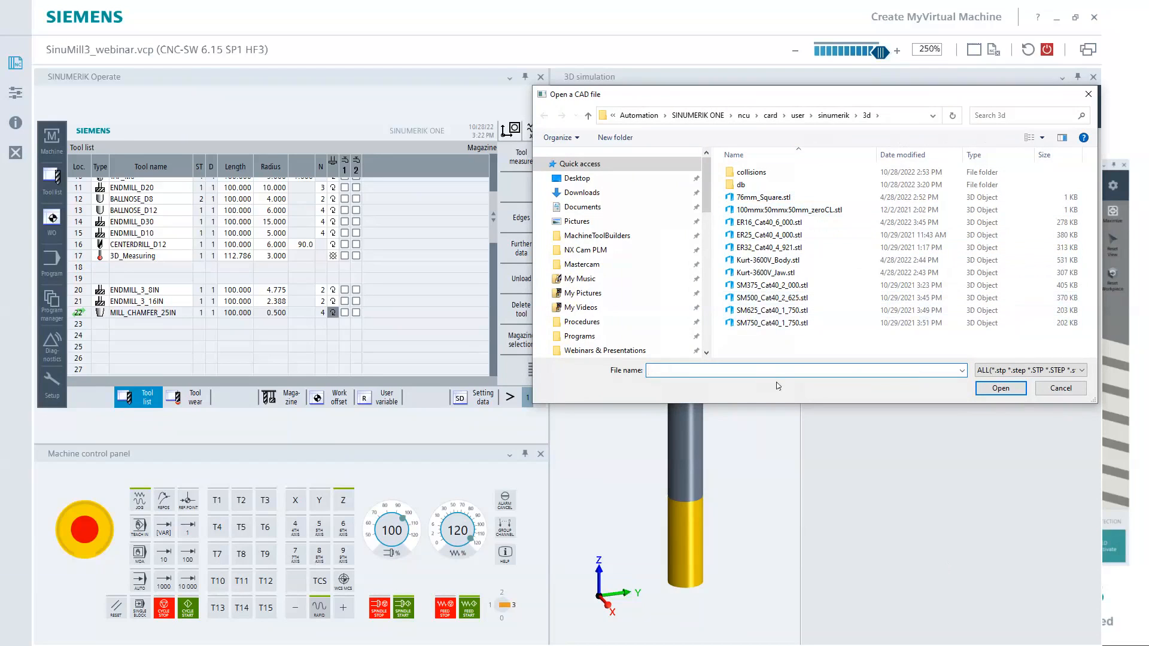
{"action": "left_click", "coordinate": [750, 289]}
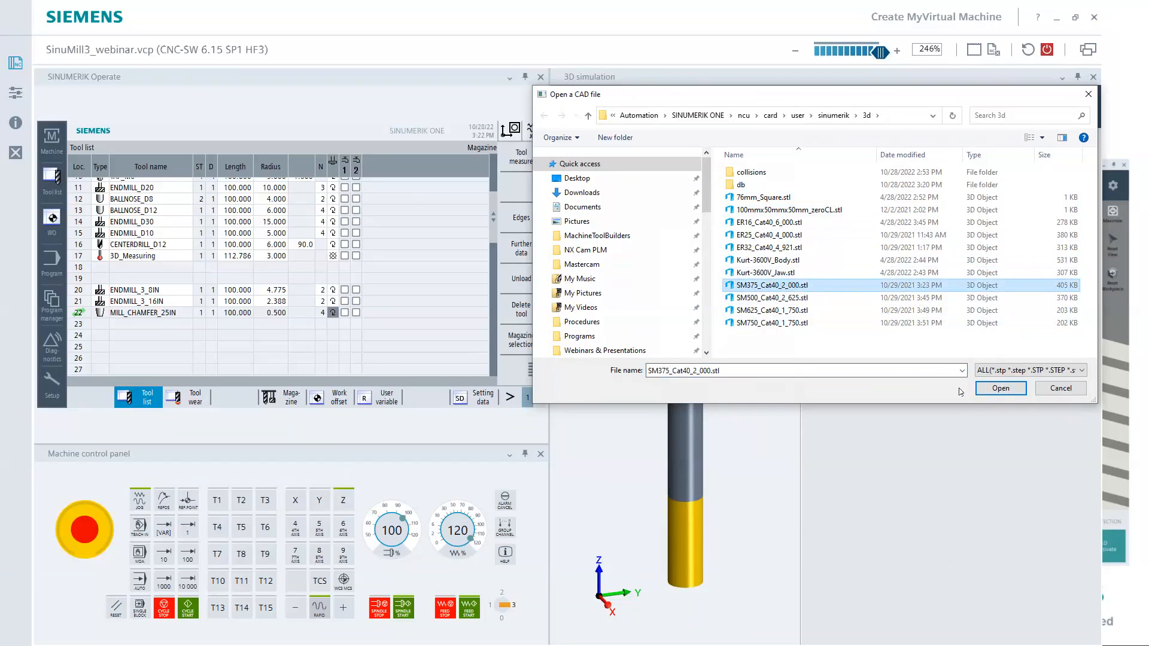
{"action": "left_click", "coordinate": [1001, 389]}
{"action": "mouse_move", "coordinate": [738, 408]}
{"action": "middle_mouse_down"}
{"action": "mouse_move", "coordinate": [740, 378]}
{"action": "mouse_move", "coordinate": [749, 402]}
{"action": "mouse_move", "coordinate": [809, 427]}
{"action": "mouse_move", "coordinate": [760, 430]}
{"action": "mouse_move", "coordinate": [759, 458]}
{"action": "mouse_move", "coordinate": [759, 429]}
{"action": "mouse_move", "coordinate": [758, 448]}
{"action": "mouse_move", "coordinate": [758, 432]}
{"action": "mouse_move", "coordinate": [719, 405]}
{"action": "middle_mouse_up"}
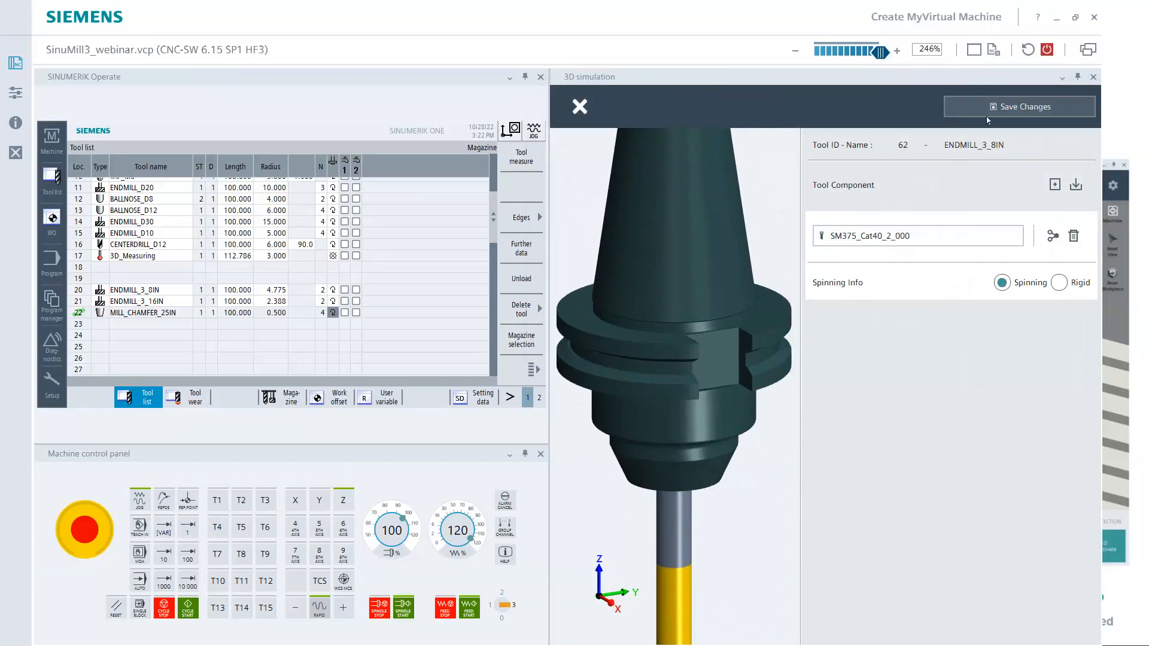
{"action": "left_click", "coordinate": [1023, 109]}
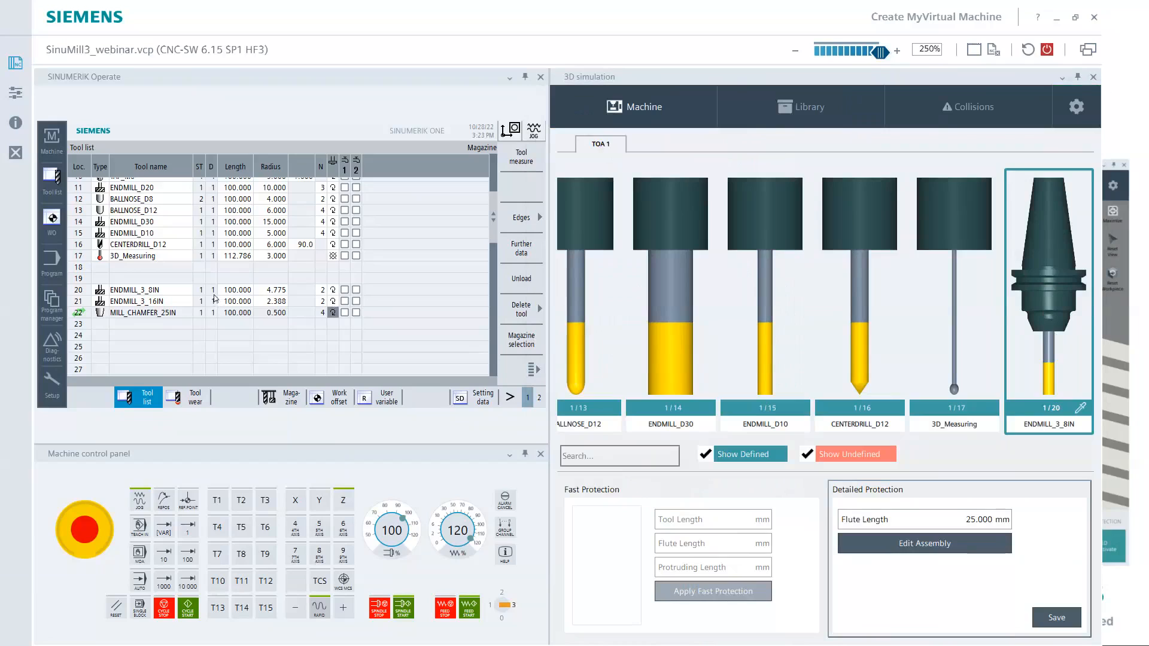
In the tool list, try a length of 75 mm for ENDMILL_3_8IN, and set it to 85 mm.
{"action": "left_click", "coordinate": [243, 290]}
{"action": "type", "text": "75"}
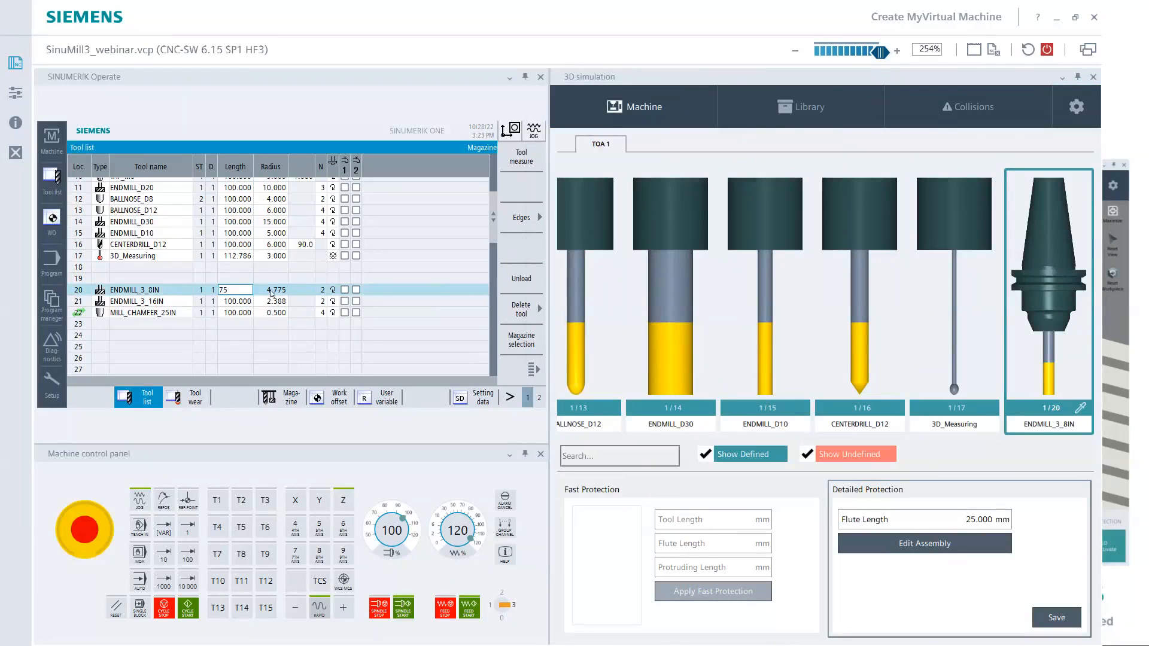
{"action": "left_click", "coordinate": [271, 292]}
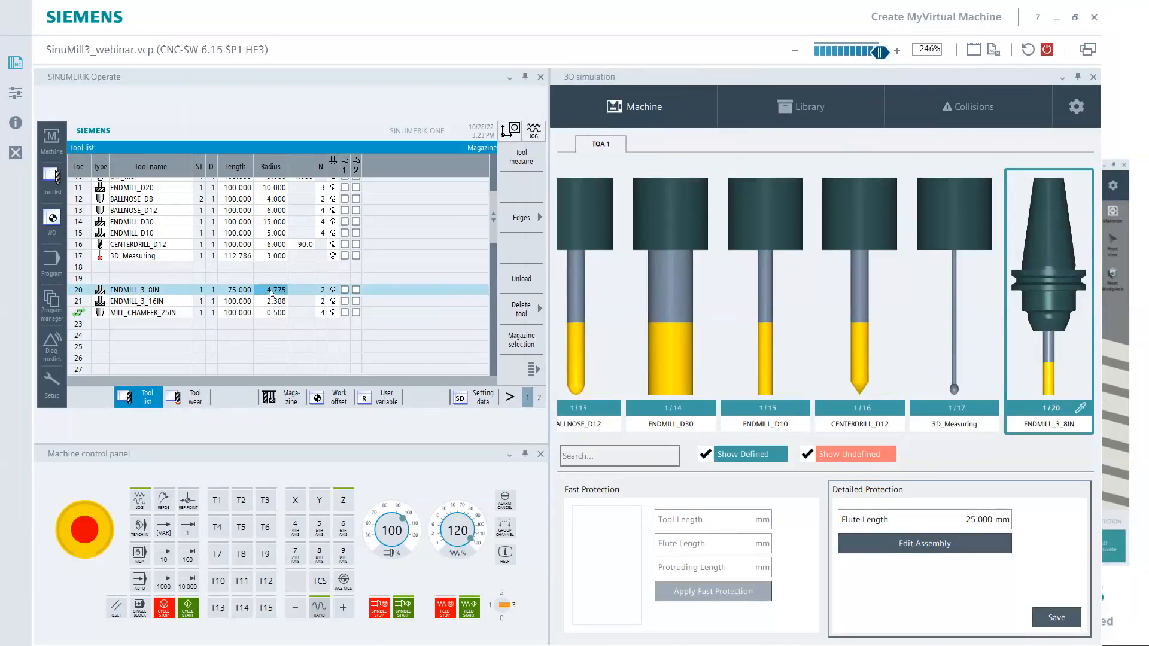
{"action": "type", "text": "-"}
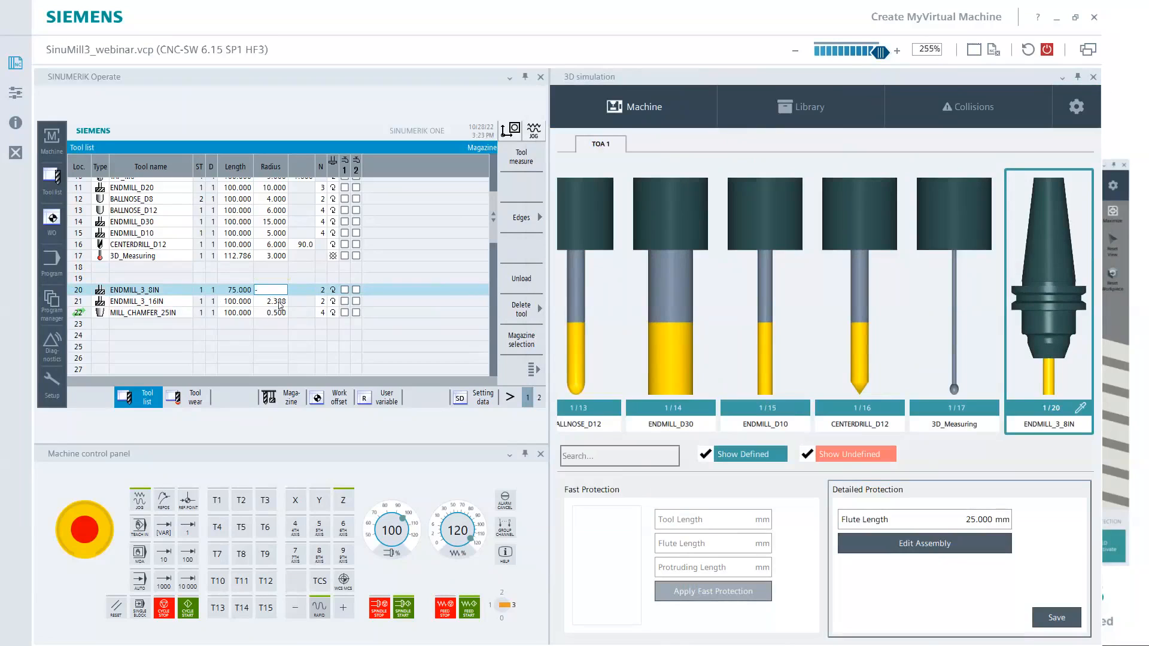
{"action": "key", "text": "Escape"}
{"action": "key", "text": "Return"}
{"action": "key", "text": "Left"}
{"action": "key", "text": "Left"}
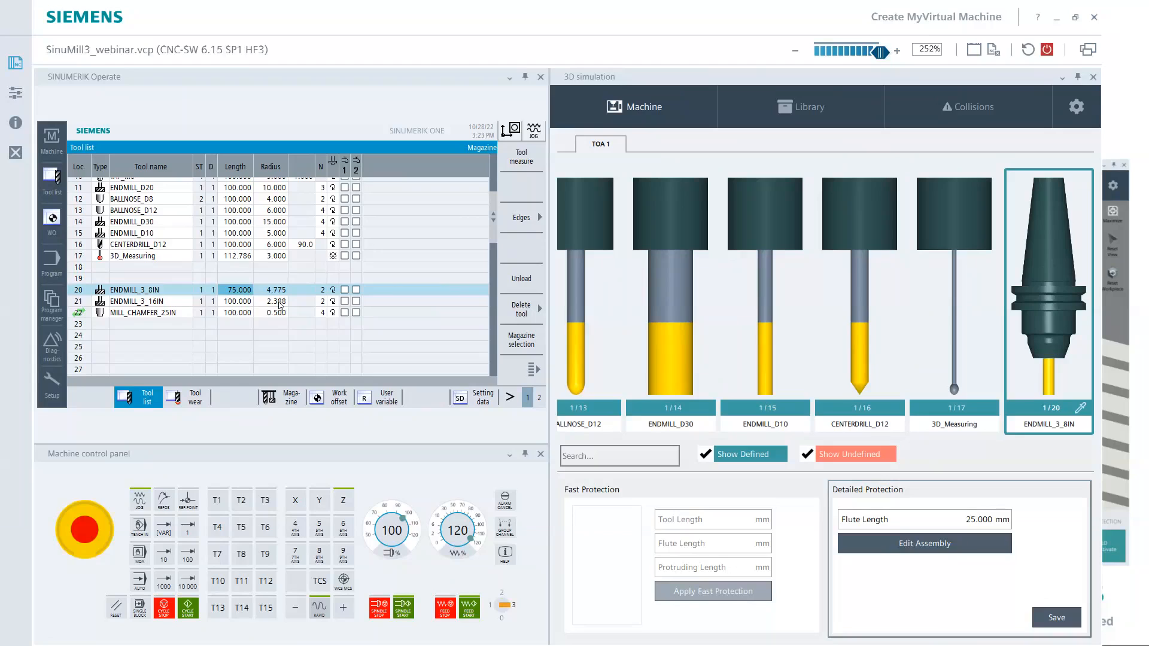
{"action": "type", "text": "85"}
{"action": "key", "text": "Return"}
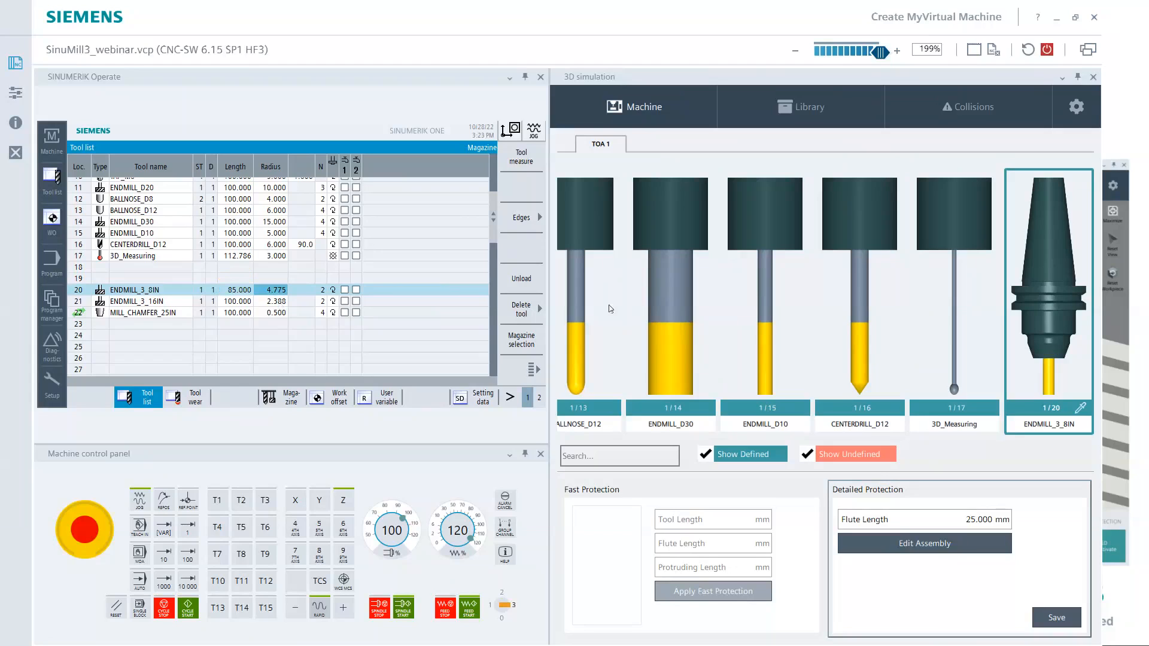
Open the assembly of ENDMILL_3_8IN, try a tool length of 95 mm and dismiss the error notice.
{"action": "left_click", "coordinate": [1052, 340]}
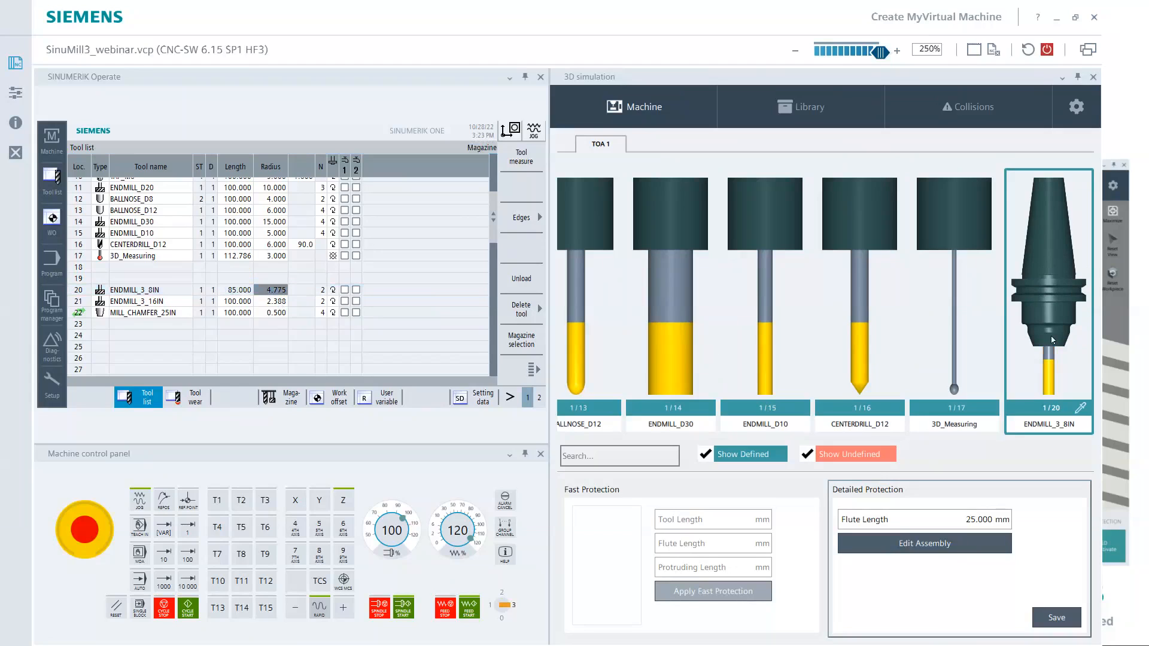
{"action": "left_click", "coordinate": [988, 538]}
{"action": "left_click", "coordinate": [242, 292]}
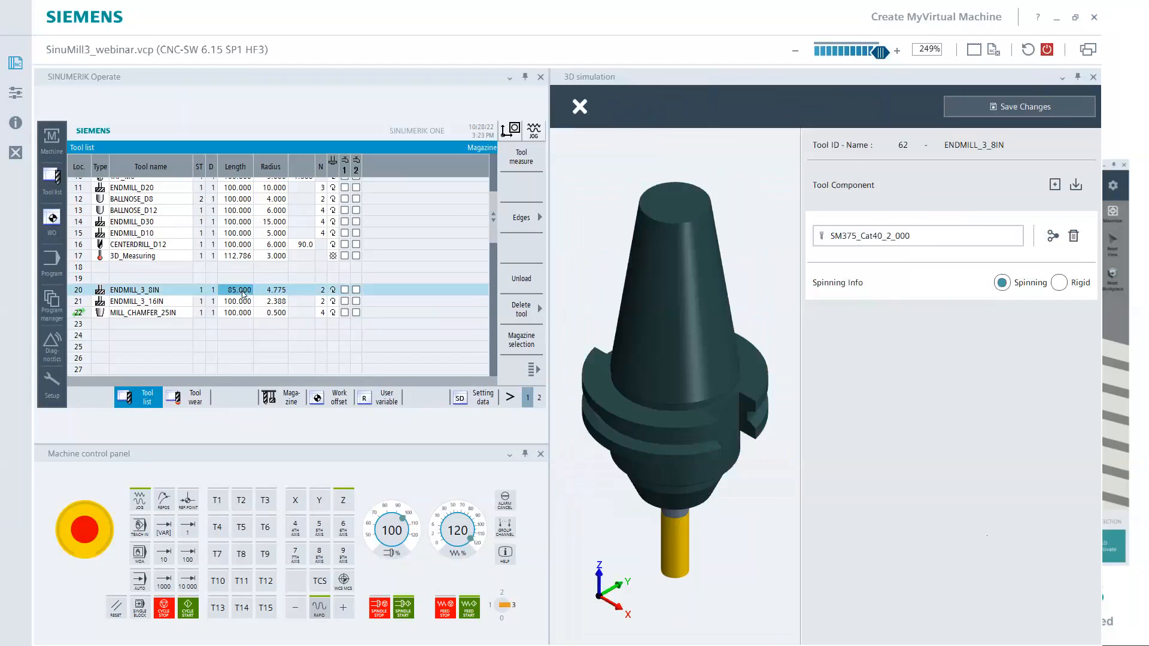
{"action": "type", "text": "95"}
{"action": "key", "text": "Return"}
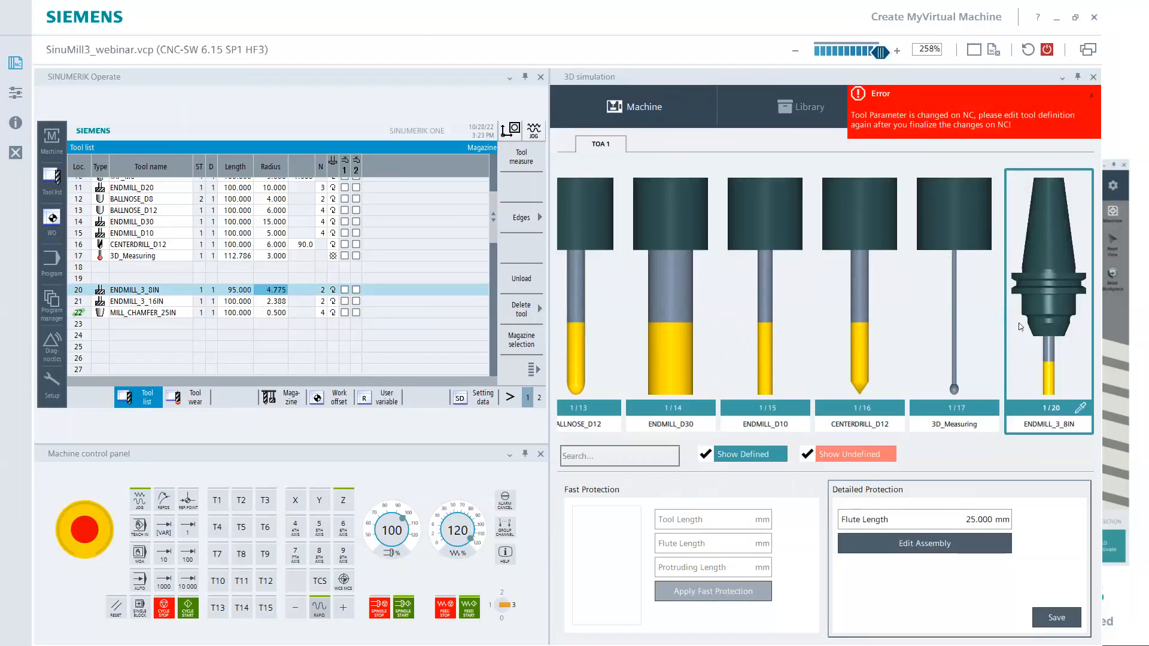
{"action": "left_click", "coordinate": [238, 290]}
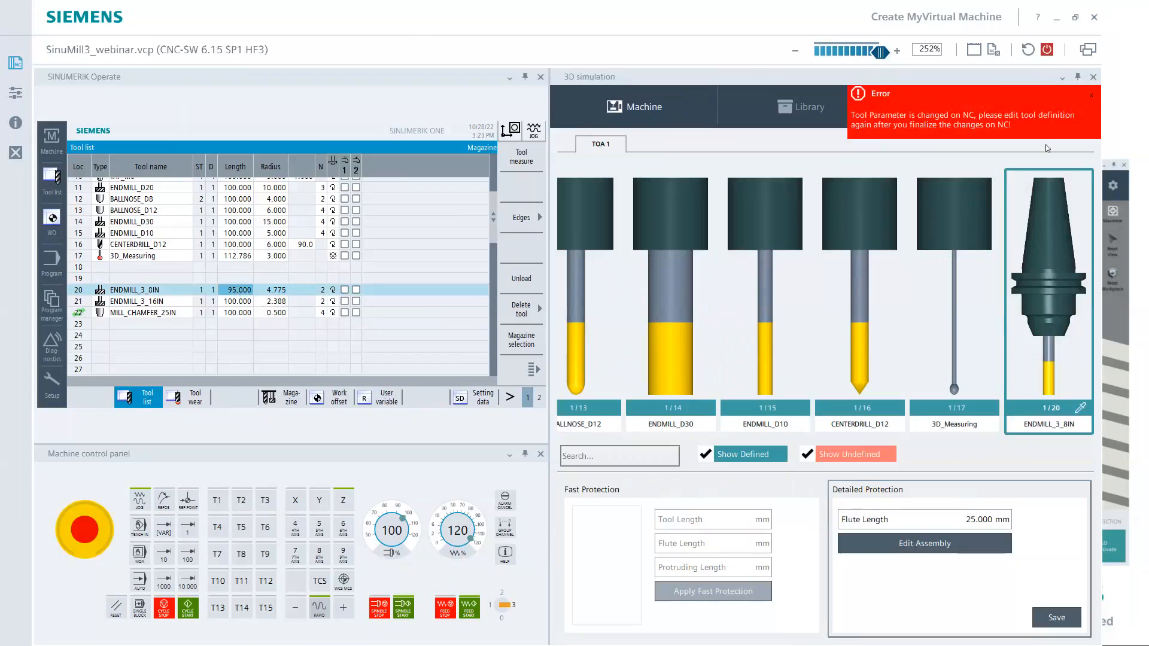
{"action": "left_click", "coordinate": [1093, 96]}
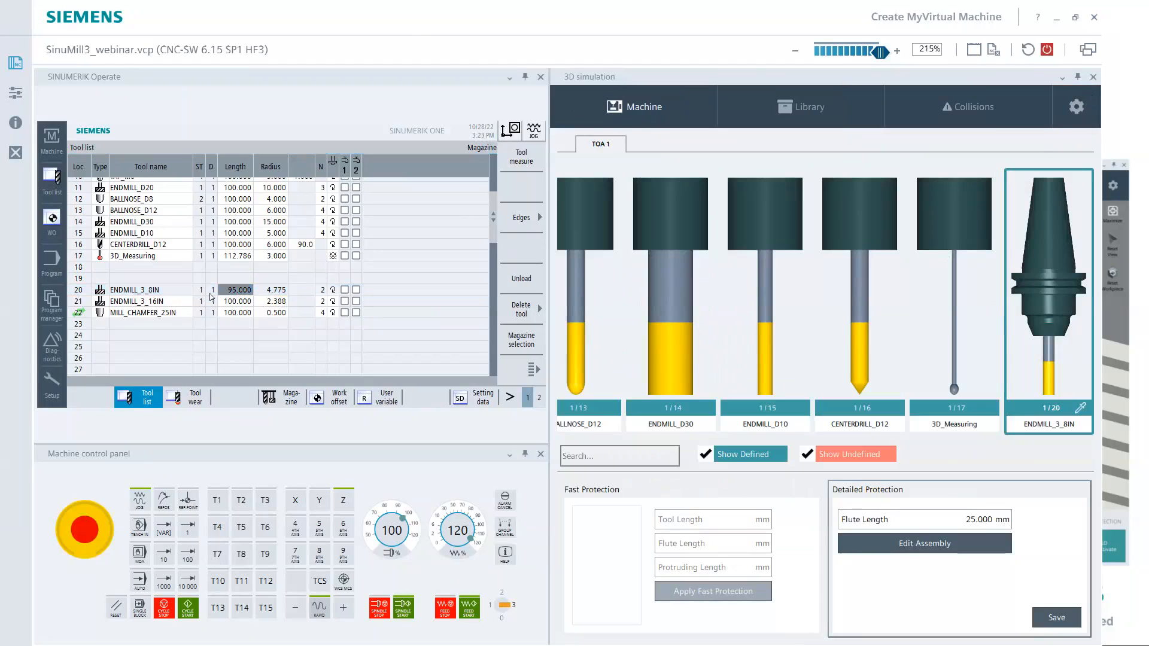
Set the length of ENDMILL_3_8IN back to 85 mm in the tool list.
{"action": "left_click", "coordinate": [239, 292]}
{"action": "type", "text": "85"}
{"action": "key", "text": "Return"}
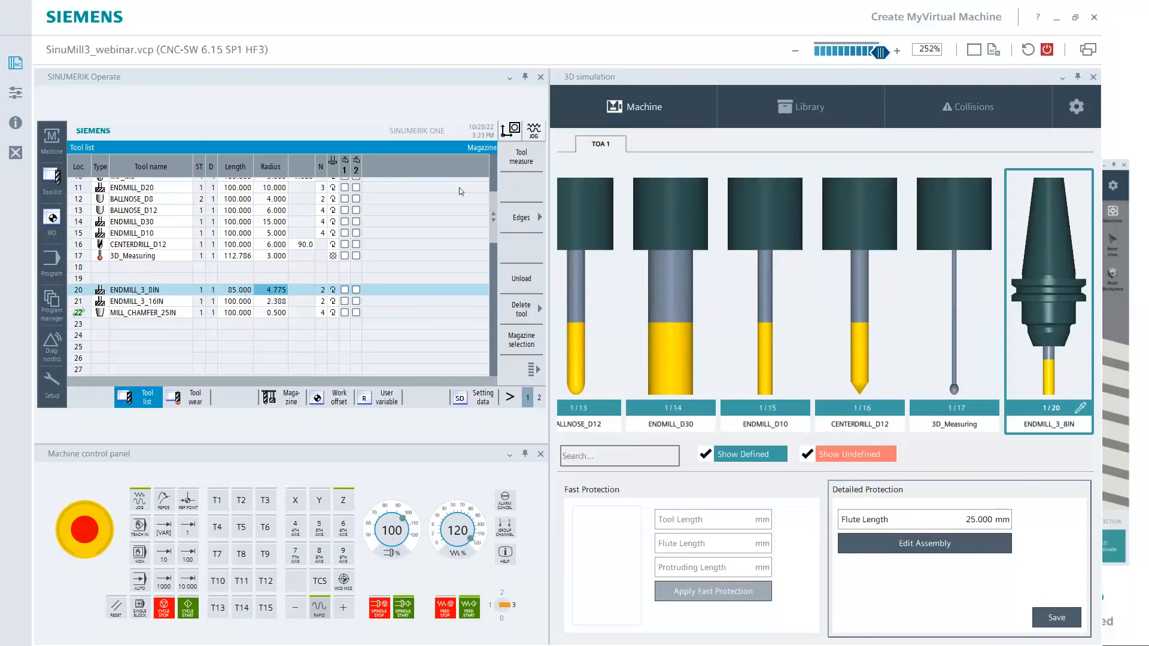
Choose detailed protection for the undefined tool ENDMILL_3_16IN and set its flute length to 15 mm.
{"action": "scroll", "coordinate": [902, 295], "scroll_direction": "down", "scroll_amount": 5}
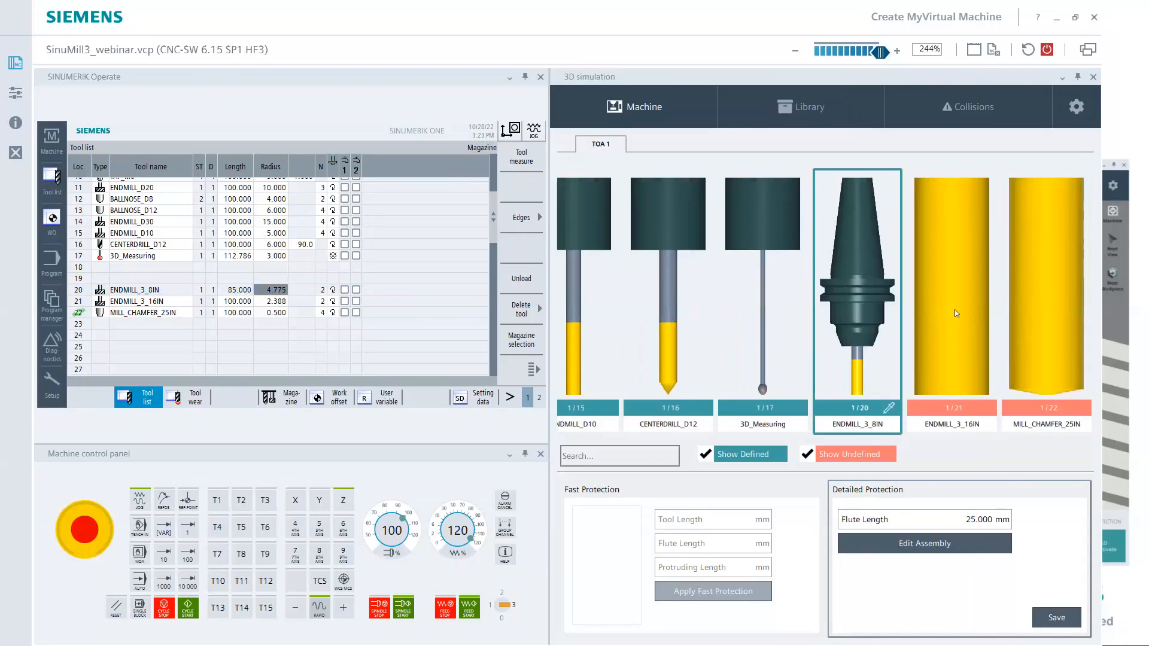
{"action": "left_click", "coordinate": [693, 354]}
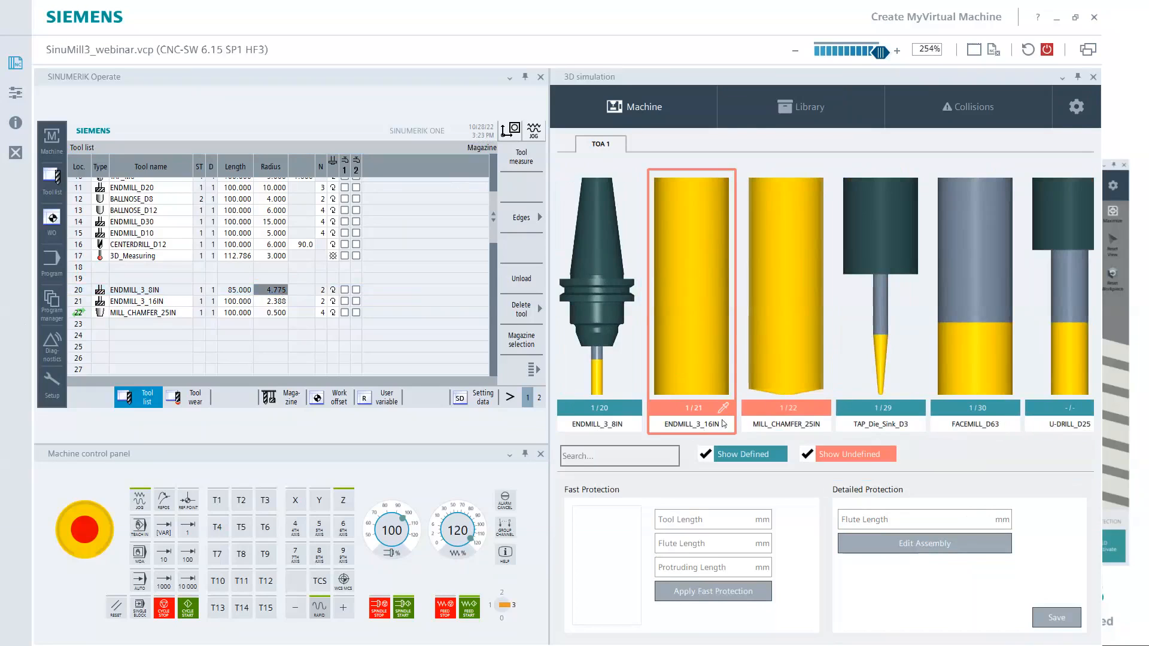
{"action": "left_click", "coordinate": [923, 547]}
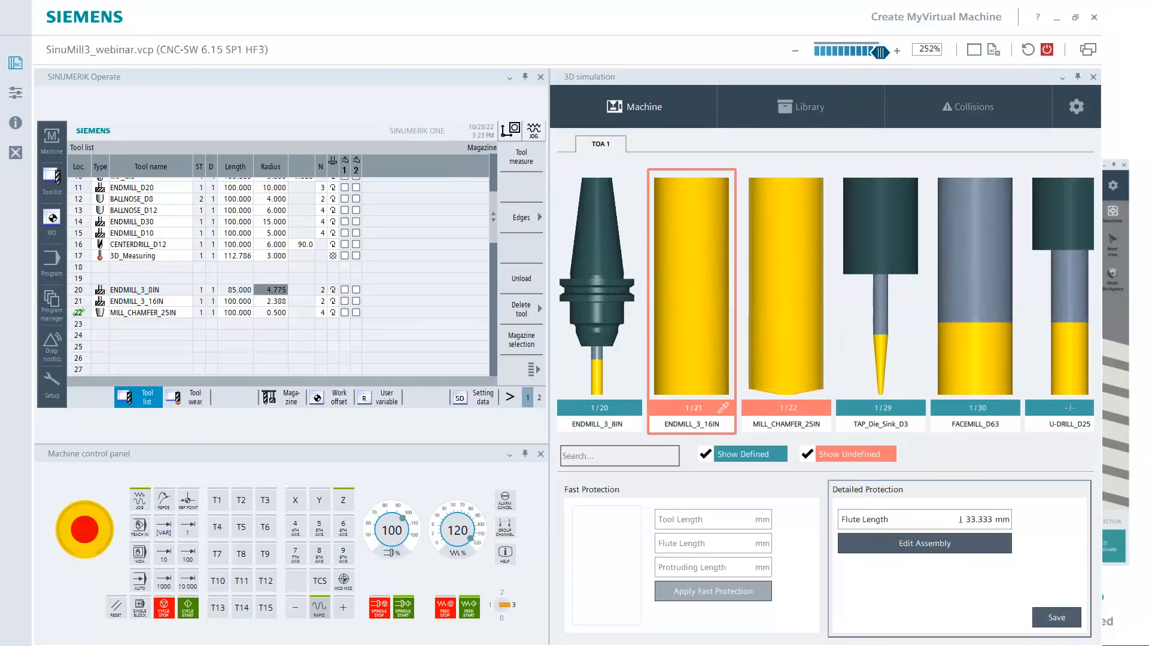
{"action": "double_click", "coordinate": [968, 520]}
{"action": "type", "text": "15"}
Edit the assembly of ENDMILL_3_16IN, import the holder CAD file ER16_Cat40_6_000.stl and save the changes.
{"action": "left_click", "coordinate": [896, 545]}
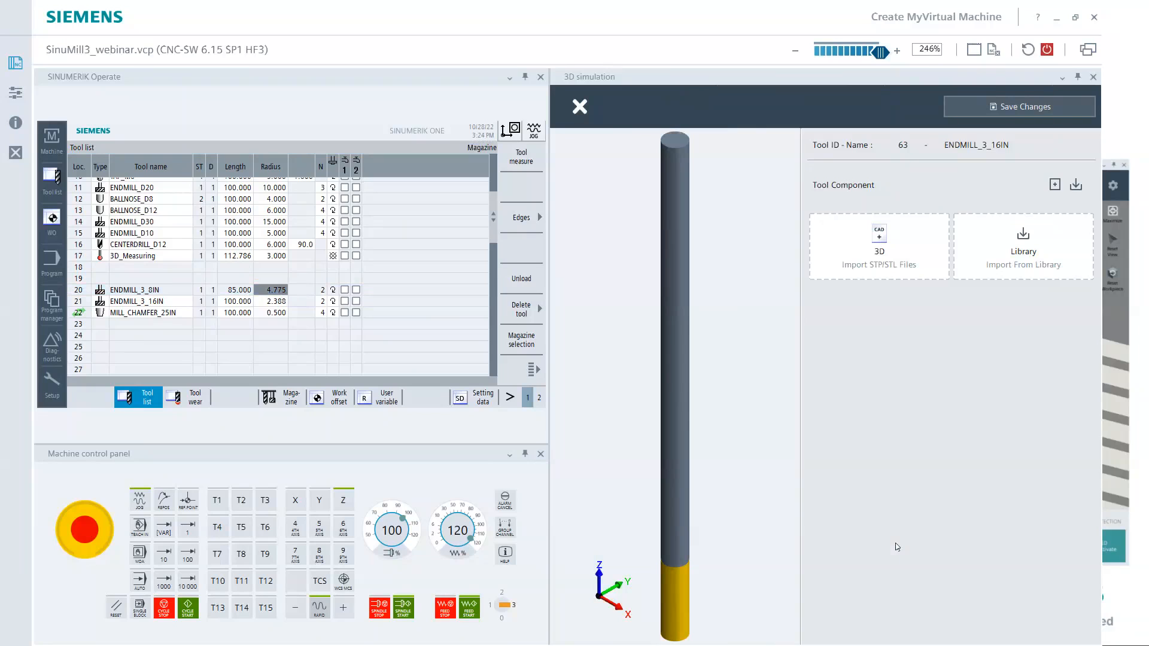
{"action": "left_click", "coordinate": [870, 239]}
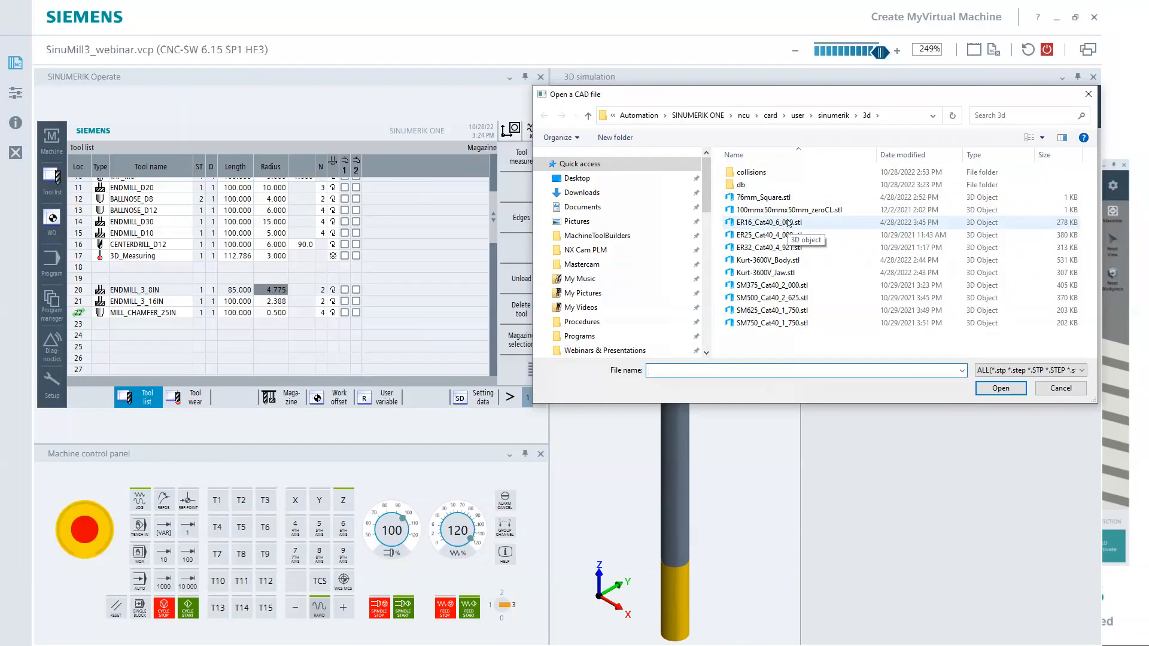
{"action": "left_click", "coordinate": [789, 223]}
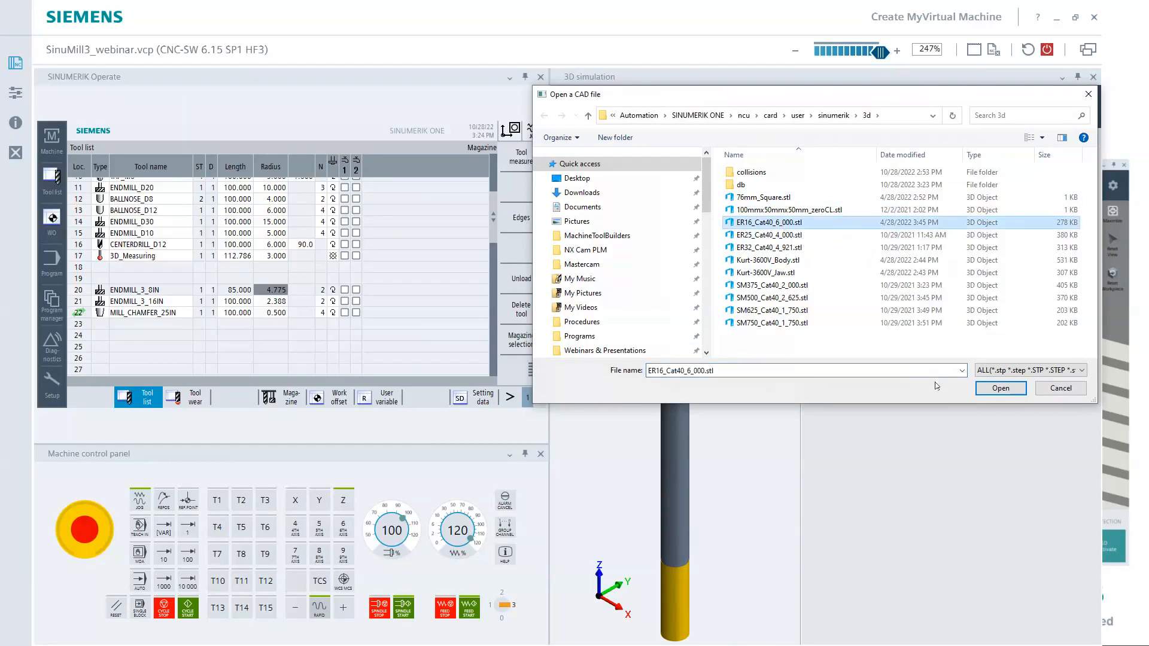
{"action": "left_click", "coordinate": [1000, 389]}
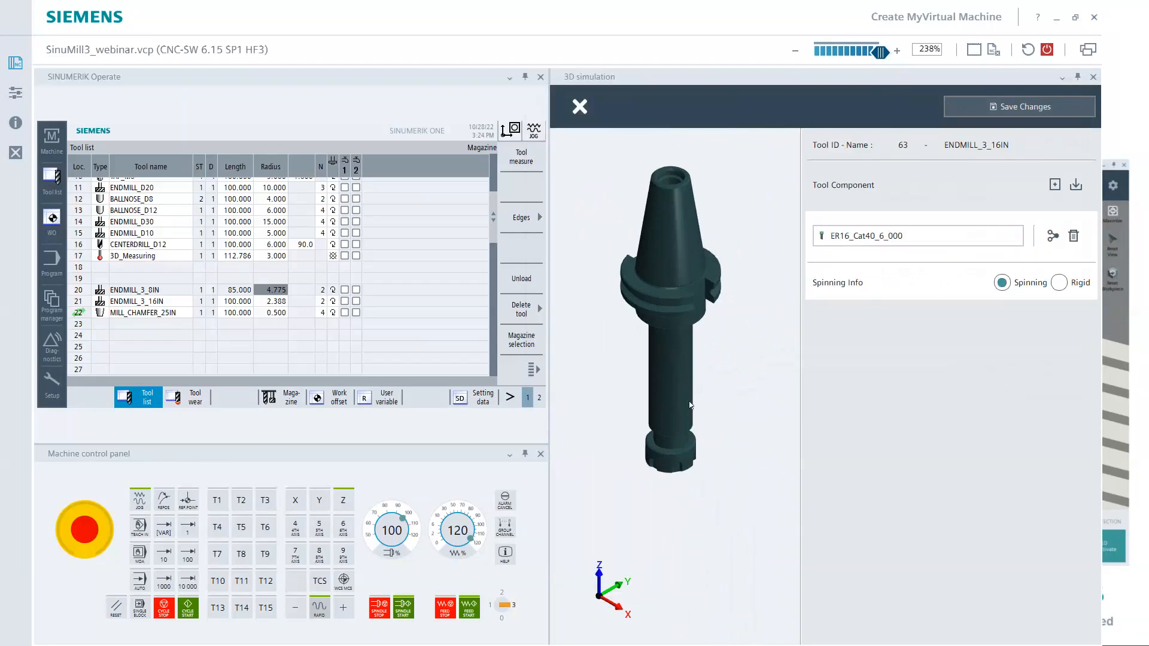
{"action": "middle_click_drag", "start_coordinate": [692, 405], "coordinate": [651, 361]}
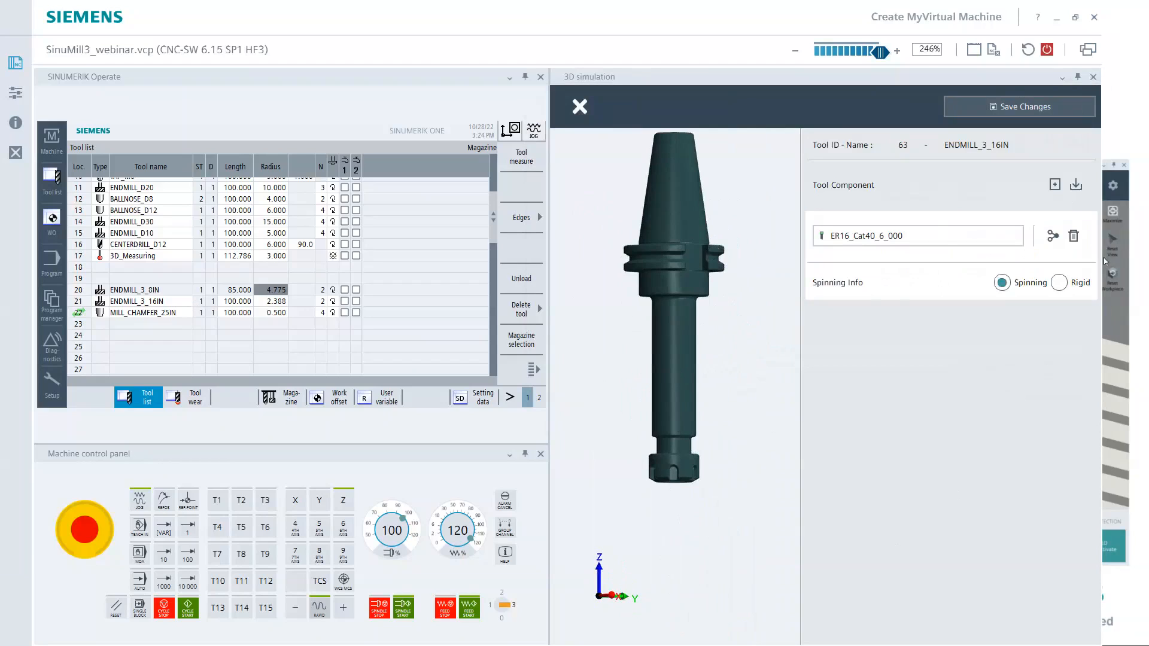
{"action": "left_click", "coordinate": [1044, 115]}
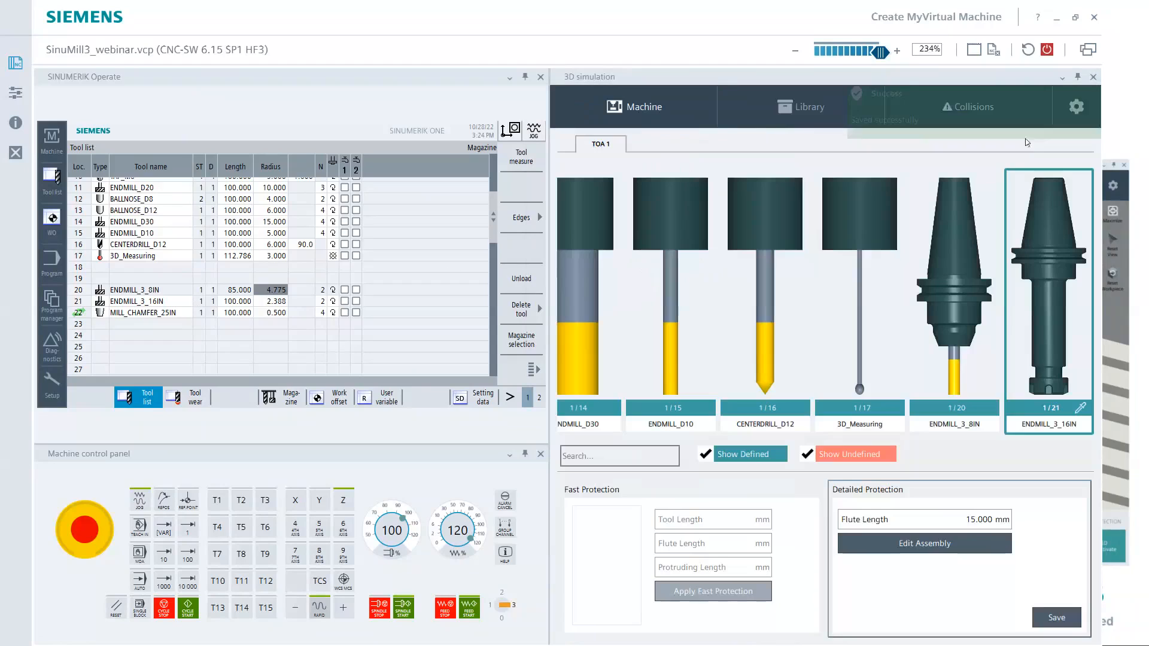
Try tool lengths of 150, 200 and 250 mm for ENDMILL_3_16IN in the tool list.
{"action": "left_click", "coordinate": [246, 302]}
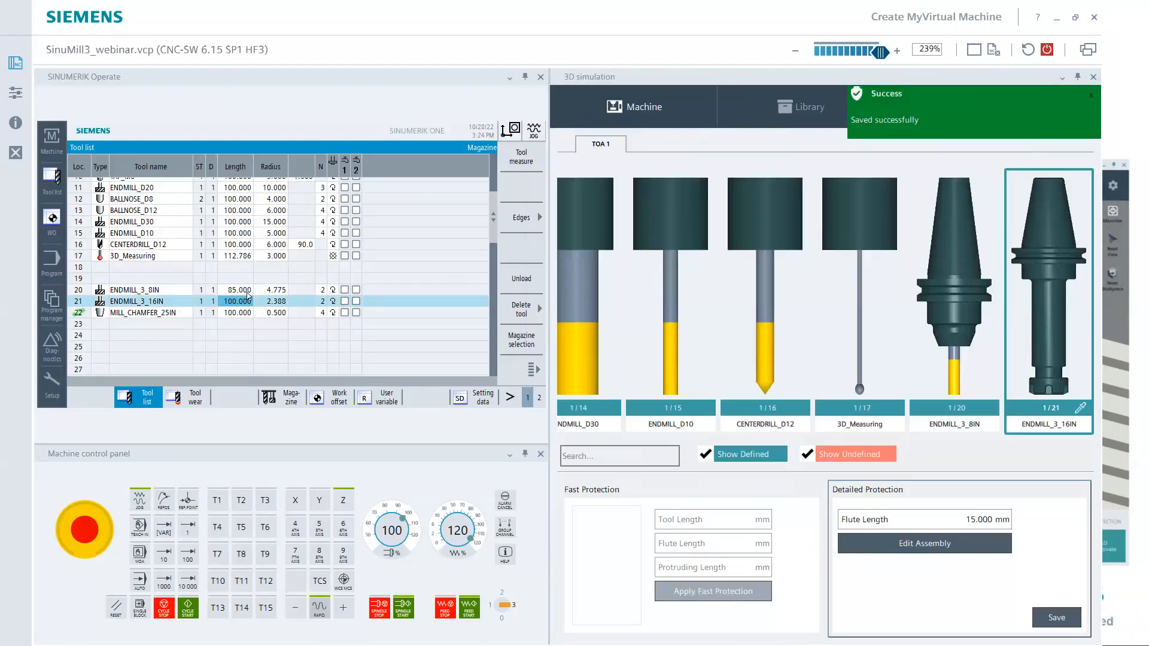
{"action": "type", "text": "150"}
{"action": "key", "text": "Return"}
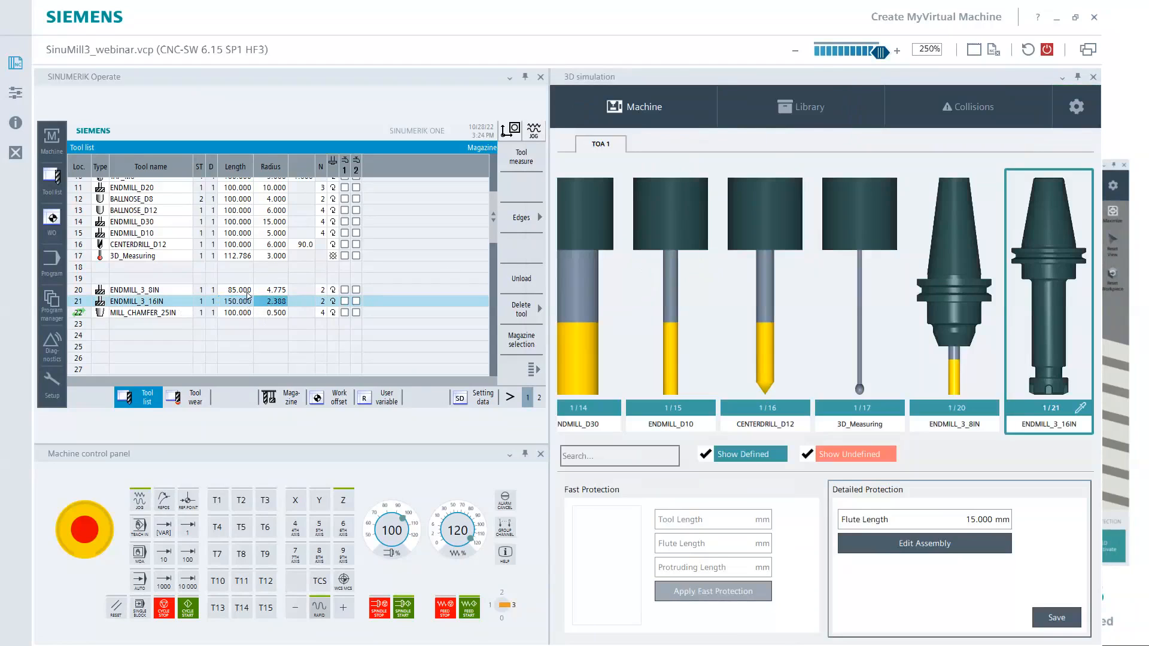
{"action": "left_click", "coordinate": [234, 300]}
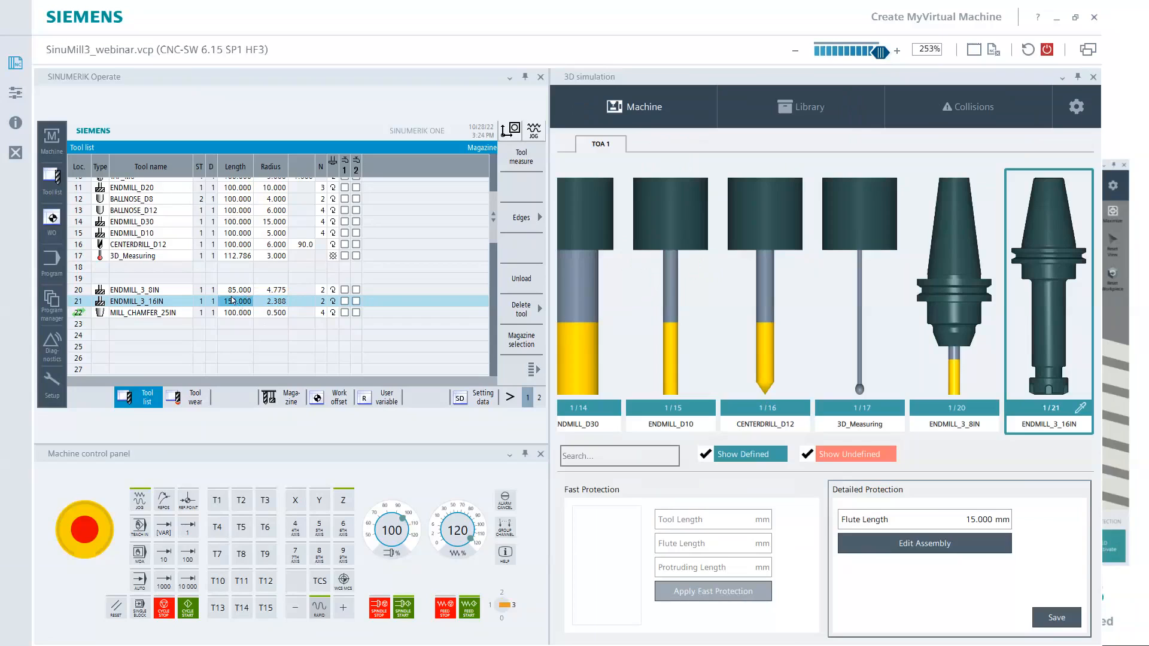
{"action": "type", "text": "200"}
{"action": "key", "text": "Return"}
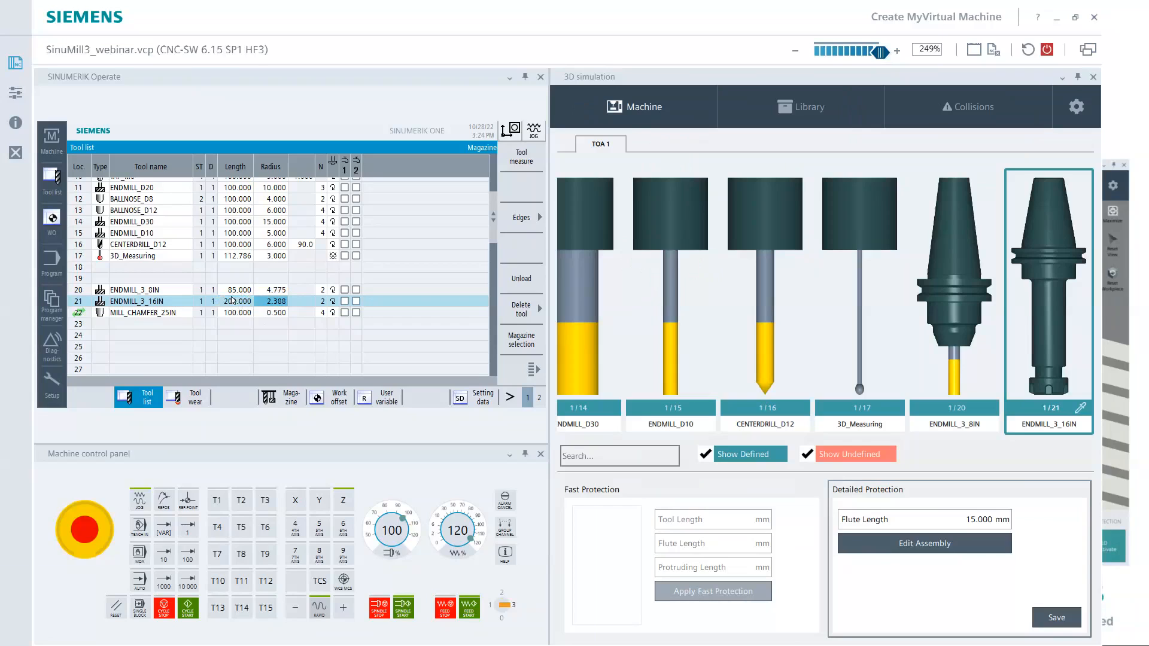
{"action": "left_click", "coordinate": [233, 300]}
{"action": "type", "text": "250"}
{"action": "key", "text": "Return"}
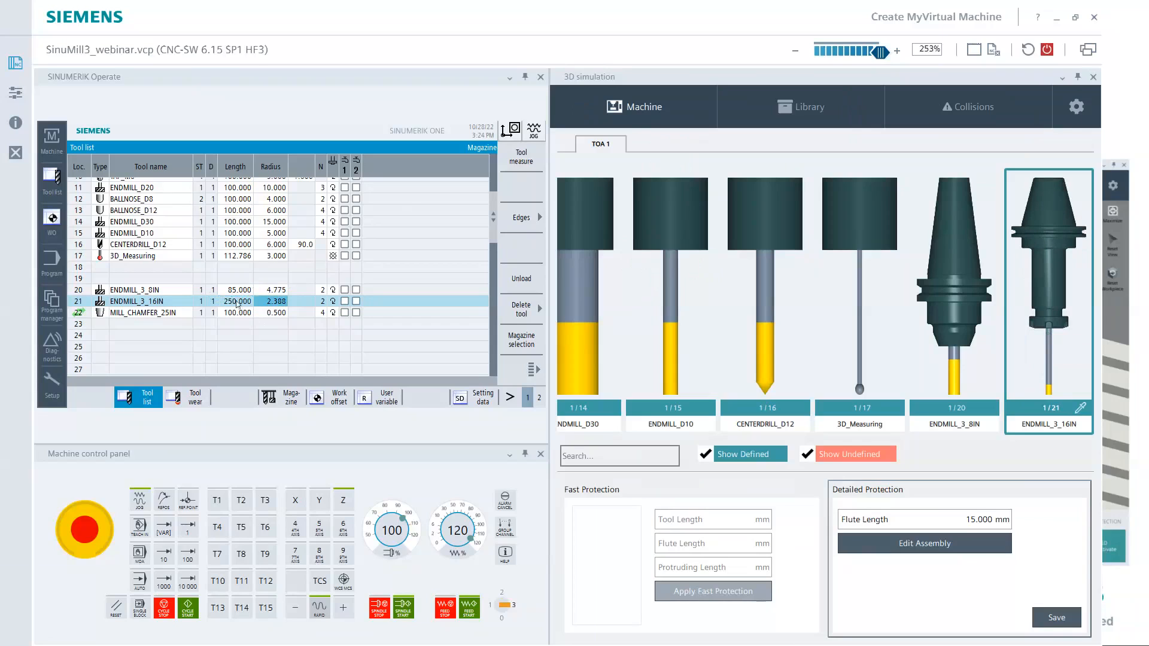
Set the length of ENDMILL_3_16IN to 200 mm in the tool list.
{"action": "left_click", "coordinate": [239, 303]}
{"action": "type", "text": "200"}
{"action": "key", "text": "Return"}
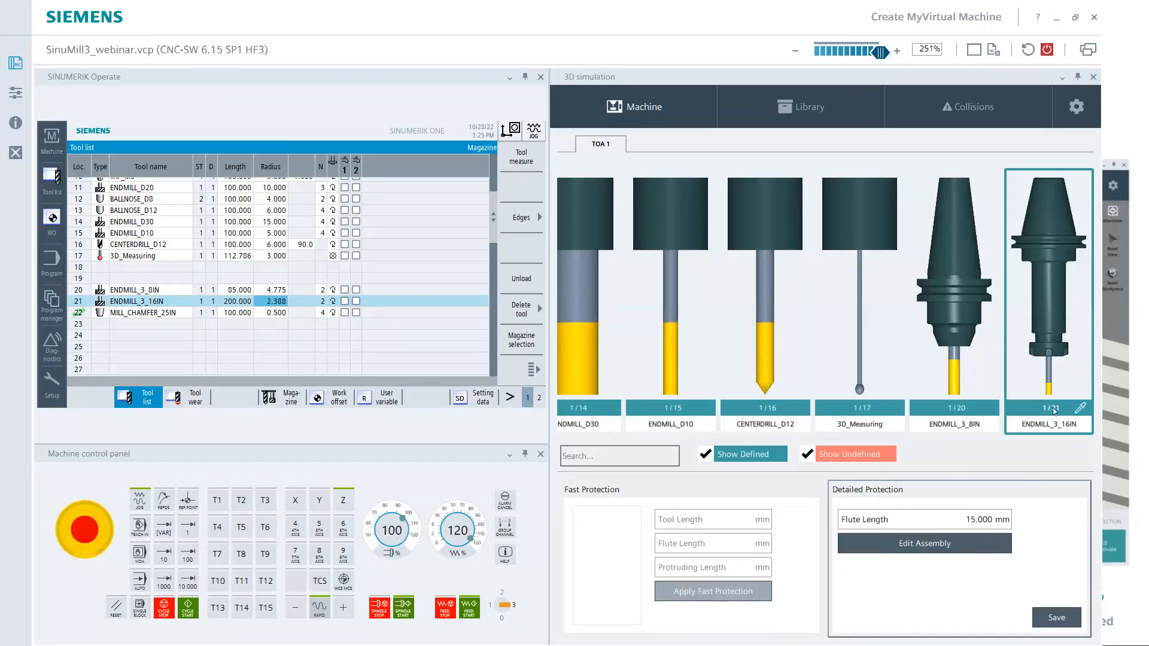
Give the undefined tool MILL_CHAMFER_25IN detailed protection with a flute length of 10 mm and save it.
{"action": "scroll", "coordinate": [835, 377], "scroll_direction": "down", "scroll_amount": 3}
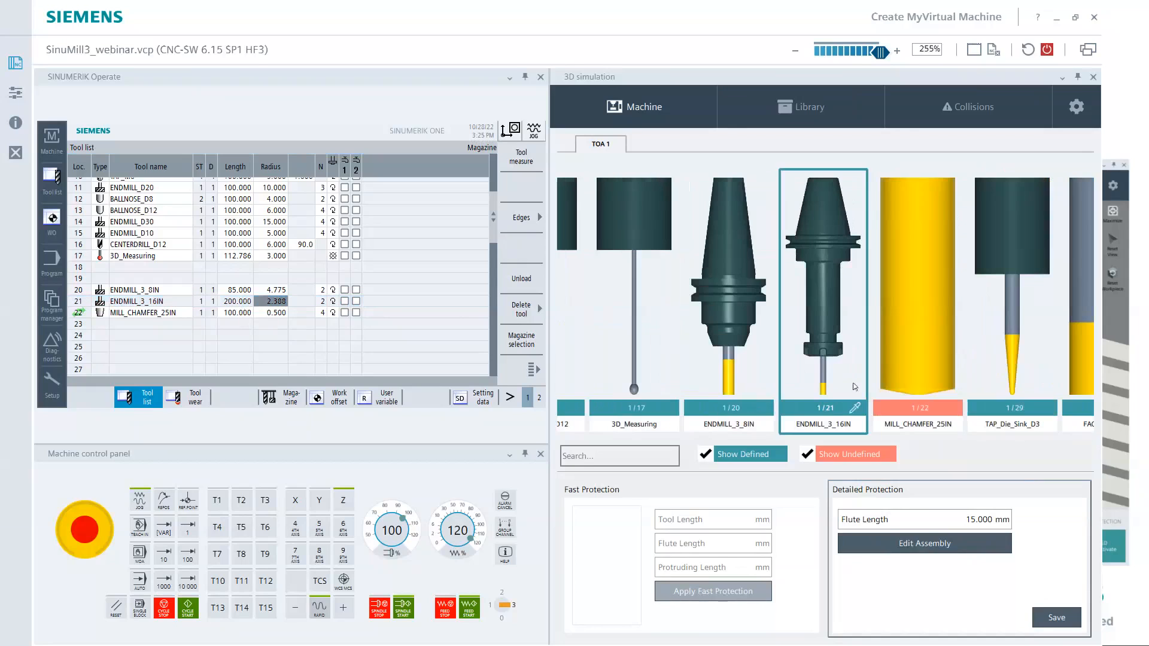
{"action": "left_click", "coordinate": [907, 325]}
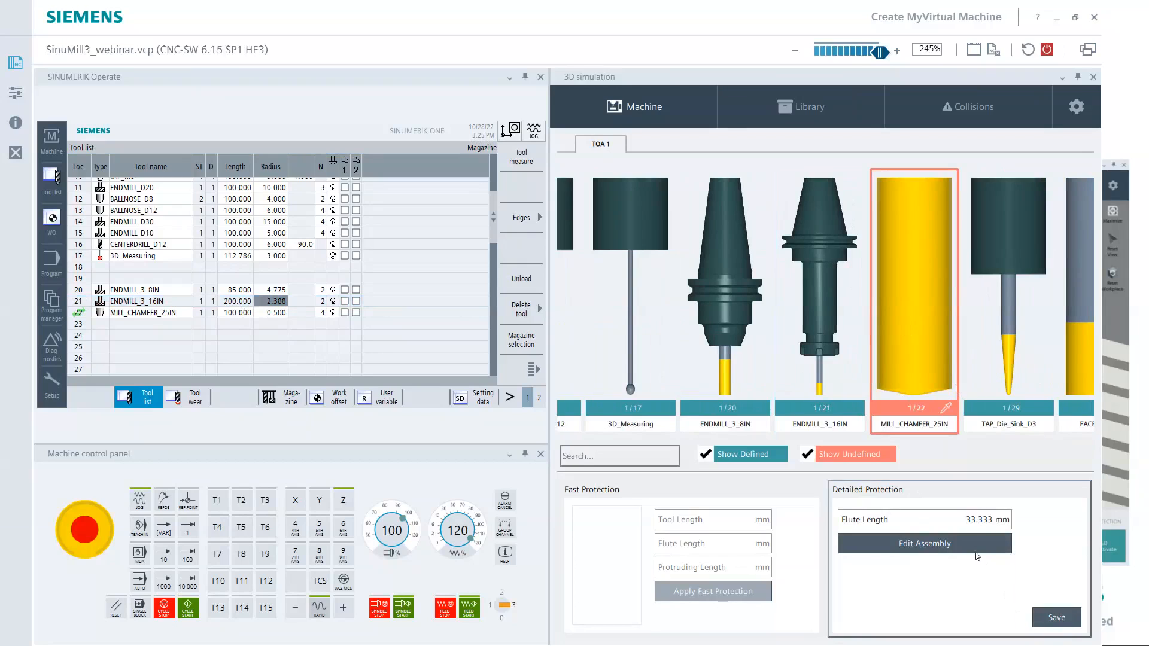
{"action": "left_click_drag", "start_coordinate": [967, 519], "coordinate": [993, 519]}
{"action": "type", "text": "10"}
{"action": "left_click", "coordinate": [1056, 617]}
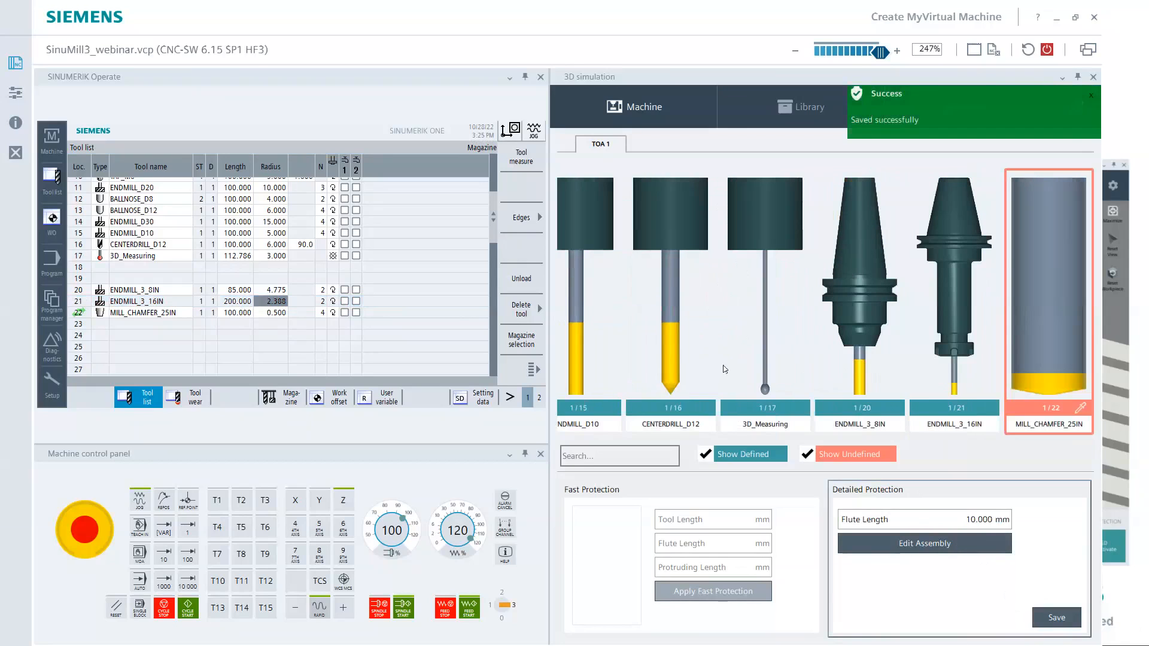
Edit the assembly of MILL_CHAMFER_25IN and import the holder CAD file ER25_Cat40_4_000.stl.
{"action": "left_click", "coordinate": [935, 544]}
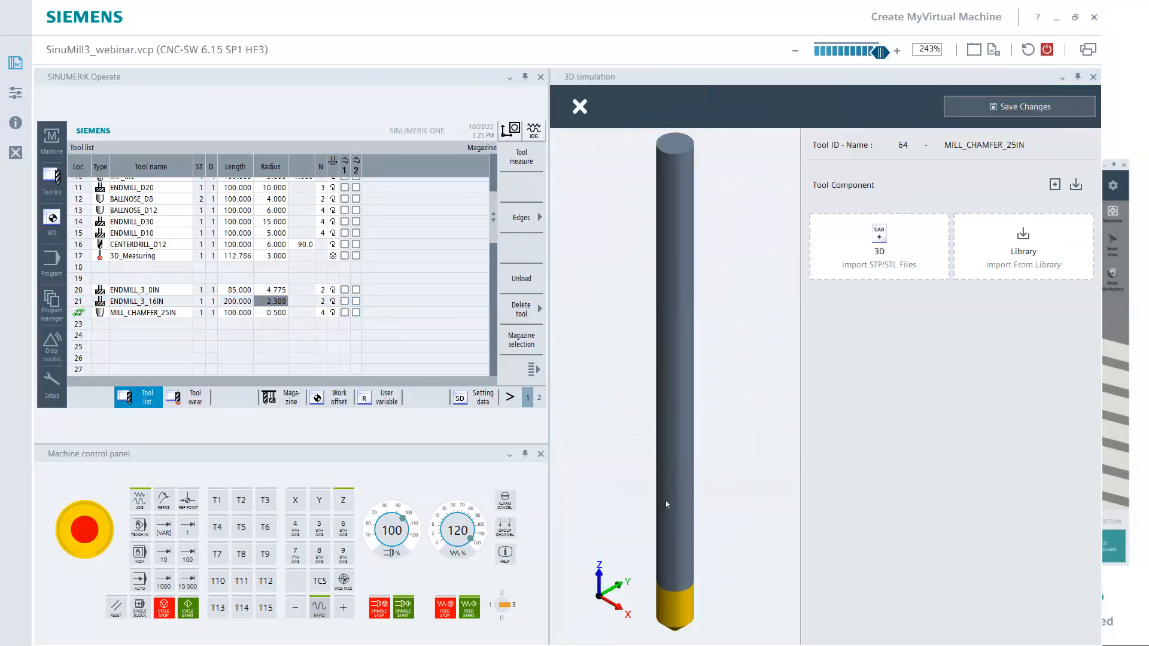
{"action": "middle_click_drag", "start_coordinate": [678, 427], "coordinate": [679, 455]}
{"action": "middle_click_drag", "start_coordinate": [686, 591], "coordinate": [669, 425]}
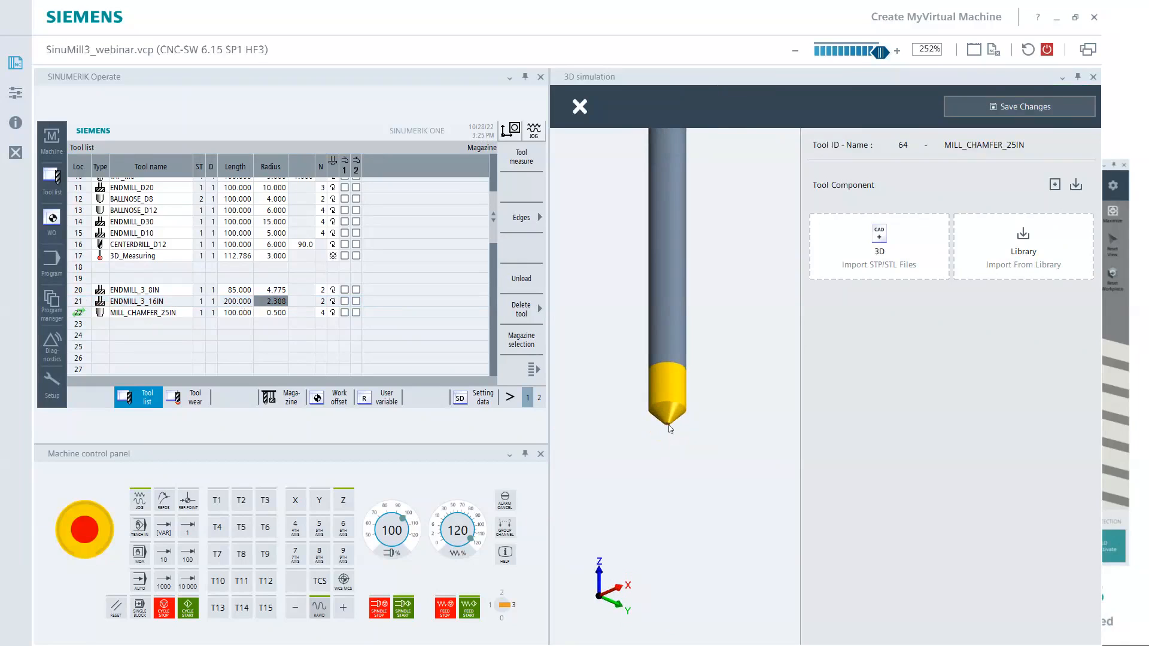
{"action": "middle_click_drag", "start_coordinate": [742, 406], "coordinate": [725, 431]}
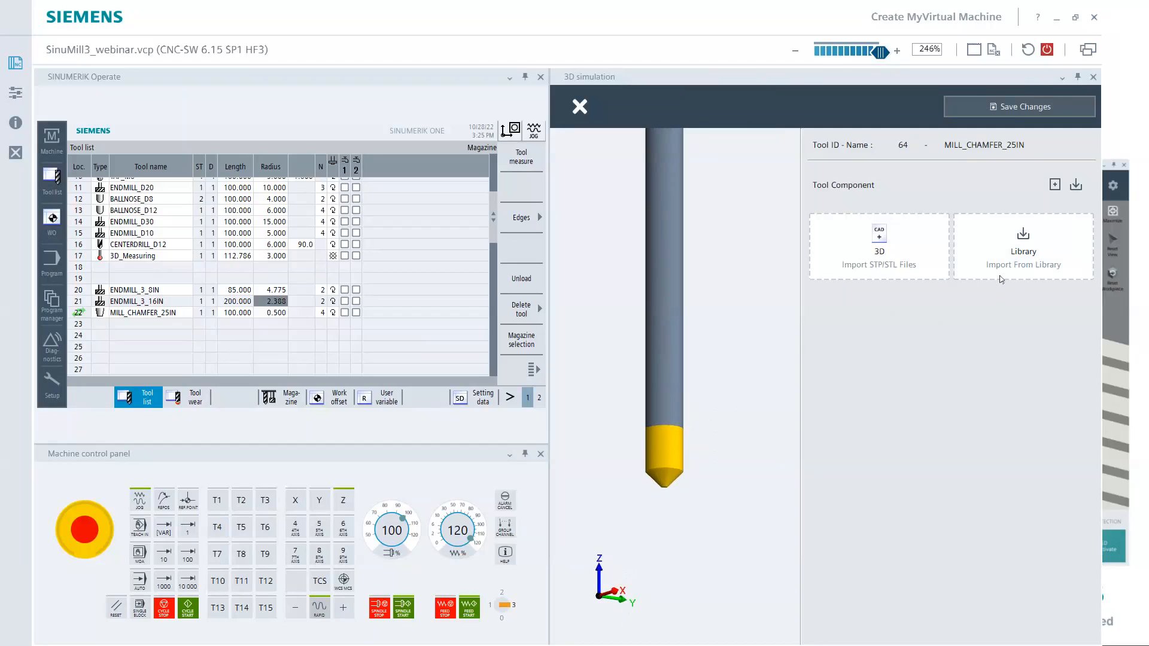
{"action": "left_click", "coordinate": [880, 246]}
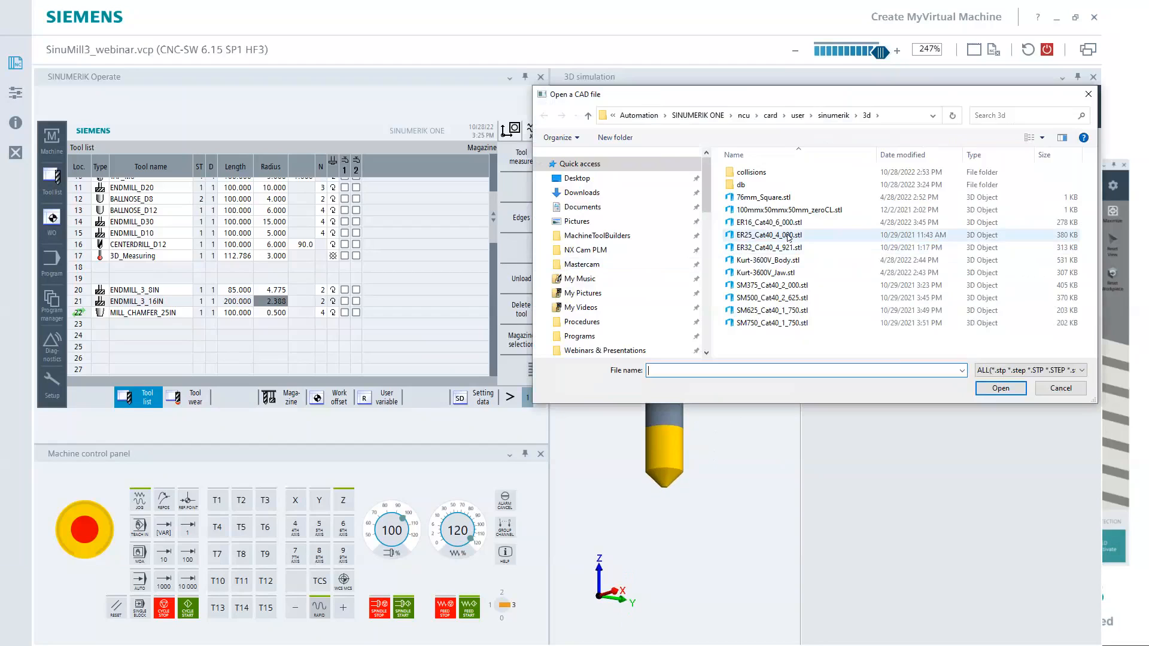
{"action": "left_click", "coordinate": [787, 237]}
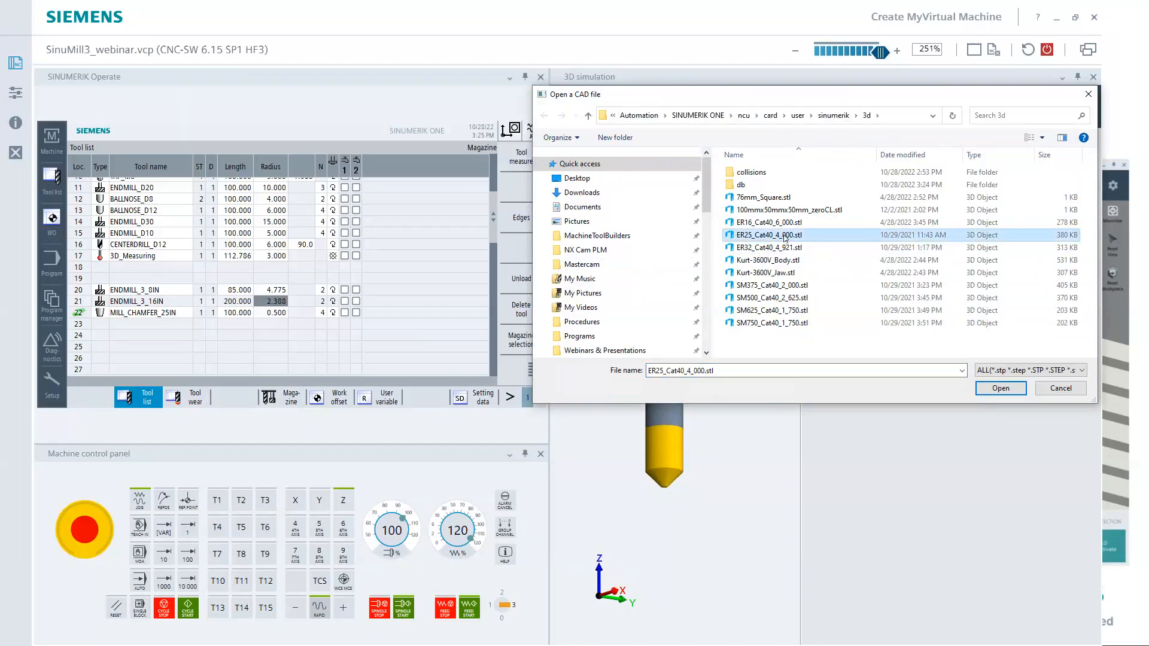
{"action": "left_click", "coordinate": [1010, 389]}
{"action": "middle_click_drag", "start_coordinate": [667, 415], "coordinate": [640, 512]}
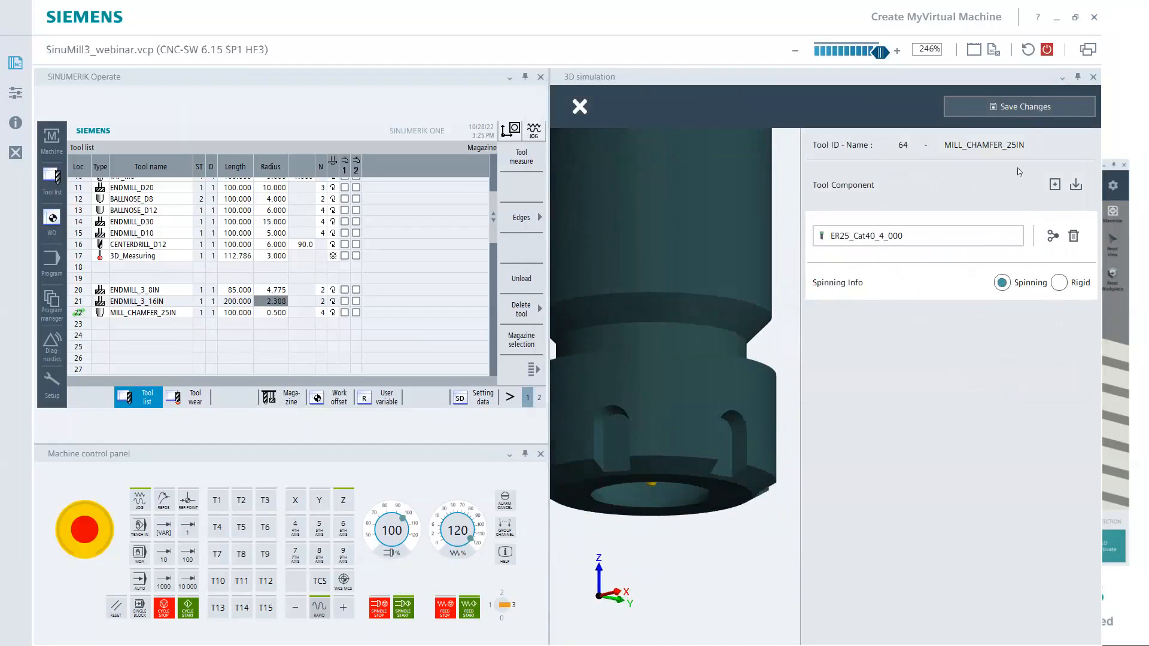
Save the holder assembly of MILL_CHAMFER_25IN and set its length to 120 mm in the tool list.
{"action": "left_click", "coordinate": [1032, 109]}
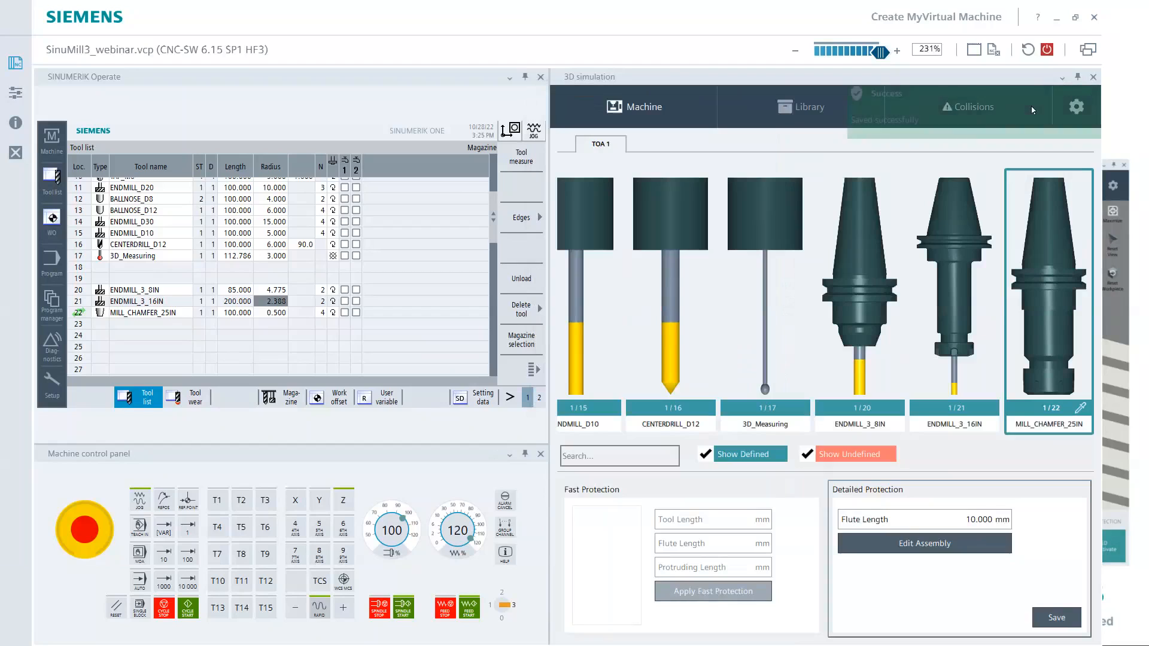
{"action": "left_click", "coordinate": [249, 313]}
{"action": "type", "text": "12"}
{"action": "type", "text": "5"}
{"action": "key", "text": "BackSpace"}
{"action": "type", "text": "0"}
{"action": "key", "text": "Return"}
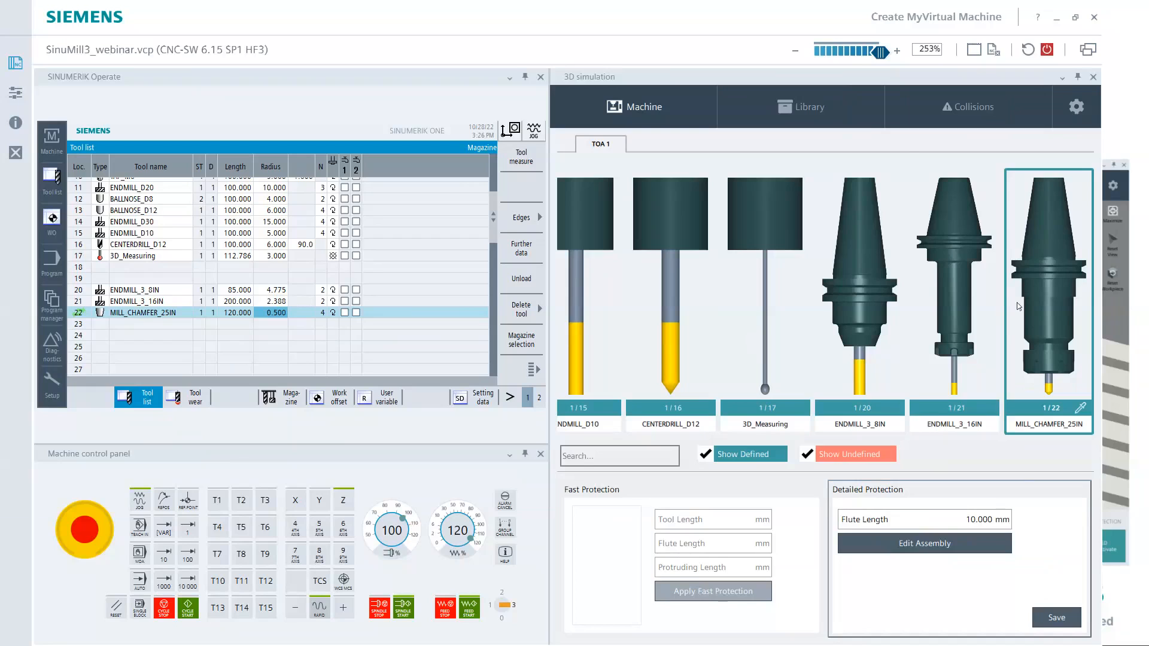
Return to the machine view and load the 3D_Measuring probe from the magazine into the spindle.
{"action": "left_click", "coordinate": [646, 106]}
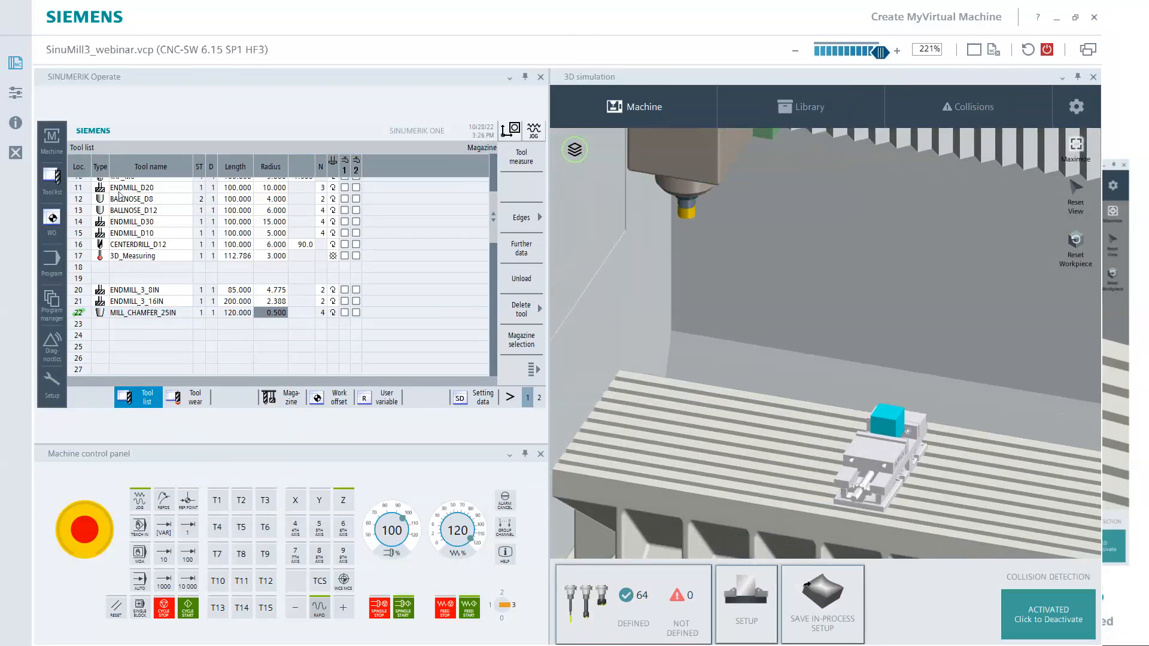
{"action": "left_click", "coordinate": [56, 153]}
{"action": "left_click", "coordinate": [523, 157]}
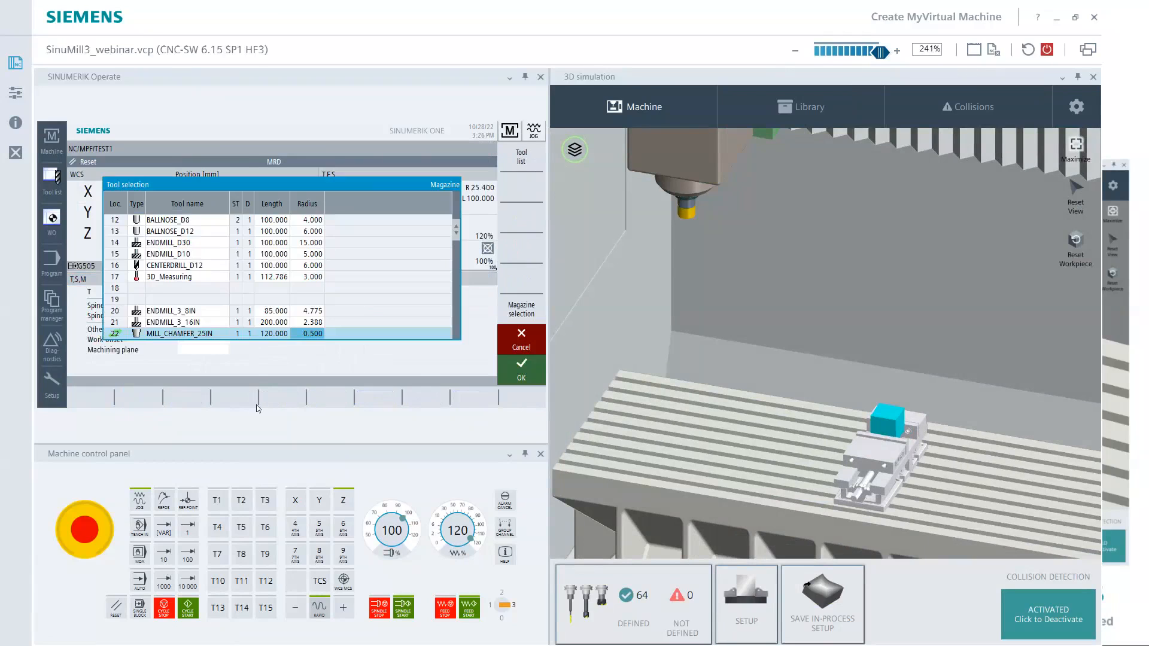
{"action": "left_click", "coordinate": [161, 281]}
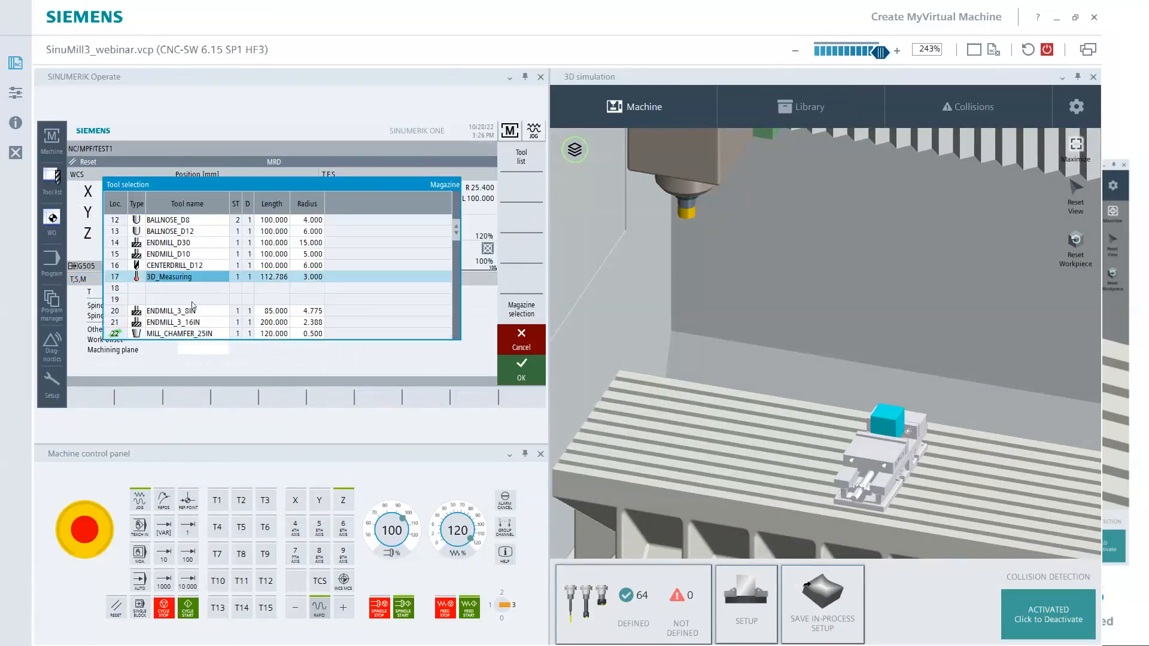
{"action": "left_click", "coordinate": [530, 371]}
{"action": "left_click", "coordinate": [189, 606]}
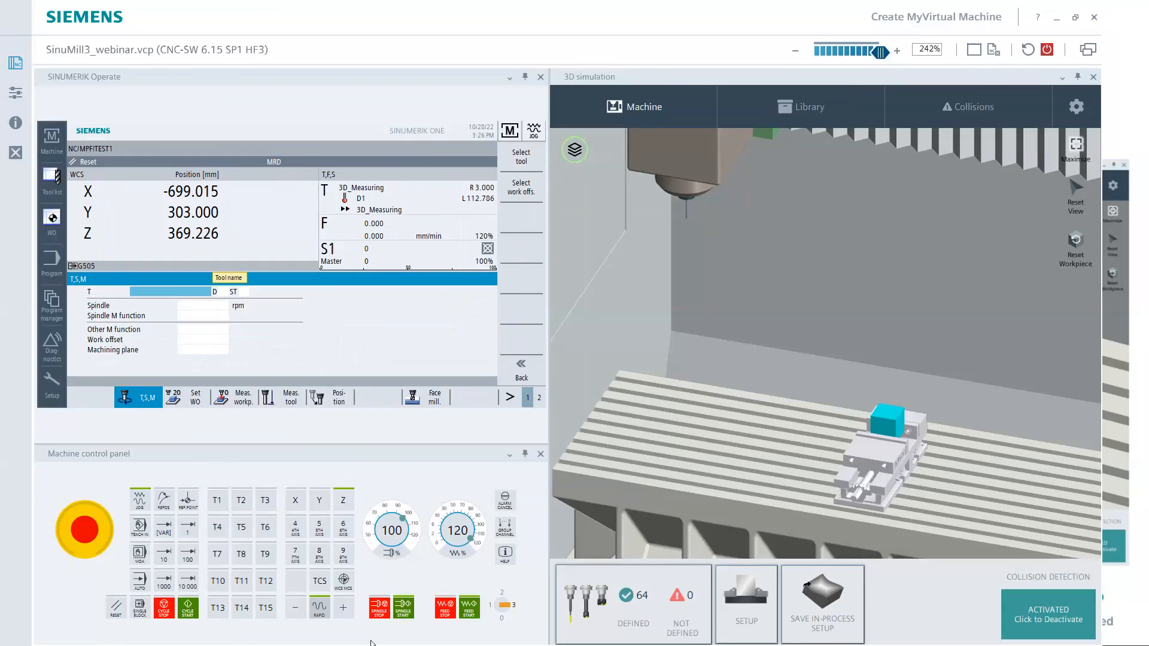
Position the probe at X 0, Y 0, Z 100 in rapid traverse.
{"action": "left_click", "coordinate": [329, 398]}
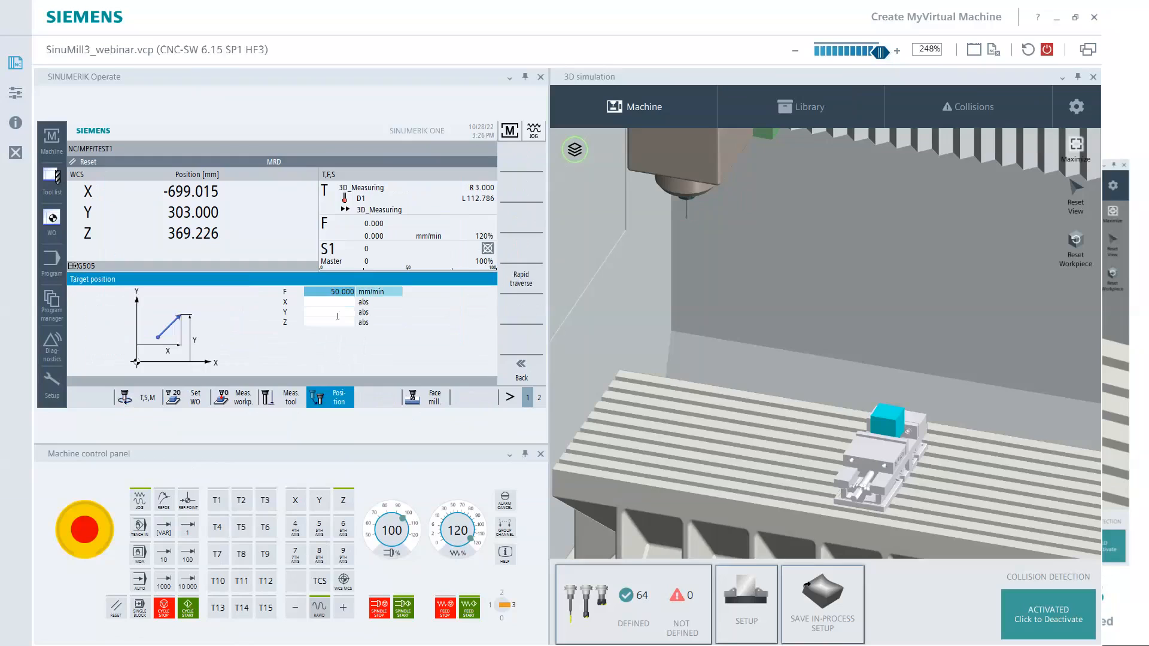
{"action": "left_click", "coordinate": [521, 279]}
{"action": "left_click", "coordinate": [332, 302]}
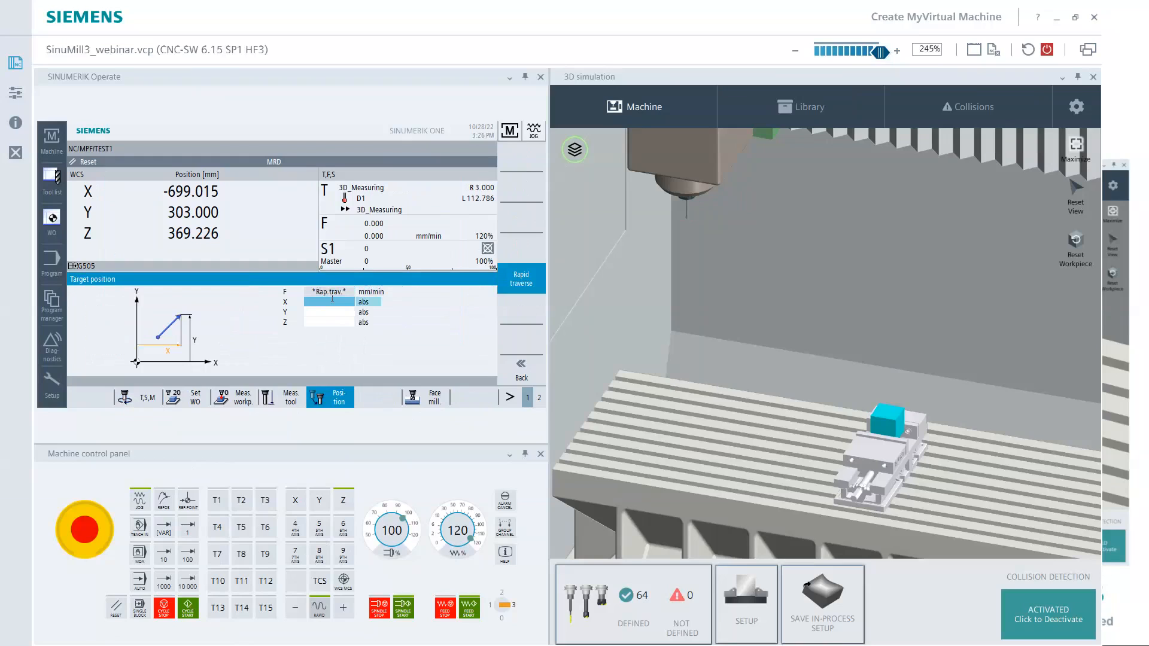
{"action": "type", "text": "0"}
{"action": "key", "text": "Return"}
{"action": "type", "text": "0"}
{"action": "key", "text": "Return"}
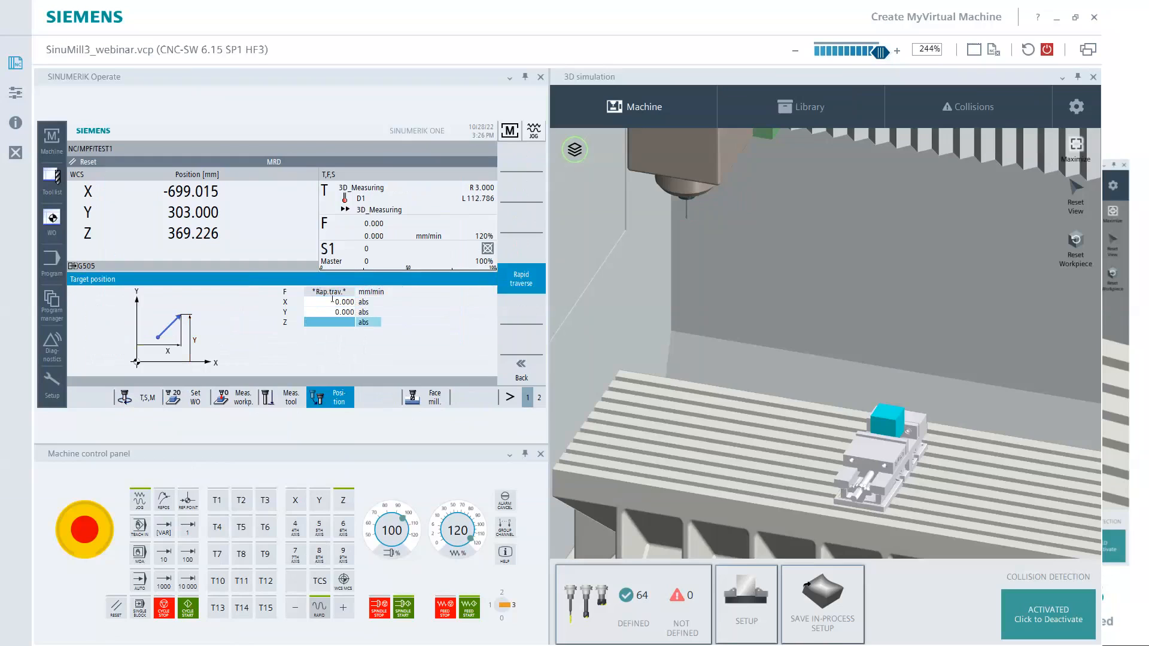
{"action": "type", "text": "100"}
{"action": "key", "text": "Return"}
{"action": "left_click", "coordinate": [188, 609]}
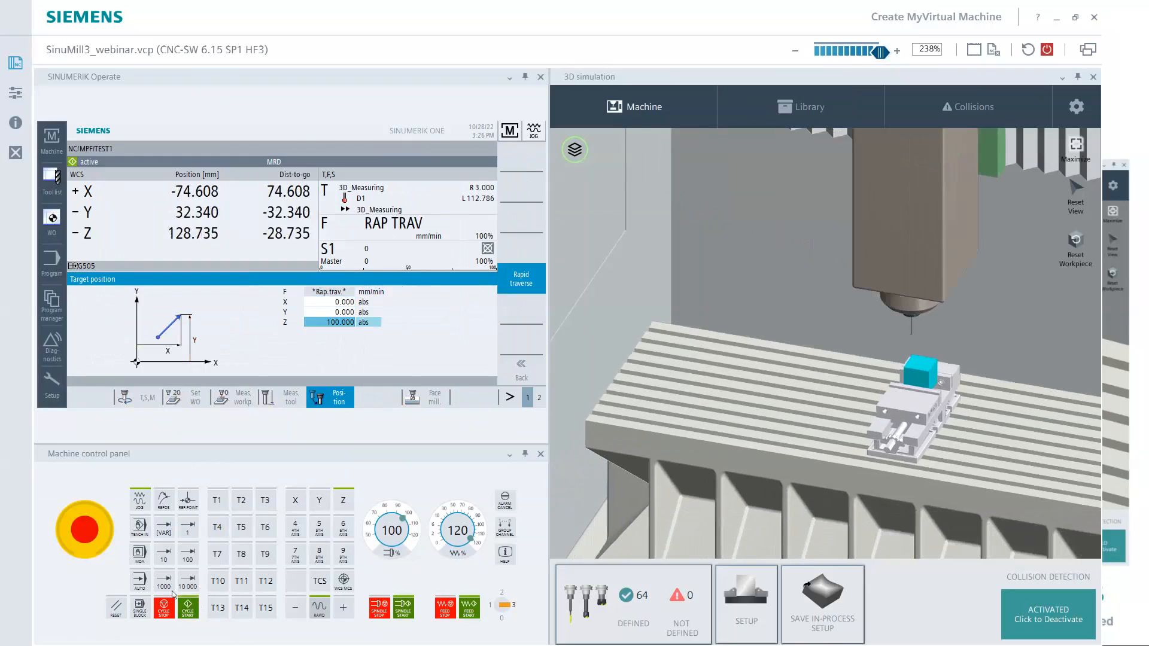
Jog the Z axis down into the workpiece, then retract it to about Z 16.7 mm, just above the top face.
{"action": "scroll", "coordinate": [941, 378], "scroll_direction": "up", "scroll_amount": 2}
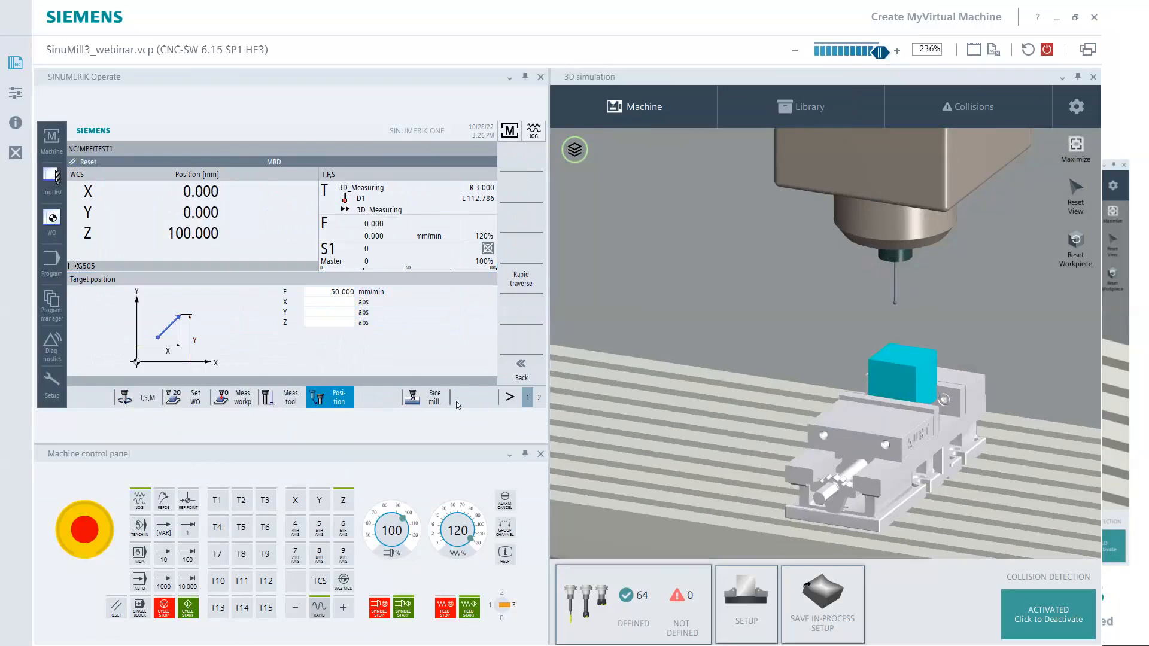
{"action": "left_click", "coordinate": [295, 607]}
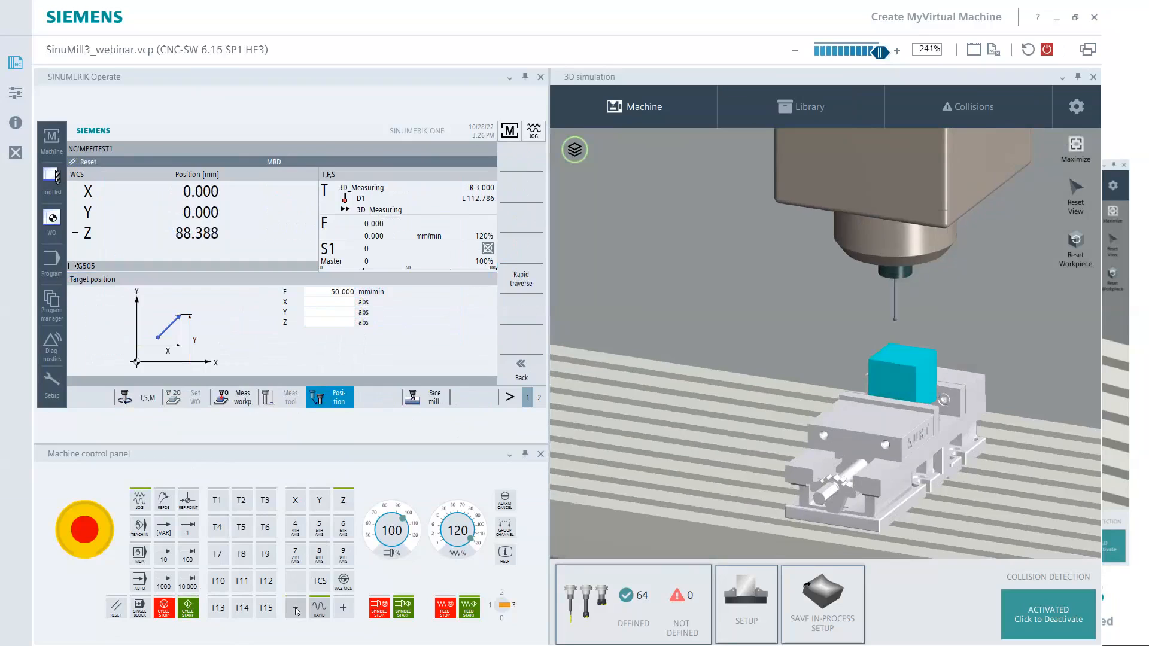
{"action": "left_click", "coordinate": [344, 609]}
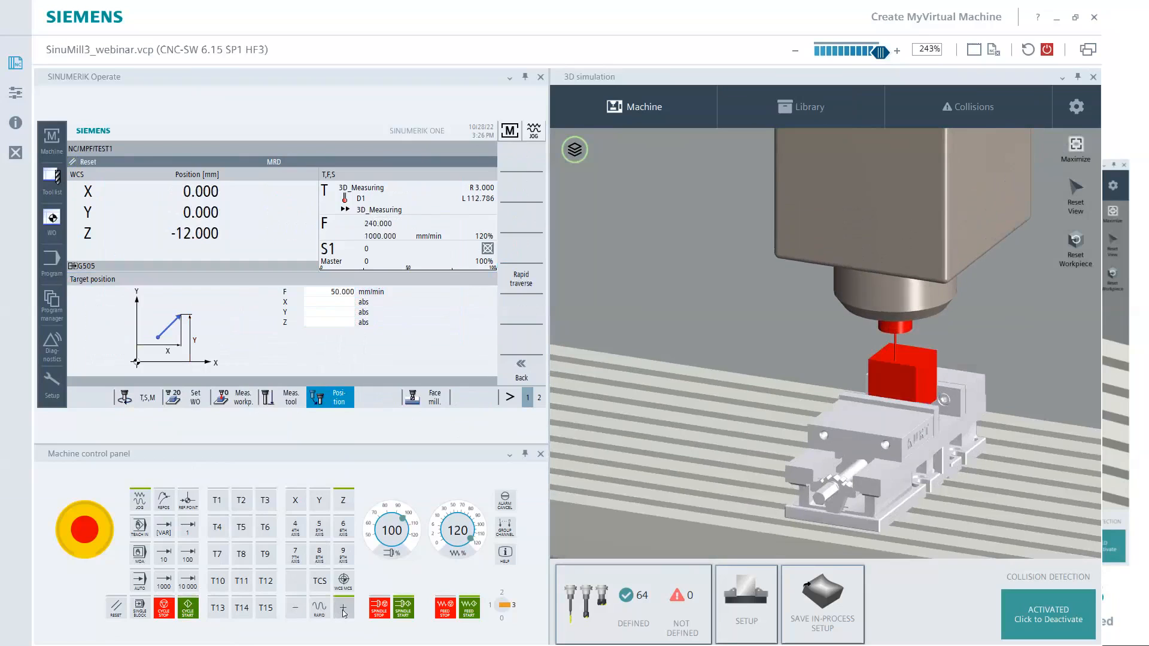
{"action": "left_click", "coordinate": [343, 610]}
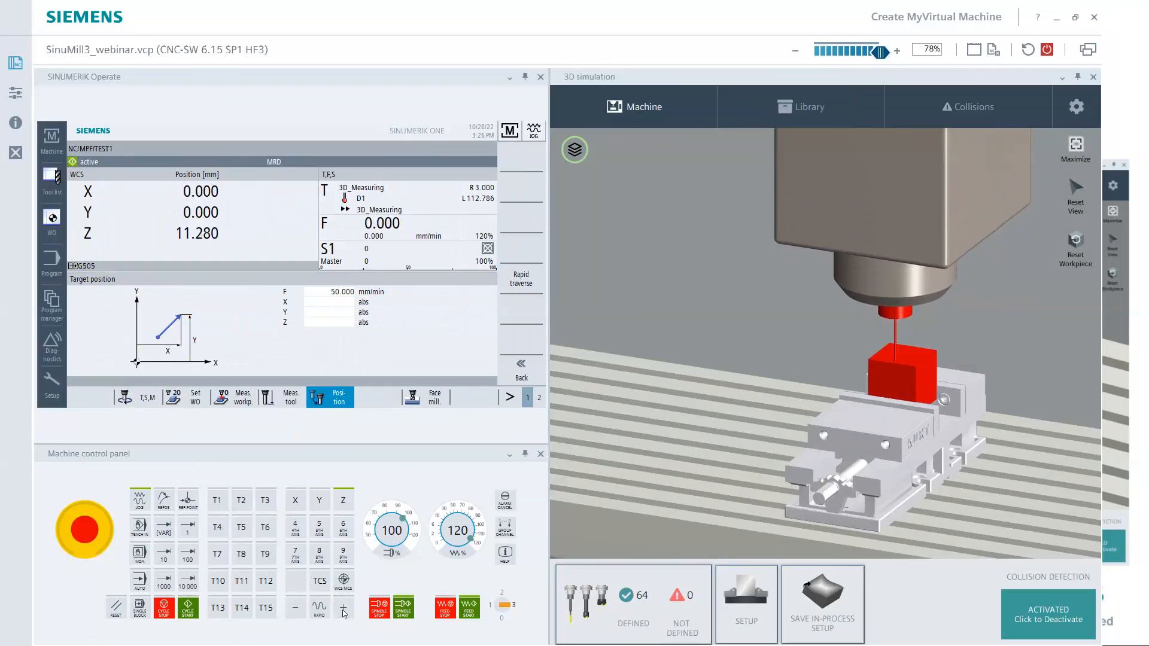
{"action": "left_click", "coordinate": [343, 609]}
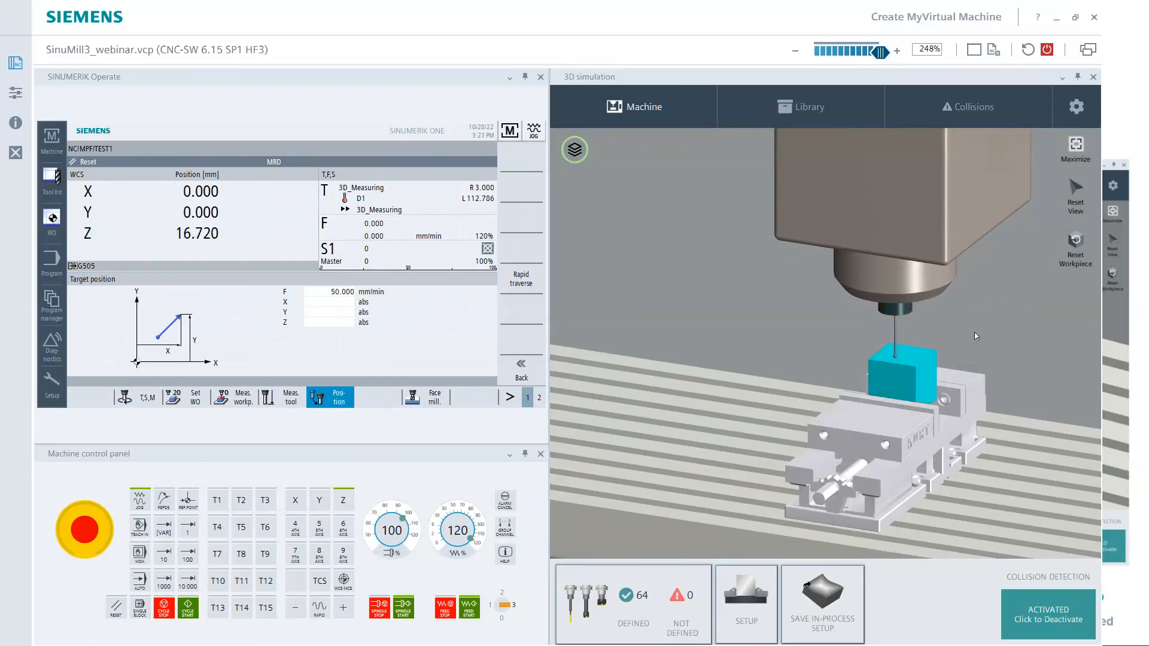
Jog the Y axis in the positive direction to about 25 mm to place the probe over the workpiece centre.
{"action": "middle_click_drag", "start_coordinate": [888, 390], "coordinate": [820, 385]}
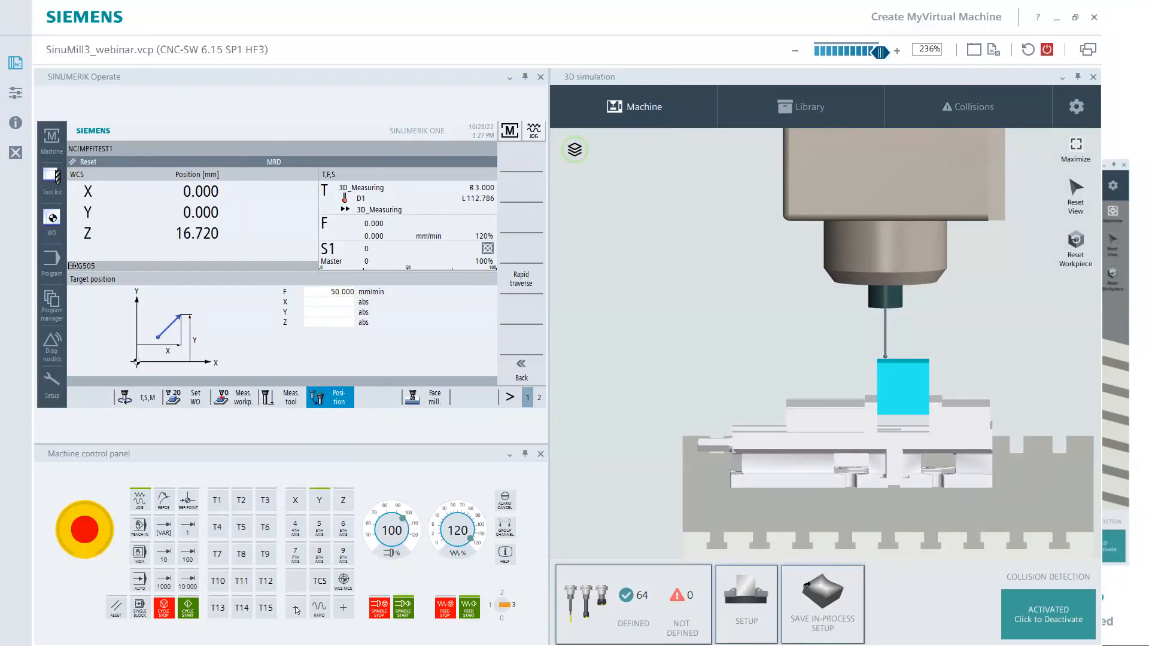
{"action": "left_click", "coordinate": [343, 609]}
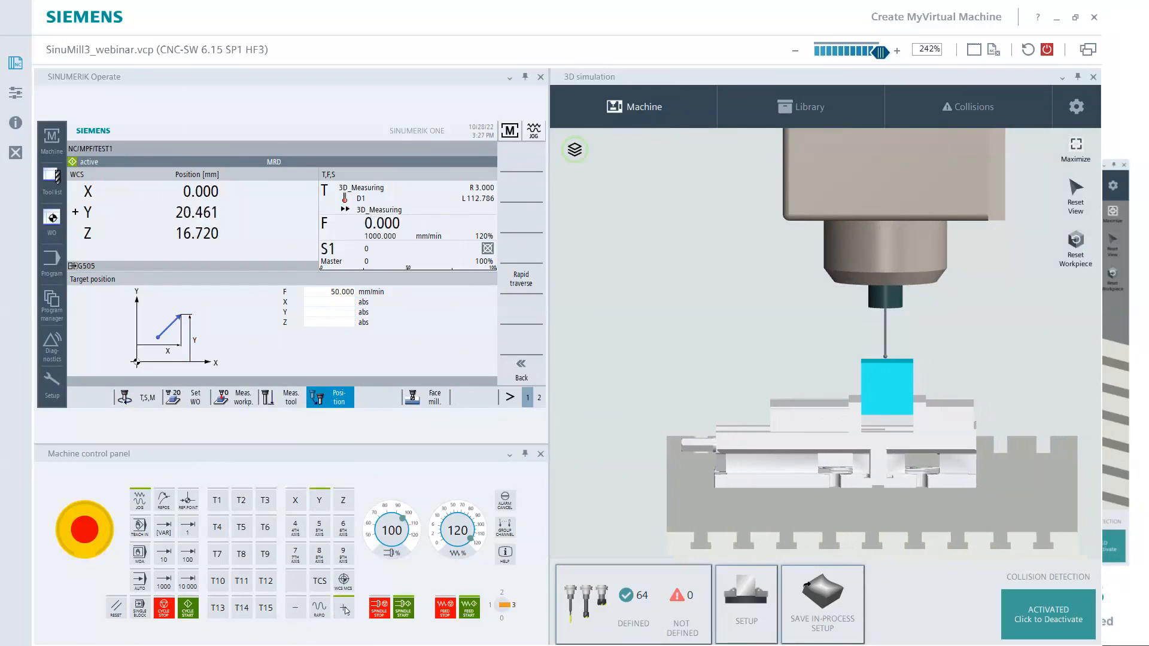
{"action": "left_click", "coordinate": [295, 609]}
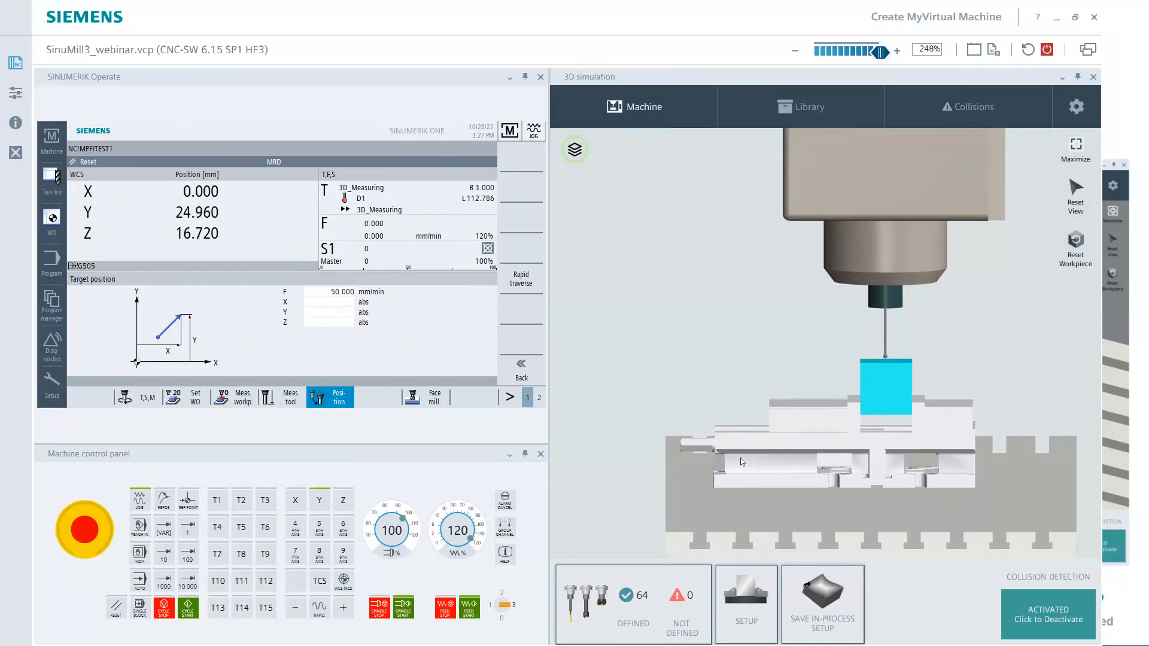
Measure the workpiece's top edge in Z with Z0 at 0 for work offset G505.
{"action": "middle_click_drag", "start_coordinate": [802, 451], "coordinate": [873, 497]}
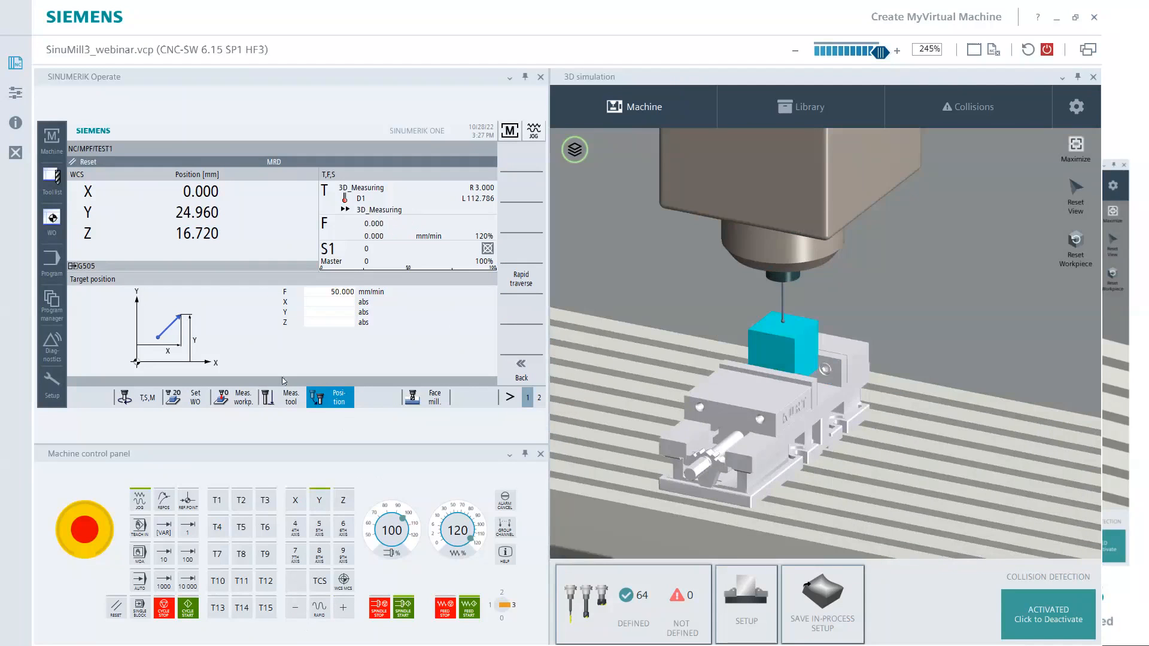
{"action": "left_click", "coordinate": [232, 398]}
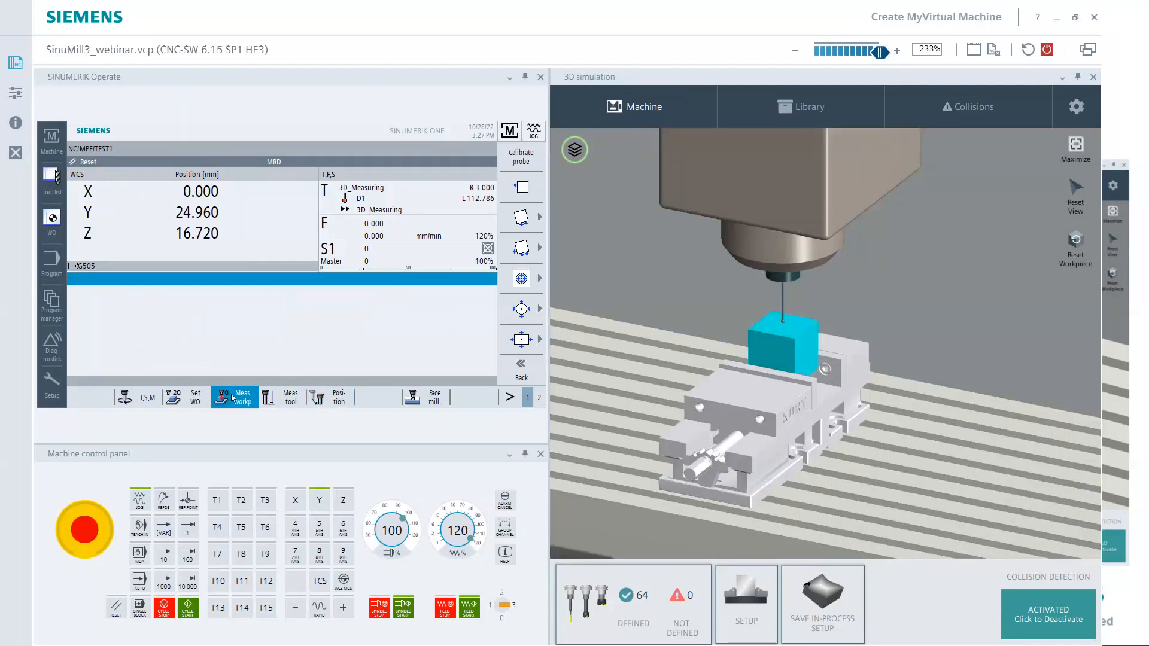
{"action": "left_click", "coordinate": [529, 194]}
{"action": "left_click", "coordinate": [378, 304]}
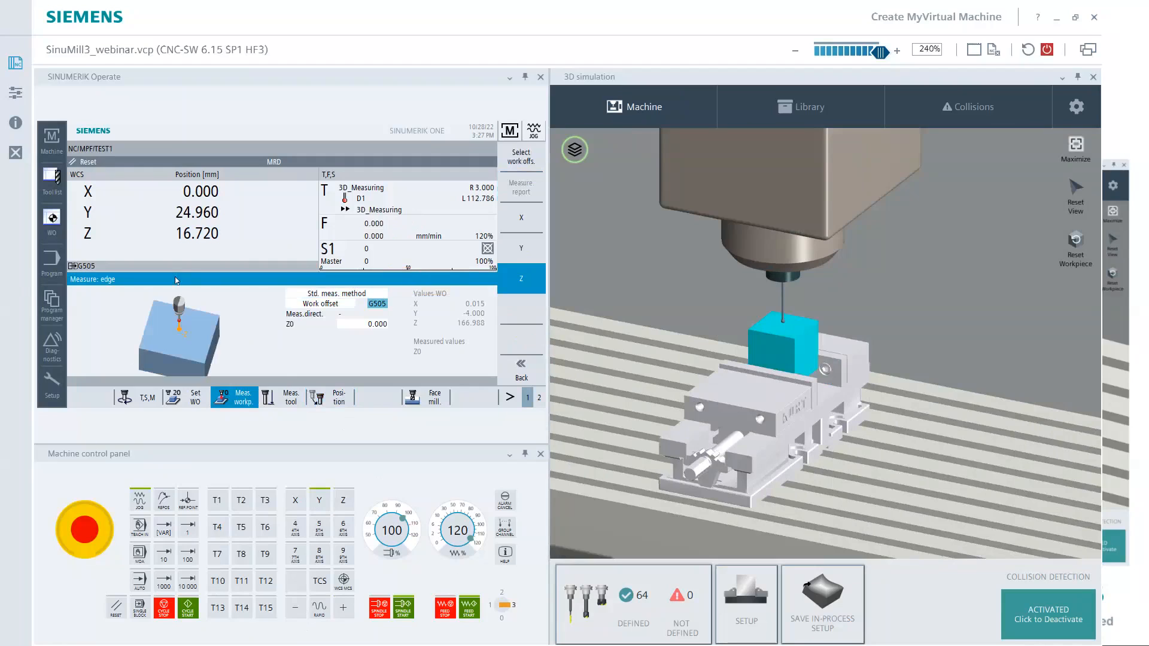
{"action": "left_click", "coordinate": [187, 609]}
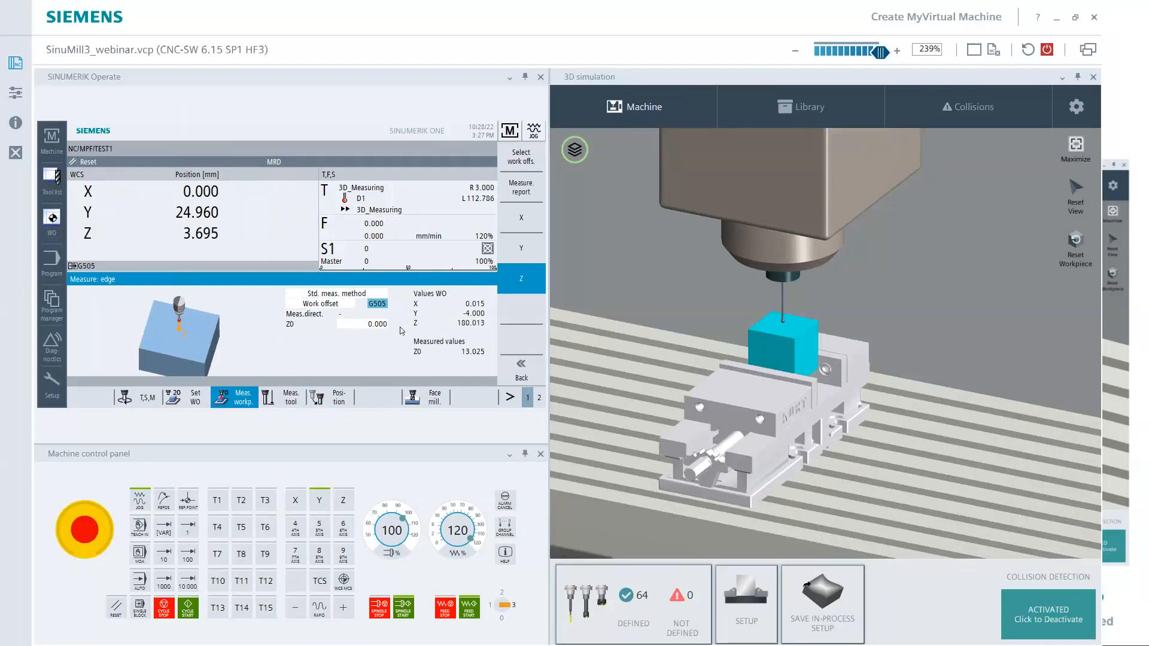
Set Z0 to 2 mm and repeat the Z edge measurement for work offset G505.
{"action": "left_click", "coordinate": [380, 323]}
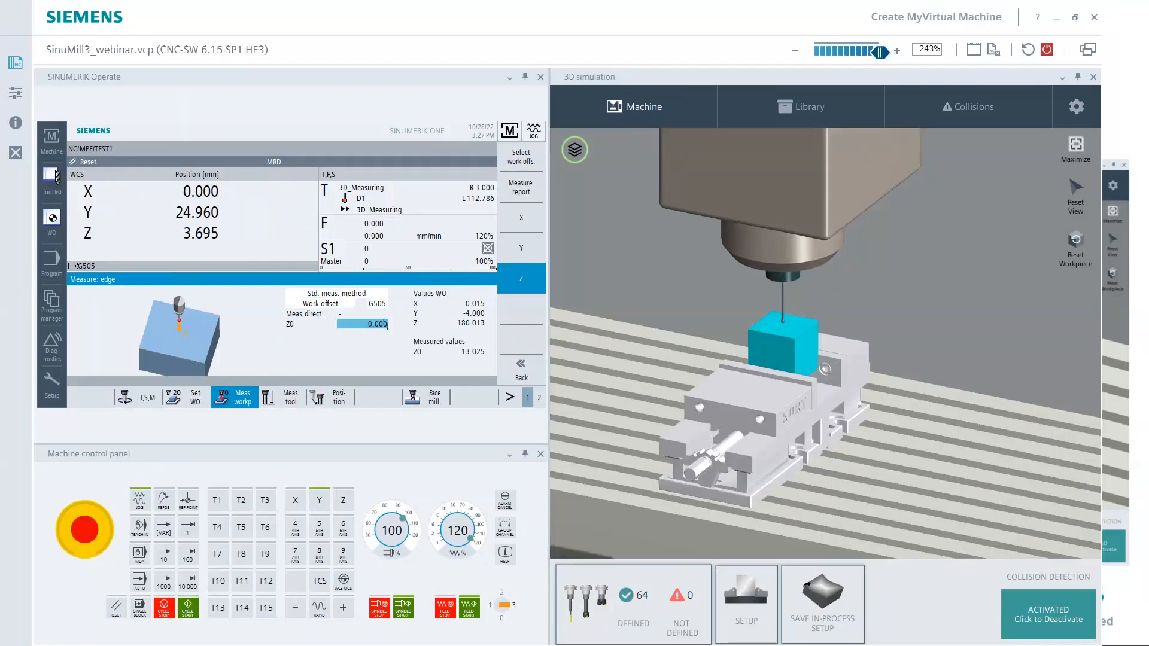
{"action": "type", "text": "2"}
{"action": "key", "text": "Return"}
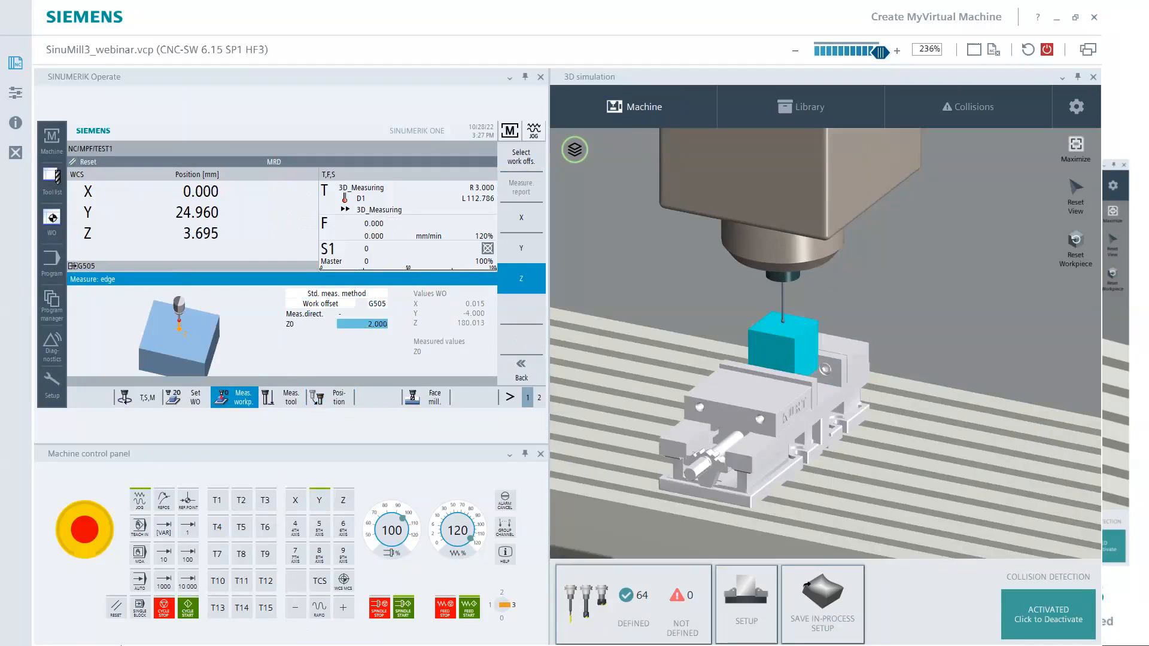
{"action": "left_click", "coordinate": [189, 608]}
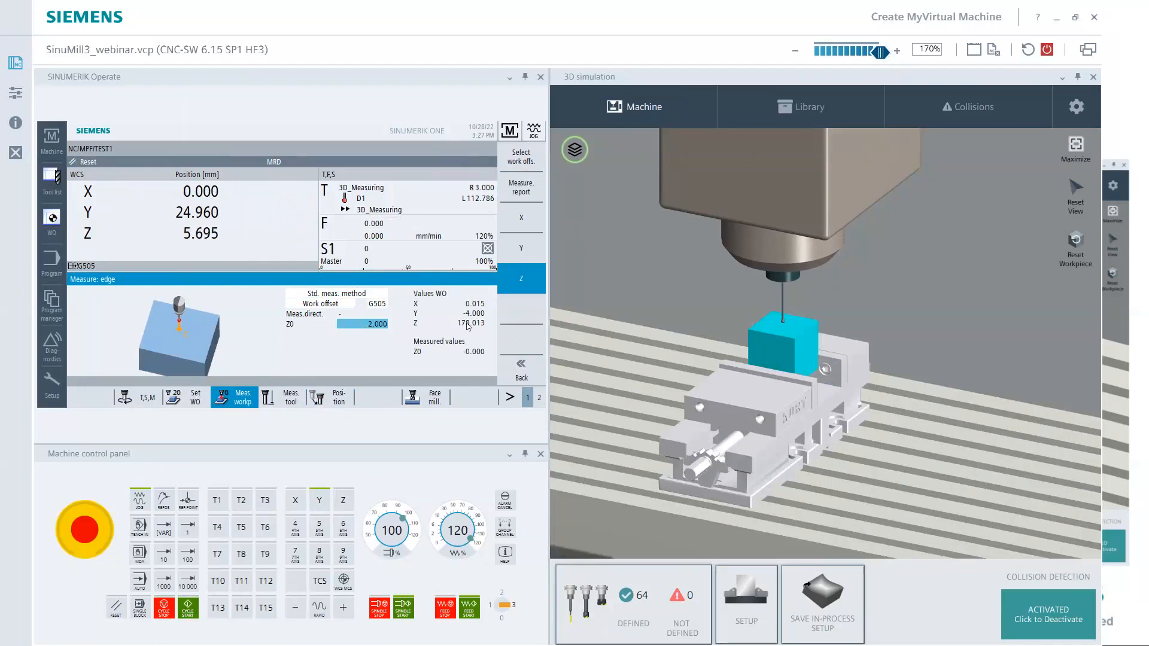
{"action": "left_click", "coordinate": [523, 369]}
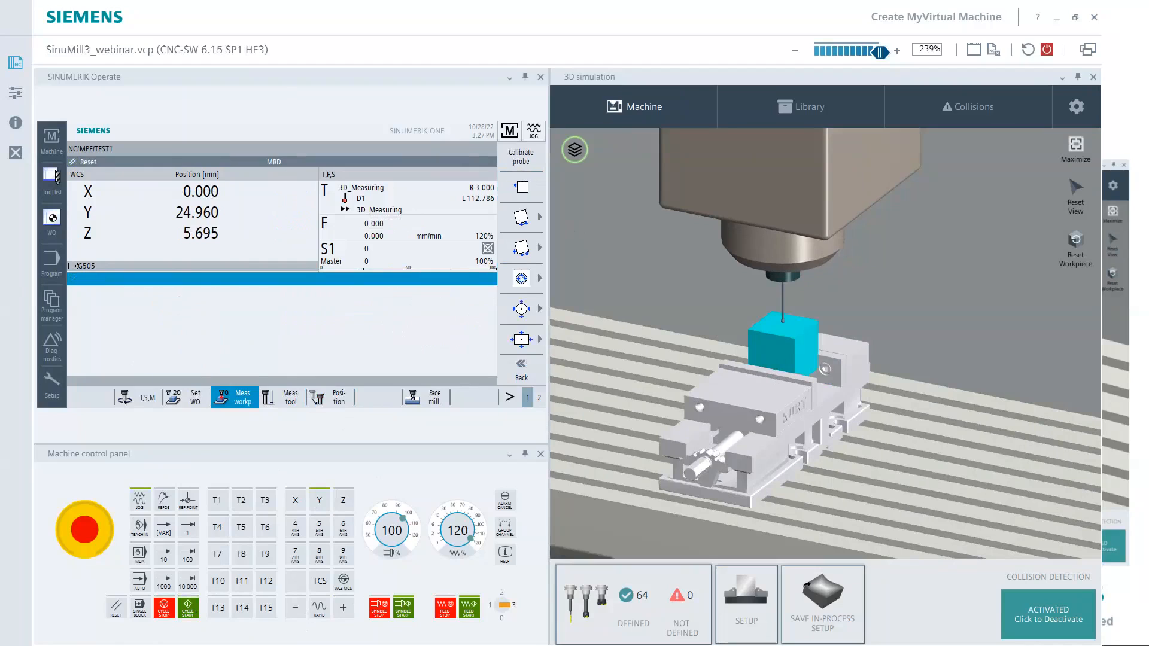
Measure the workpiece as a rectangular spigot with width 76 mm and length 76 mm for work offset G505.
{"action": "left_click", "coordinate": [521, 340]}
{"action": "left_click", "coordinate": [363, 333]}
{"action": "type", "text": "76"}
{"action": "key", "text": "Return"}
{"action": "type", "text": "7"}
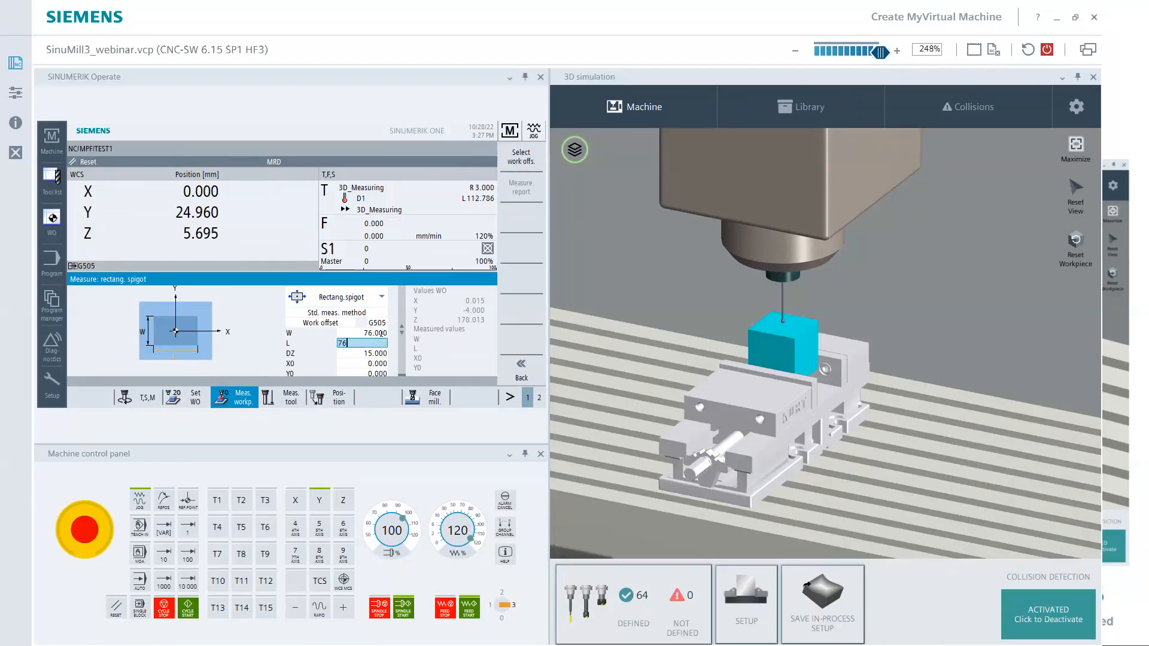
{"action": "type", "text": "6"}
{"action": "key", "text": "Return"}
{"action": "left_click", "coordinate": [188, 607]}
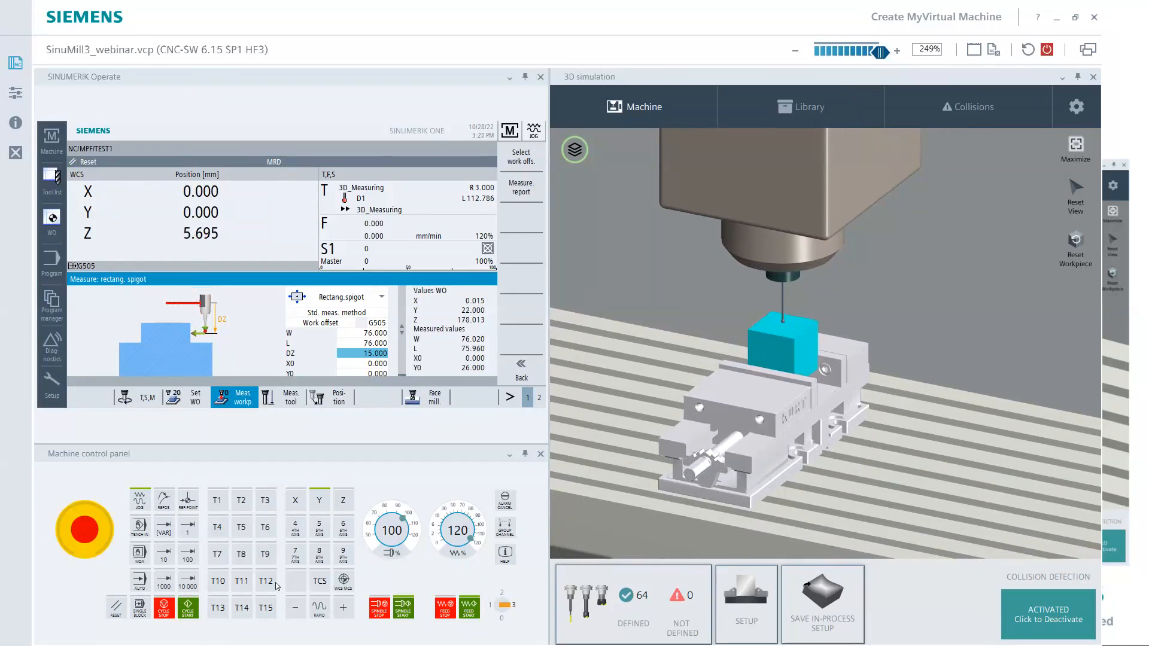
Open the StarDemo_setup_2_mm program in the program editor.
{"action": "middle_click_drag", "start_coordinate": [841, 330], "coordinate": [877, 357]}
{"action": "scroll", "coordinate": [886, 351], "scroll_direction": "down", "scroll_amount": 2}
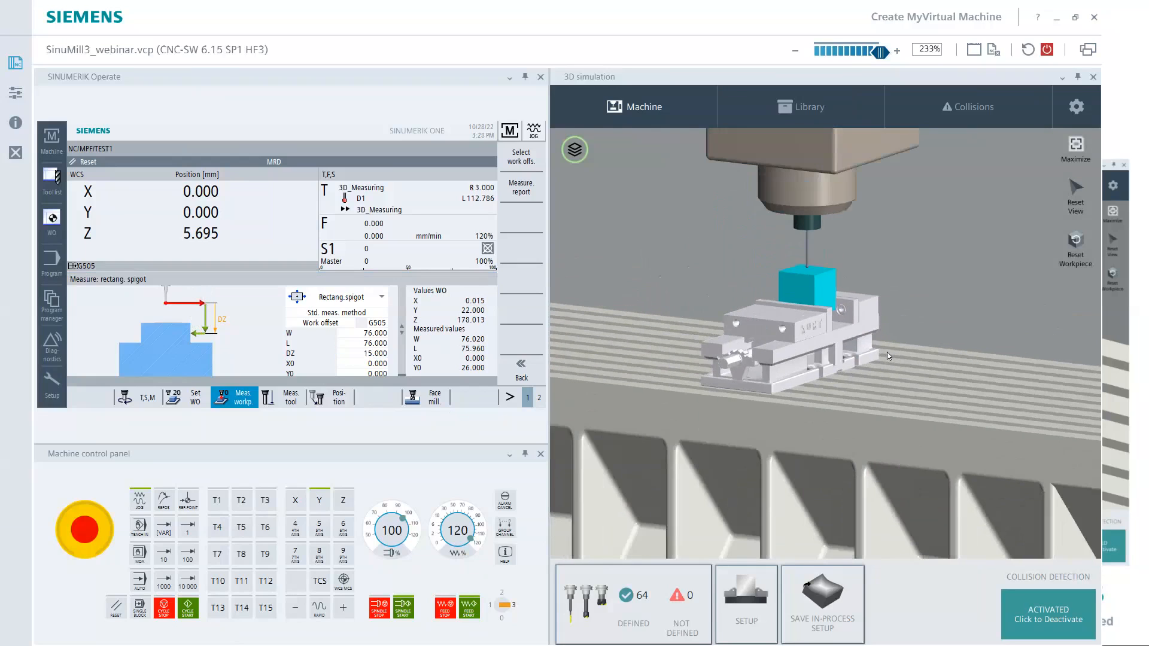
{"action": "scroll", "coordinate": [887, 352], "scroll_direction": "down", "scroll_amount": 3}
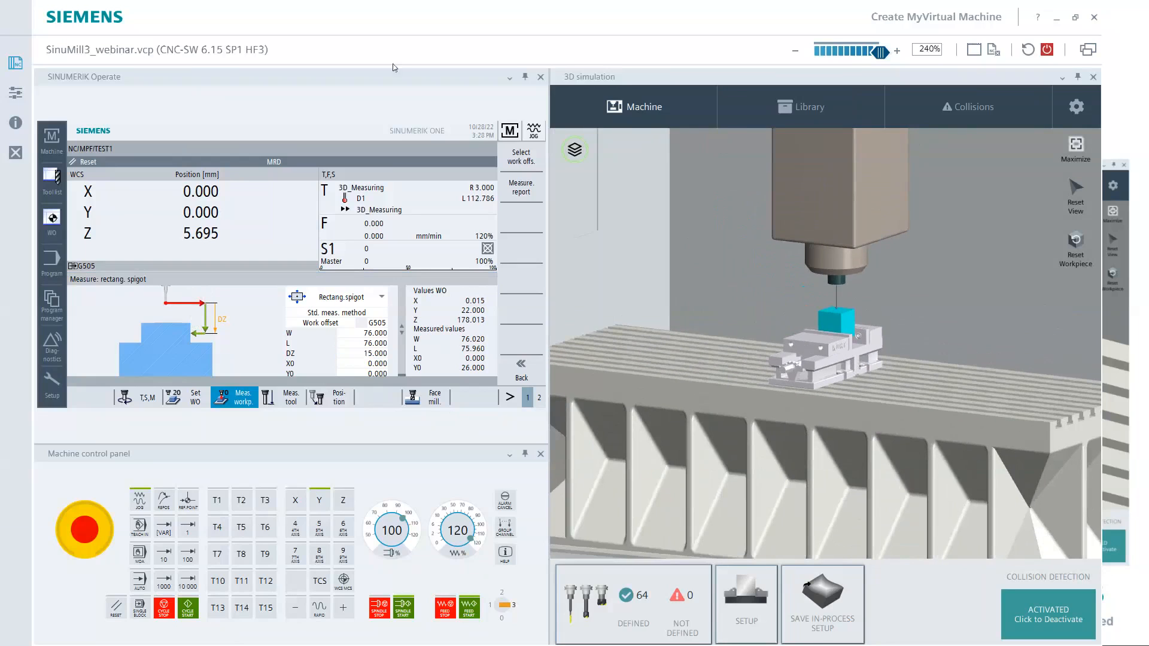
{"action": "left_click", "coordinate": [53, 306]}
{"action": "double_click", "coordinate": [165, 175]}
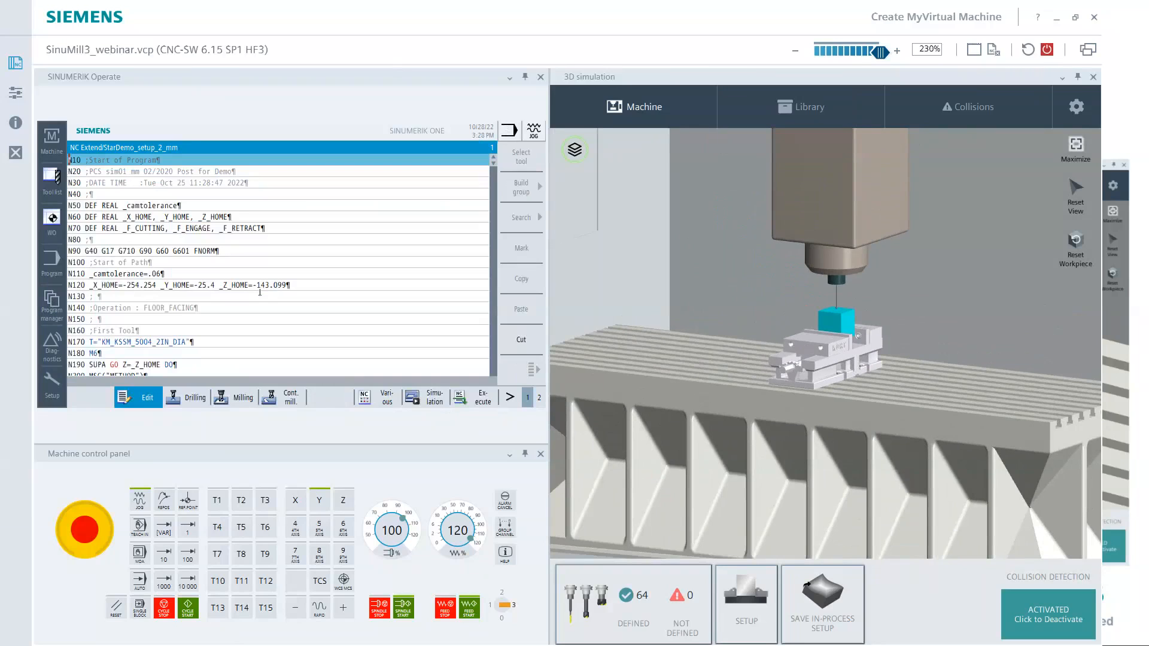
{"action": "left_click", "coordinate": [511, 397]}
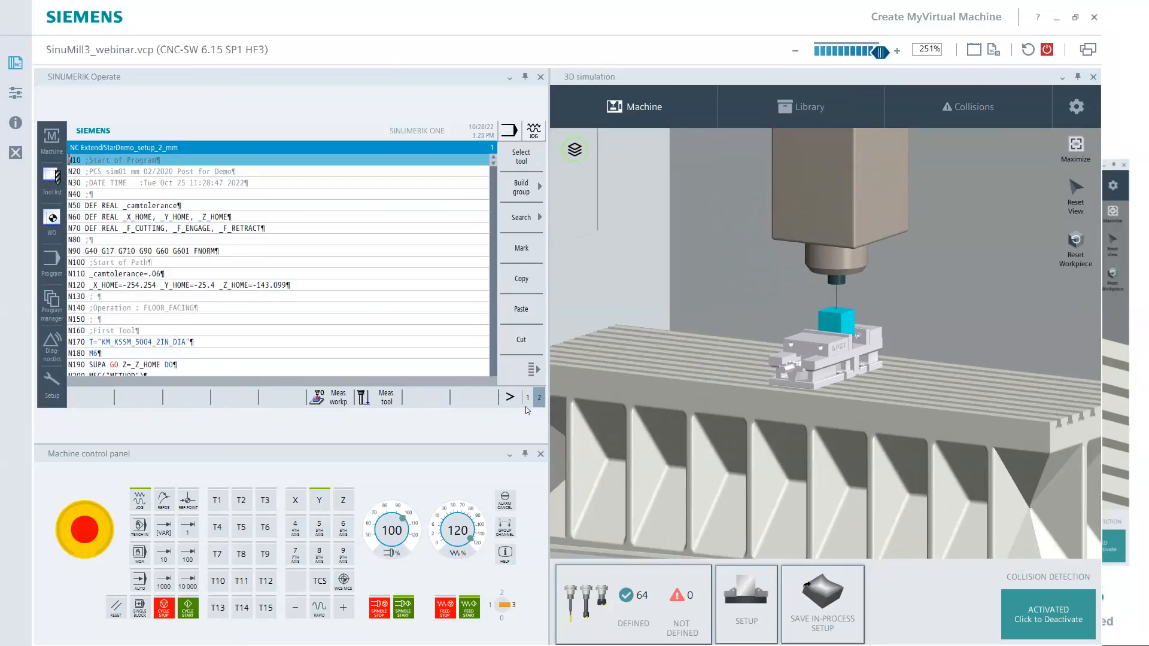
Run StarDemo_setup_2_mm in automatic mode and reset the control after the interruption.
{"action": "left_click", "coordinate": [139, 580]}
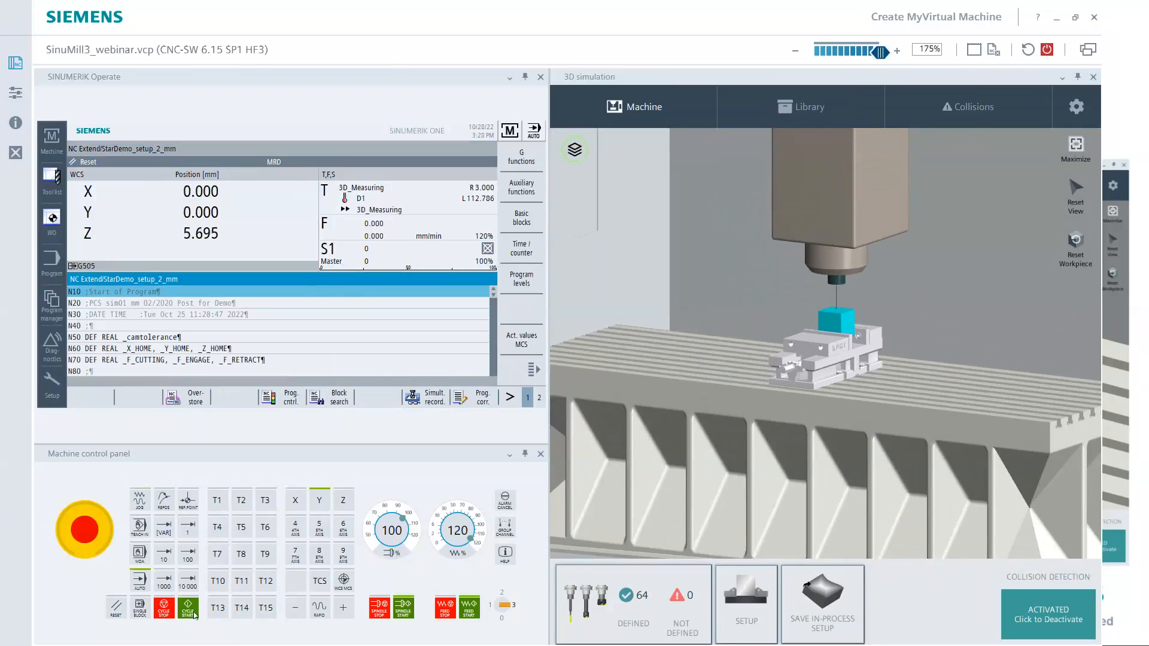
{"action": "left_click", "coordinate": [191, 613]}
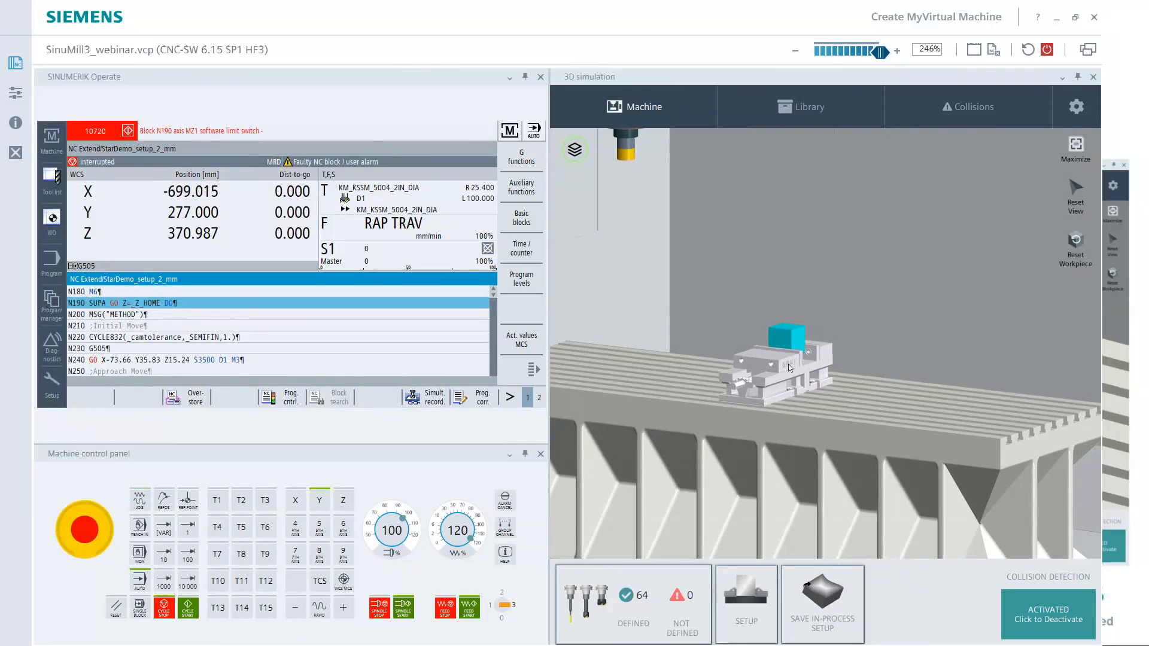
{"action": "left_click", "coordinate": [122, 606]}
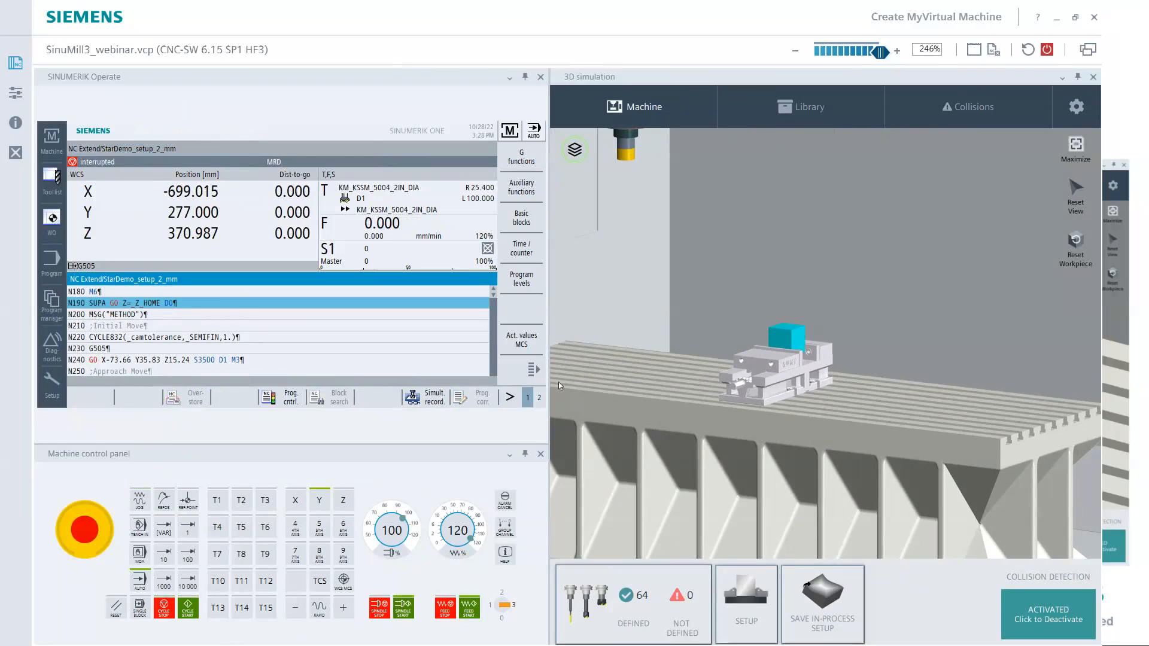
Open StarDemo_setup_2_mm for correction and copy the X, Y and Z home position assignments in block N120.
{"action": "left_click", "coordinate": [481, 397]}
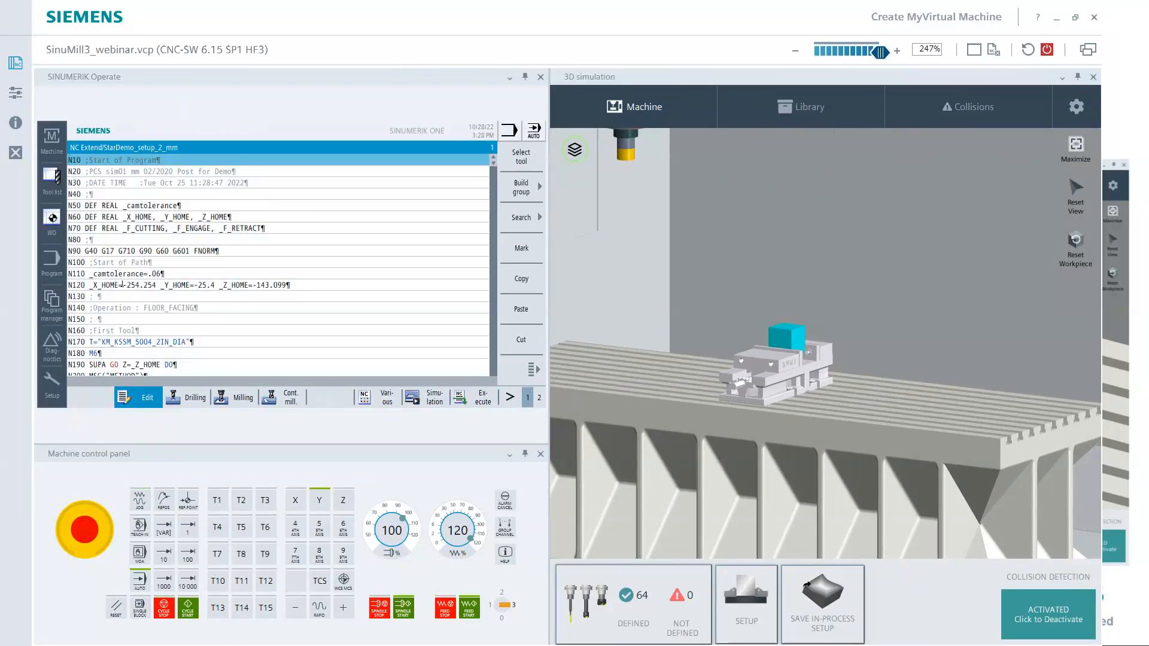
{"action": "left_click_drag", "start_coordinate": [137, 285], "coordinate": [287, 285]}
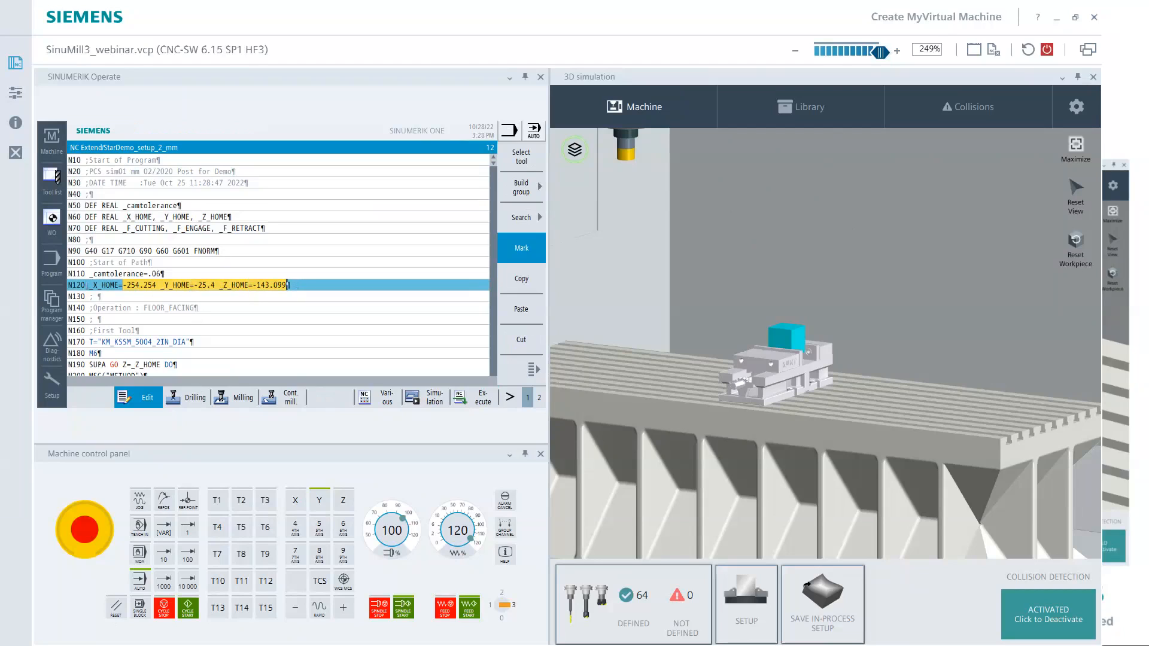
{"action": "key", "text": "Right"}
{"action": "key", "text": "Right"}
{"action": "key", "text": "Right"}
{"action": "key", "text": "Right"}
{"action": "key", "text": "Right"}
{"action": "key", "text": "Right"}
{"action": "key", "text": "Right"}
{"action": "key", "text": "Right"}
{"action": "key", "text": "Right"}
{"action": "key", "text": "Right"}
{"action": "key", "text": "Right"}
{"action": "key", "text": "Right"}
{"action": "key", "text": "Right"}
{"action": "key", "text": "Right"}
{"action": "key", "text": "Right"}
{"action": "key", "text": "Right"}
{"action": "key", "text": "Right"}
{"action": "key", "text": "Right"}
{"action": "key", "text": "Right"}
{"action": "key", "text": "Right"}
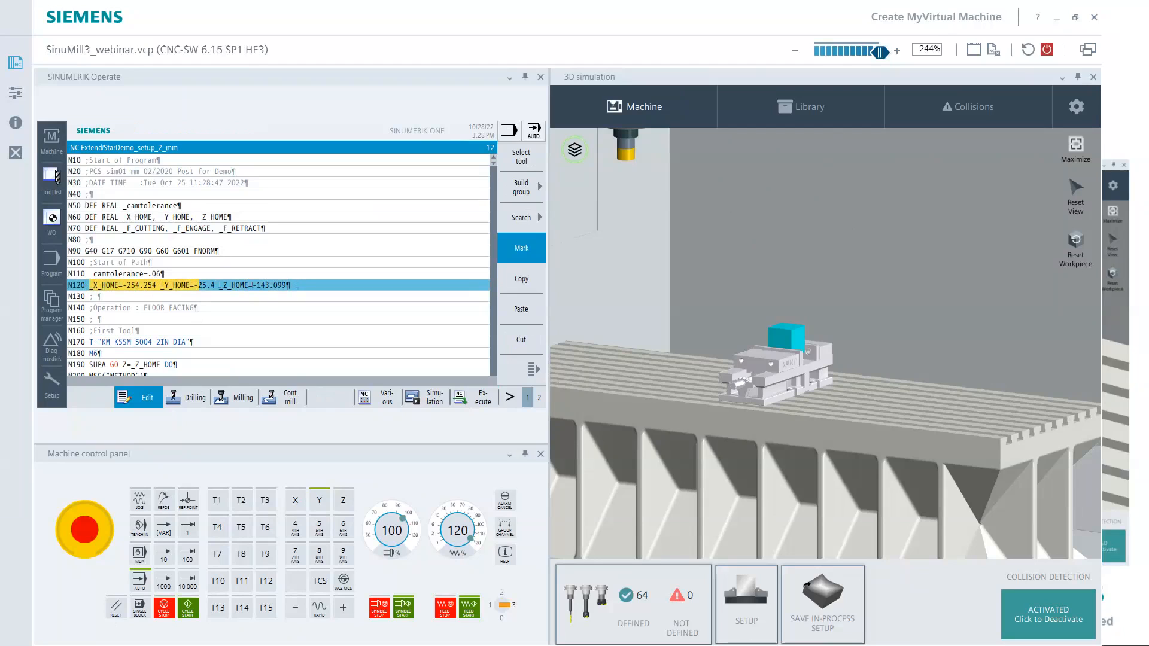
{"action": "key", "text": "Right"}
{"action": "key", "text": "ctrl+c"}
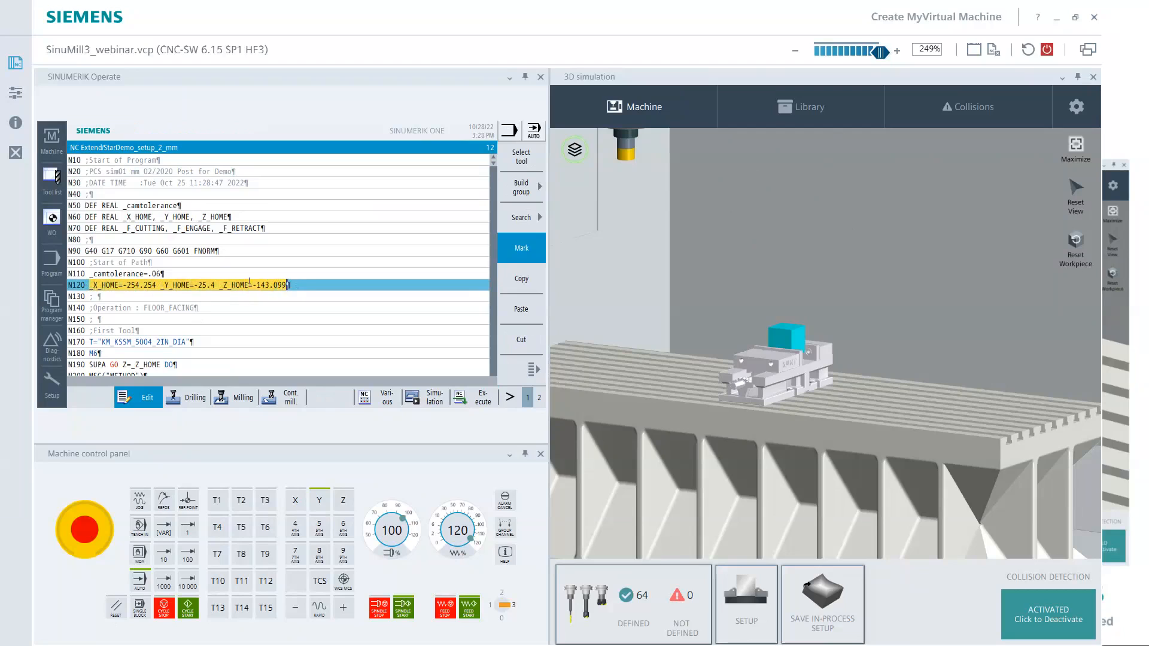
{"action": "right_click", "coordinate": [250, 284]}
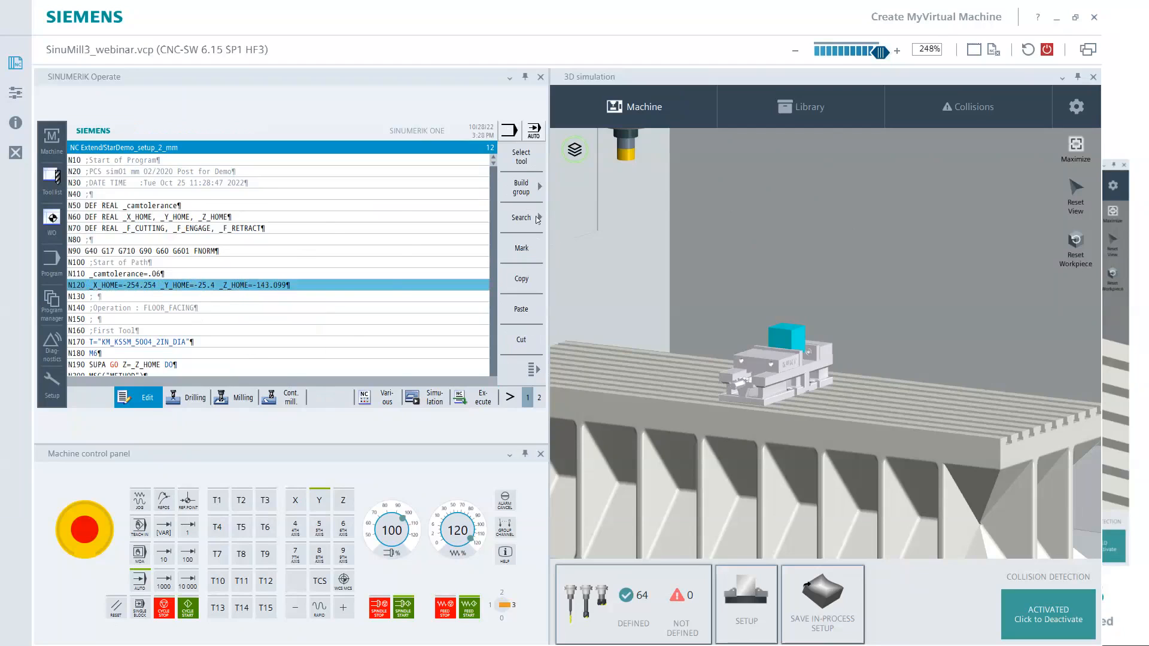
Start a forward search in the program with the copied home position assignments as the search text.
{"action": "left_click", "coordinate": [537, 219]}
{"action": "right_click", "coordinate": [361, 298]}
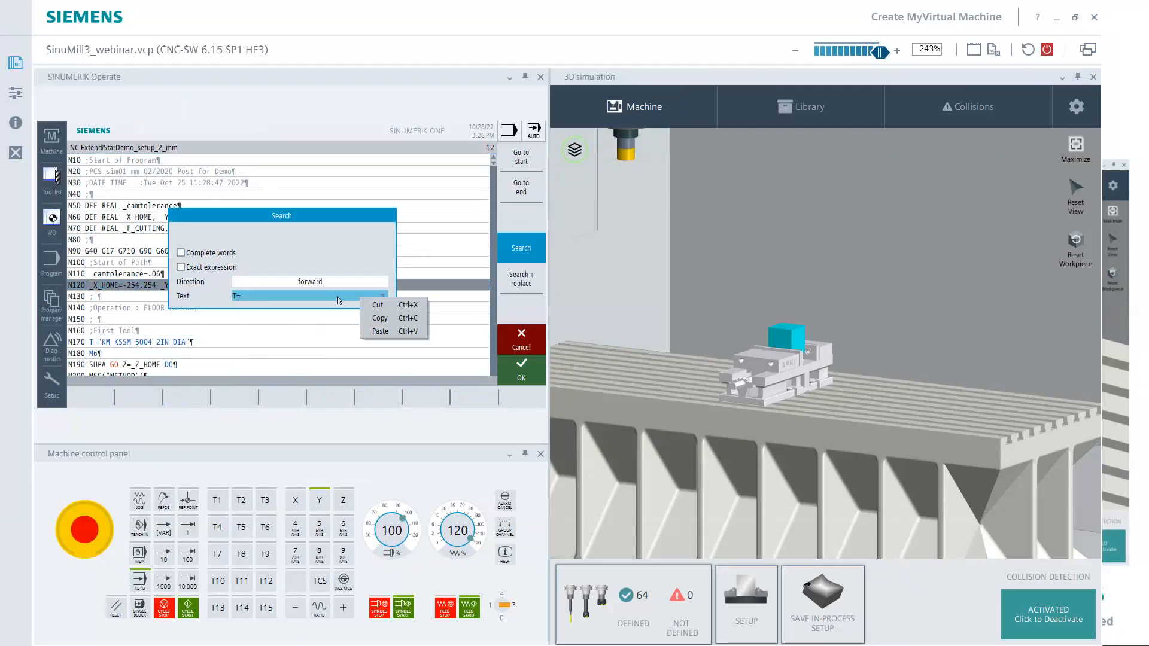
{"action": "left_click", "coordinate": [392, 330]}
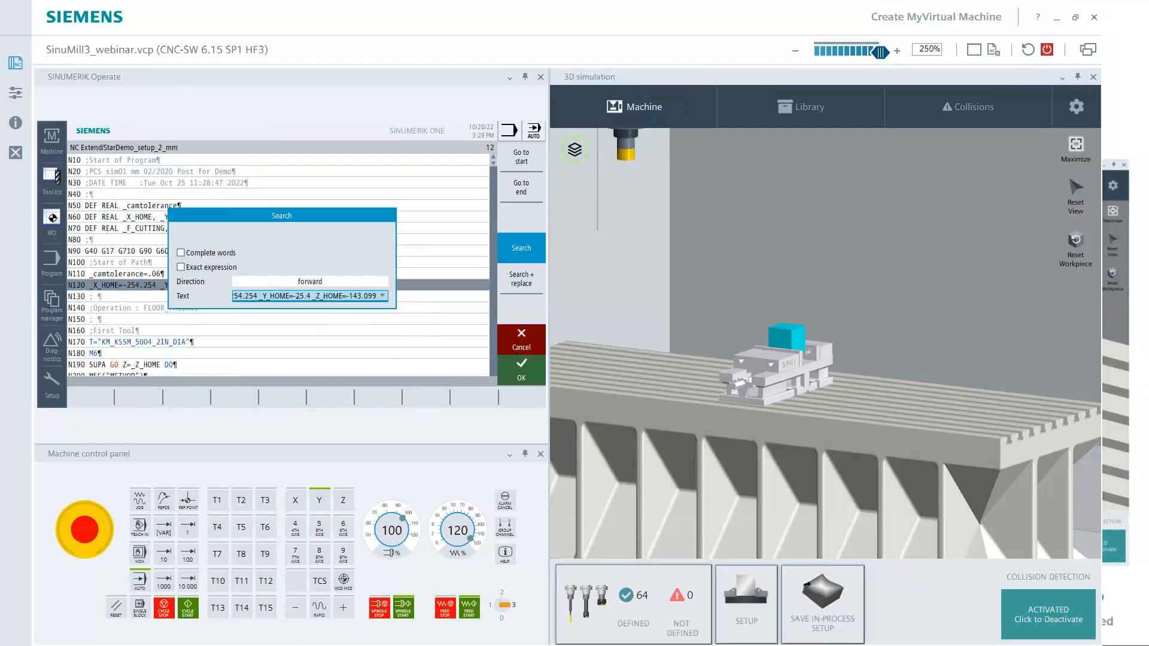
{"action": "key", "text": "Home"}
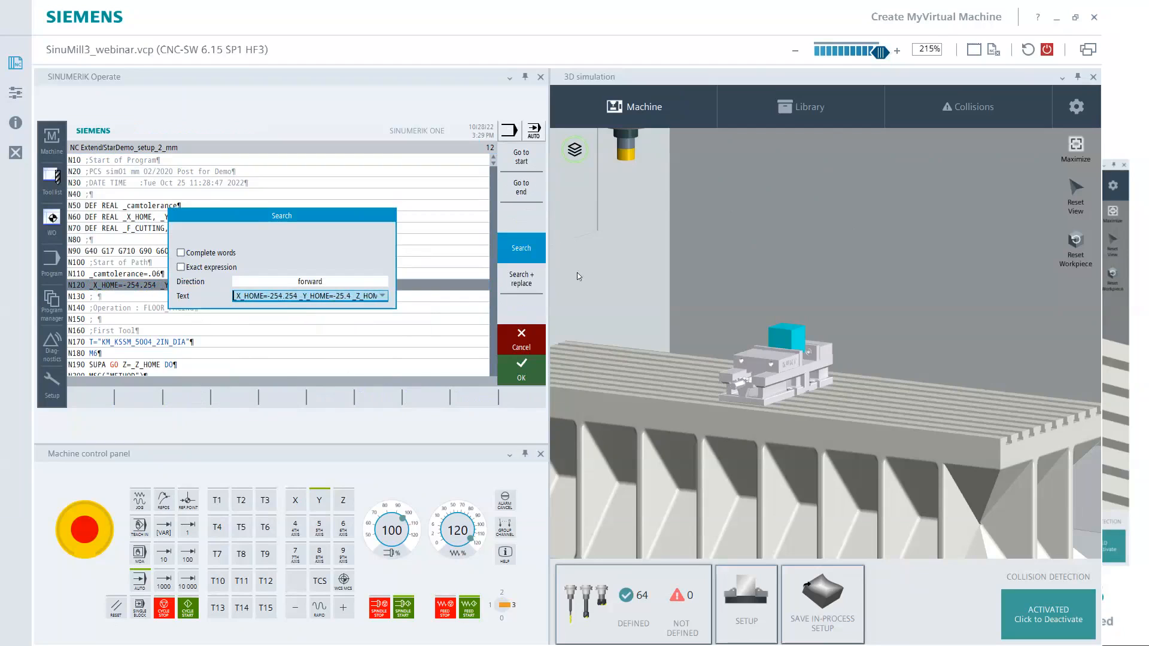
Change the search to search and replace, and paste the copied home position assignments as the replacement text.
{"action": "left_click", "coordinate": [518, 281]}
{"action": "left_click", "coordinate": [295, 308]}
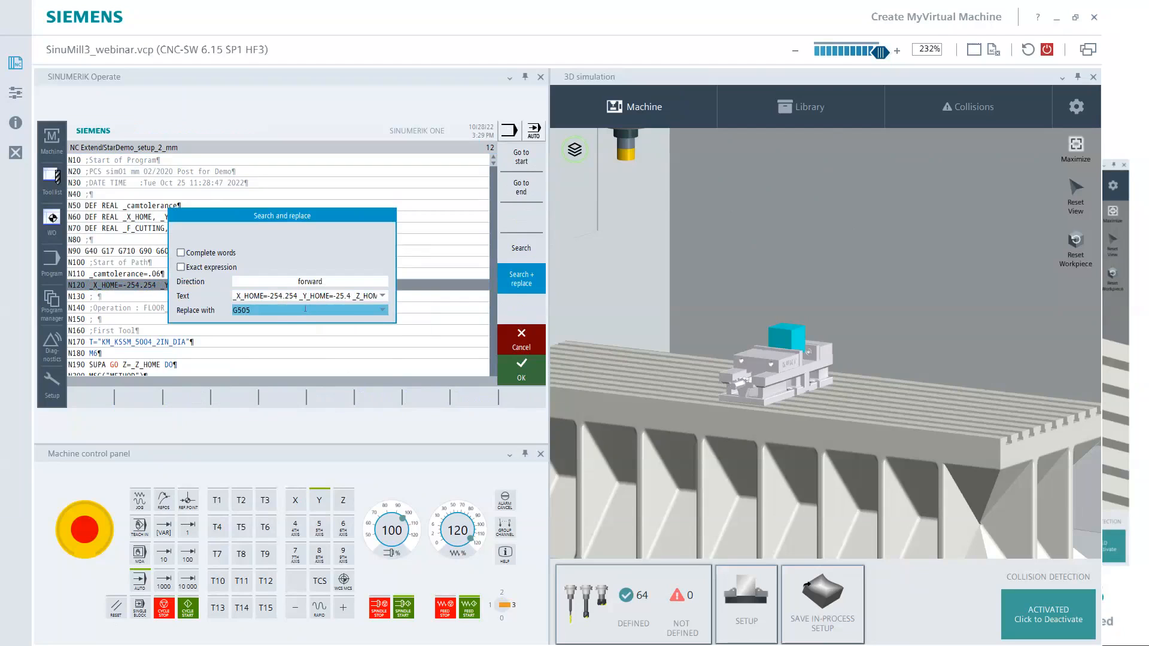
{"action": "right_click", "coordinate": [295, 307]}
{"action": "left_click", "coordinate": [322, 342]}
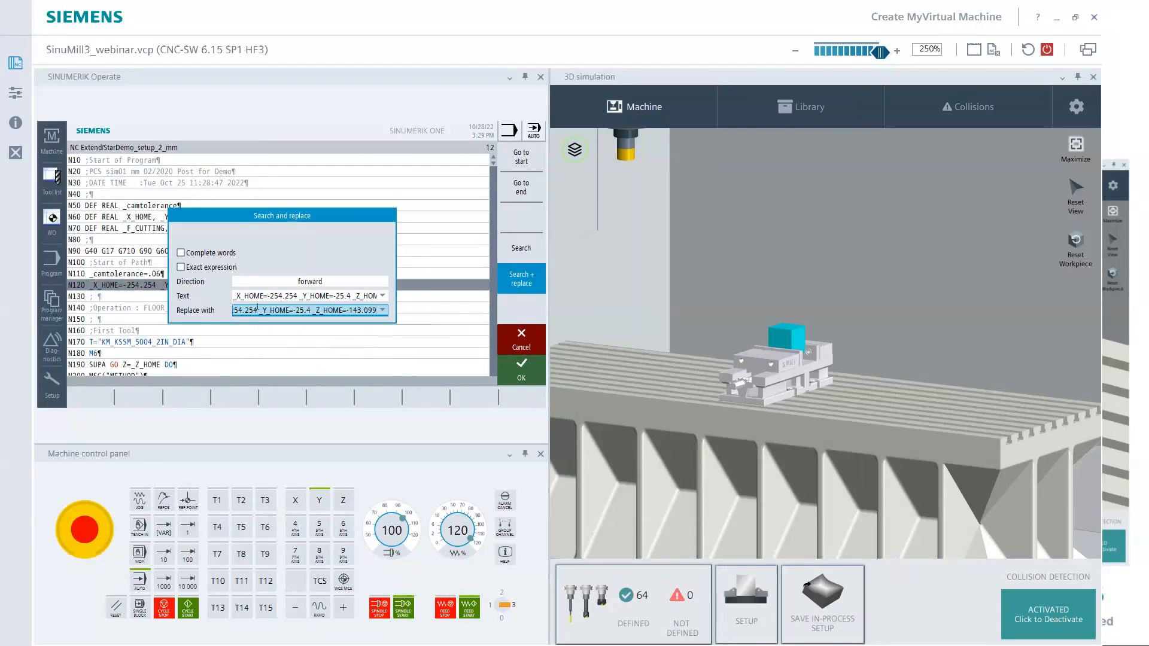
{"action": "key", "text": "Home"}
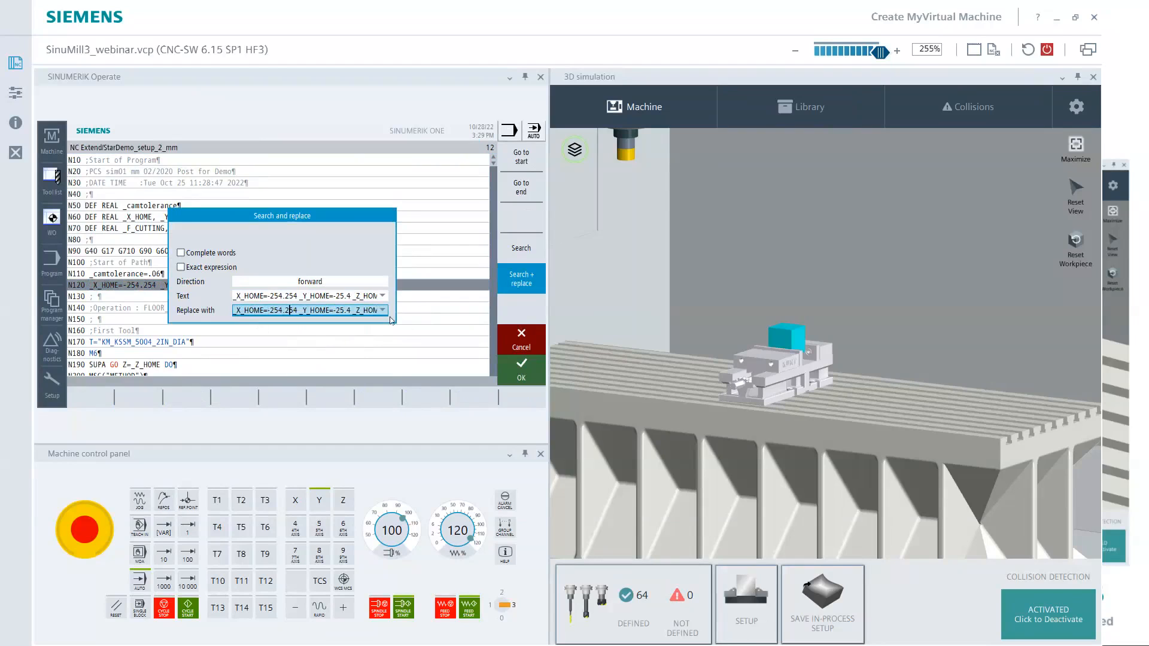
Edit the replacement text to _X_HOME=0 _Y_HOME=100 _Z_HOME=500.
{"action": "key", "text": "BackSpace"}
{"action": "key", "text": "BackSpace"}
{"action": "key", "text": "BackSpace"}
{"action": "key", "text": "BackSpace"}
{"action": "key", "text": "BackSpace"}
{"action": "key", "text": "BackSpace"}
{"action": "key", "text": "BackSpace"}
{"action": "key", "text": "BackSpace"}
{"action": "type", "text": "0"}
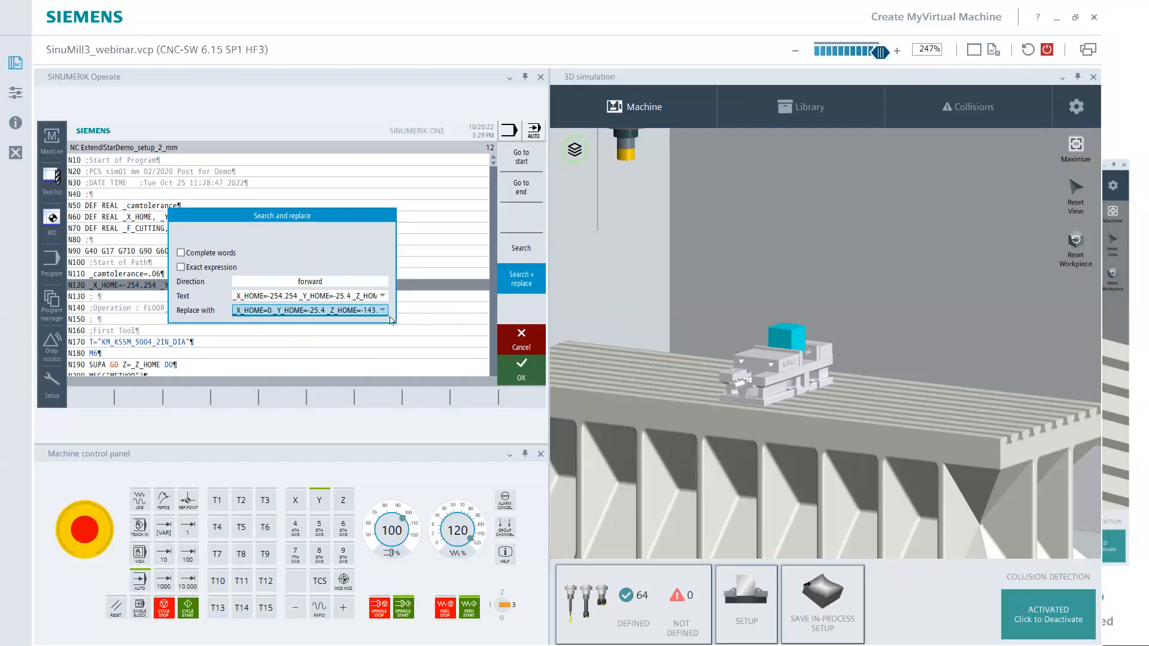
{"action": "key", "text": "Right"}
{"action": "key", "text": "BackSpace"}
{"action": "key", "text": "BackSpace"}
{"action": "key", "text": "BackSpace"}
{"action": "key", "text": "BackSpace"}
{"action": "key", "text": "BackSpace"}
{"action": "type", "text": "100"}
{"action": "key", "text": "Right"}
{"action": "key", "text": "End"}
{"action": "key", "text": "BackSpace"}
{"action": "key", "text": "BackSpace"}
{"action": "key", "text": "BackSpace"}
{"action": "key", "text": "BackSpace"}
{"action": "key", "text": "BackSpace"}
{"action": "type", "text": "500"}
{"action": "key", "text": "Tab"}
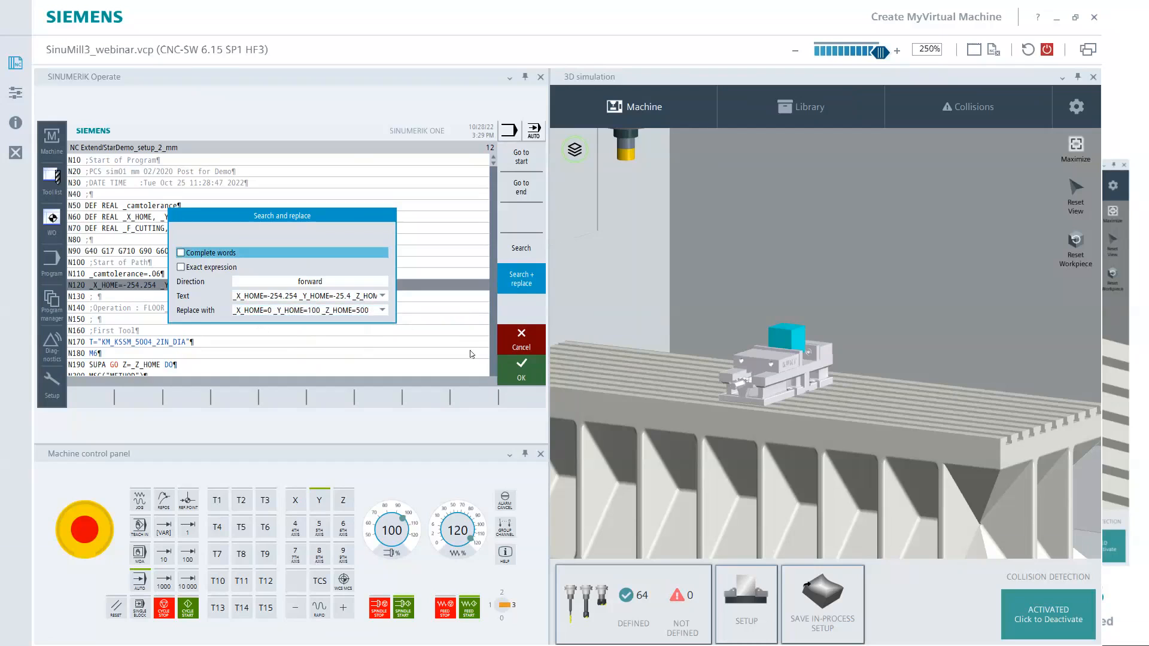
Replace all occurrences of the old home position assignments in the program and check block N120.
{"action": "key", "text": "Return"}
{"action": "left_click", "coordinate": [530, 369]}
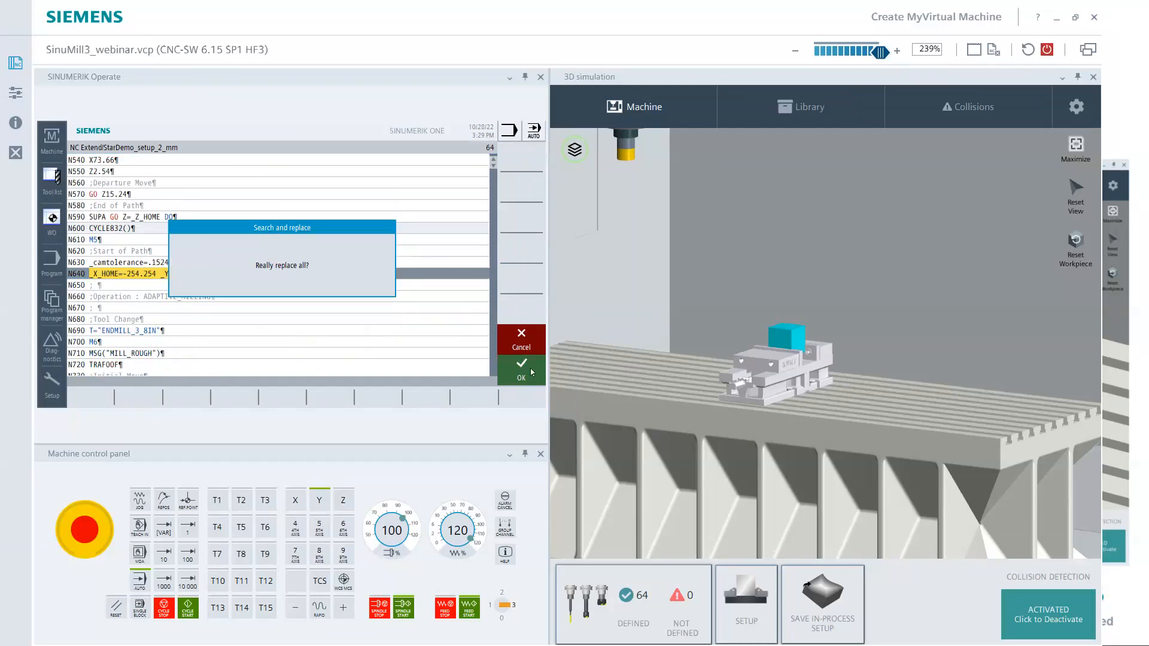
{"action": "left_click", "coordinate": [530, 368]}
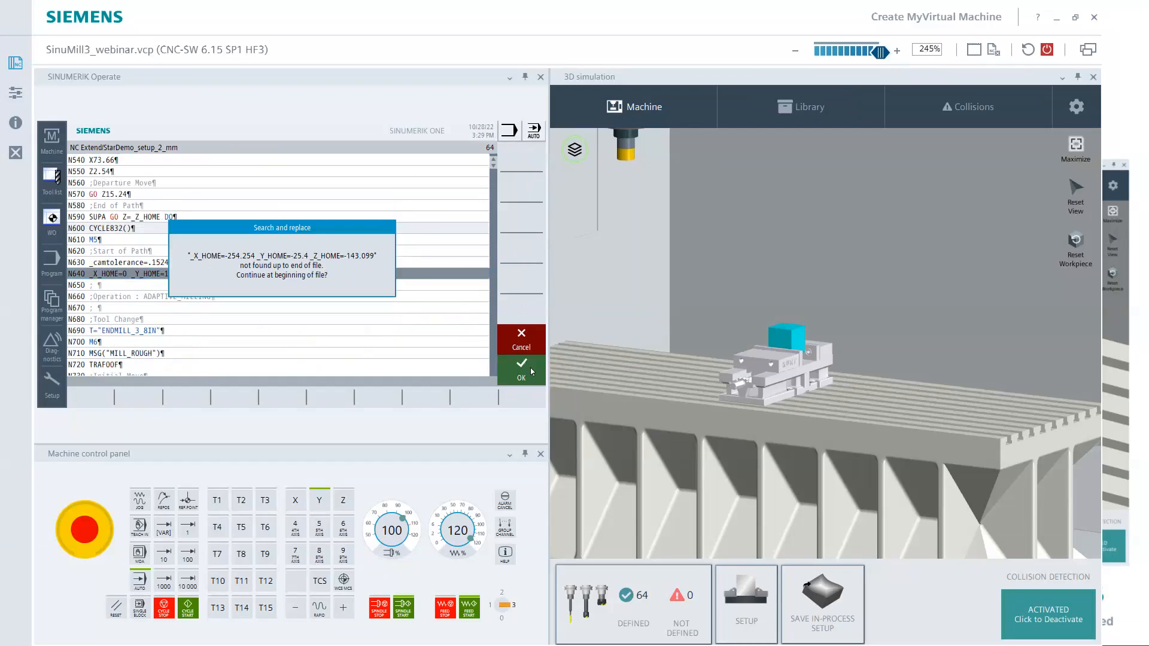
{"action": "left_click", "coordinate": [530, 368]}
{"action": "left_click", "coordinate": [529, 333]}
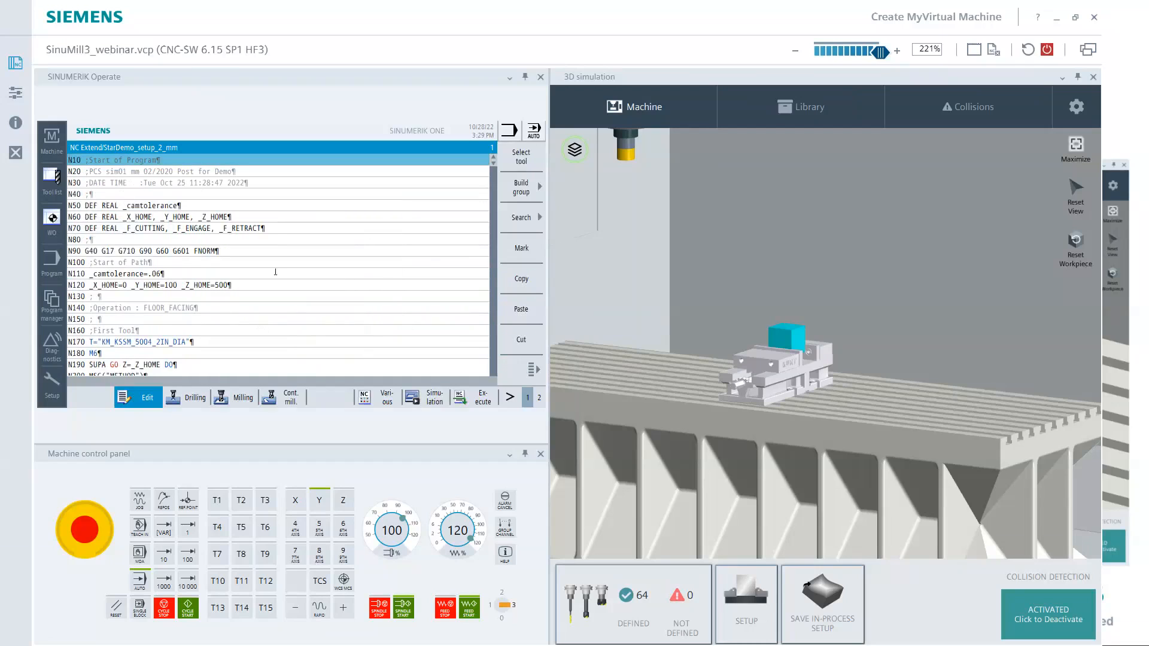
{"action": "left_click_drag", "start_coordinate": [244, 285], "coordinate": [73, 285]}
{"action": "left_click", "coordinate": [299, 228]}
Load the edited StarDemo_setup_2_mm program for execution and run it in automatic mode.
{"action": "left_click", "coordinate": [472, 398]}
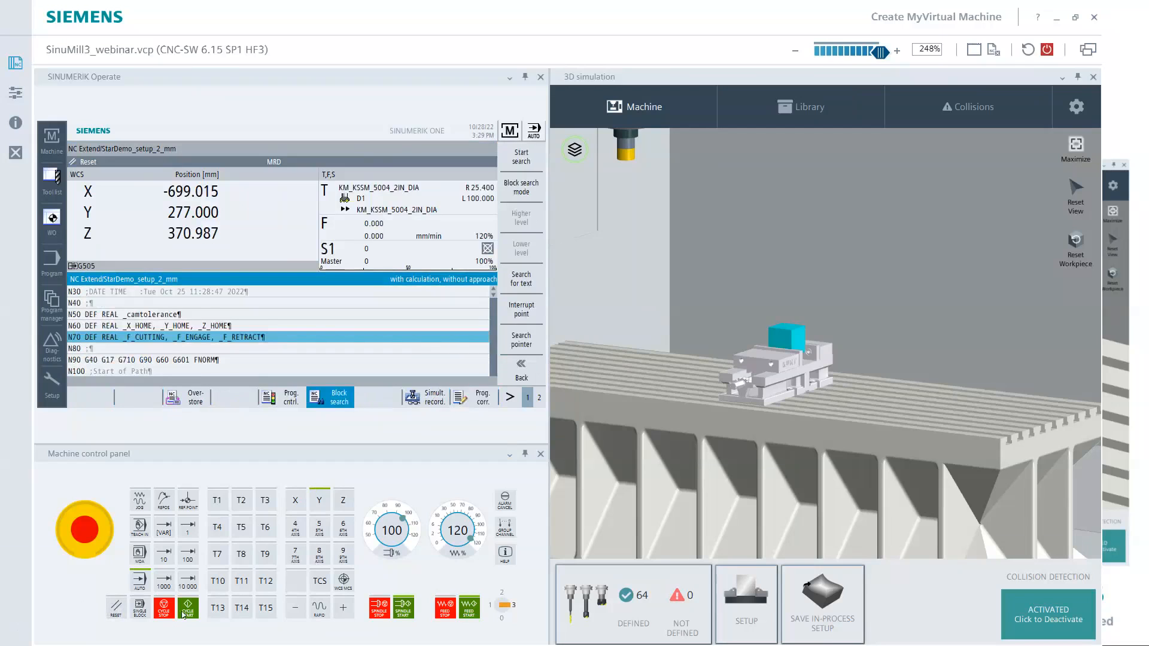
{"action": "left_click", "coordinate": [185, 613]}
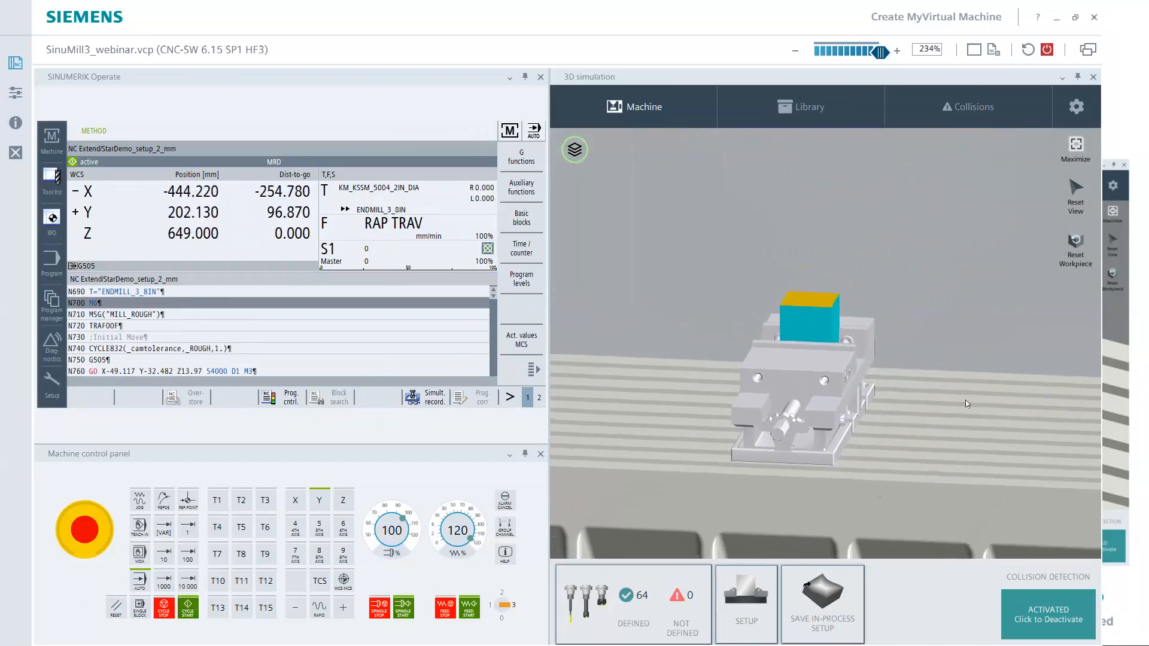
{"action": "mouse_move", "coordinate": [902, 391]}
{"action": "middle_mouse_down"}
{"action": "mouse_move", "coordinate": [839, 383]}
{"action": "mouse_move", "coordinate": [913, 387]}
{"action": "middle_mouse_up"}
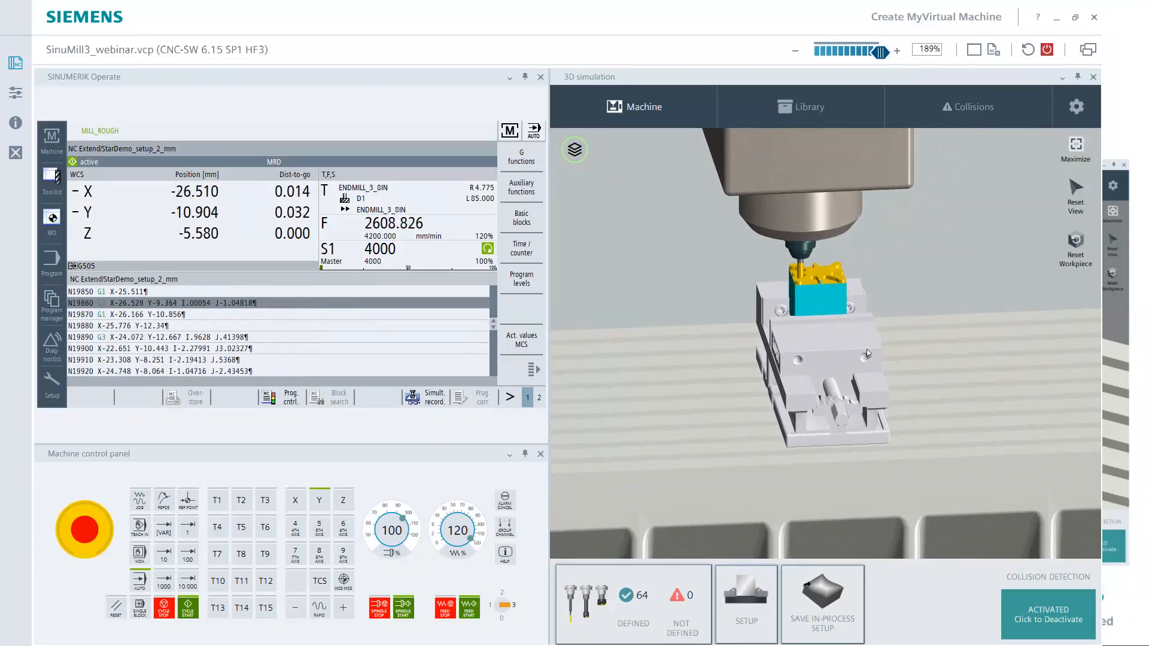
{"action": "left_click_drag", "start_coordinate": [866, 349], "coordinate": [742, 348]}
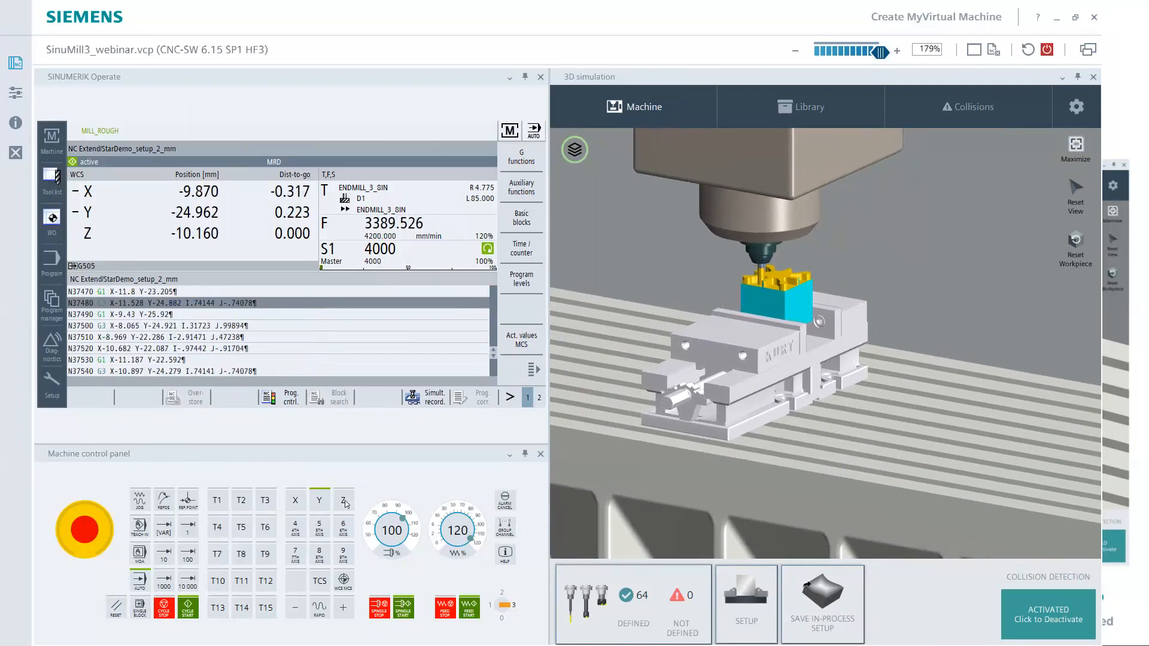
Retract the tool from the workpiece by moving the Z axis in the positive direction at rapid traverse.
{"action": "left_click", "coordinate": [344, 610]}
{"action": "left_click", "coordinate": [320, 608]}
{"action": "left_click", "coordinate": [344, 608]}
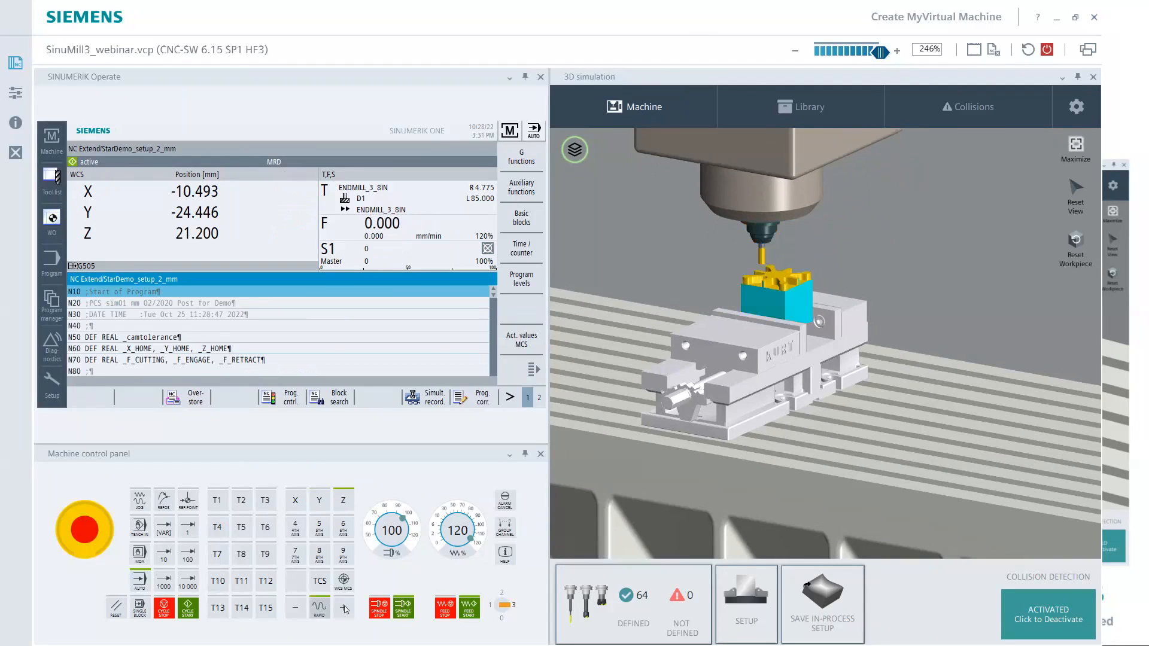
{"action": "left_click", "coordinate": [344, 608]}
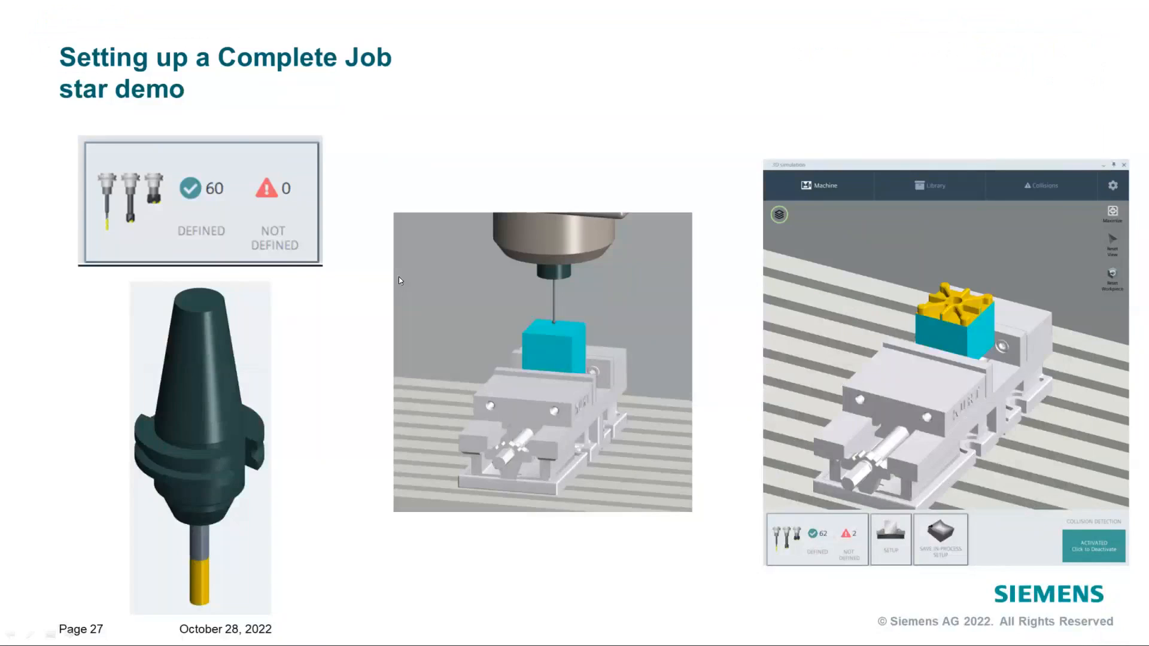
{"action": "key", "text": "Right"}
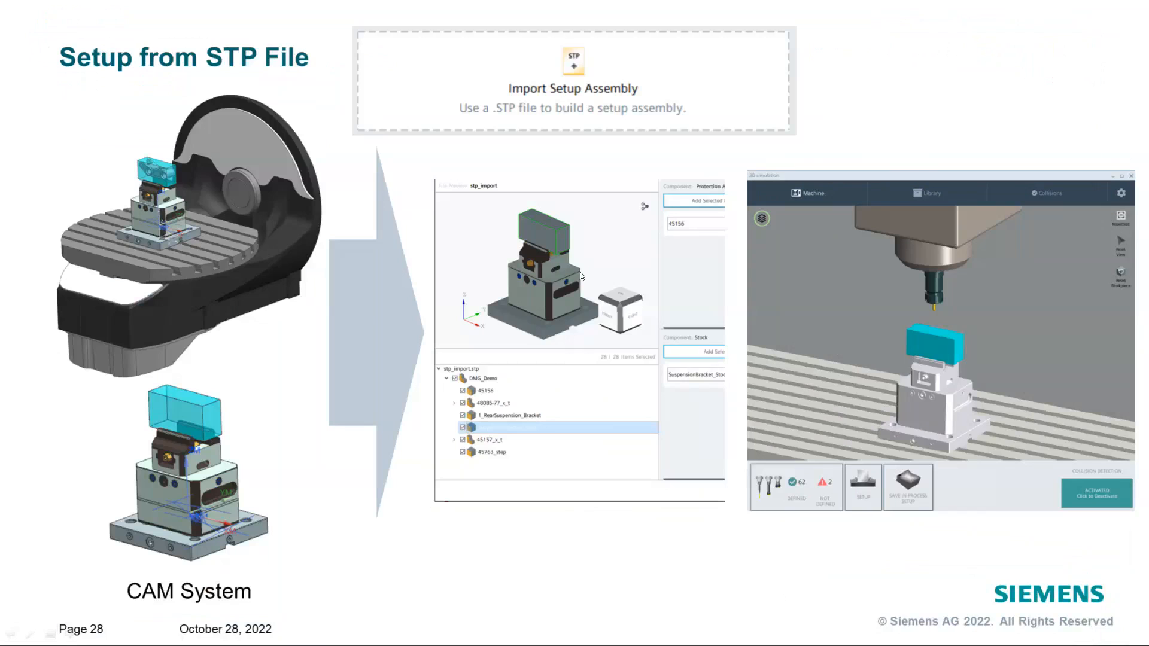
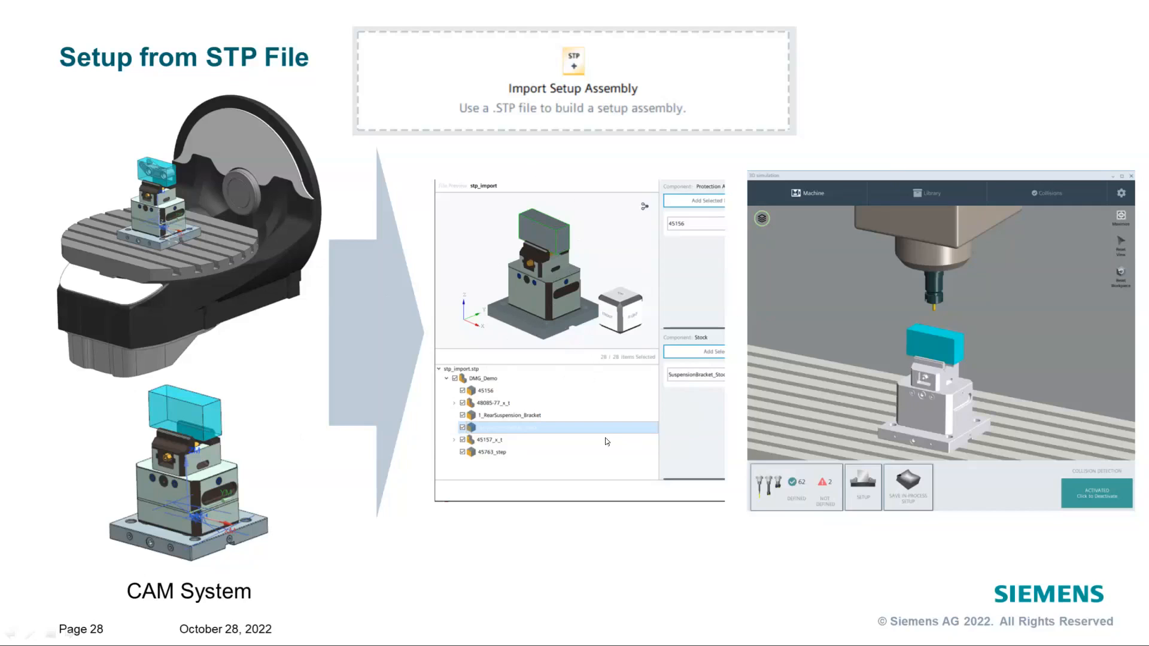
Switch back to Create MyVirtual Machine and remove the active Kurt_Setup_1 setup from the machine.
{"action": "key", "text": "alt+Tab"}
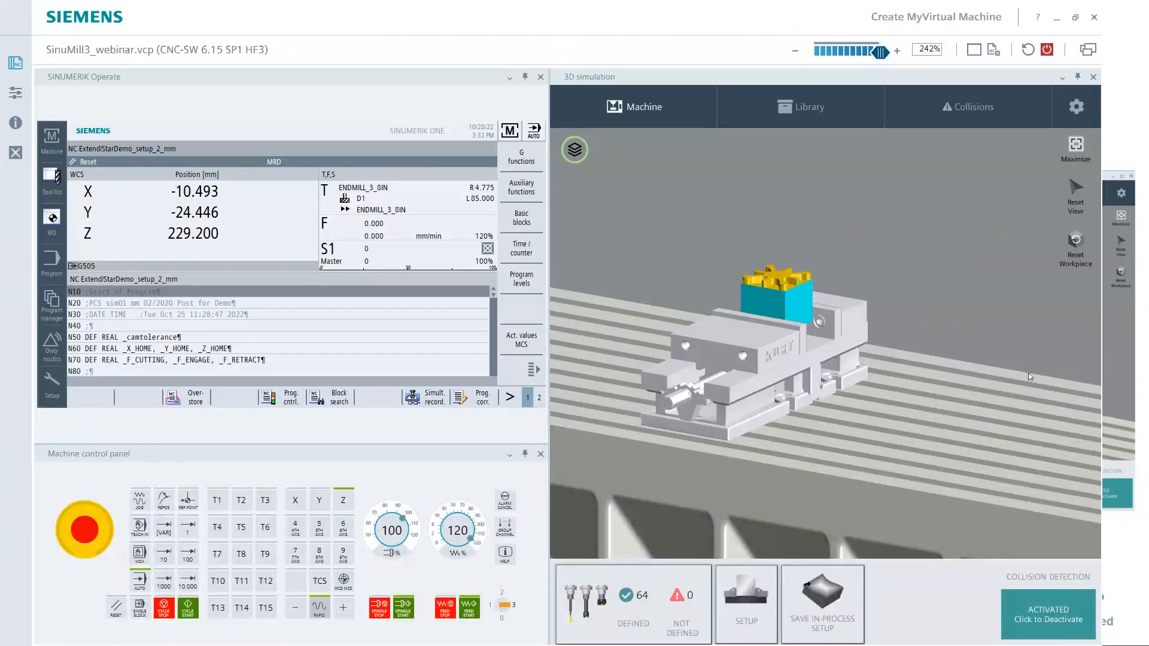
{"action": "left_click", "coordinate": [759, 622]}
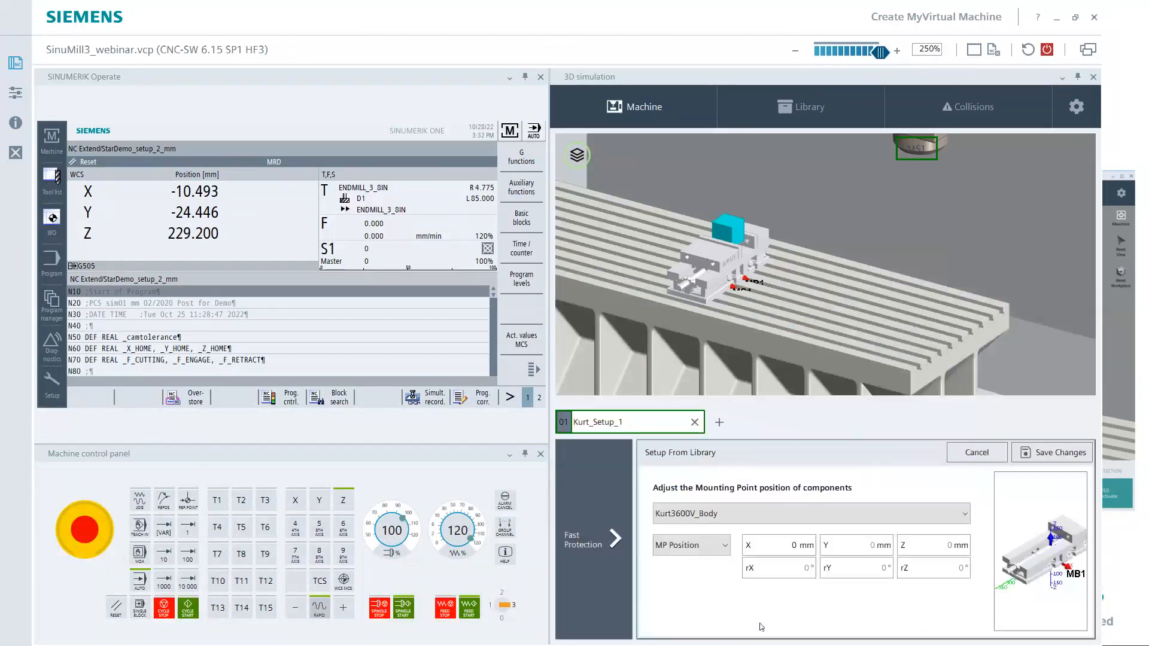
{"action": "left_click", "coordinate": [695, 422]}
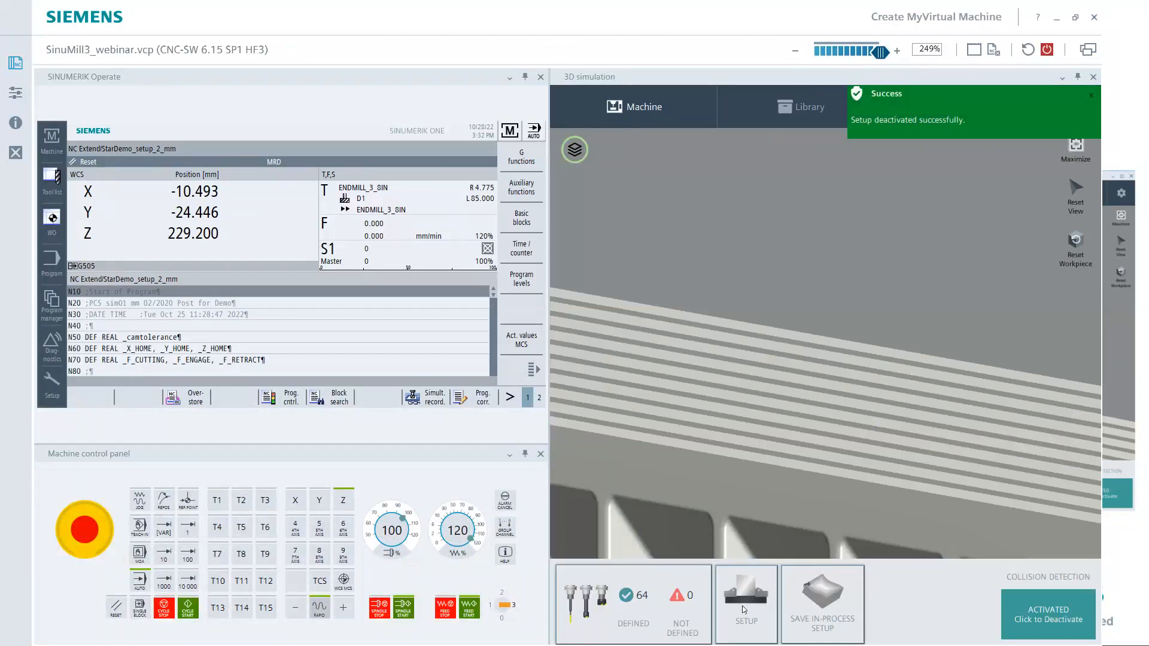
Create a new setup in the library and open stp_import.stp from the RMVM_Webinar STP folder as its setup assembly.
{"action": "left_click", "coordinate": [792, 110]}
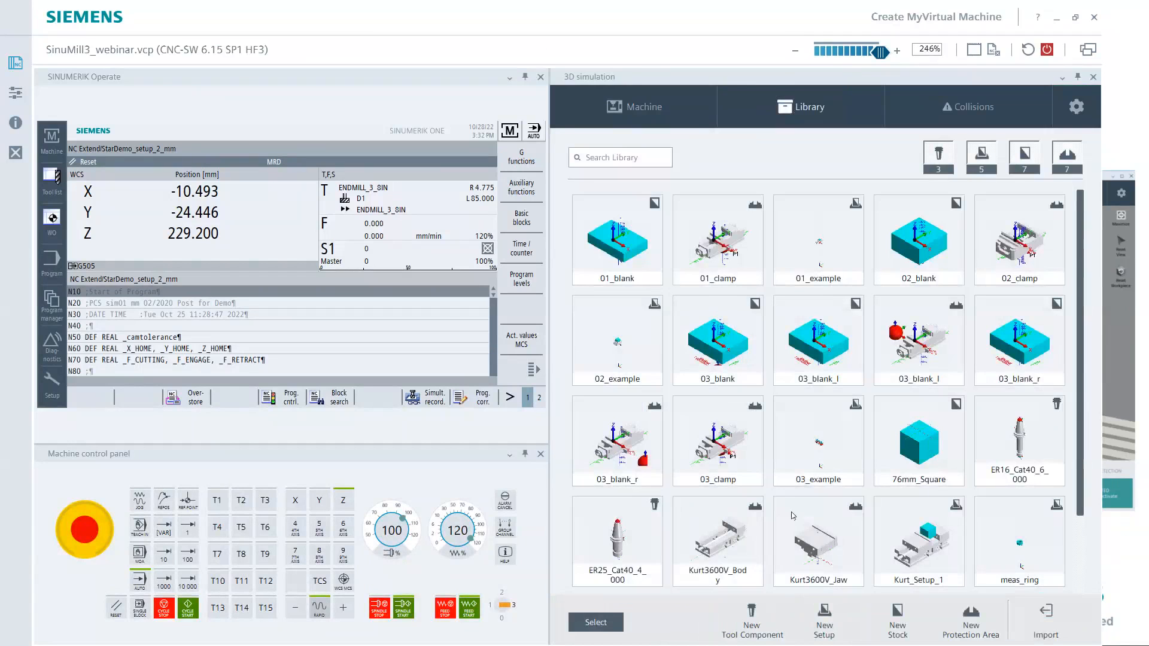
{"action": "left_click", "coordinate": [824, 613]}
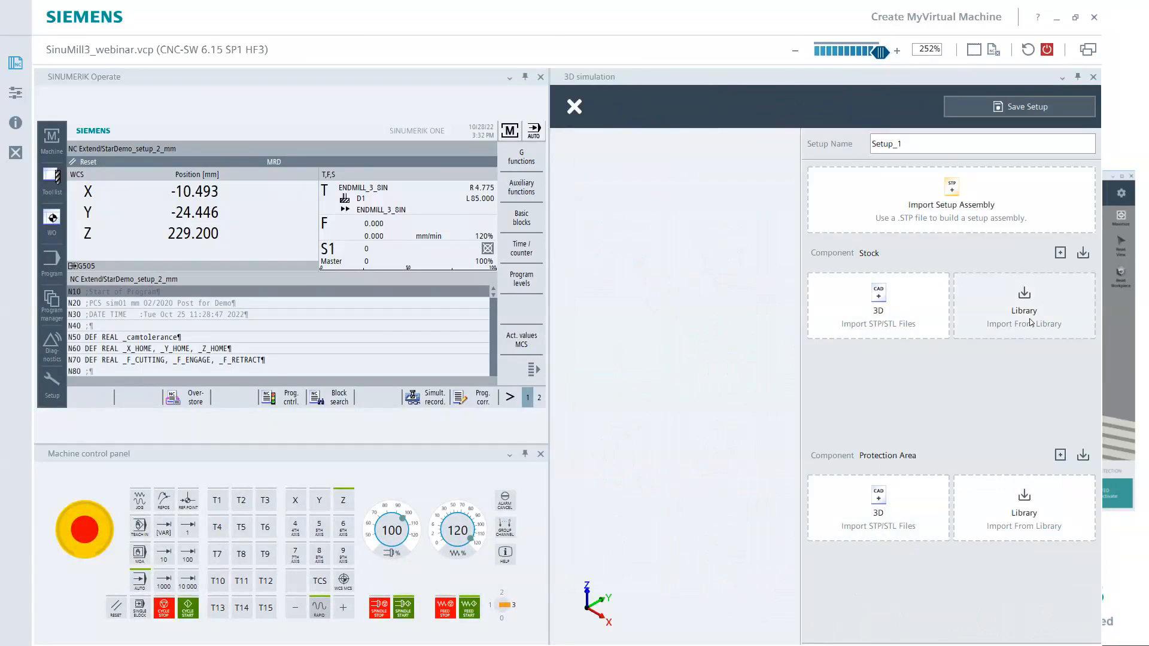
{"action": "left_click", "coordinate": [956, 203]}
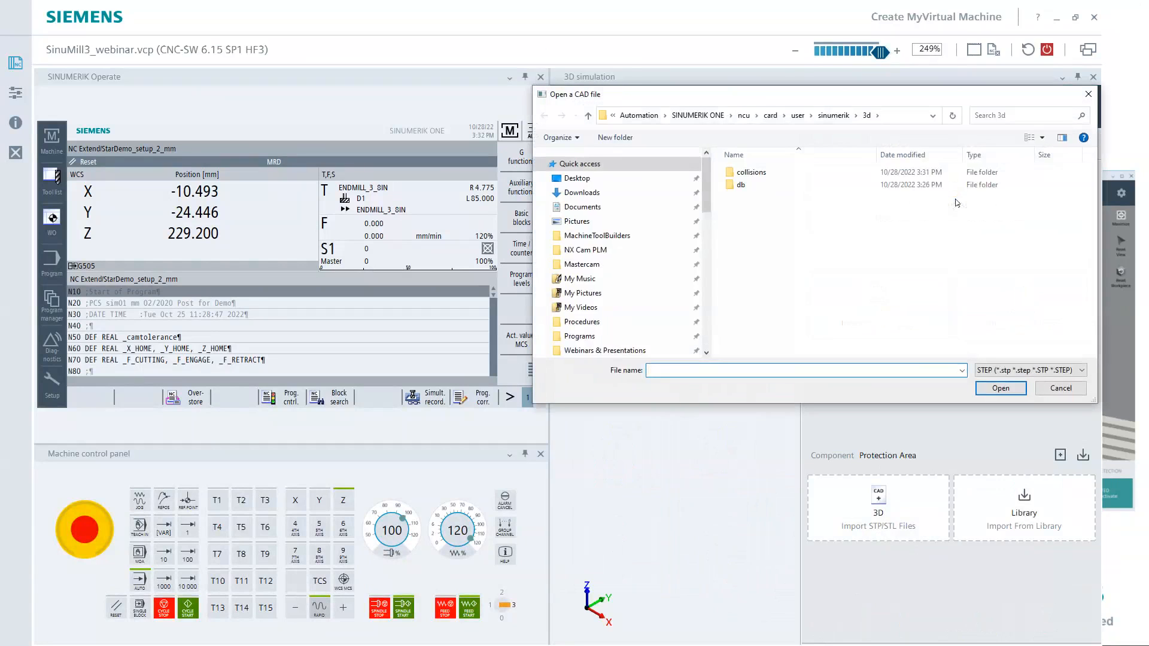
{"action": "left_click_drag", "start_coordinate": [706, 204], "coordinate": [708, 339]}
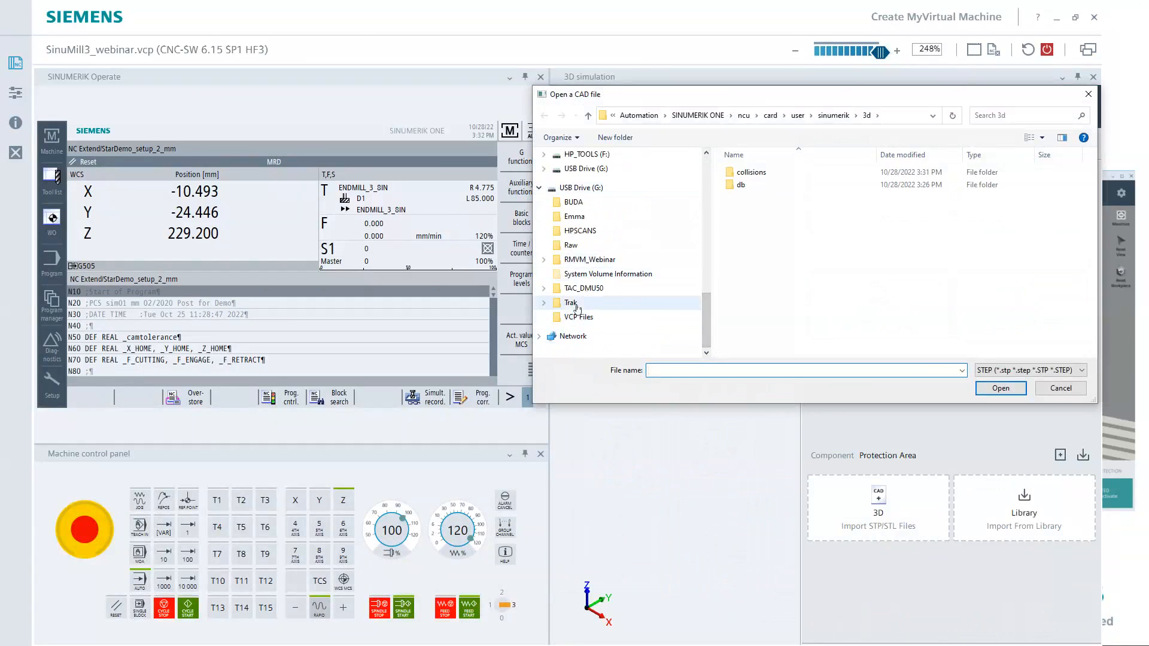
{"action": "left_click", "coordinate": [544, 259]}
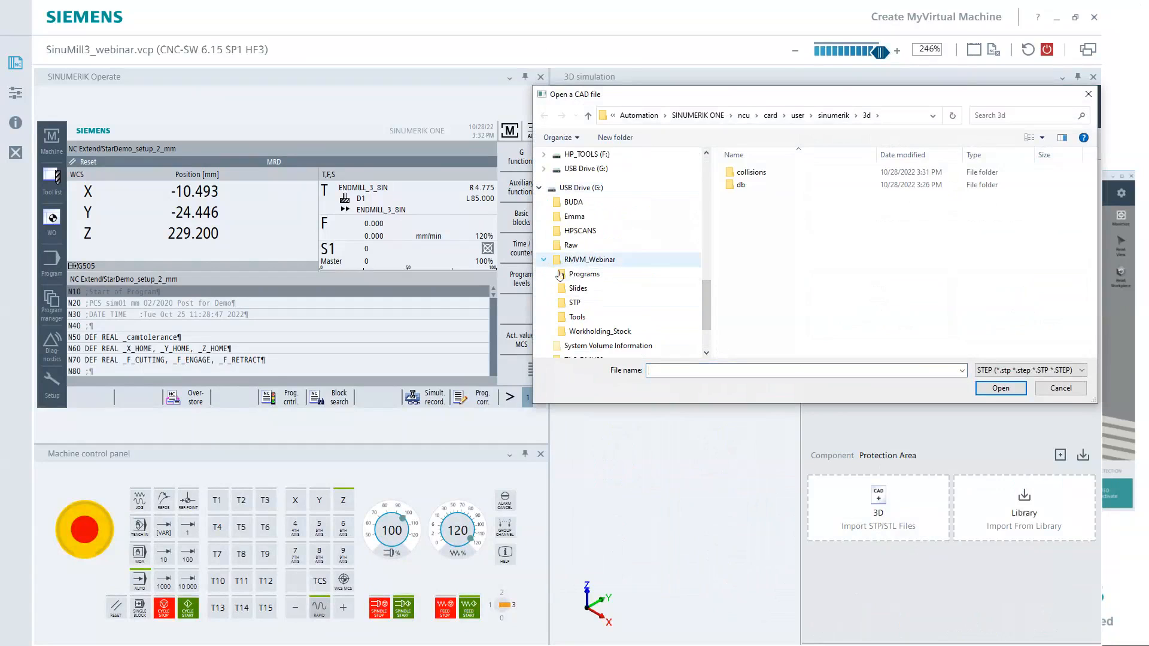
{"action": "left_click", "coordinate": [576, 305]}
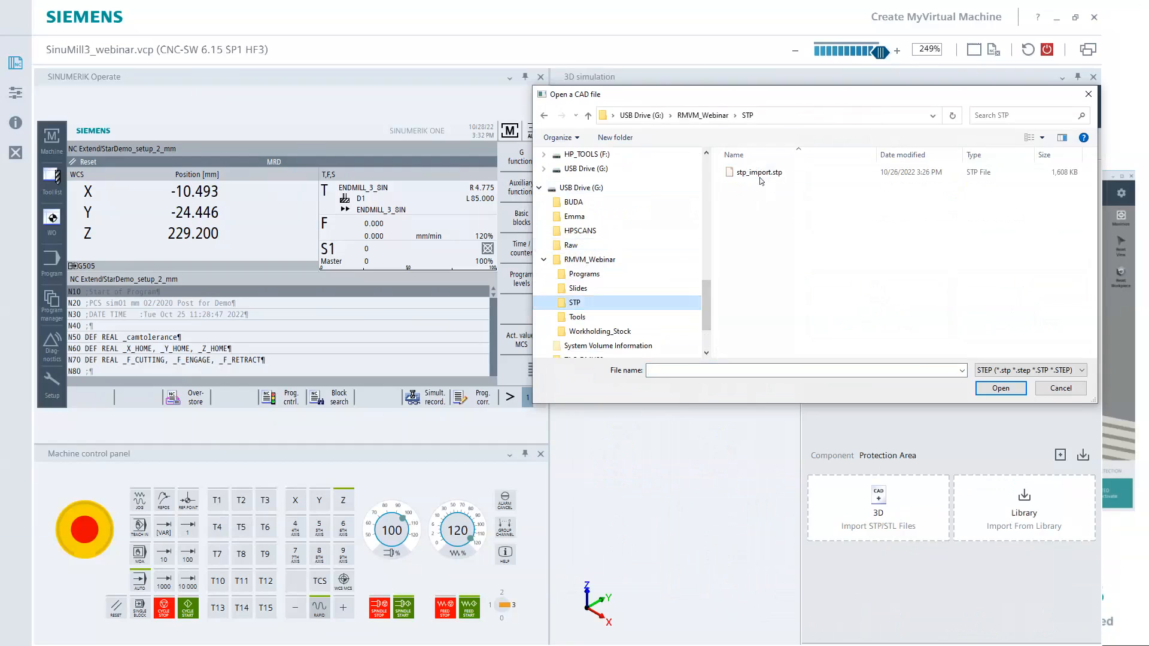
{"action": "left_click", "coordinate": [759, 174]}
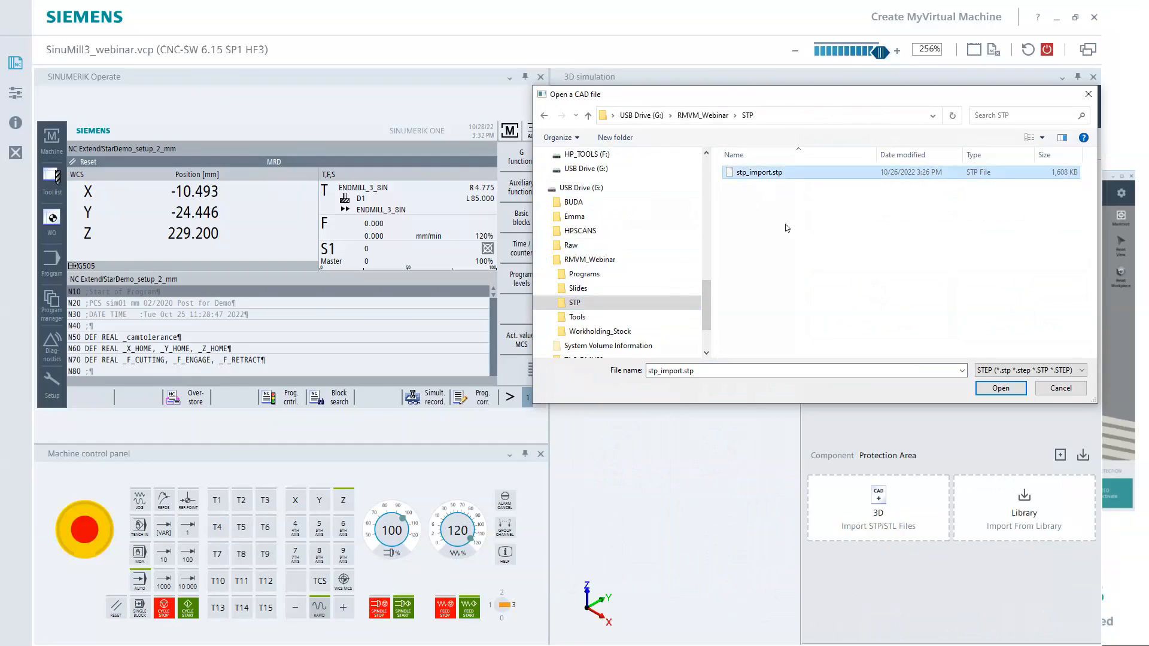
{"action": "left_click", "coordinate": [999, 390]}
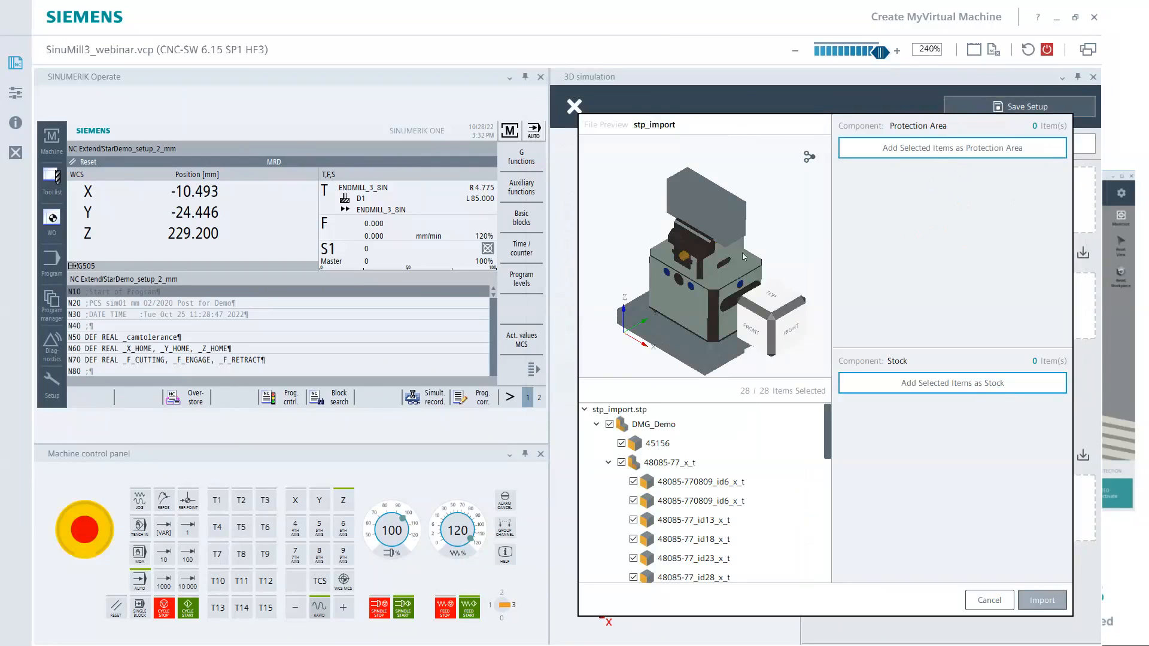
Examine the imported stp_import assembly in the preview from the front, top, back and isometric directions.
{"action": "left_click_drag", "start_coordinate": [782, 231], "coordinate": [775, 190]}
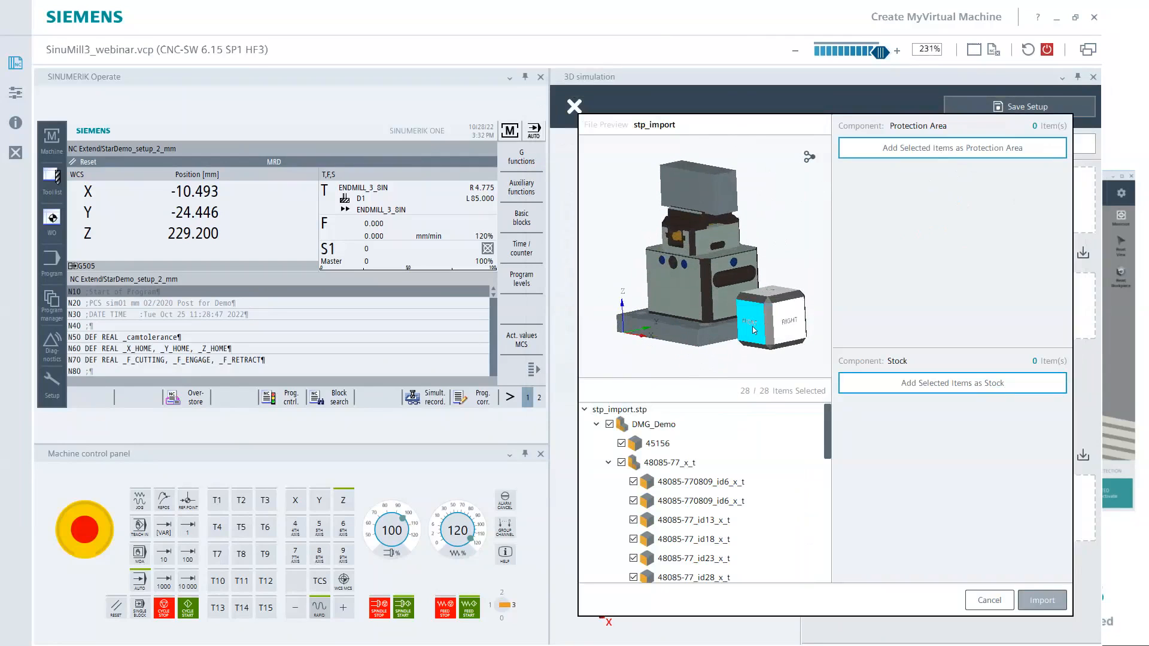
{"action": "left_click", "coordinate": [752, 330]}
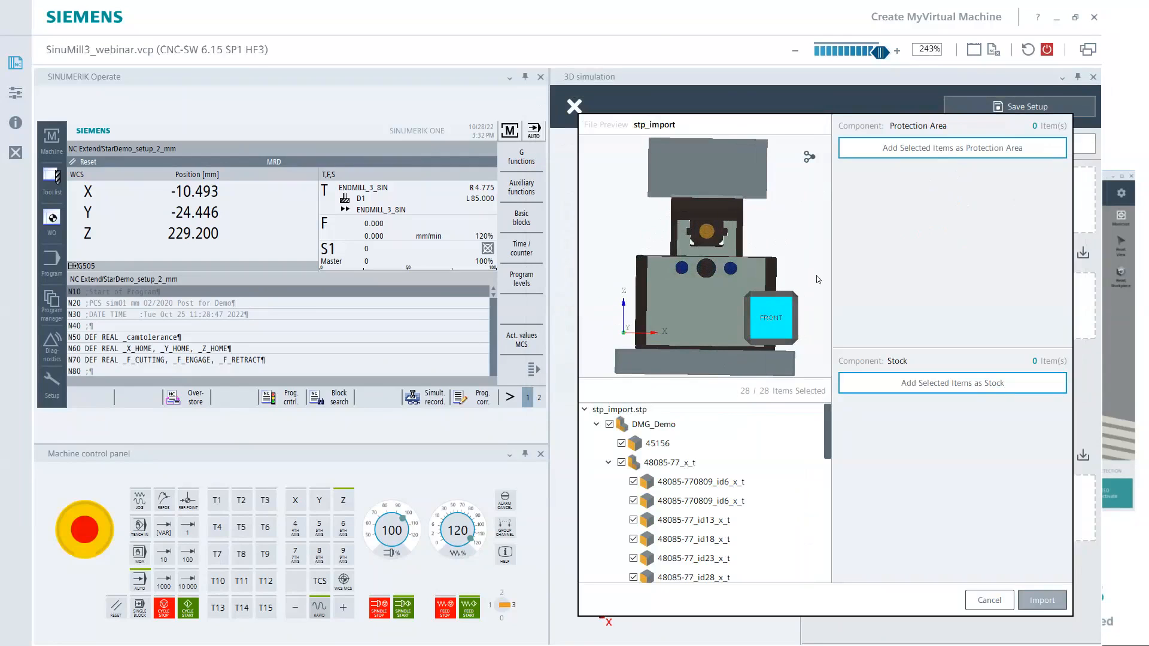
{"action": "left_click", "coordinate": [795, 295]}
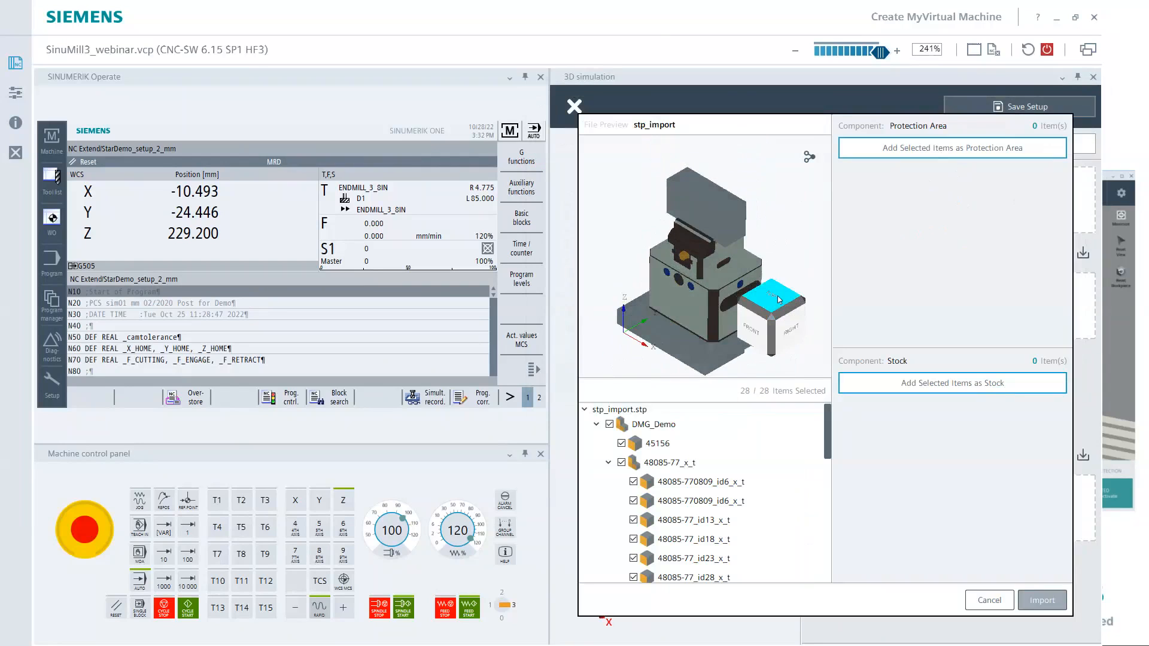
{"action": "left_click", "coordinate": [777, 296]}
{"action": "left_click", "coordinate": [797, 295]}
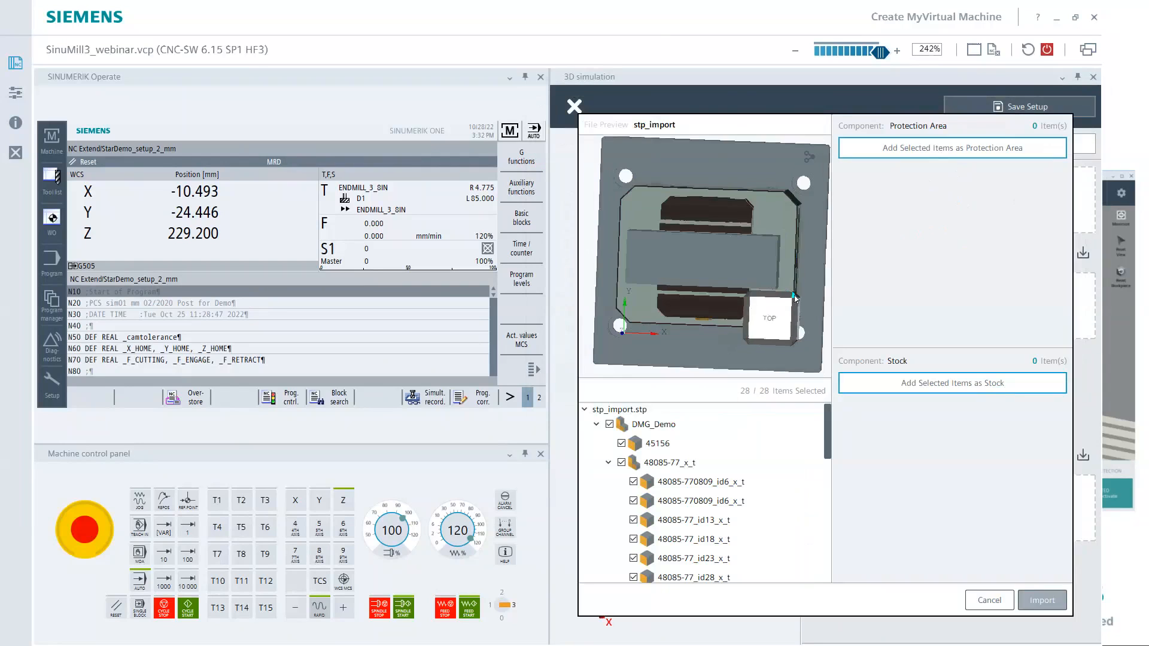
{"action": "left_click", "coordinate": [796, 300]}
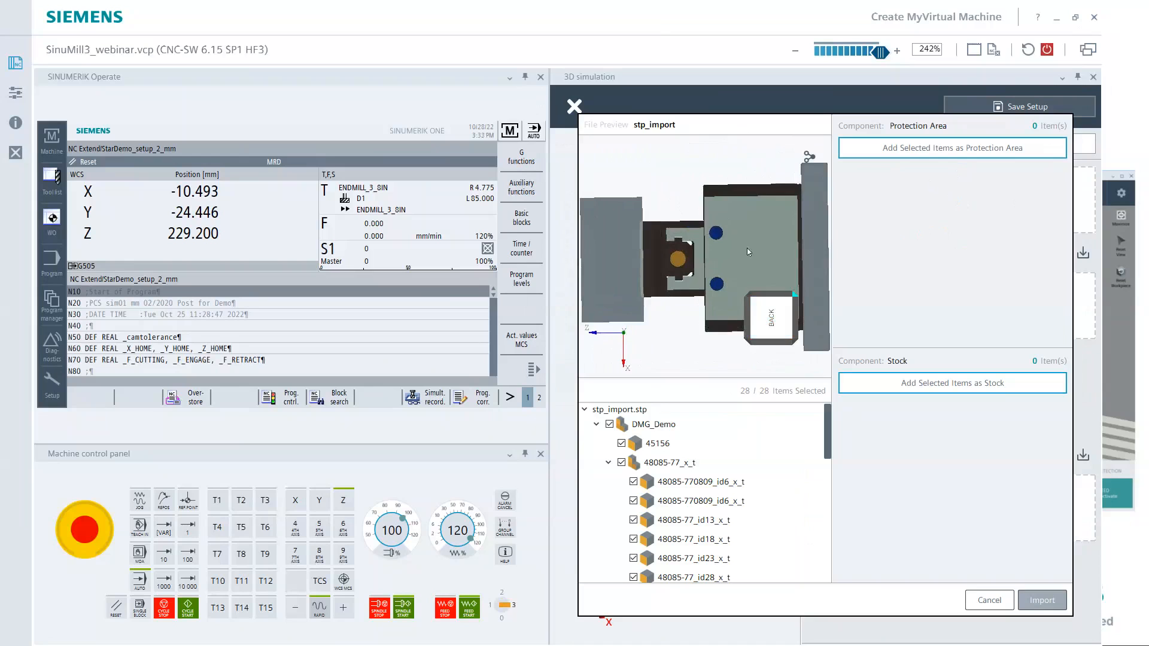
{"action": "middle_click_drag", "start_coordinate": [757, 181], "coordinate": [718, 354]}
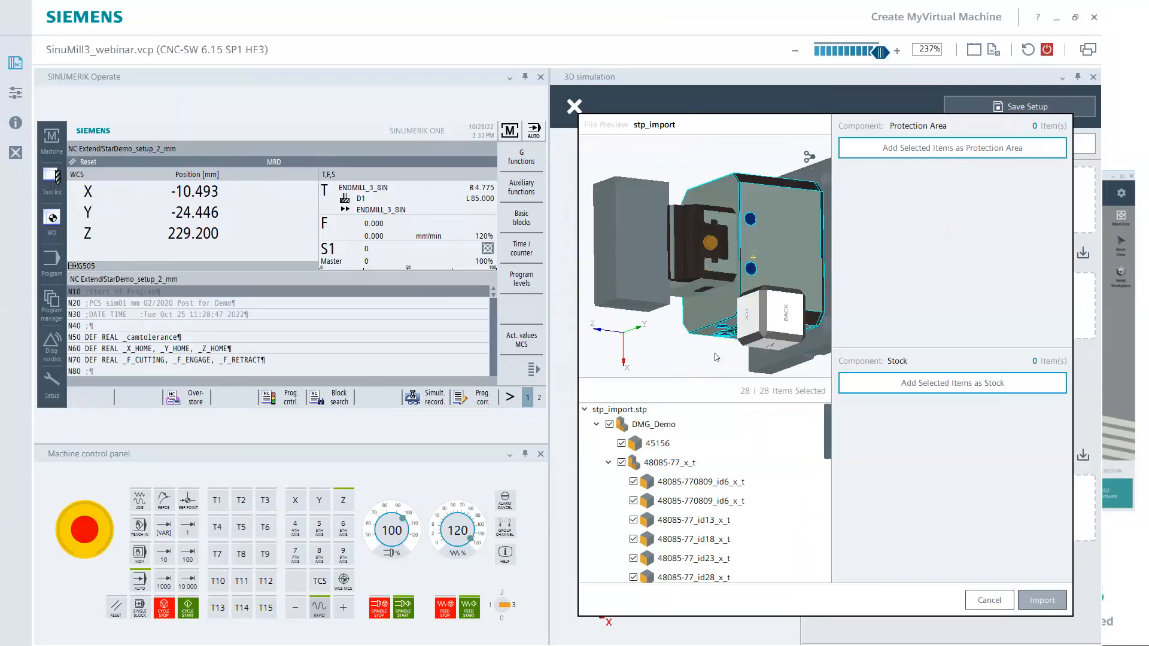
{"action": "left_click", "coordinate": [752, 324]}
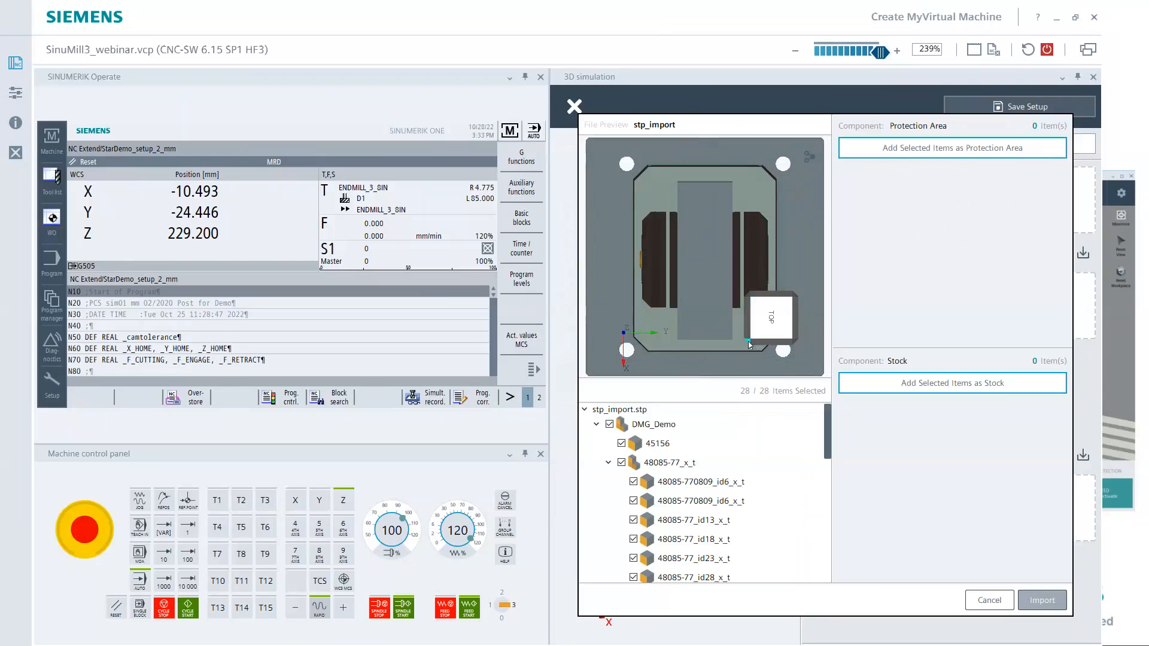
{"action": "left_click", "coordinate": [750, 345]}
{"action": "middle_click_drag", "start_coordinate": [698, 326], "coordinate": [815, 342]}
{"action": "left_click", "coordinate": [743, 323]}
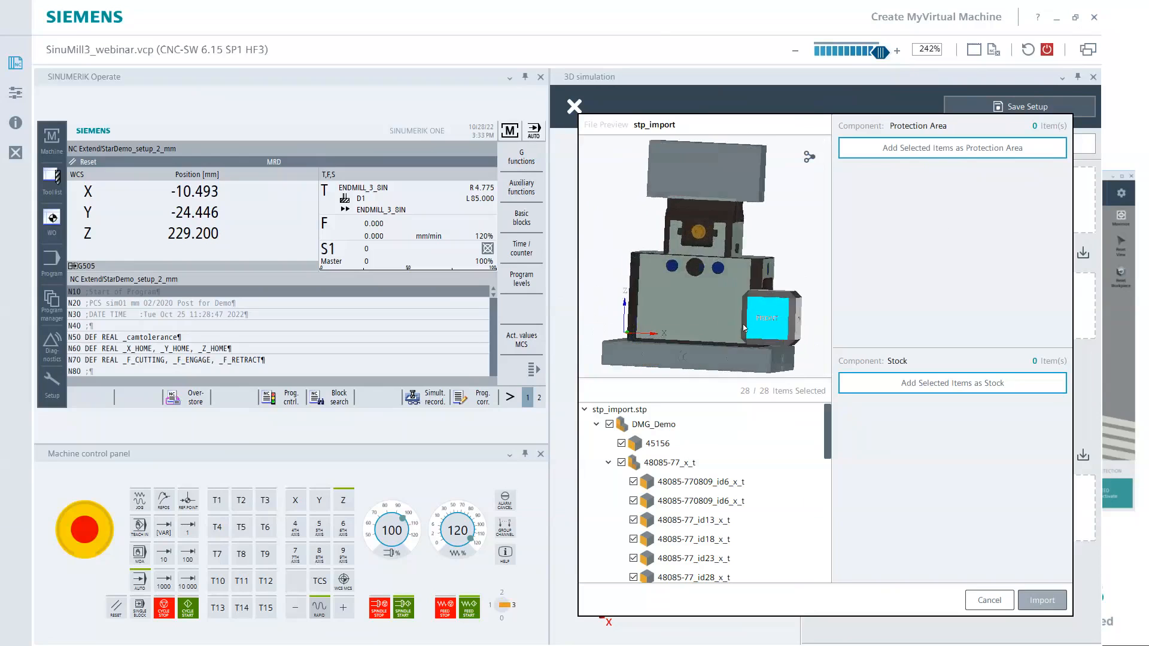
{"action": "middle_click_drag", "start_coordinate": [687, 299], "coordinate": [614, 281]}
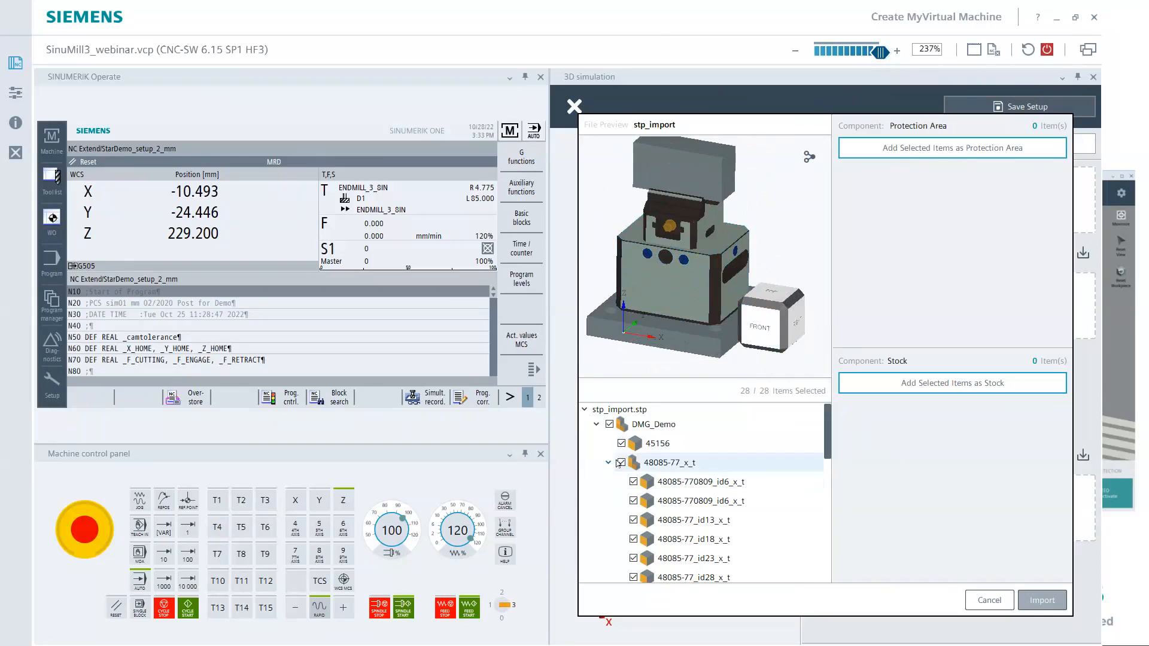
Collapse the 48085-77_x_t and 45157_x_t subassemblies and deselect all parts of DMG_Demo.
{"action": "left_click", "coordinate": [608, 463]}
{"action": "left_click", "coordinate": [608, 520]}
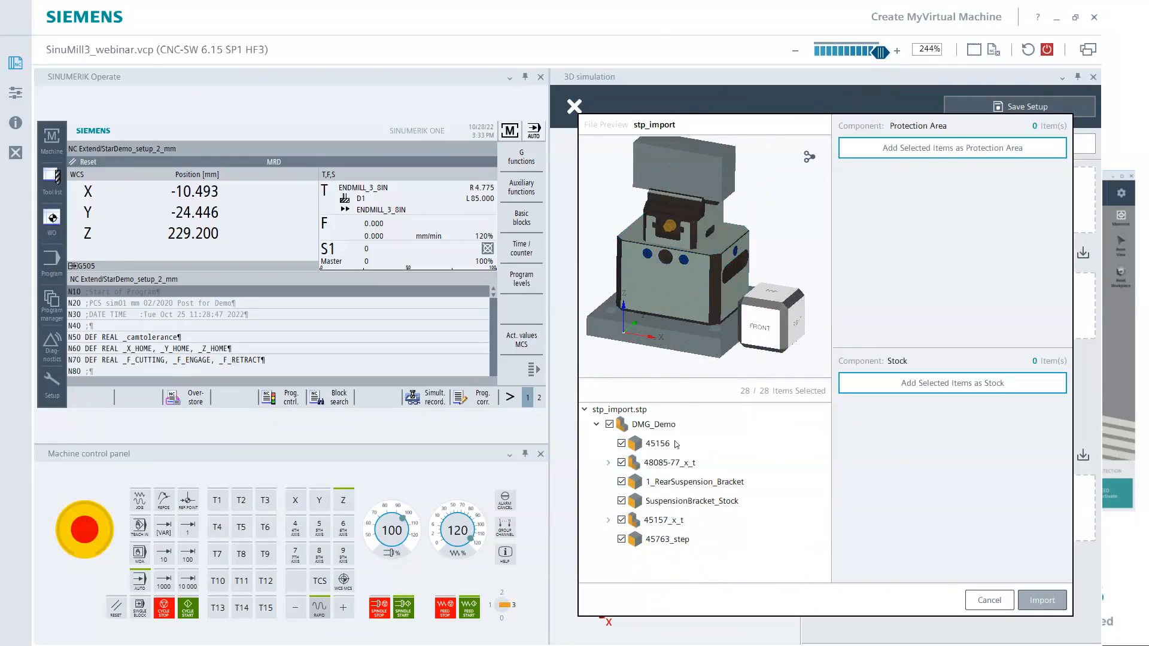
{"action": "left_click", "coordinate": [609, 425]}
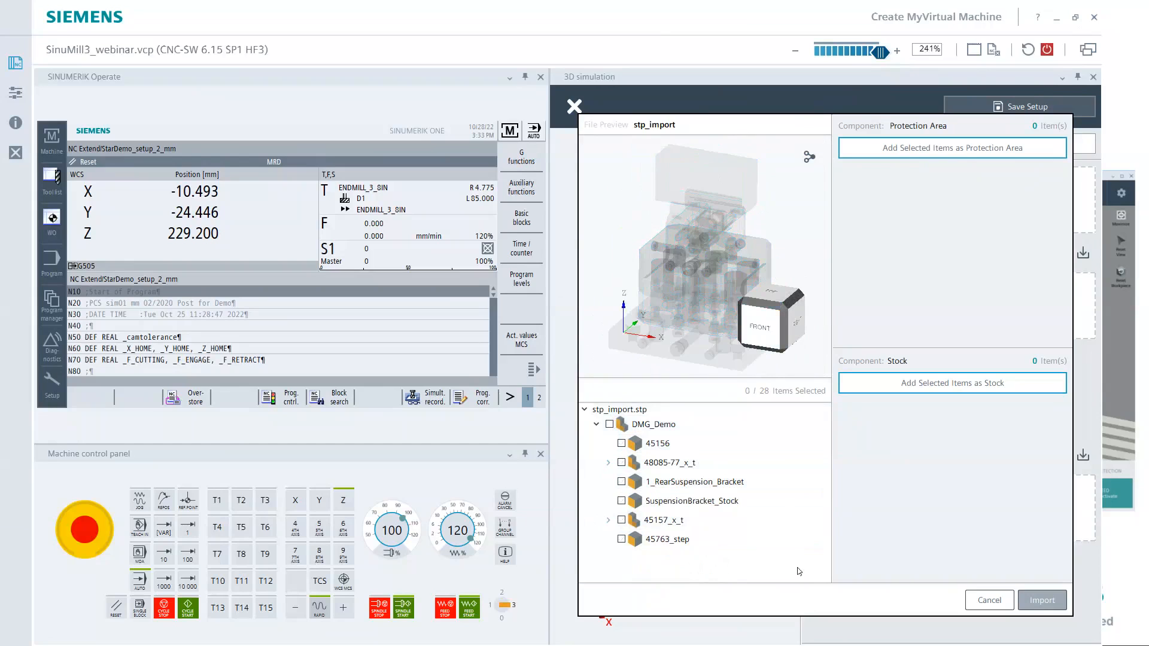
Preview 1_RearSuspension_Bracket and SuspensionBracket_Stock one at a time by selecting and deselecting each part.
{"action": "left_click", "coordinate": [621, 482]}
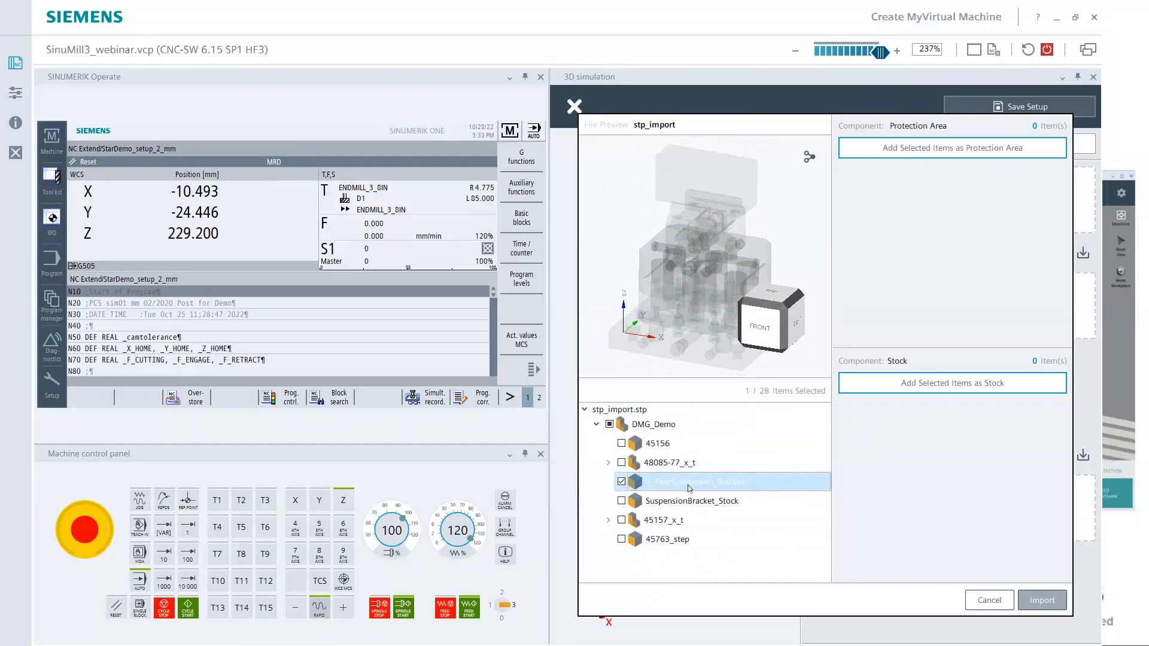
{"action": "left_click", "coordinate": [621, 482]}
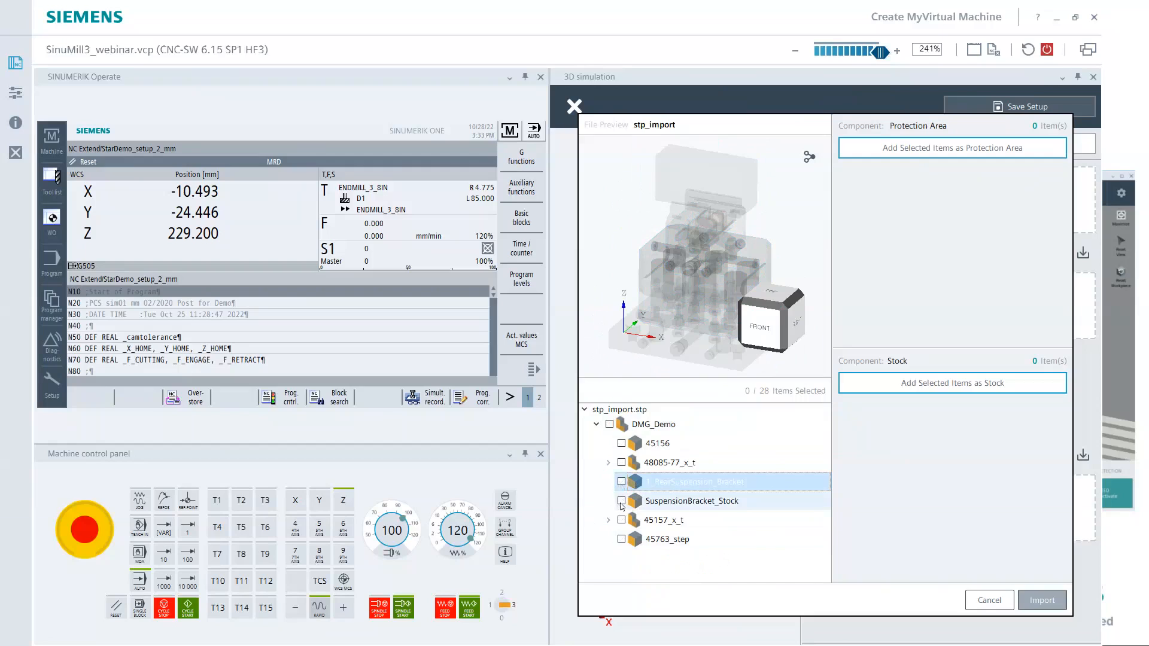
{"action": "left_click", "coordinate": [622, 504]}
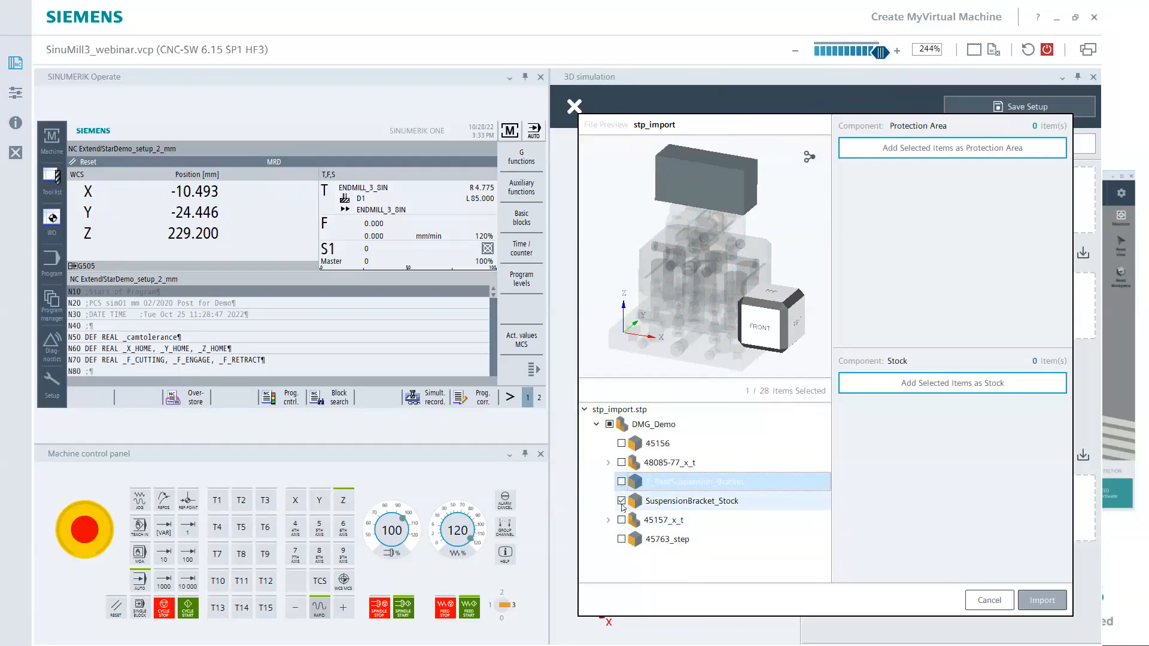
{"action": "left_click", "coordinate": [622, 501]}
Preview the fixture components 45763_step, 45157_x_t and 48085-77_x_t, including 45156, and clear the selection again.
{"action": "left_click", "coordinate": [621, 539]}
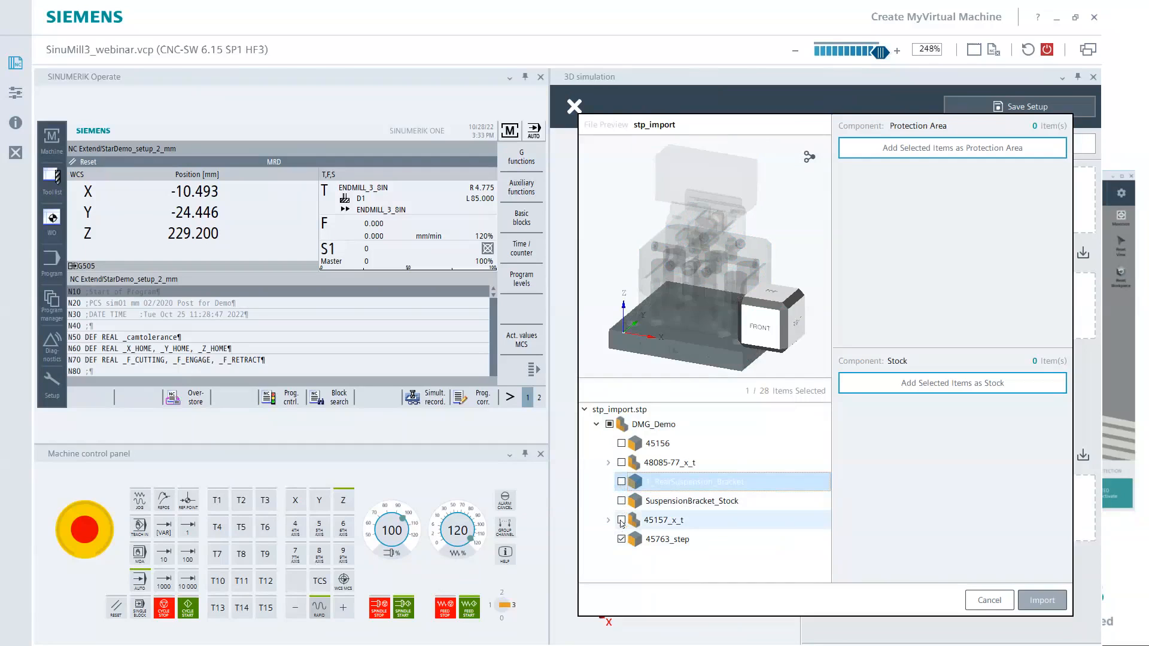
{"action": "left_click", "coordinate": [621, 520]}
{"action": "left_click", "coordinate": [622, 463]}
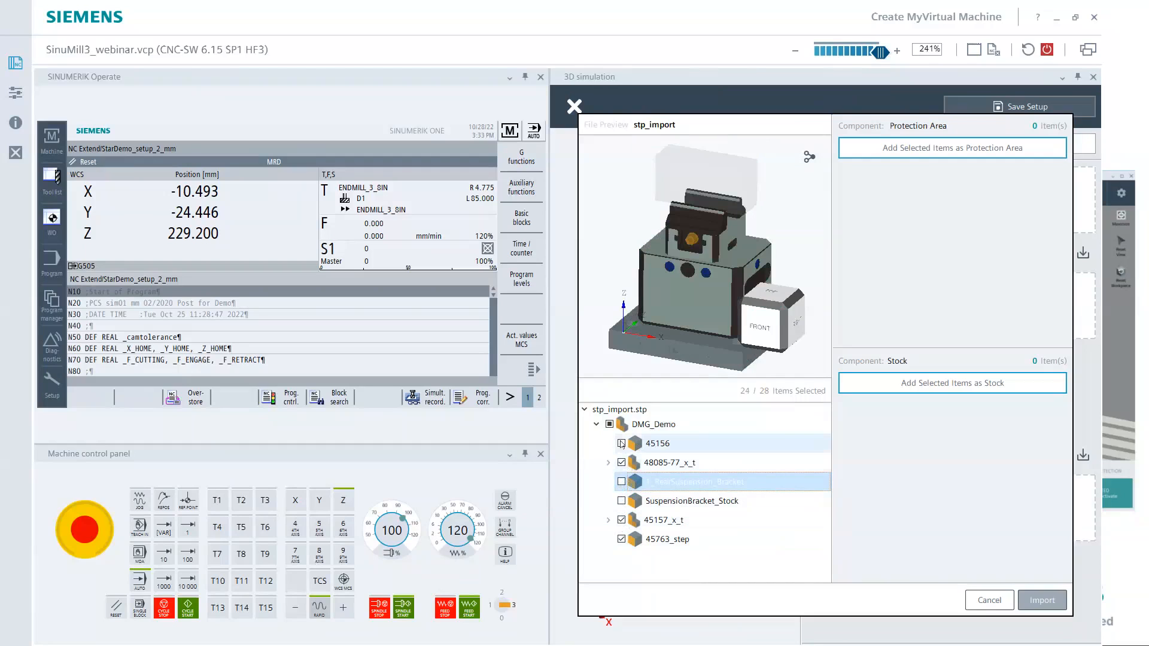
{"action": "left_click", "coordinate": [622, 444]}
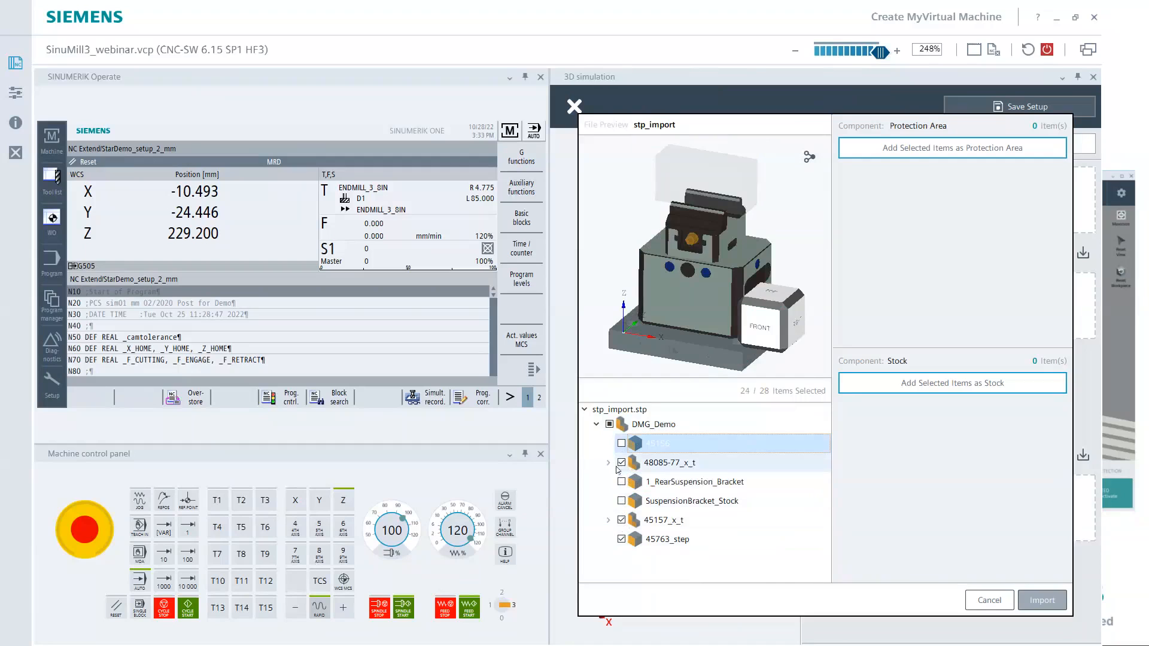
{"action": "left_click", "coordinate": [622, 462]}
{"action": "left_click", "coordinate": [622, 519]}
{"action": "left_click", "coordinate": [621, 539]}
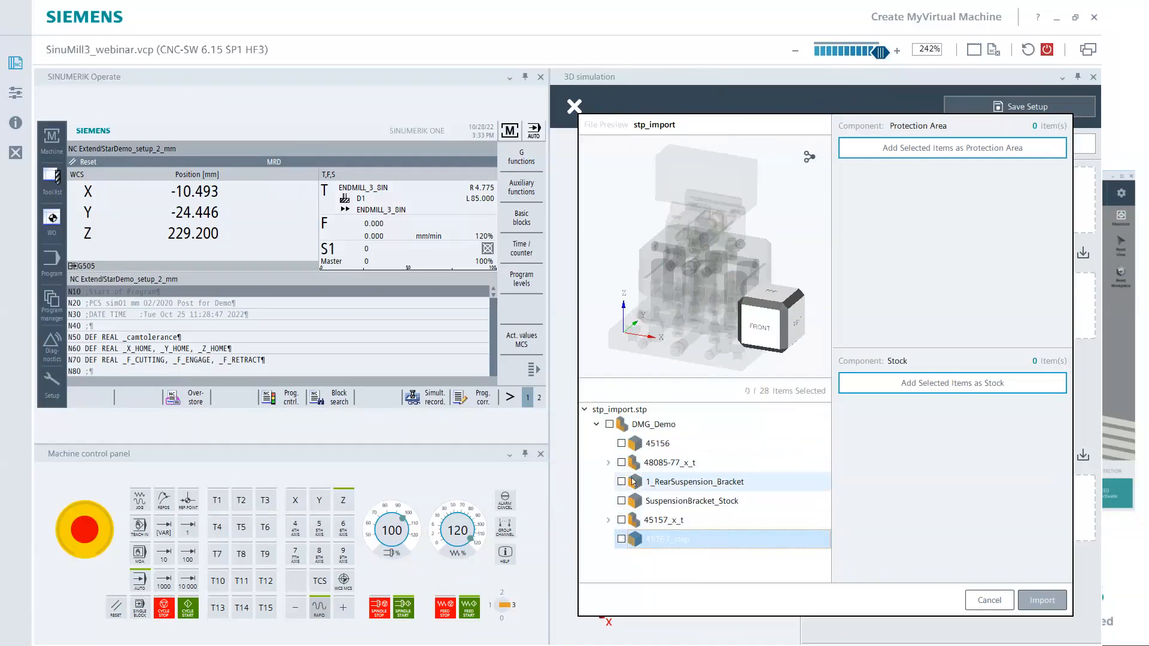
Assign SuspensionBracket_Stock as the stock component and deselect it in the part tree.
{"action": "left_click", "coordinate": [622, 500]}
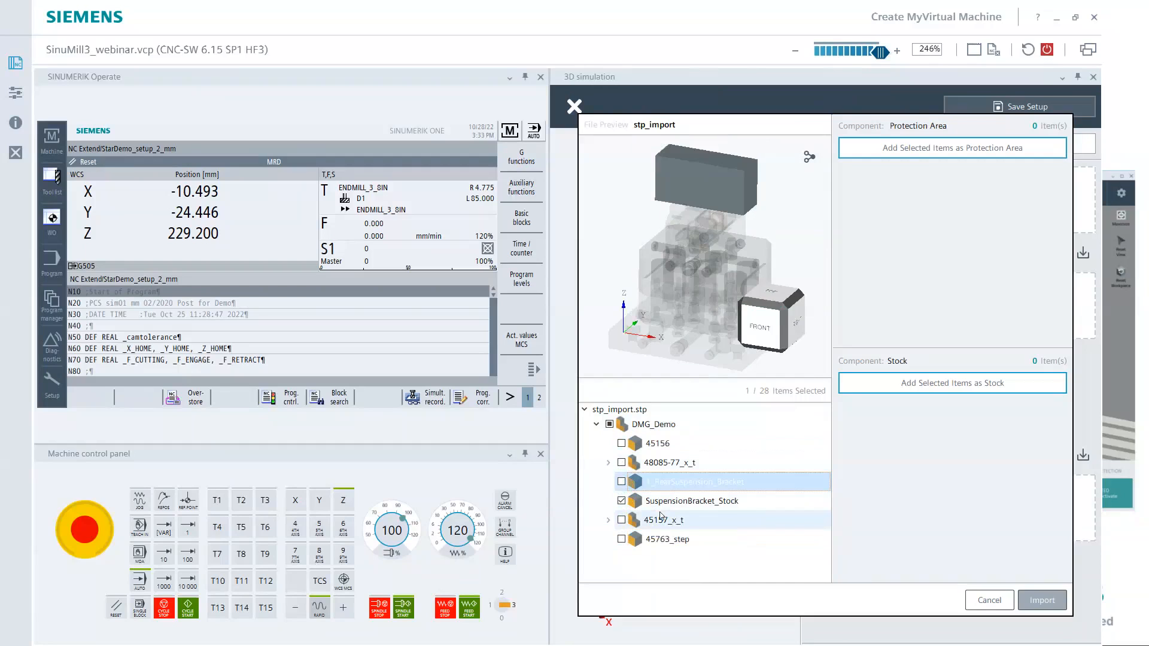
{"action": "left_click", "coordinate": [930, 383]}
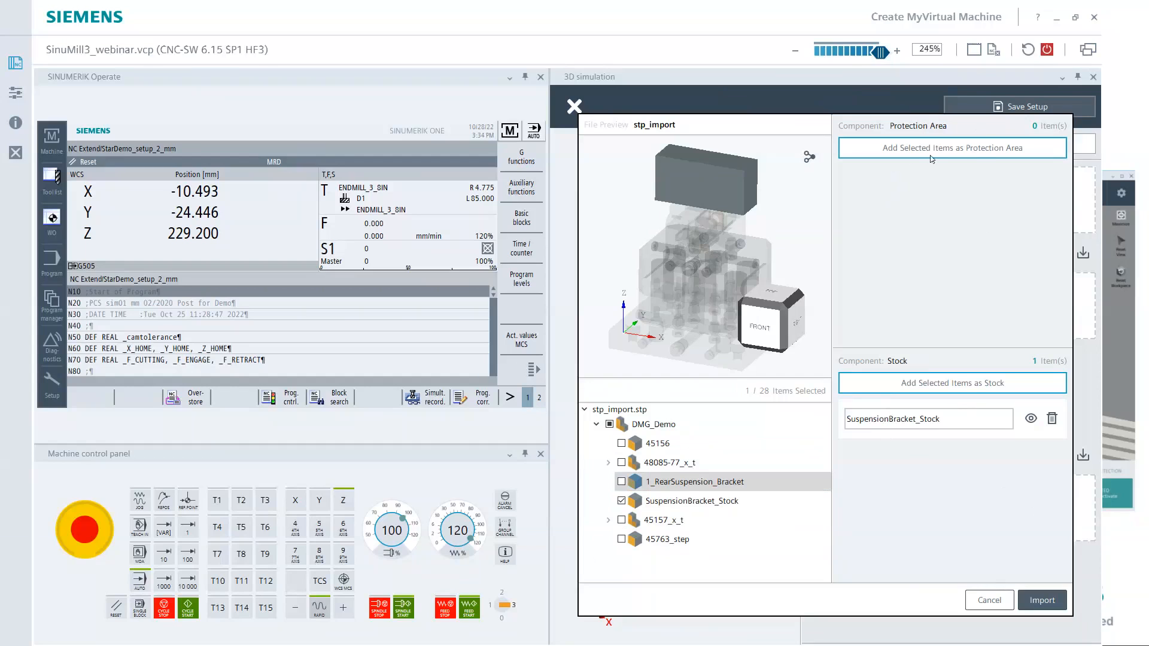
{"action": "left_click", "coordinate": [621, 501]}
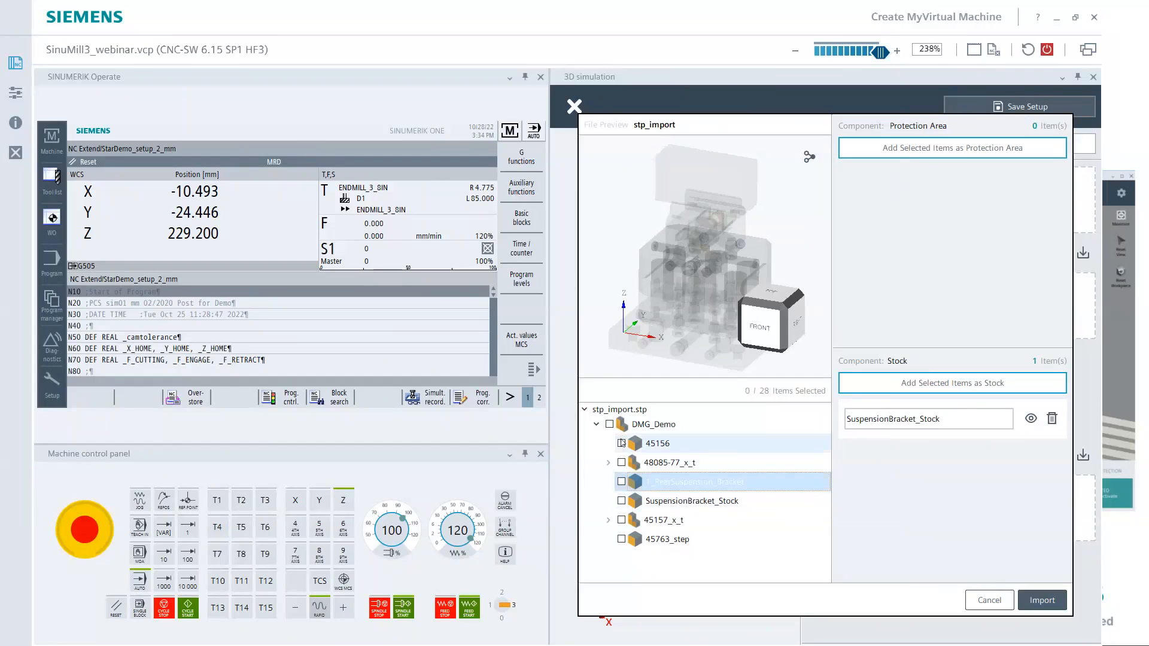
Assign 45156, 48085-77_x_t, 45157_x_t and 45763_step together as one protection area component.
{"action": "left_click", "coordinate": [621, 443]}
{"action": "left_click", "coordinate": [622, 463]}
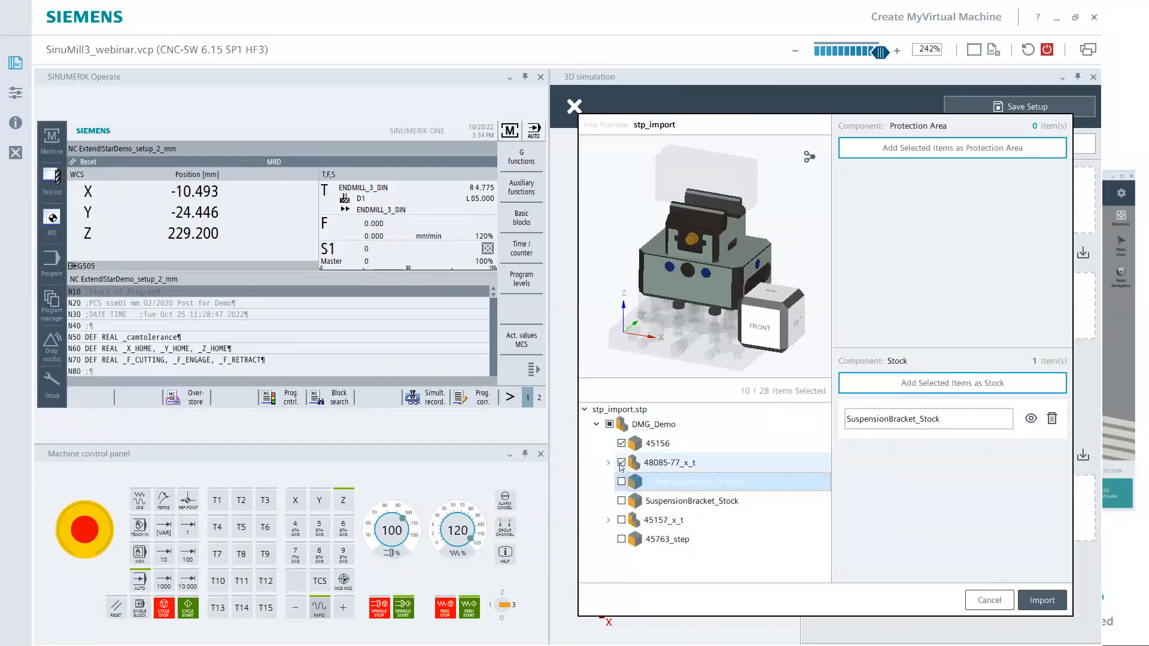
{"action": "left_click", "coordinate": [621, 520]}
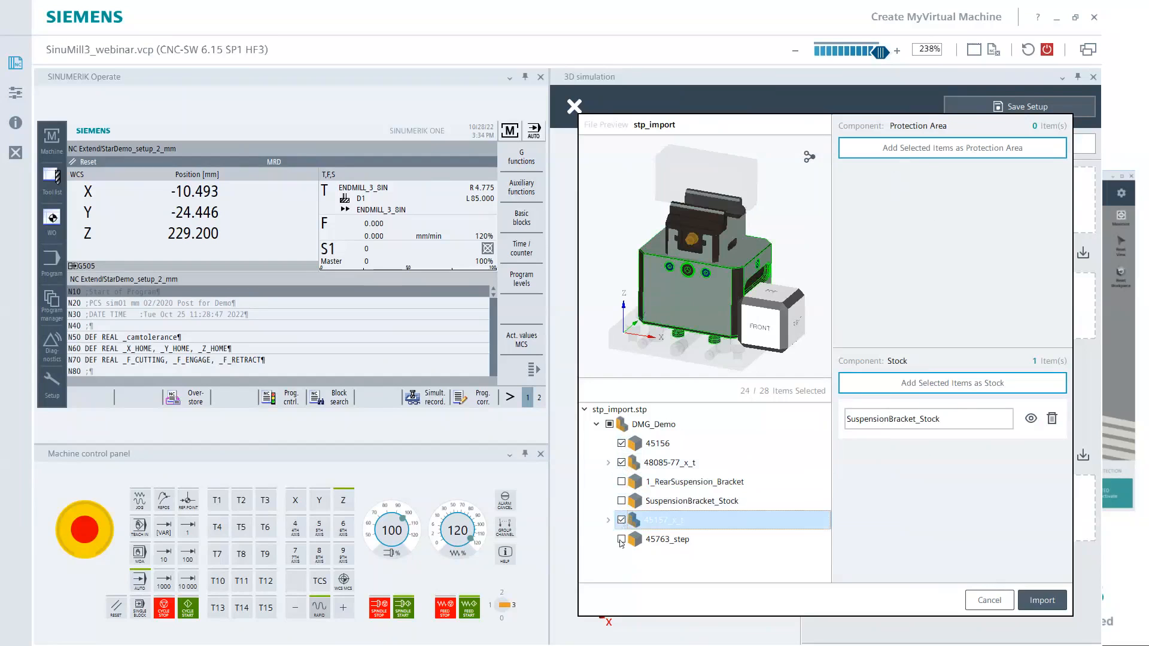
{"action": "left_click", "coordinate": [621, 540]}
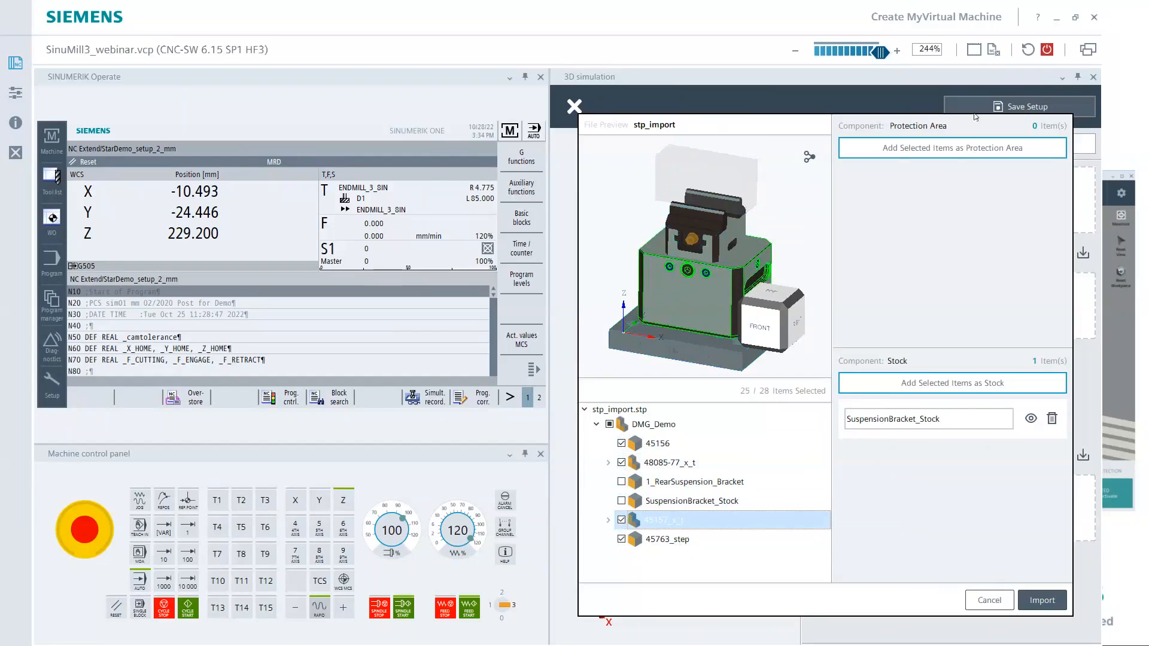
{"action": "left_click", "coordinate": [957, 152]}
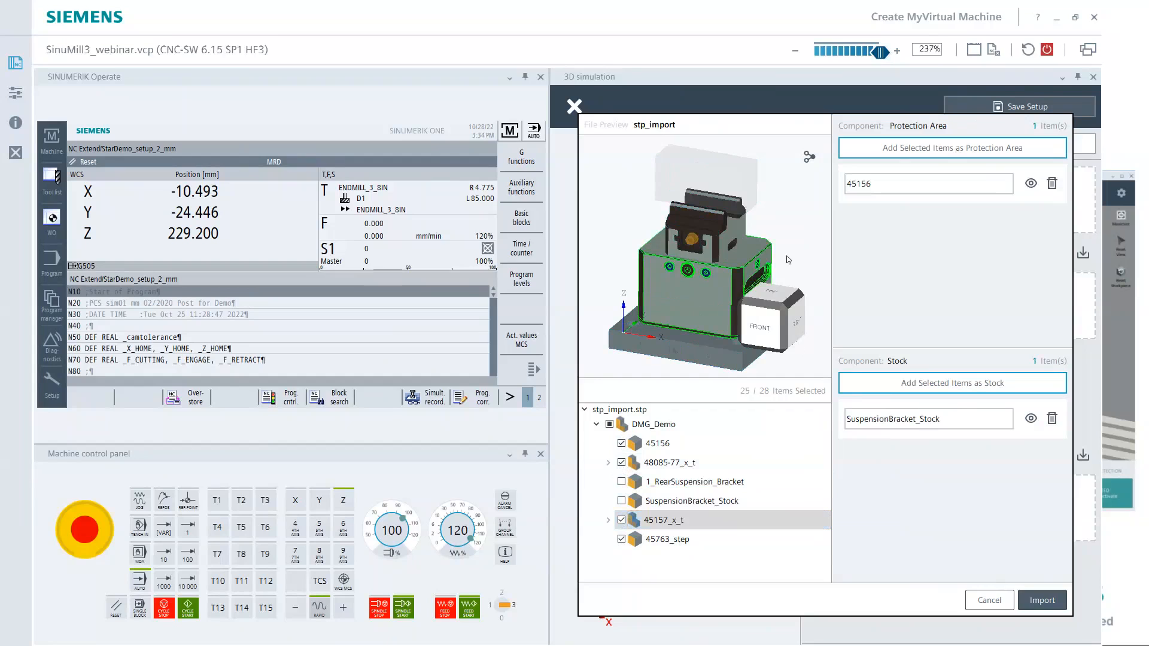
Activate coordinate system positioning and place the origin on the snap point at the centre hole in the base plate's underside.
{"action": "middle_click_drag", "start_coordinate": [788, 255], "coordinate": [719, 309]}
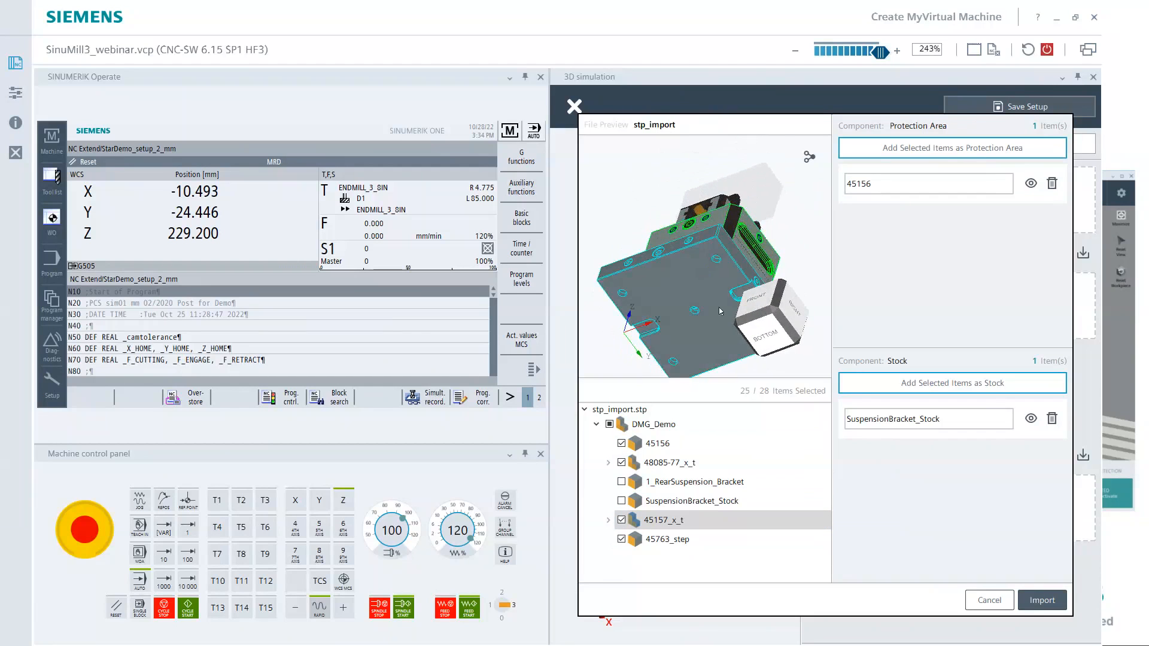
{"action": "left_click", "coordinate": [810, 158]}
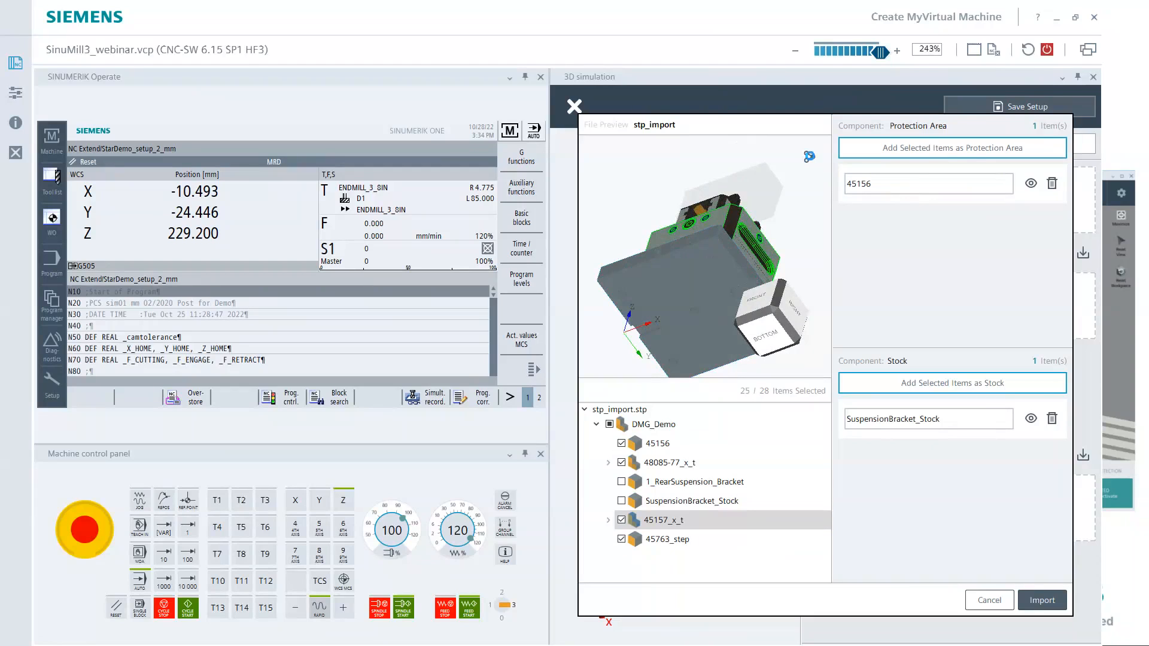
{"action": "left_click", "coordinate": [810, 157]}
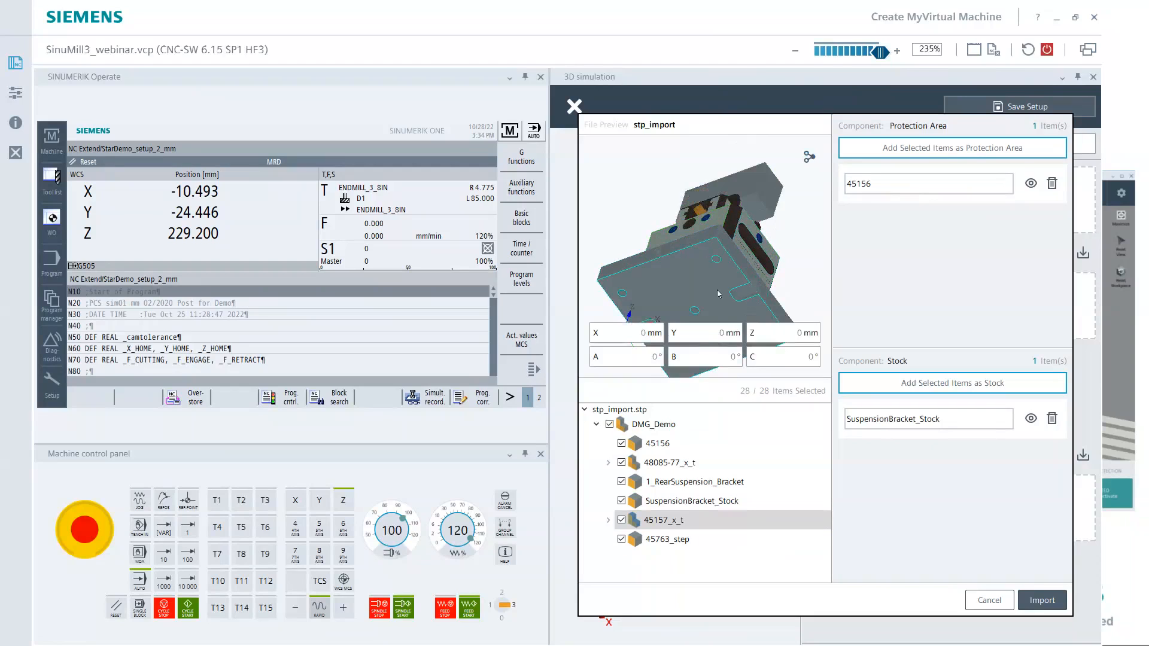
{"action": "scroll", "coordinate": [717, 294], "scroll_direction": "up", "scroll_amount": 5}
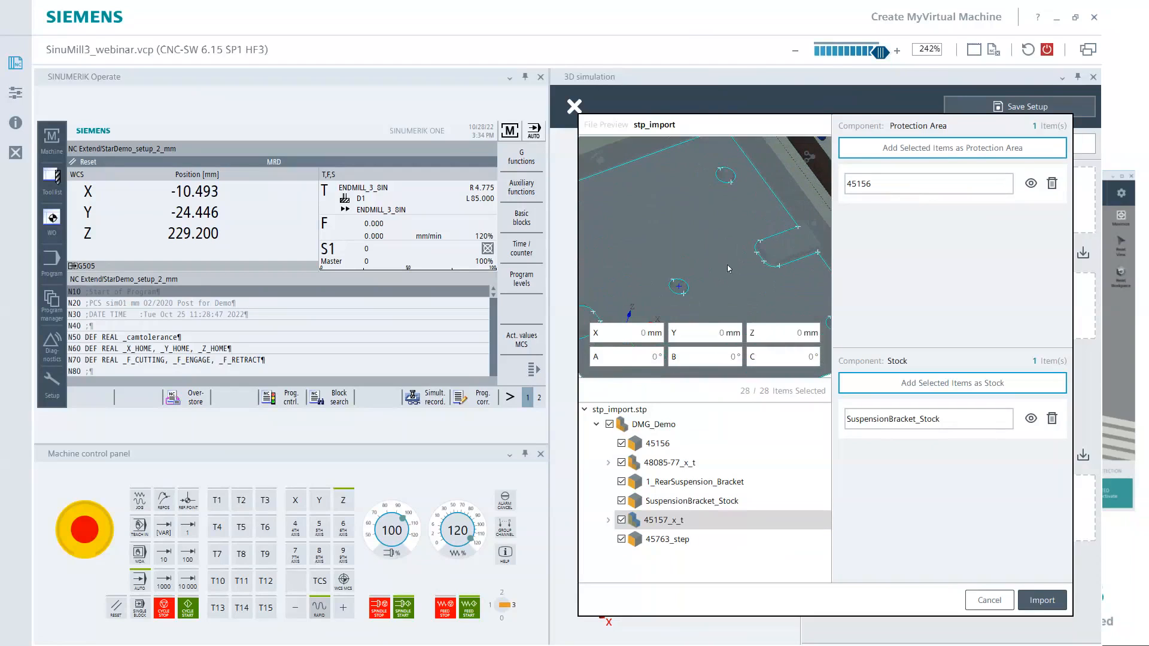
{"action": "scroll", "coordinate": [727, 264], "scroll_direction": "up", "scroll_amount": 3}
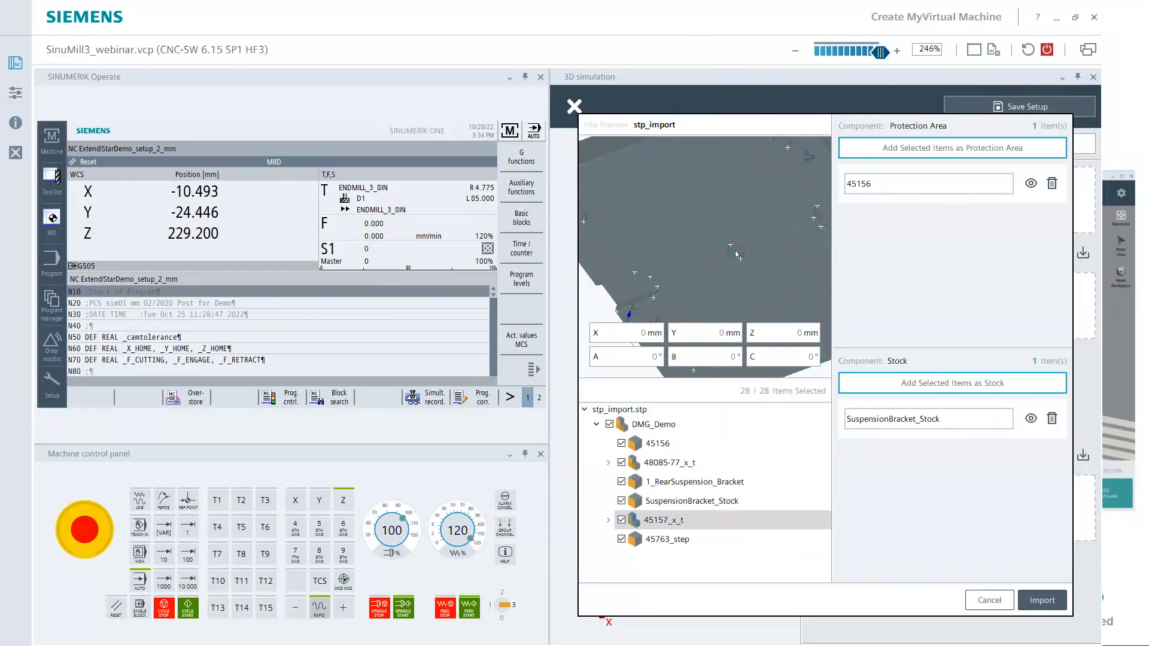
{"action": "left_click", "coordinate": [736, 254]}
{"action": "scroll", "coordinate": [739, 279], "scroll_direction": "down", "scroll_amount": 3}
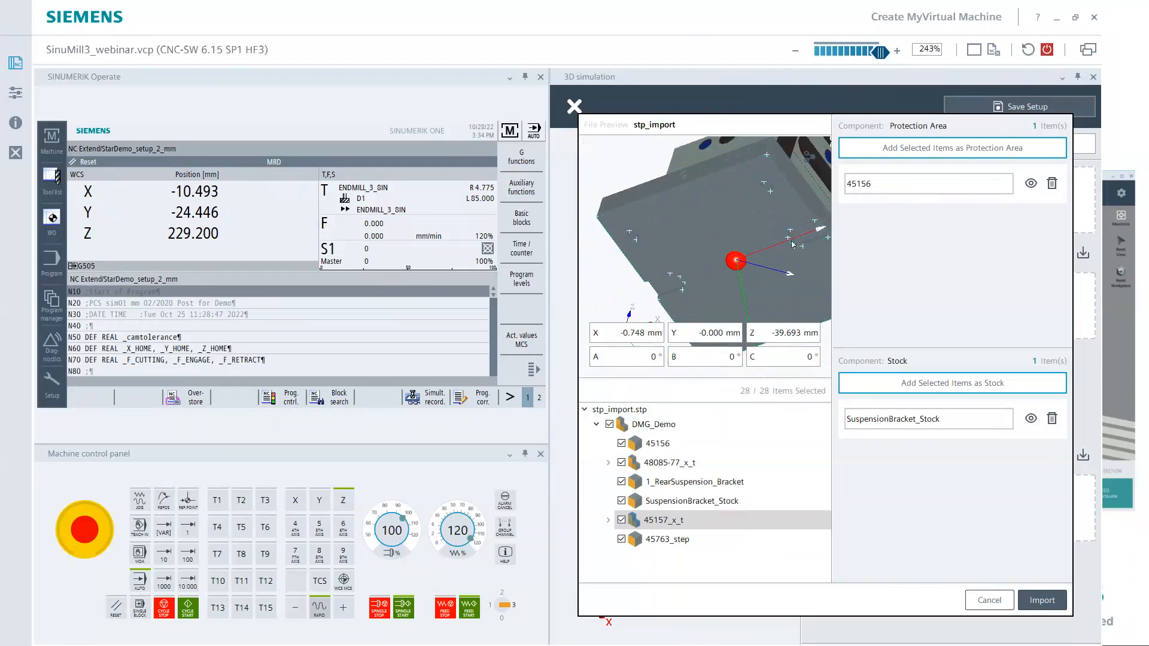
Try the coordinate origin on the snap point at the underside edge, then on one at a slot in the base plate's underside.
{"action": "mouse_move", "coordinate": [776, 216]}
{"action": "middle_mouse_down"}
{"action": "mouse_move", "coordinate": [702, 214]}
{"action": "mouse_move", "coordinate": [743, 255]}
{"action": "mouse_move", "coordinate": [752, 330]}
{"action": "mouse_move", "coordinate": [670, 206]}
{"action": "mouse_move", "coordinate": [724, 217]}
{"action": "mouse_move", "coordinate": [662, 247]}
{"action": "mouse_move", "coordinate": [688, 263]}
{"action": "mouse_move", "coordinate": [682, 293]}
{"action": "middle_mouse_up"}
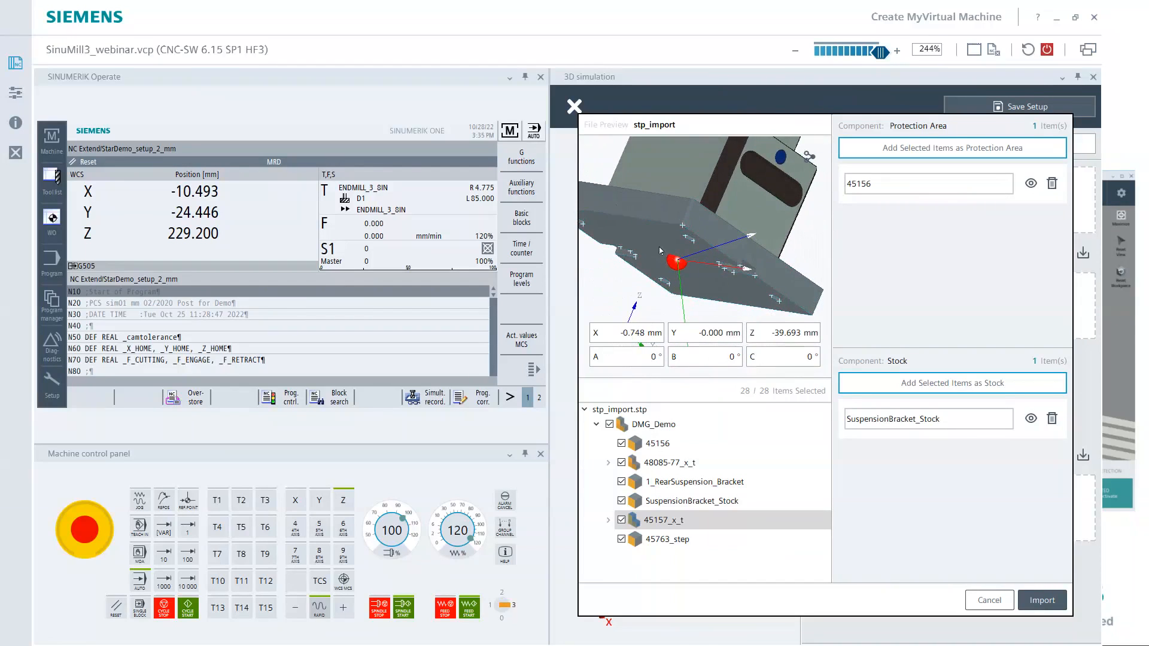
{"action": "left_click", "coordinate": [683, 227]}
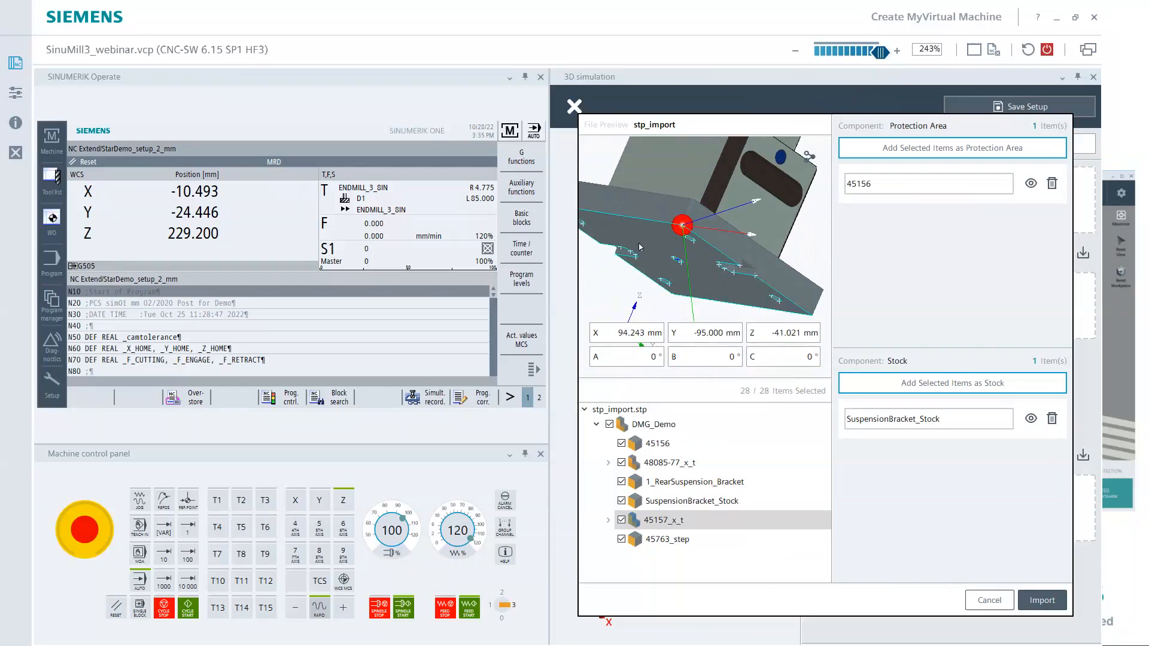
{"action": "left_click", "coordinate": [725, 273]}
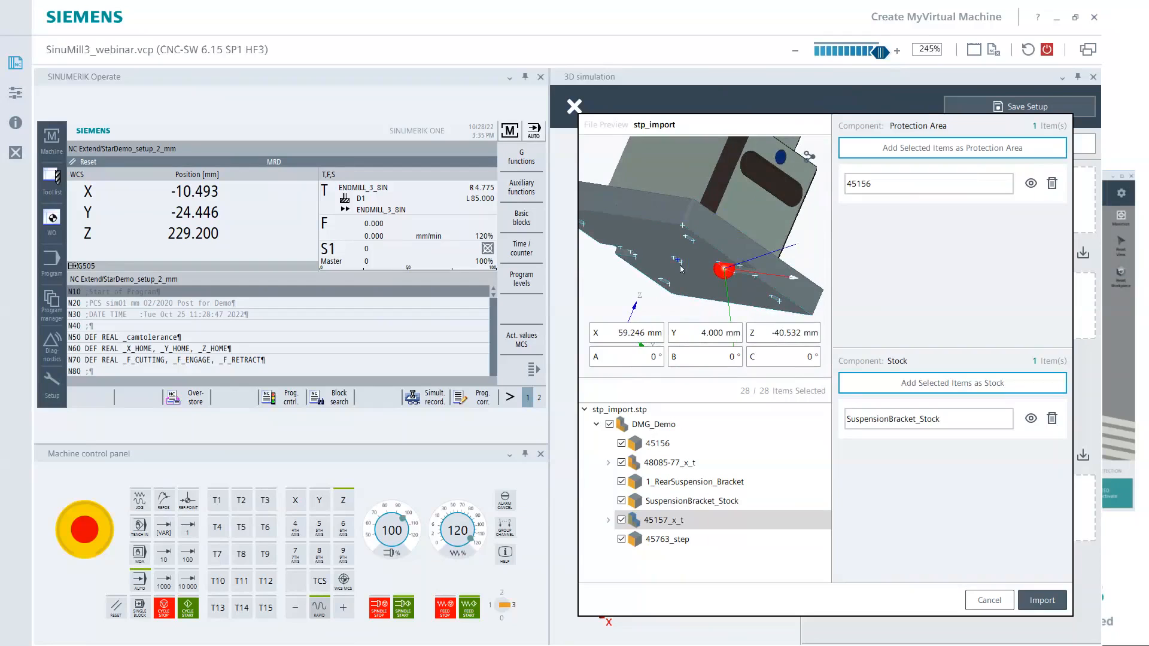
Place the coordinate origin on the centre hole of the base plate's underside and import the assigned components into the setup.
{"action": "middle_click_drag", "start_coordinate": [708, 252], "coordinate": [681, 259]}
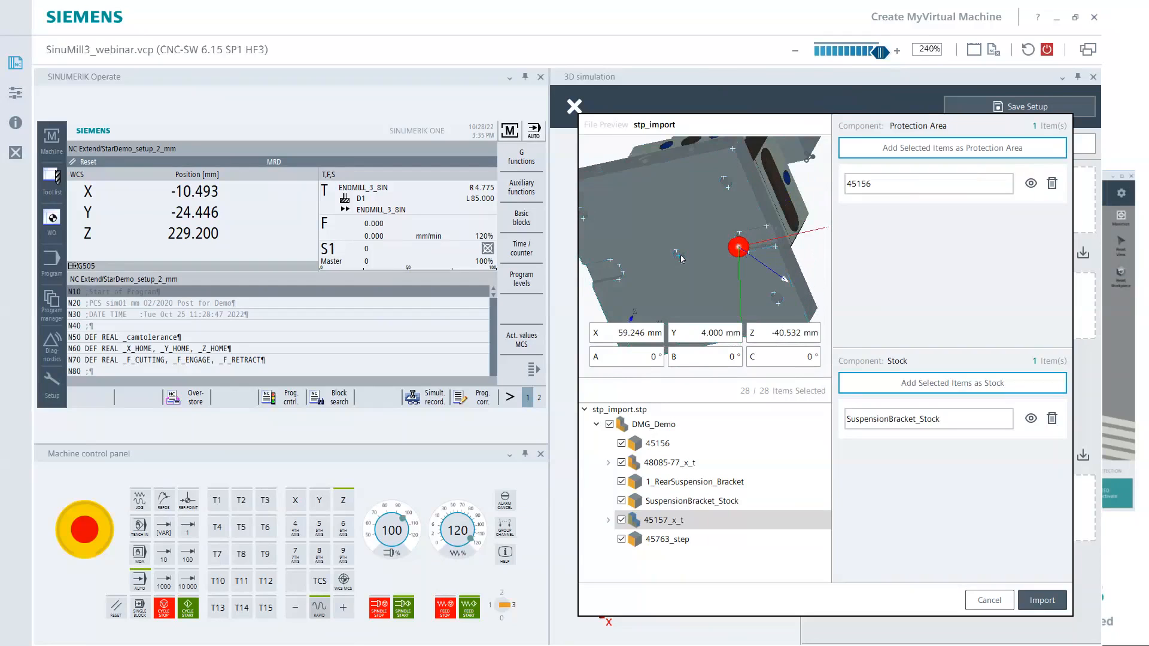
{"action": "left_click", "coordinate": [679, 257]}
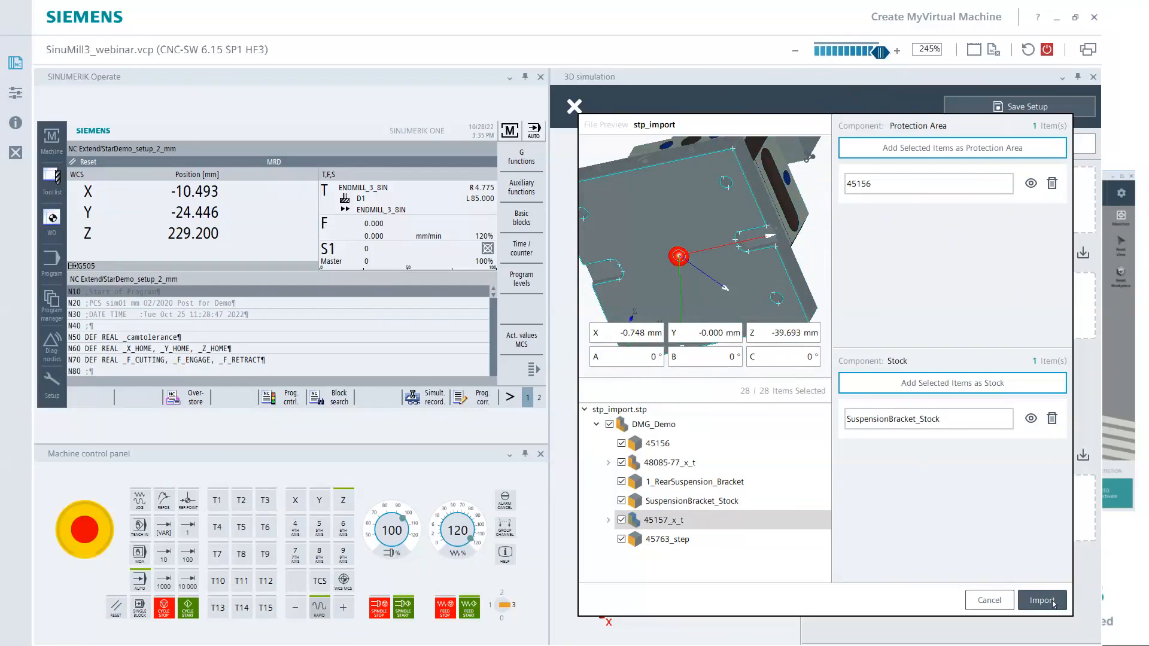
{"action": "left_click", "coordinate": [1054, 601]}
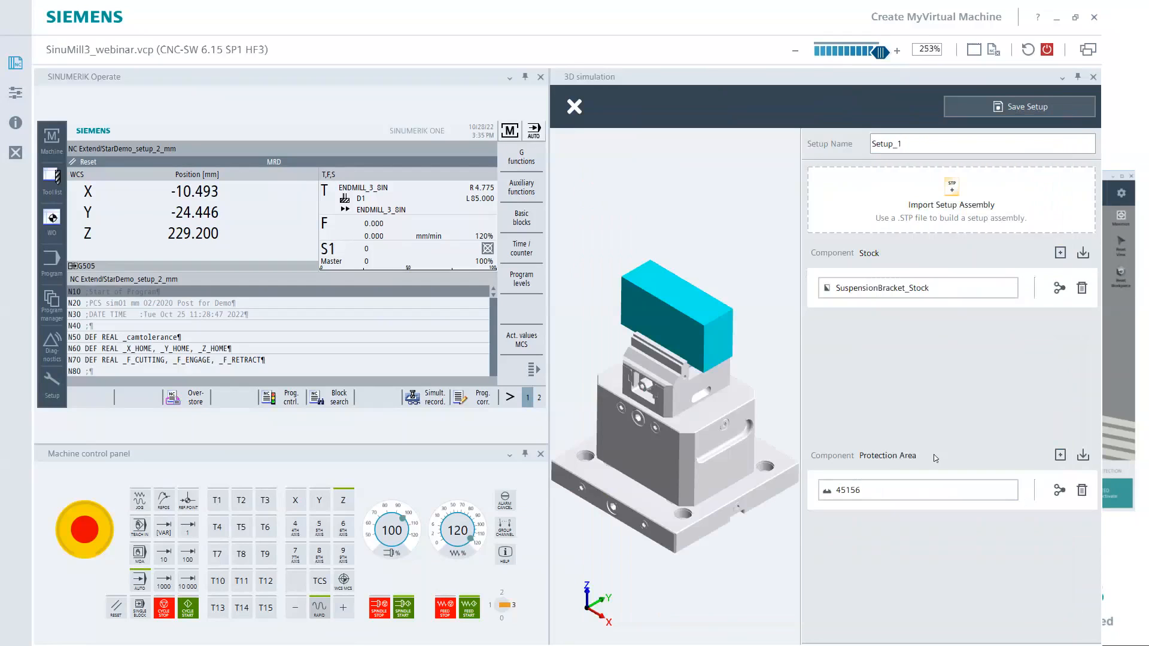
Inspect the reference point beneath the base plate, name the setup Setup_1_STP and save it.
{"action": "middle_click_drag", "start_coordinate": [647, 449], "coordinate": [710, 482]}
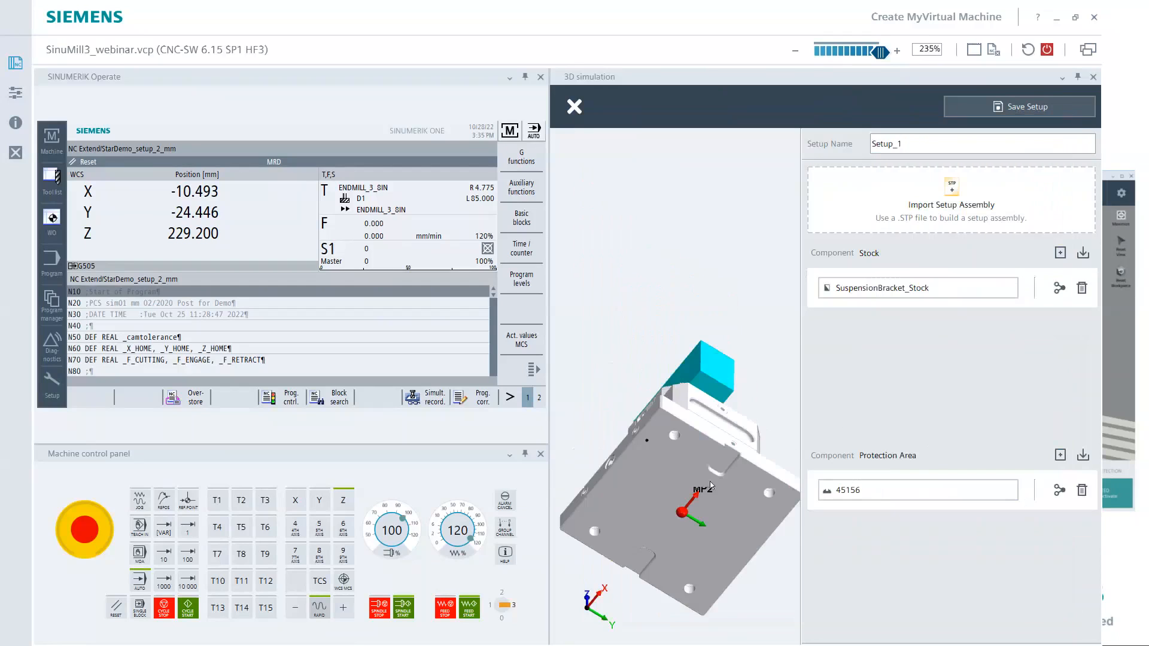
{"action": "mouse_move", "coordinate": [684, 518]}
{"action": "middle_mouse_down"}
{"action": "mouse_move", "coordinate": [694, 561]}
{"action": "mouse_move", "coordinate": [579, 544]}
{"action": "mouse_move", "coordinate": [723, 536]}
{"action": "mouse_move", "coordinate": [741, 504]}
{"action": "mouse_move", "coordinate": [643, 612]}
{"action": "mouse_move", "coordinate": [589, 598]}
{"action": "middle_mouse_up"}
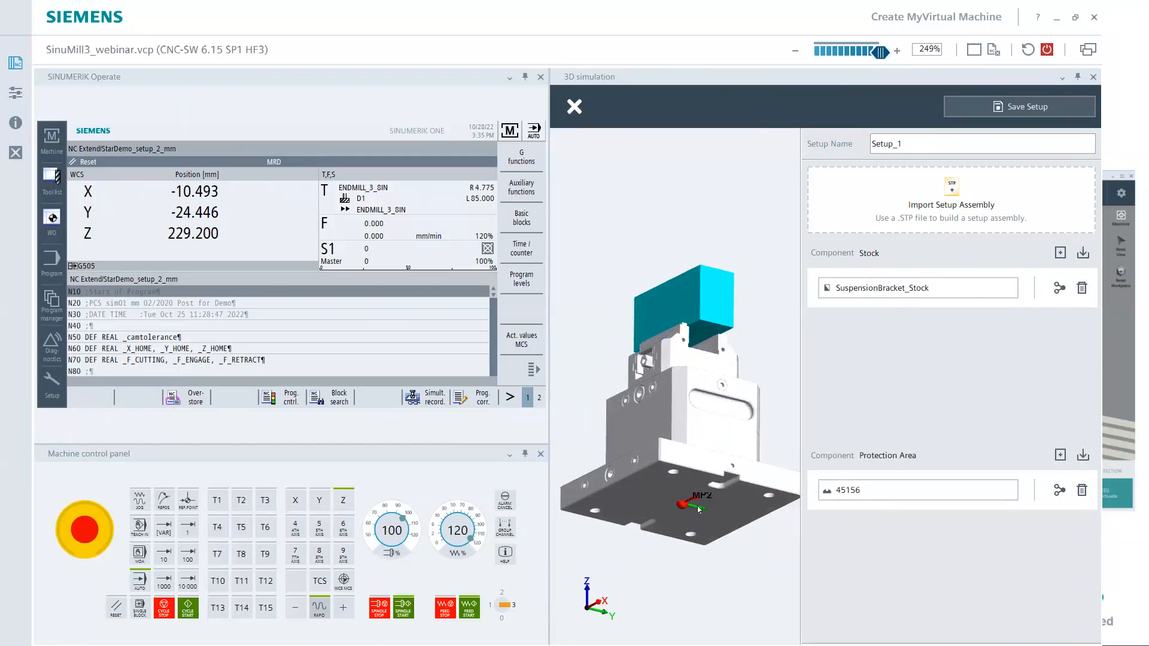
{"action": "middle_click_drag", "start_coordinate": [701, 534], "coordinate": [682, 496]}
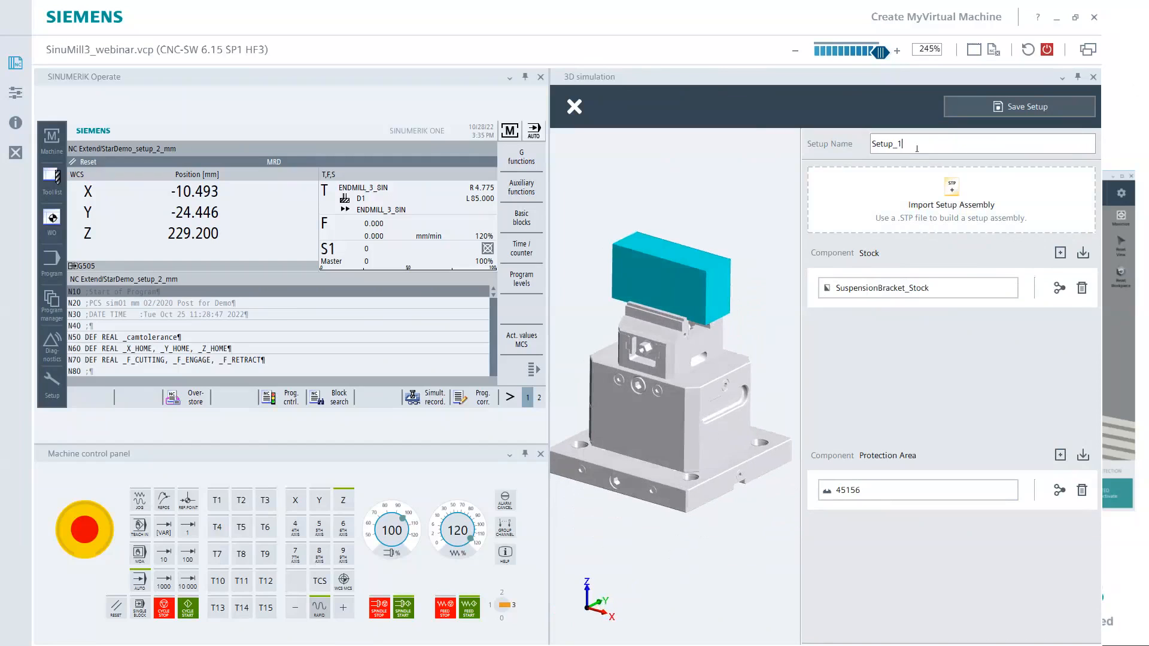
{"action": "type", "text": "_STP"}
{"action": "left_click", "coordinate": [1050, 108]}
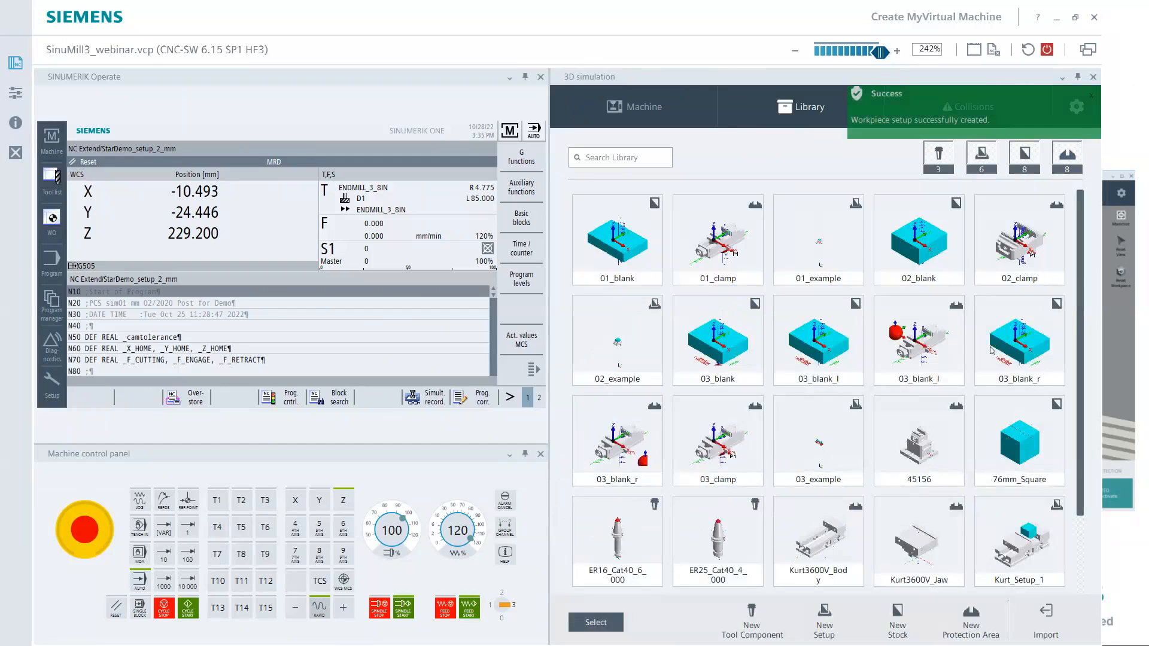
Open the Setup_1_STP entry from the library to review its components and close it without changes.
{"action": "scroll", "coordinate": [961, 378], "scroll_direction": "down", "scroll_amount": 2}
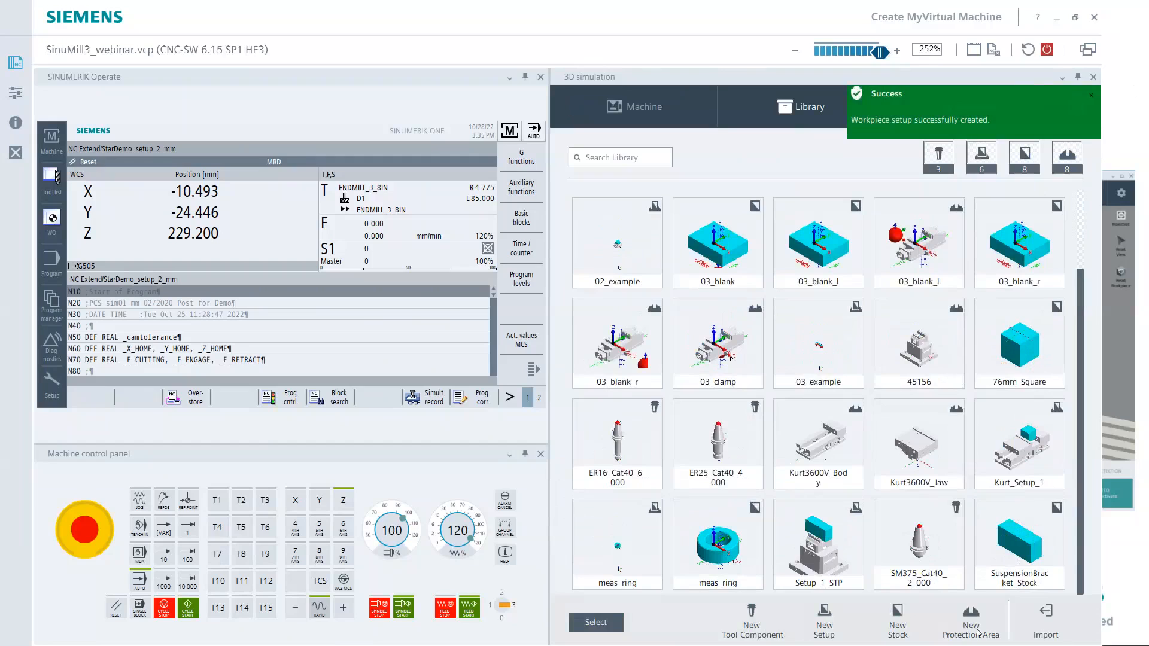
{"action": "double_click", "coordinate": [828, 558]}
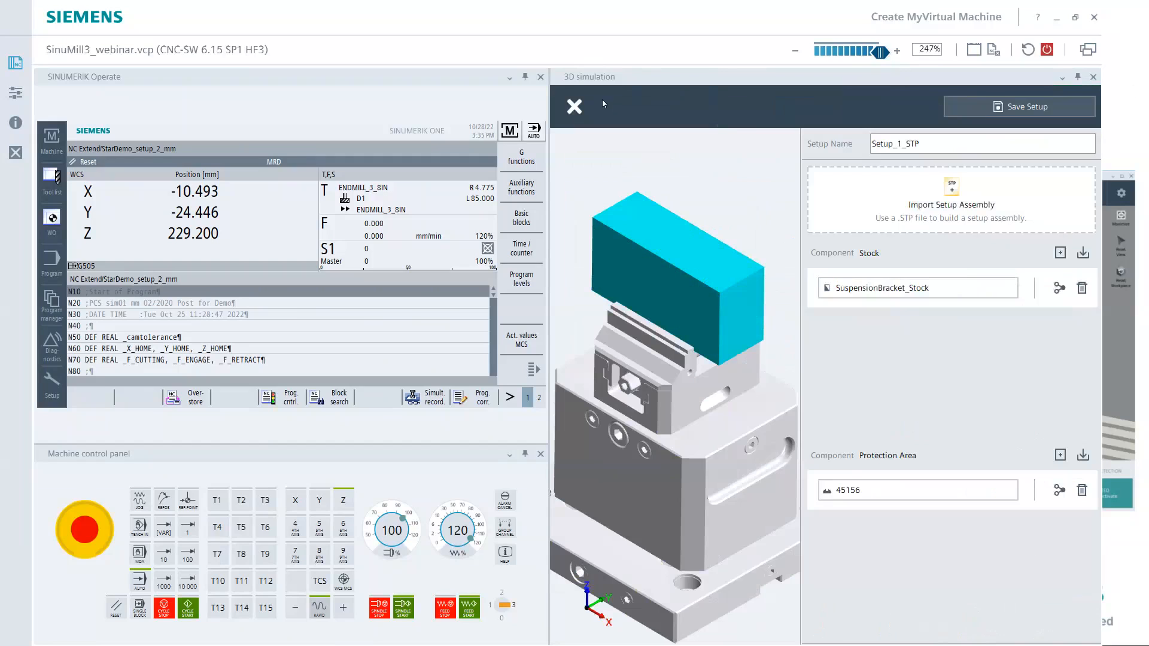
{"action": "left_click", "coordinate": [574, 107]}
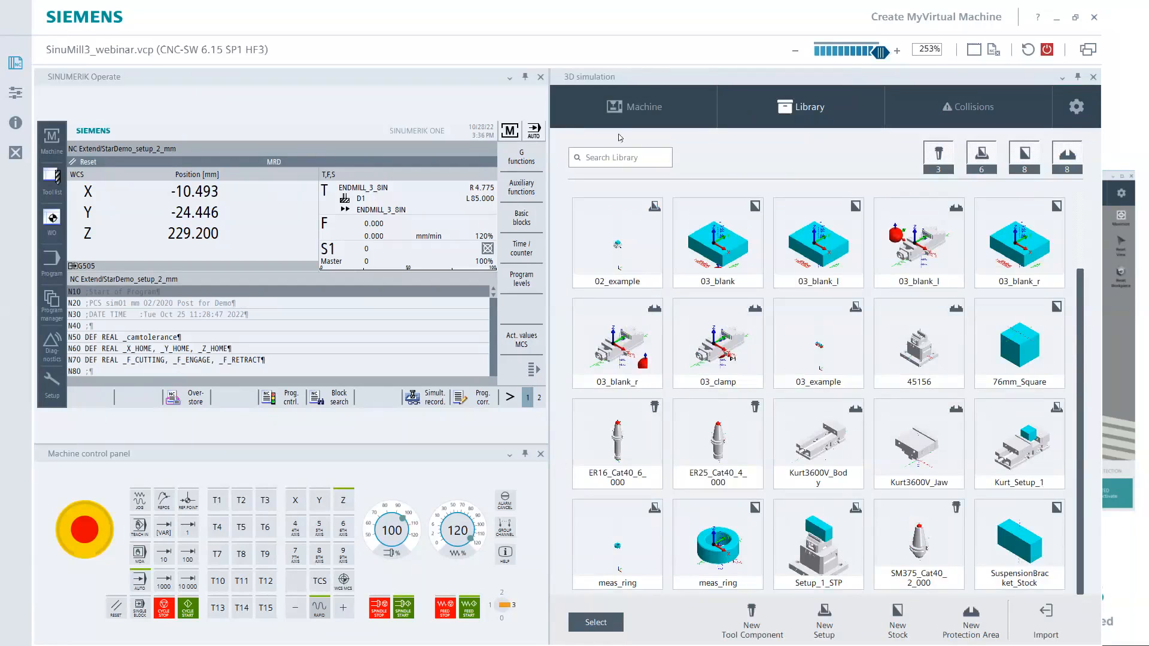
Load Setup_1_STP from the setup library onto the machine table and inspect it in the machine view.
{"action": "left_click", "coordinate": [644, 108]}
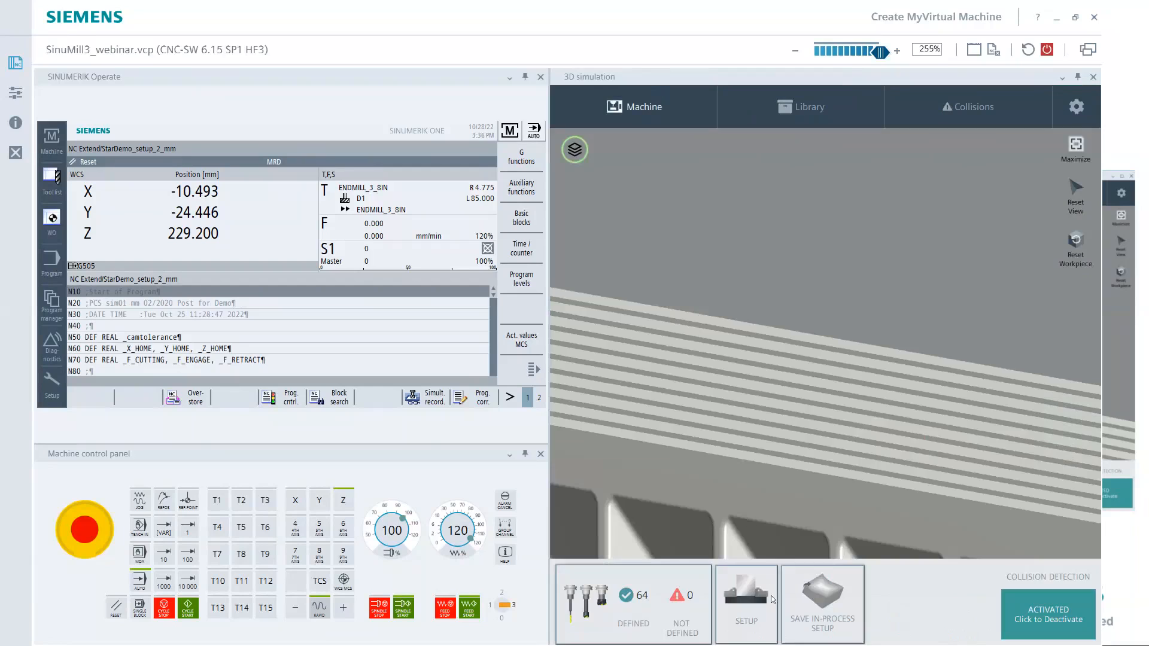
{"action": "left_click", "coordinate": [760, 606]}
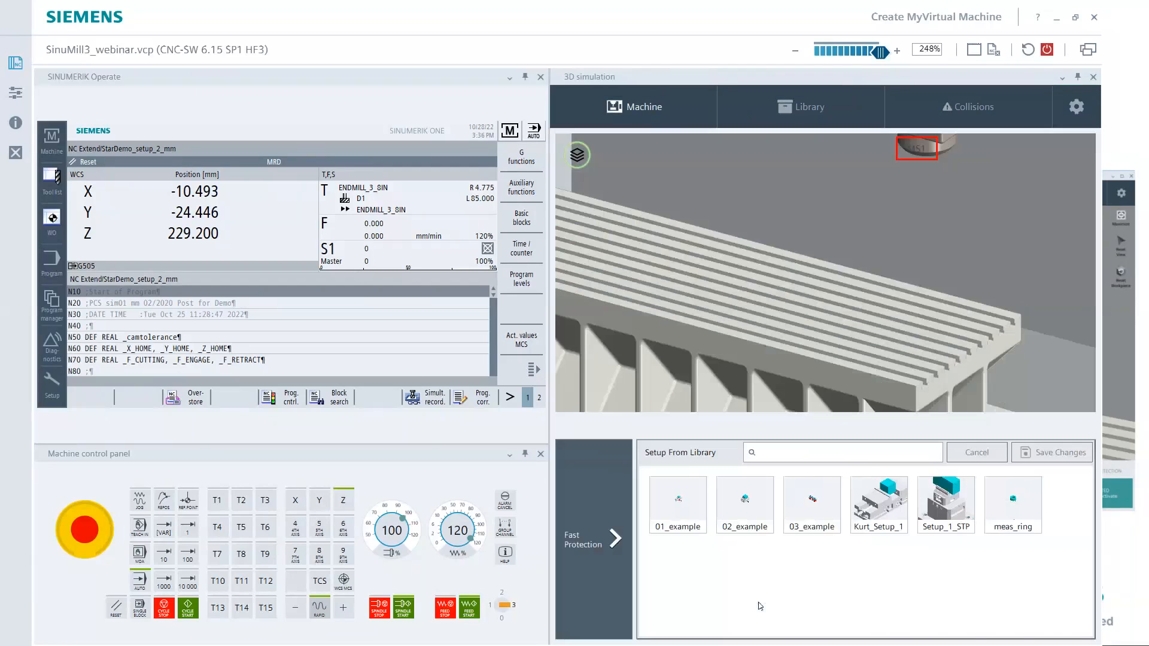
{"action": "left_click", "coordinate": [953, 512]}
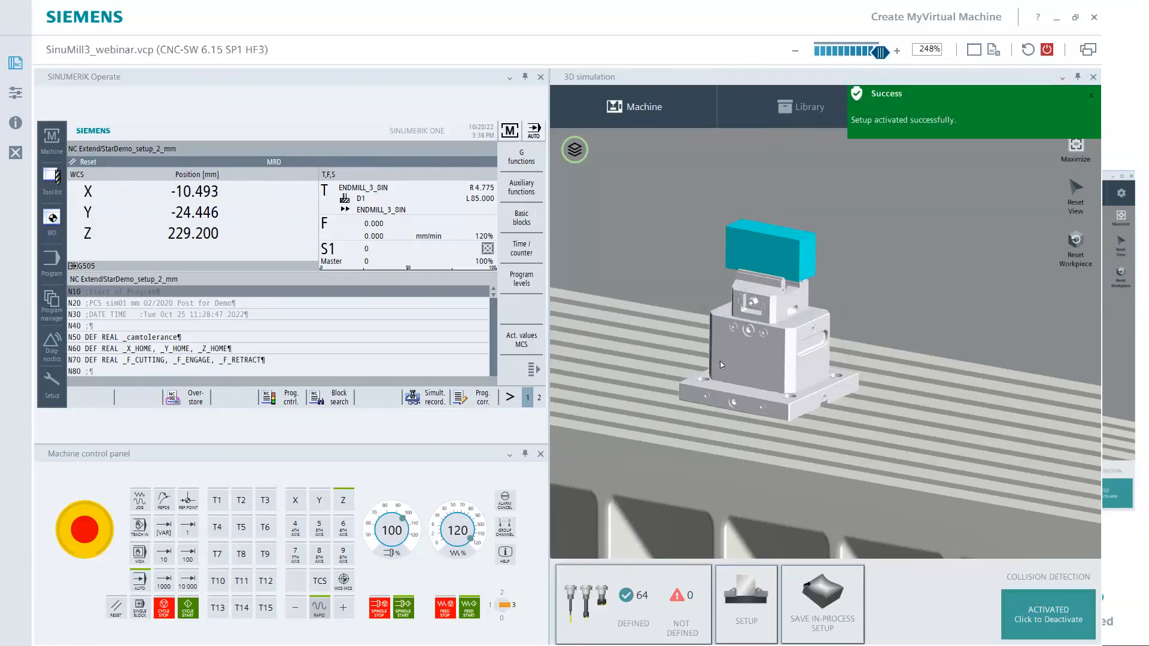
{"action": "middle_click_drag", "start_coordinate": [720, 361], "coordinate": [812, 380]}
{"action": "scroll", "coordinate": [835, 345], "scroll_direction": "down", "scroll_amount": 3}
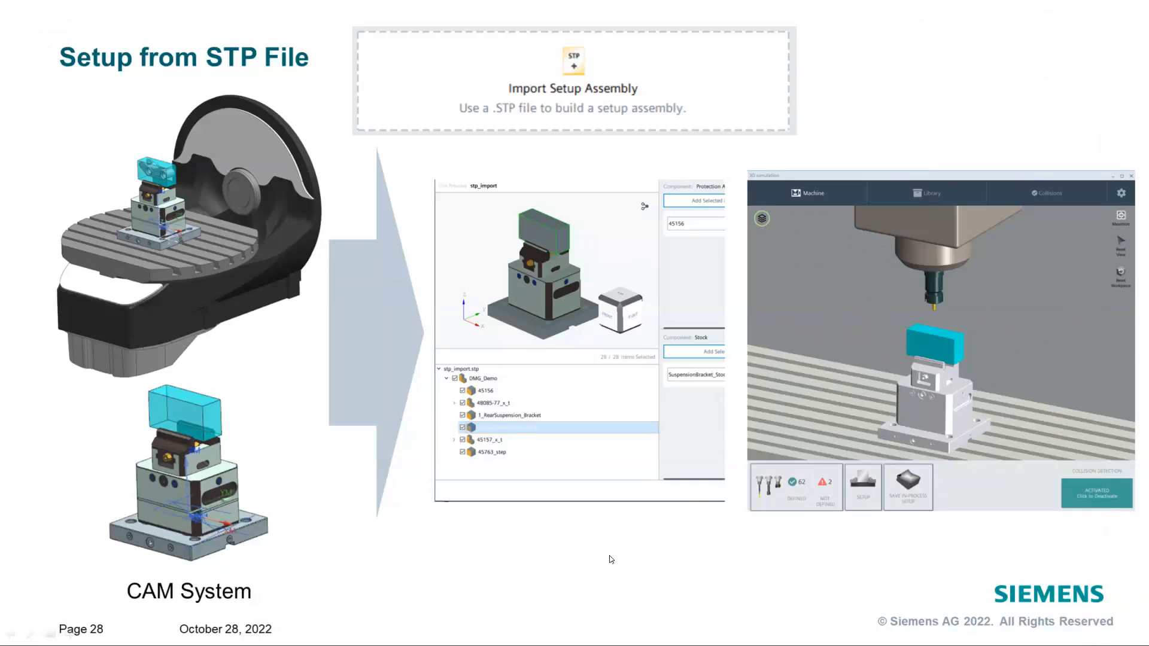
{"action": "left_click", "coordinate": [610, 559]}
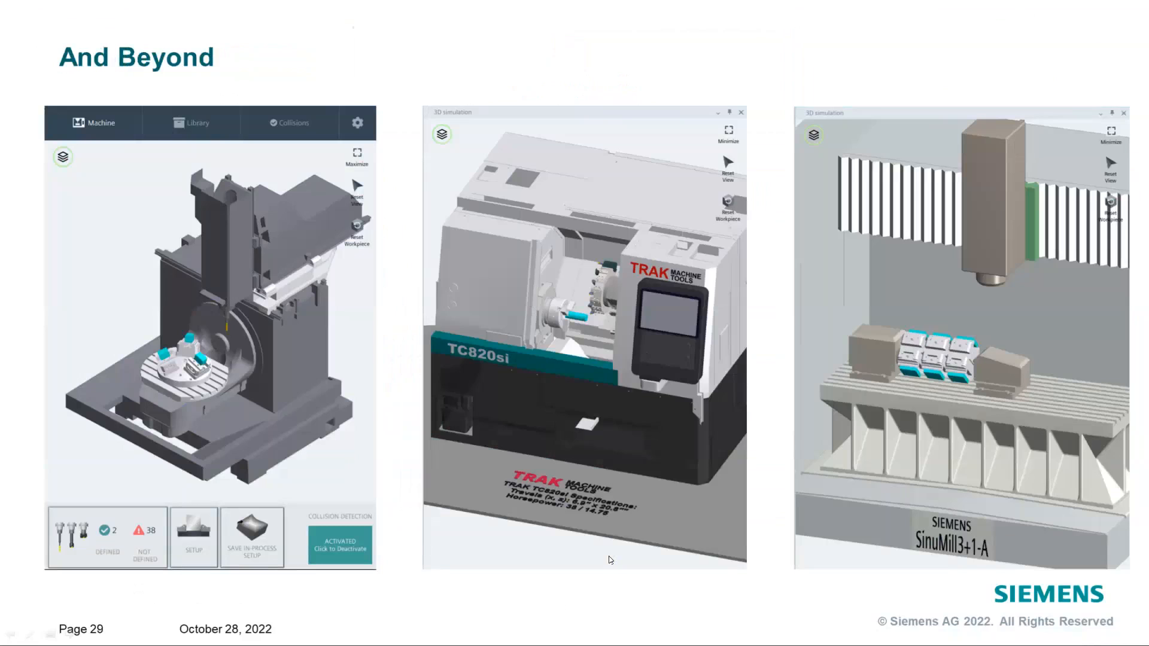